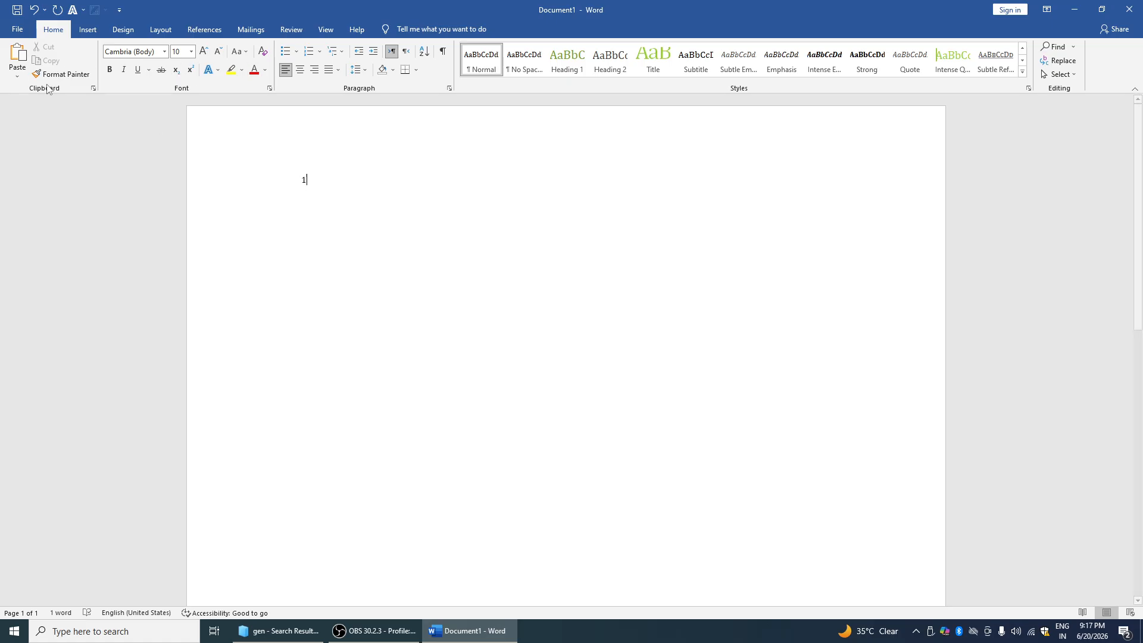
Paste the WEL COME text box onto the page, then delete it
click(18, 76)
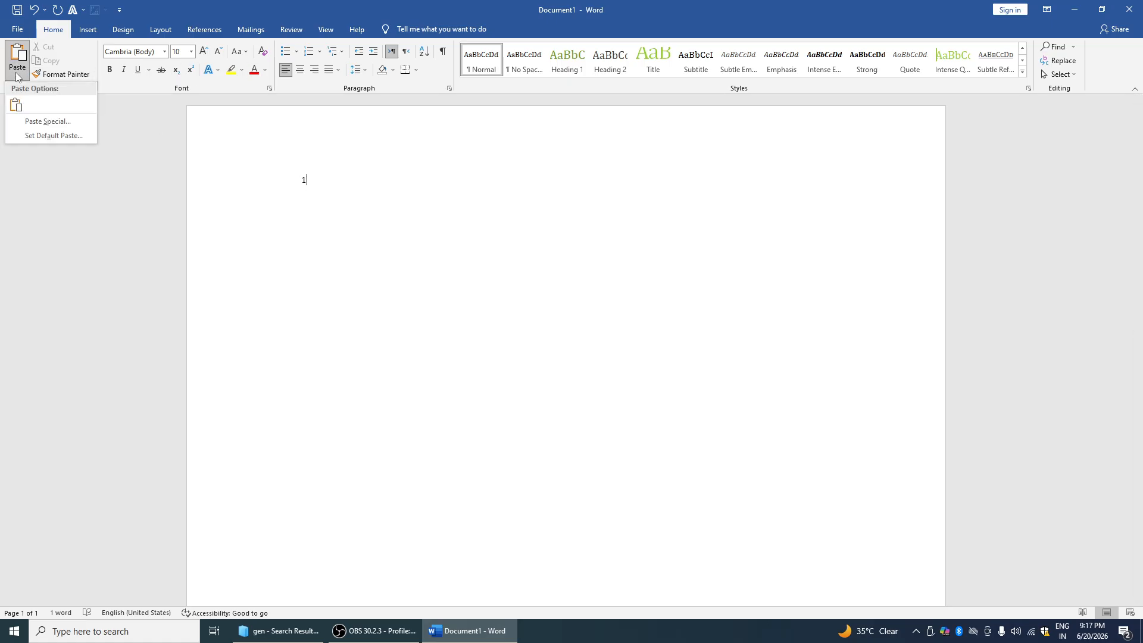
click(17, 105)
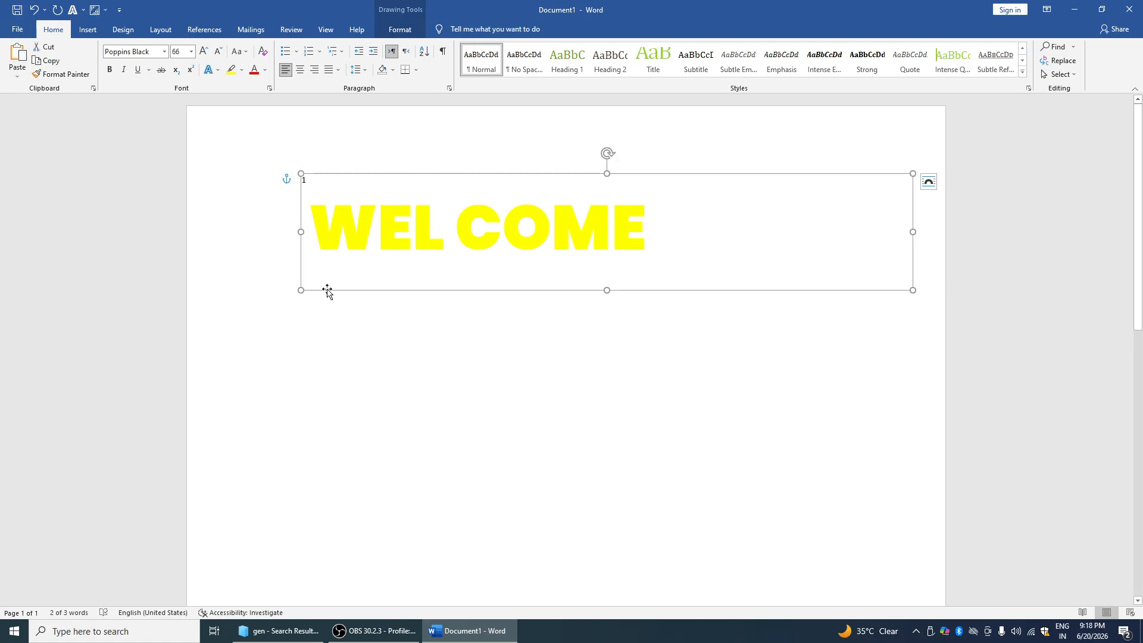
key(Delete)
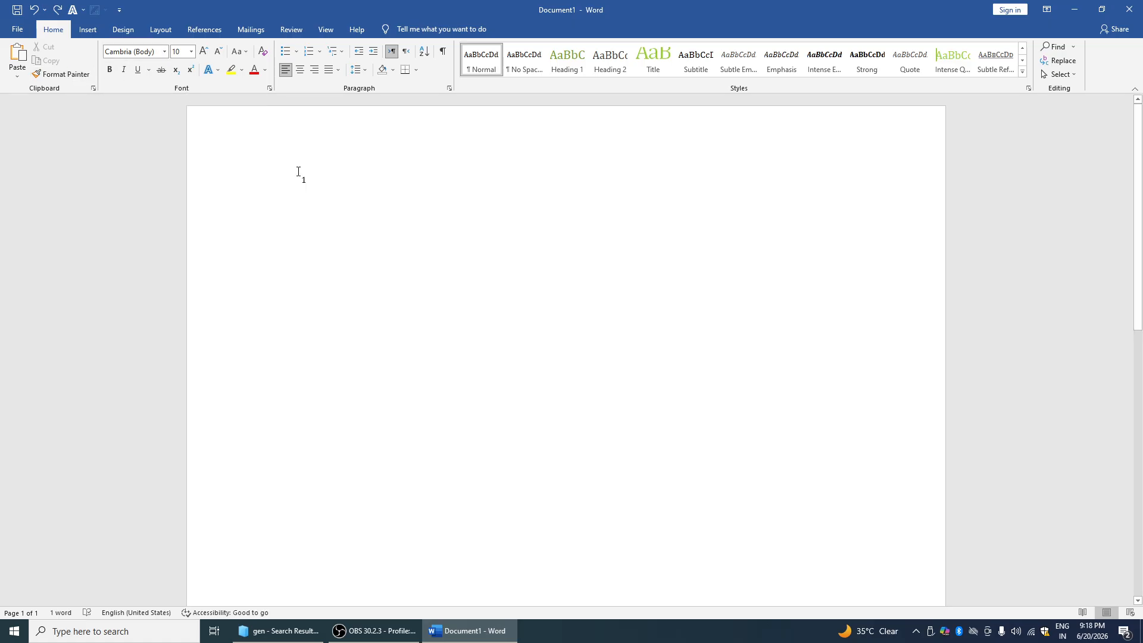
Complete the word INDIA1 and set it in Arial Narrow
text(INDIA)
double_click(310, 178)
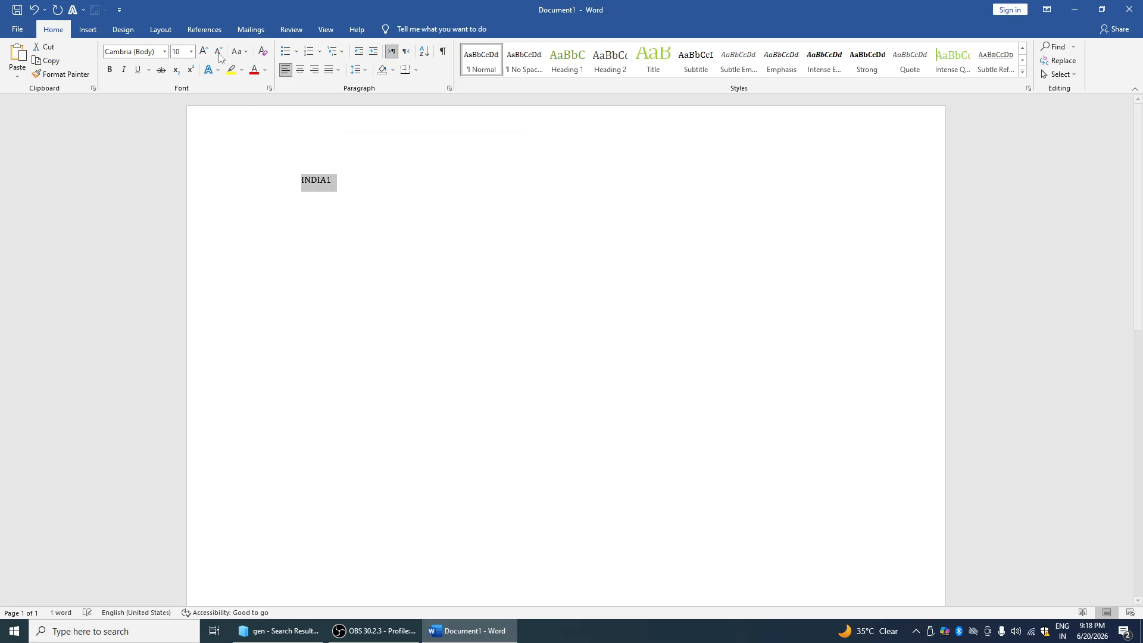
click(165, 52)
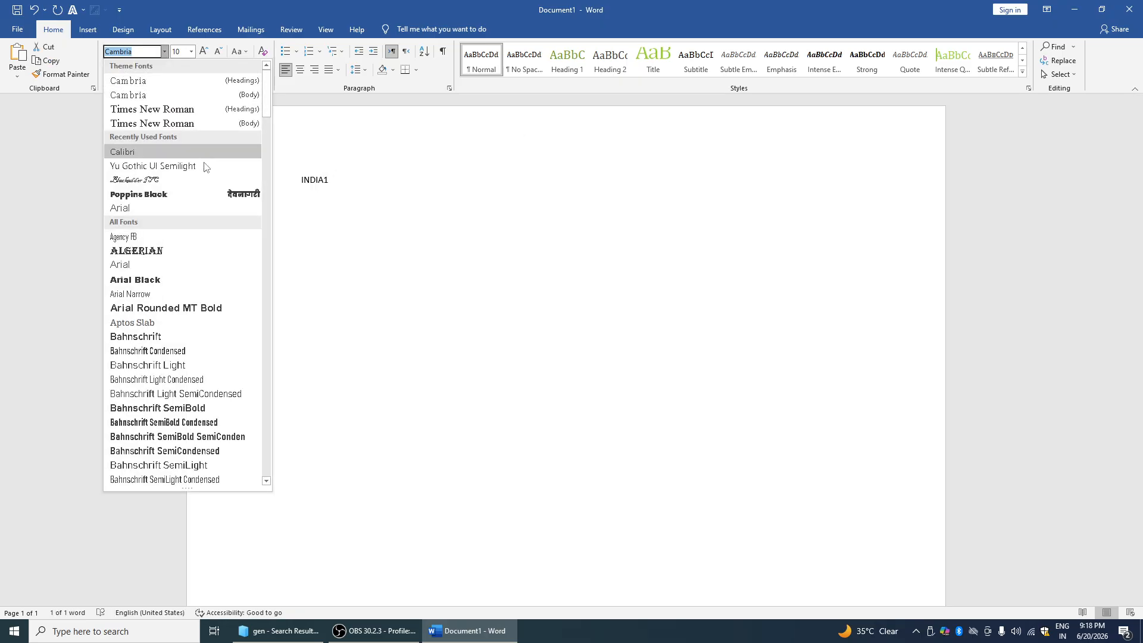
click(204, 294)
click(306, 201)
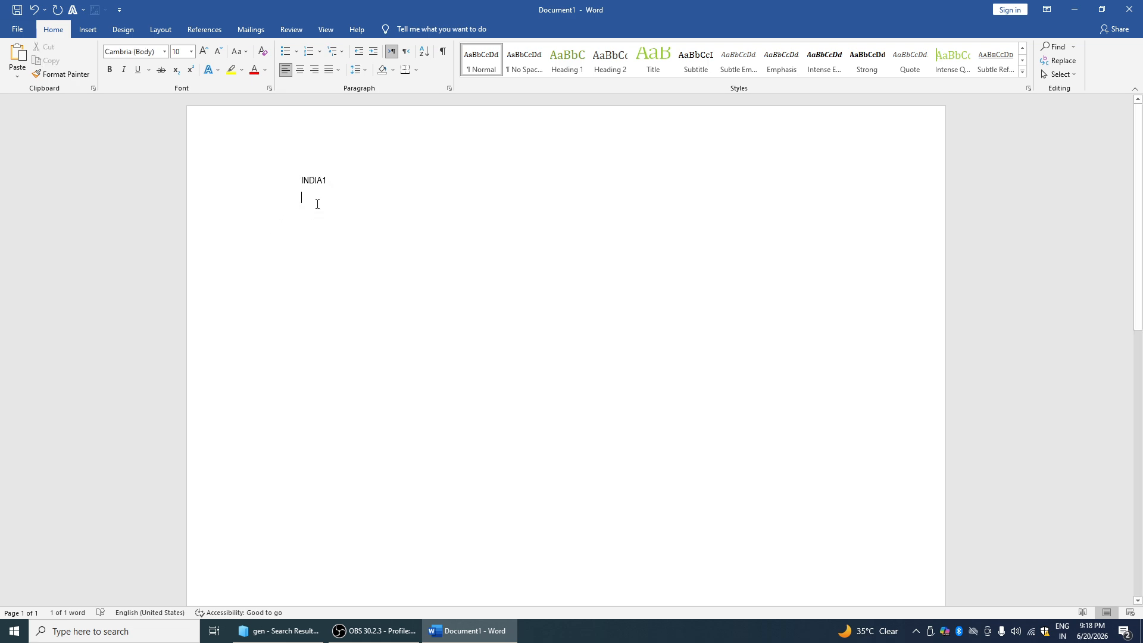
Make INDIA1 bold
click(112, 71)
click(112, 71)
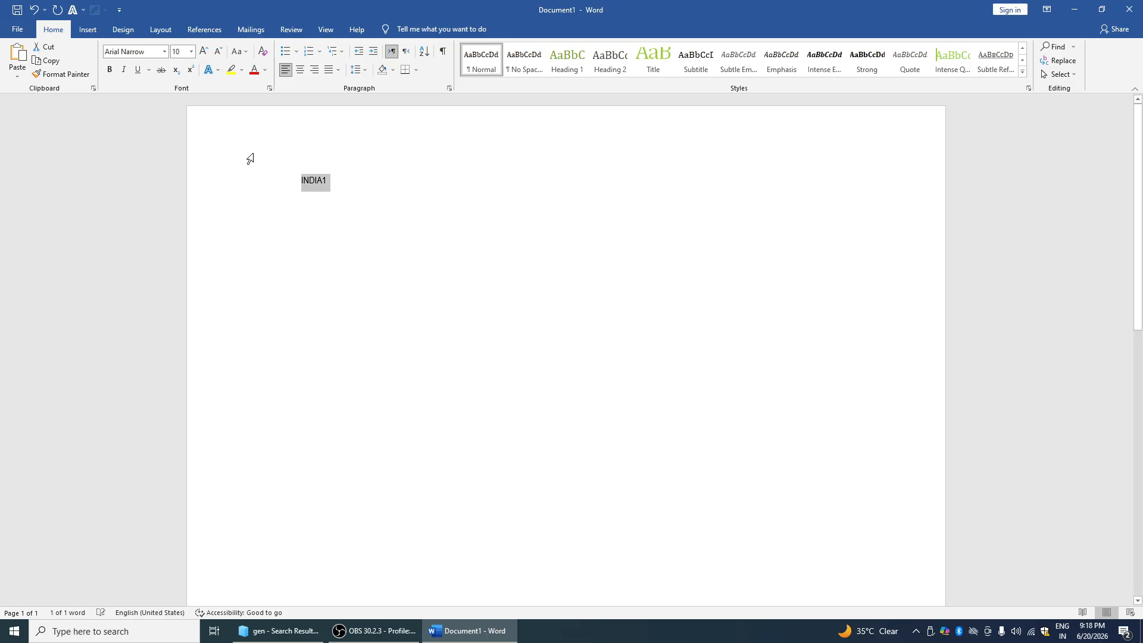
key(ctrl+b)
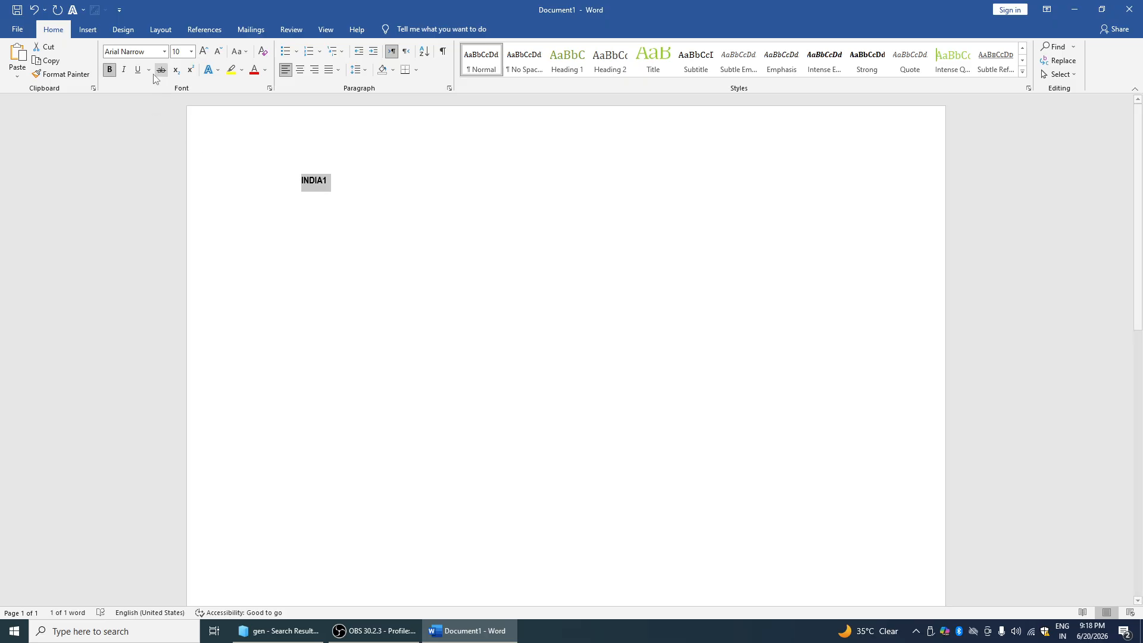
Toggle italic on and off on INDIA1 several times
click(125, 71)
click(125, 71)
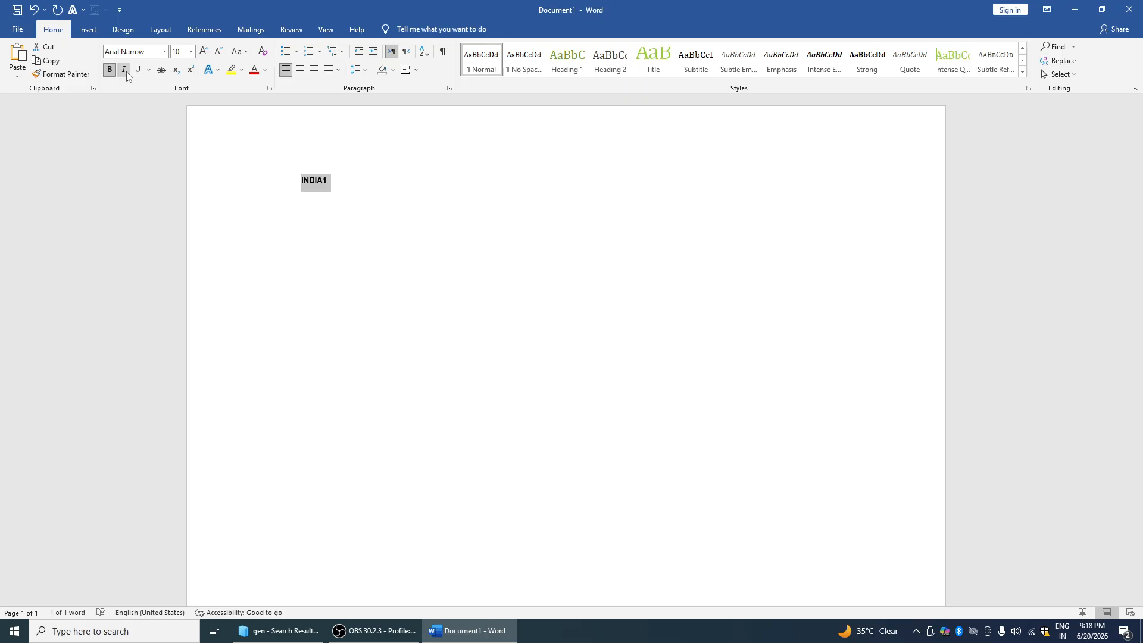
click(125, 70)
click(125, 71)
click(125, 71)
click(125, 71)
Toggle underline on INDIA1, then apply strikethrough to it
click(137, 73)
click(137, 73)
click(138, 73)
click(133, 74)
click(132, 74)
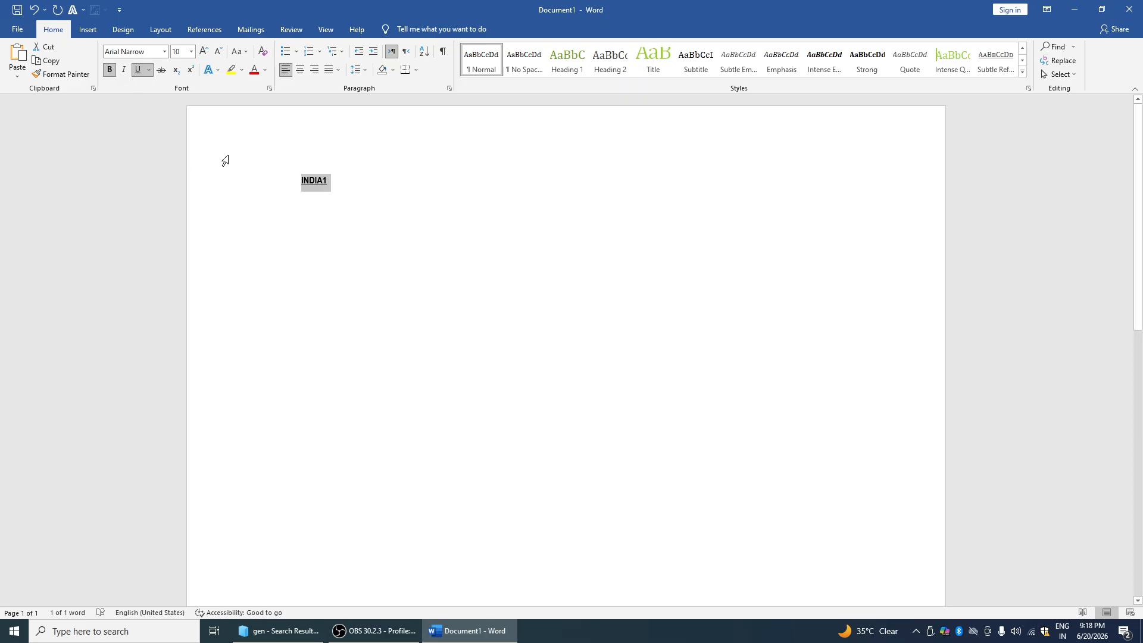
click(163, 71)
Erase INDIA1 so the first line is empty
click(341, 192)
key(BackSpace)
key(BackSpace)
key(BackSpace)
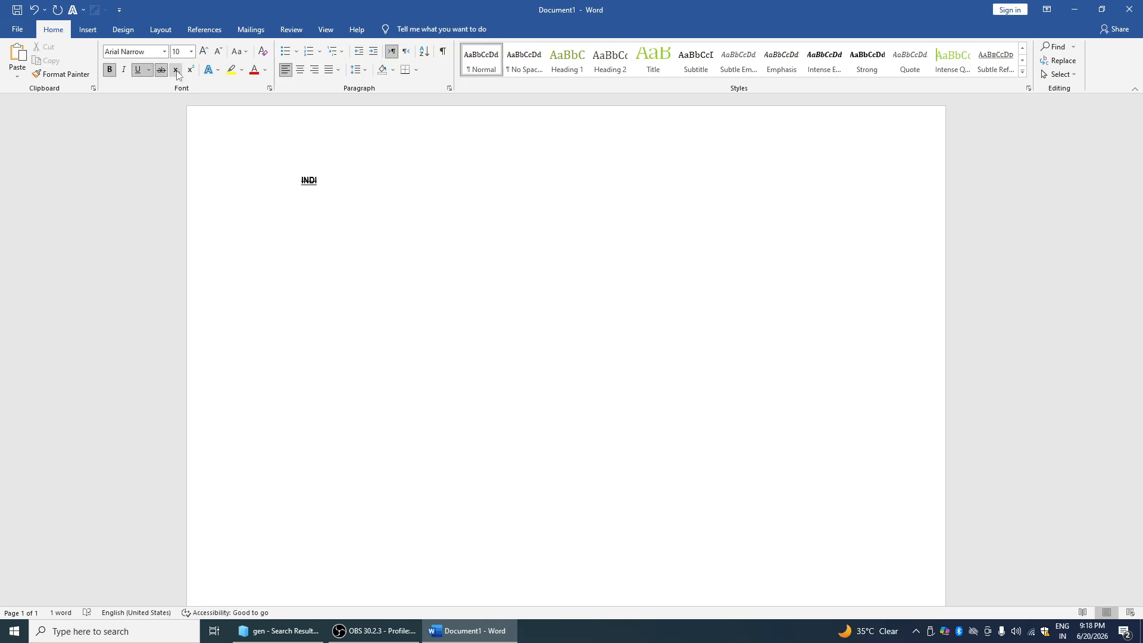
key(BackSpace)
key(BackSpace)
key(BackSpace)
key(BackSpace)
text(INFI)
key(BackSpace)
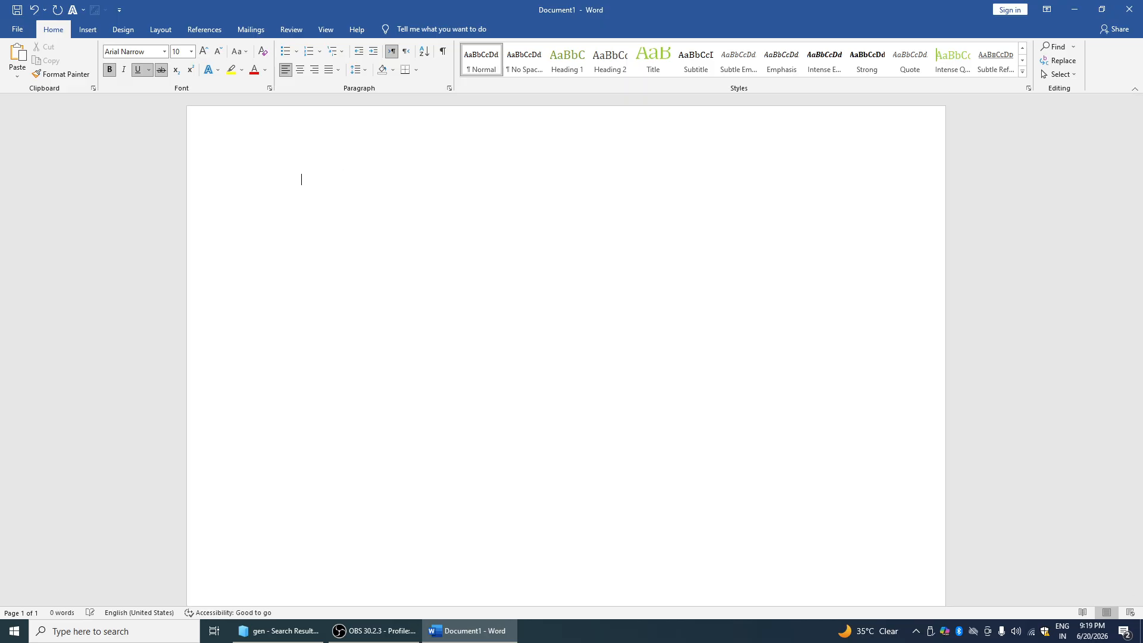
key(ctrl+u)
text(INDIA)
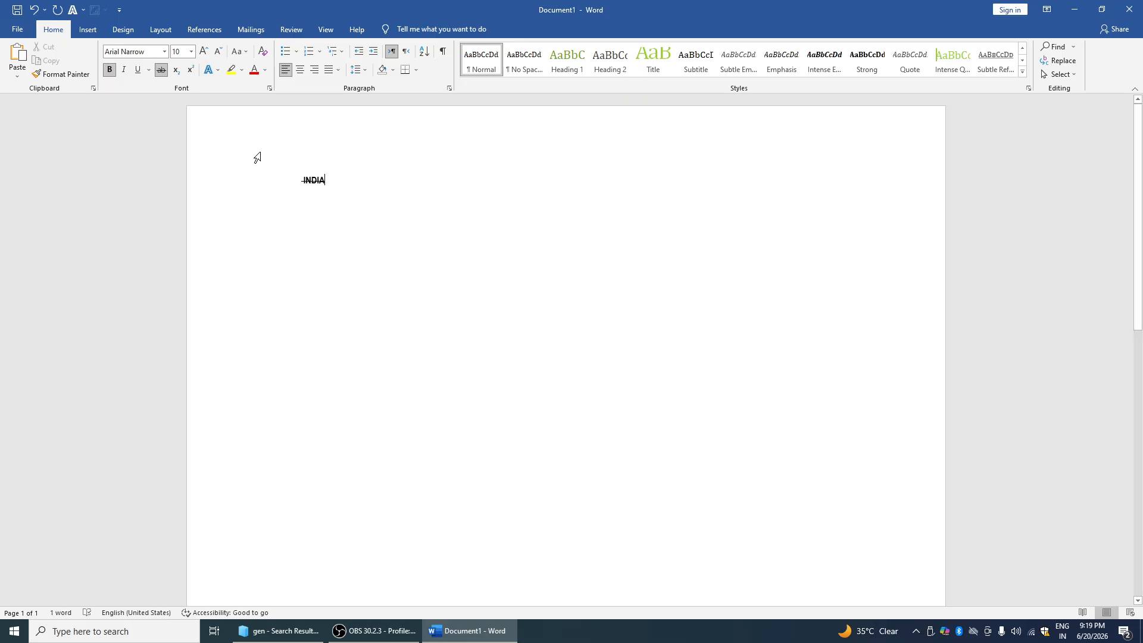
click(176, 70)
text(21)
double_click(326, 173)
click(335, 181)
key(ctrl+shift+plus)
text(2)
drag(311, 177, 331, 183)
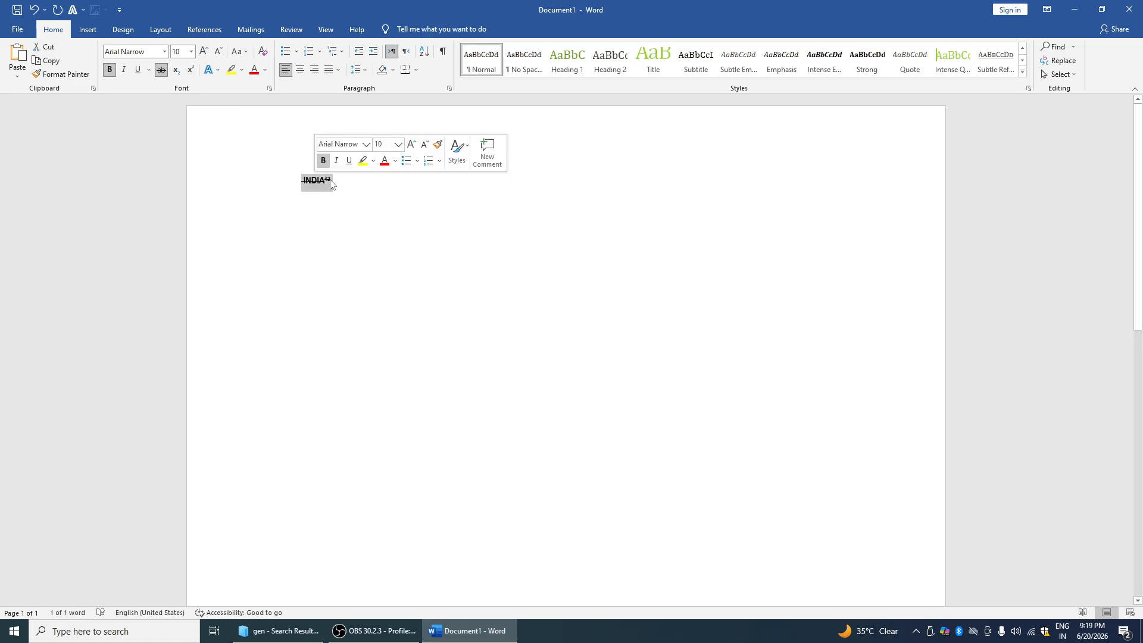
key(BackSpace)
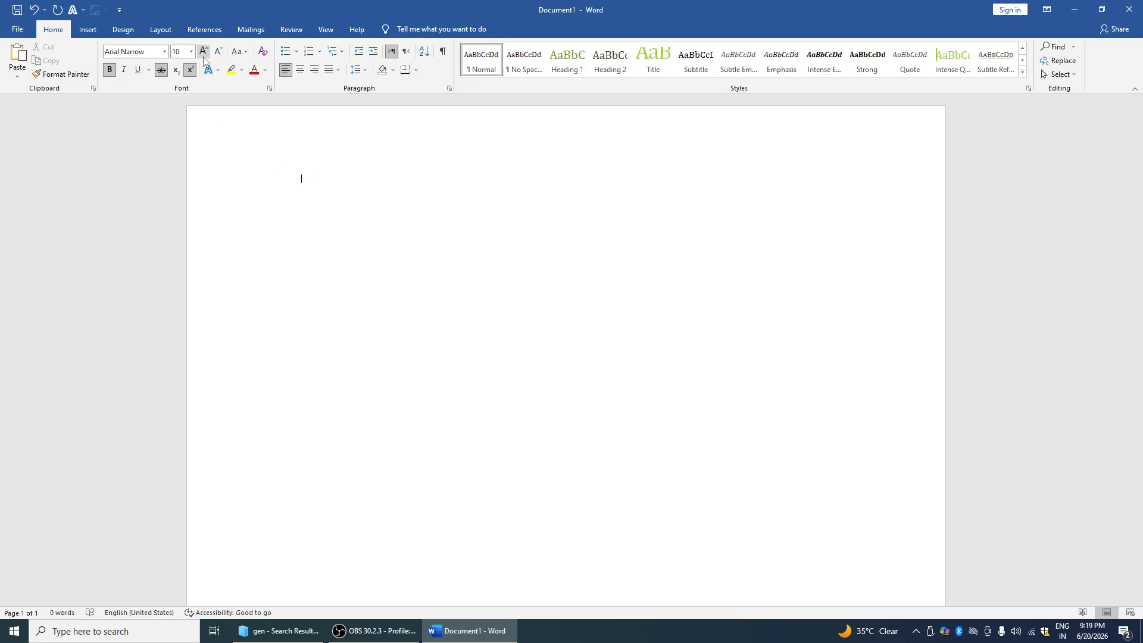
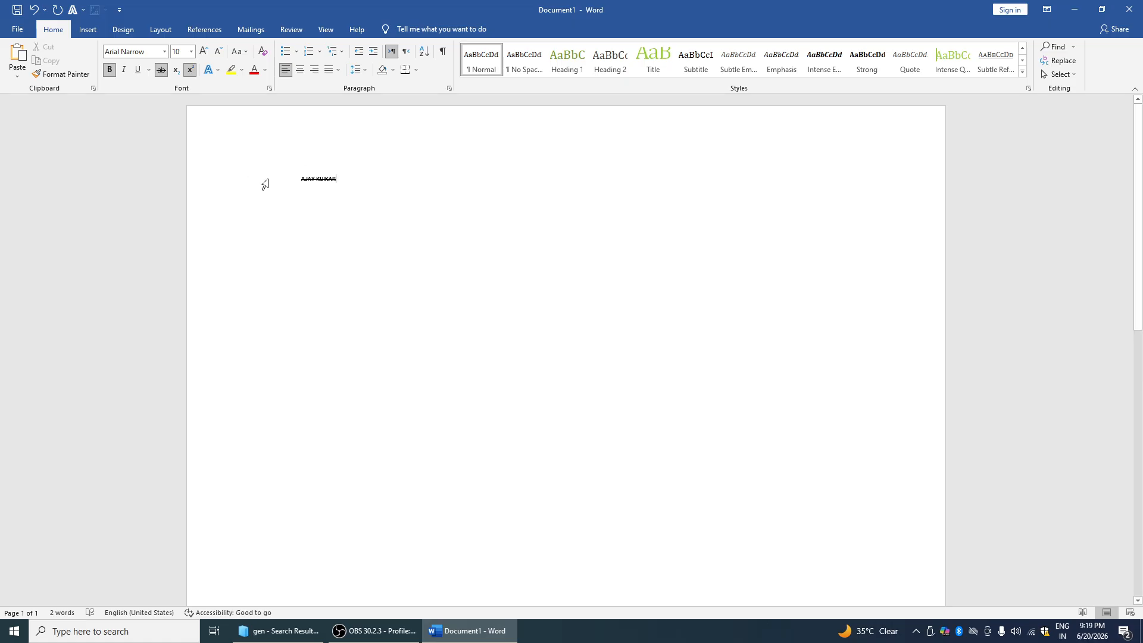
Type the person's name and remove its strikethrough
drag(299, 180, 340, 182)
click(161, 72)
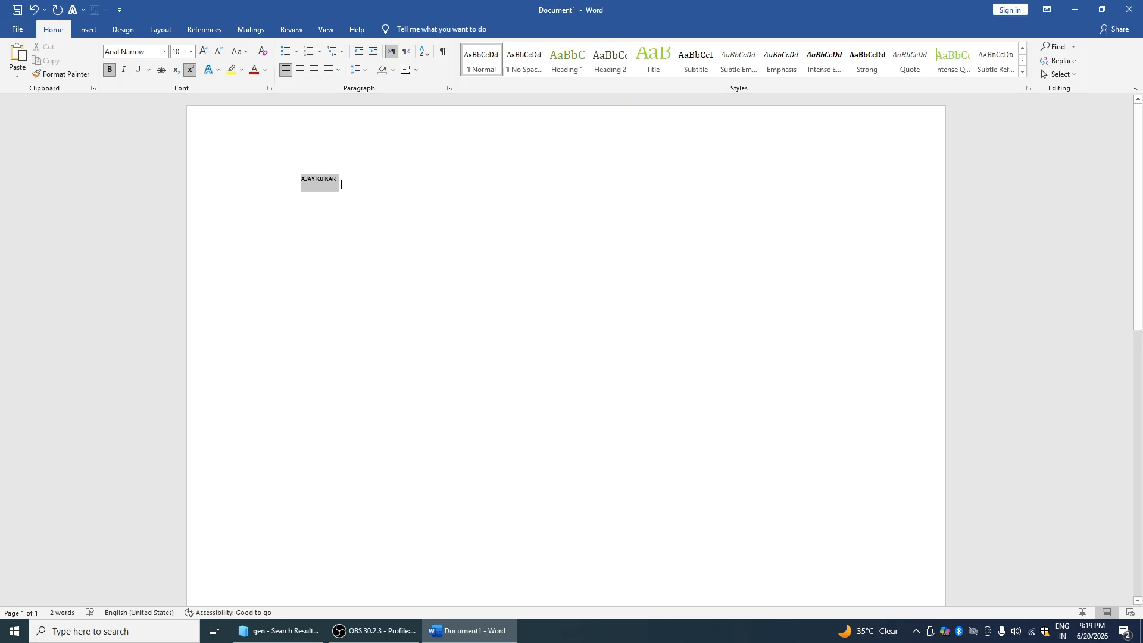
Enlarge the name to 28 pt, then shrink it to 26 pt
click(204, 52)
click(203, 51)
click(204, 52)
click(203, 52)
click(204, 52)
click(204, 52)
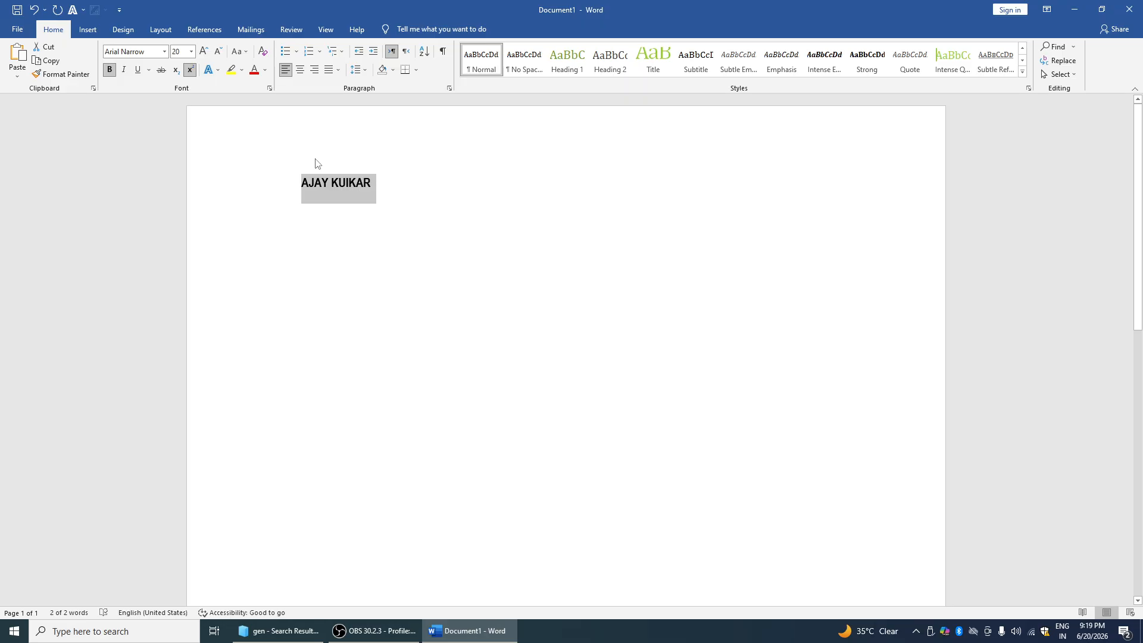
key(ctrl+shift+period)
key(ctrl+shift+period)
key(ctrl+shift+period)
key(ctrl+shift+period)
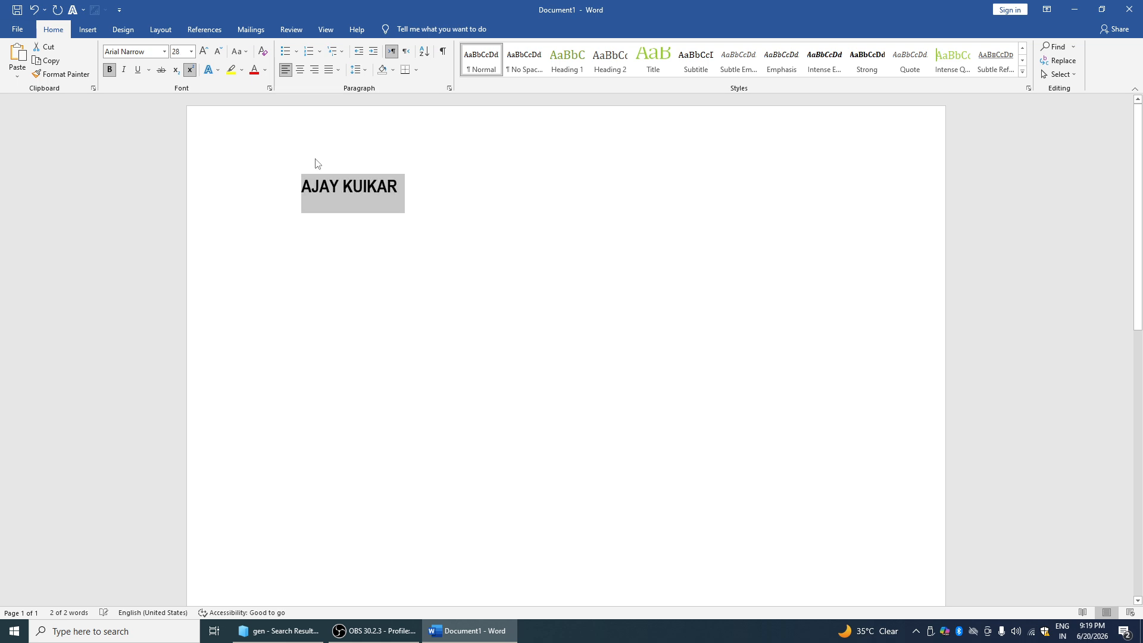
key(ctrl+shift+comma)
click(340, 197)
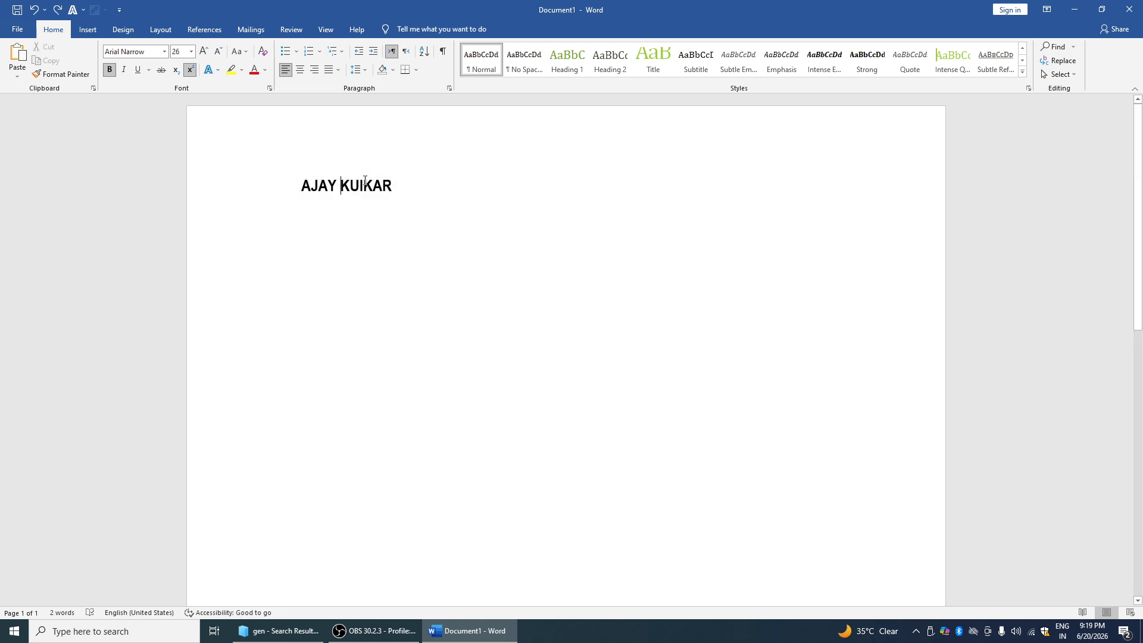
Enlarge the whole name step by step up to 80 pt
drag(397, 181, 280, 176)
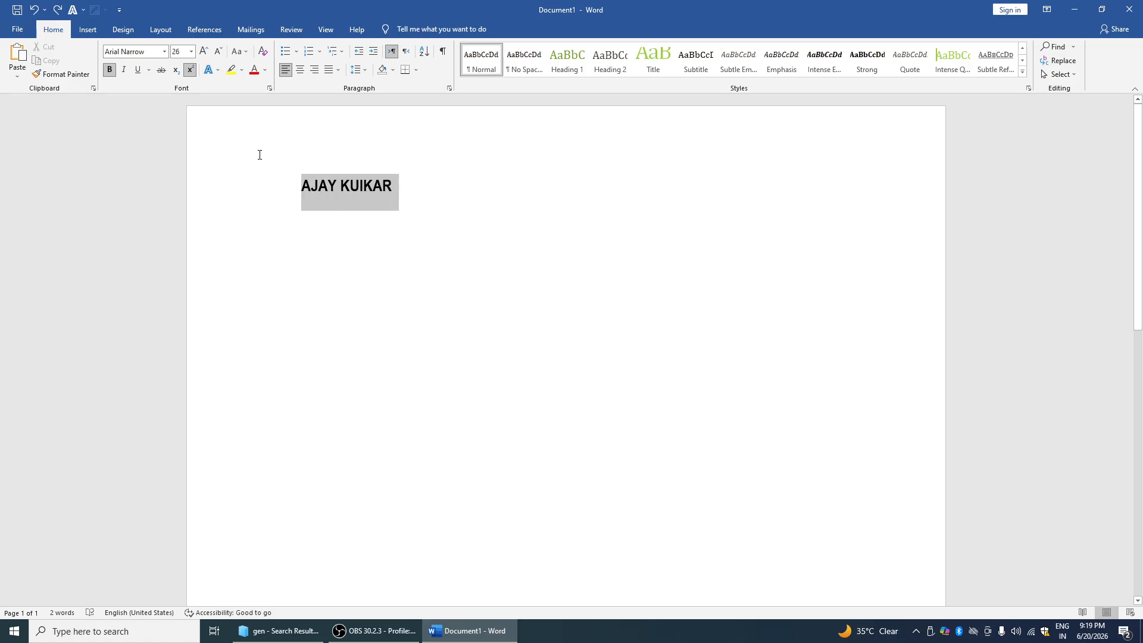
click(204, 53)
click(205, 53)
click(204, 52)
click(205, 52)
click(204, 53)
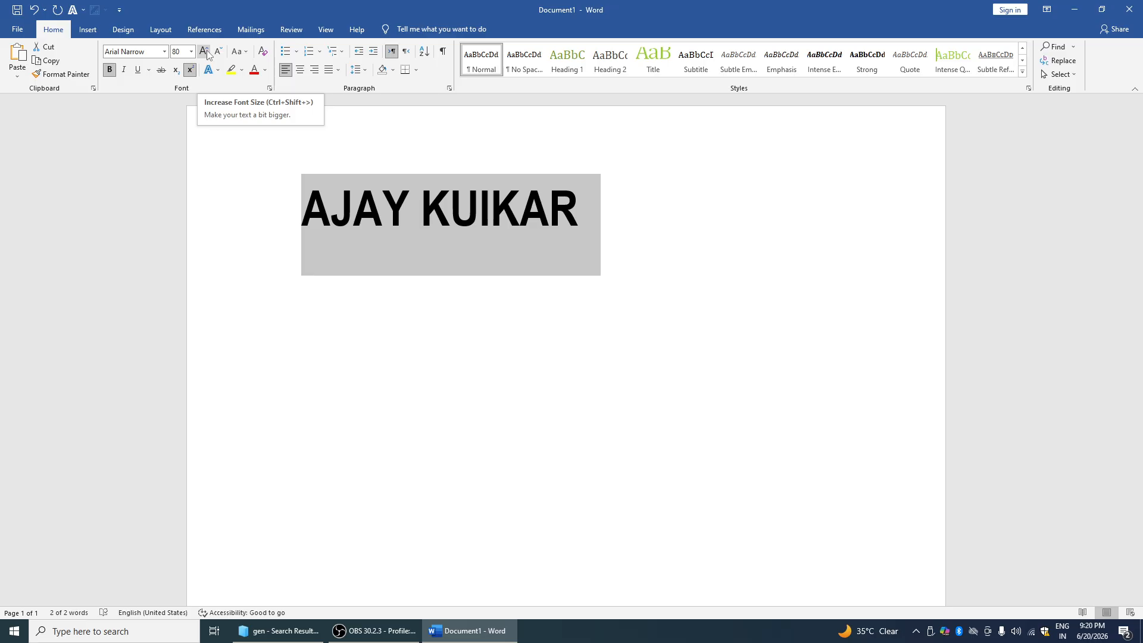
Shrink the whole name back down to 28 pt
click(322, 160)
drag(284, 161, 601, 236)
click(218, 53)
click(218, 52)
click(218, 52)
click(218, 52)
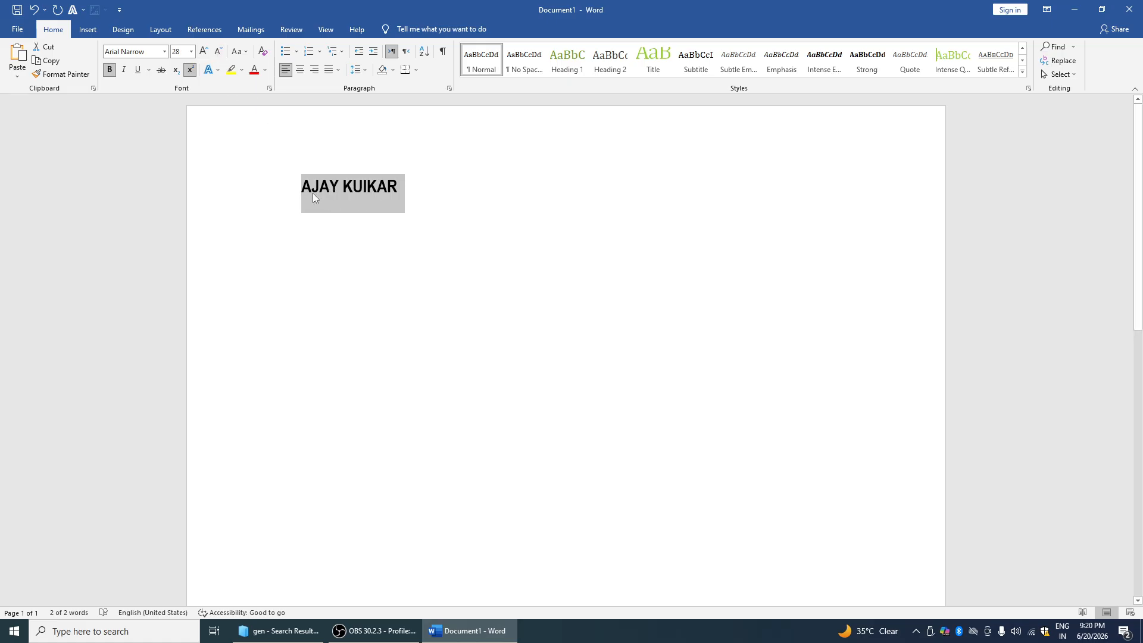
click(245, 52)
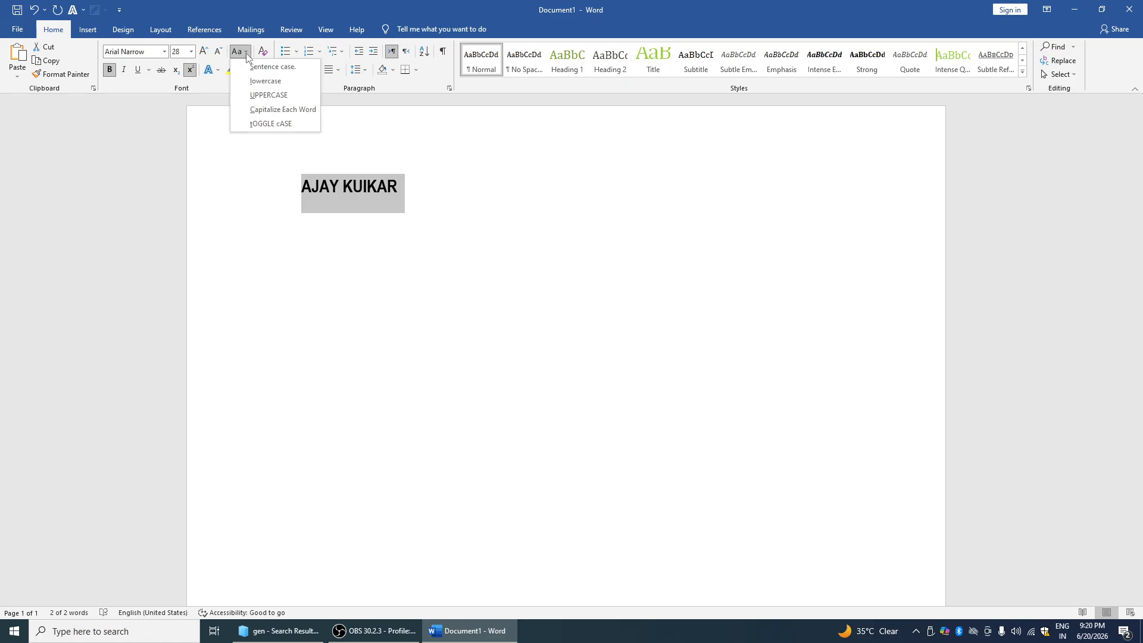
Cycle the name through Capitalize Each Word, UPPERCASE, lowercase and tOGGLE cASE
click(262, 109)
click(243, 54)
click(266, 97)
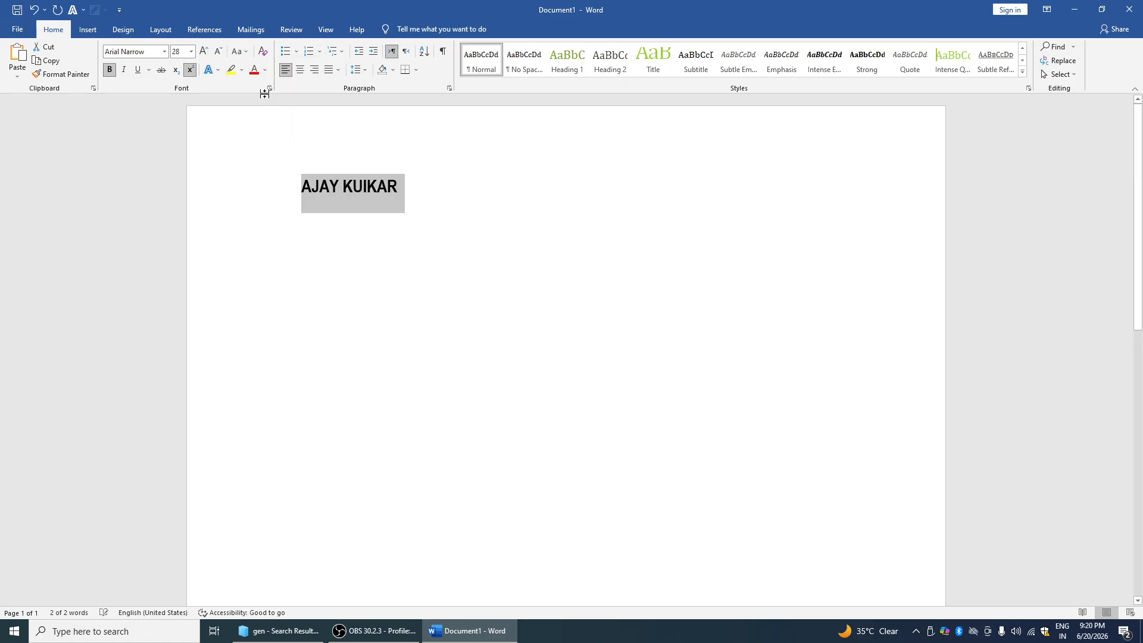
click(241, 53)
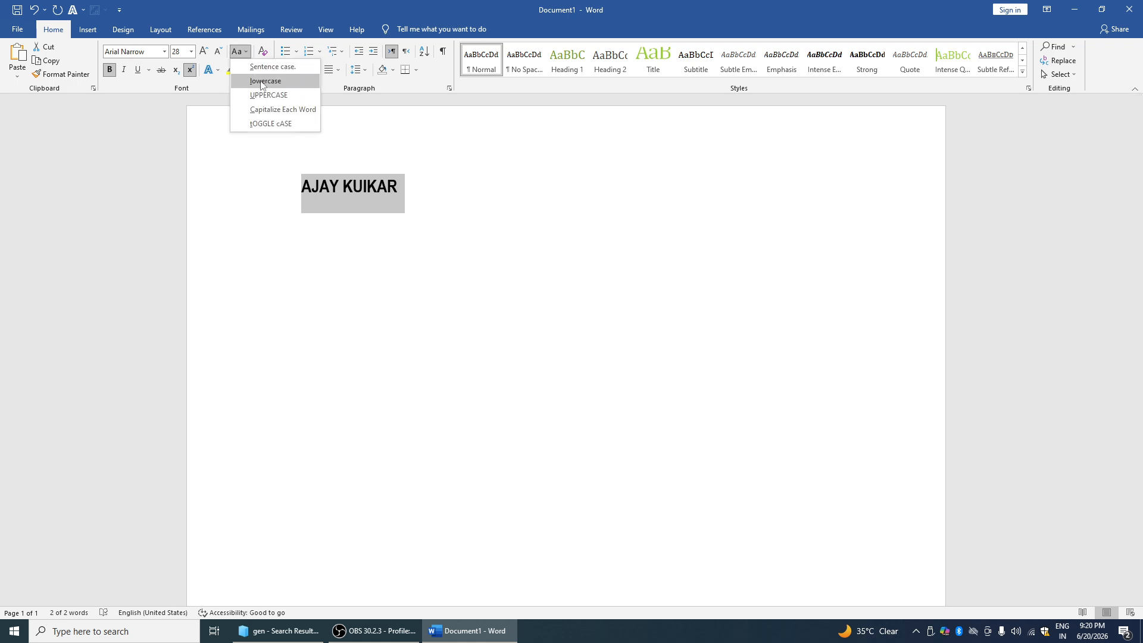
click(262, 81)
click(241, 52)
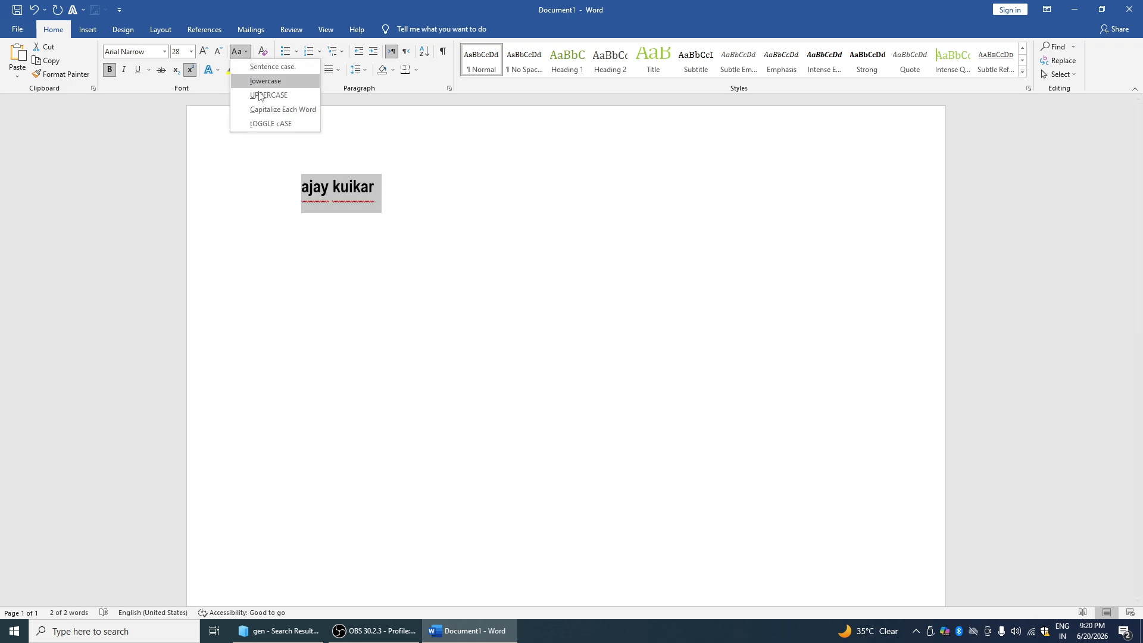
click(268, 123)
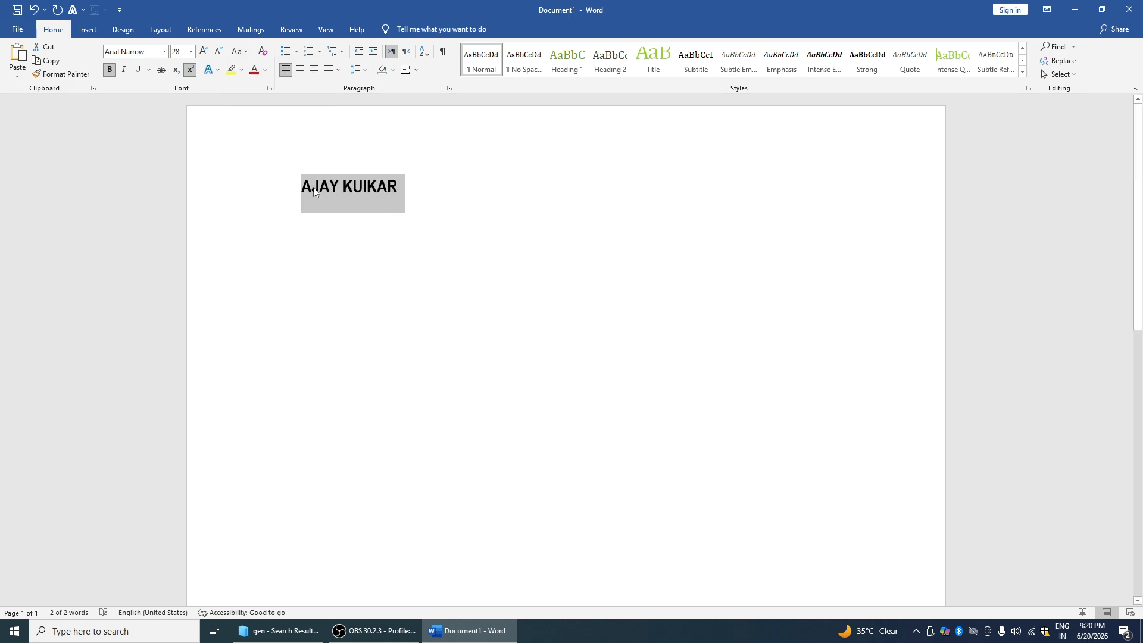
click(241, 52)
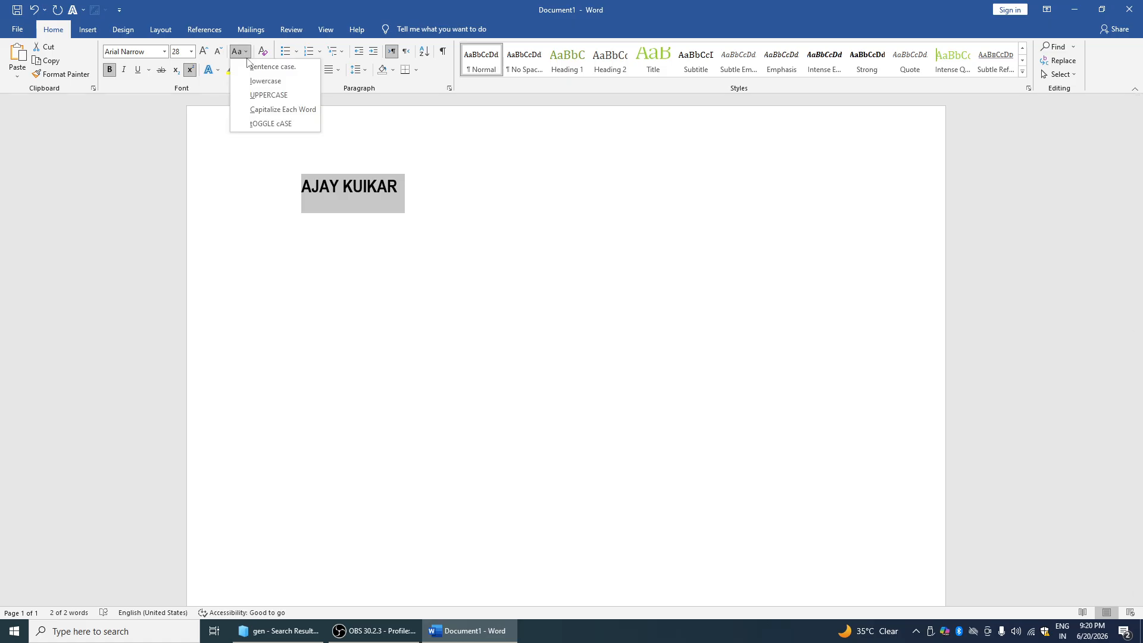
click(310, 189)
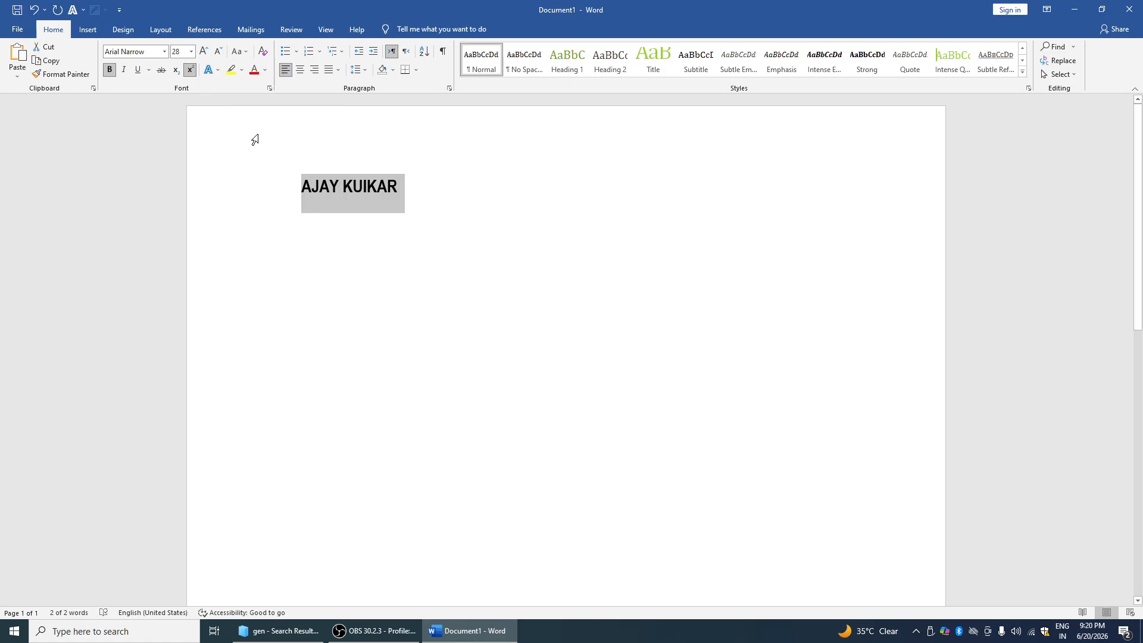
Give the name a teal text effect, a black outline and a shadow
click(215, 72)
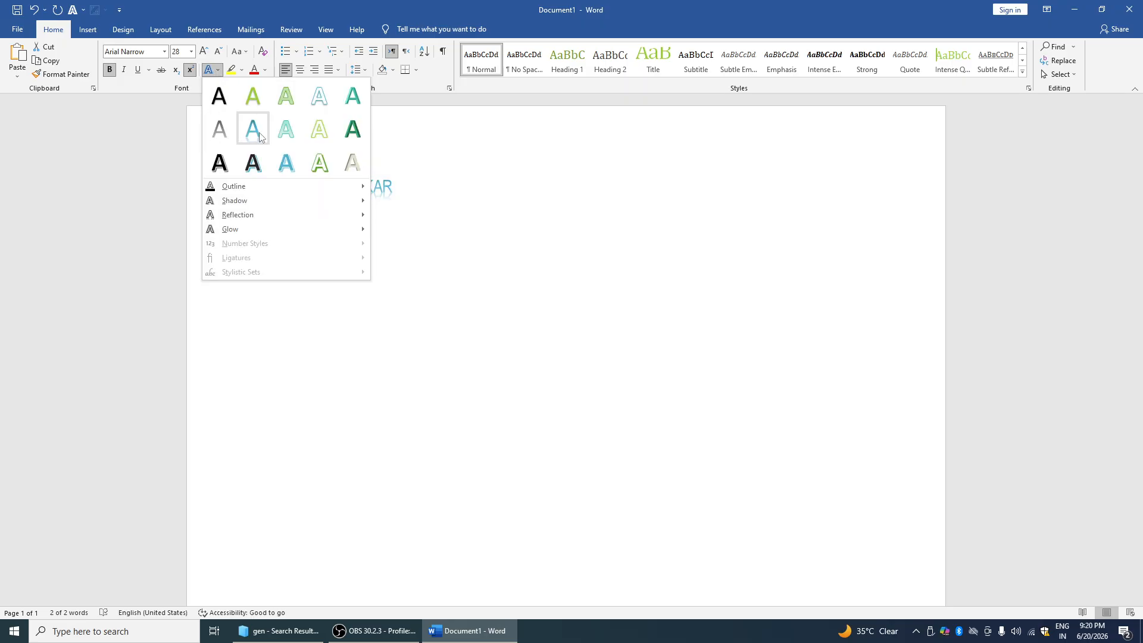
click(300, 143)
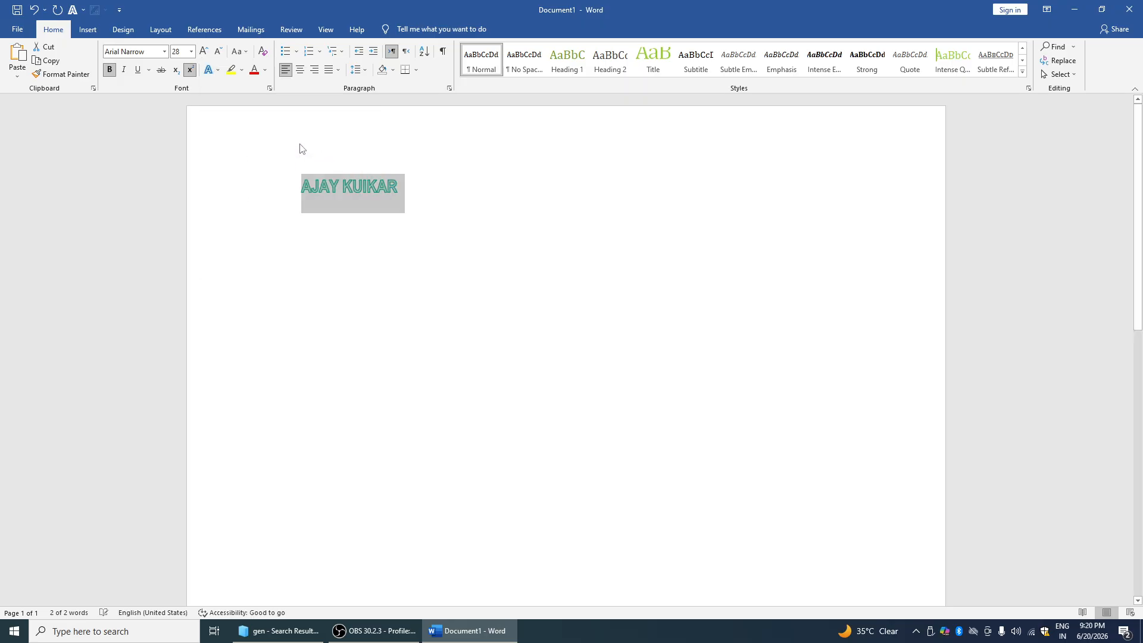
click(209, 70)
mouse_move(238, 187)
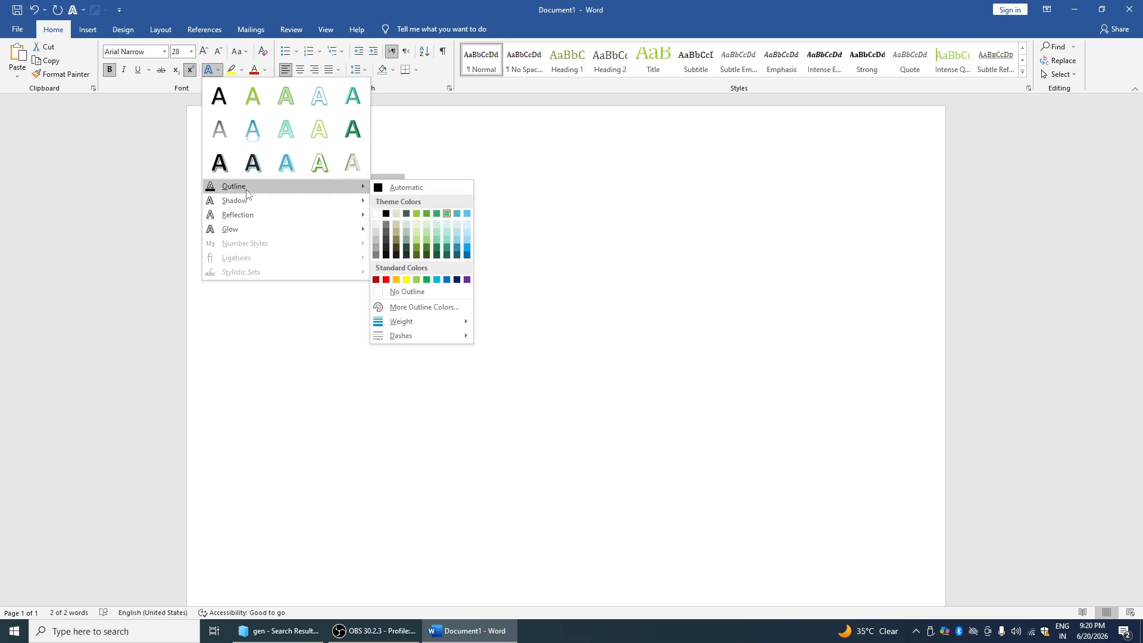
click(384, 214)
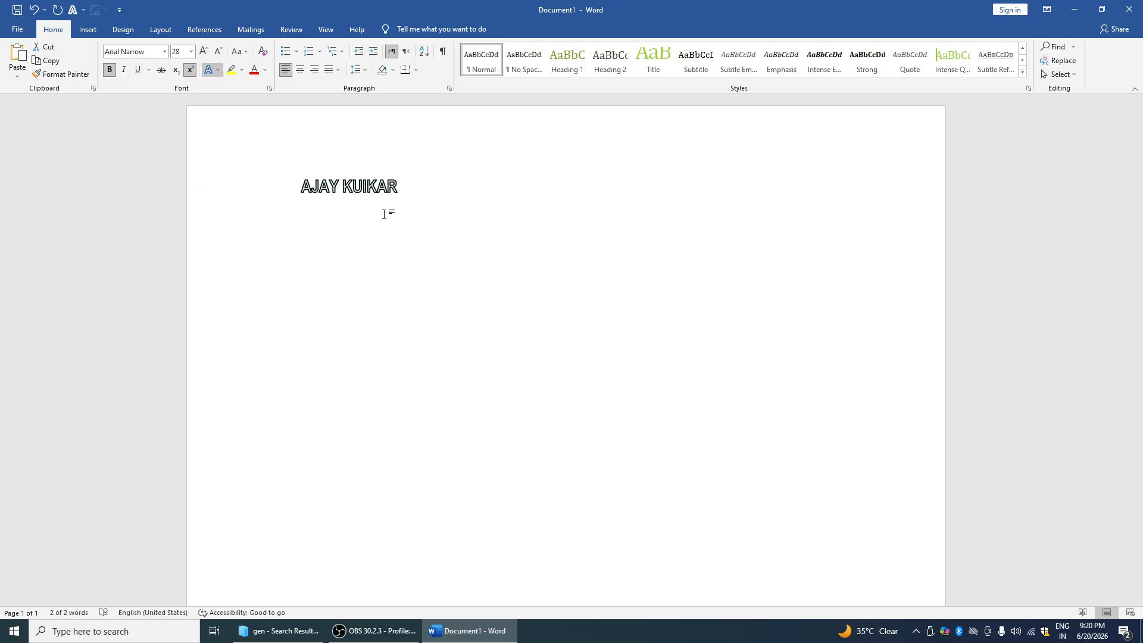
click(210, 70)
mouse_move(248, 202)
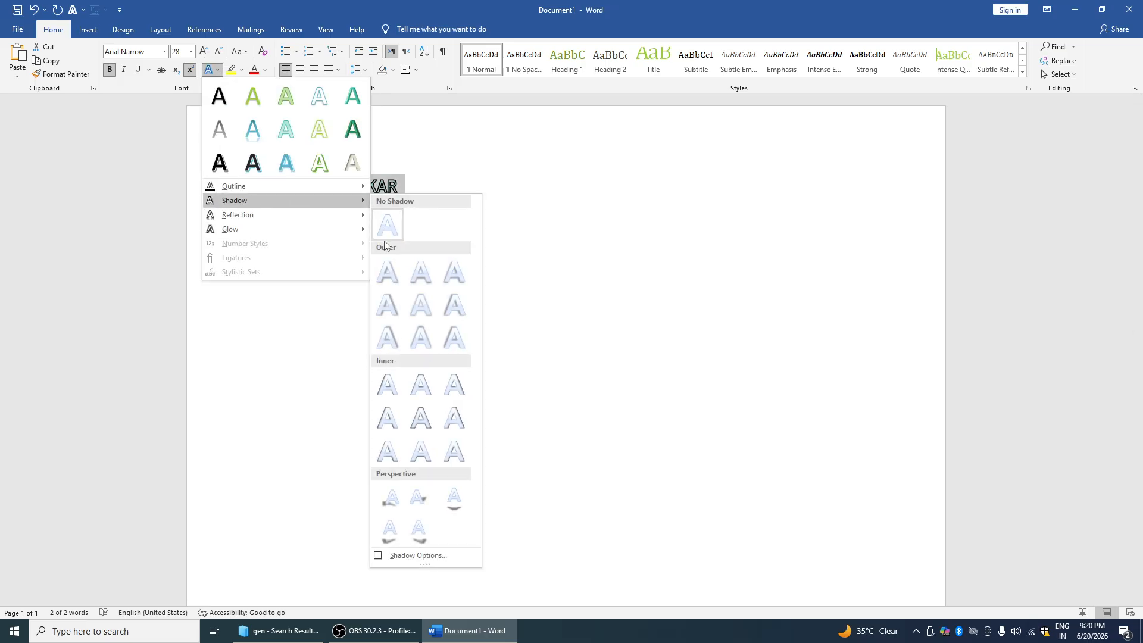
click(388, 273)
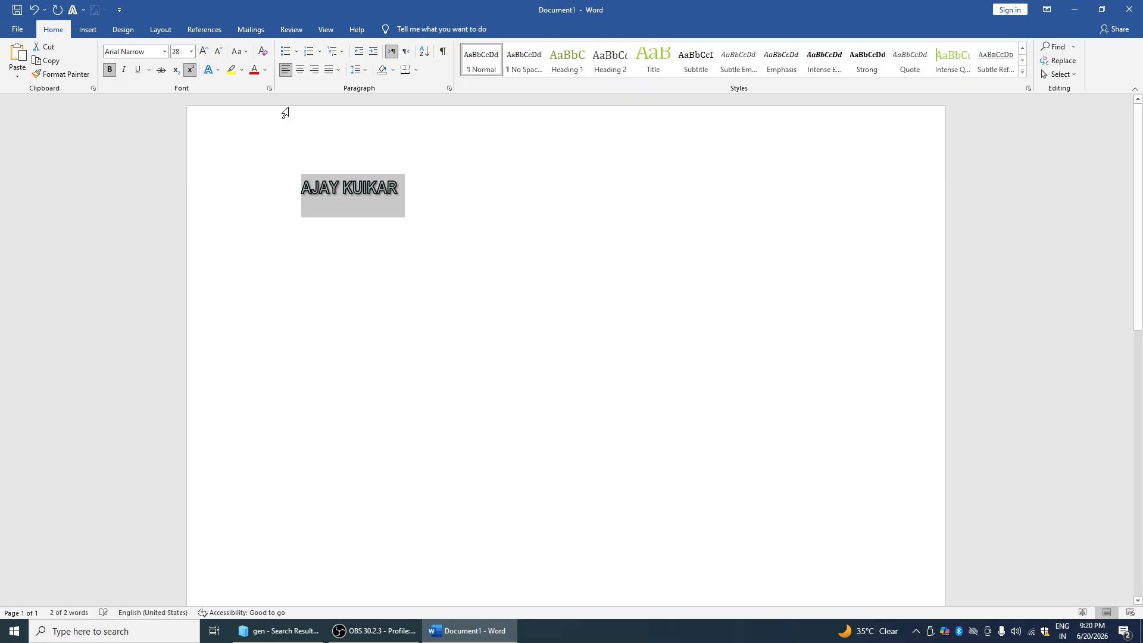
Highlight the name in yellow except the final R, and colour it dark red
click(231, 70)
drag(394, 197, 275, 176)
click(231, 70)
click(255, 70)
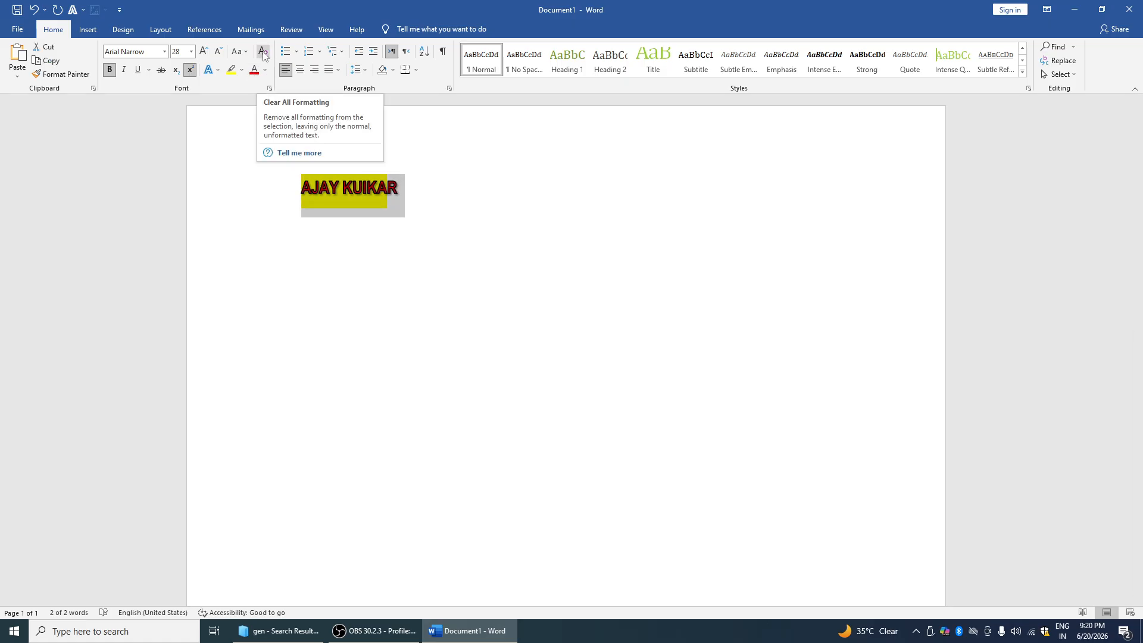
Clear all formatting from the name, undo, then delete the name
click(262, 52)
drag(317, 180, 338, 184)
key(ctrl+z)
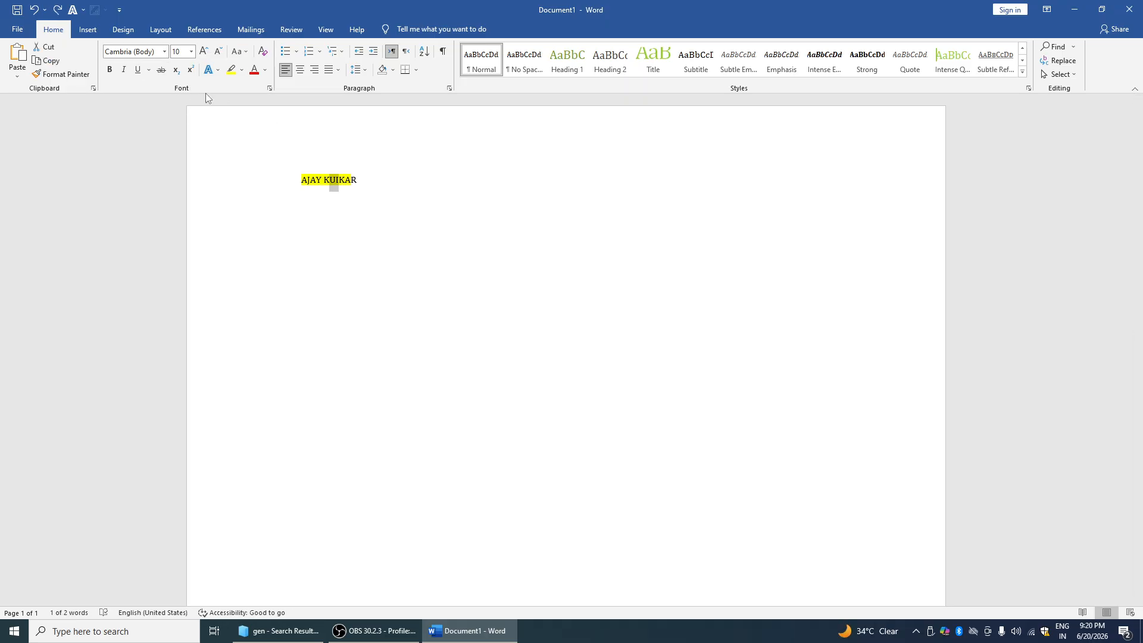
drag(370, 176, 291, 174)
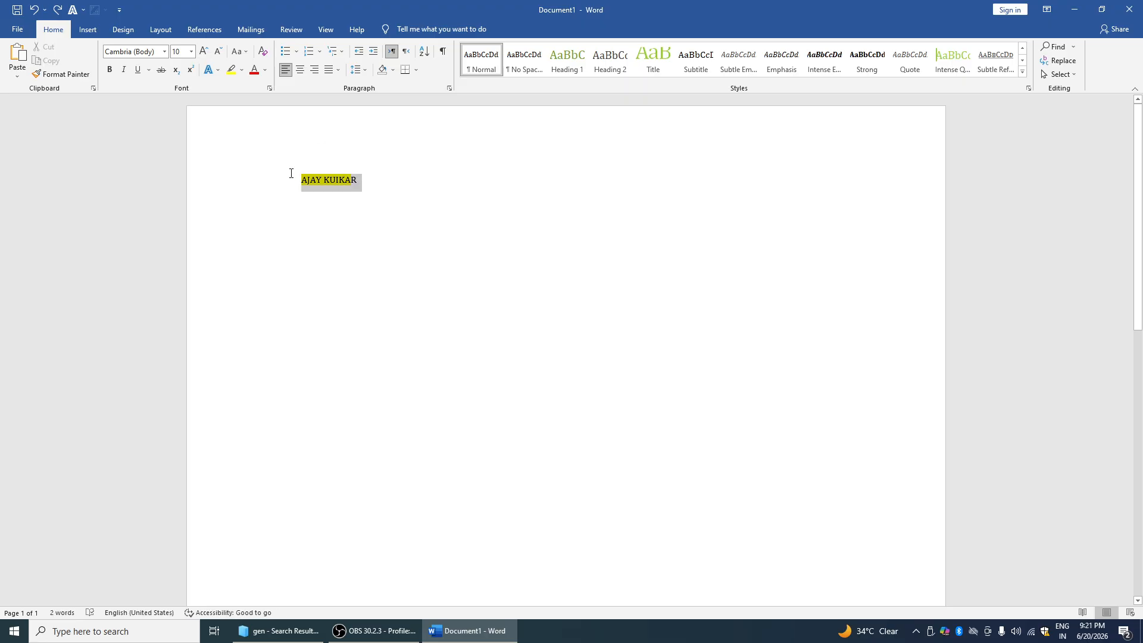
key(BackSpace)
Generate five sample paragraphs with =RAND(5,6) and give the first a diamond bullet
text(=RAND(5,6)
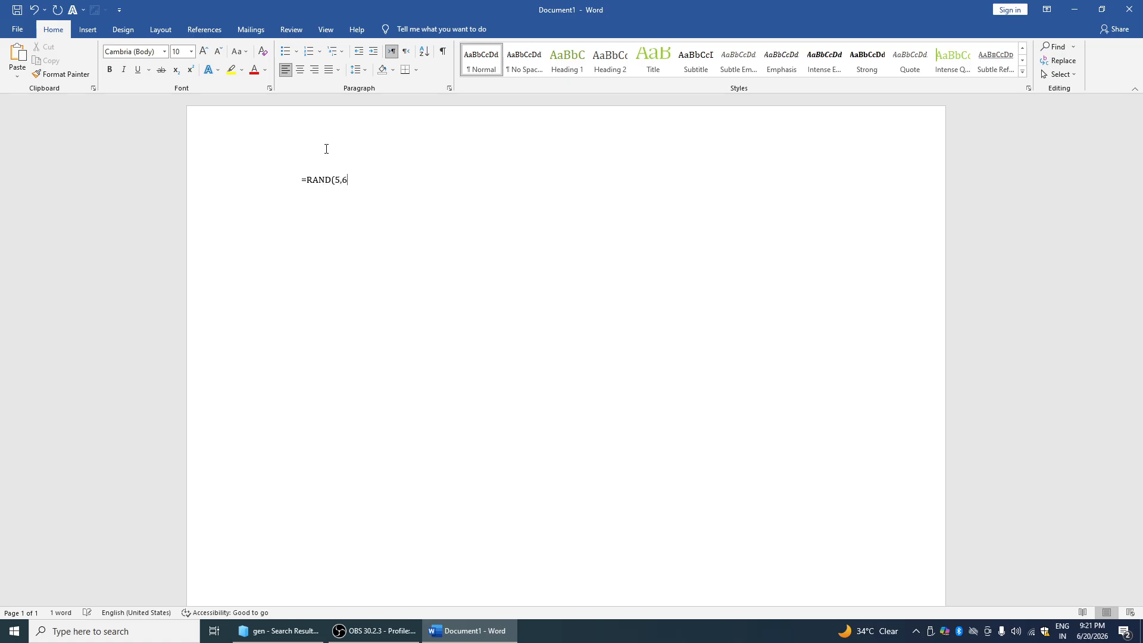
key(Return)
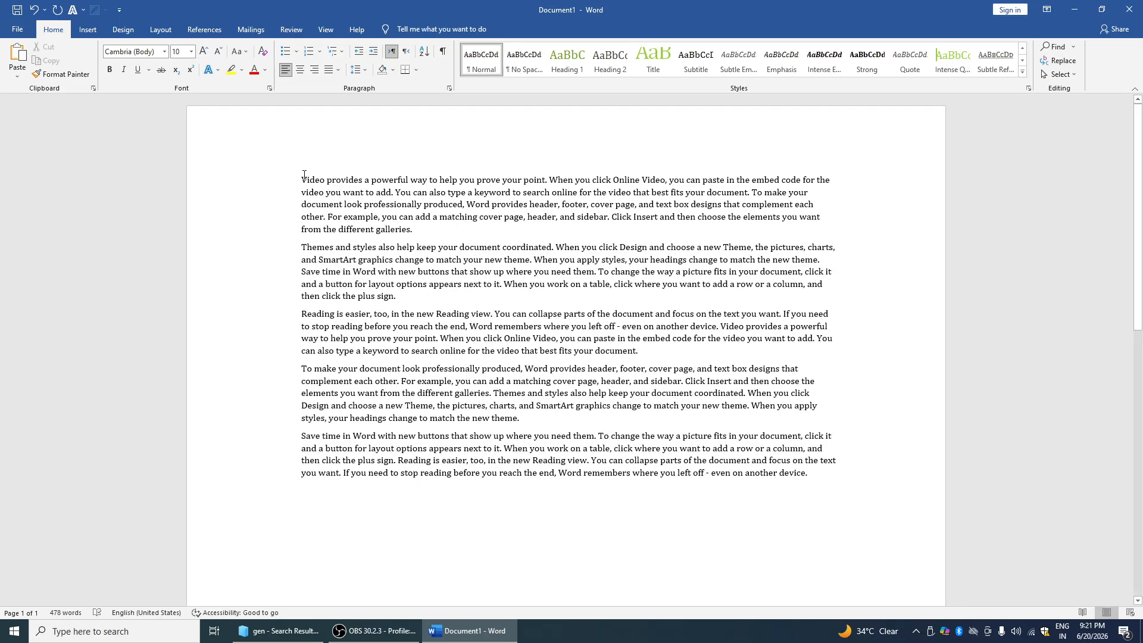
triple_click(304, 176)
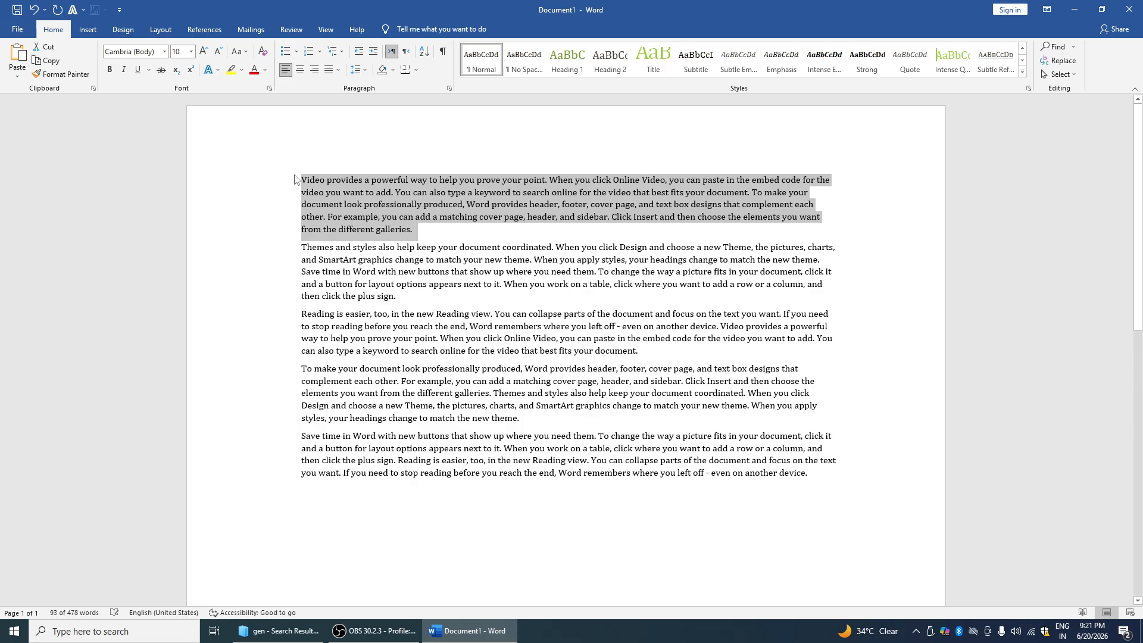
click(295, 51)
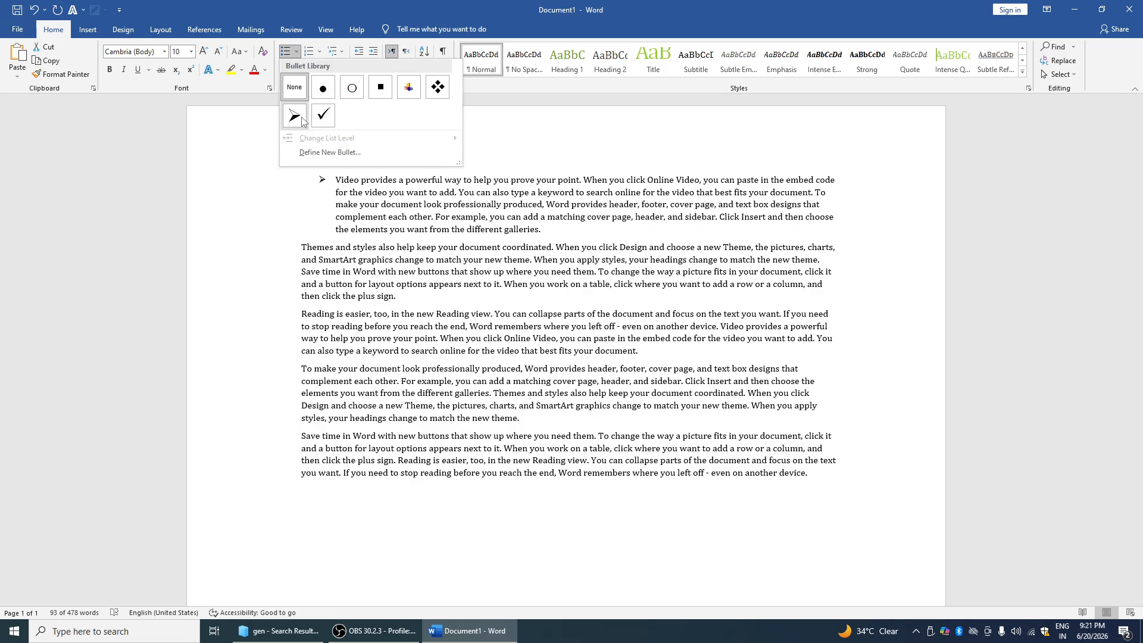
click(438, 87)
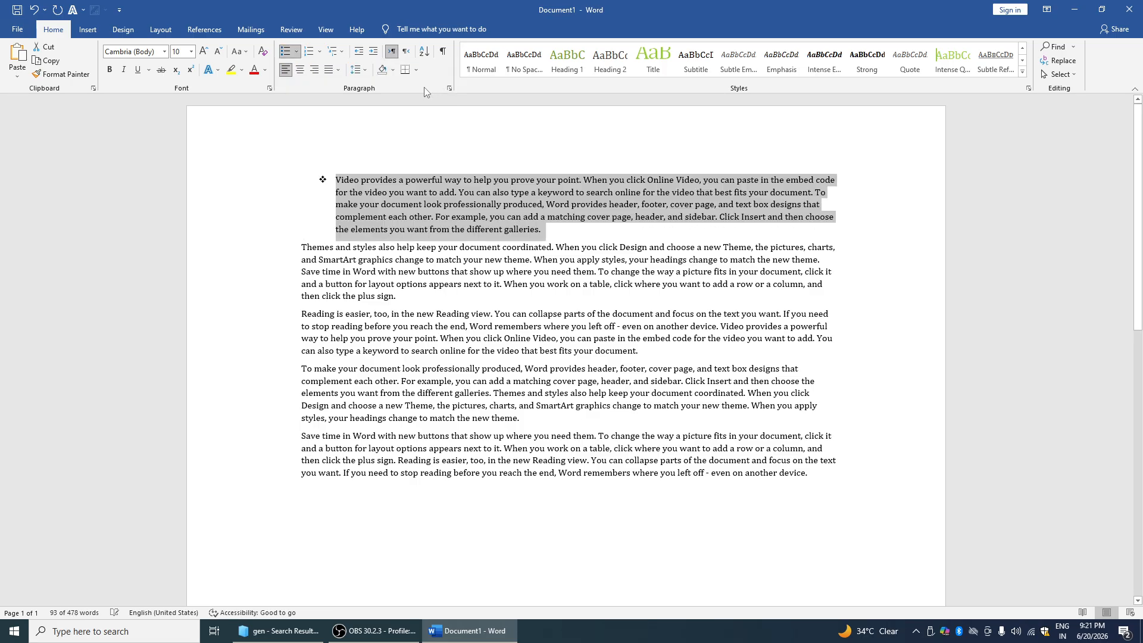
Renumber the first paragraph as 1., then as a 1) multilevel list item
click(319, 51)
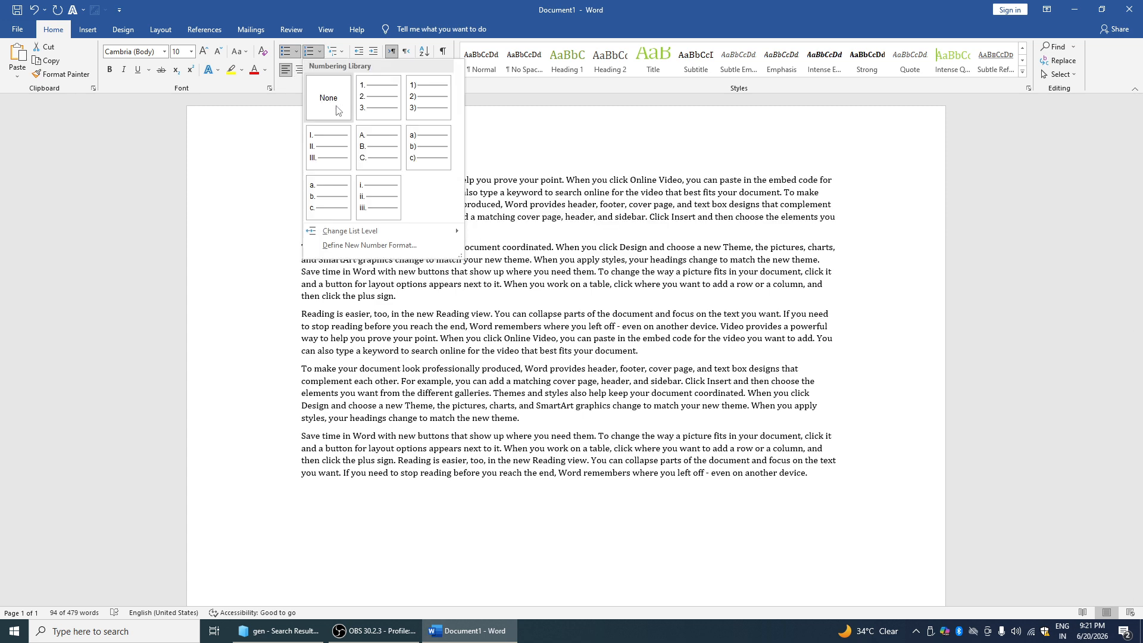
click(370, 102)
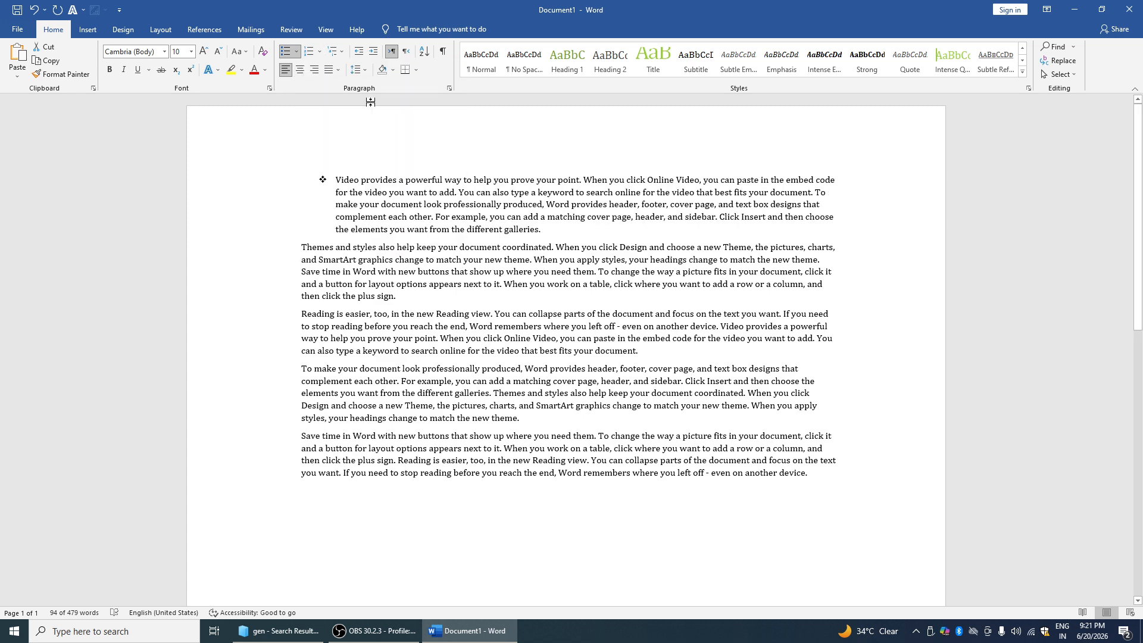
click(337, 51)
click(388, 171)
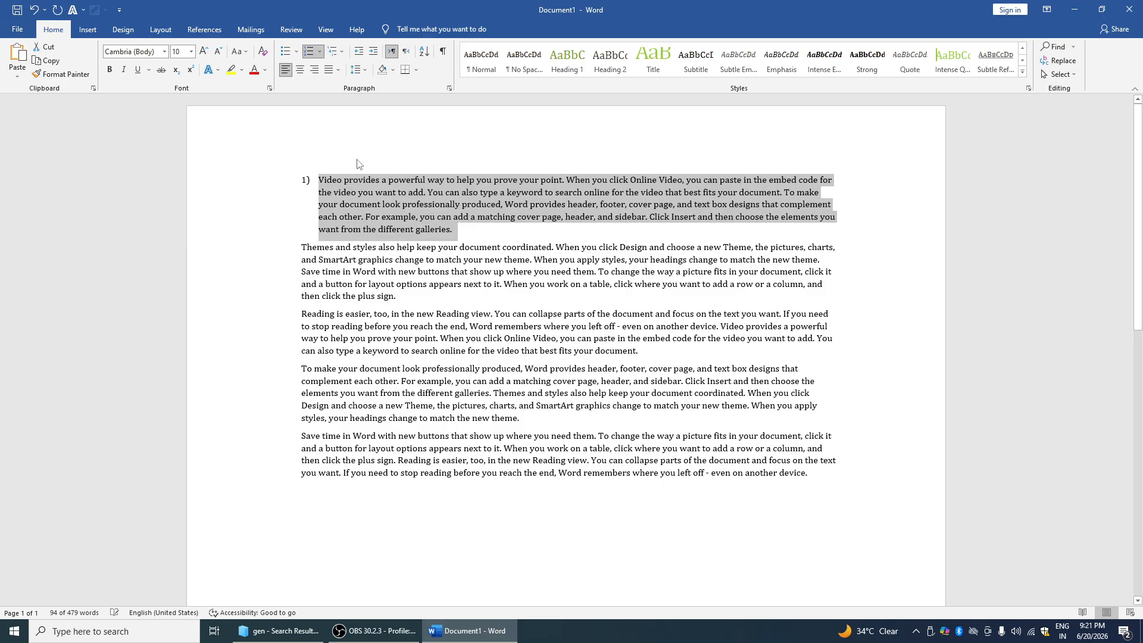
click(327, 172)
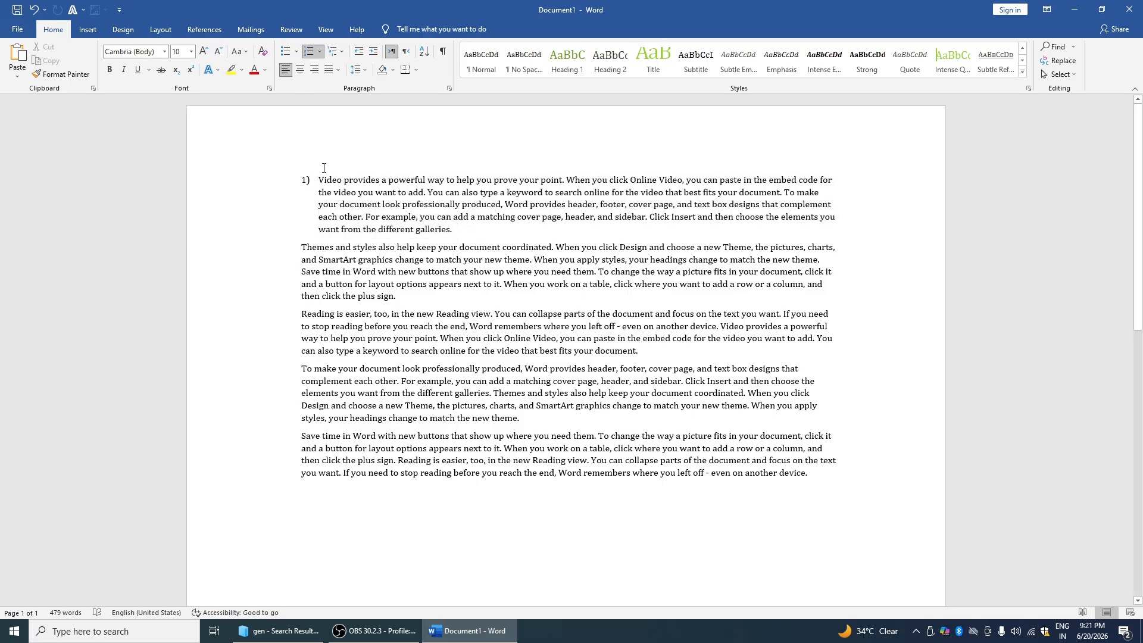
Cycle the first paragraph through center, left and right alignment
triple_click(321, 175)
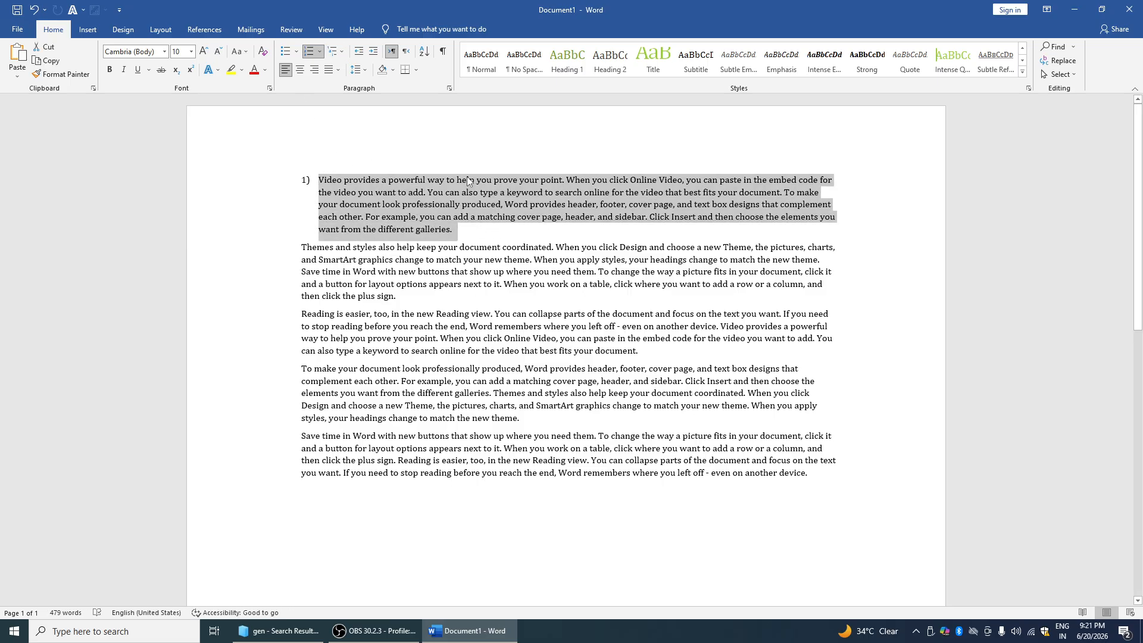
click(300, 70)
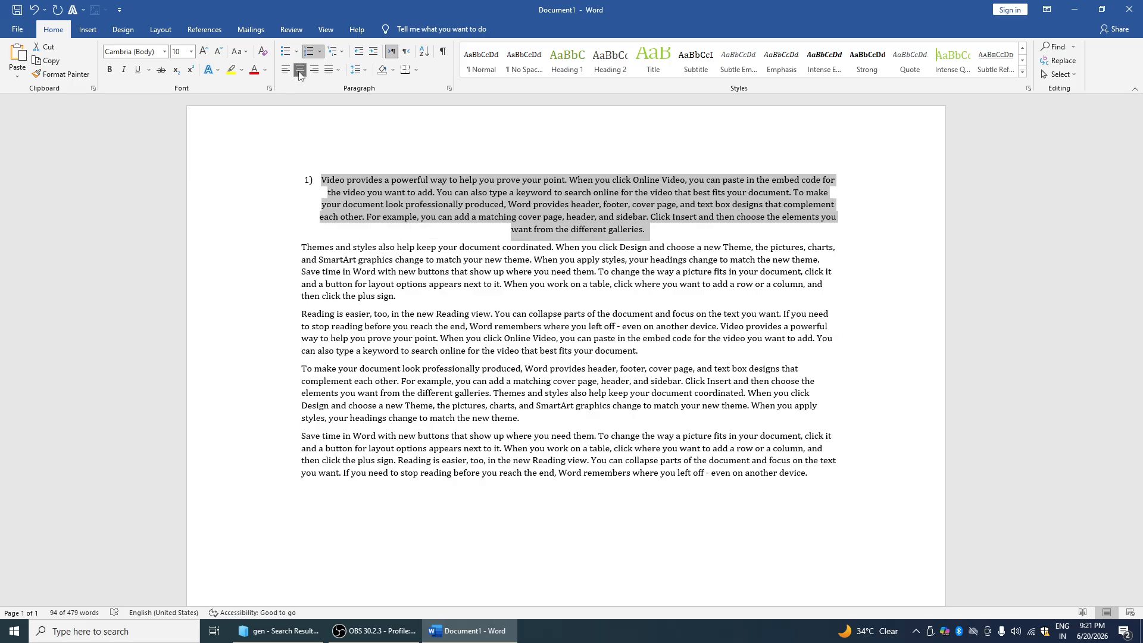
click(285, 70)
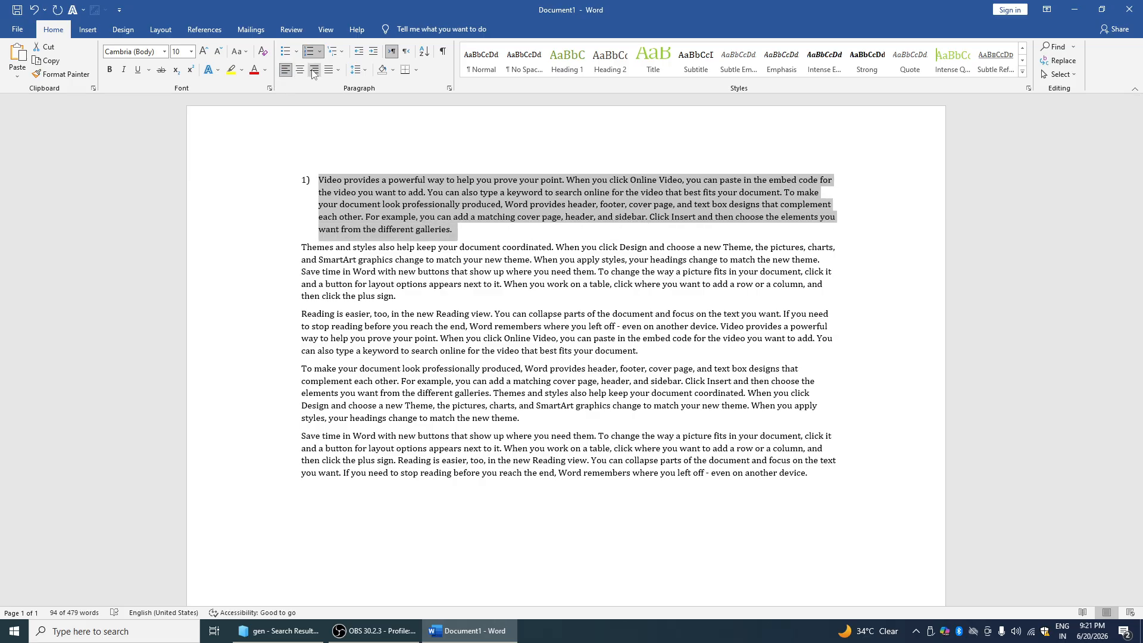
click(314, 70)
click(285, 70)
click(299, 72)
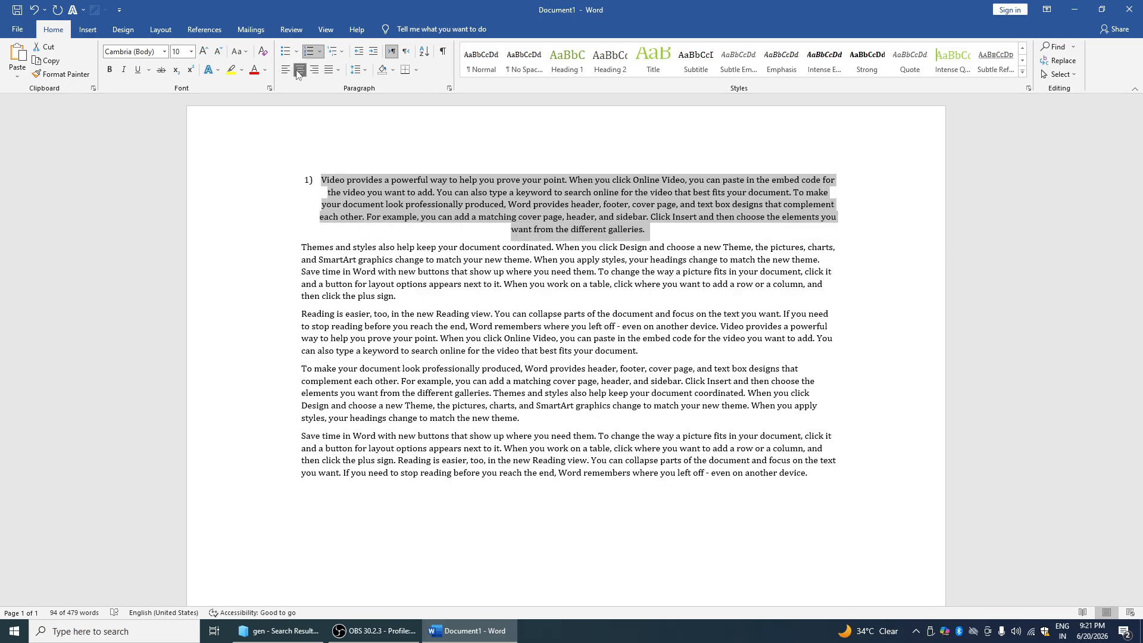
click(299, 72)
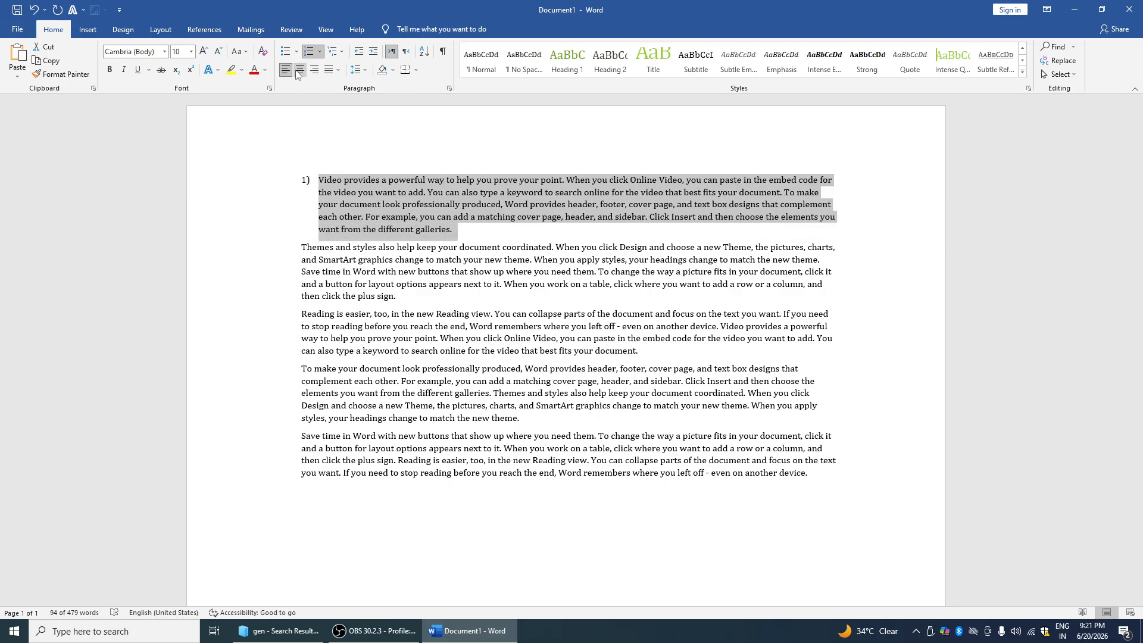
click(300, 72)
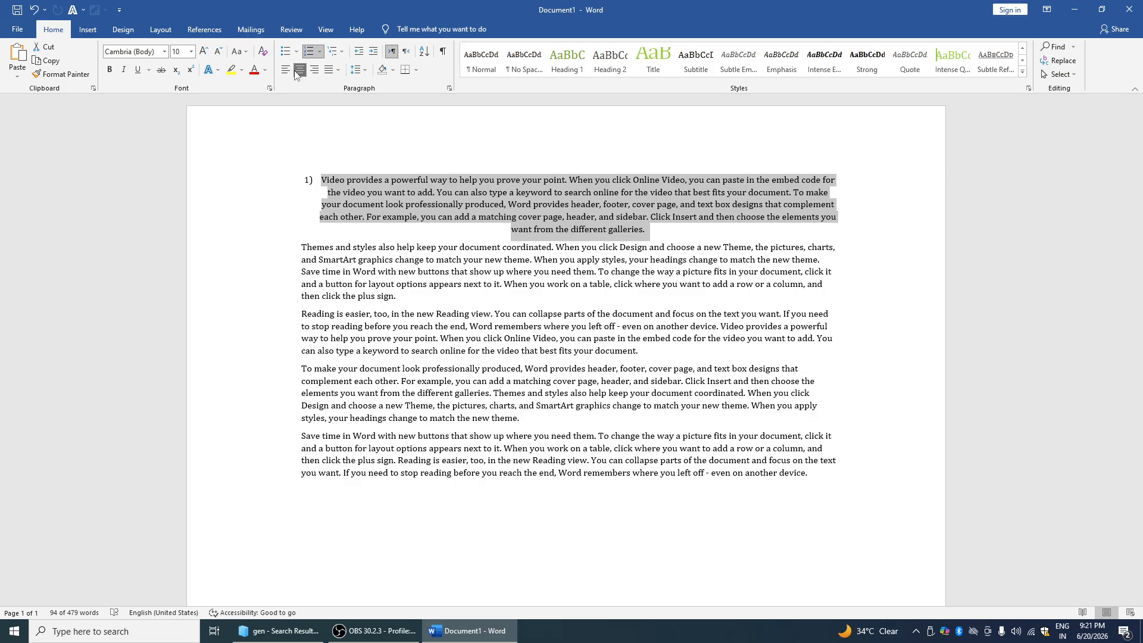
Justify the first paragraph with low, then high justify spacing
click(337, 71)
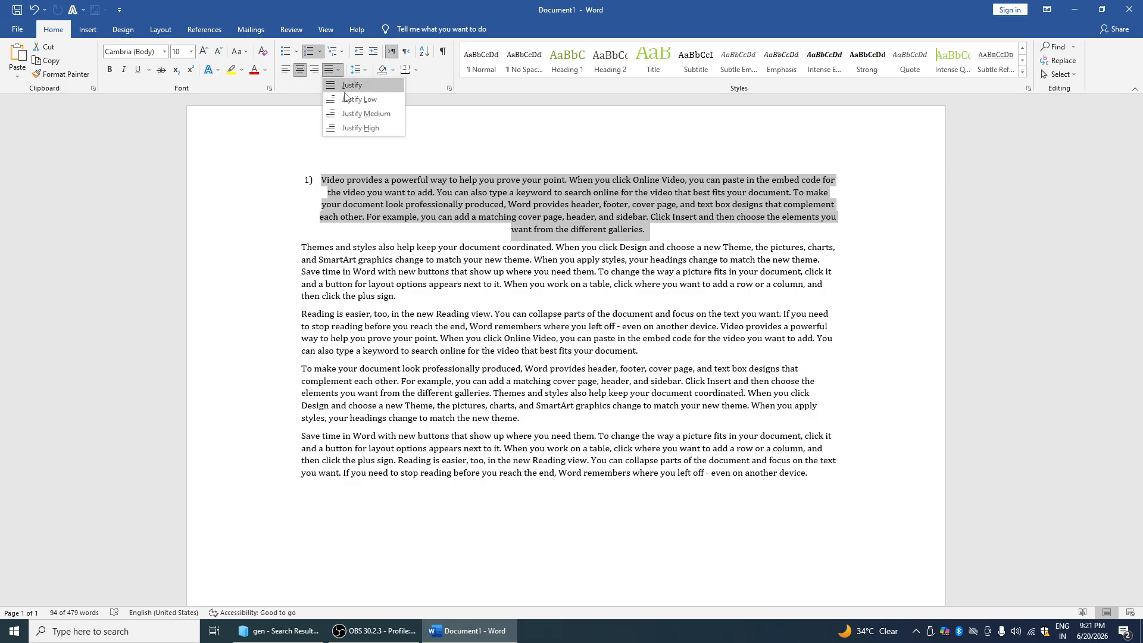
click(348, 100)
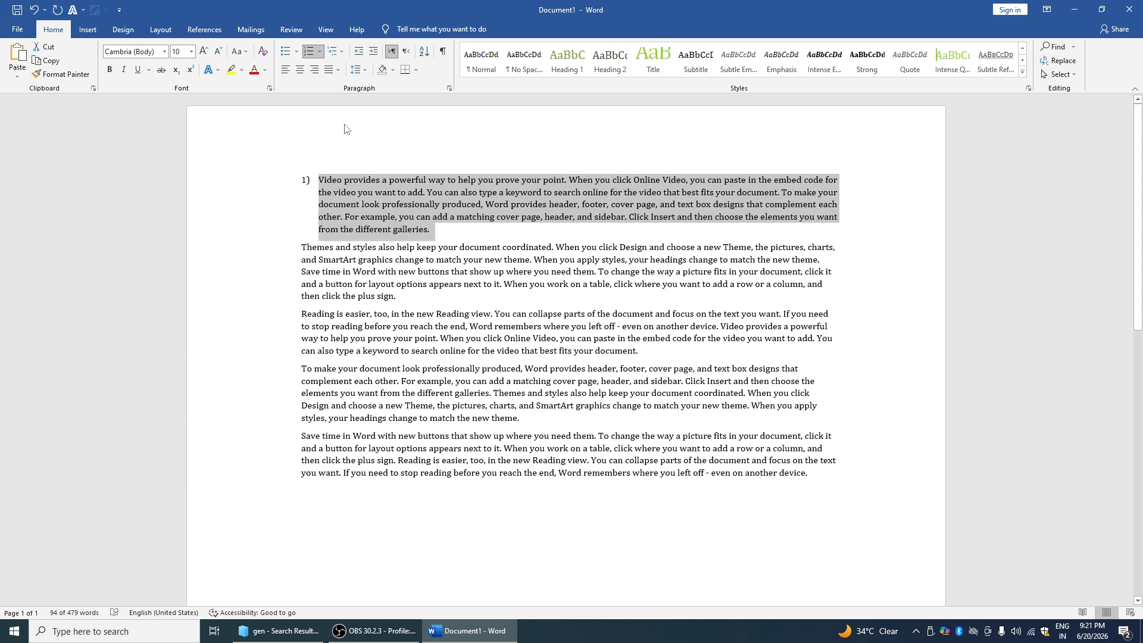
click(337, 70)
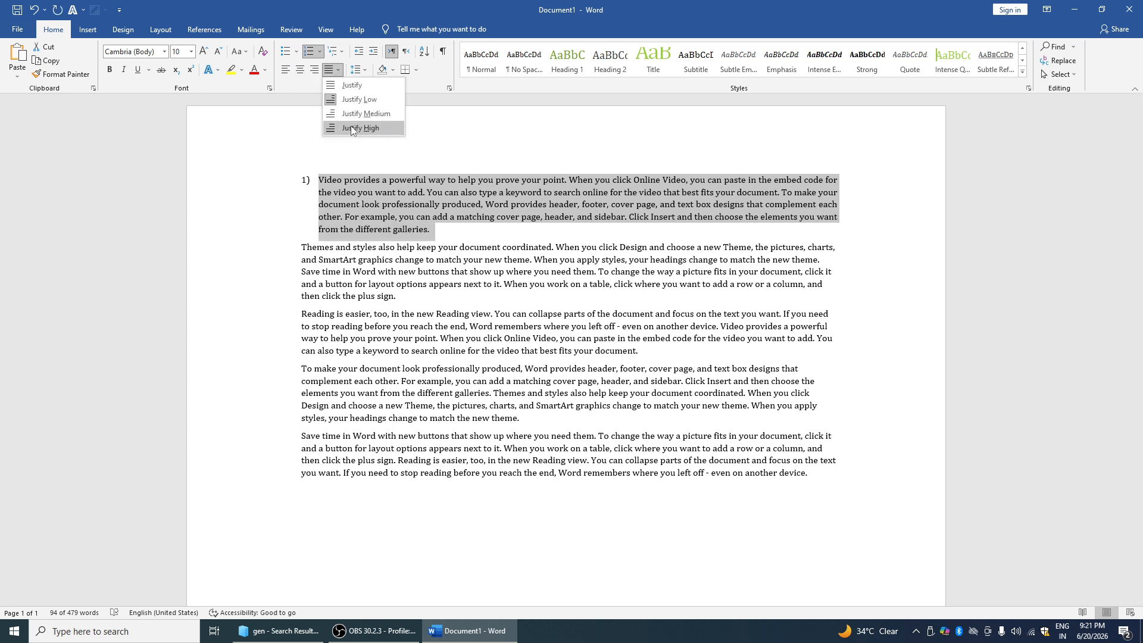
click(351, 128)
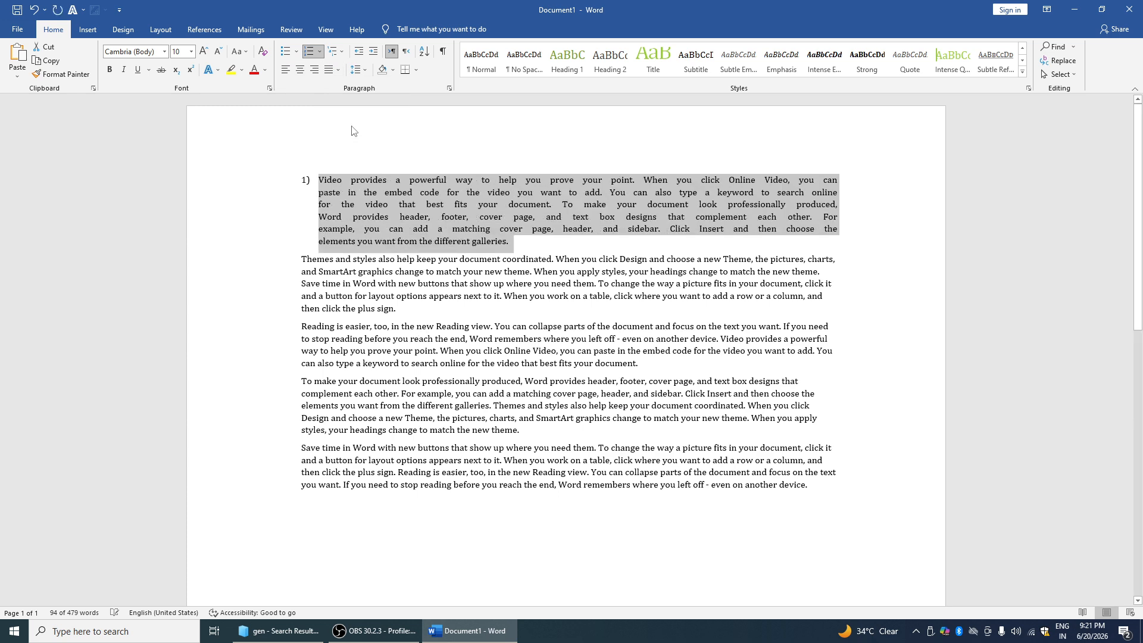
click(388, 178)
click(364, 71)
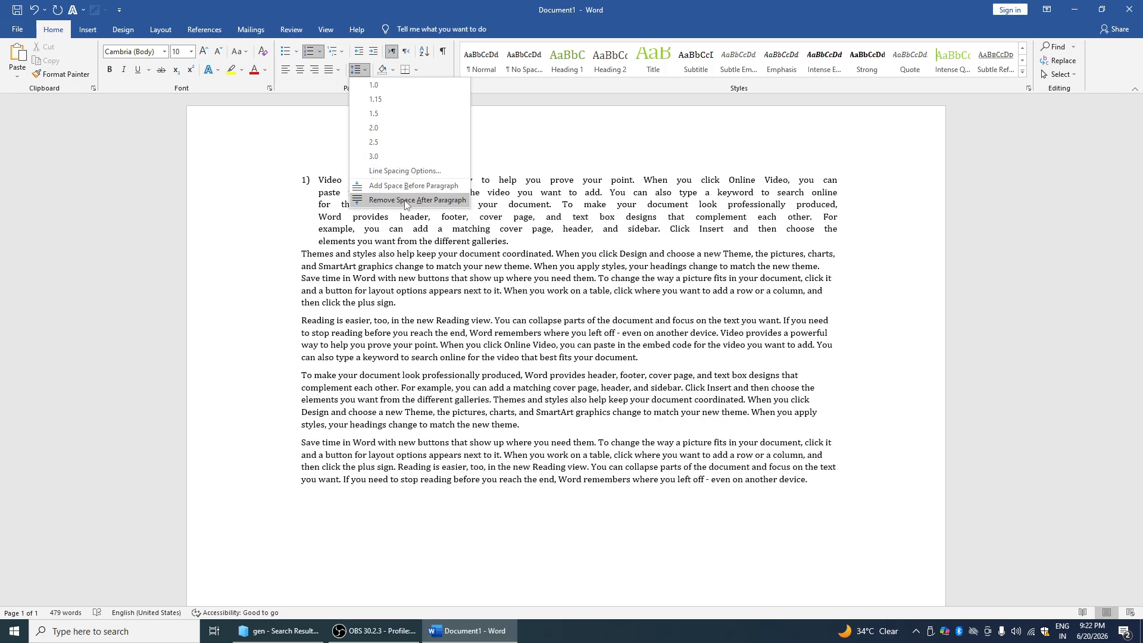
Remove the space after the first paragraph
click(405, 201)
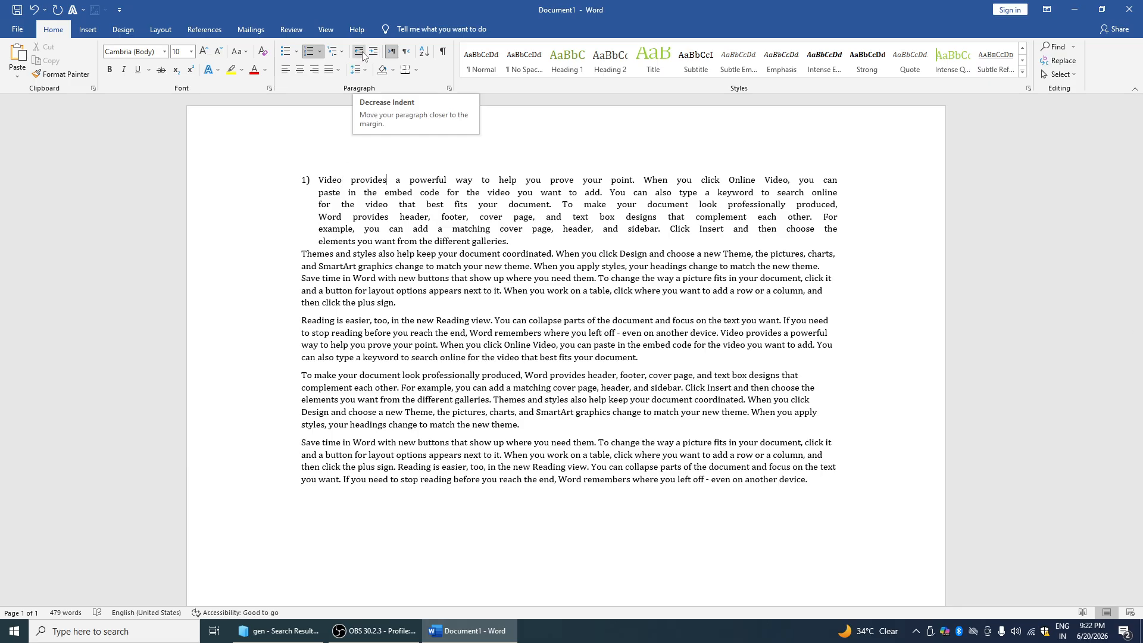
drag(319, 180, 466, 193)
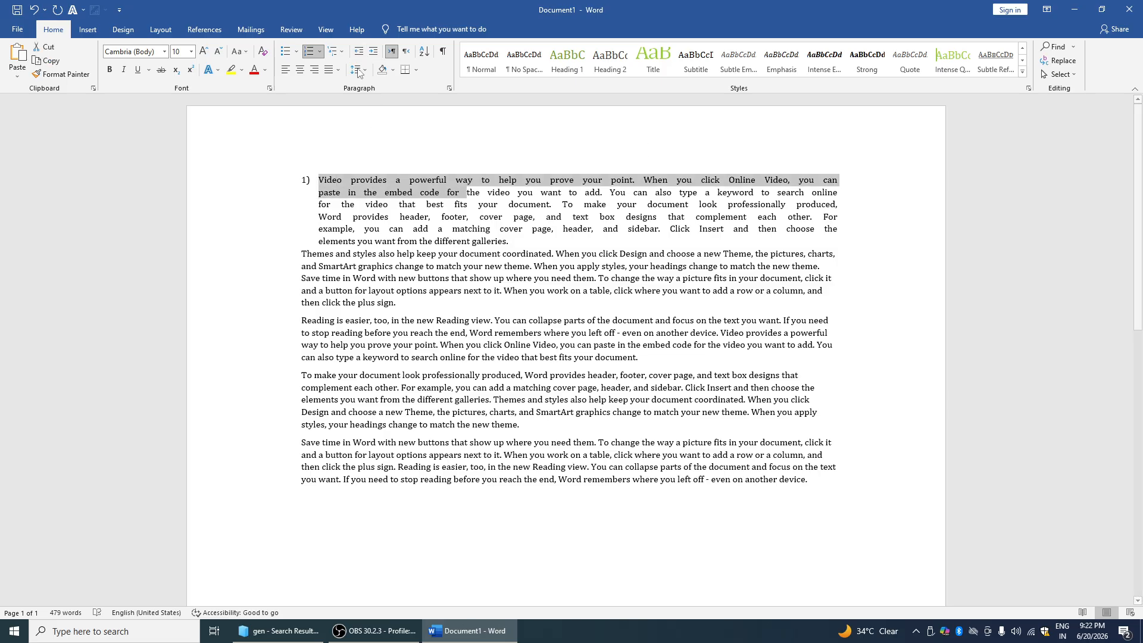
click(365, 193)
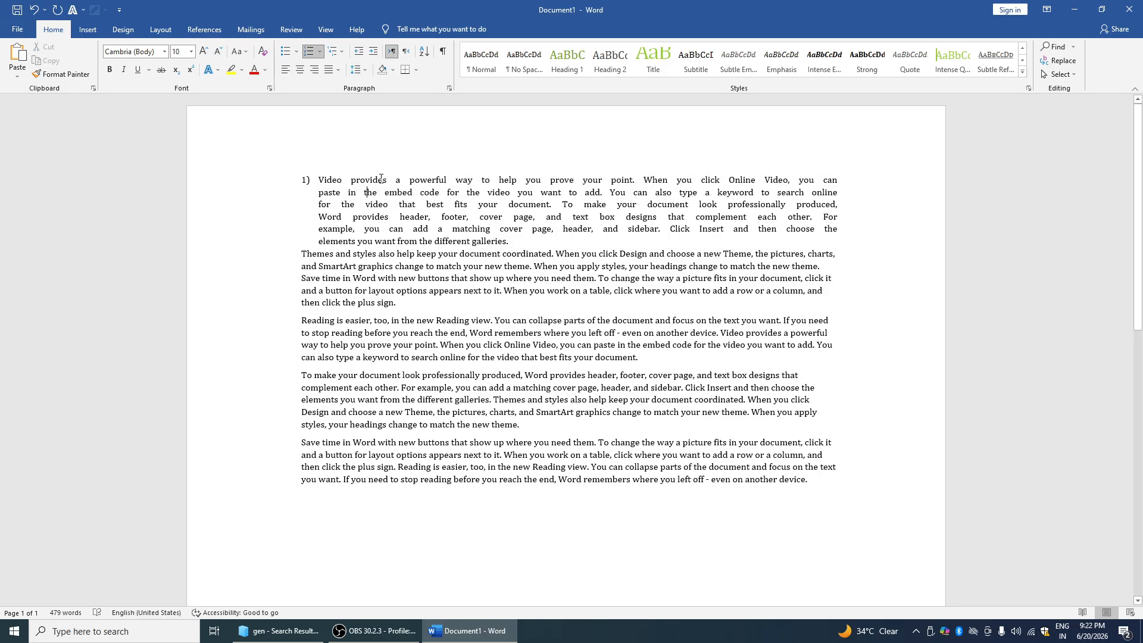
Indent list item 1 four steps right, then back three steps
click(372, 52)
click(373, 53)
click(373, 52)
click(373, 53)
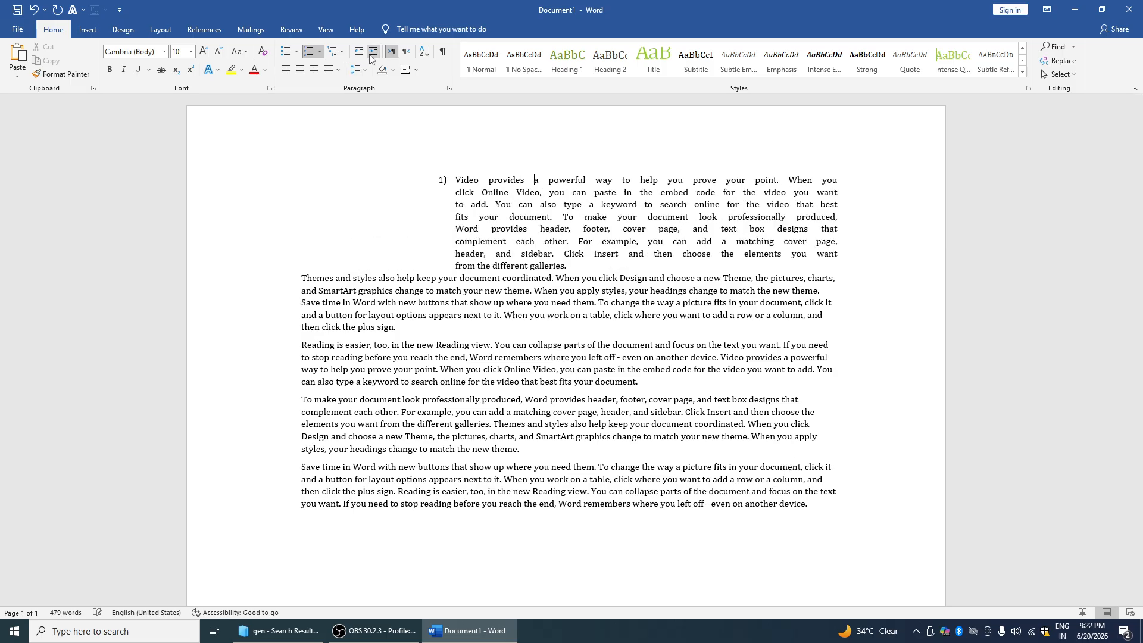
click(371, 54)
click(358, 53)
click(358, 53)
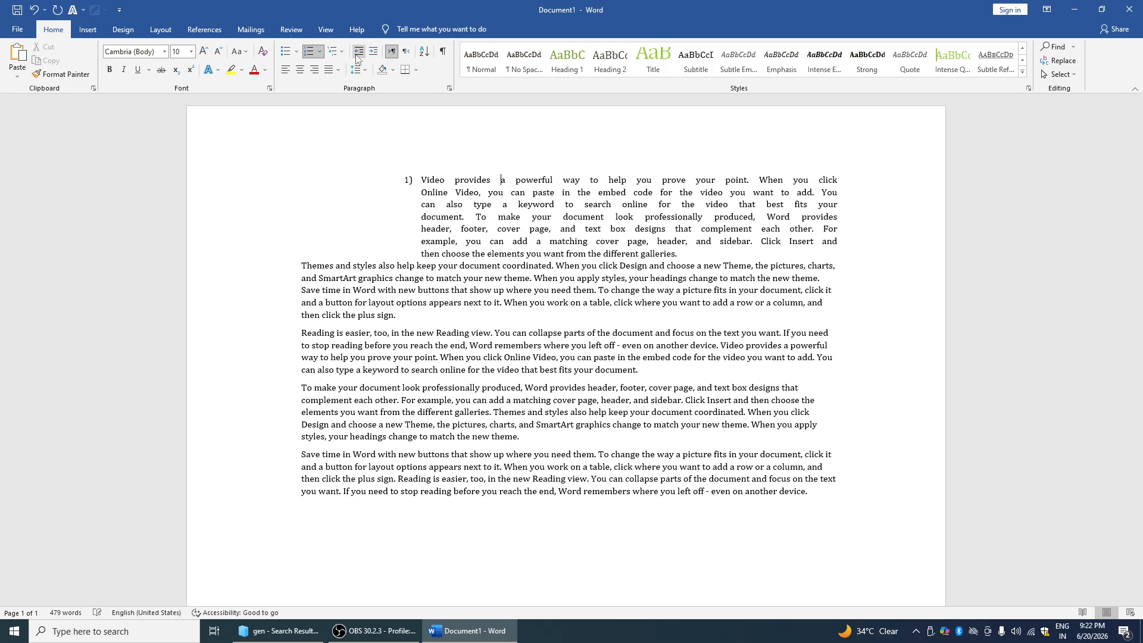
click(359, 53)
click(358, 52)
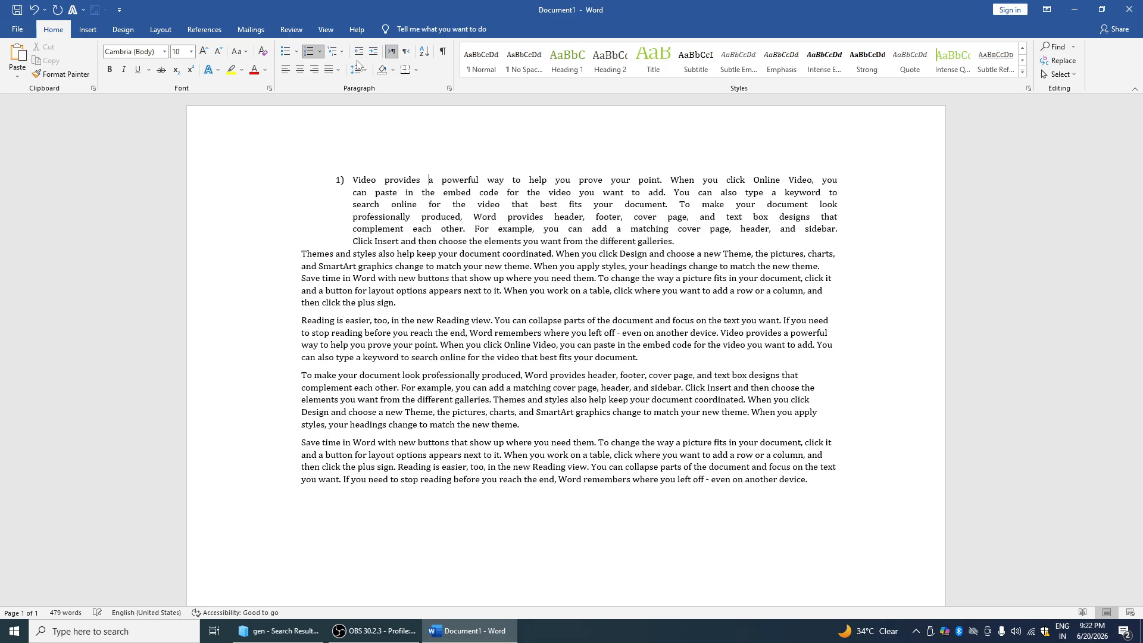
Switch the selected paragraphs to right-to-left, then back to left-to-right
click(394, 53)
click(395, 58)
drag(361, 162, 551, 254)
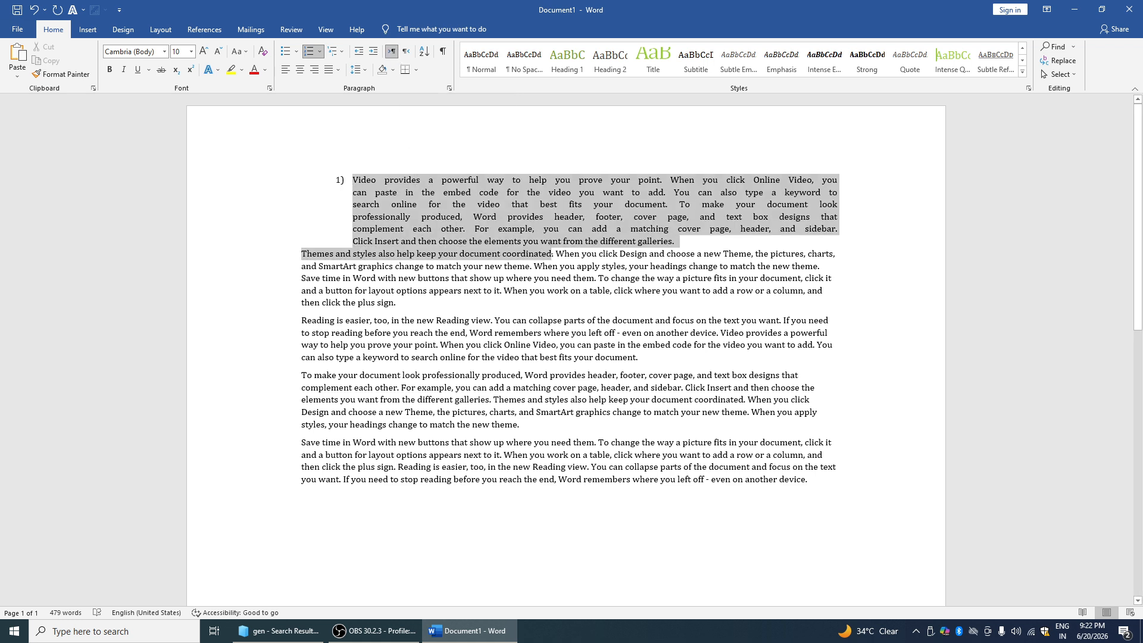
click(406, 52)
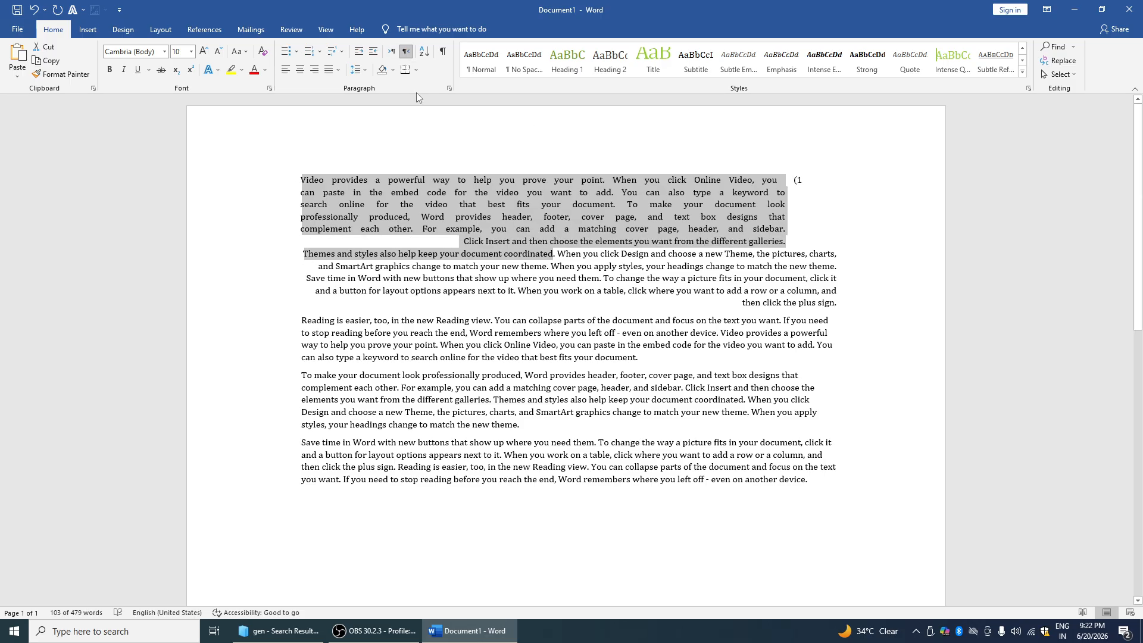
click(391, 52)
click(408, 183)
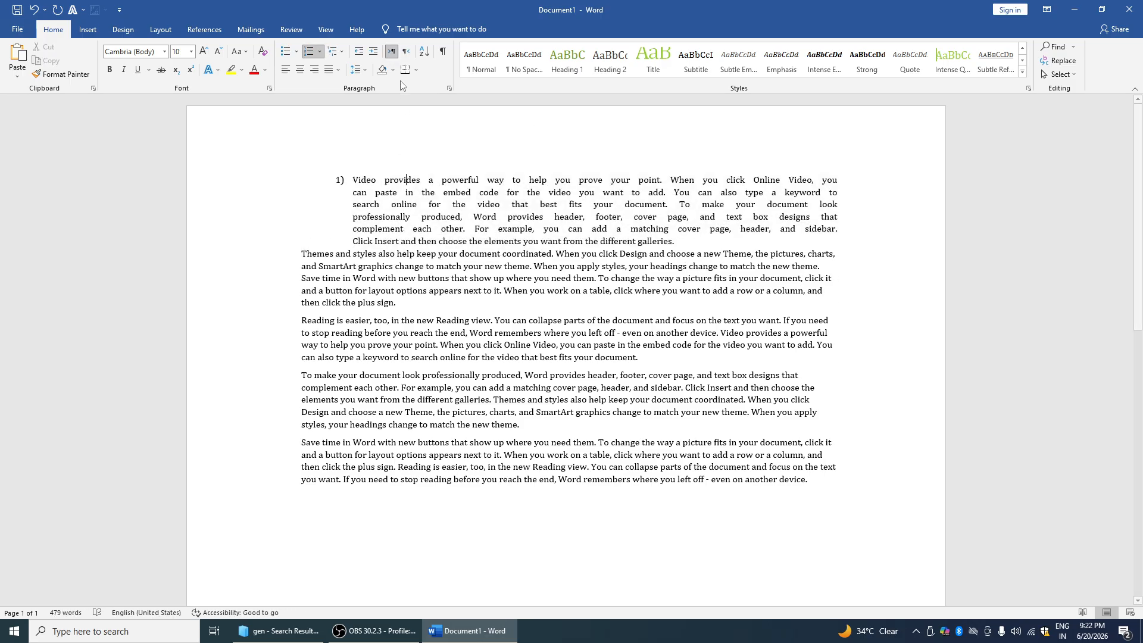
drag(362, 180, 579, 219)
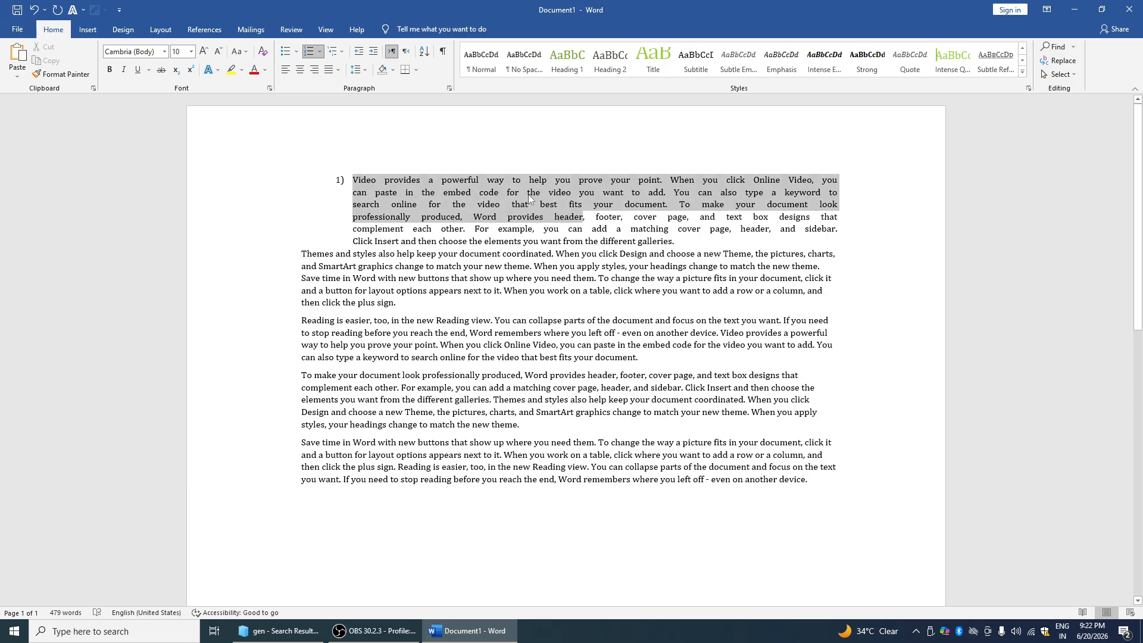
Apply All Borders to the selected lines of item 1, leaving shading unchanged
click(391, 71)
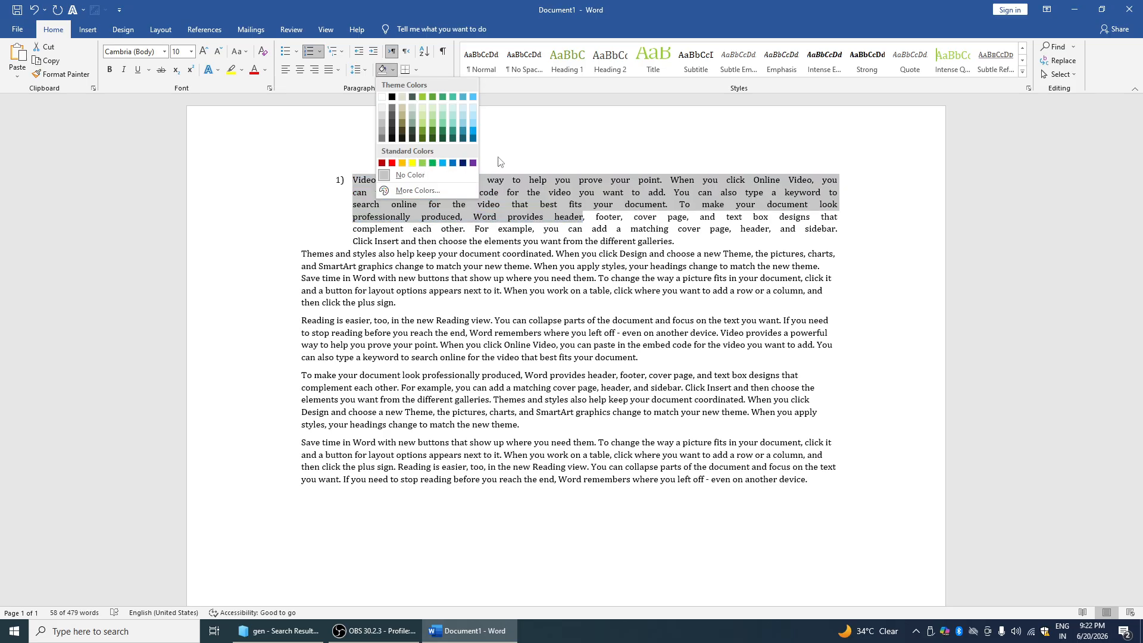
click(407, 175)
click(417, 70)
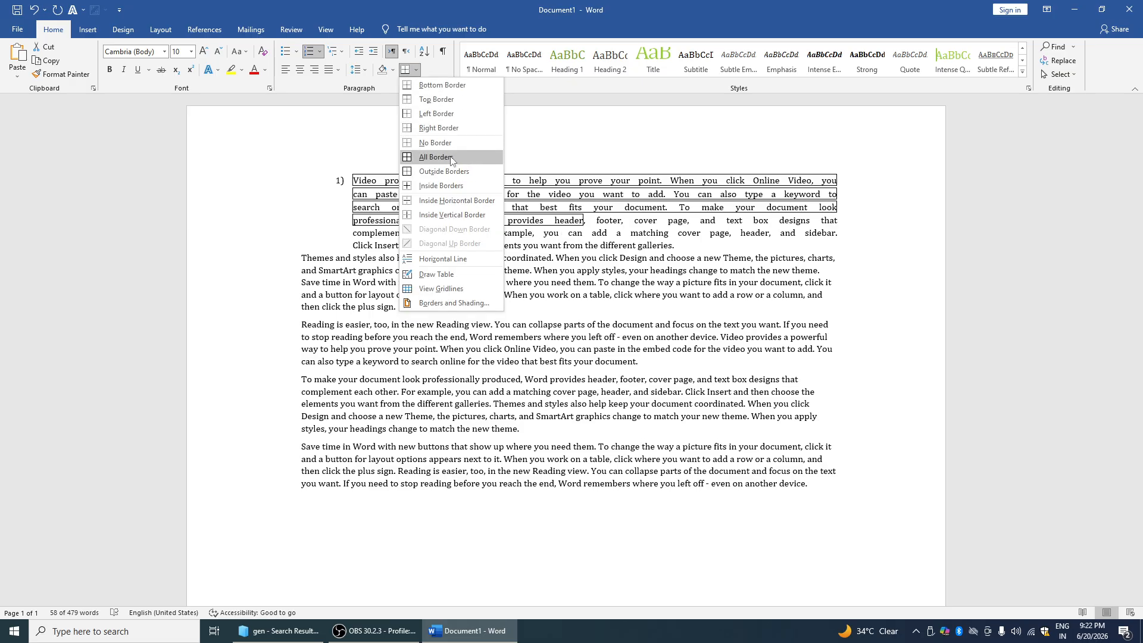
click(450, 158)
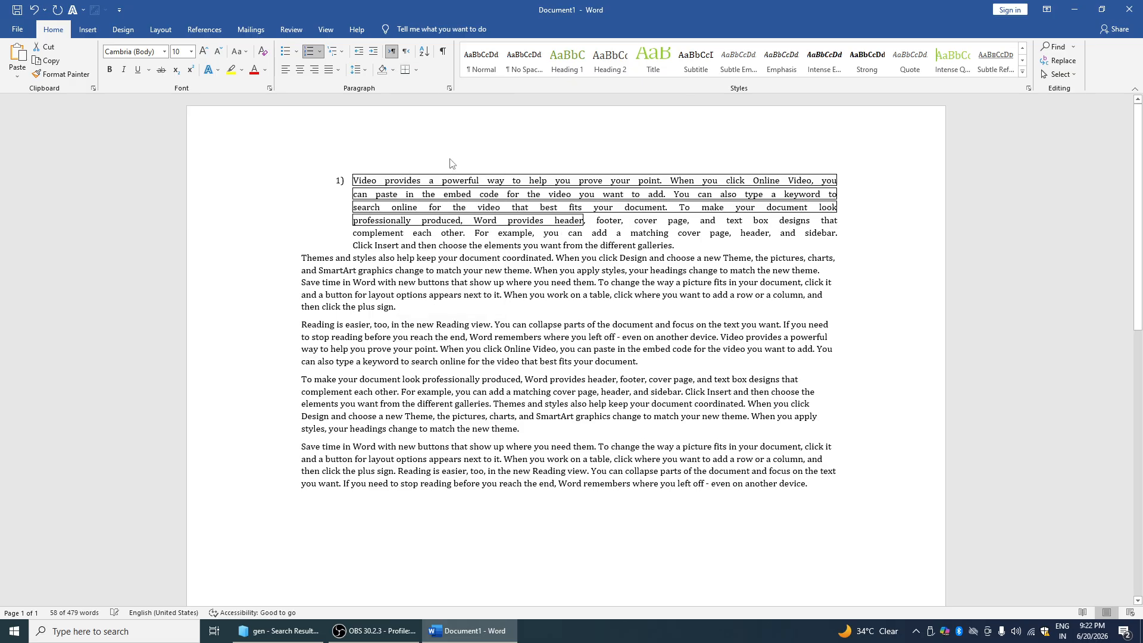
Draw a one-cell table by hand above item 1, then undo it
click(416, 70)
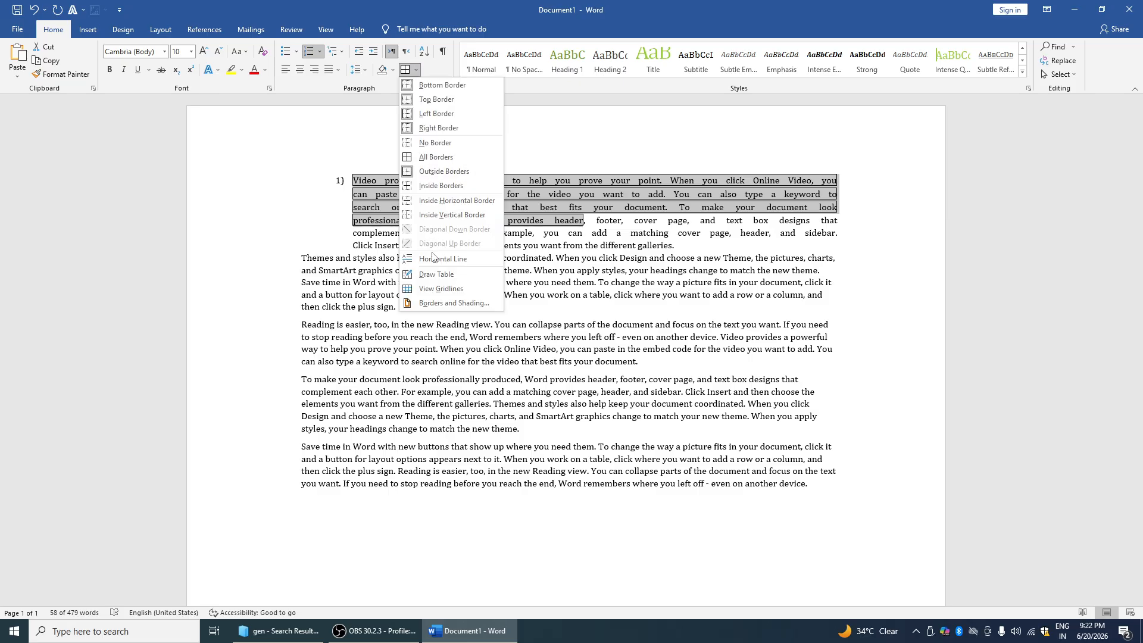
click(440, 275)
drag(362, 160, 529, 256)
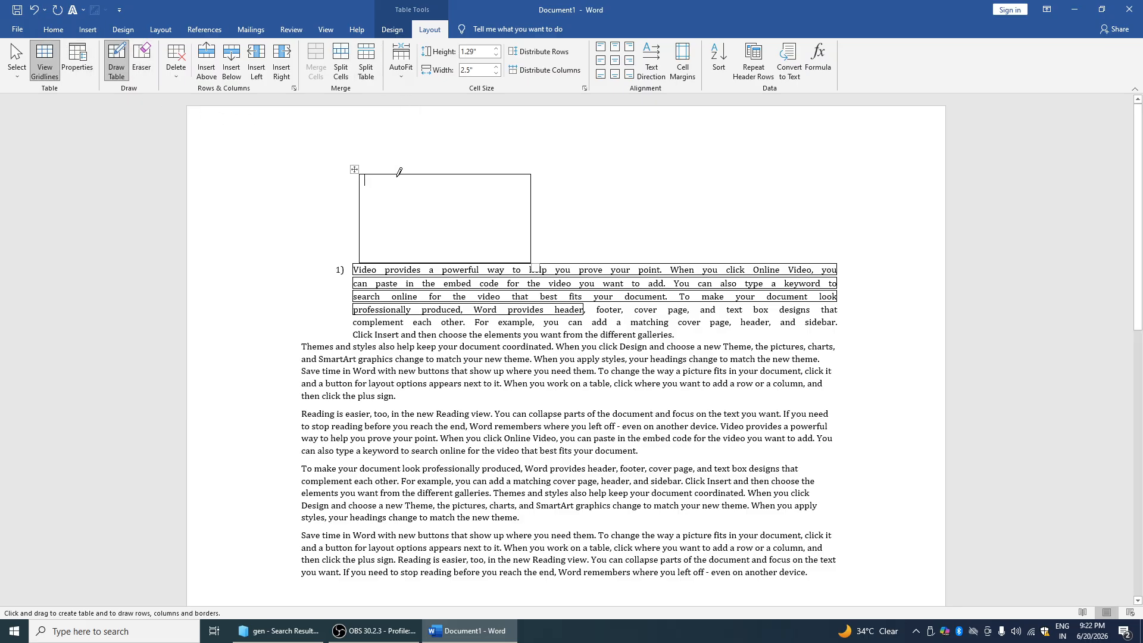
key(Escape)
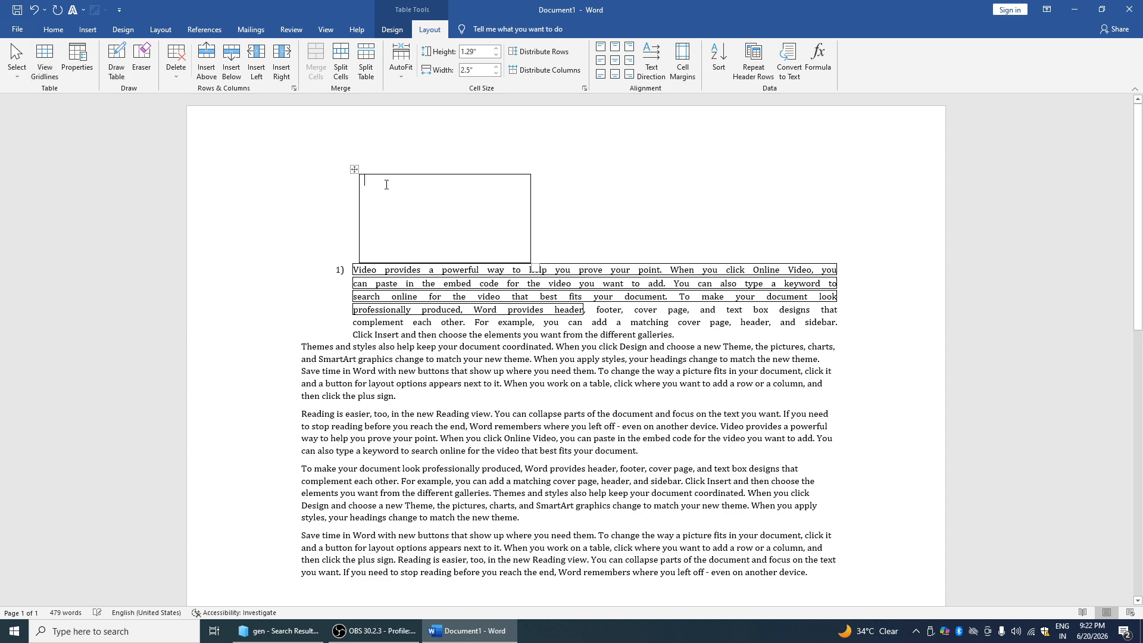
key(ctrl+z)
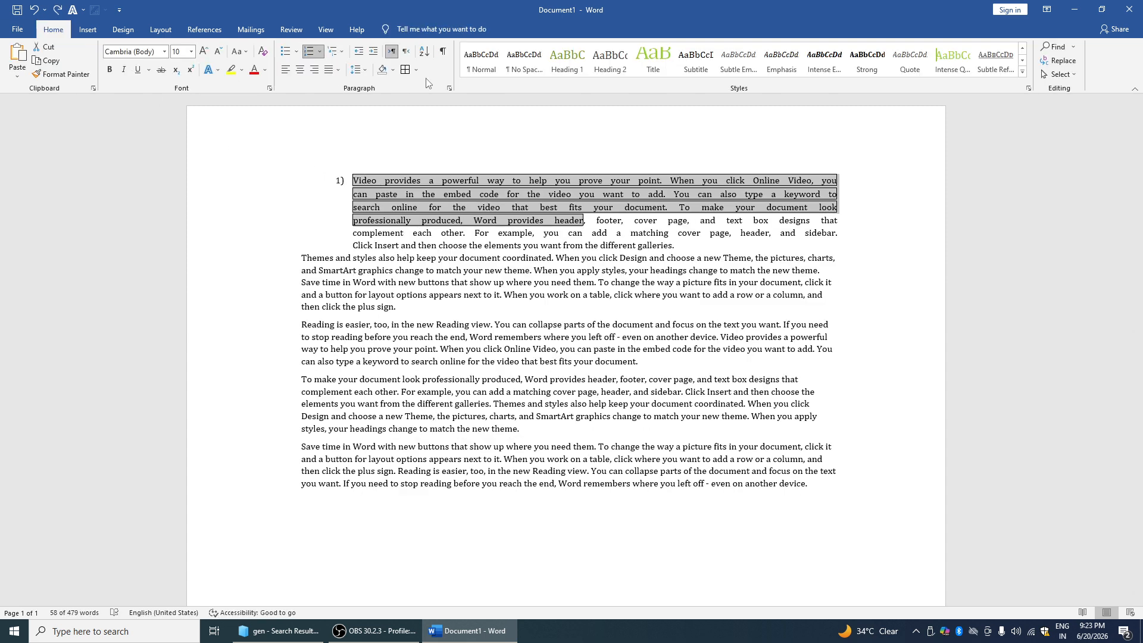
click(422, 53)
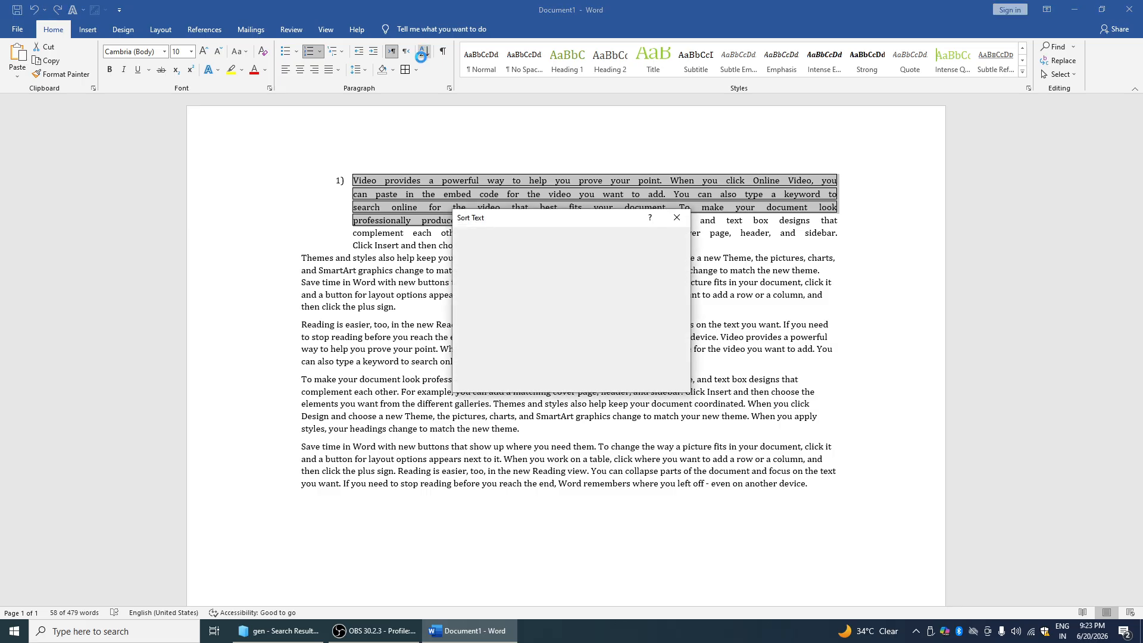
Close Sort Text and try Heading 2 through Heading 5 on the first two paragraphs
click(674, 219)
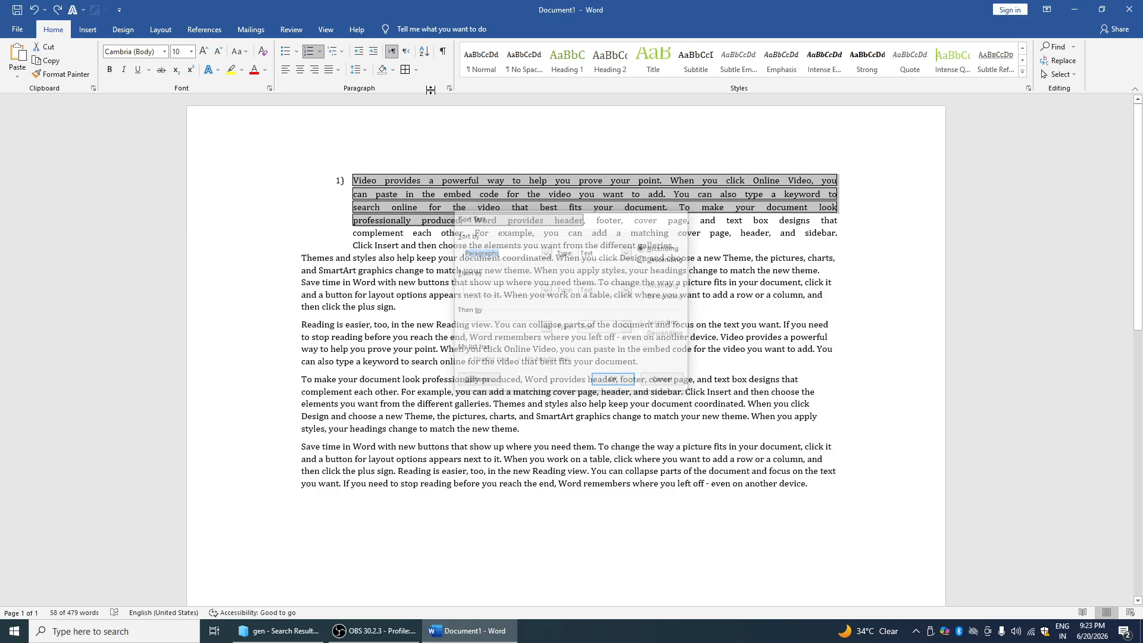
drag(353, 232, 551, 289)
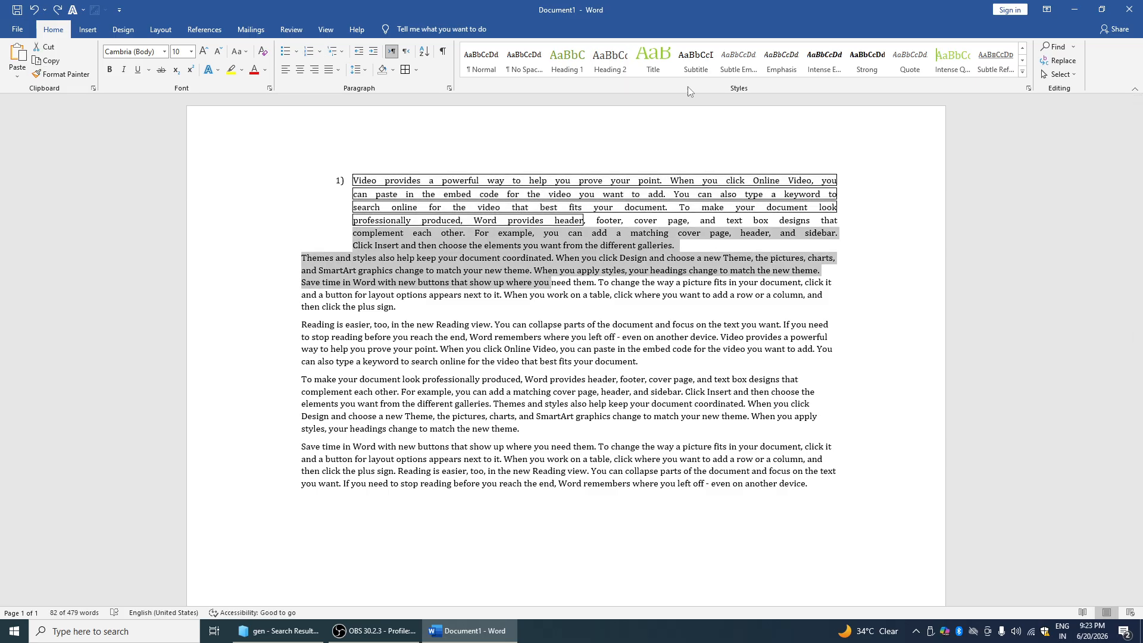
click(616, 66)
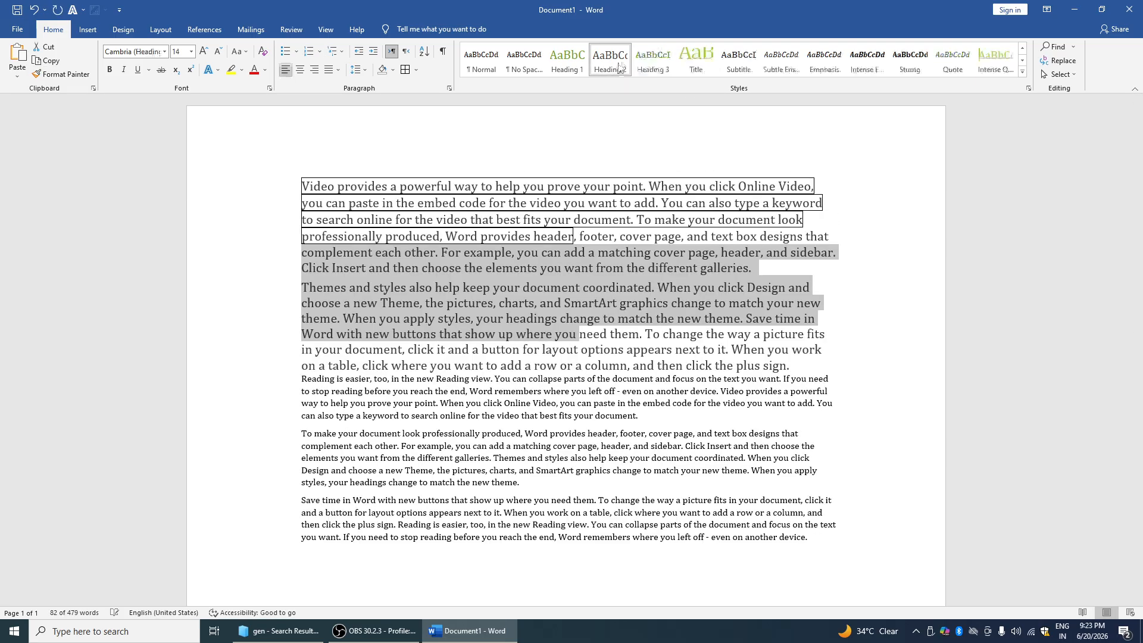
click(658, 60)
click(696, 59)
click(738, 60)
Apply the Title style to the selection, then cancel creating a new style
click(808, 67)
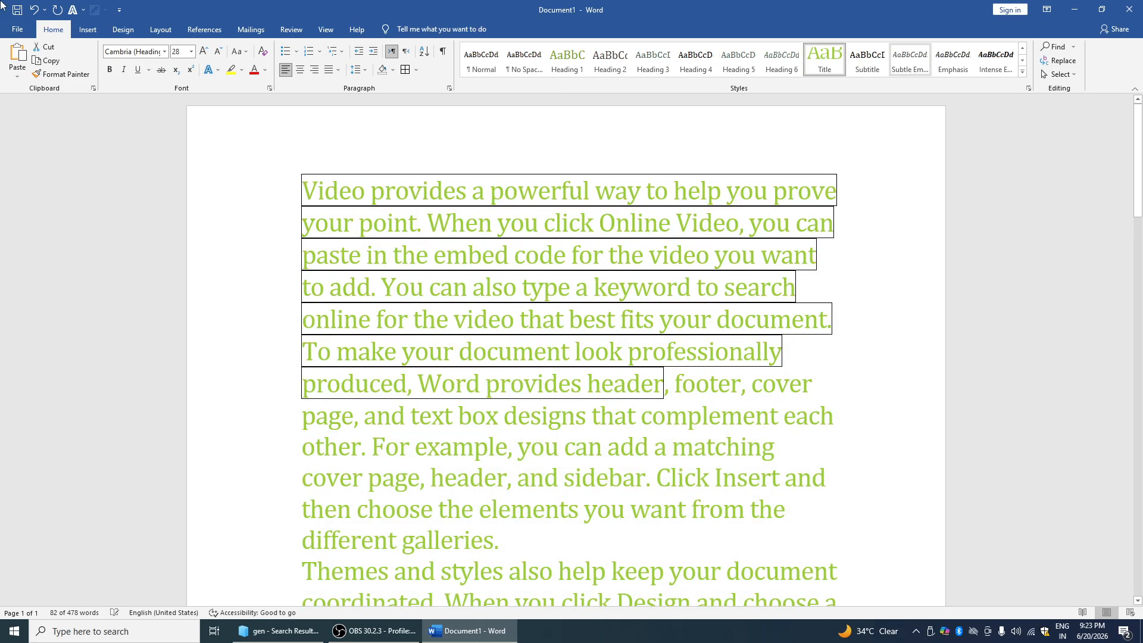
click(1023, 72)
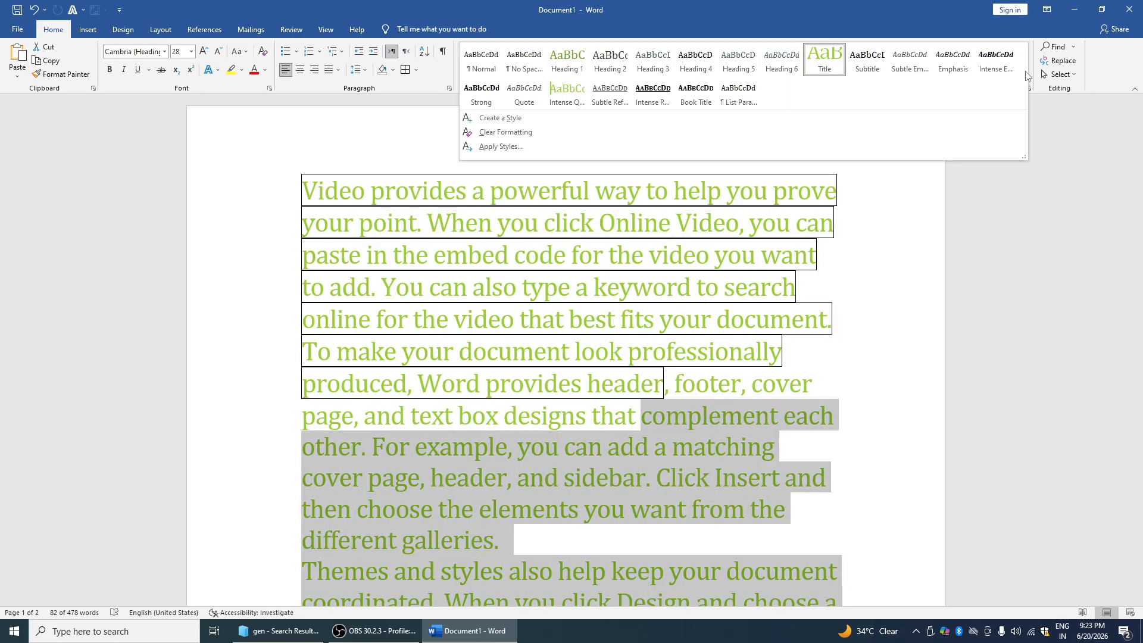
click(545, 121)
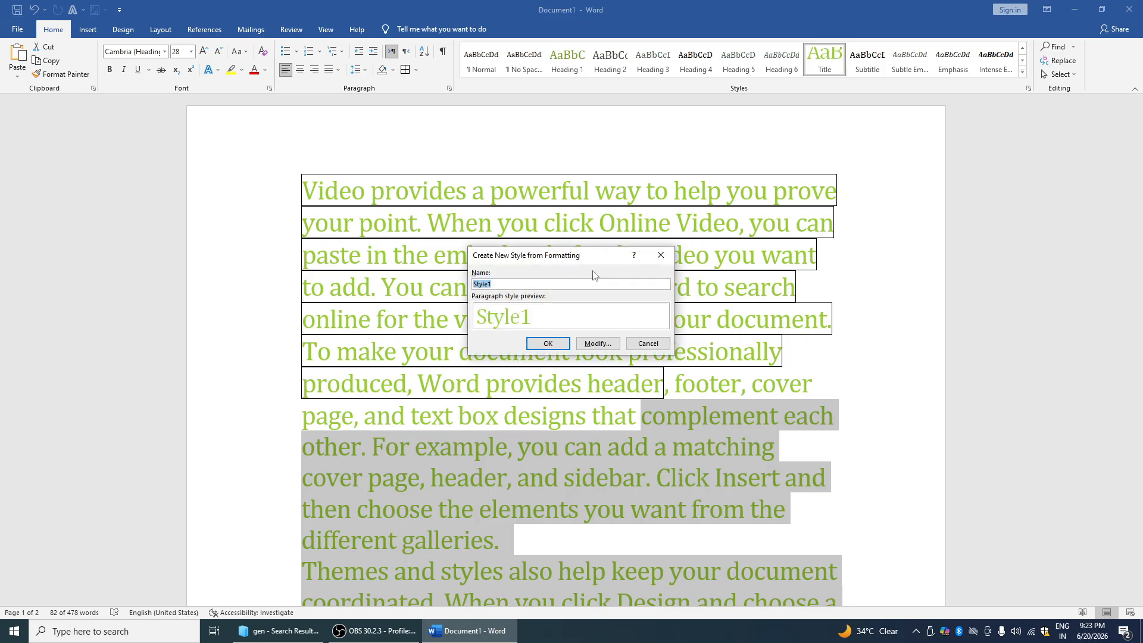
click(648, 343)
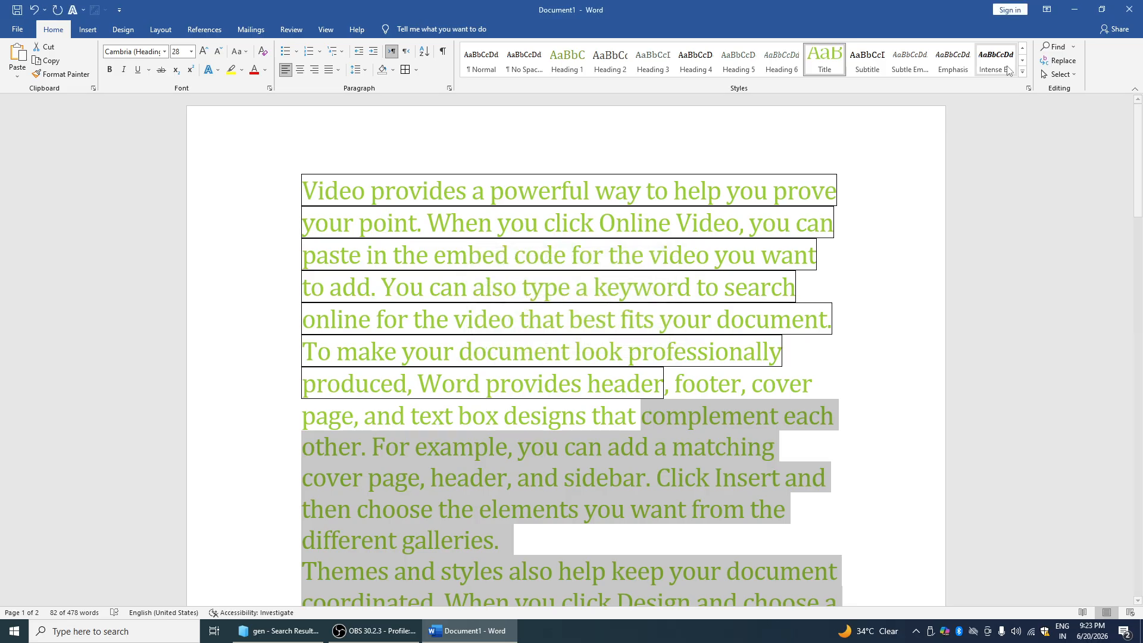
click(1051, 48)
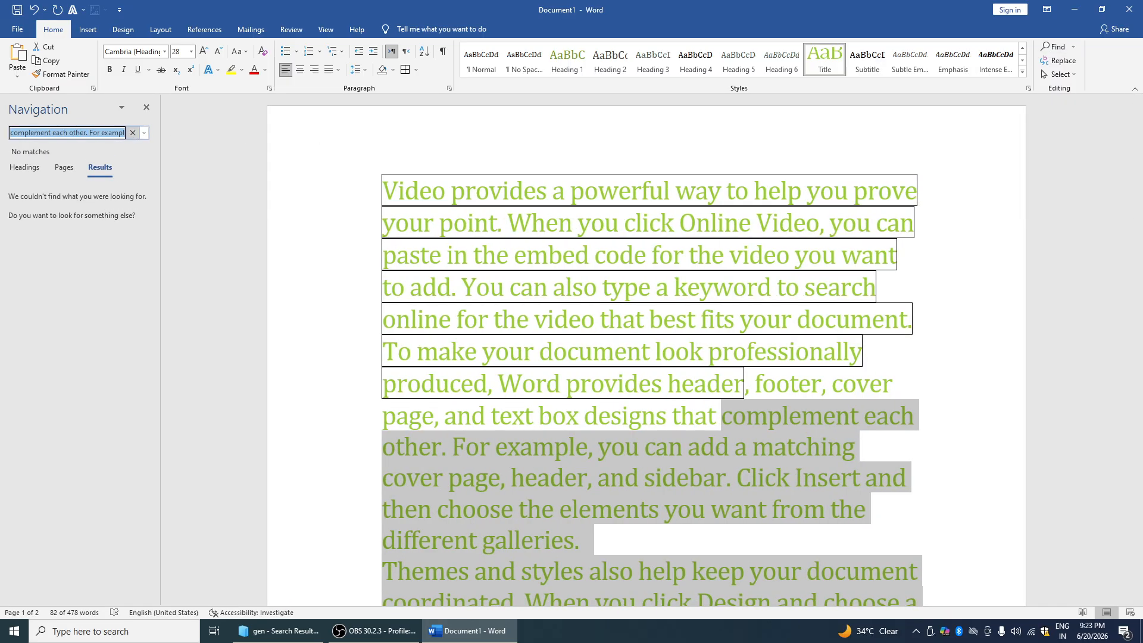
Search the document for VIDEO in the Navigation pane and review its 6 matches
click(127, 133)
text(VIDEO)
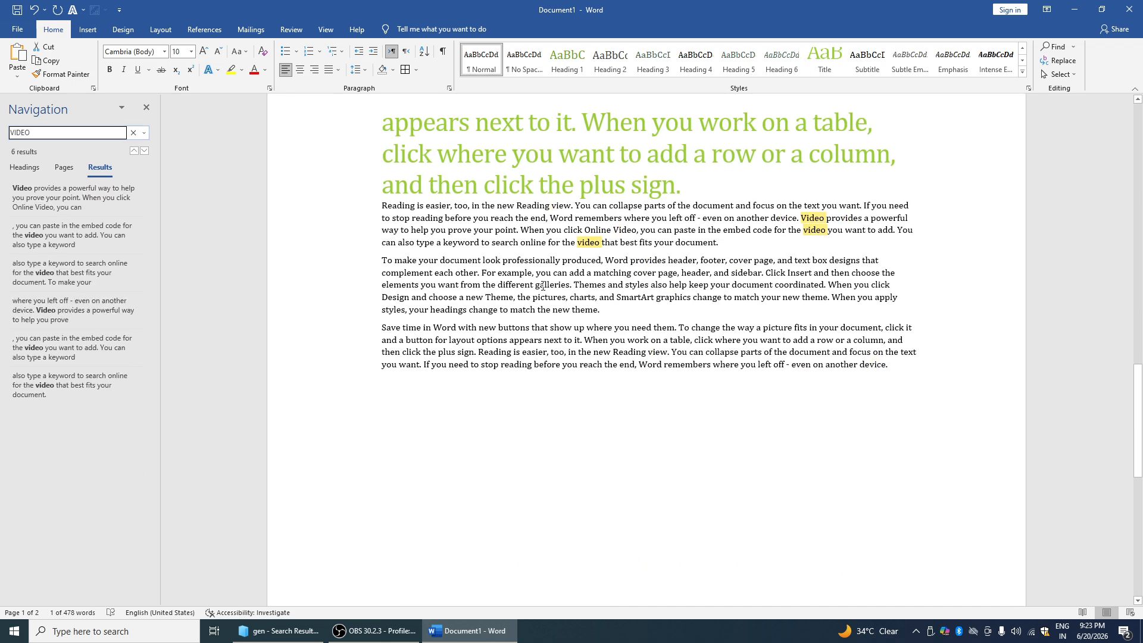
drag(570, 241, 602, 258)
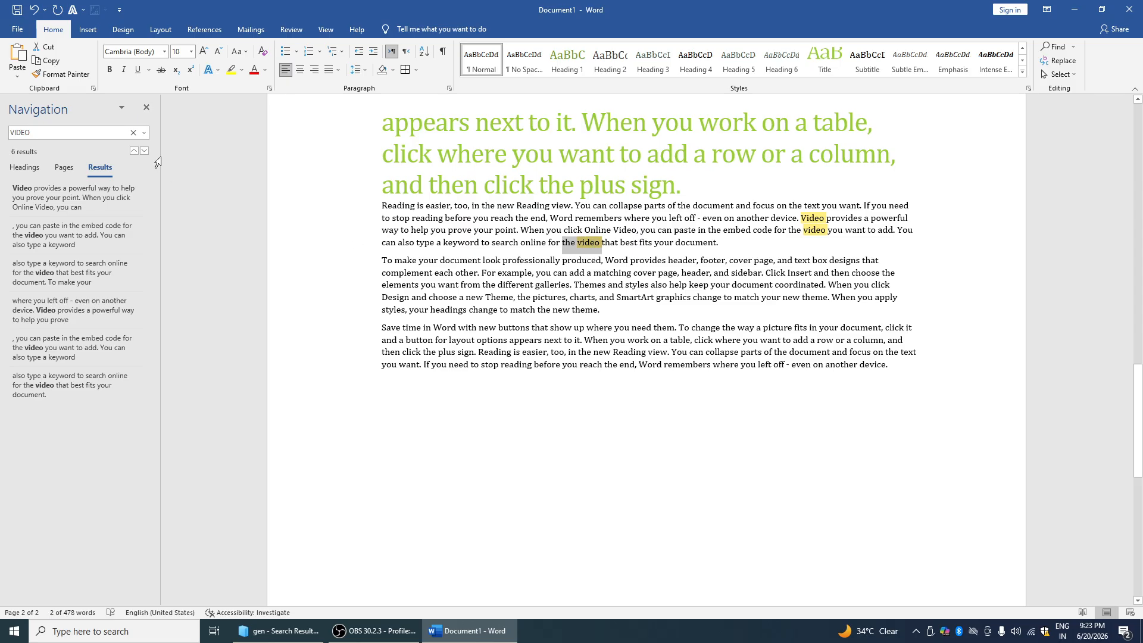
click(146, 107)
Replace all 6 occurrences of VIDEO with JFJ, continuing from the document start, then close the dialog
click(1053, 61)
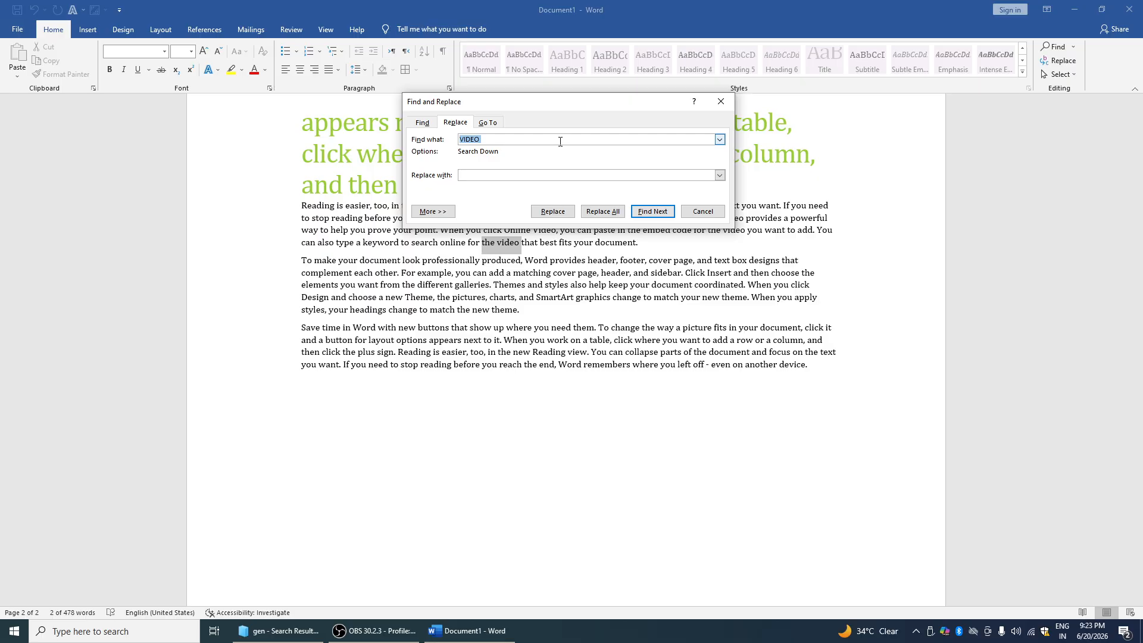
click(532, 175)
key(Return)
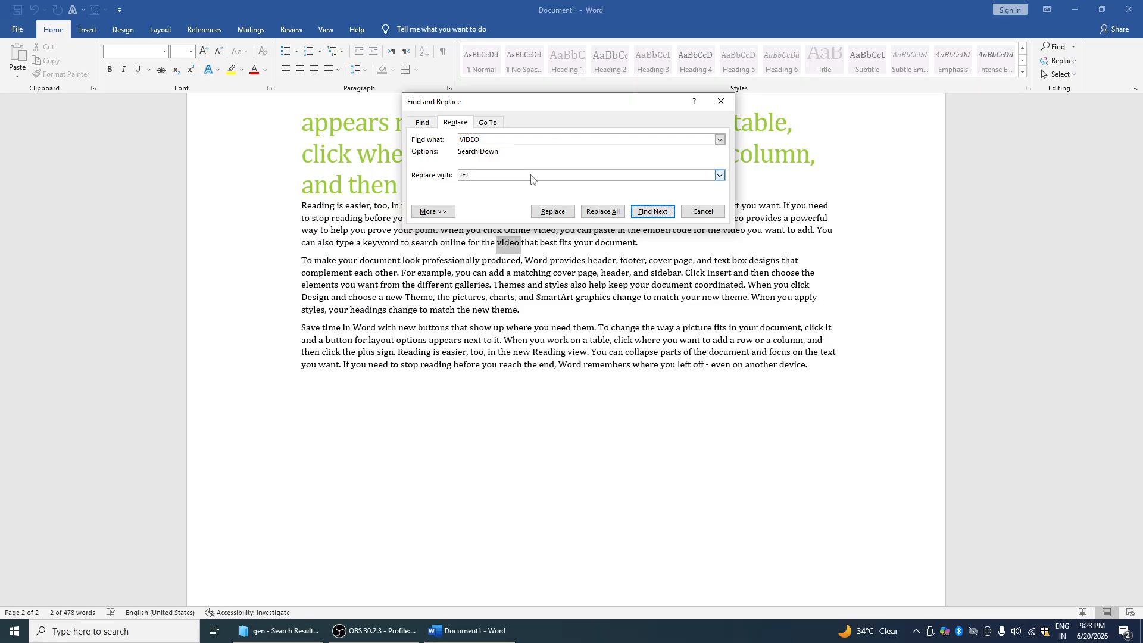
click(602, 211)
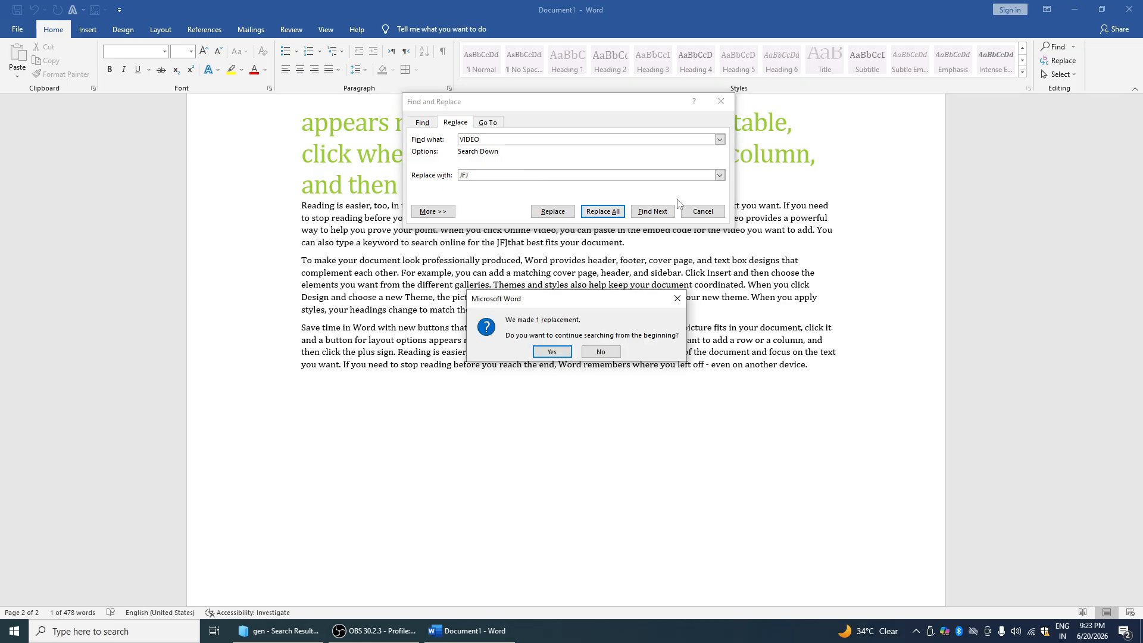
click(552, 352)
click(643, 301)
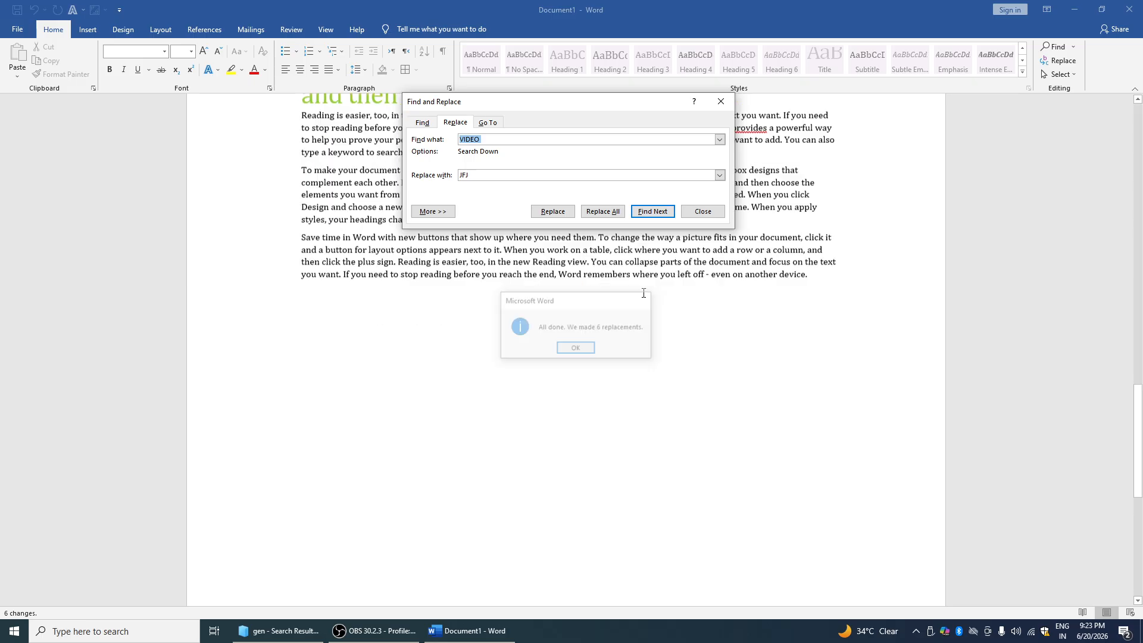
click(720, 102)
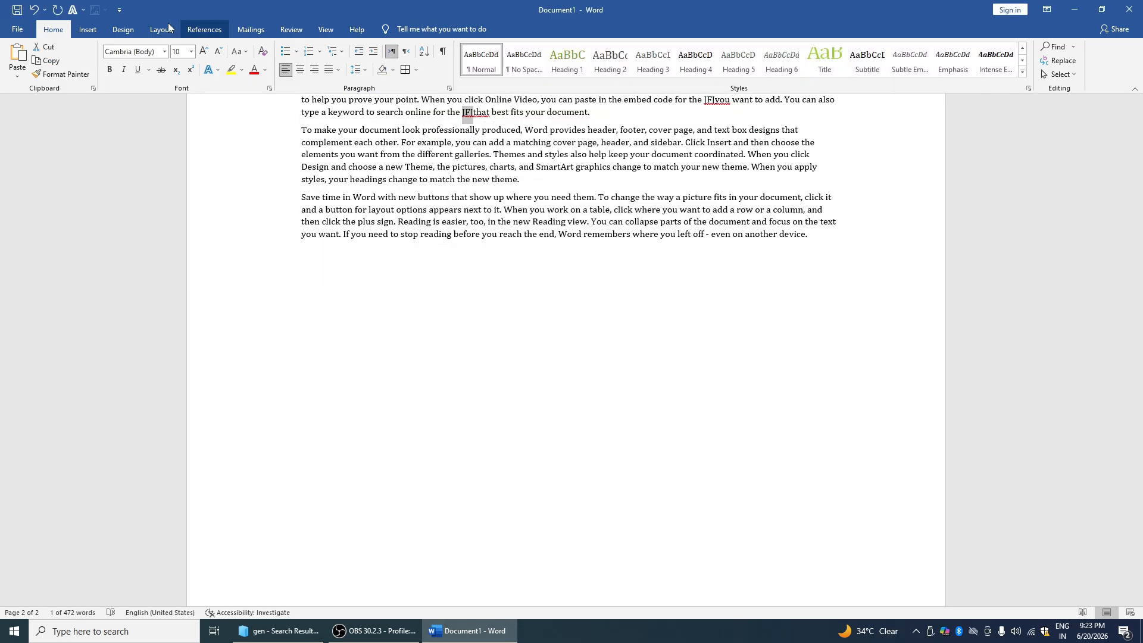
Cut the passage from 'complement each other' to 'next to it', undo, and paste it back with a paste option
click(89, 29)
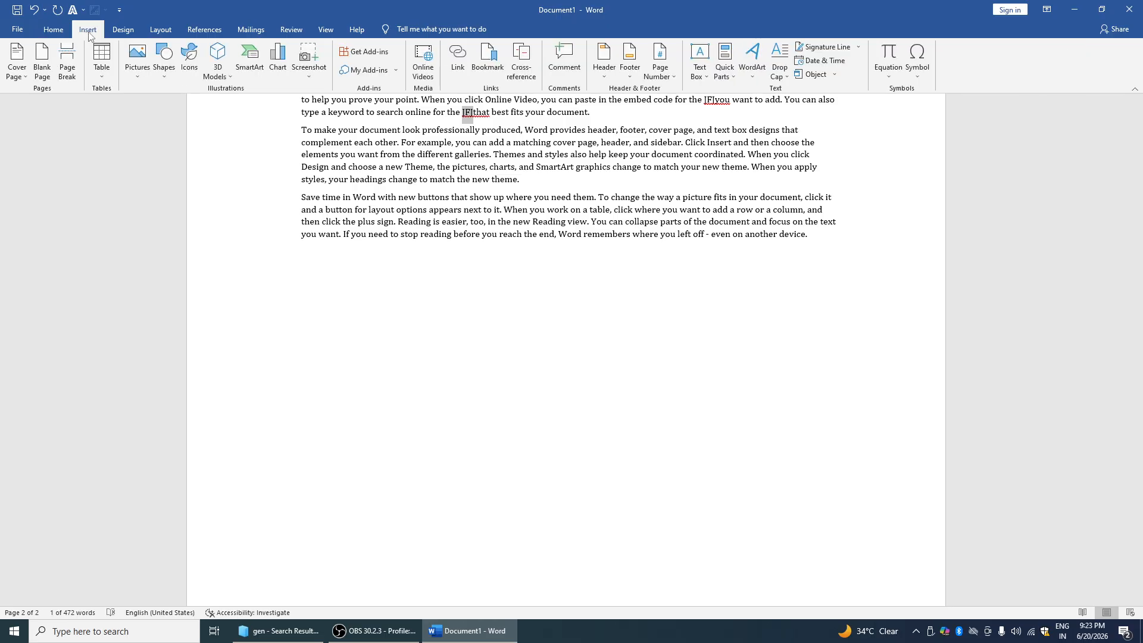
click(53, 30)
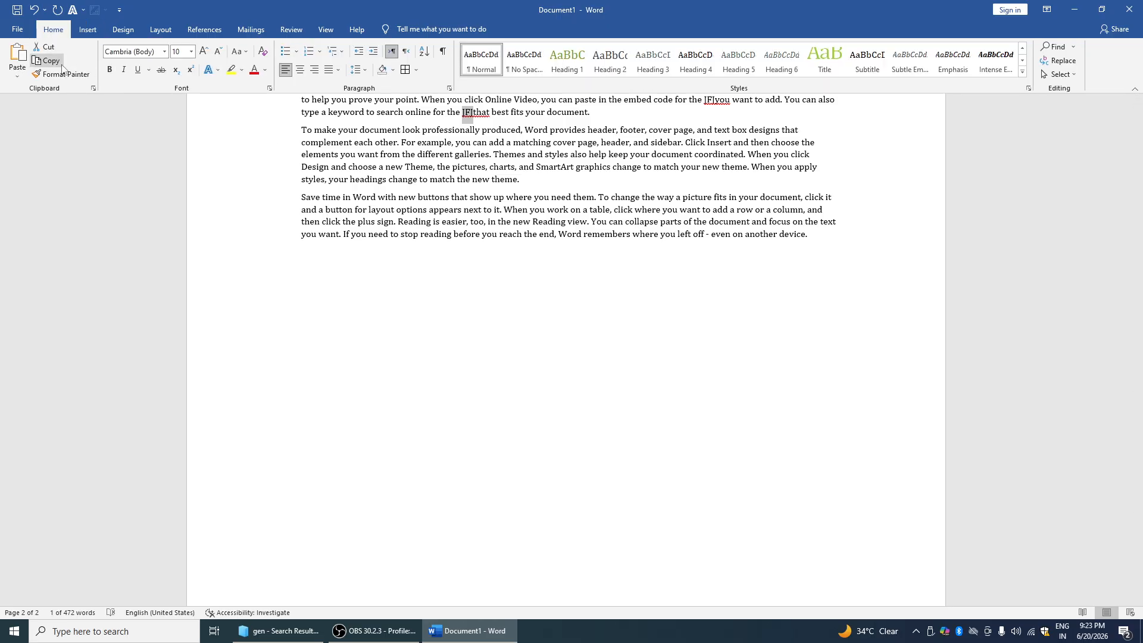
drag(301, 142, 502, 210)
key(ctrl+c)
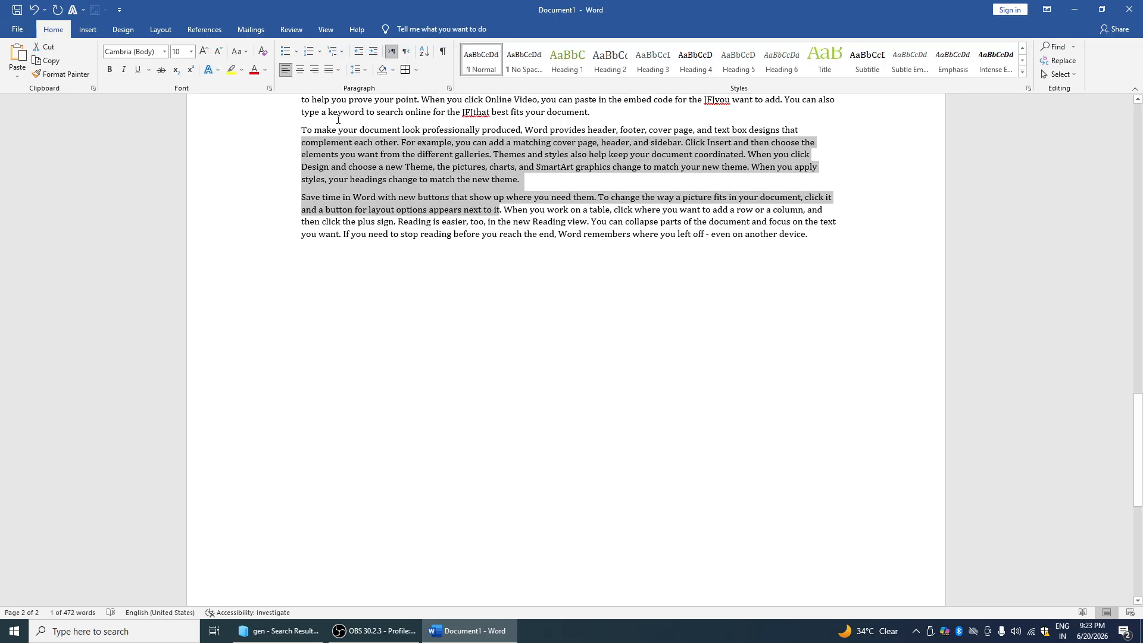
click(48, 47)
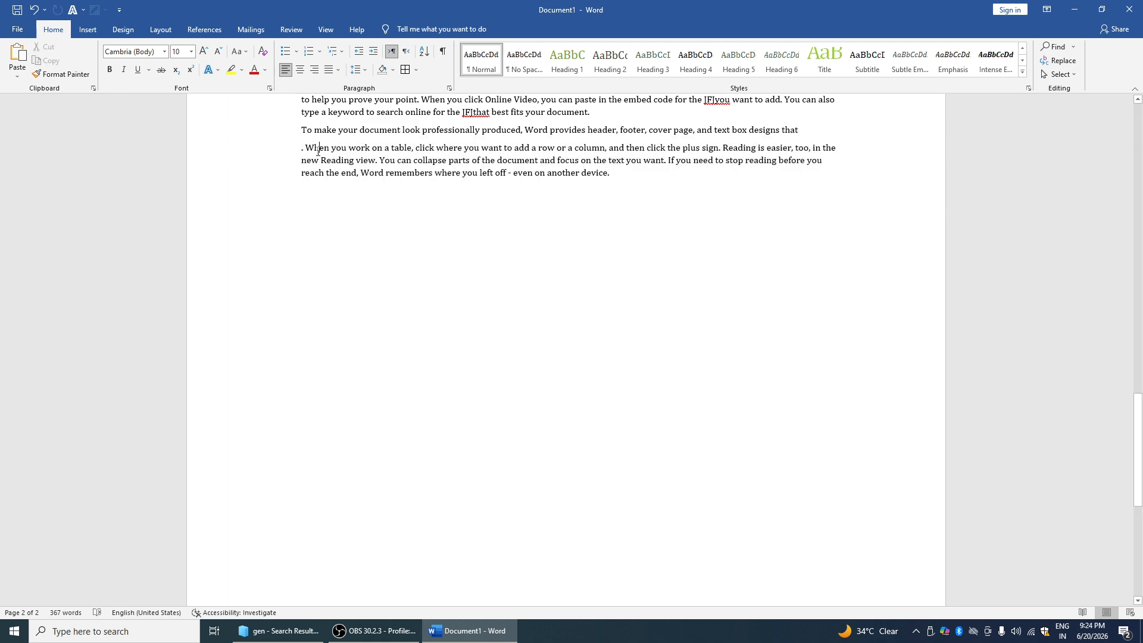
key(ctrl+z)
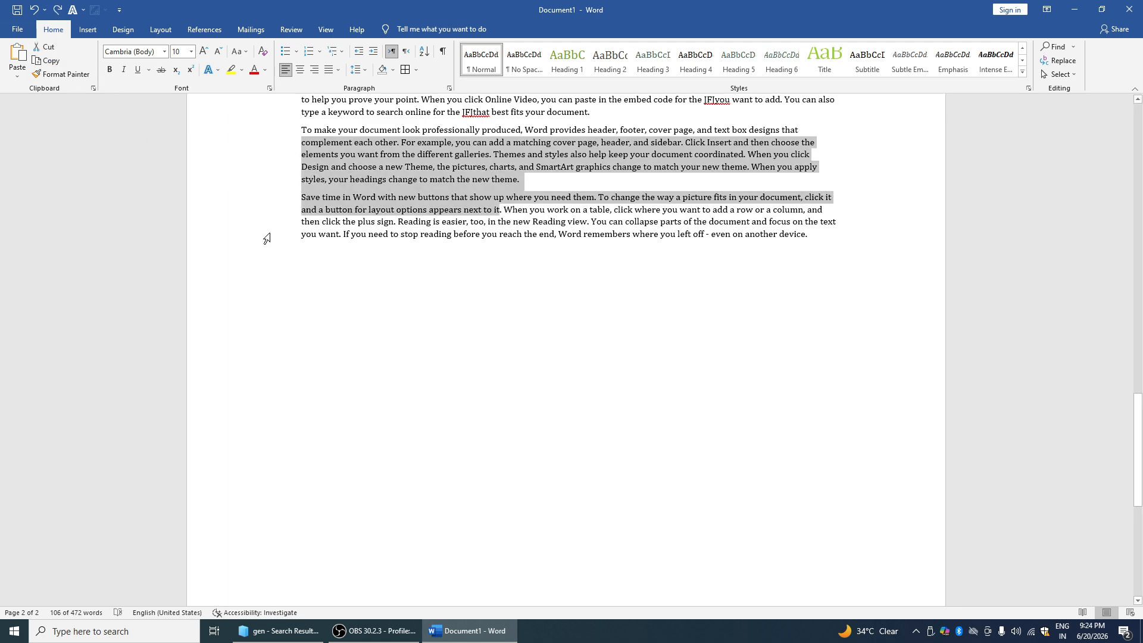
key(ctrl+v)
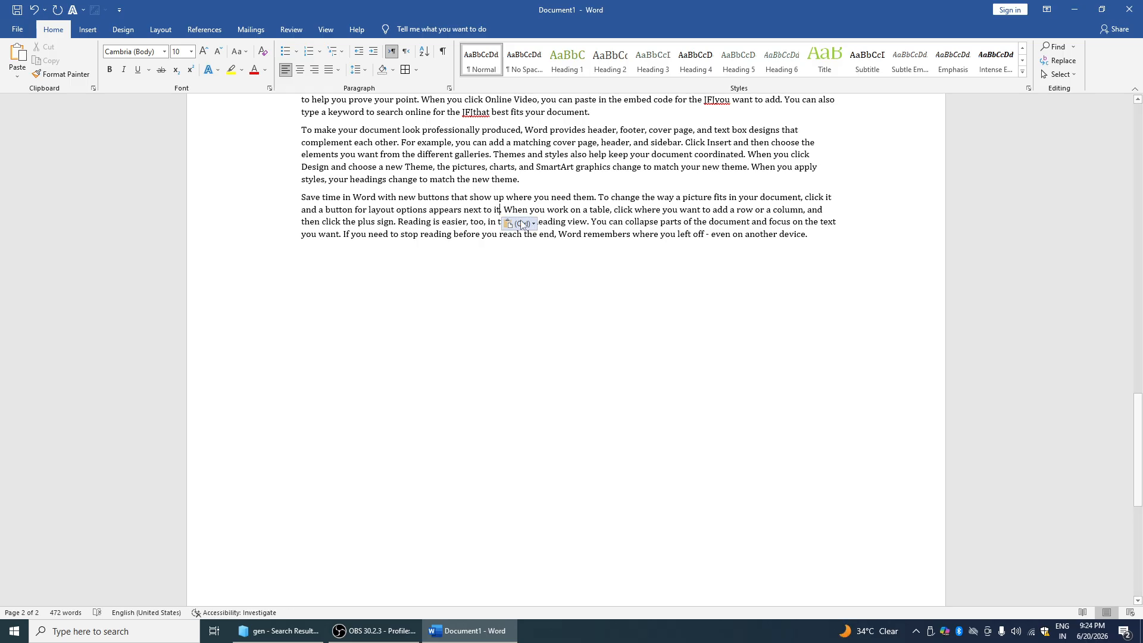
click(532, 225)
click(546, 254)
click(87, 29)
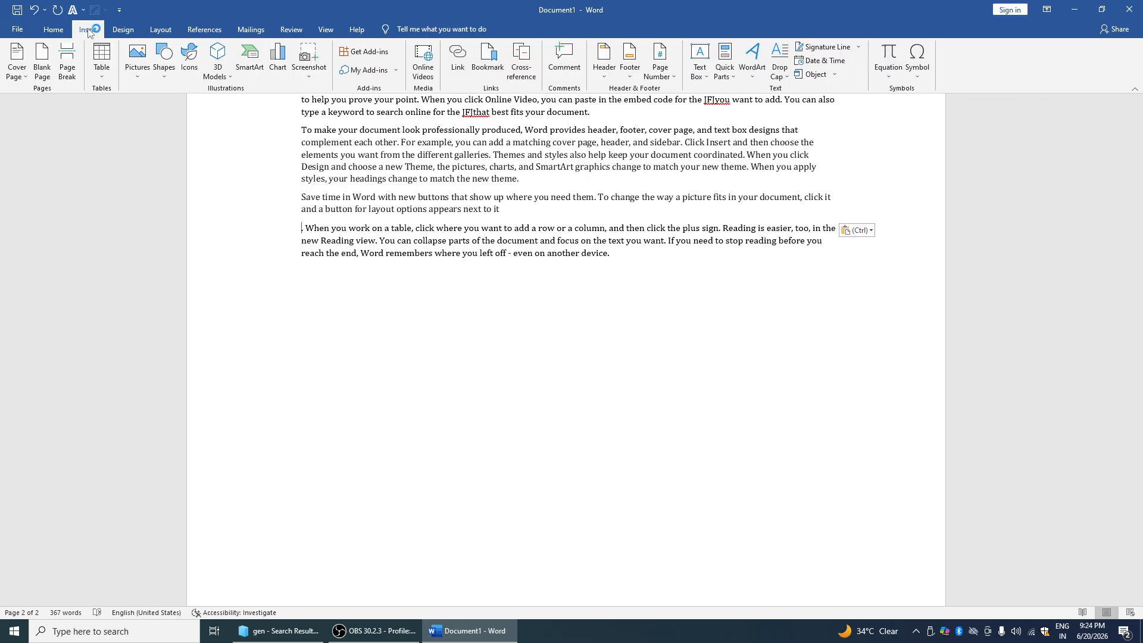
click(22, 74)
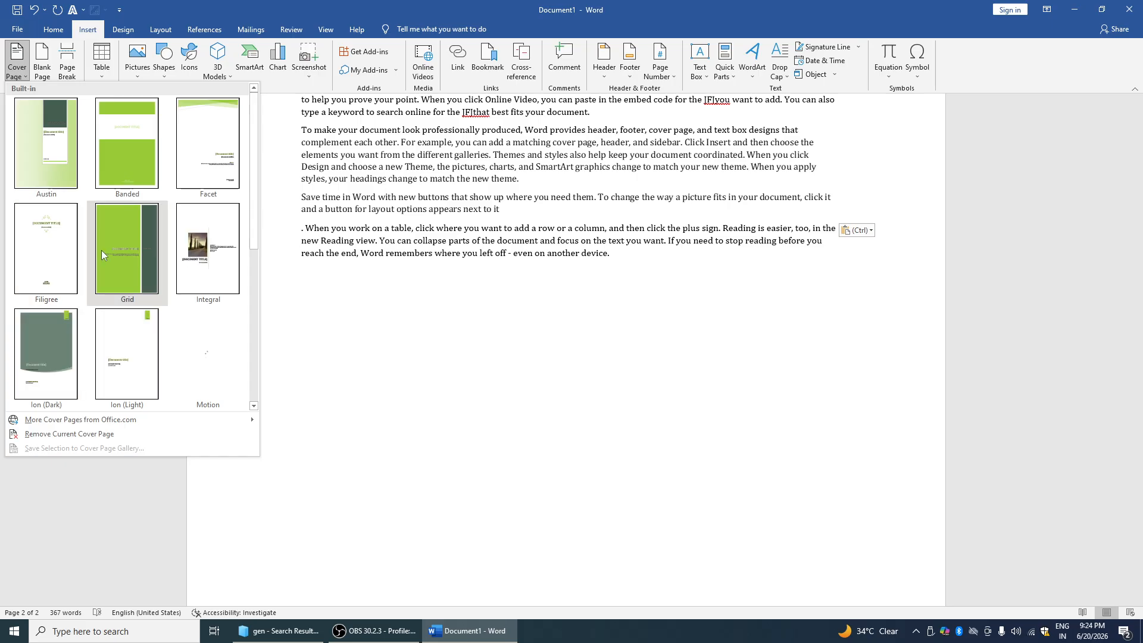
Try the Grid cover page and undo it, then insert the Motion cover page instead
click(105, 245)
scroll(361, 289, down, 1)
scroll(360, 290, down, 3)
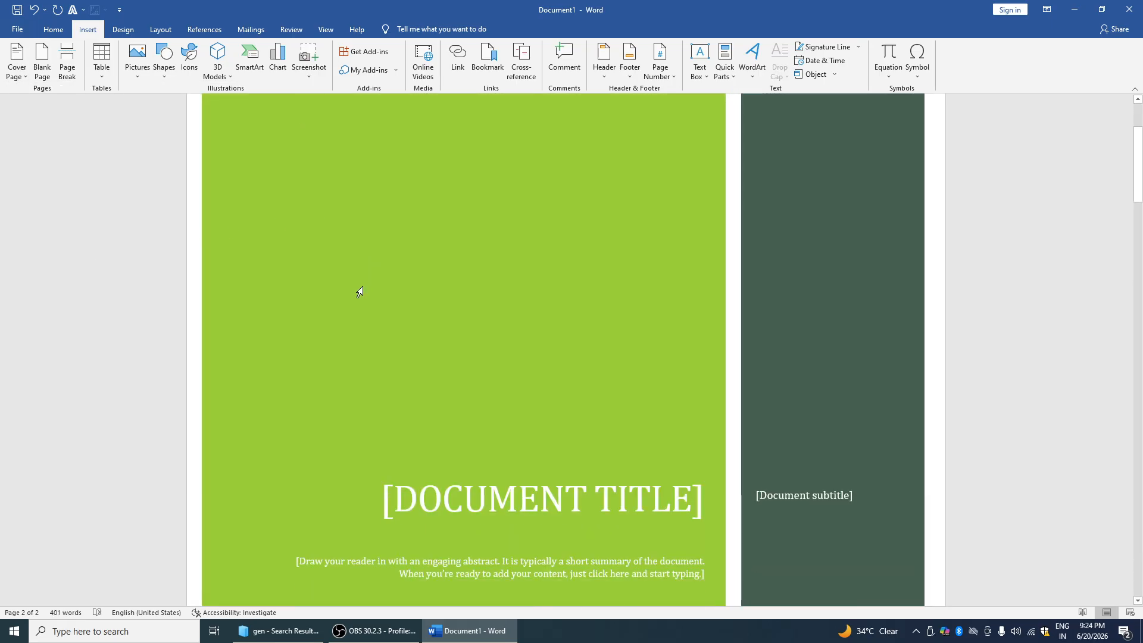
click(398, 326)
scroll(402, 310, down, 2)
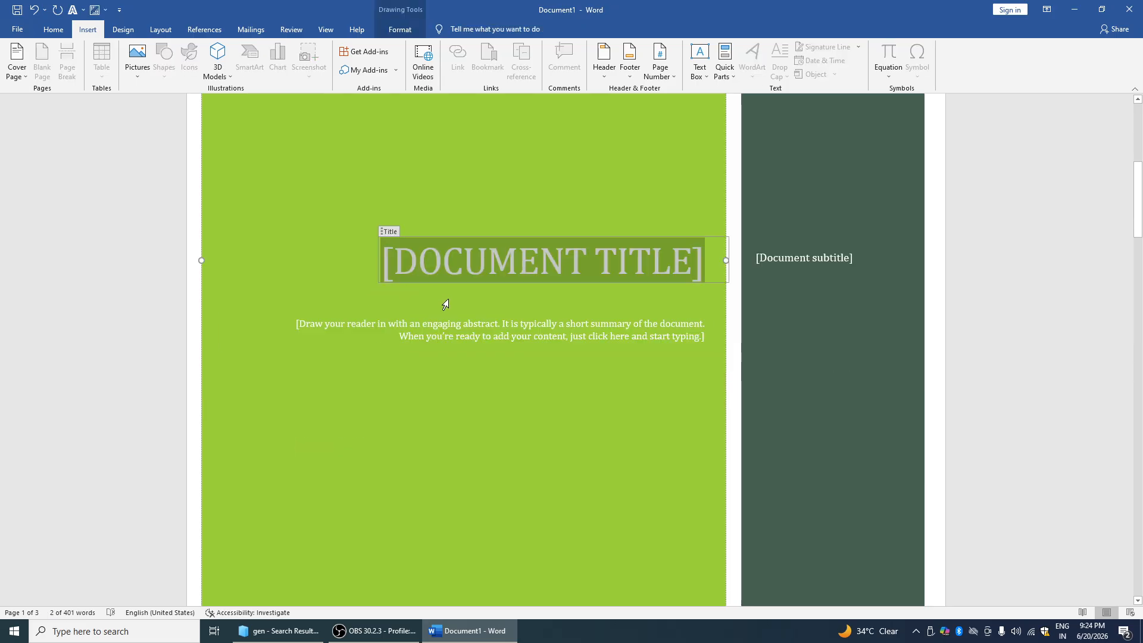
key(ctrl+z)
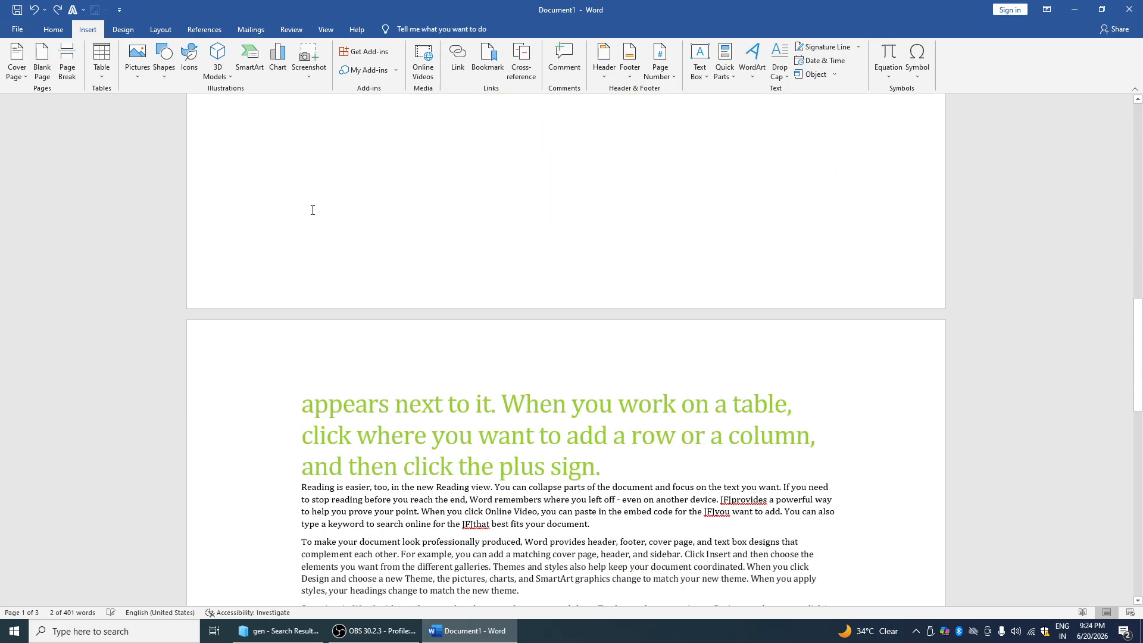
click(16, 61)
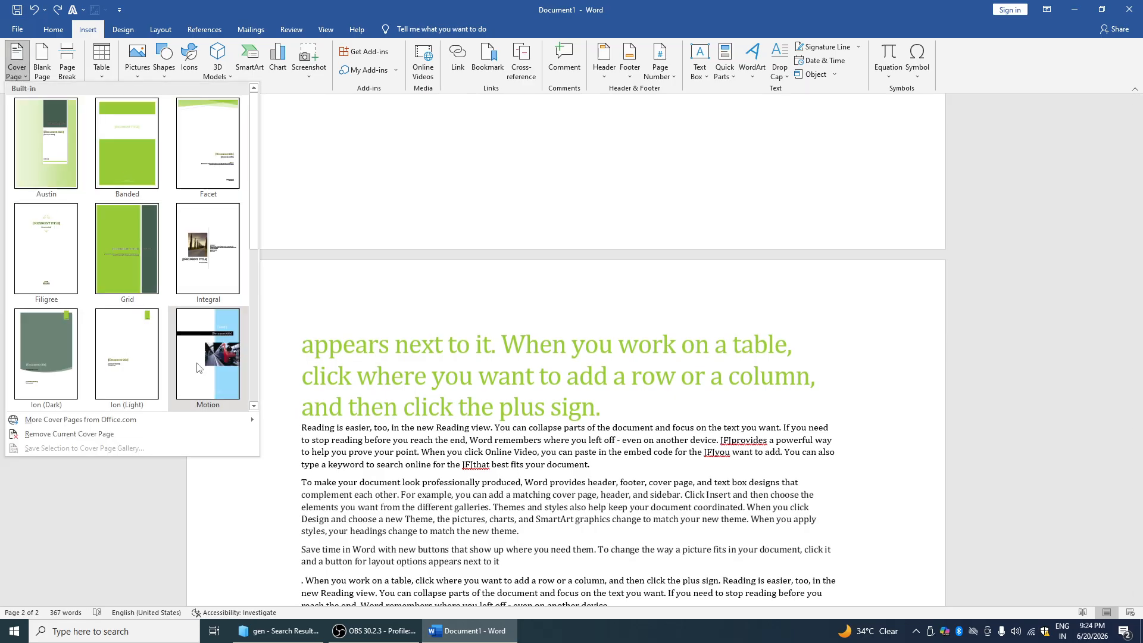
click(205, 353)
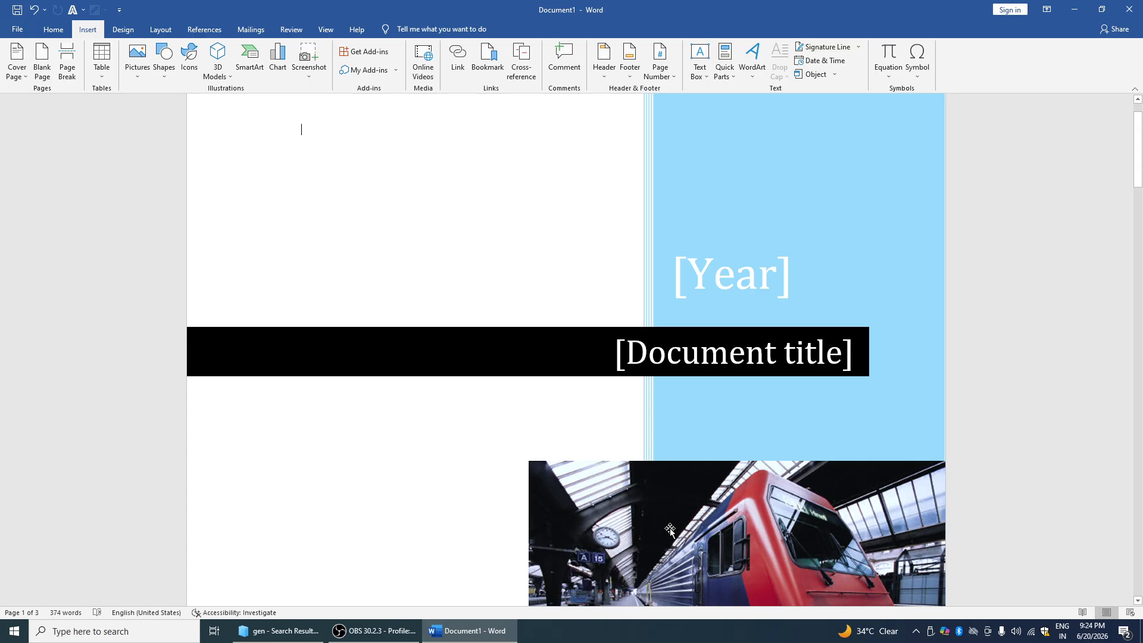
Move the train photo up and give it a thick black frame, then undo both changes
click(670, 529)
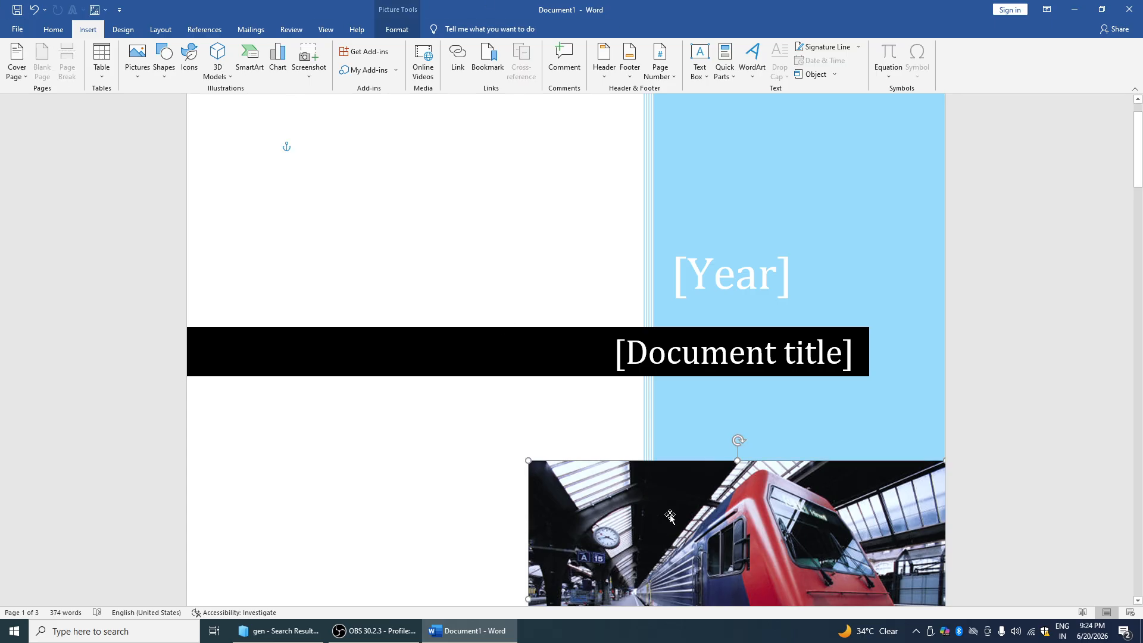
drag(679, 513, 563, 373)
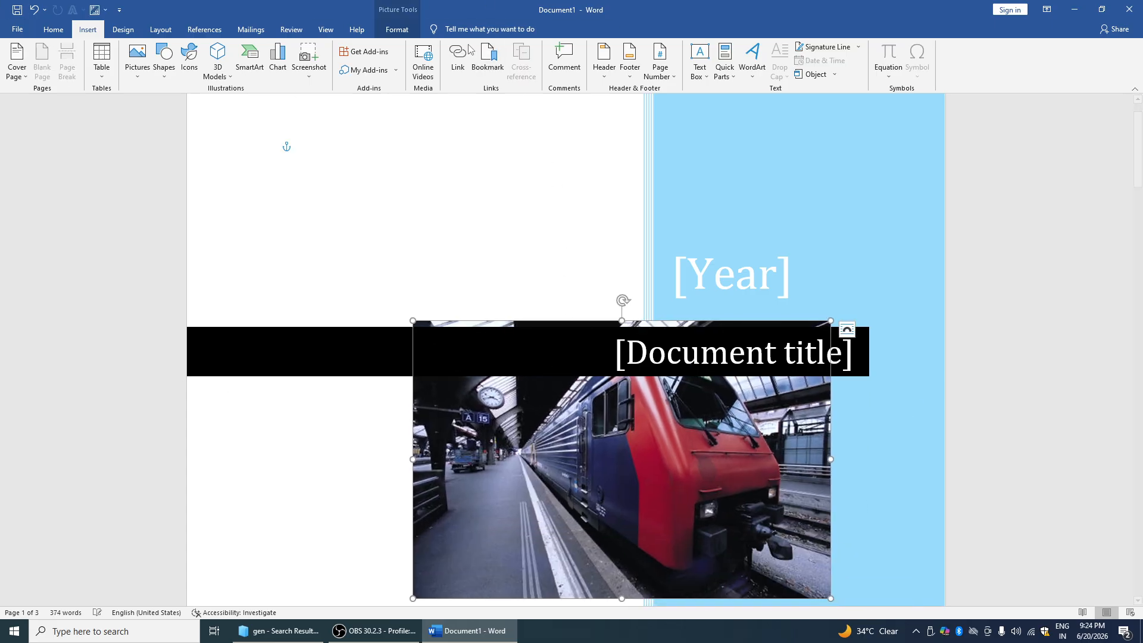
click(402, 33)
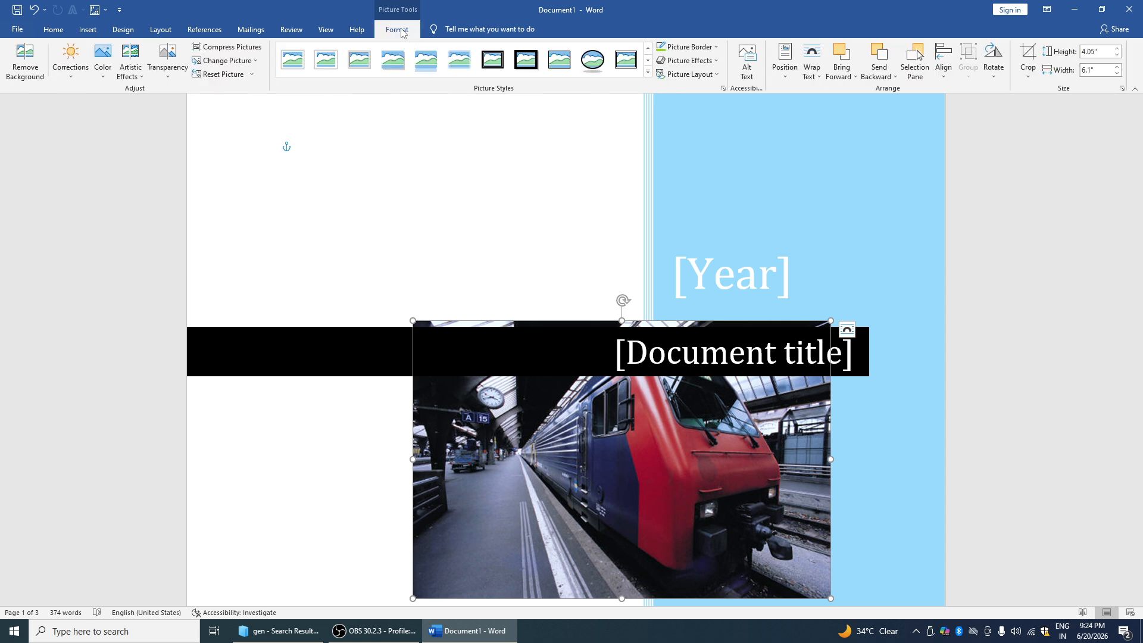
click(533, 70)
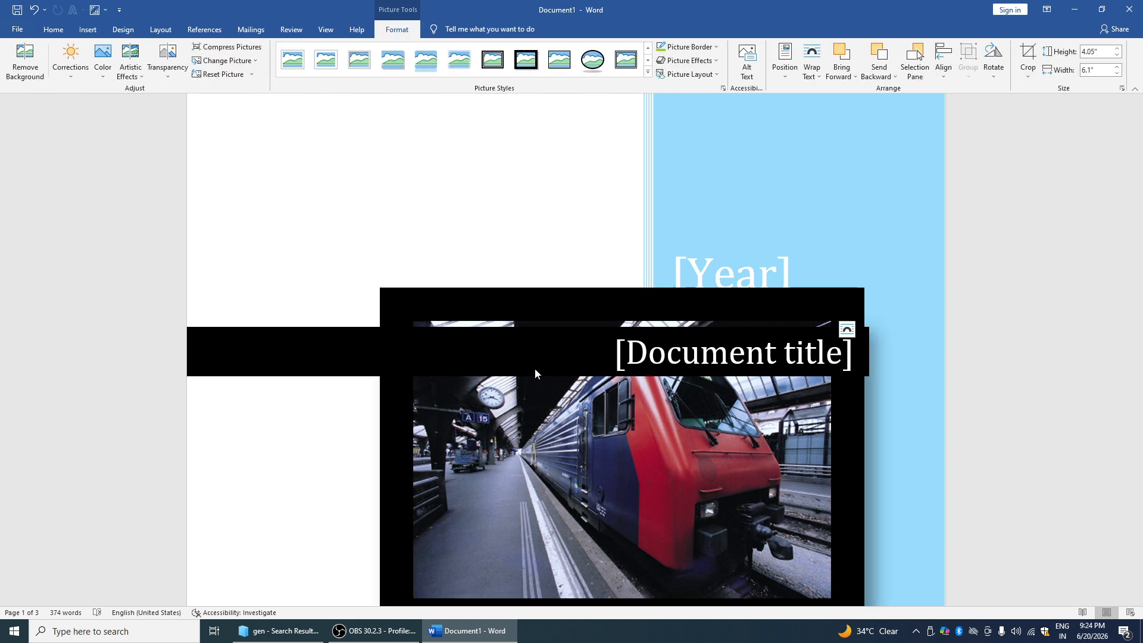
click(1027, 58)
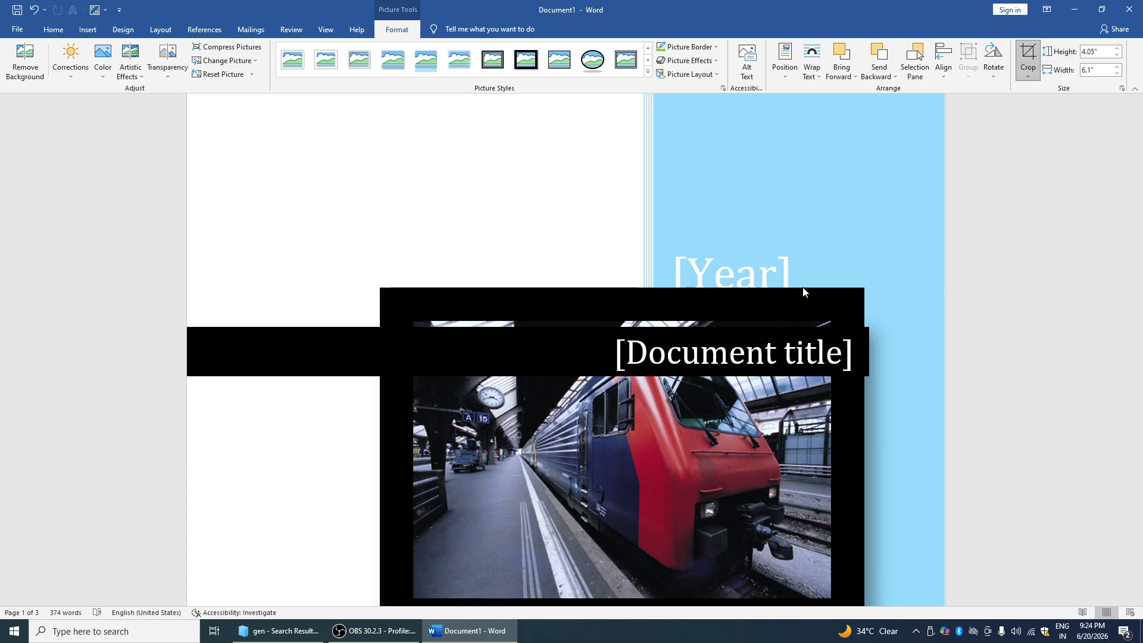
key(ctrl+z)
key(ctrl+z)
key(ctrl+z)
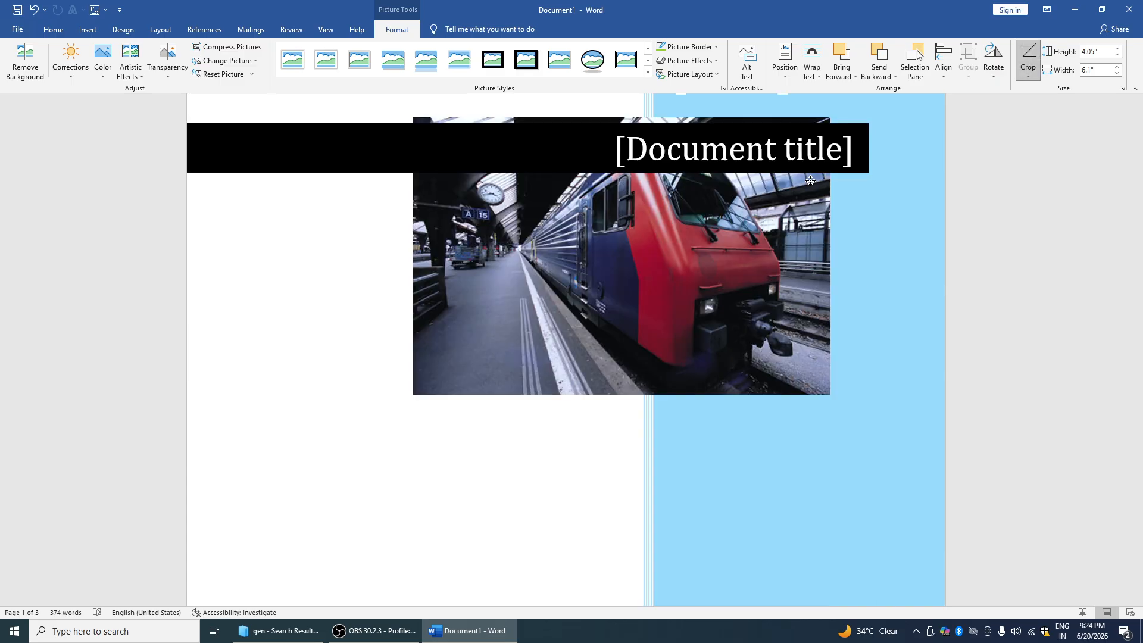
Crop the top strip off the train photo so it is 3.14 inches tall
click(1027, 58)
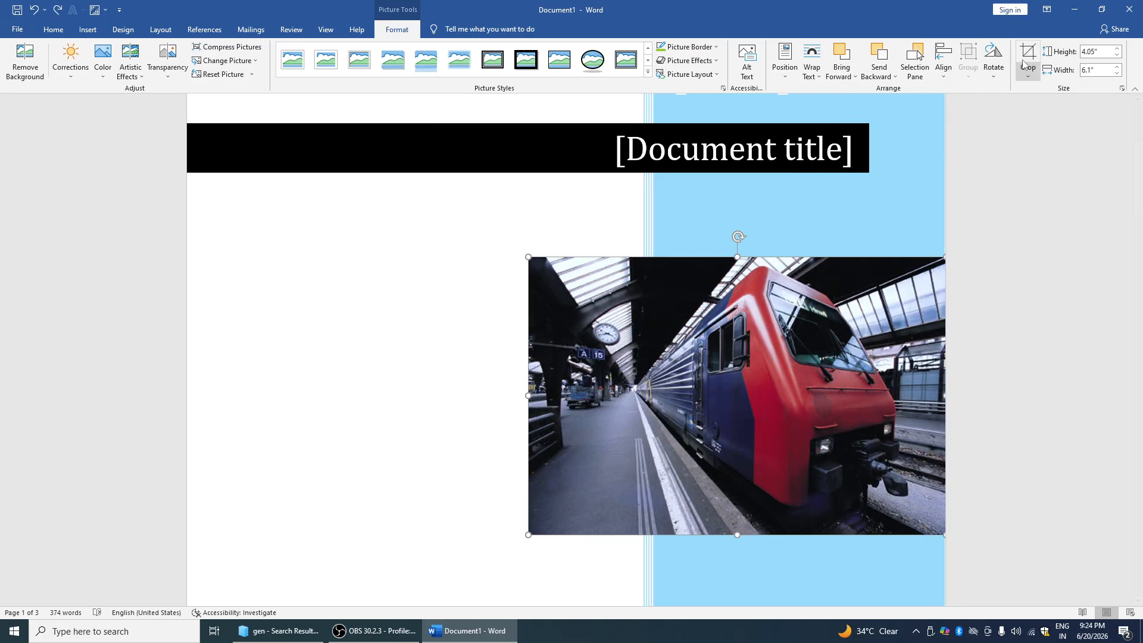
drag(738, 257, 738, 322)
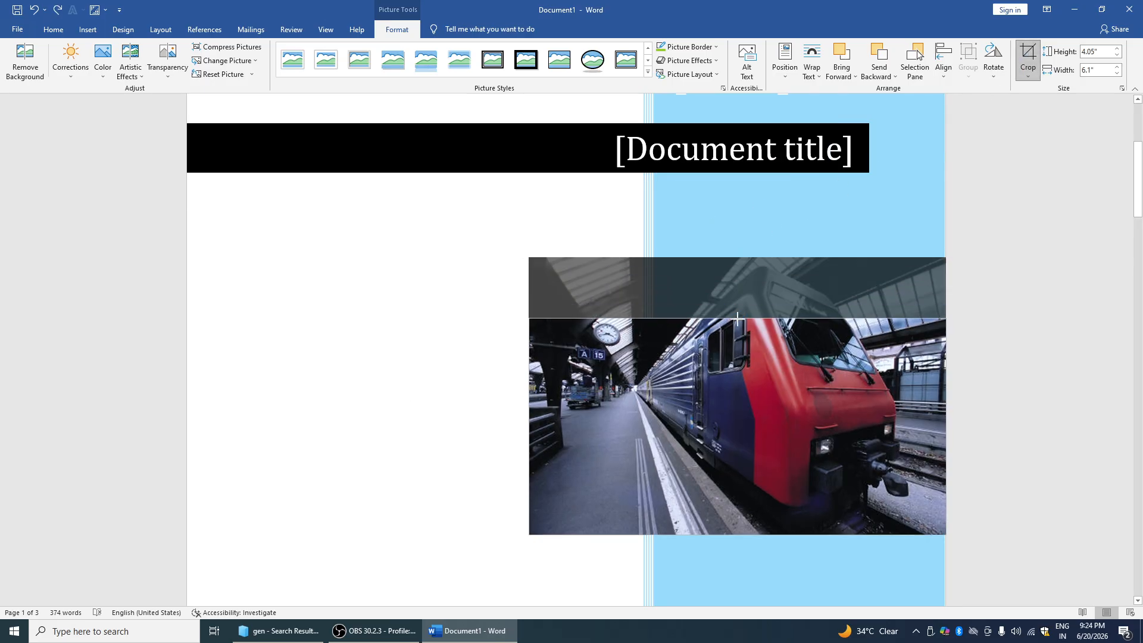
click(494, 272)
click(665, 520)
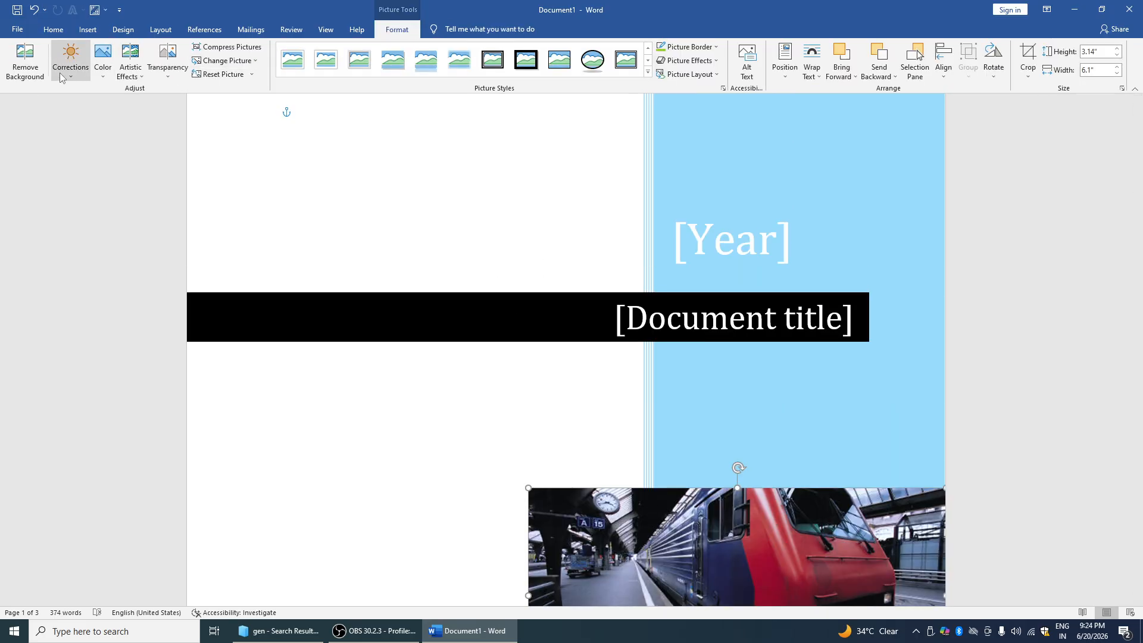
click(28, 64)
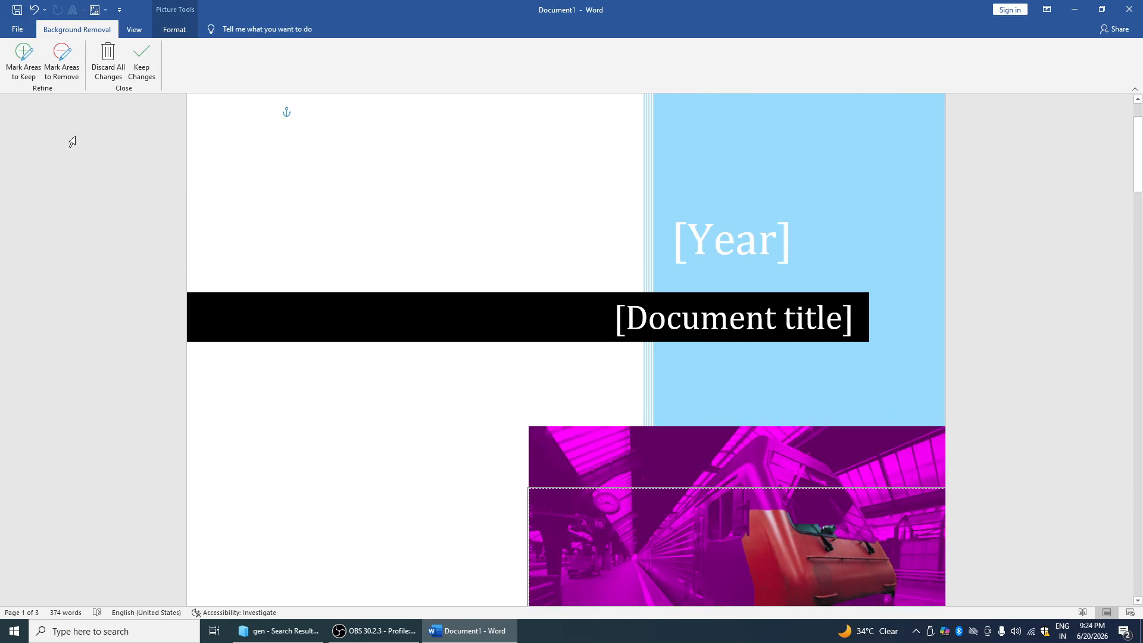
Mark an area of the train to keep, then discard all background-removal changes
click(24, 56)
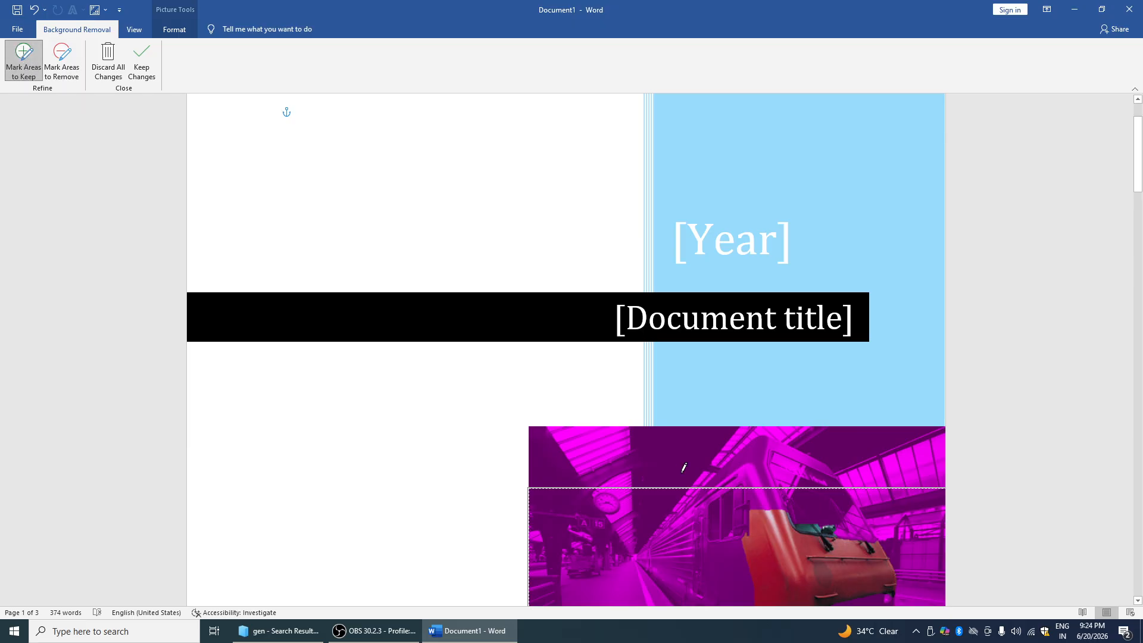
drag(629, 515, 629, 513)
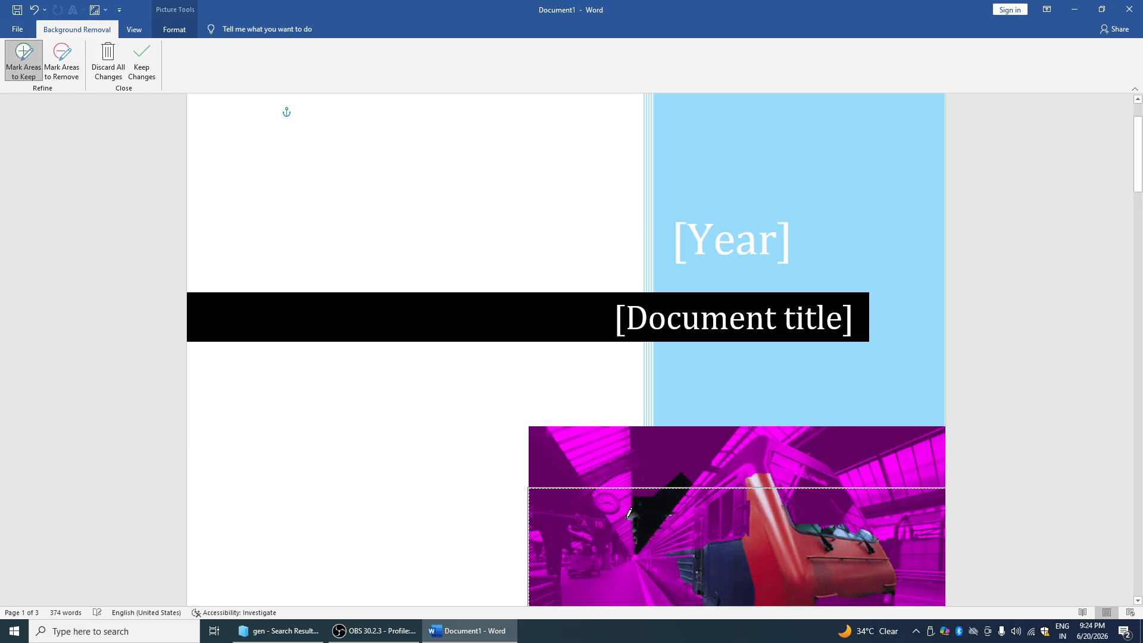
click(61, 60)
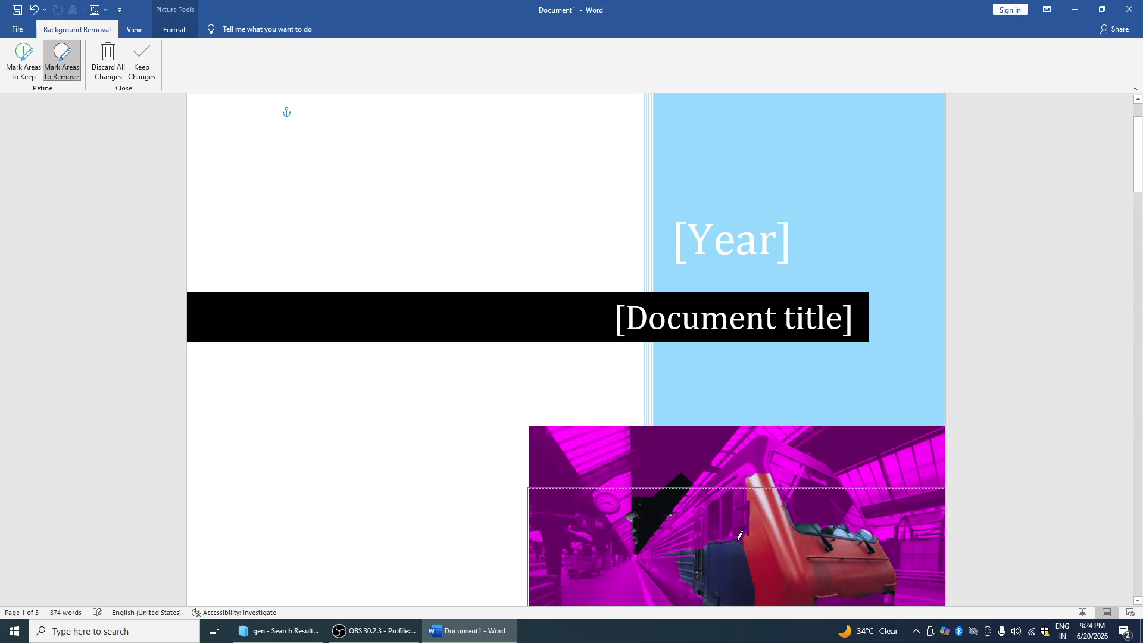
key(ctrl+z)
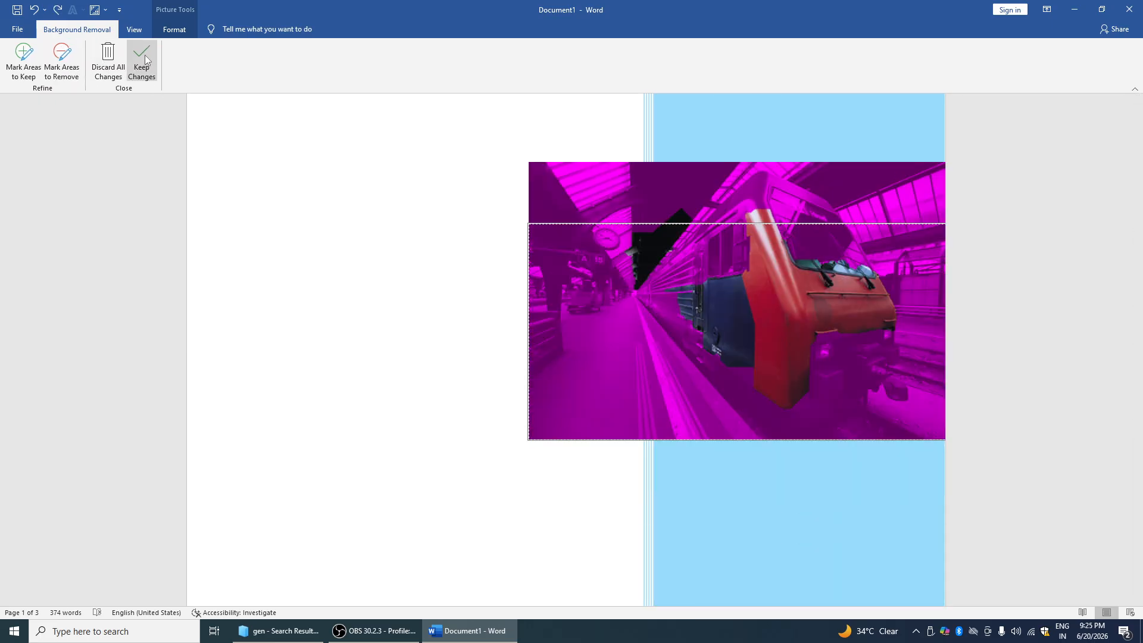
click(113, 56)
click(70, 59)
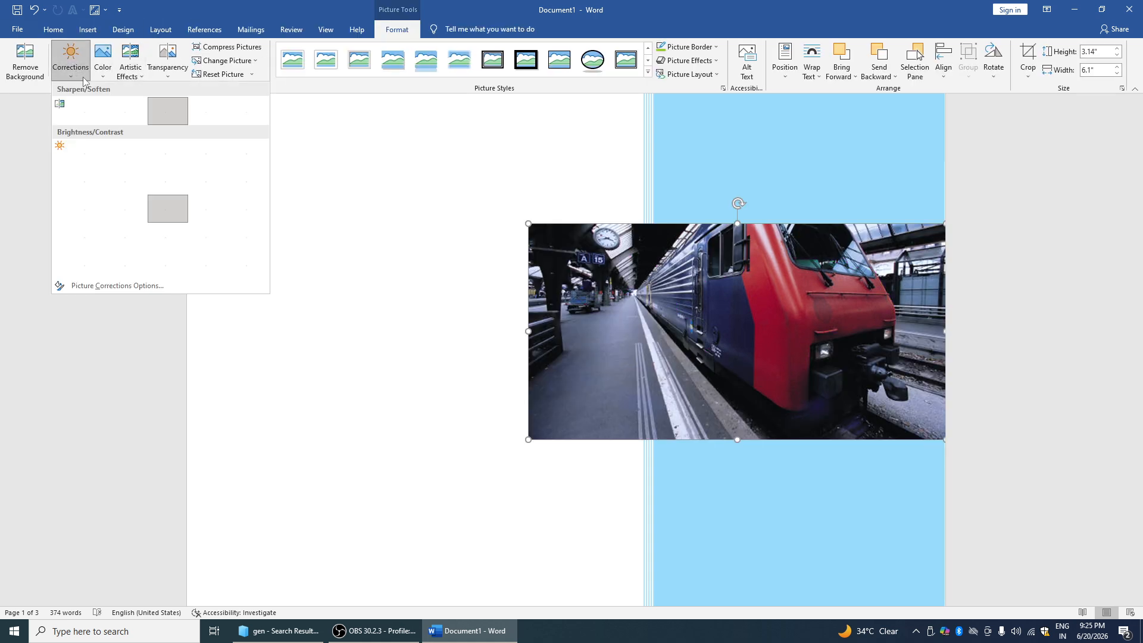
Brighten the train photo, tint it blue, apply the Blur effect and make it semi-transparent
click(244, 156)
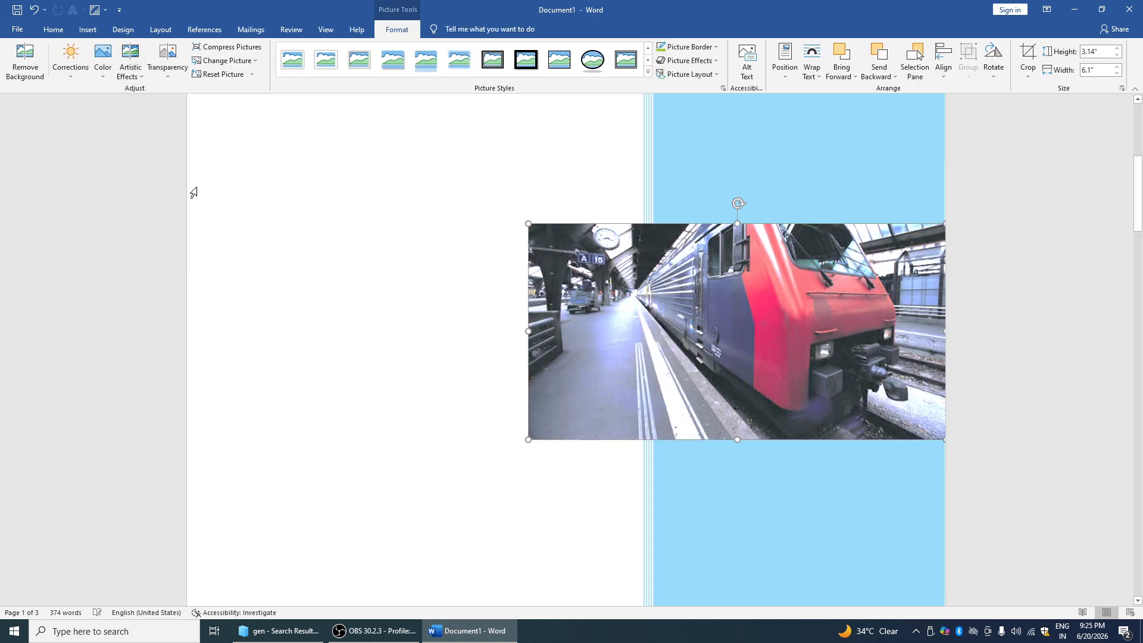
click(103, 59)
click(278, 216)
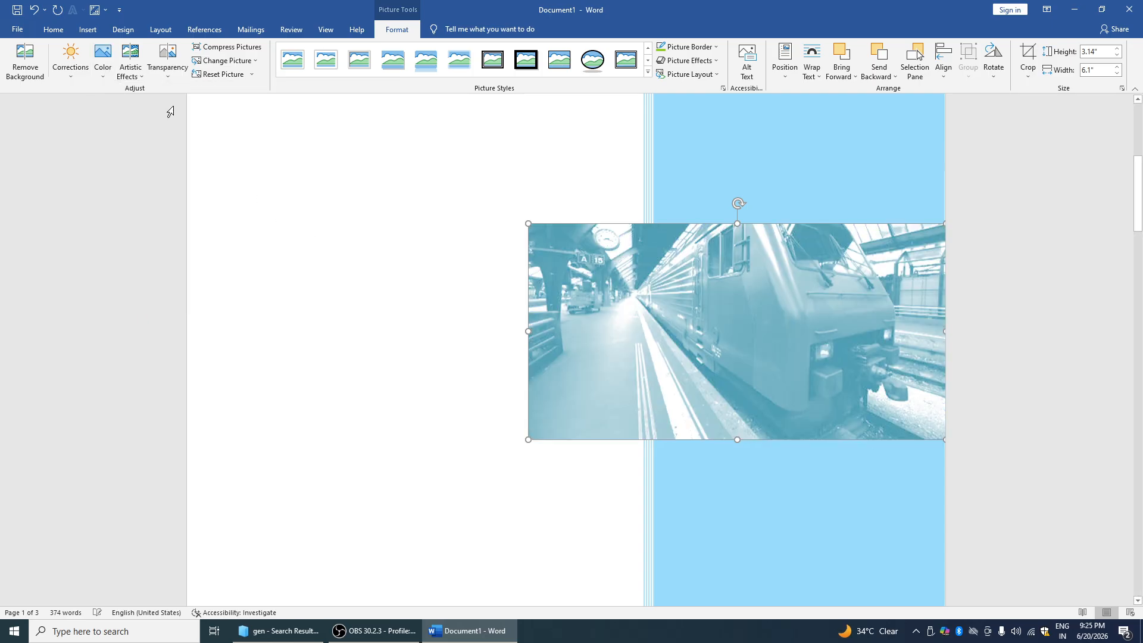
click(139, 78)
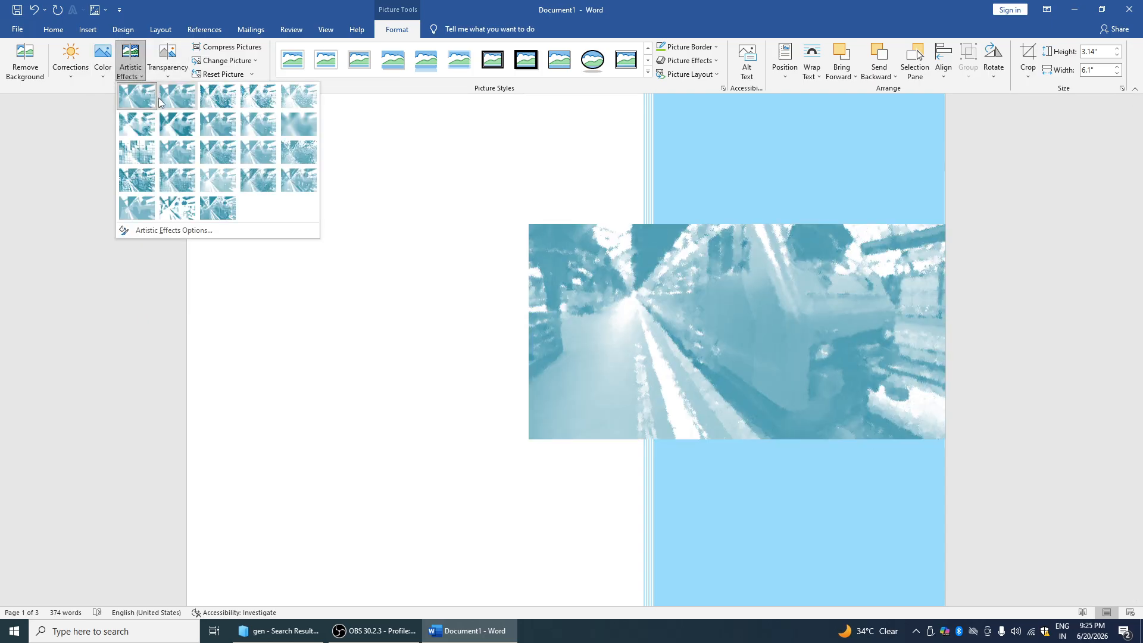
click(283, 127)
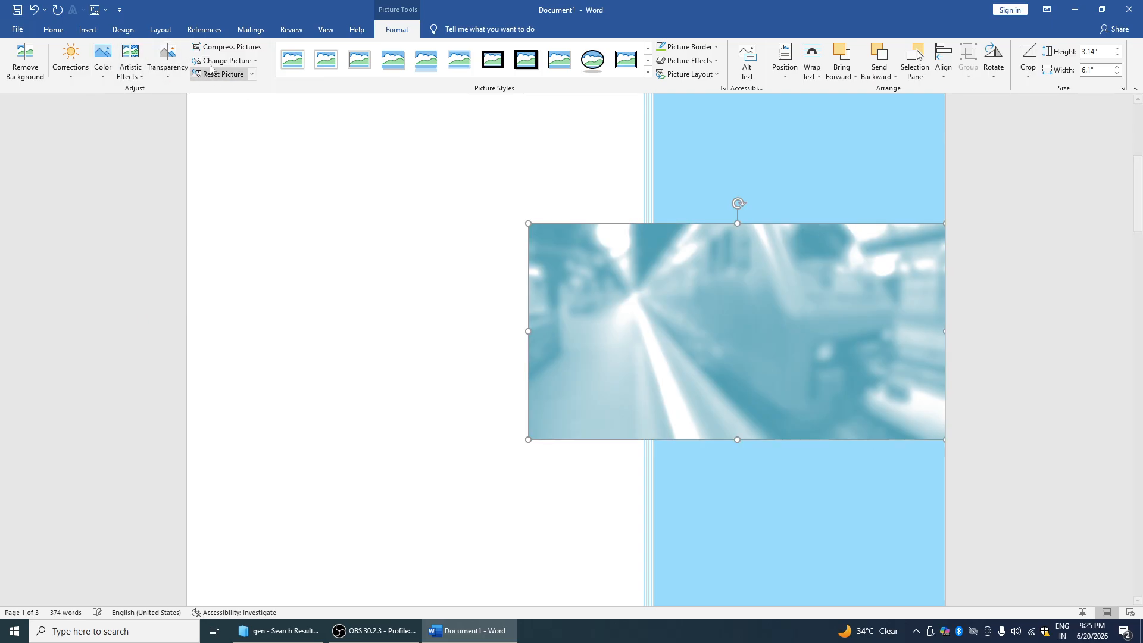
click(167, 59)
click(248, 101)
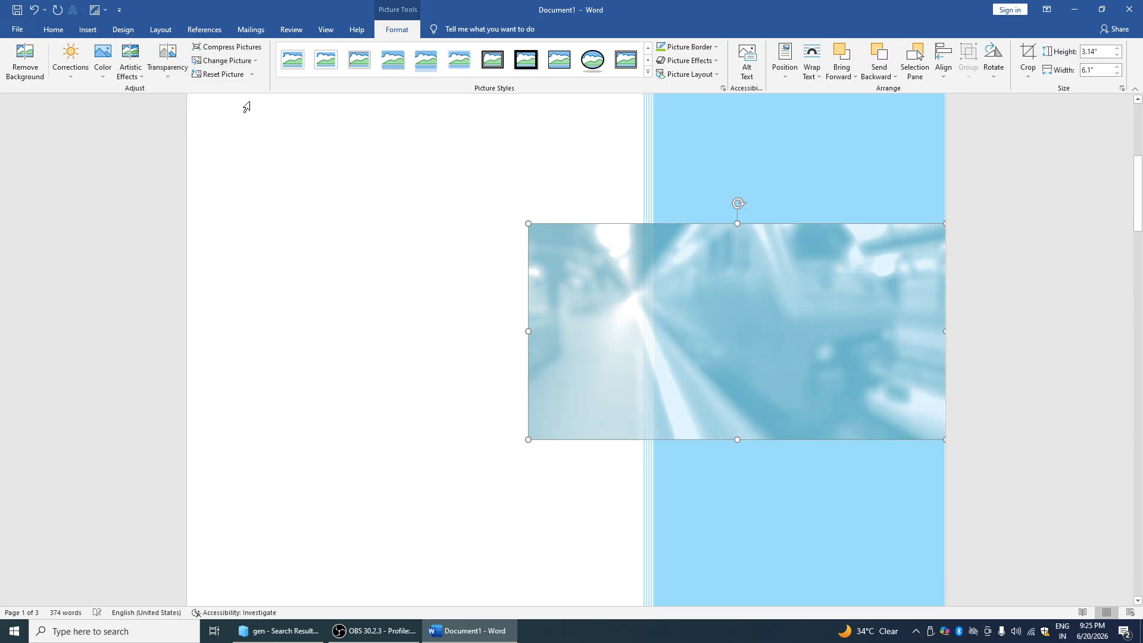
click(249, 53)
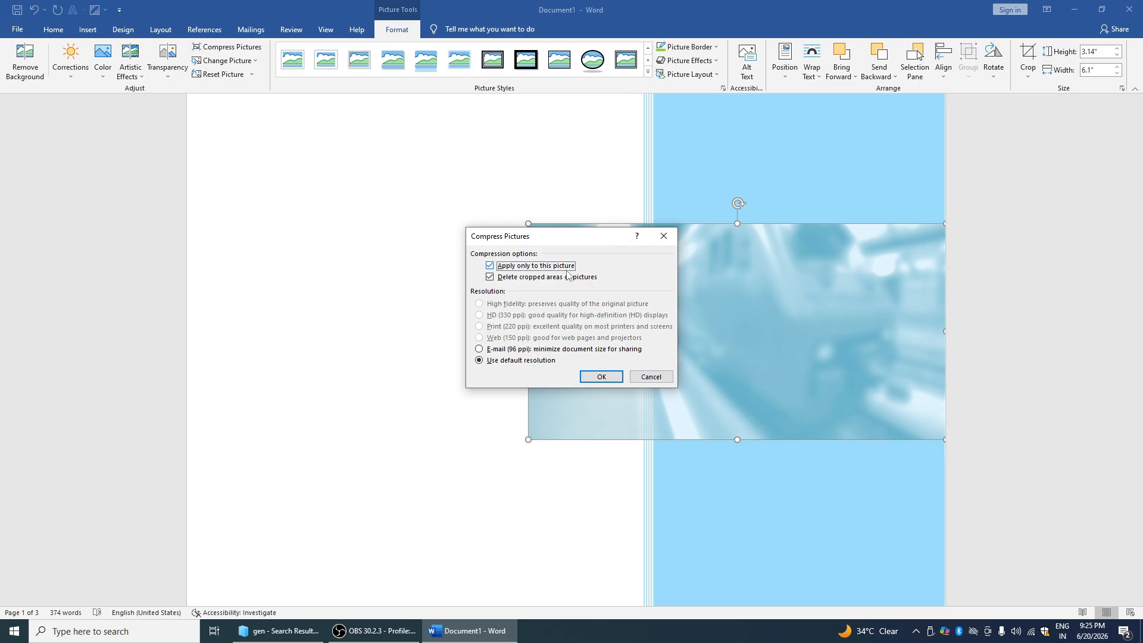
Close the Compress Pictures dialog and show the Change Picture options
click(653, 238)
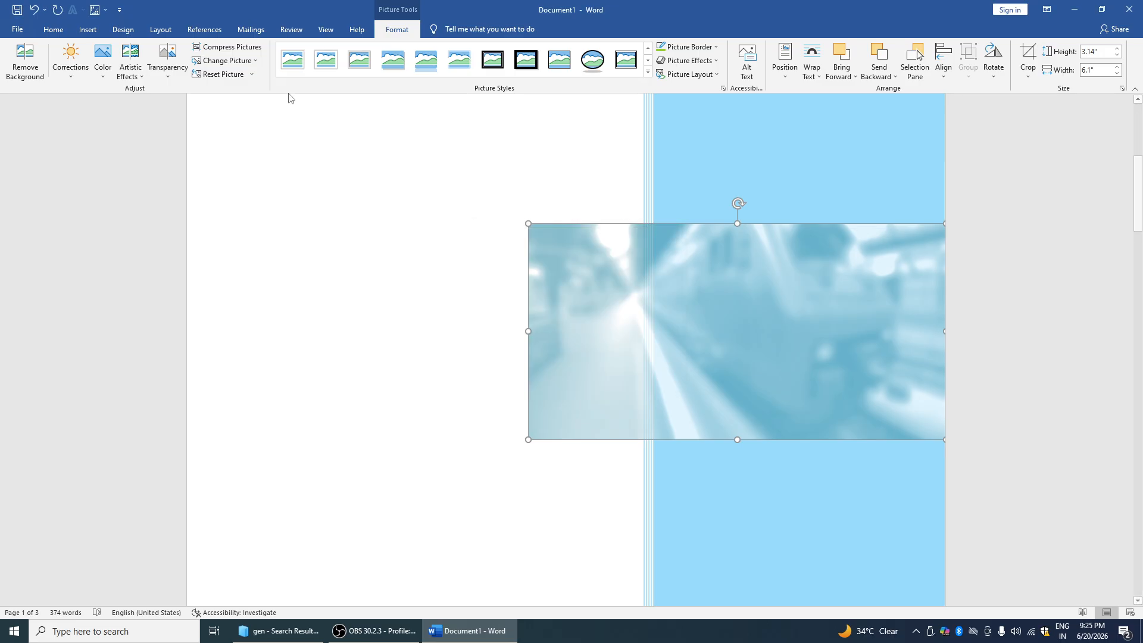
click(254, 62)
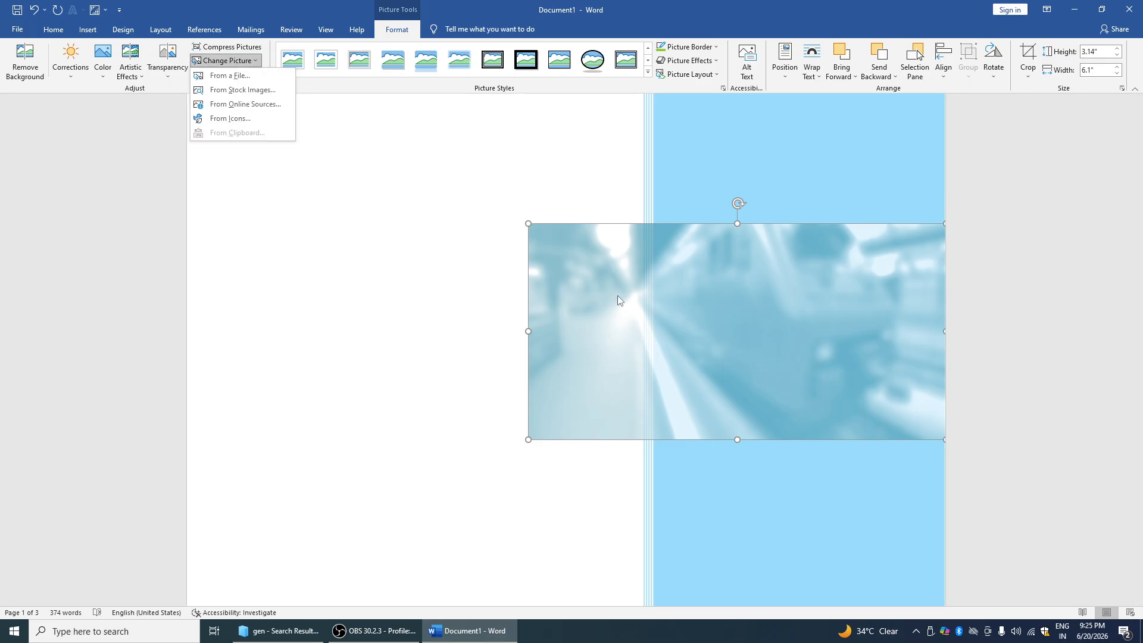
Replace the train photo with Screenshot (344) from the Pictures SCREENSHOTS folder
click(240, 77)
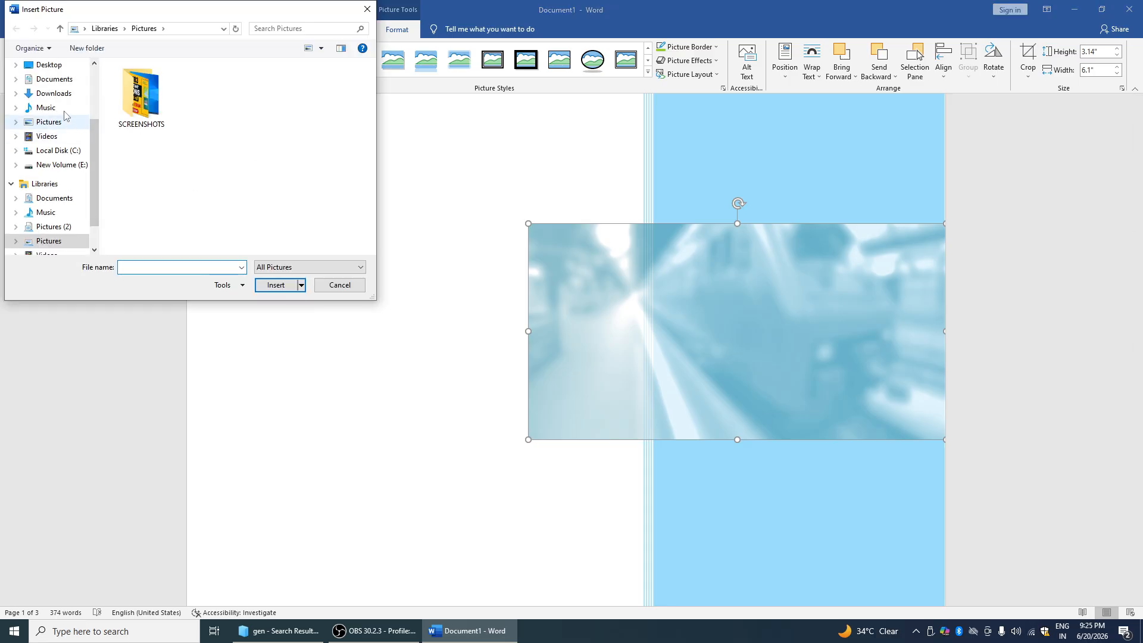
click(49, 122)
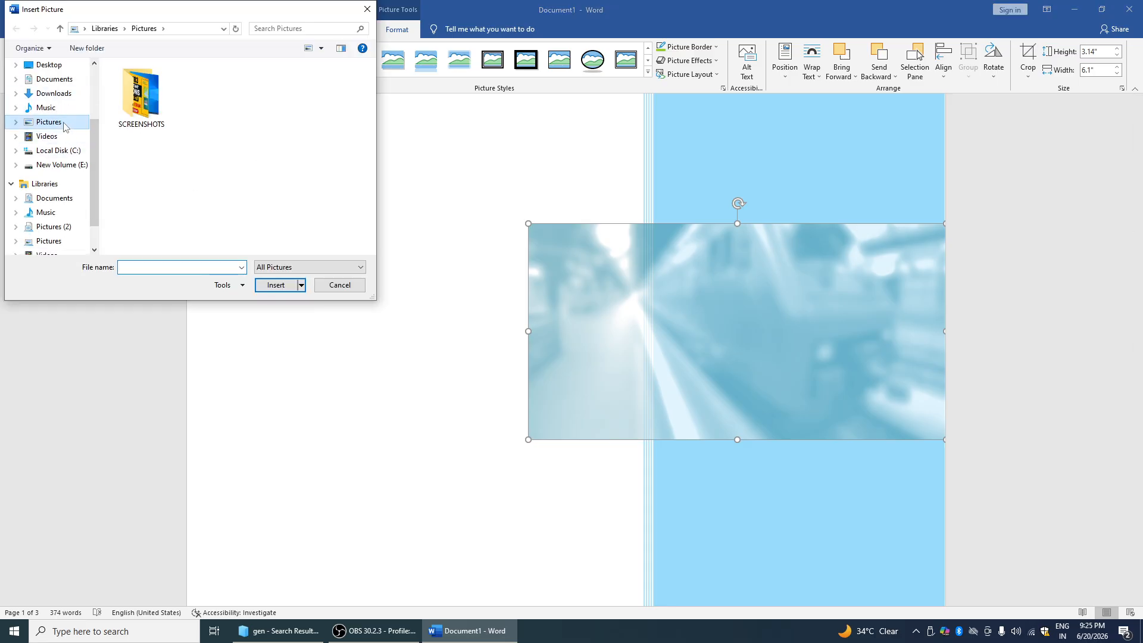
double_click(136, 109)
click(149, 117)
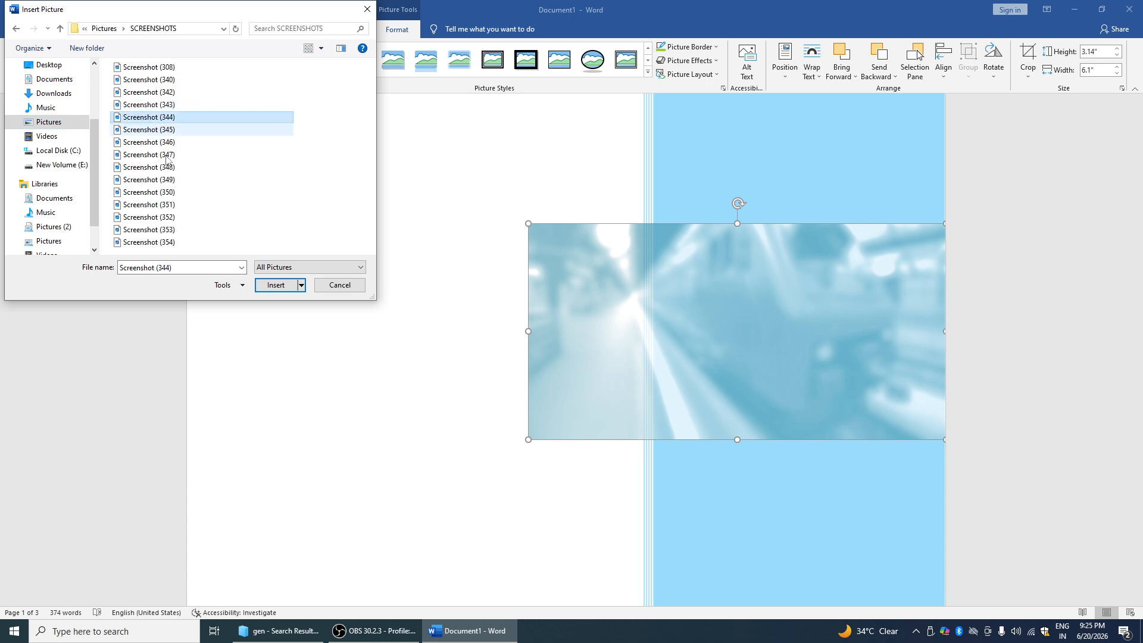
click(258, 289)
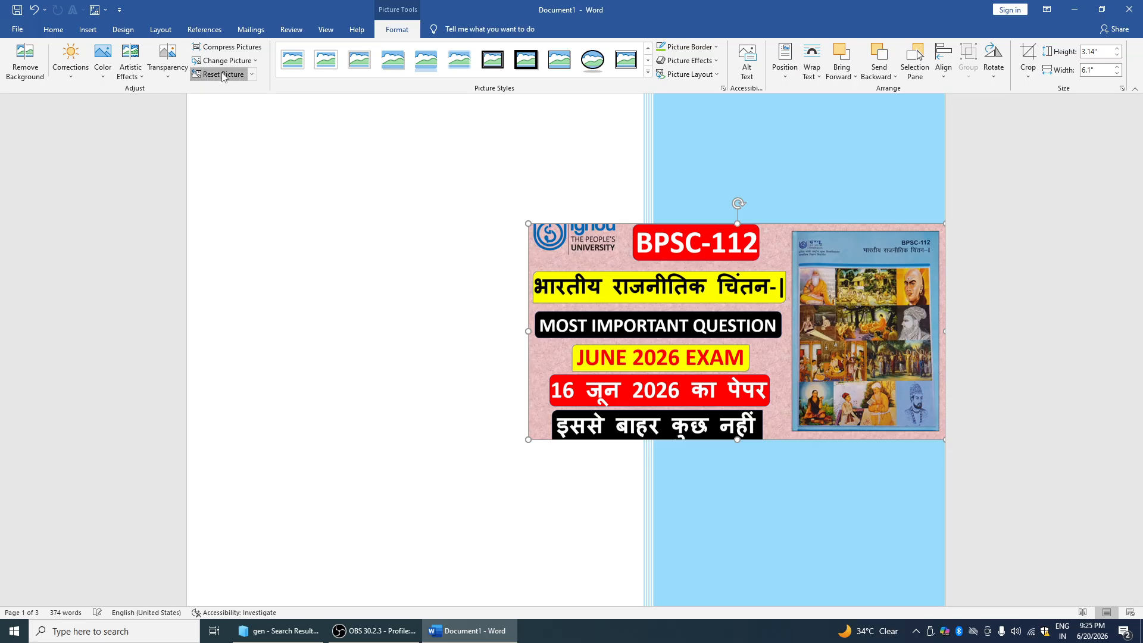
Try Reset Picture & Size and move the enlarged picture, then undo to keep 3.14 by 6.1 inches
click(252, 74)
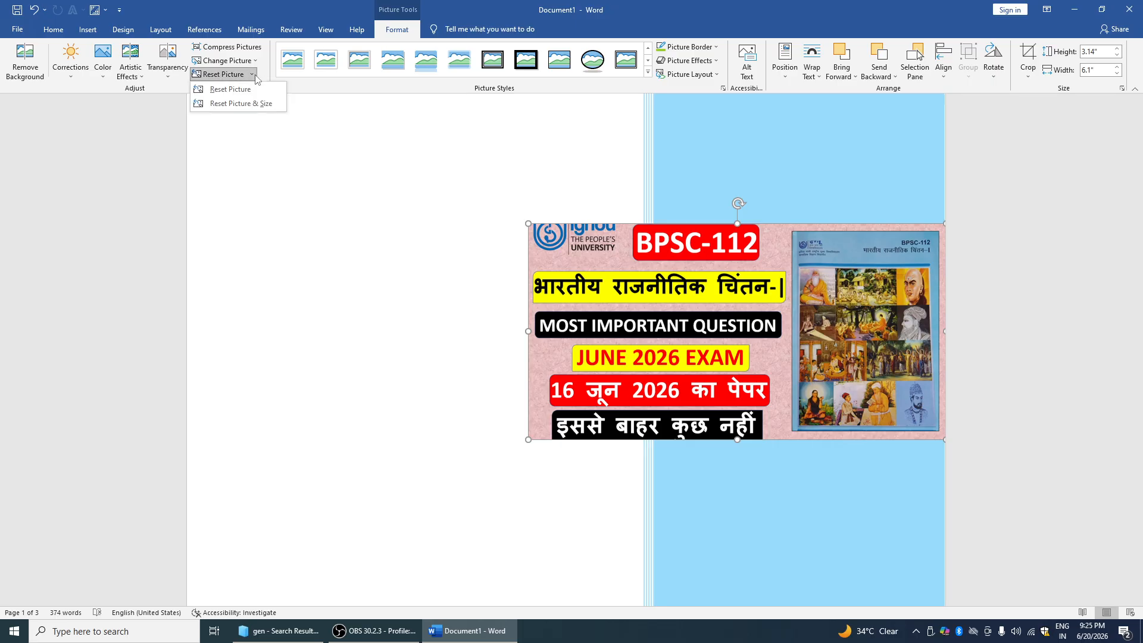
click(250, 104)
drag(654, 285, 561, 281)
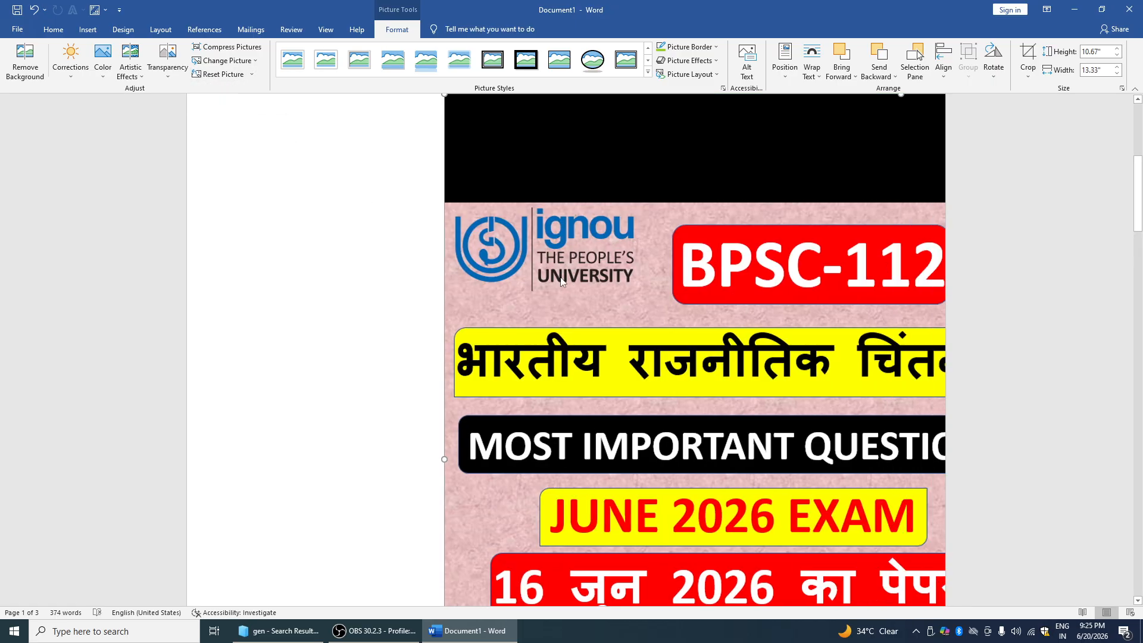
key(ctrl+z)
key(ctrl+z)
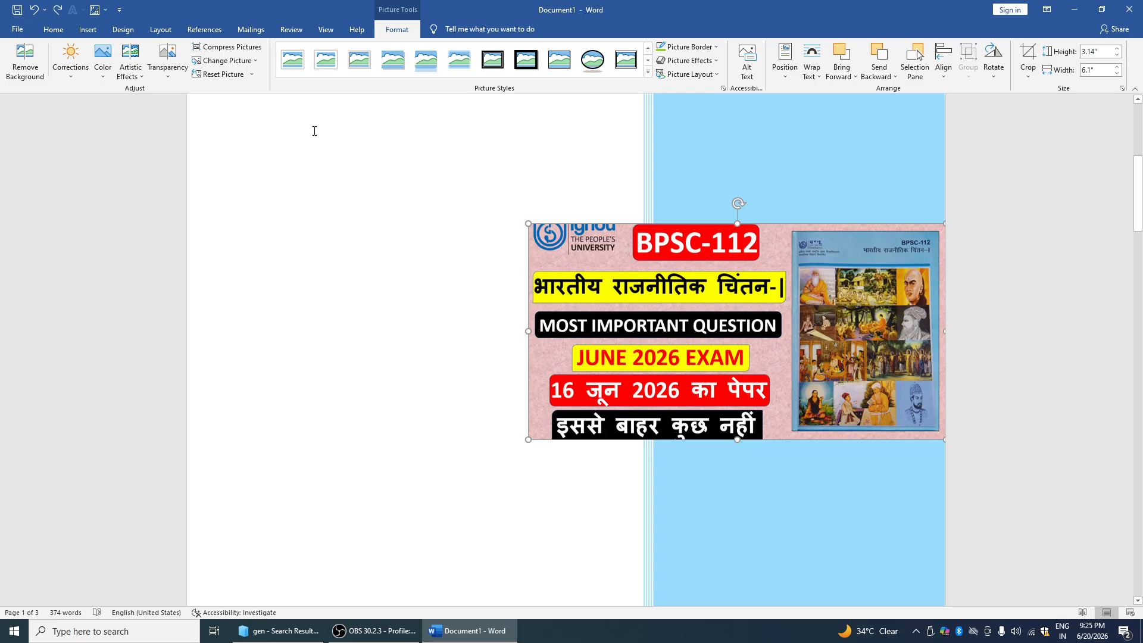
Apply the oval framed picture style to the BPSC-112 picture
click(247, 76)
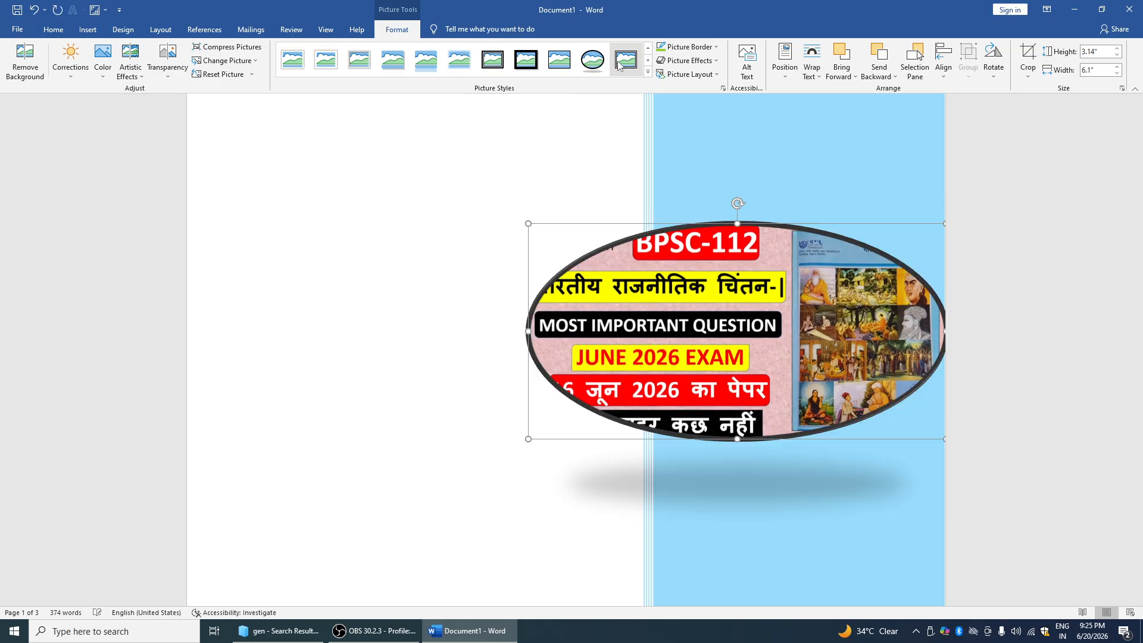
click(648, 71)
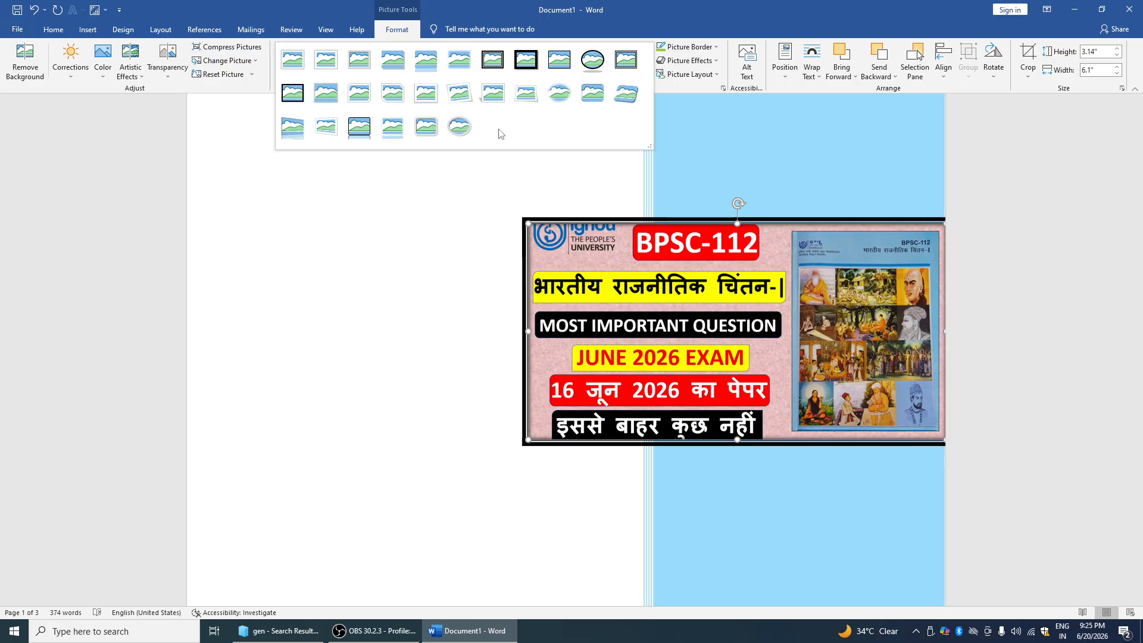
click(456, 127)
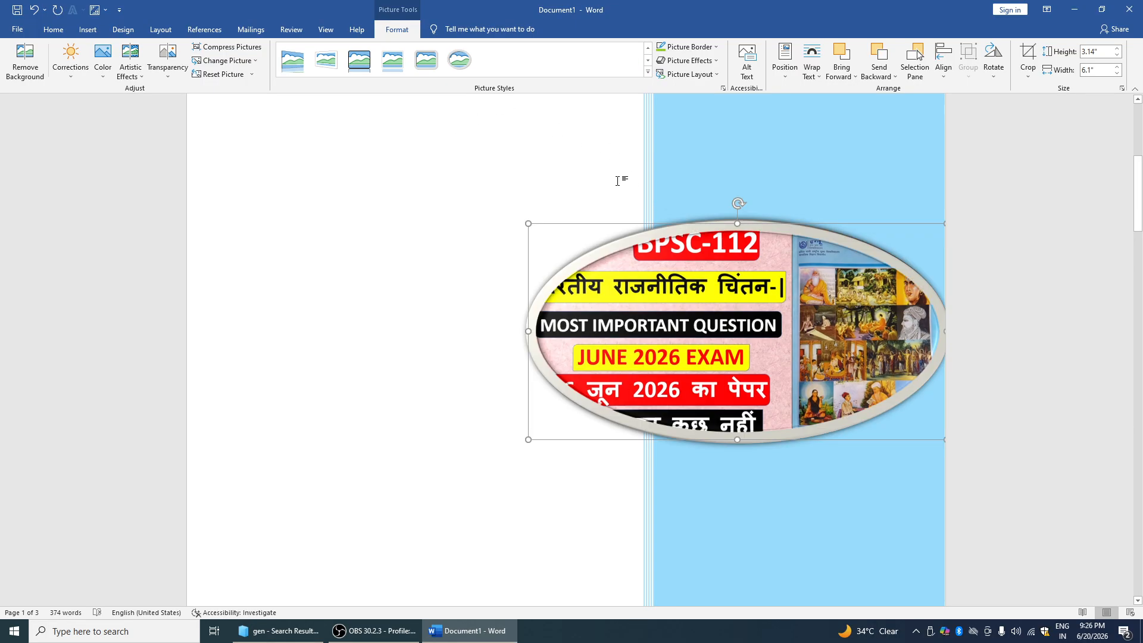
Give the picture a thin, dashed yellow border
click(707, 47)
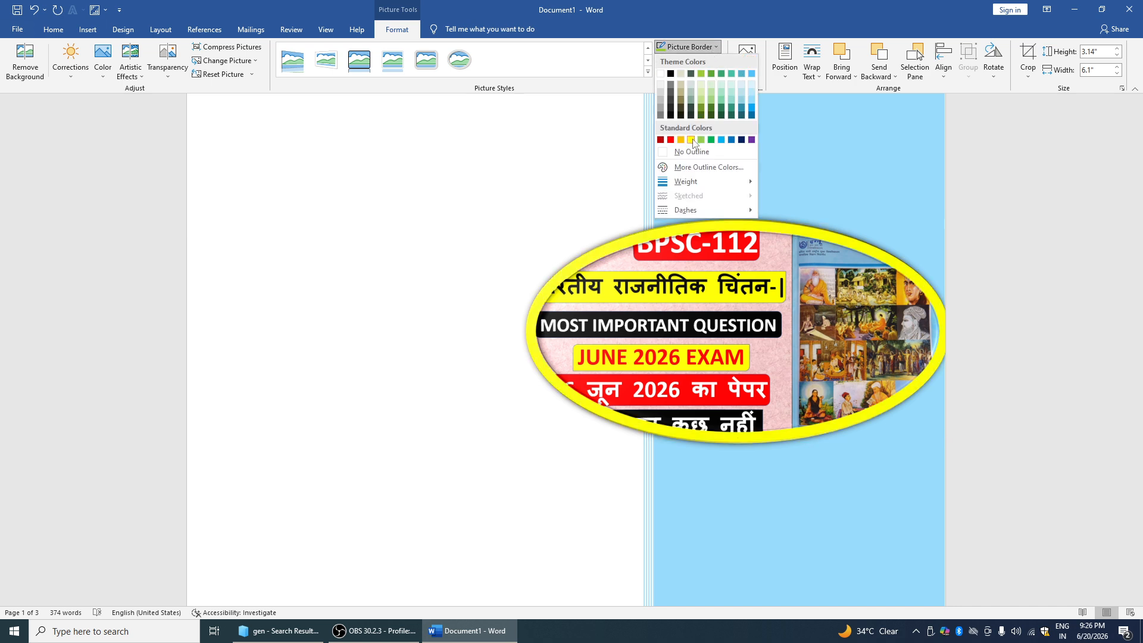
click(690, 139)
click(689, 47)
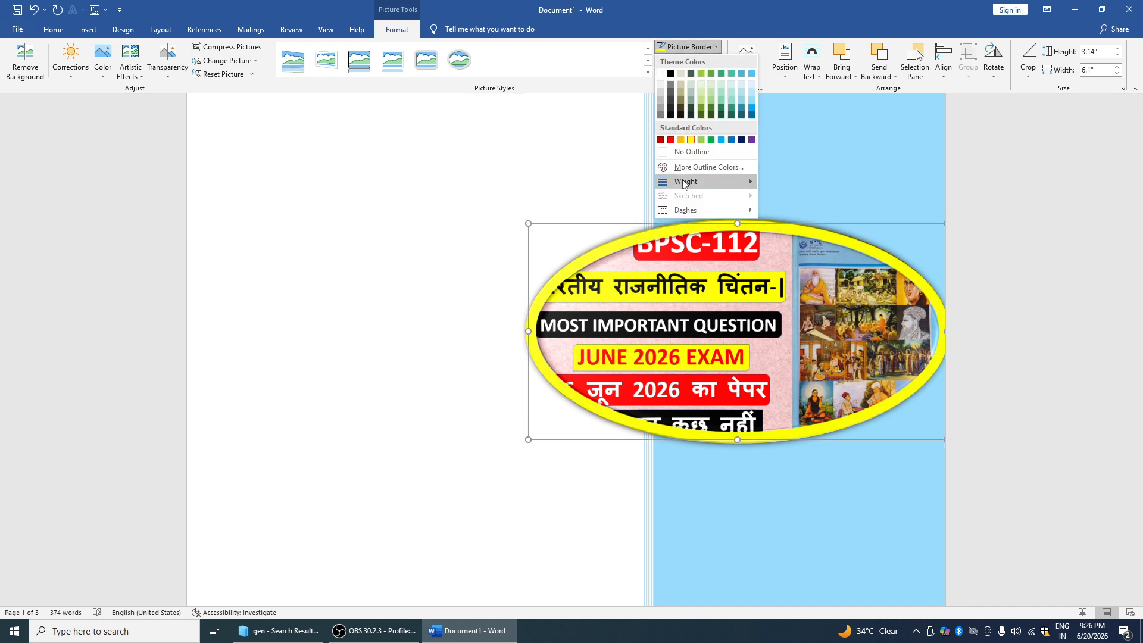
mouse_move(684, 184)
click(809, 280)
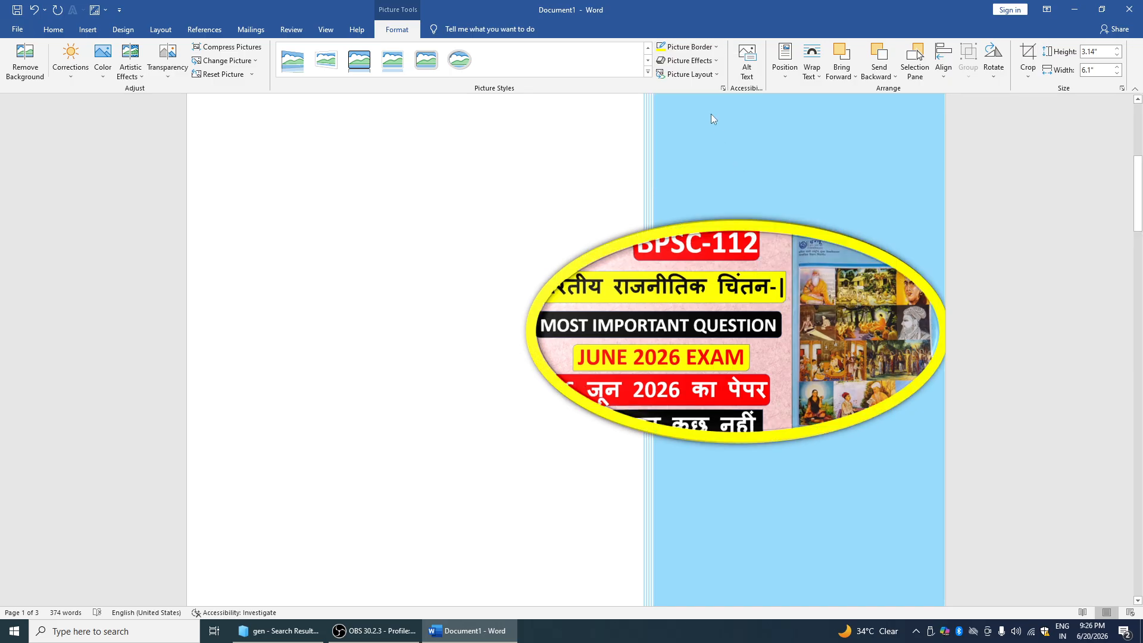
click(697, 50)
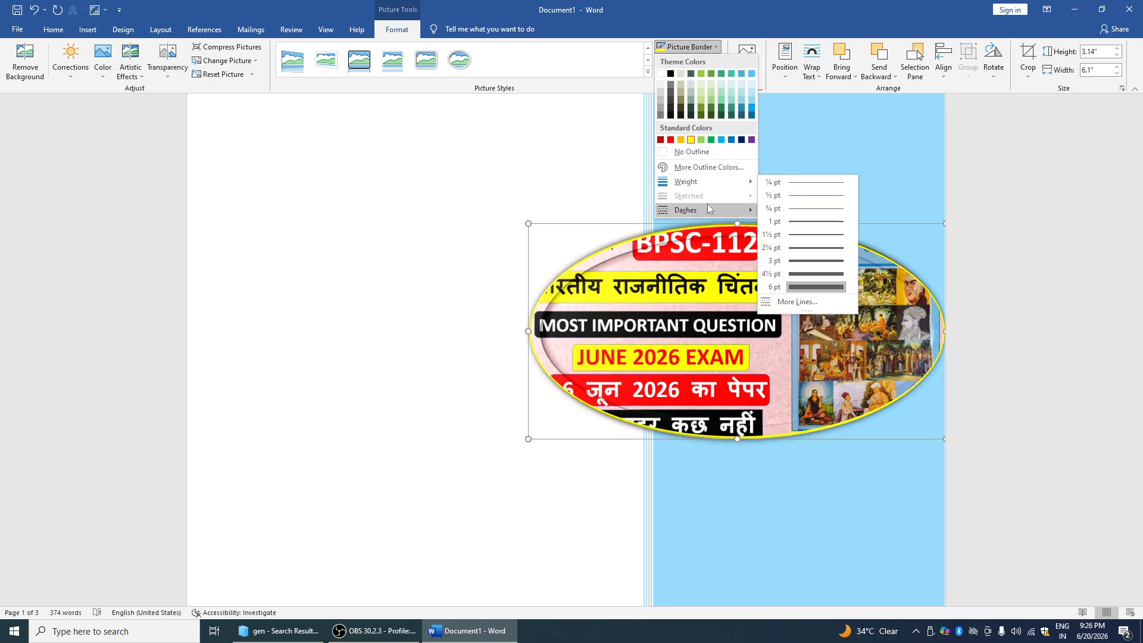
click(767, 184)
Apply a Parallel 3-D rotation, then convert the picture into a SmartArt picture layout
click(712, 61)
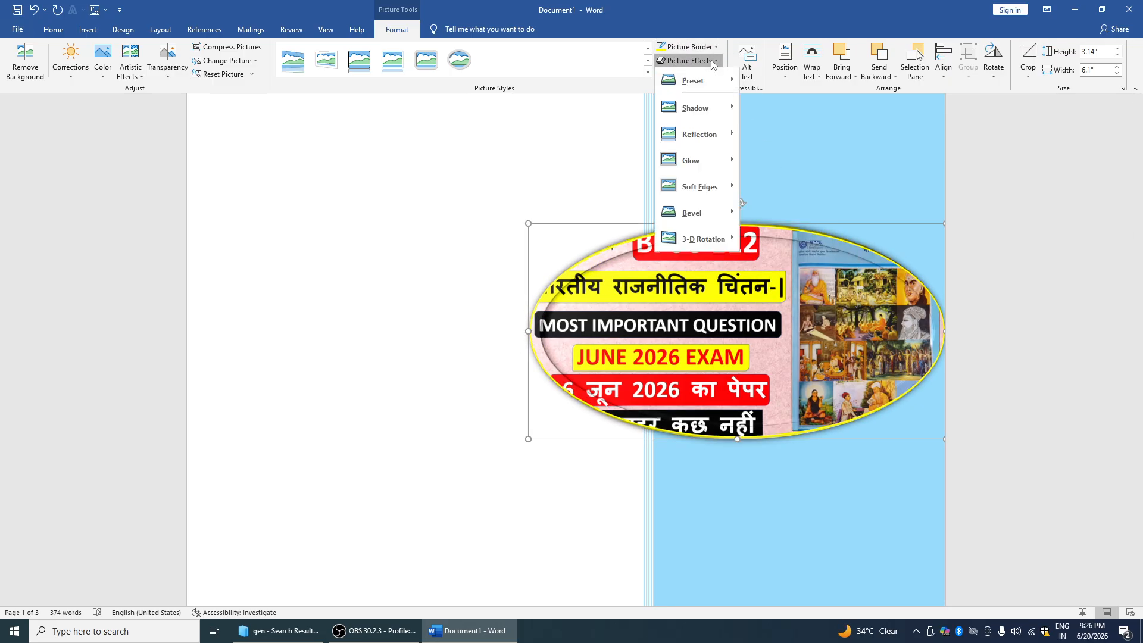
mouse_move(709, 241)
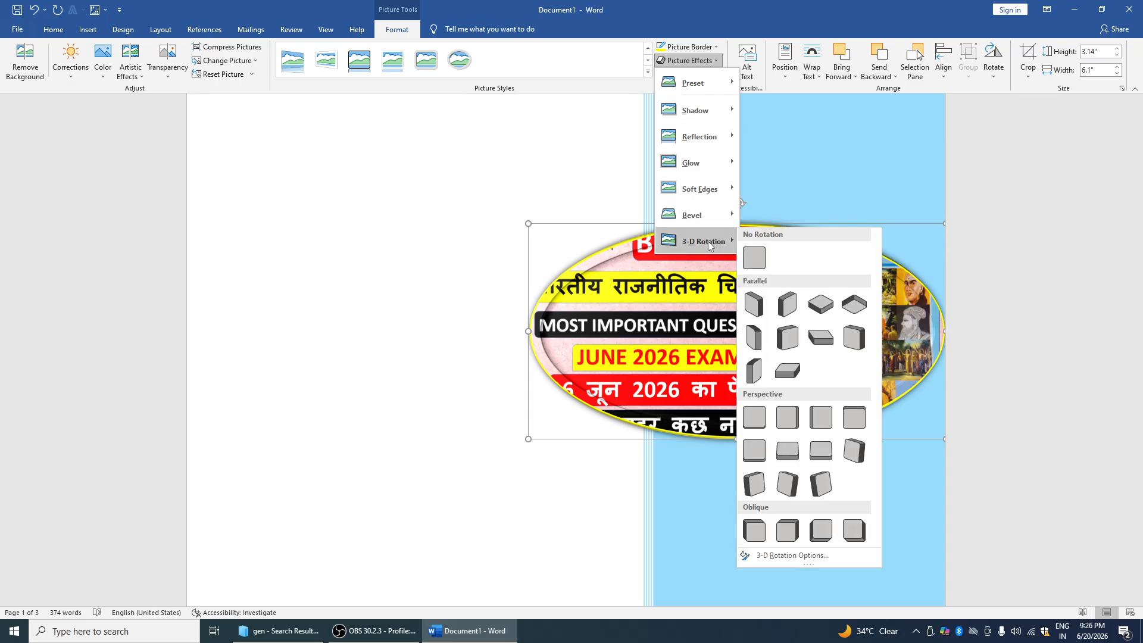
click(821, 304)
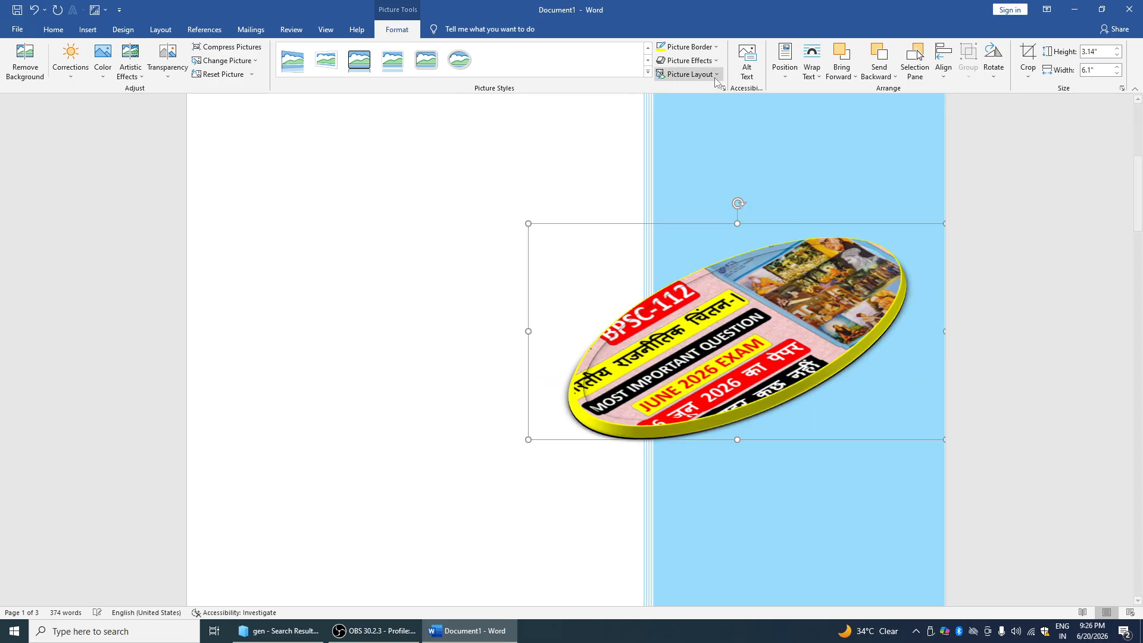
click(690, 74)
click(780, 174)
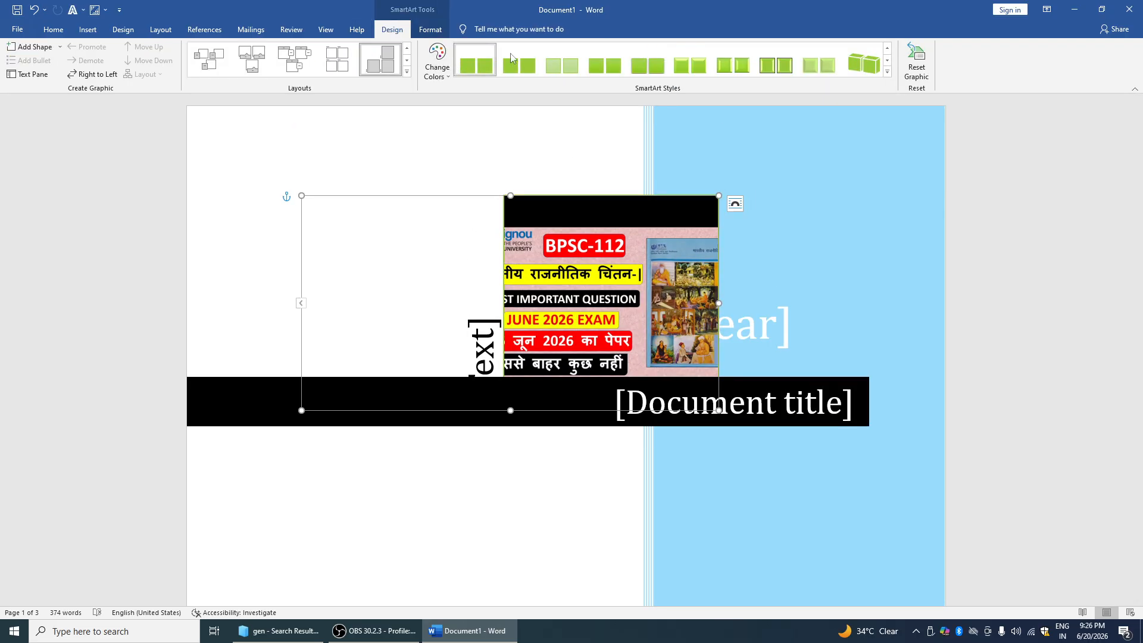
Position the picture inside the SmartArt graphic at Top Center
click(88, 29)
click(559, 278)
click(474, 29)
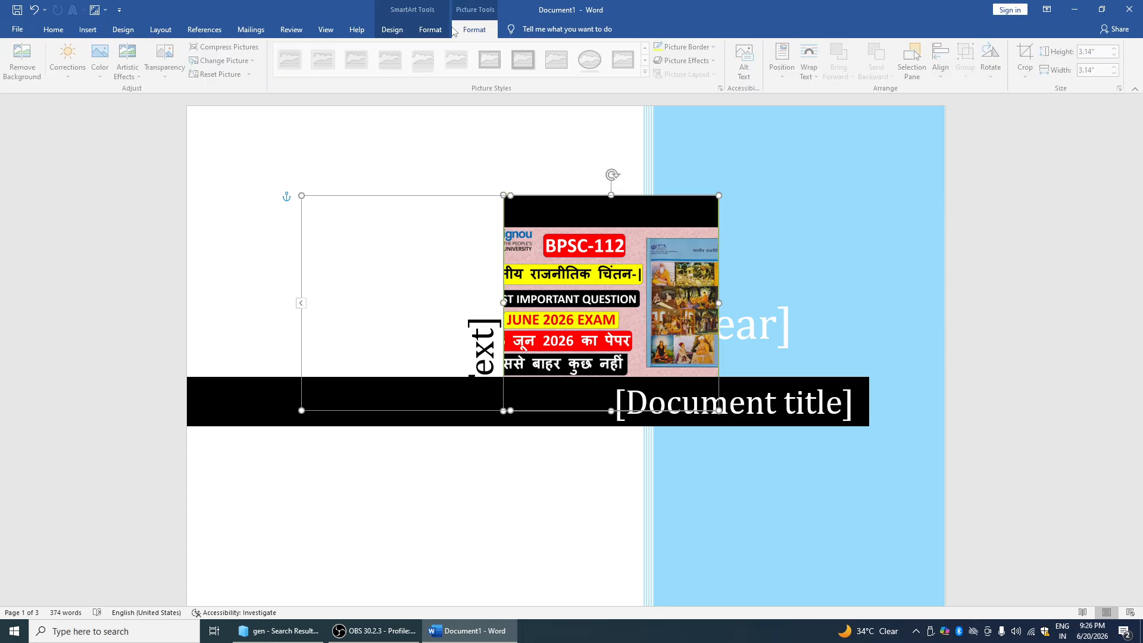
click(441, 31)
click(471, 31)
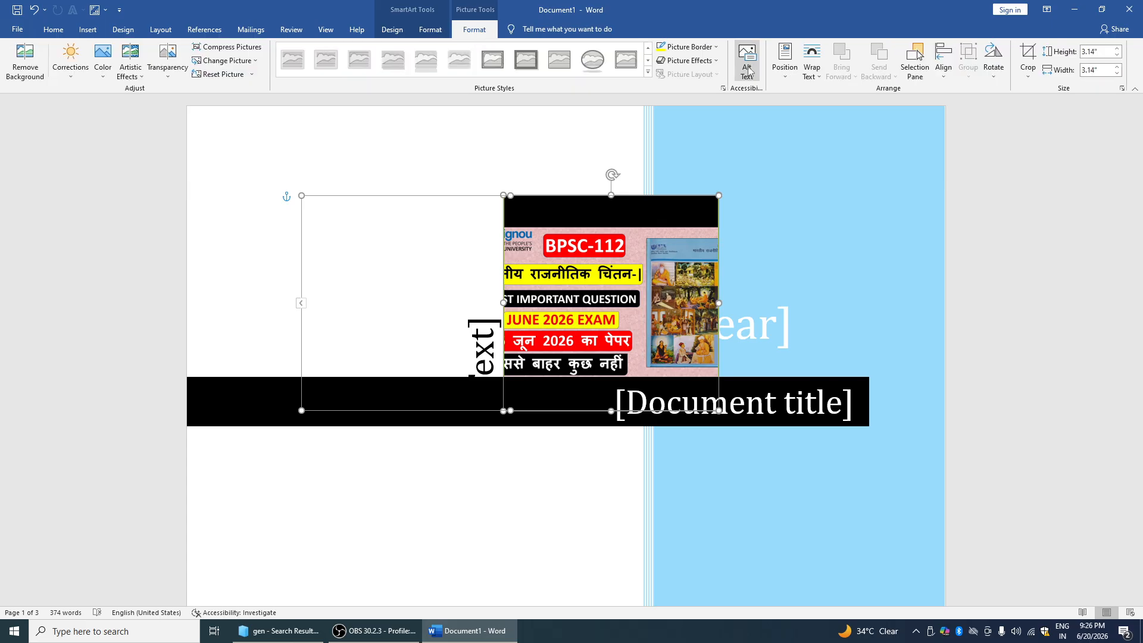
click(786, 70)
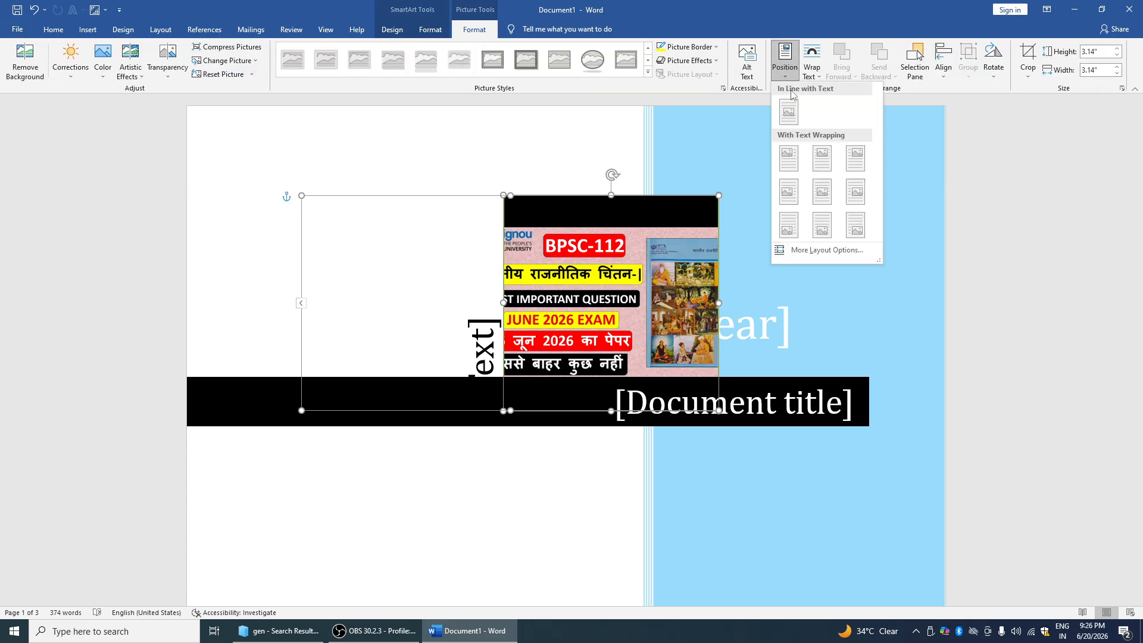
click(813, 153)
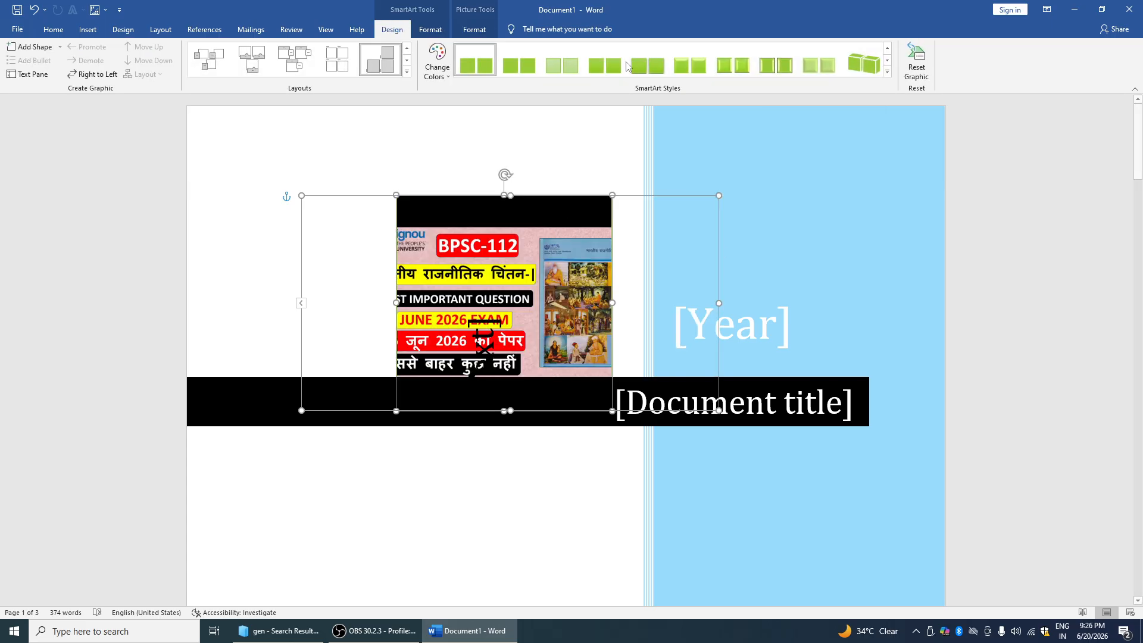
Delete the picture from the SmartArt, then undo back to the yellow-bordered oval picture
click(474, 30)
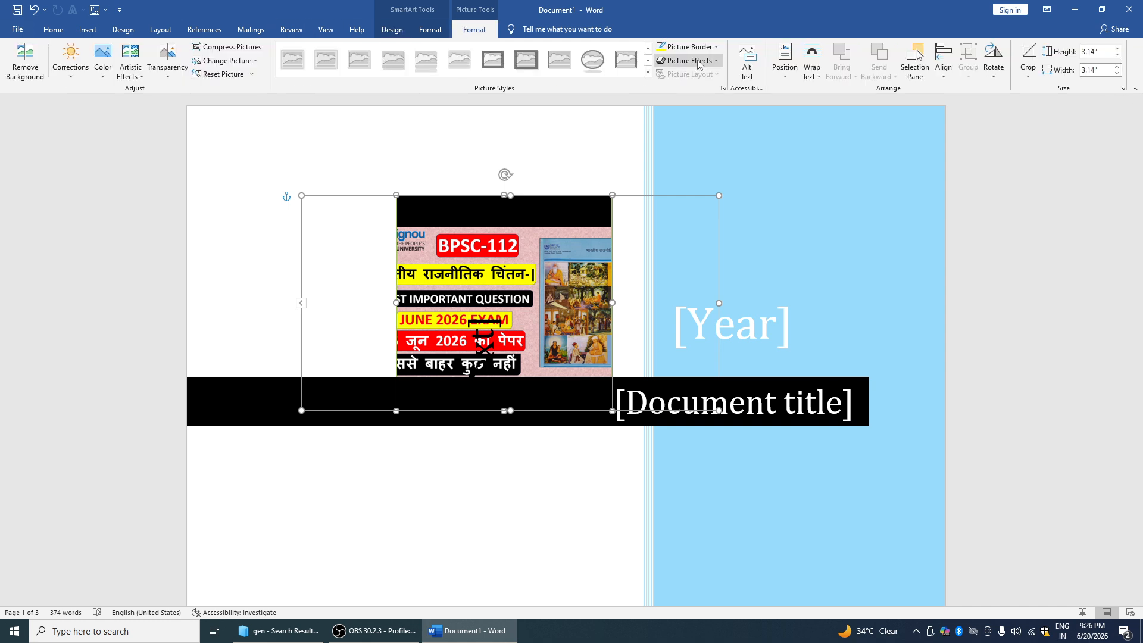
click(786, 70)
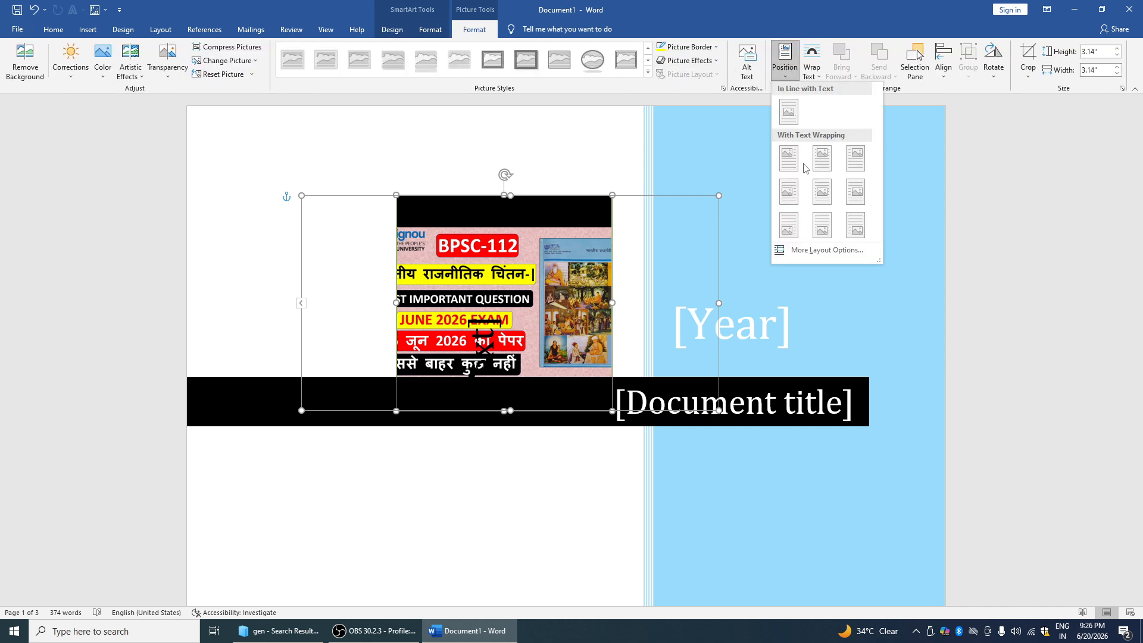
click(561, 324)
key(Delete)
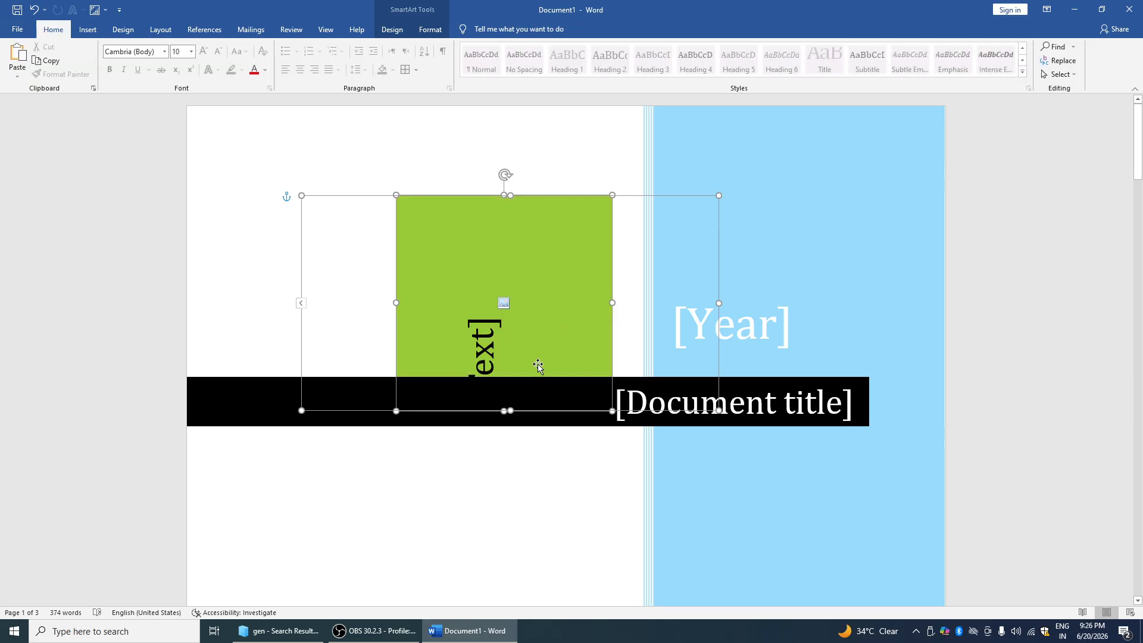
key(ctrl+z)
key(ctrl+z)
key(ctrl+z)
key(ctrl+z)
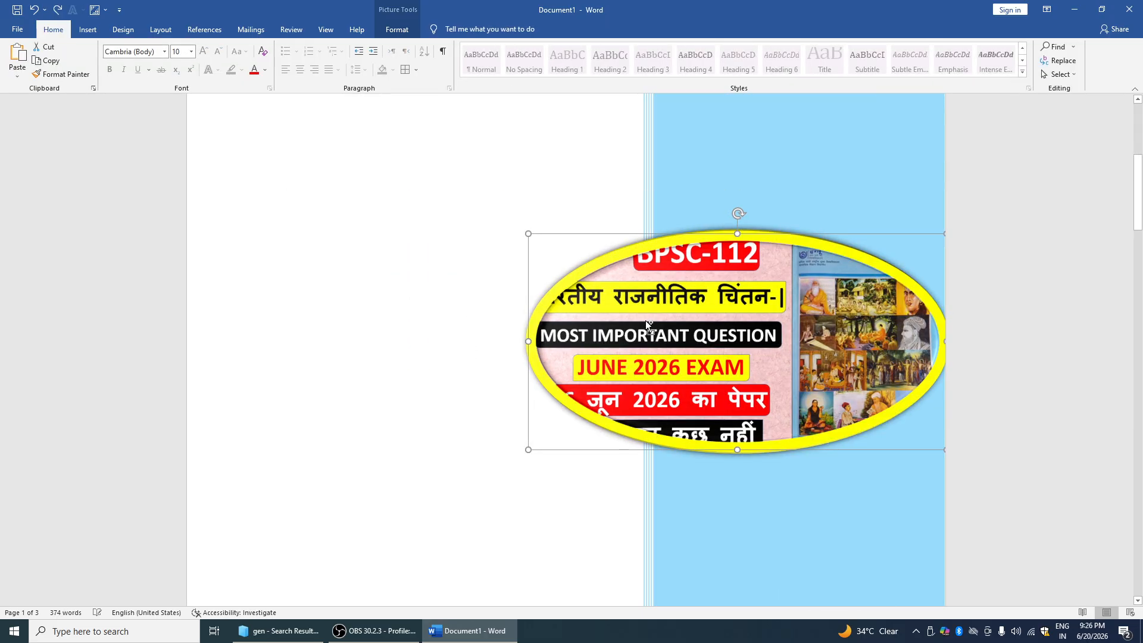
Place the oval picture at the page's top-left position preset
click(397, 29)
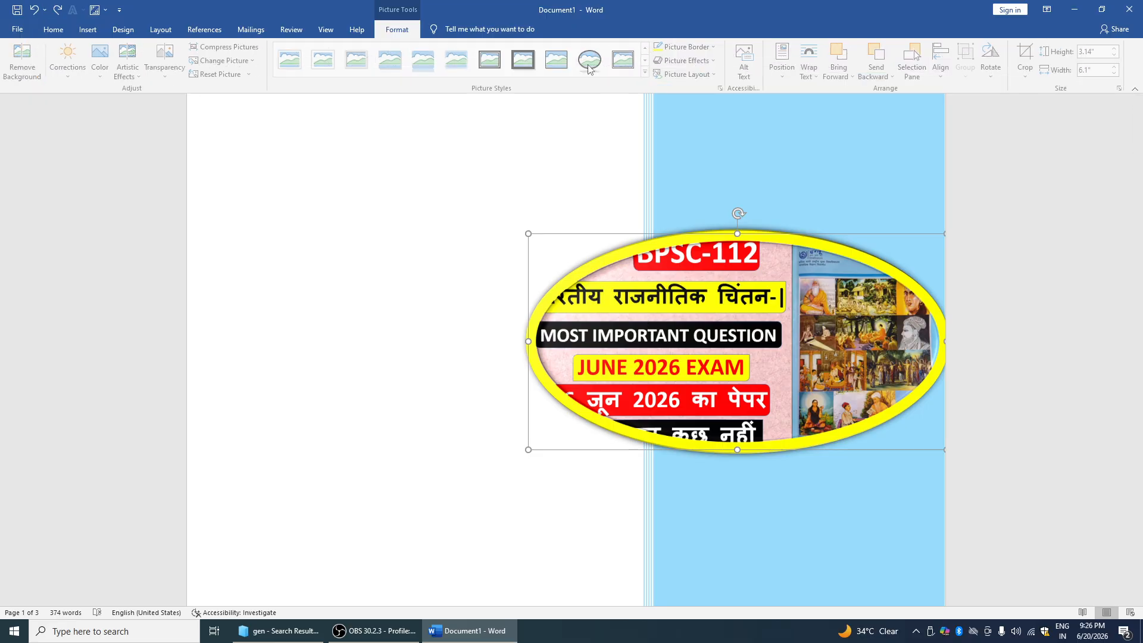
click(785, 66)
click(791, 159)
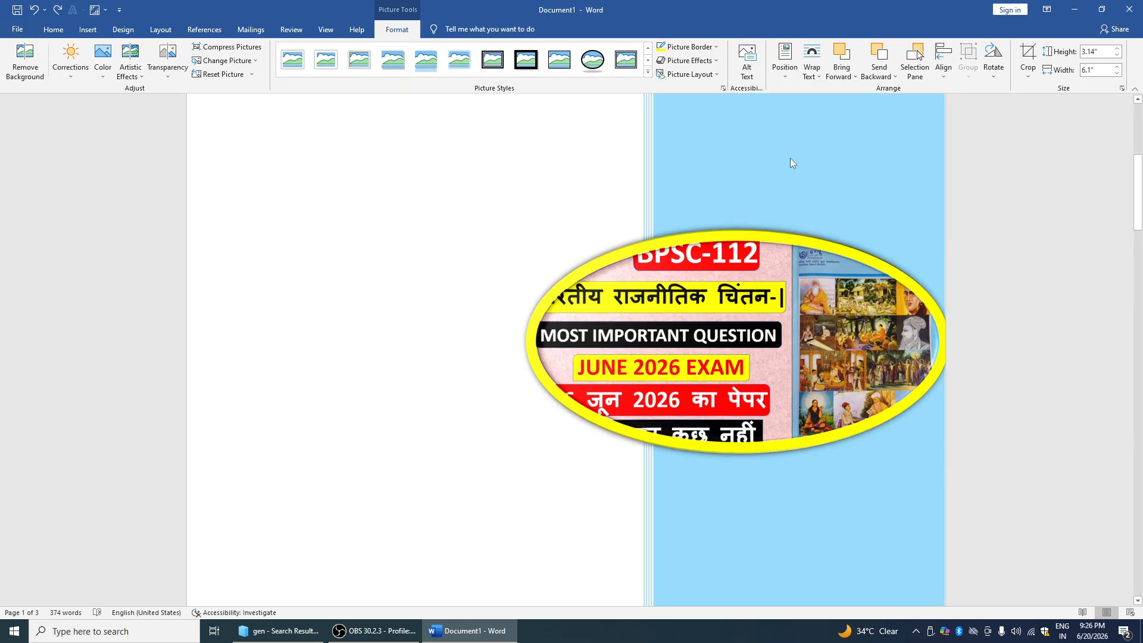
scroll(562, 203, up, 4)
scroll(565, 199, up, 2)
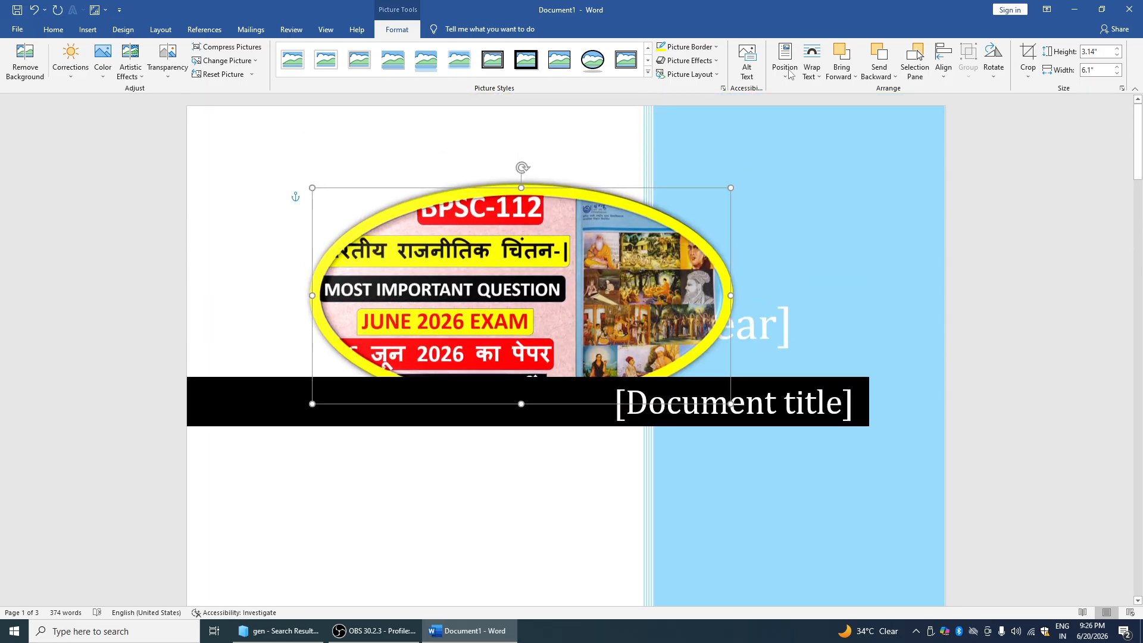
Wrap the picture In Front of Text, drag it over the black title banner, and select the banner
click(812, 60)
click(674, 268)
click(819, 81)
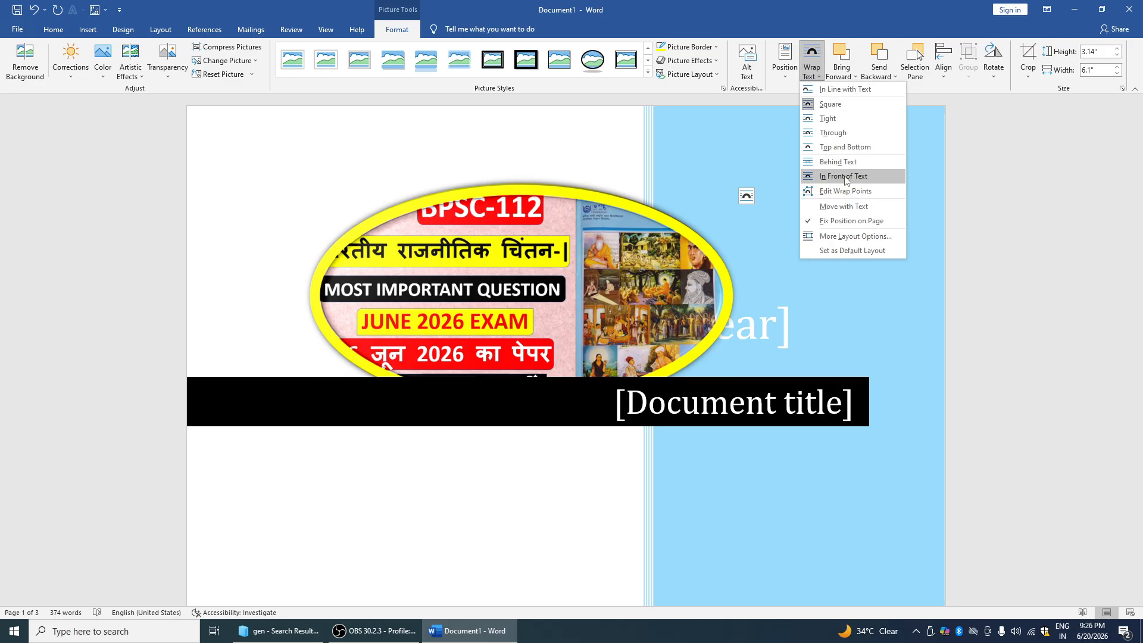
click(846, 177)
drag(660, 266, 712, 355)
click(856, 77)
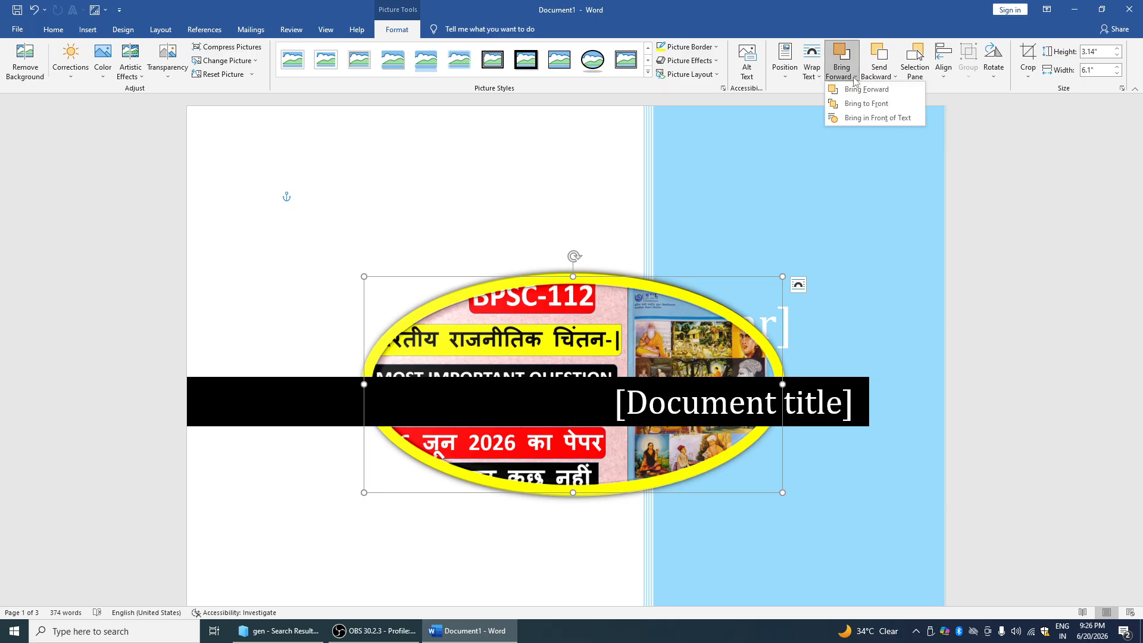
click(853, 122)
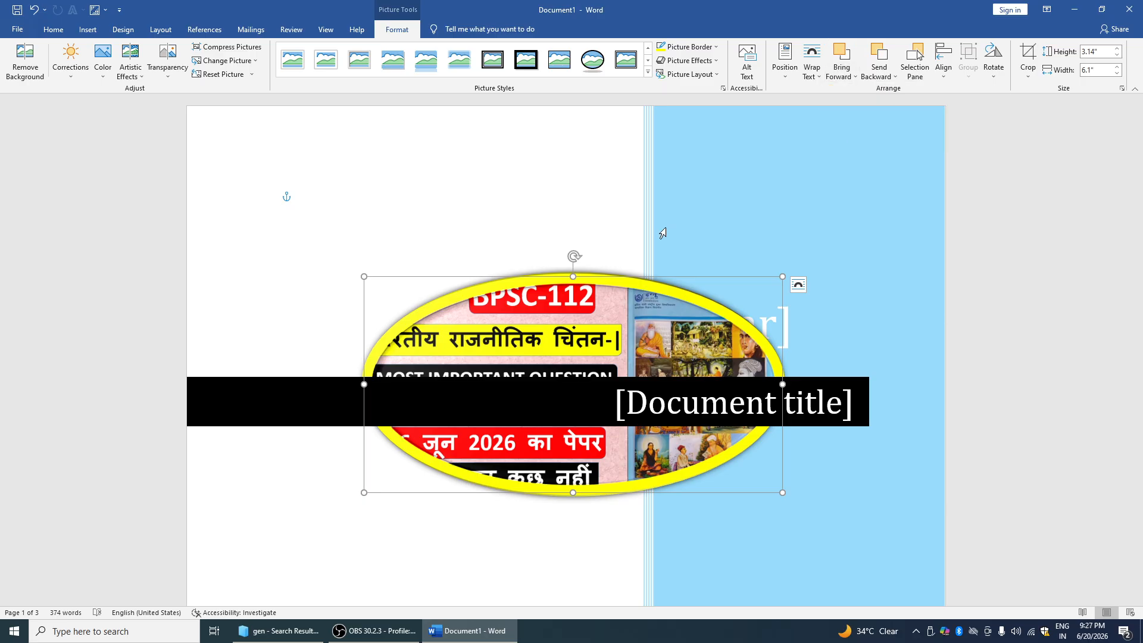
click(582, 399)
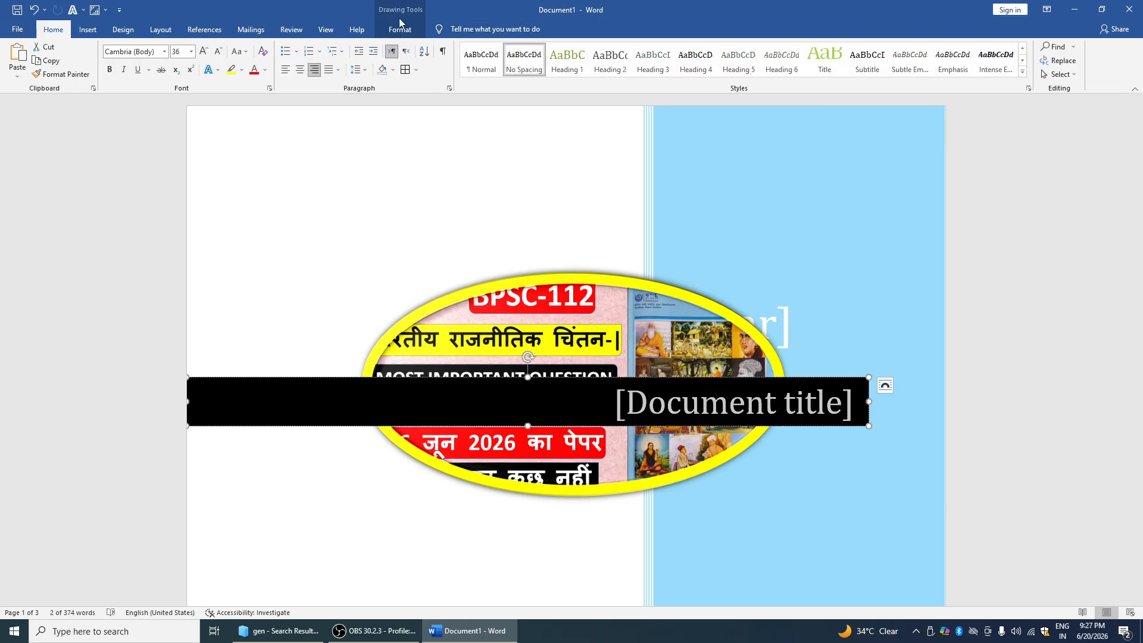
Send the black title banner backward behind the oval picture
click(400, 29)
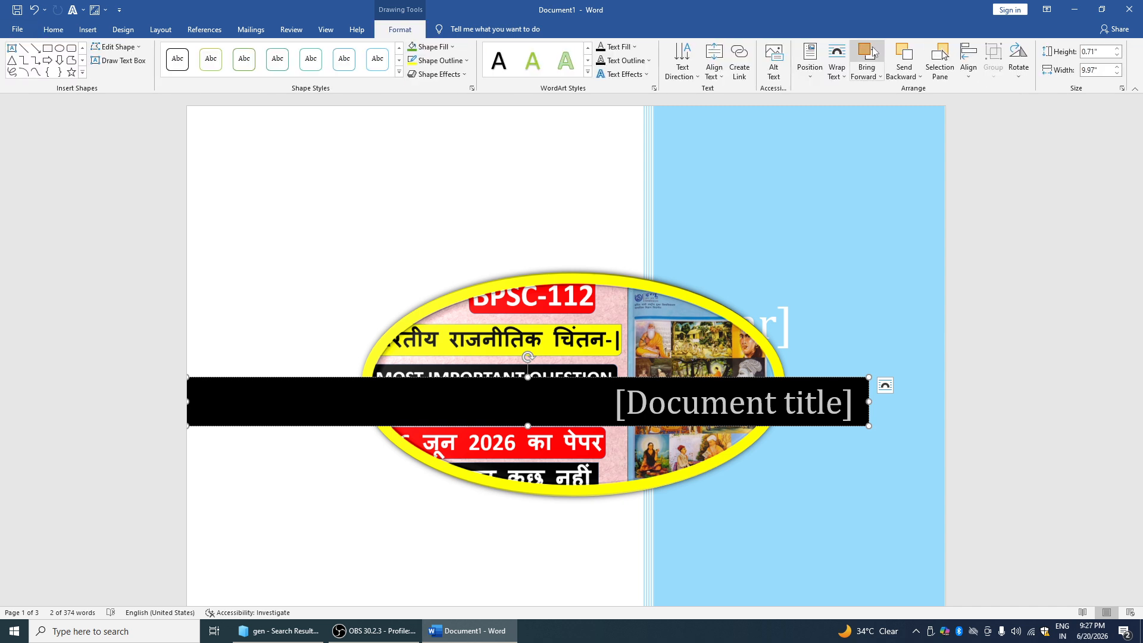
click(921, 77)
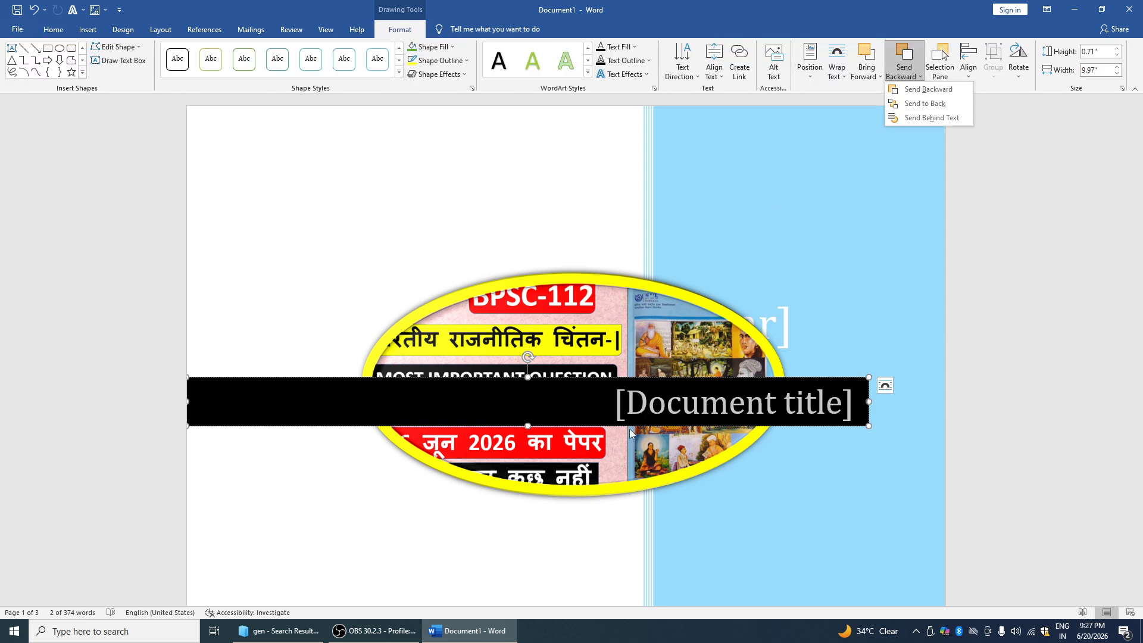
click(920, 89)
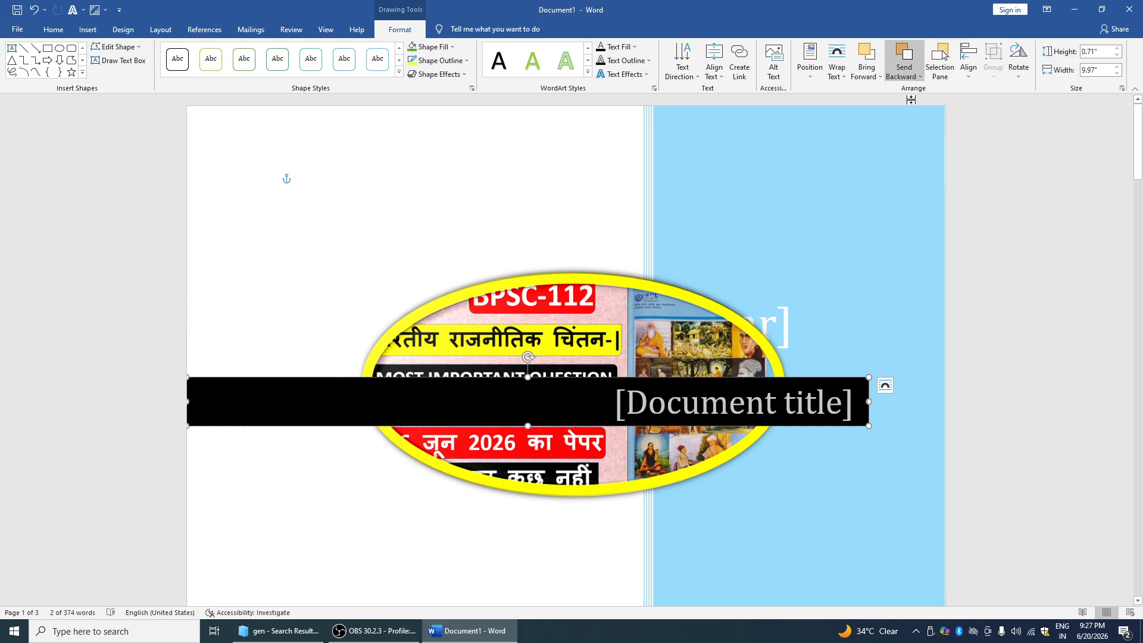
click(880, 76)
click(881, 109)
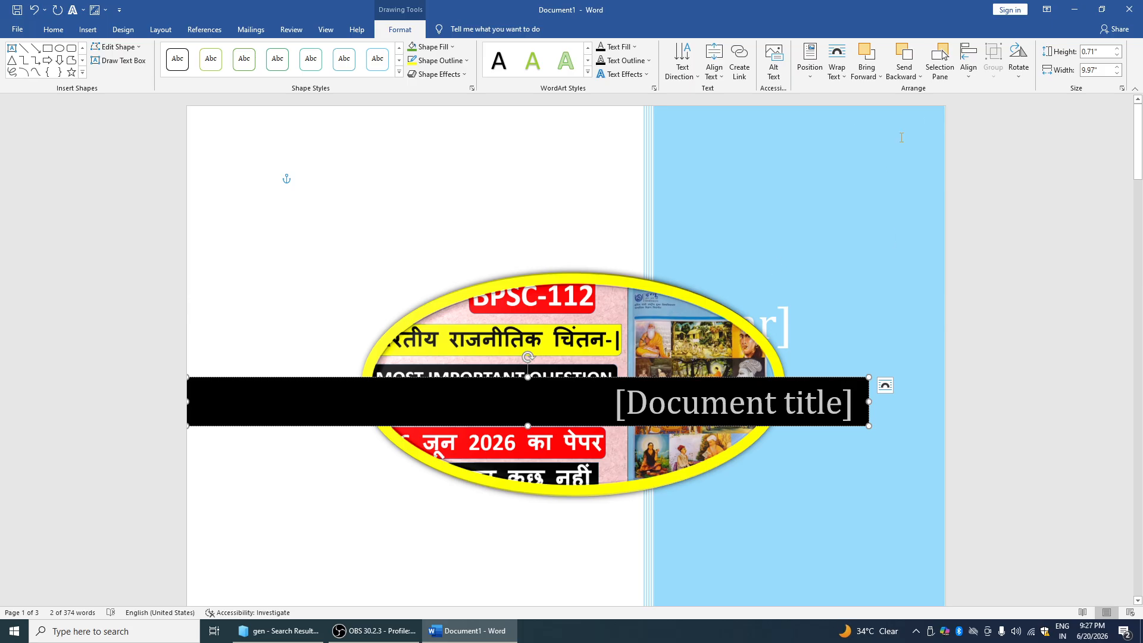
Align the title banner to the page top and flip it vertically
click(969, 63)
click(974, 134)
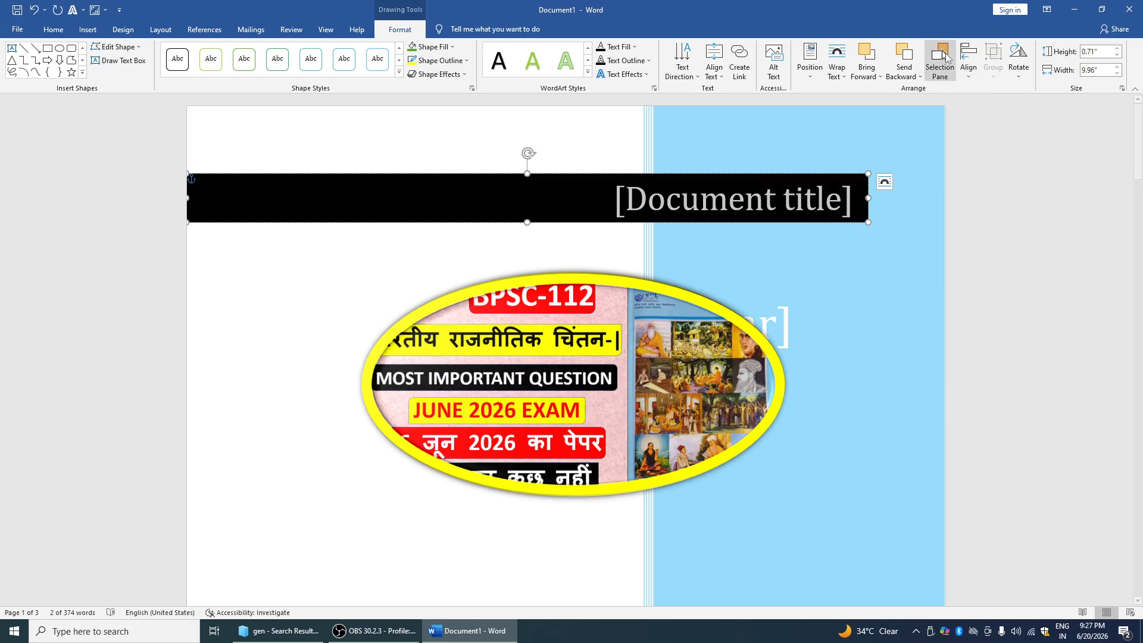
click(1017, 76)
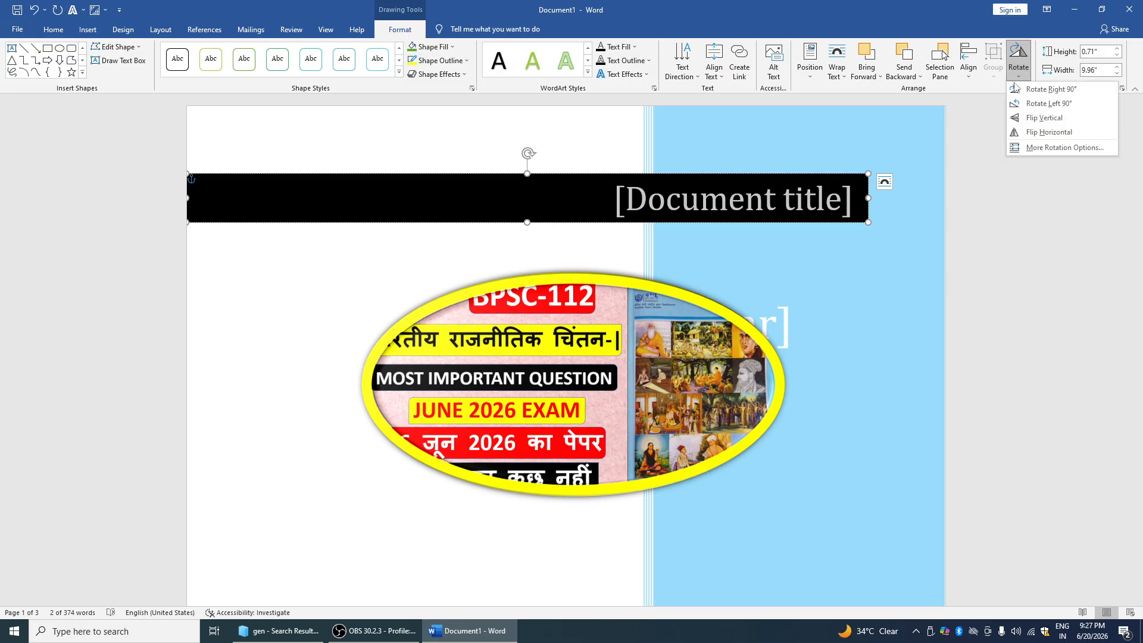
click(1022, 121)
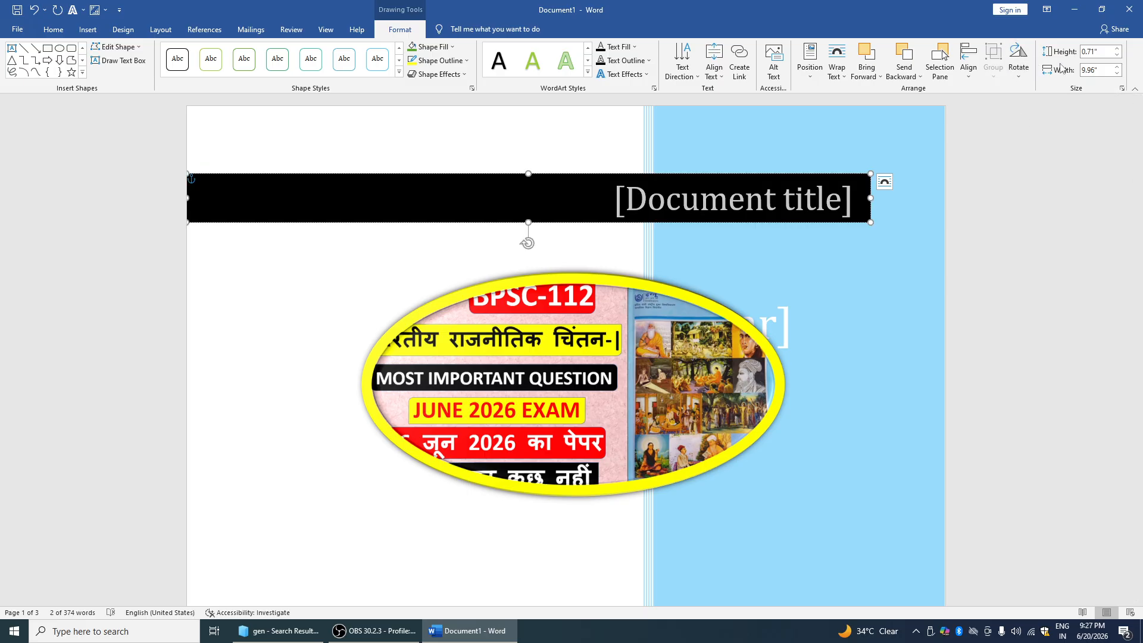
Shrink the title banner's height to 0.4", then select the [Year] placeholder
click(1117, 48)
click(1117, 56)
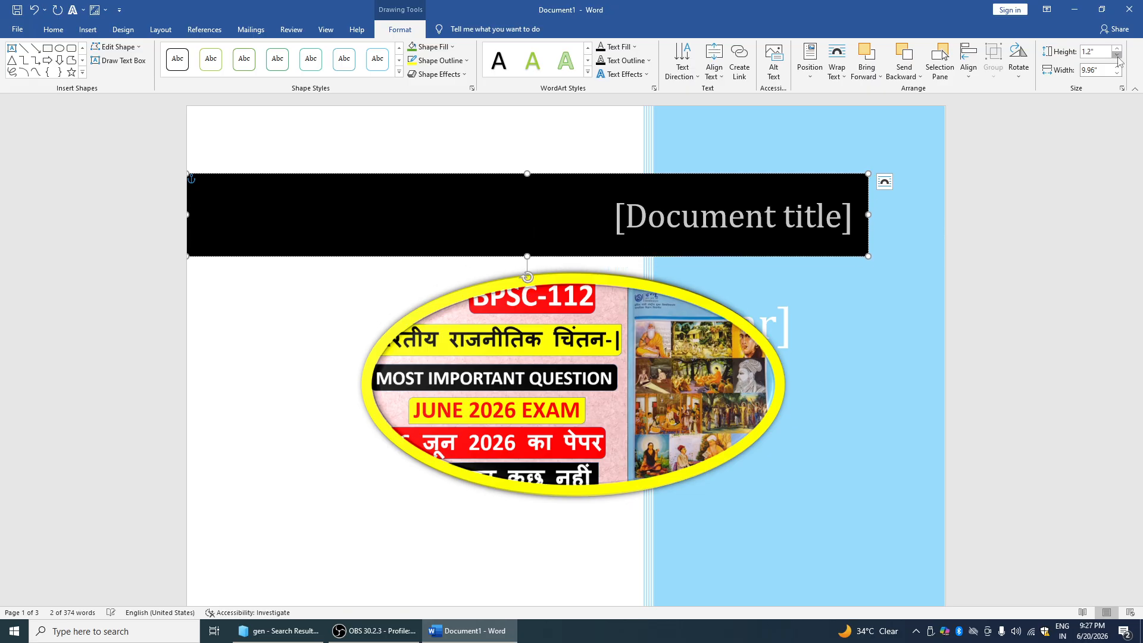
click(1117, 56)
click(1117, 55)
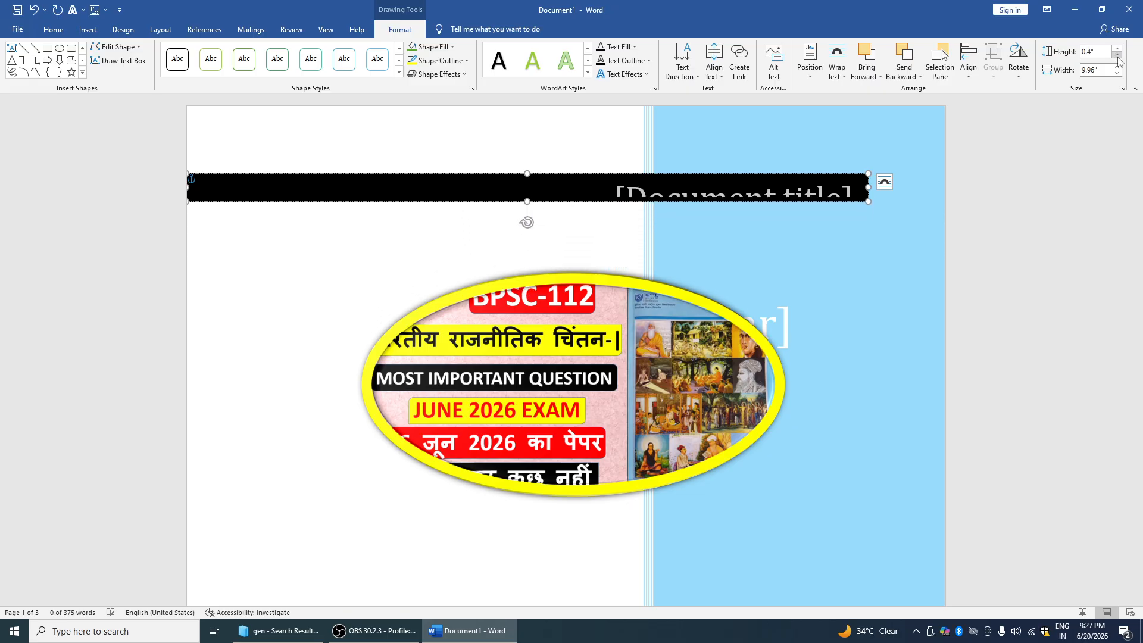
click(813, 127)
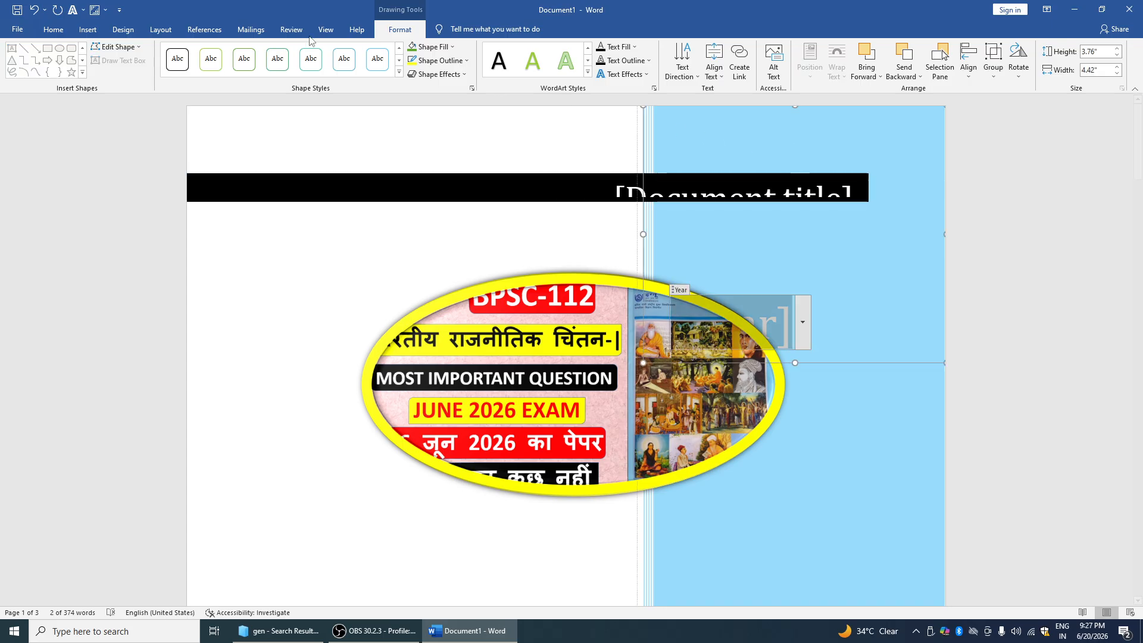
click(55, 30)
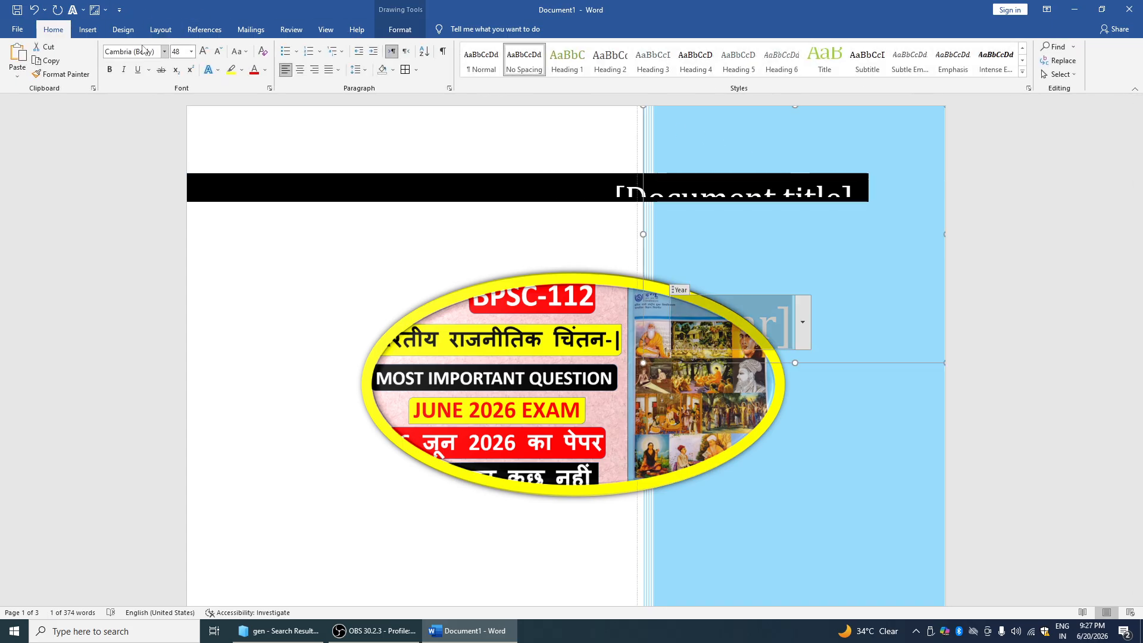
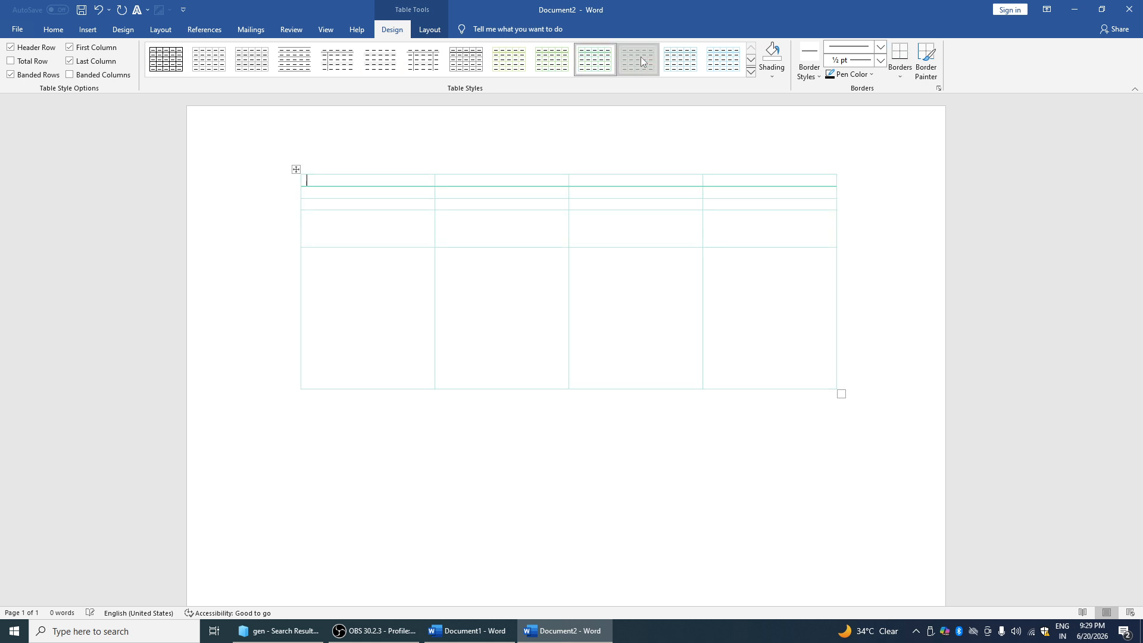
Shade the first header cell with the green standard colour
click(768, 75)
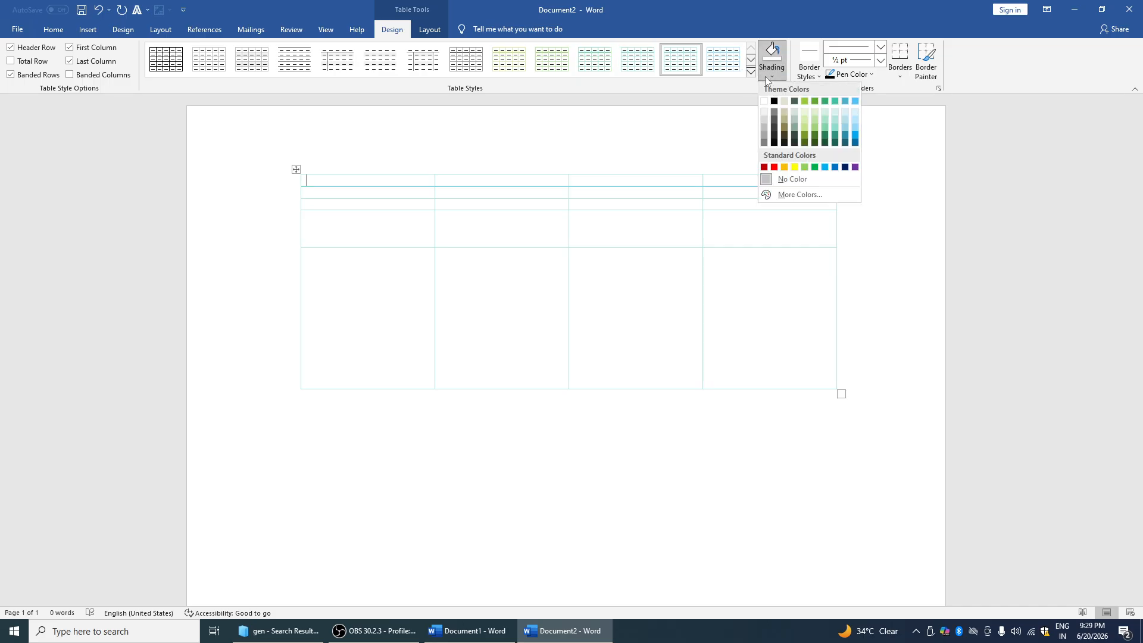
click(814, 168)
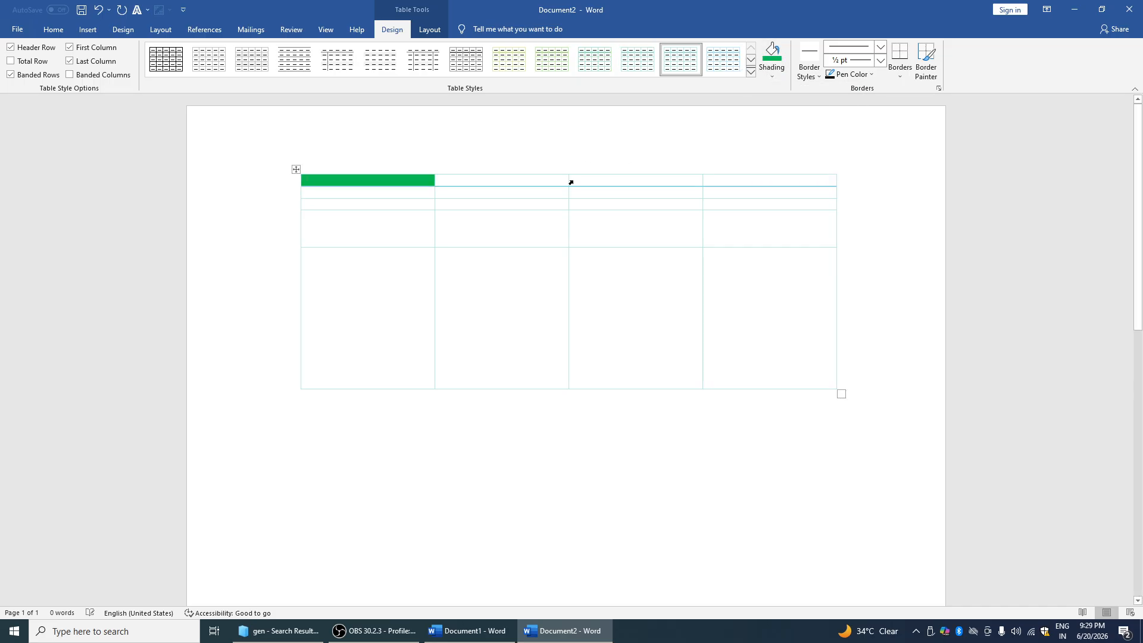
click(572, 181)
Select the table, reopen the shading colours without changing anything, and select cells in columns 3–4
click(516, 180)
key(ctrl+a)
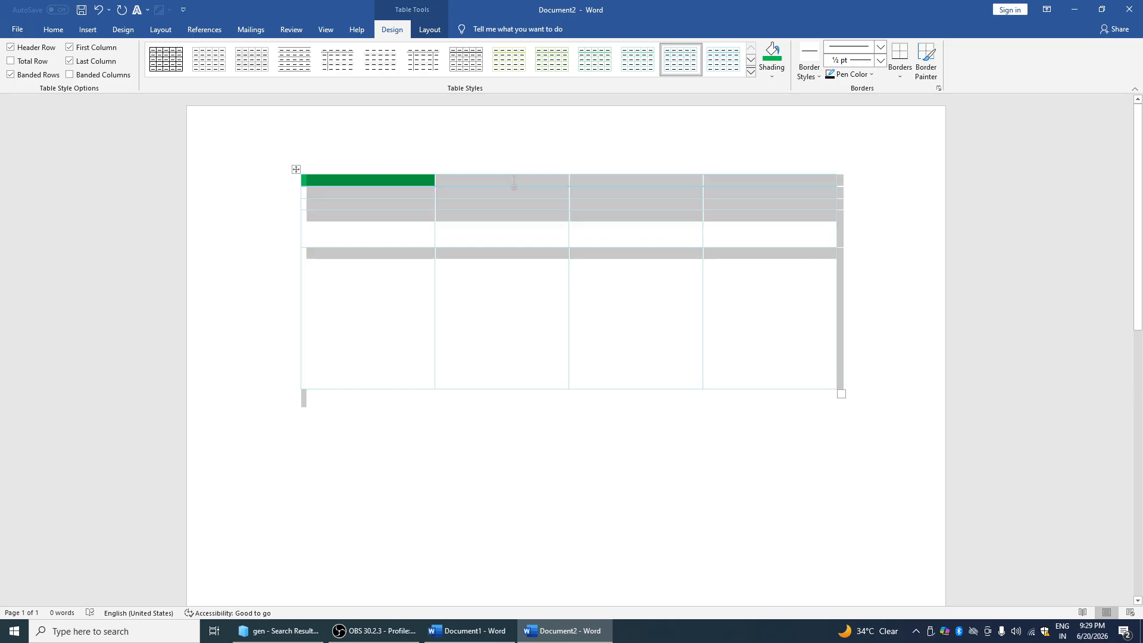
click(438, 193)
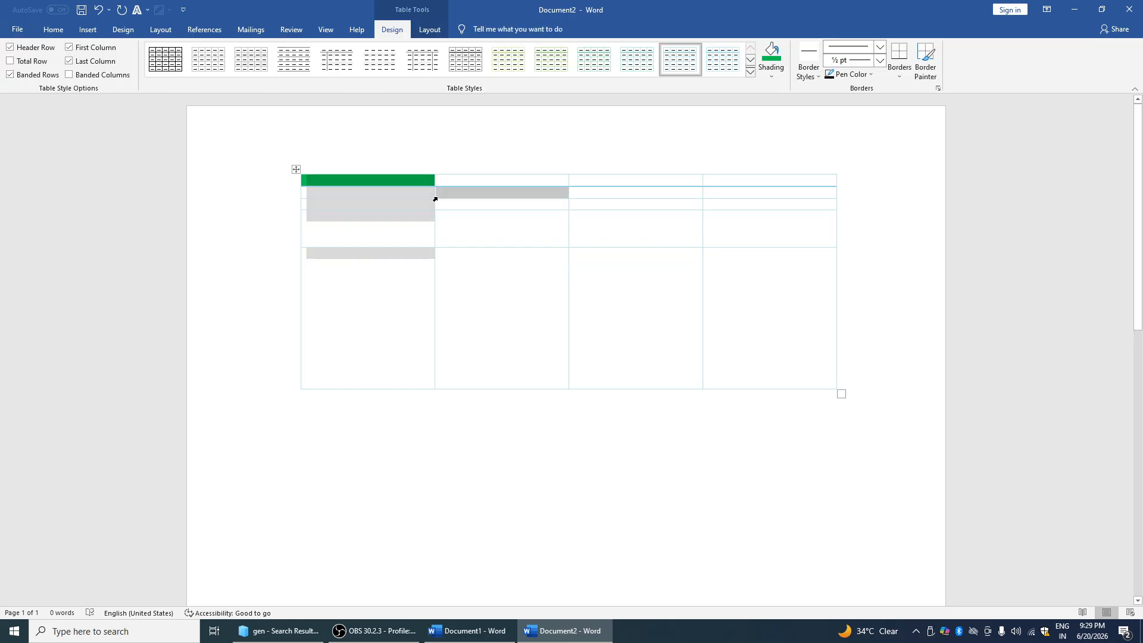
click(772, 76)
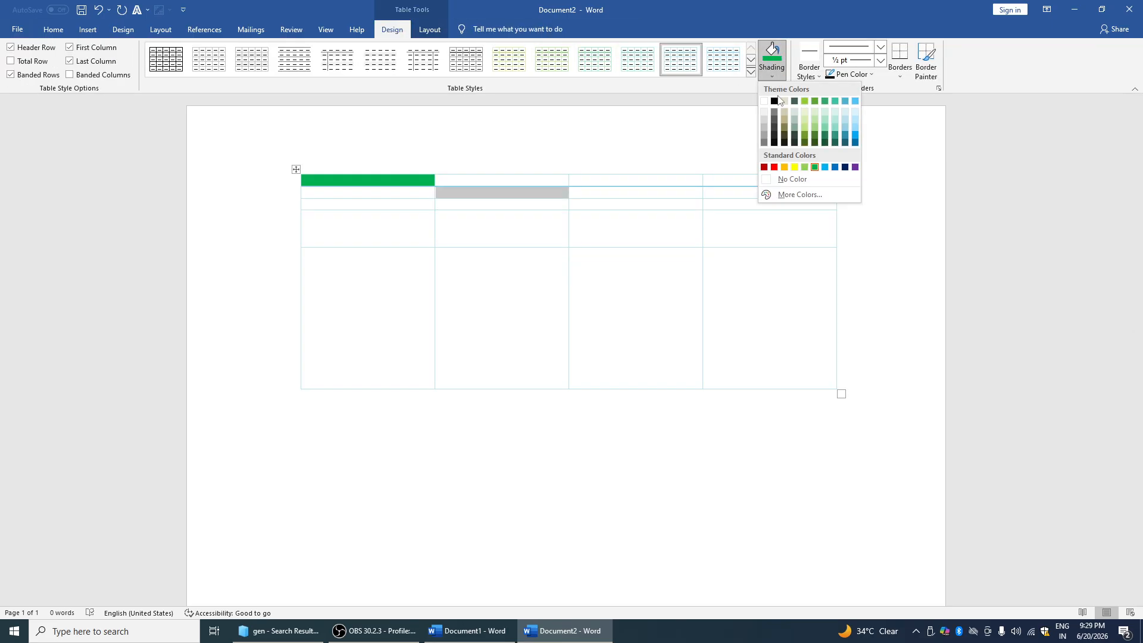
click(752, 112)
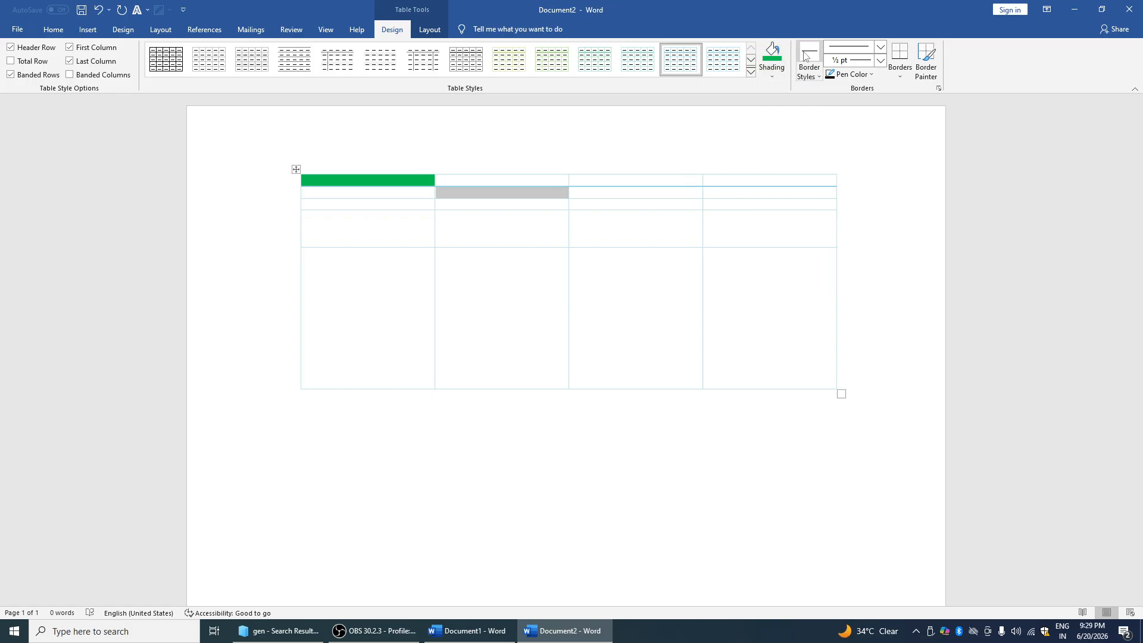
drag(717, 187, 725, 181)
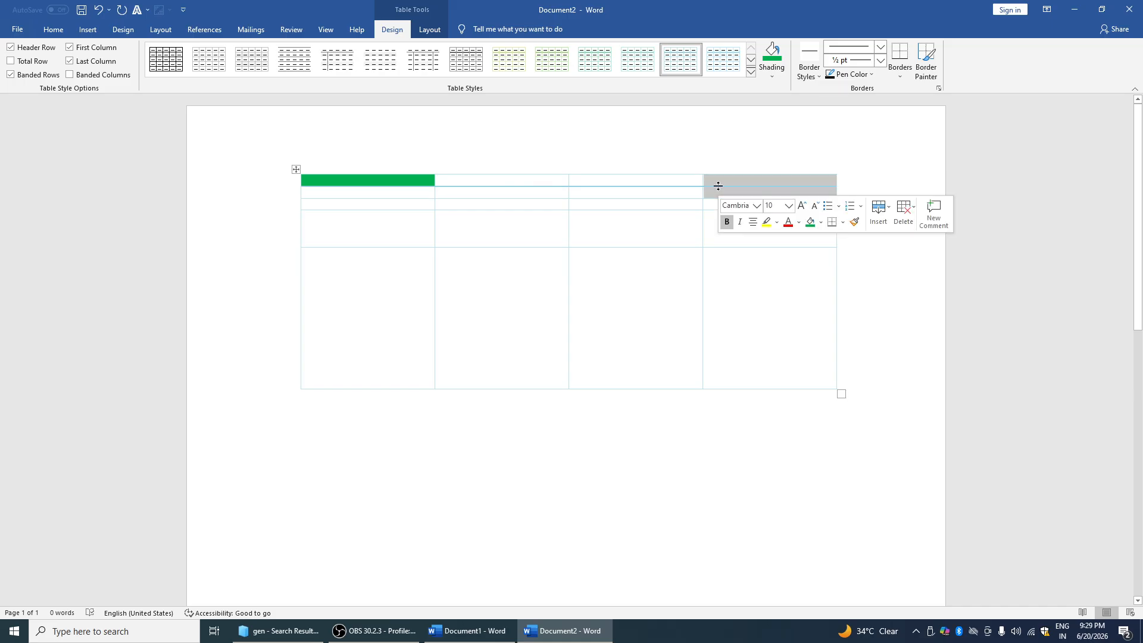
click(651, 242)
Paint a thick 3 pt black border on the top-right cell
click(870, 75)
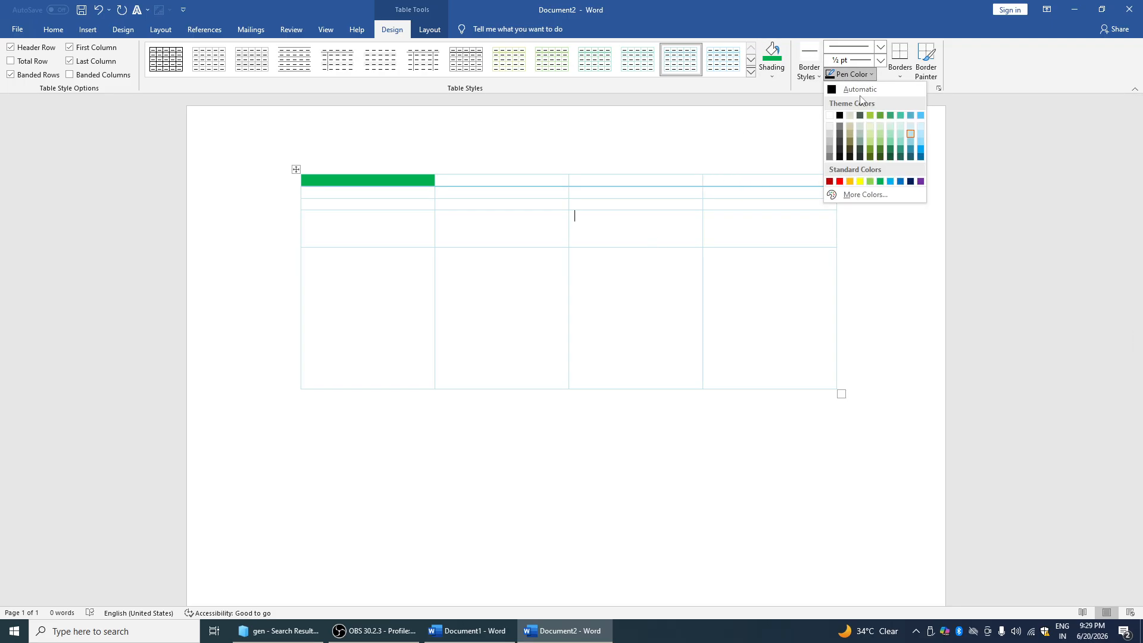
click(840, 116)
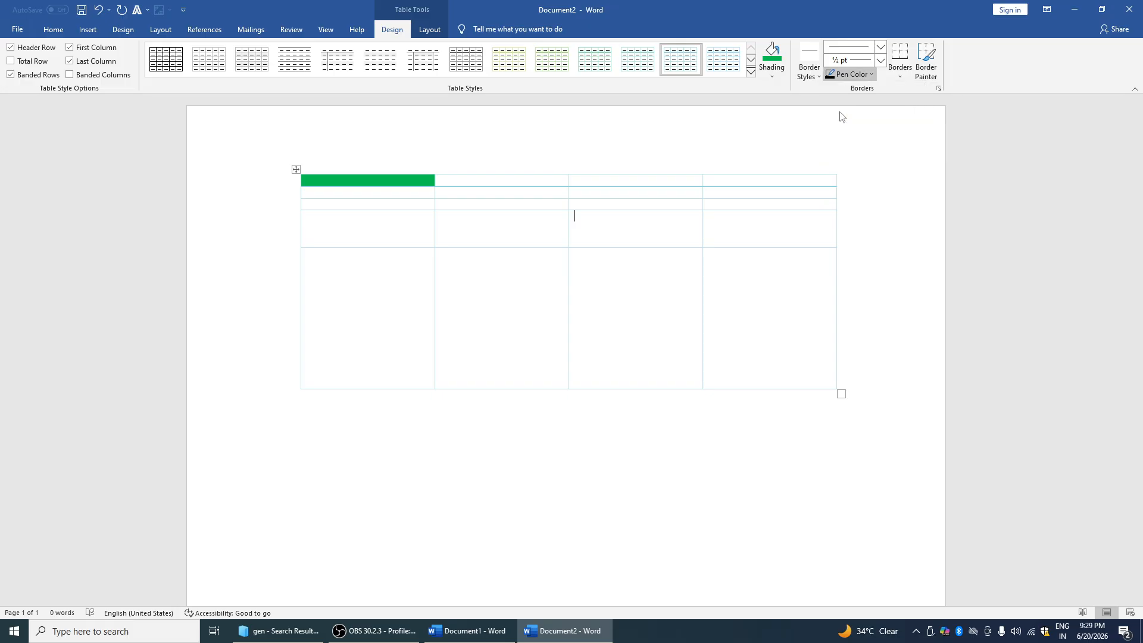
click(880, 47)
click(852, 217)
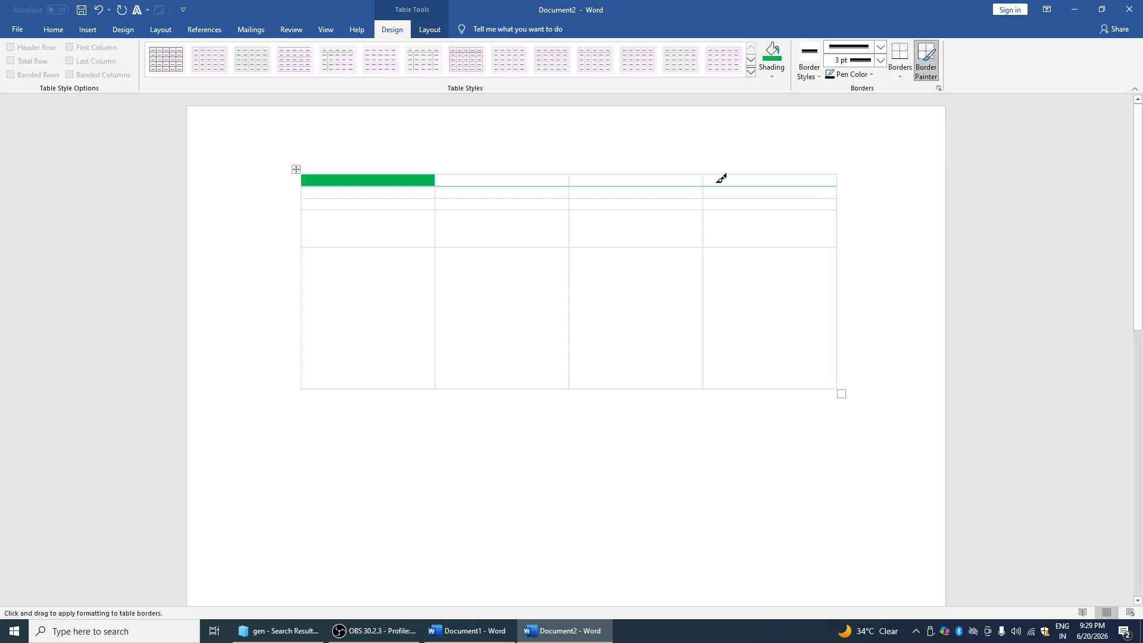
click(718, 185)
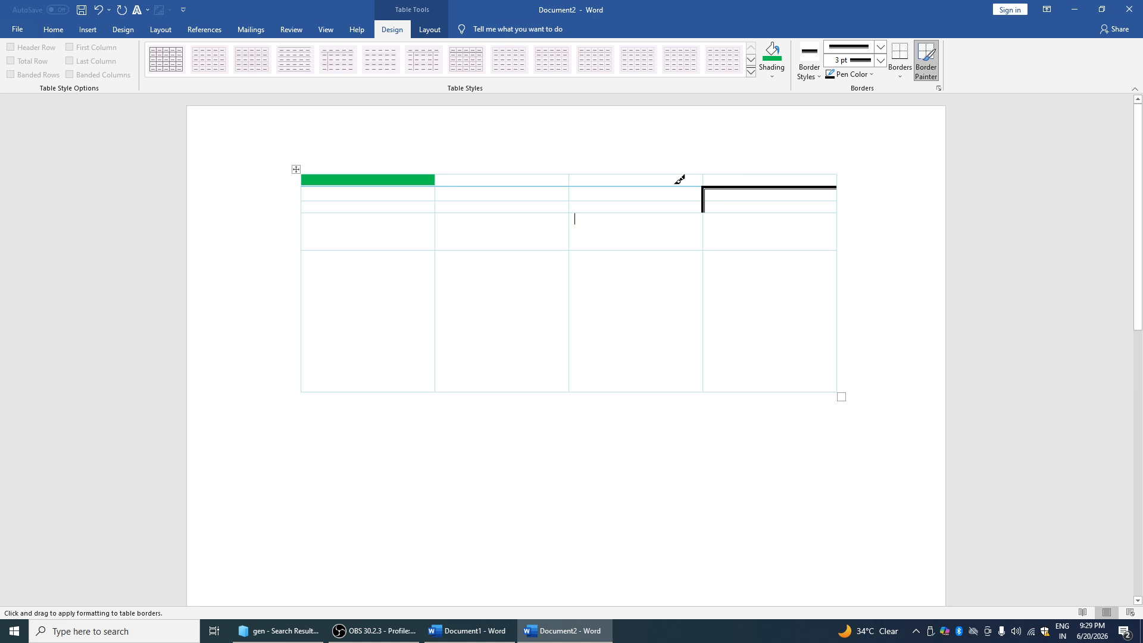
Give the cell and column 2 light-green borders on all sides
click(857, 74)
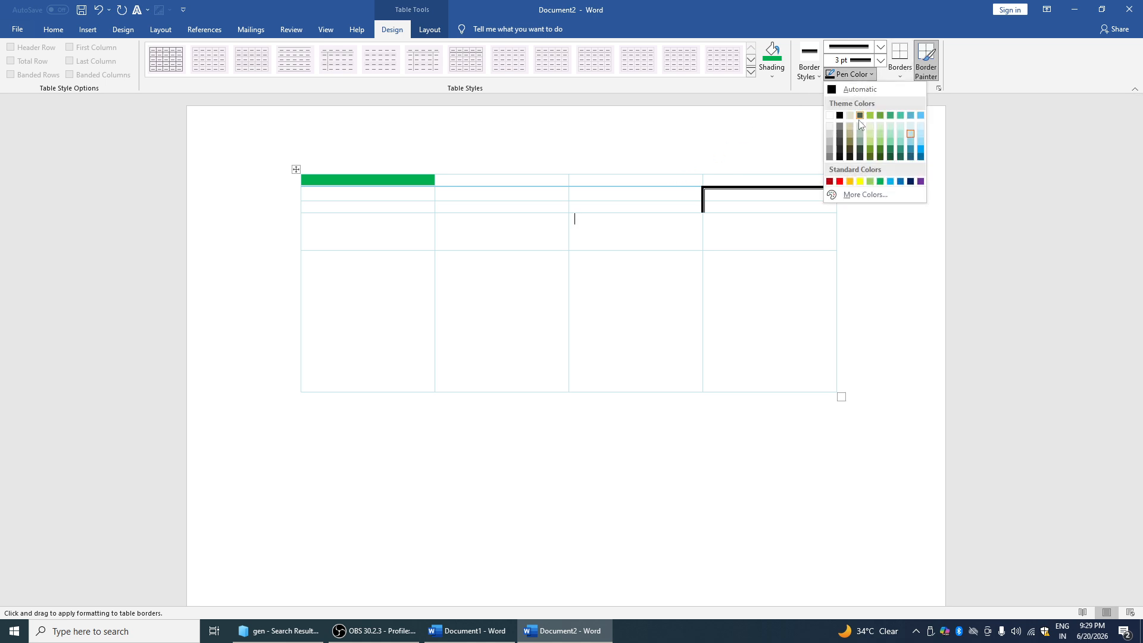
click(870, 127)
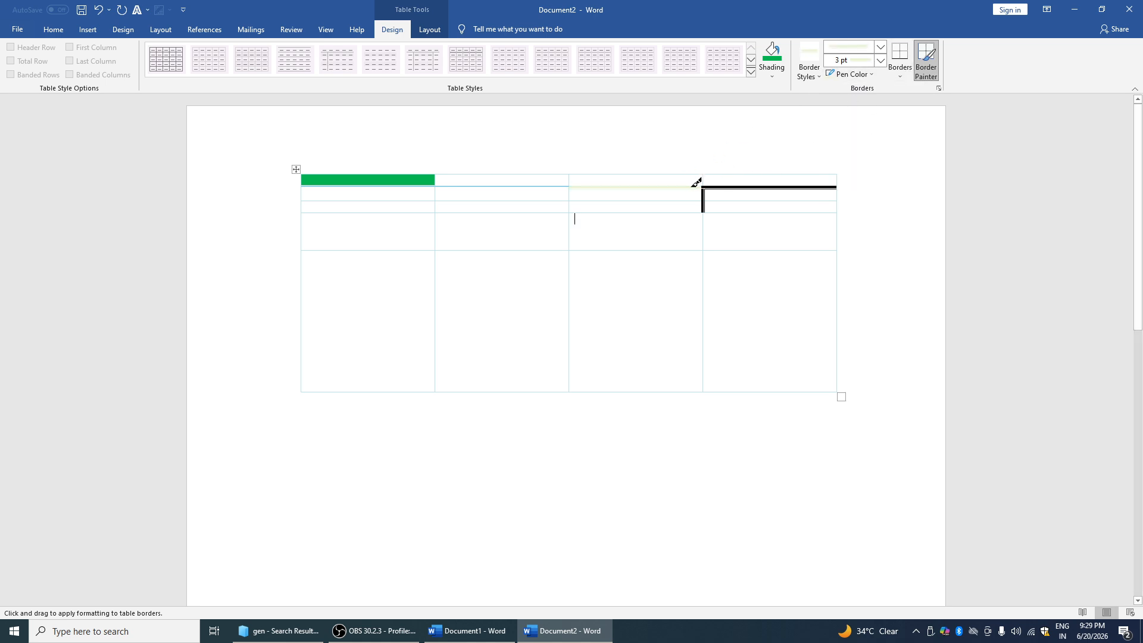
click(900, 63)
click(900, 161)
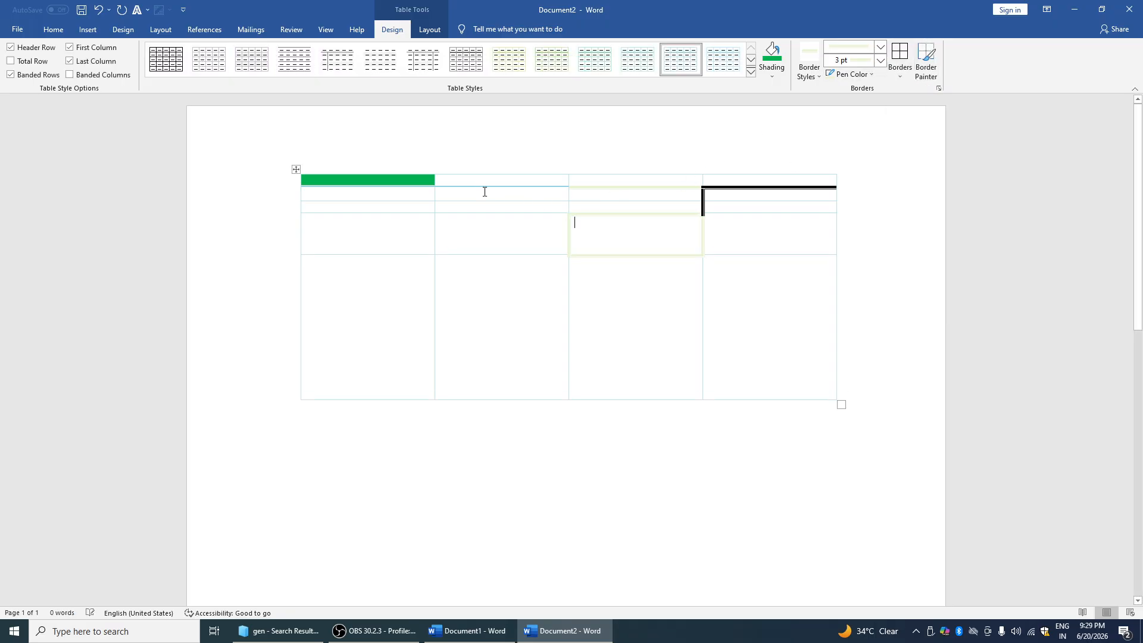
click(467, 169)
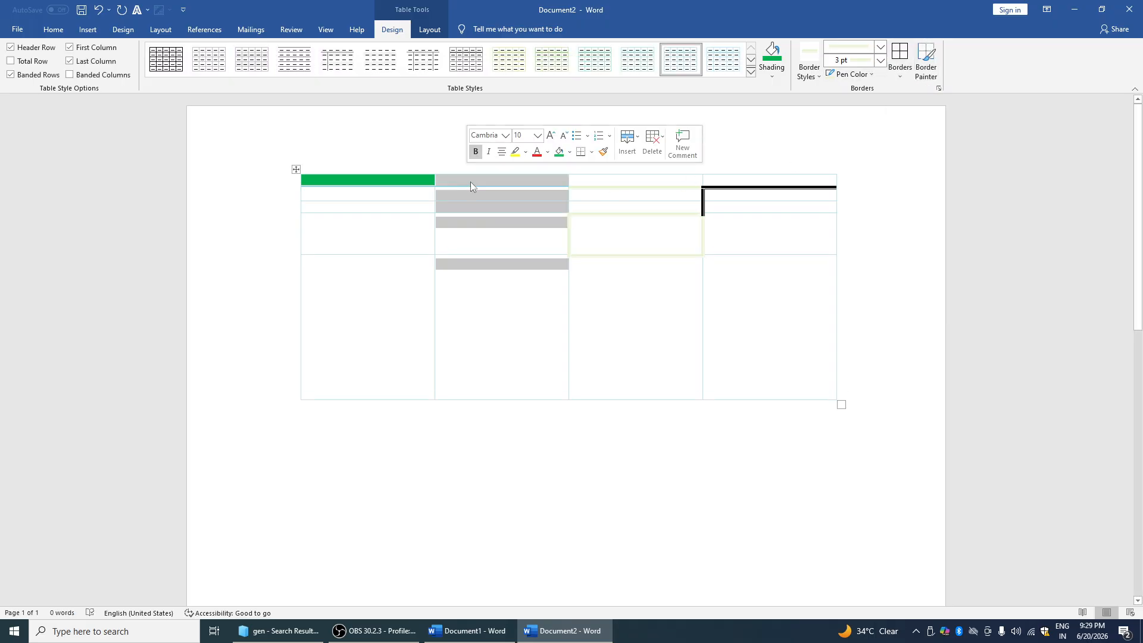
click(901, 75)
click(905, 161)
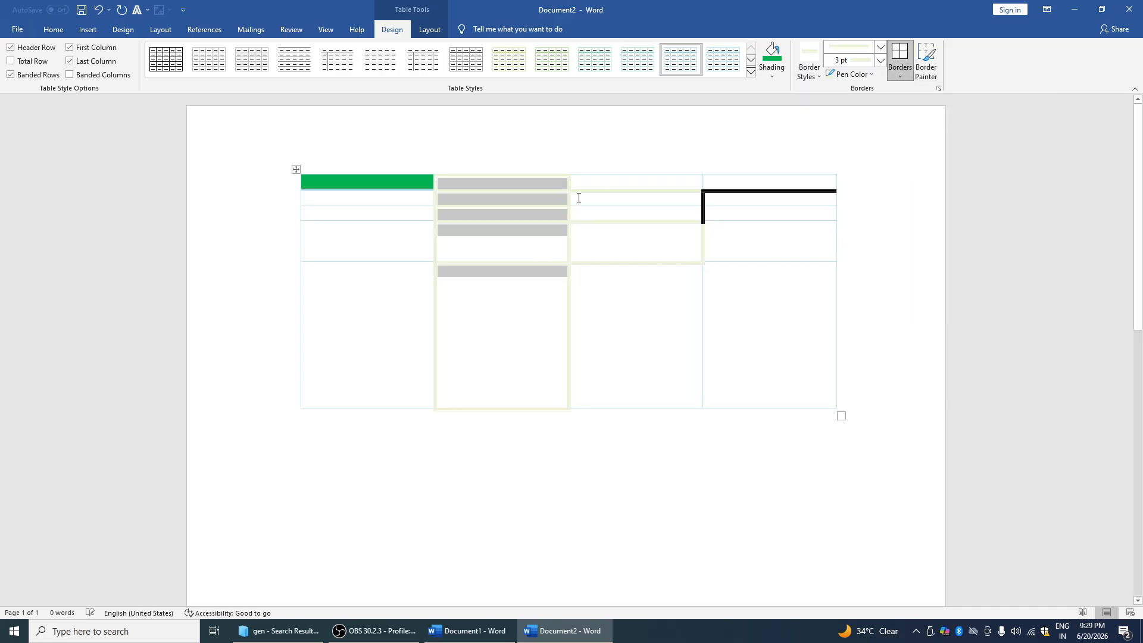
Draw an extra partition across the table freehand
click(900, 76)
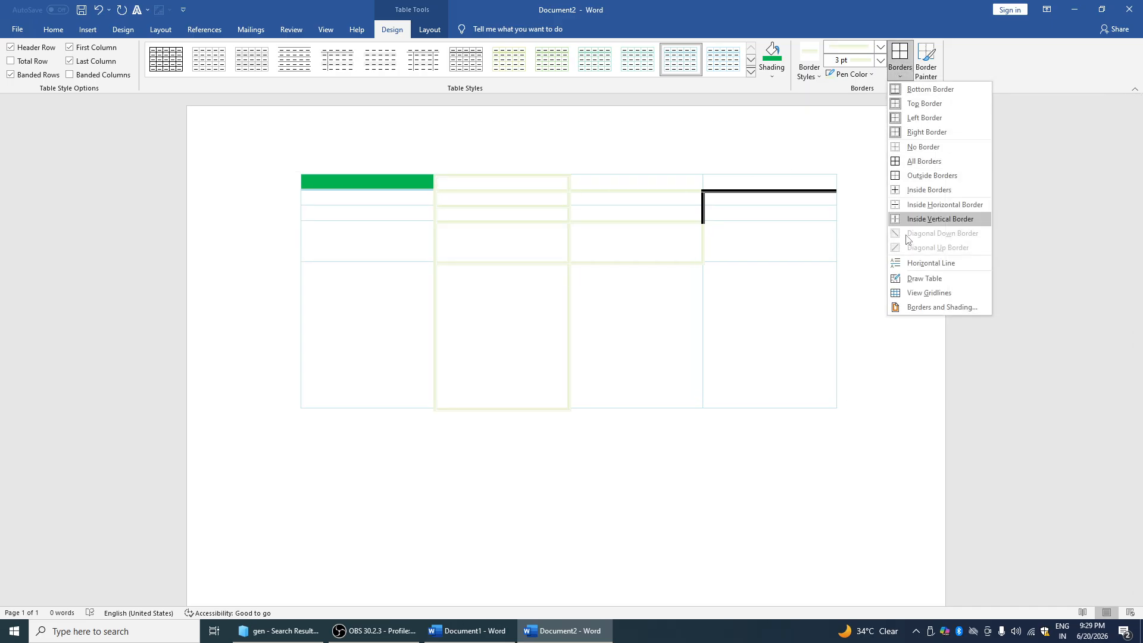
click(908, 273)
drag(494, 145, 727, 301)
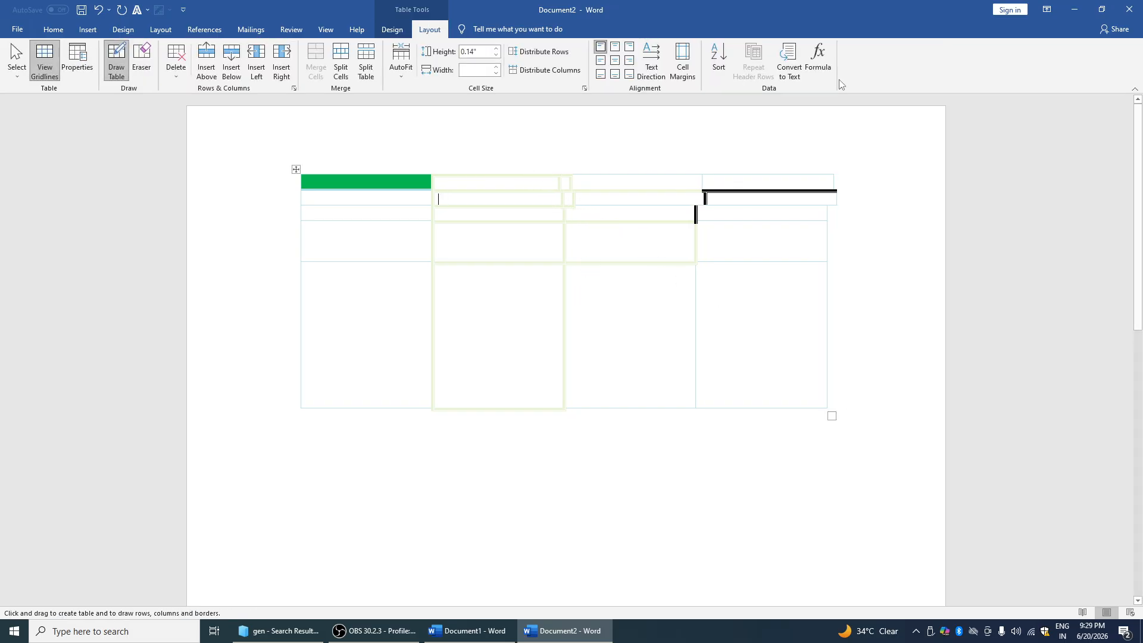
Switch Border Painter off again and toggle the table gridlines display
click(88, 29)
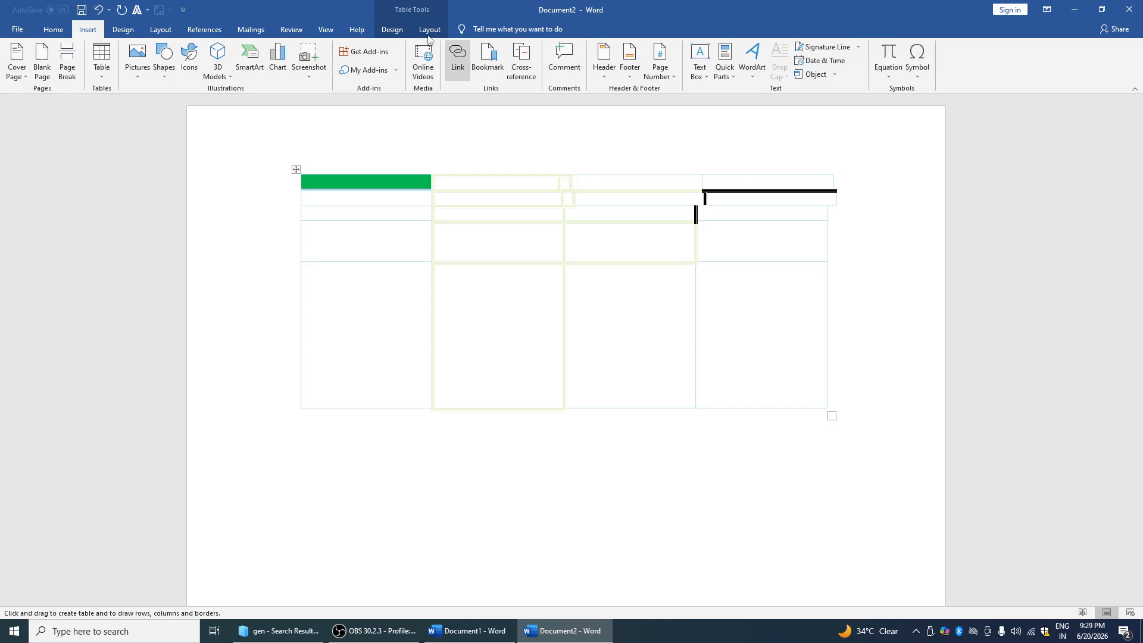
click(393, 29)
click(926, 62)
key(Escape)
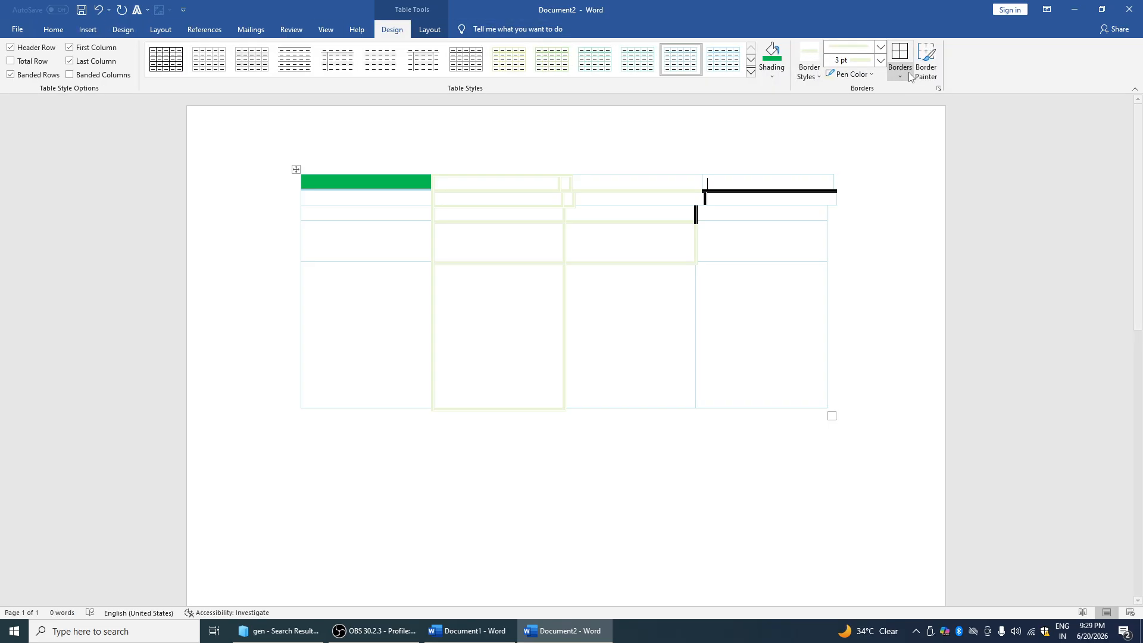
click(430, 29)
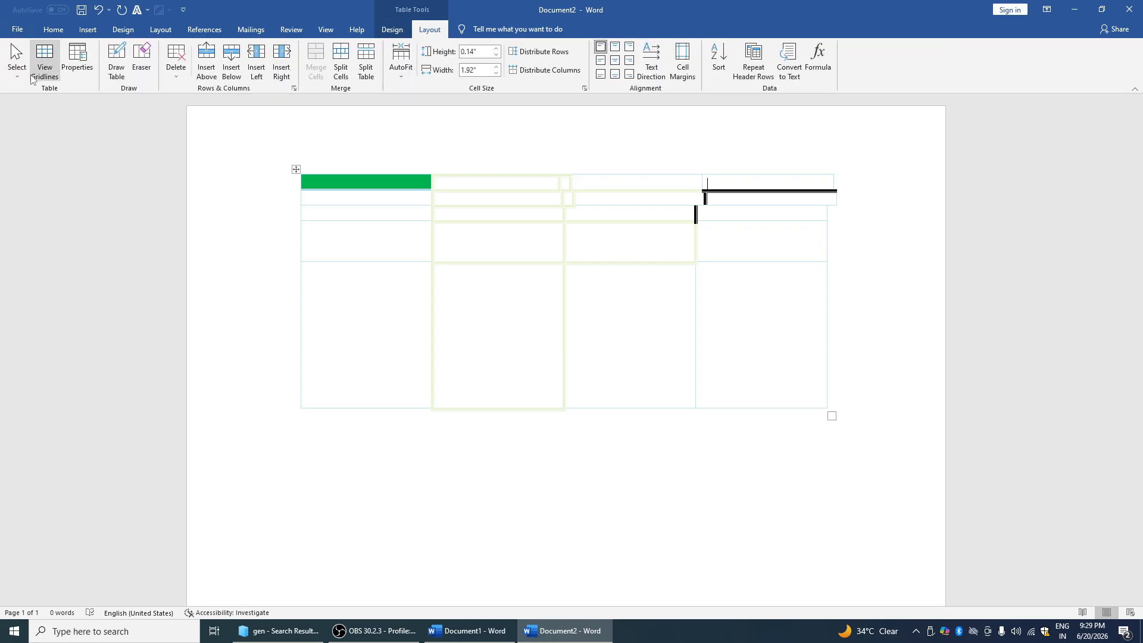
click(53, 62)
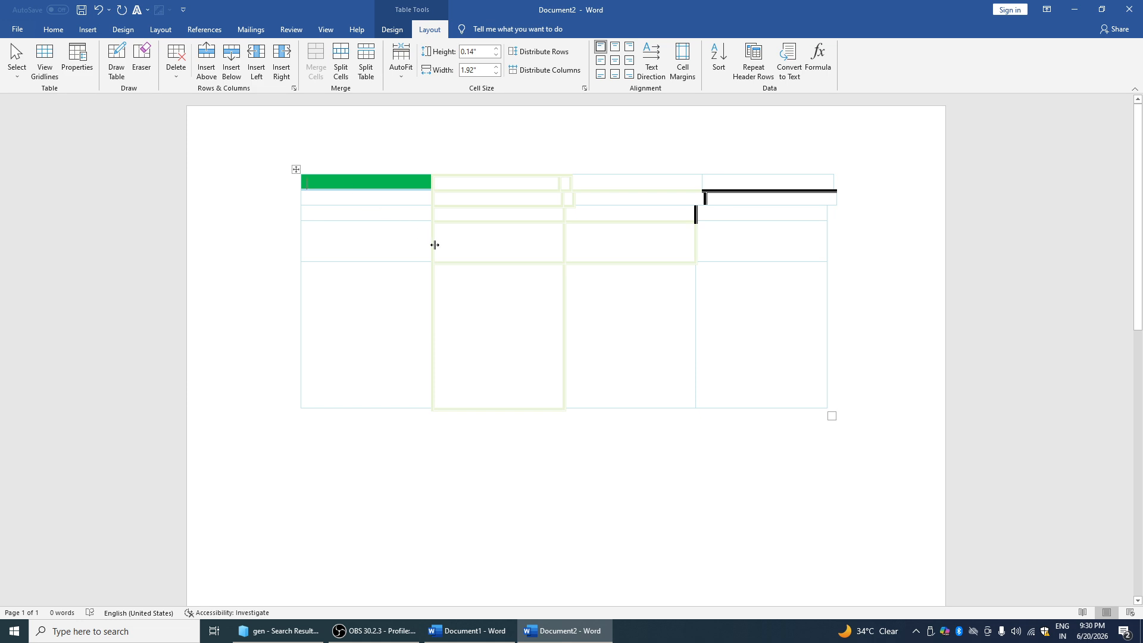
Center the table on the page with right-to-left direction in Table Properties
click(79, 66)
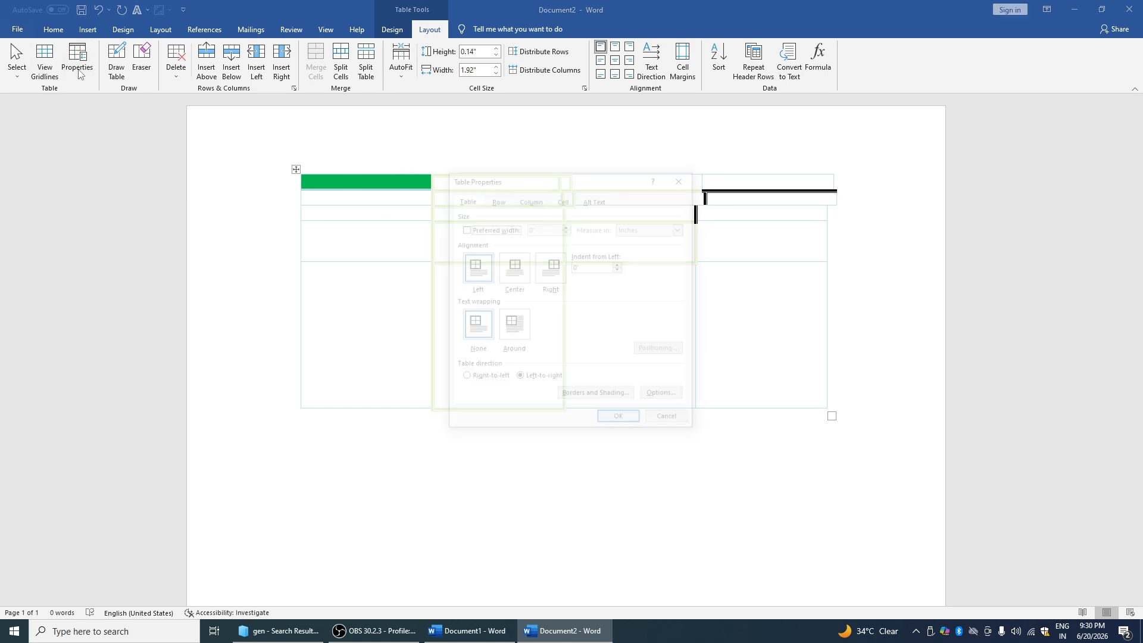
click(515, 269)
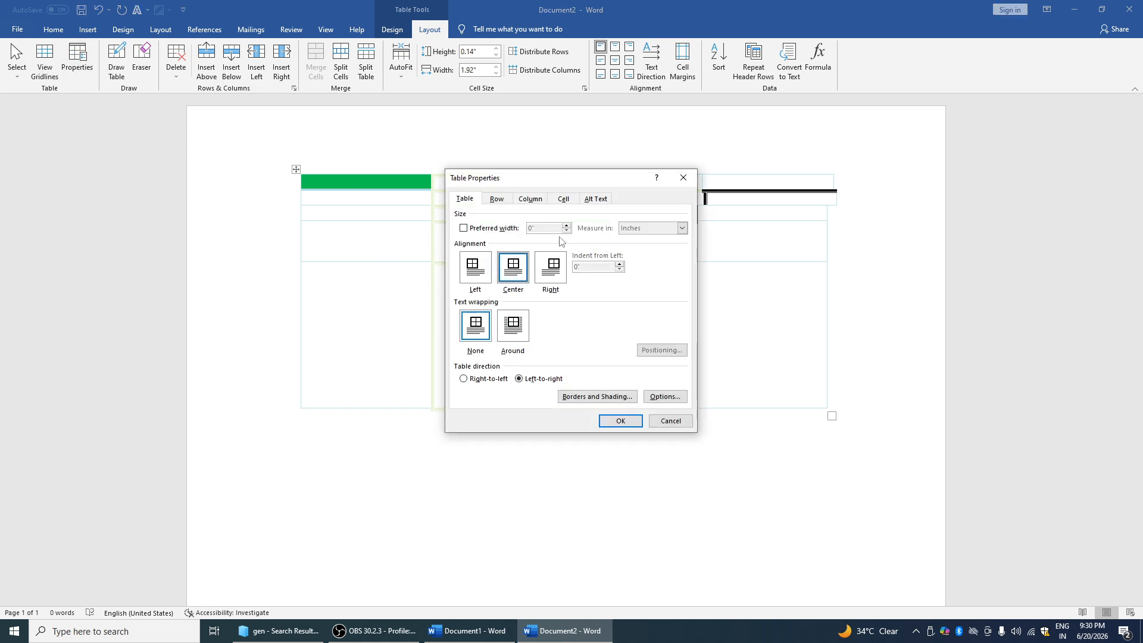
click(606, 422)
click(116, 60)
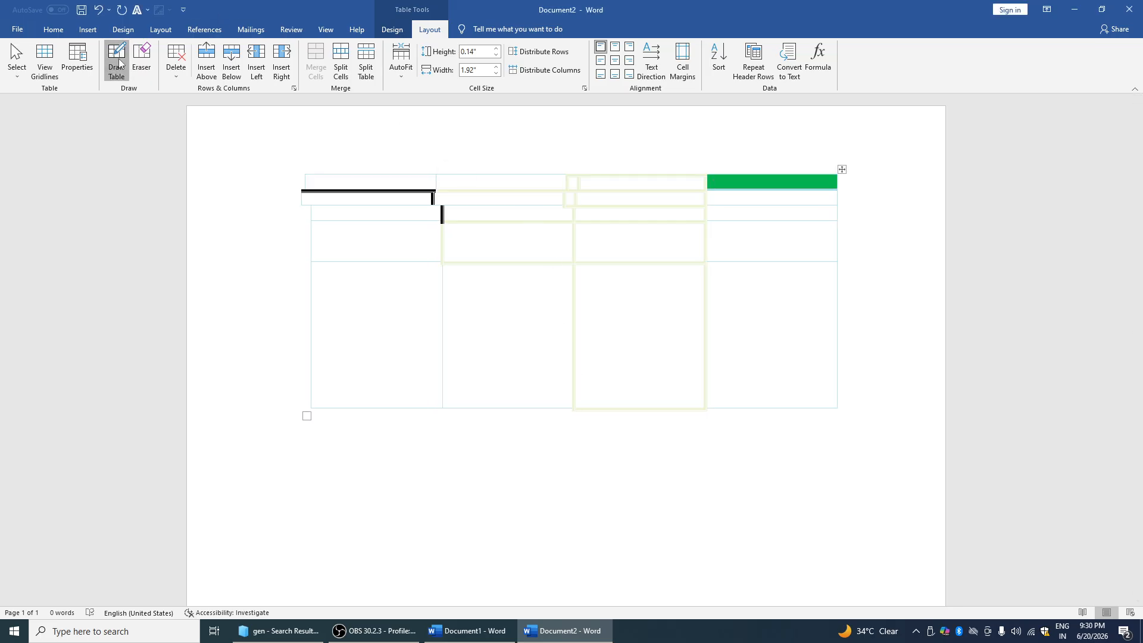
Draw a line across the table, undo back to plain black borders, and select two first-column cells
click(45, 60)
drag(325, 276, 570, 427)
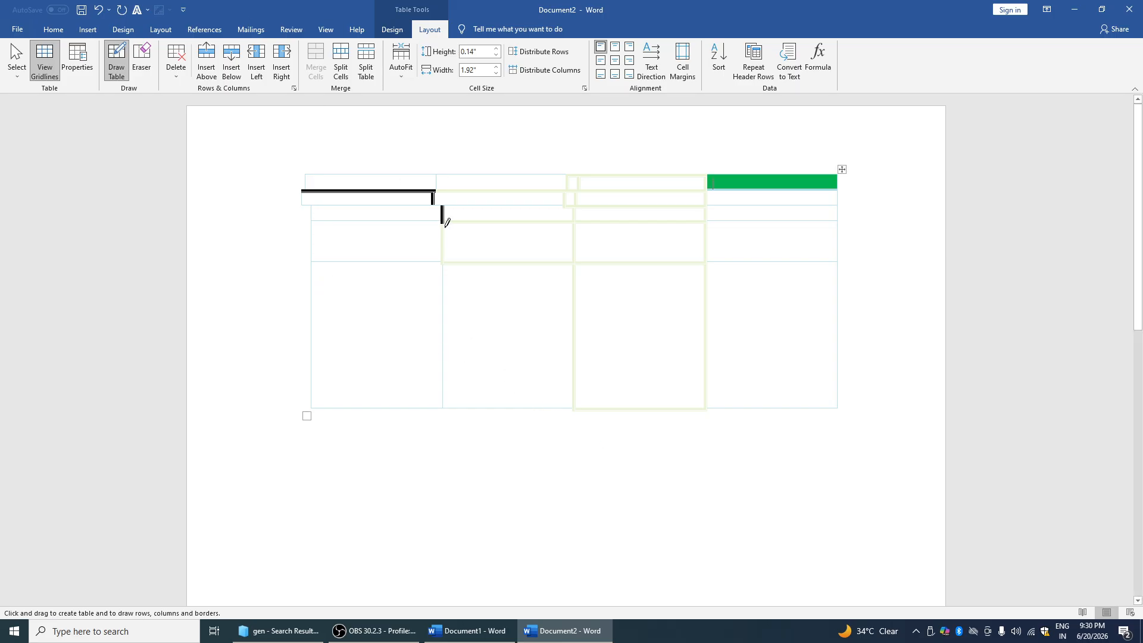
click(142, 59)
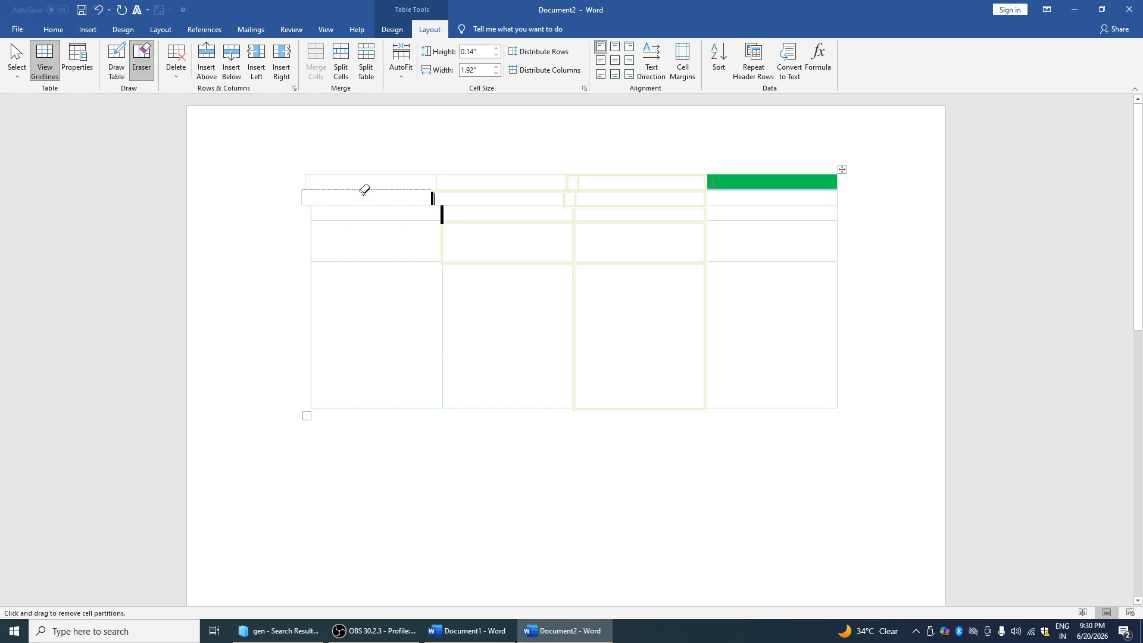
key(ctrl+z)
key(ctrl+z)
key(ctrl+z)
key(ctrl+z)
key(ctrl+z)
key(ctrl+z)
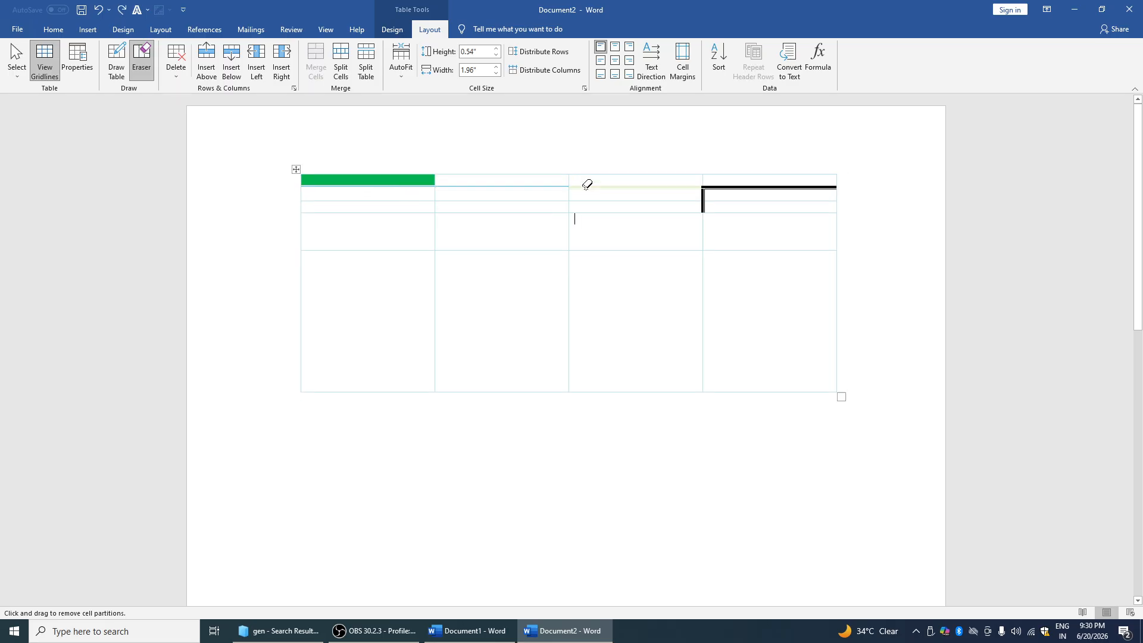
key(ctrl+z)
key(ctrl+z)
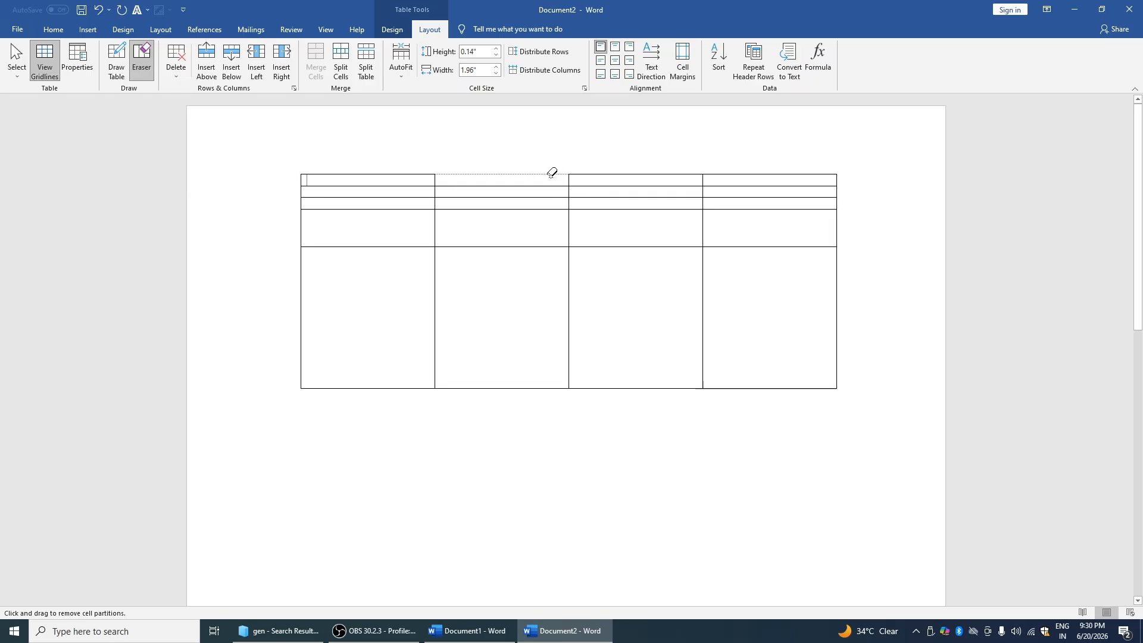
key(Escape)
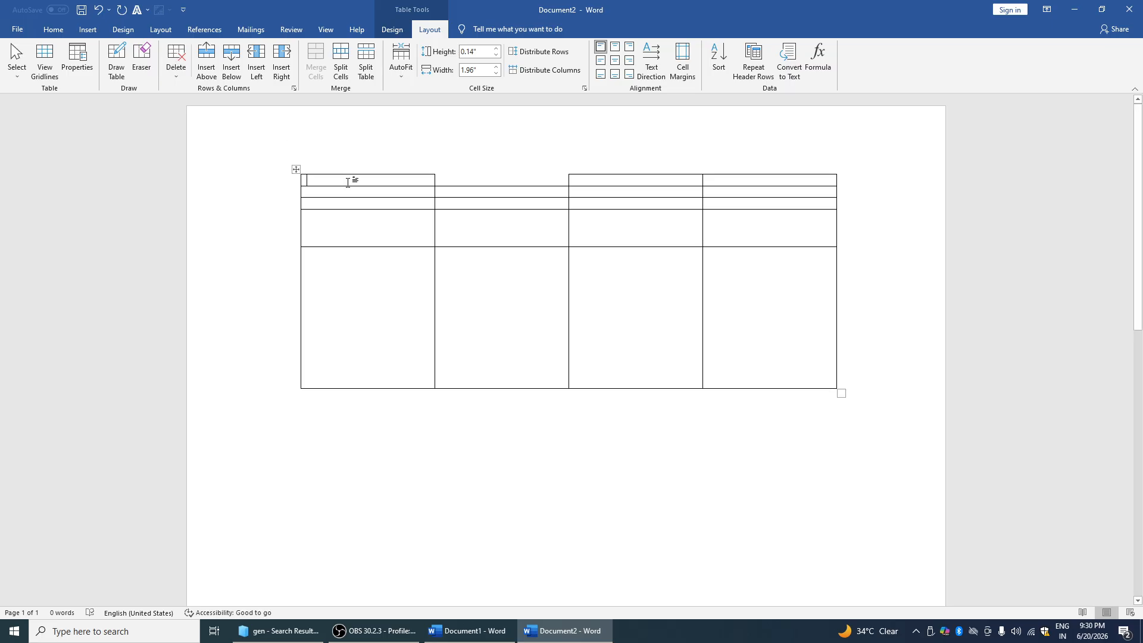
drag(352, 178, 391, 196)
Delete the selected top-left cells, shifting the remaining cells left
click(176, 59)
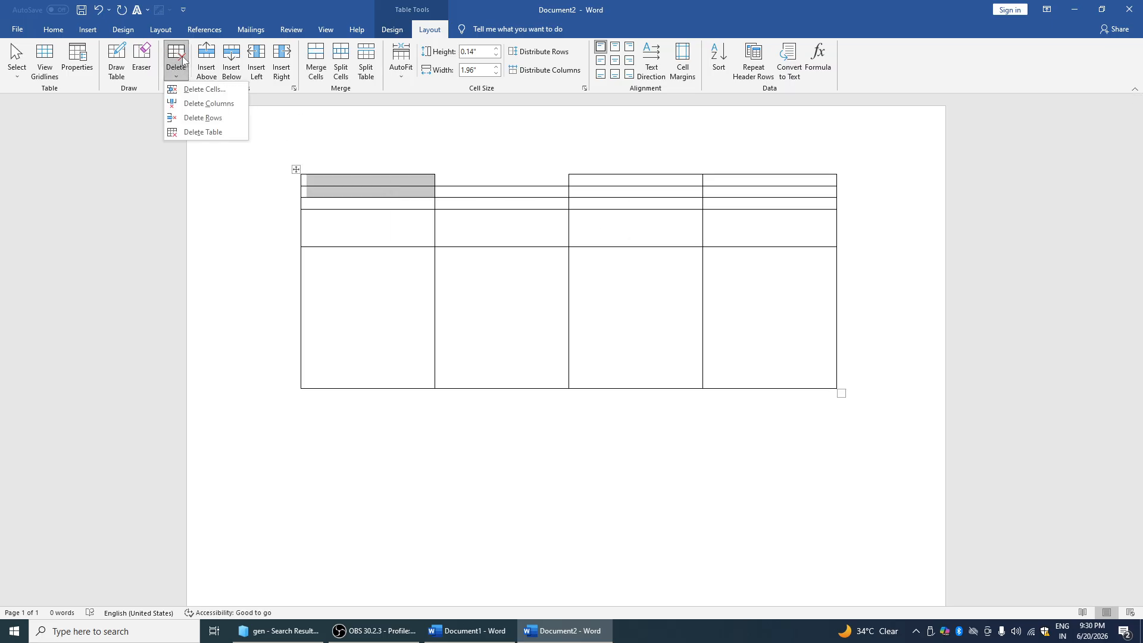
click(197, 89)
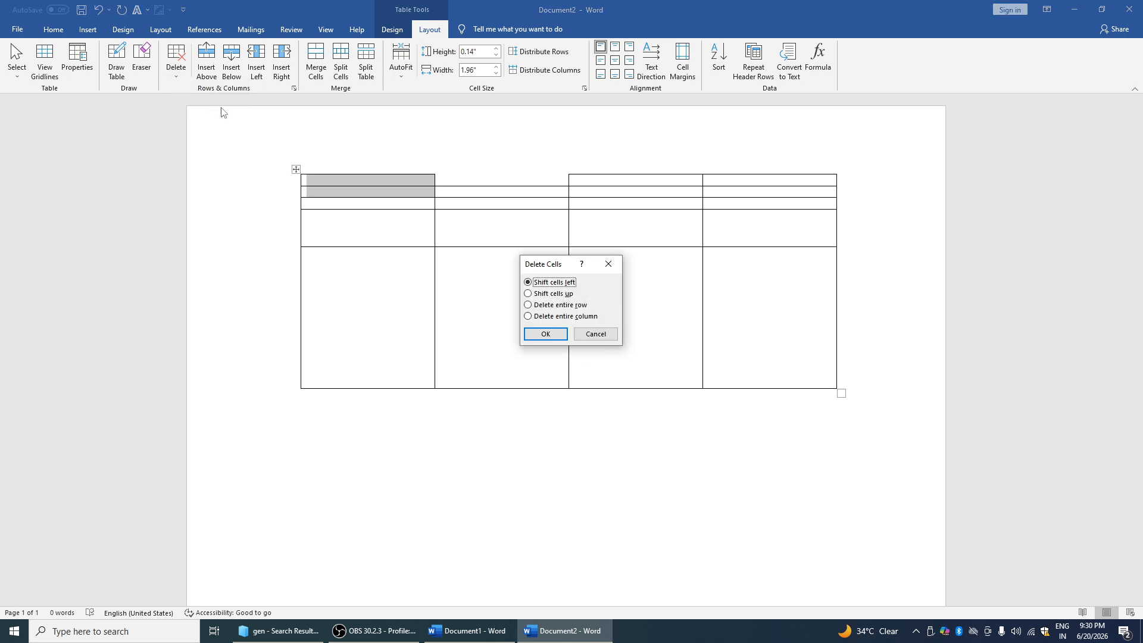
click(539, 334)
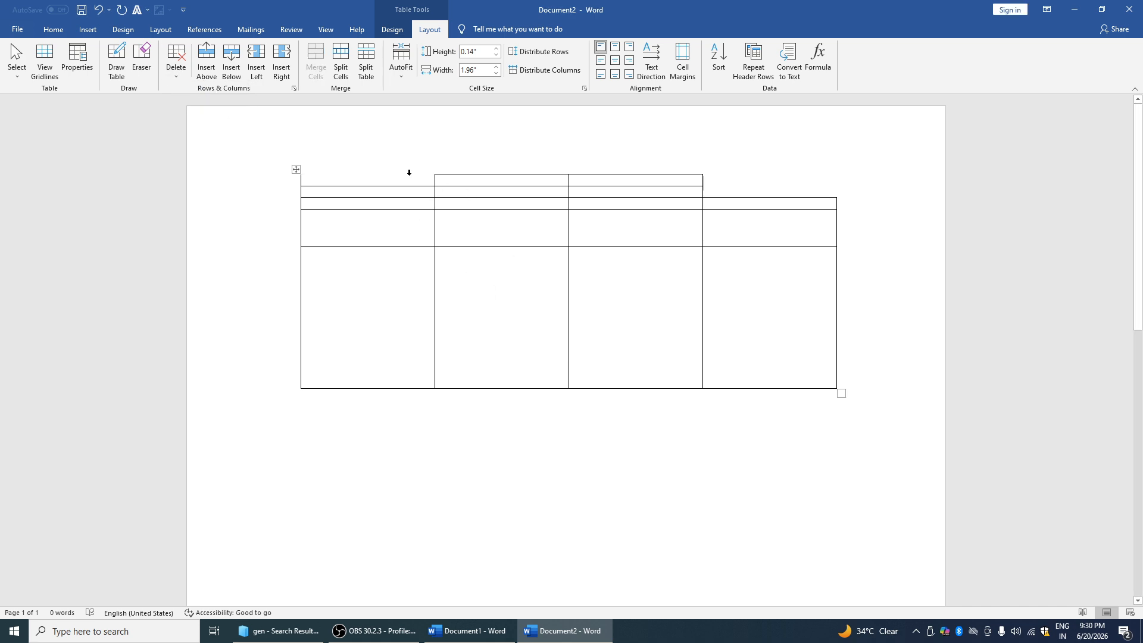
Insert several extra rows above and below the table's rows
click(212, 61)
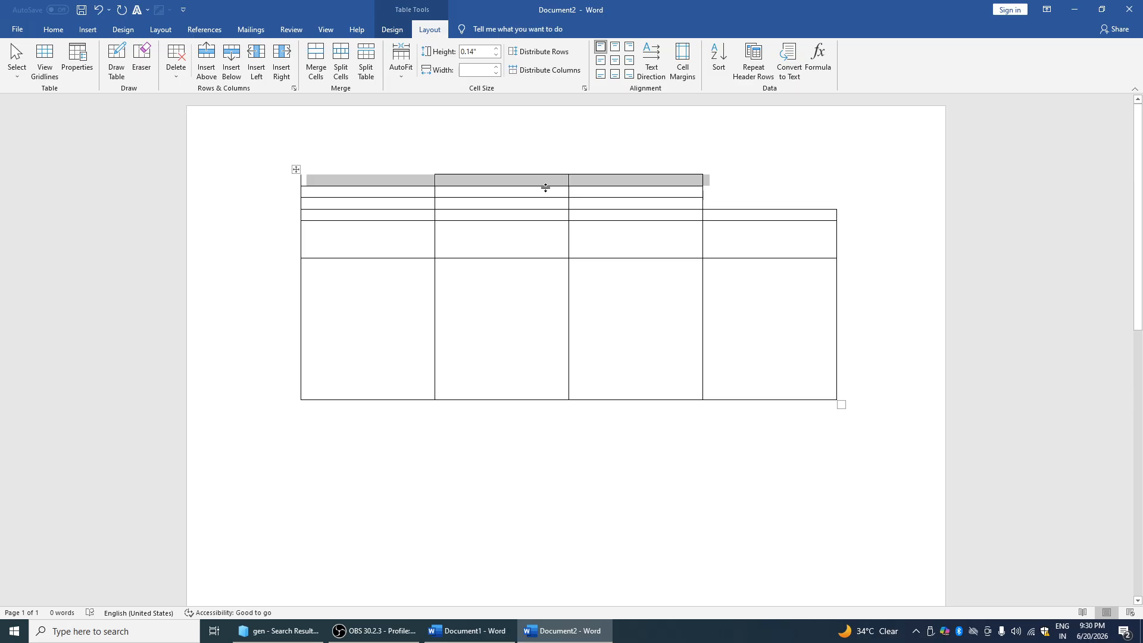
click(545, 191)
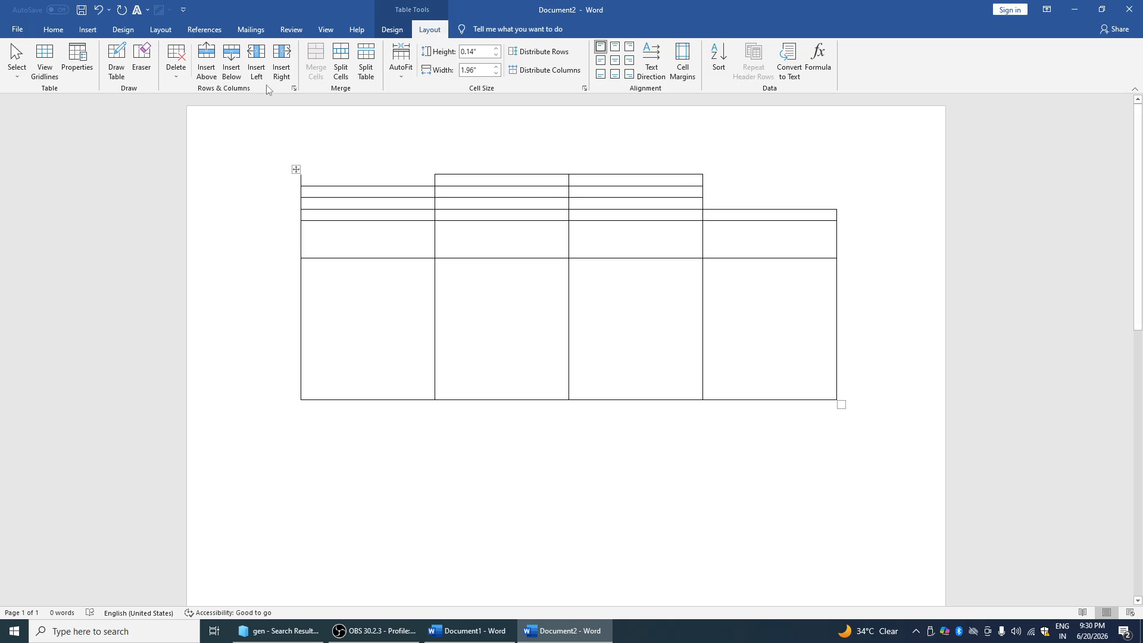
click(207, 56)
click(207, 56)
click(207, 56)
click(207, 56)
click(207, 56)
click(207, 56)
click(207, 56)
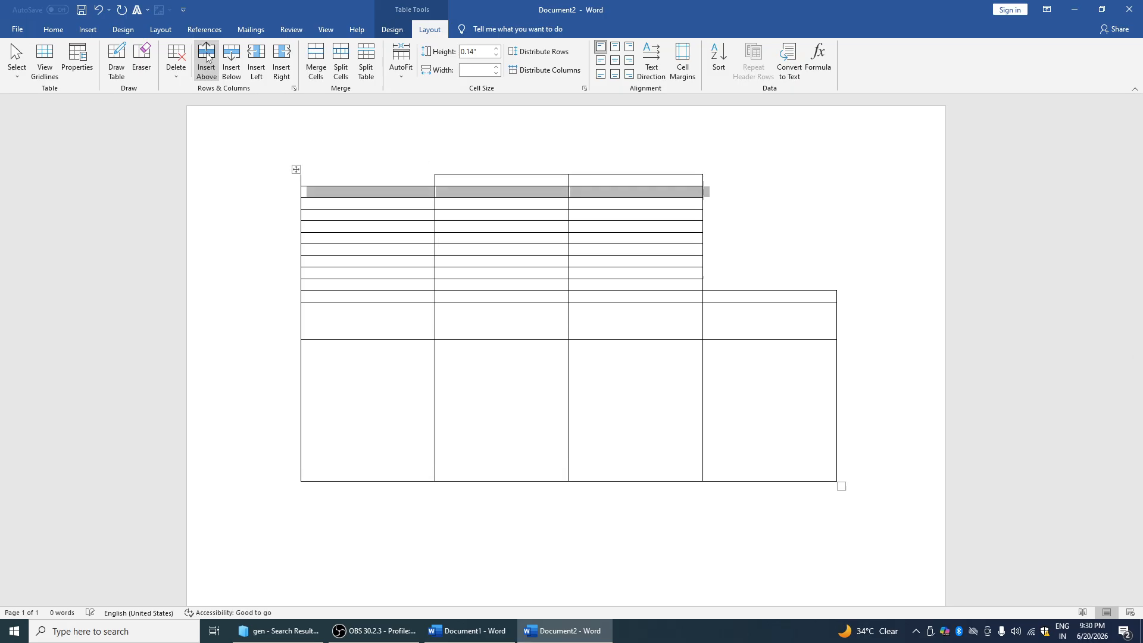
click(239, 60)
click(238, 57)
click(238, 57)
click(238, 57)
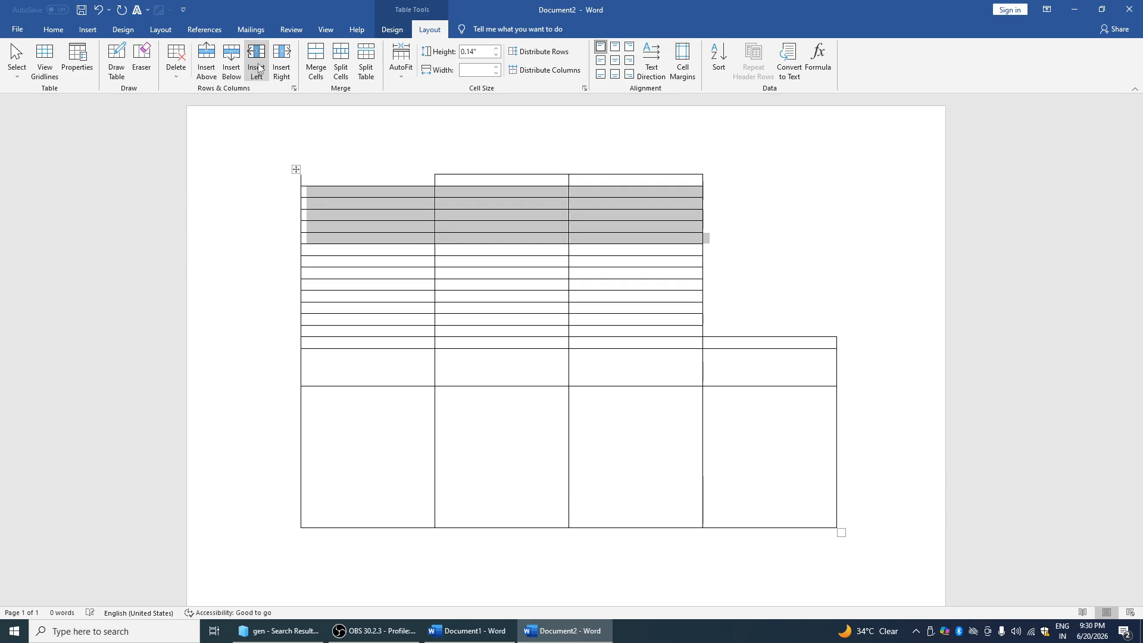
click(259, 64)
Add extra columns on the left and right, then select the top-left 2×2 cells
click(259, 64)
click(259, 67)
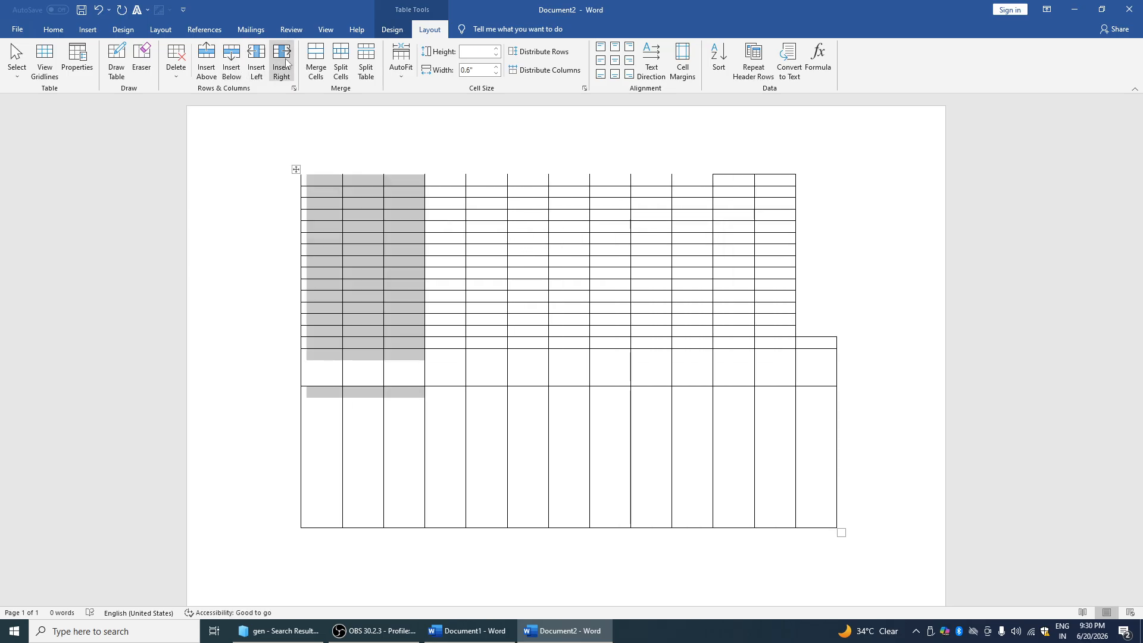
click(283, 59)
click(284, 60)
click(332, 182)
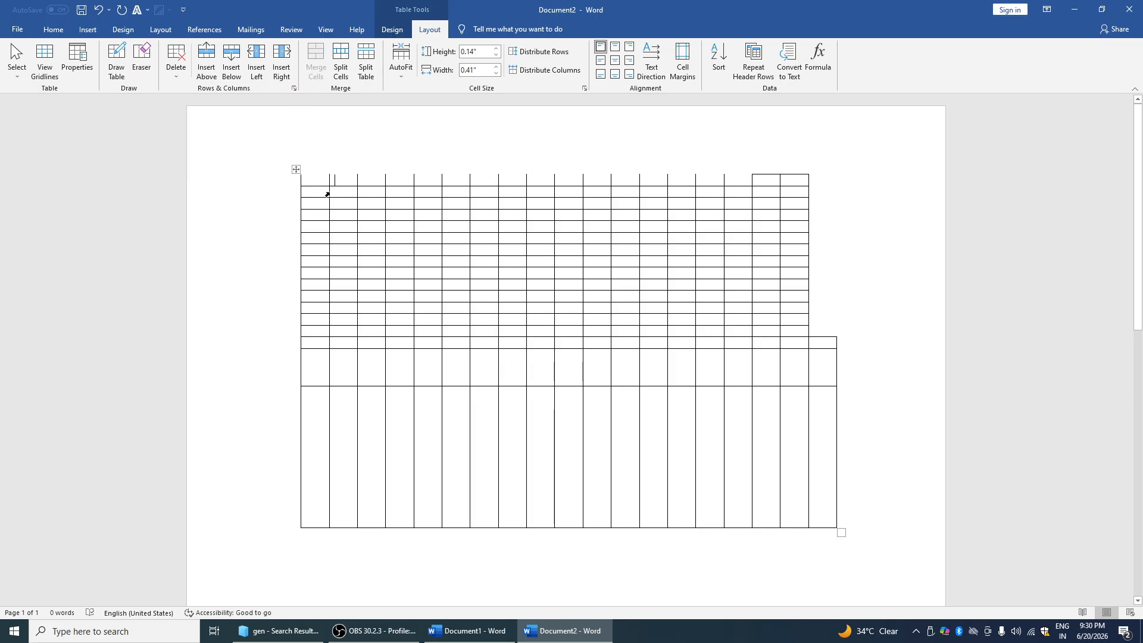
drag(323, 191, 349, 205)
Merge the top-left 2×2 cells and split the tall bottom cell into two rows
click(316, 62)
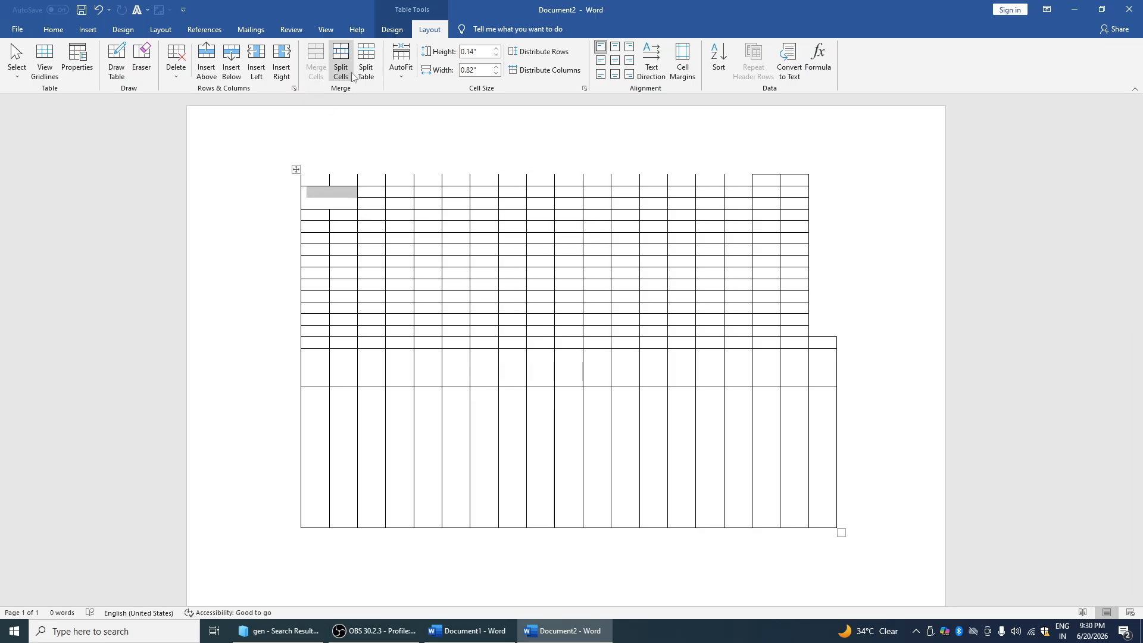
click(348, 413)
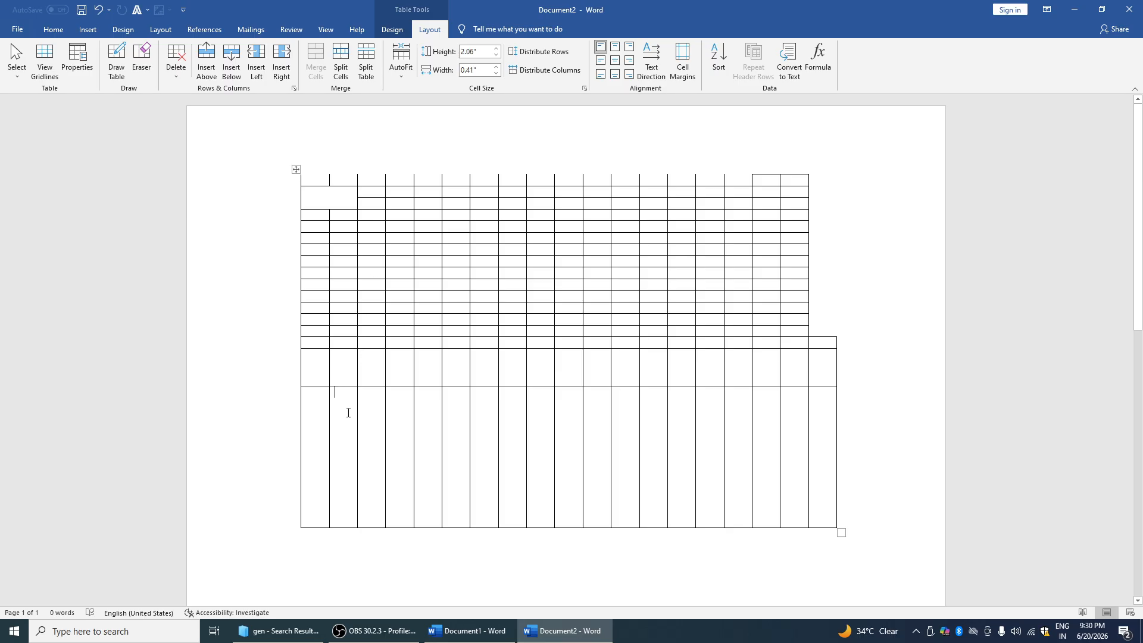
click(342, 58)
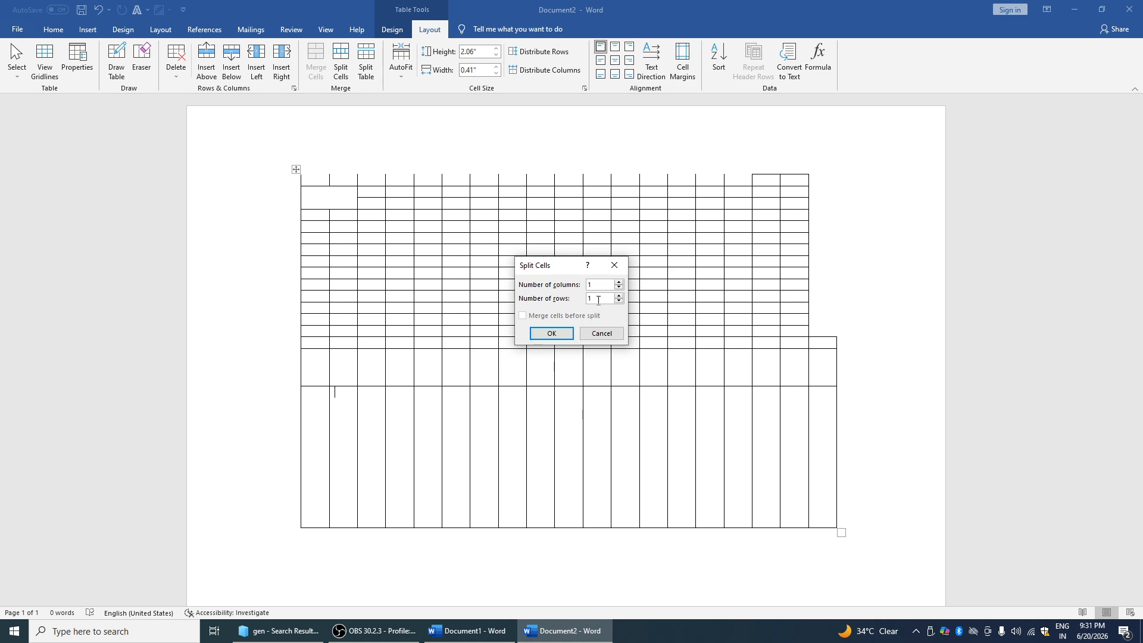
key(Return)
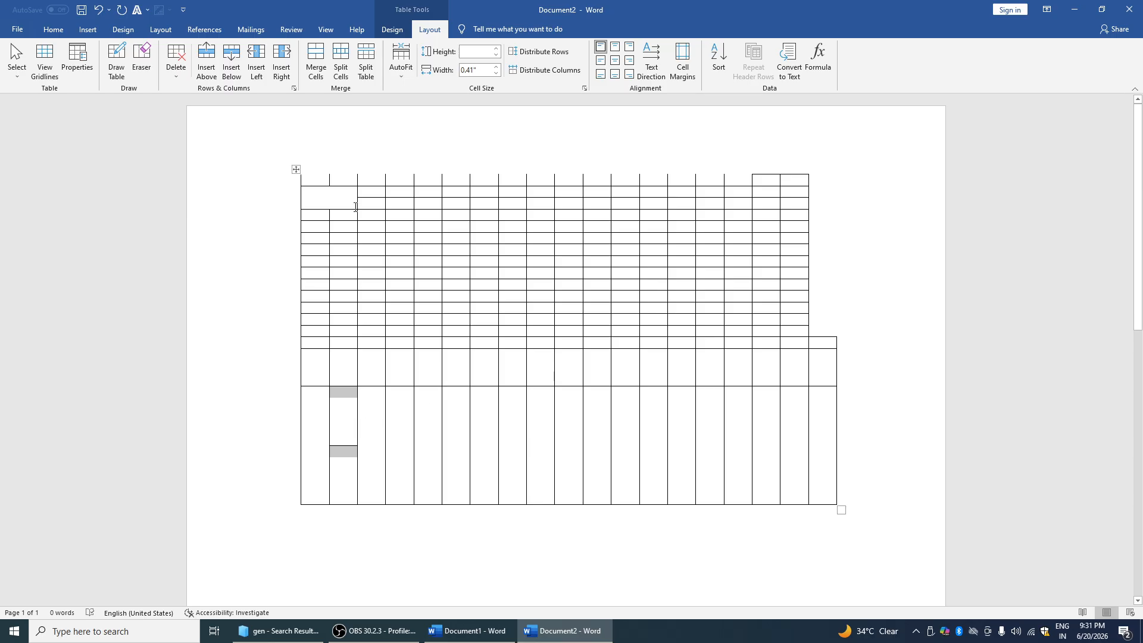
Split the grid twice so it becomes three separate stacked tables
click(368, 66)
drag(364, 235, 443, 264)
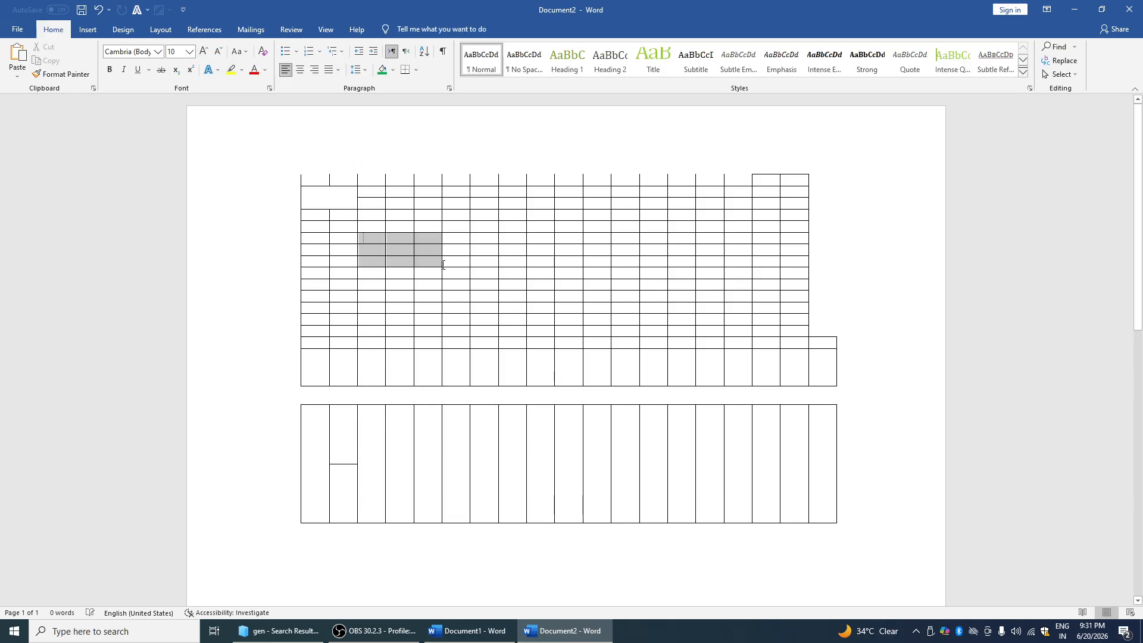
click(441, 29)
click(368, 62)
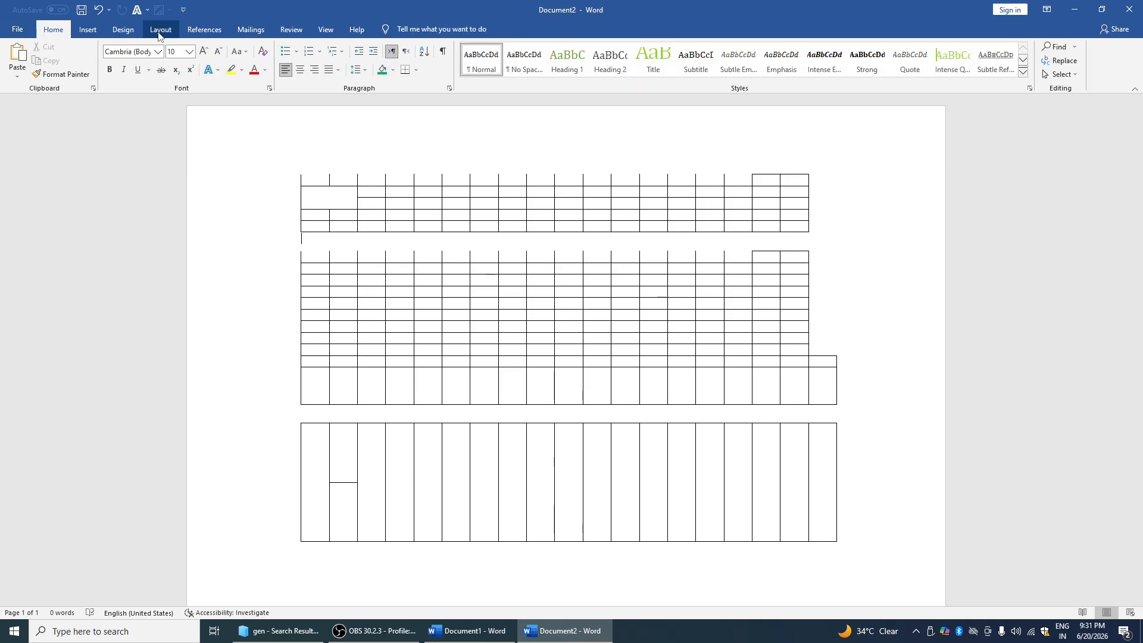
AutoFit the top table to its contents, then stretch it to the window width
click(400, 222)
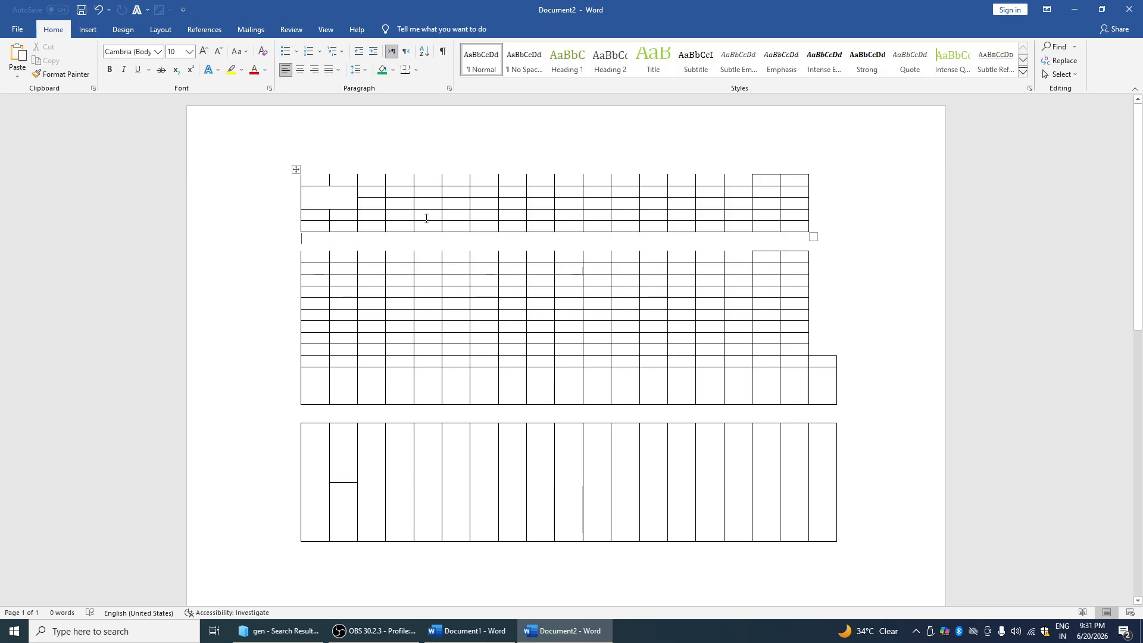
click(428, 29)
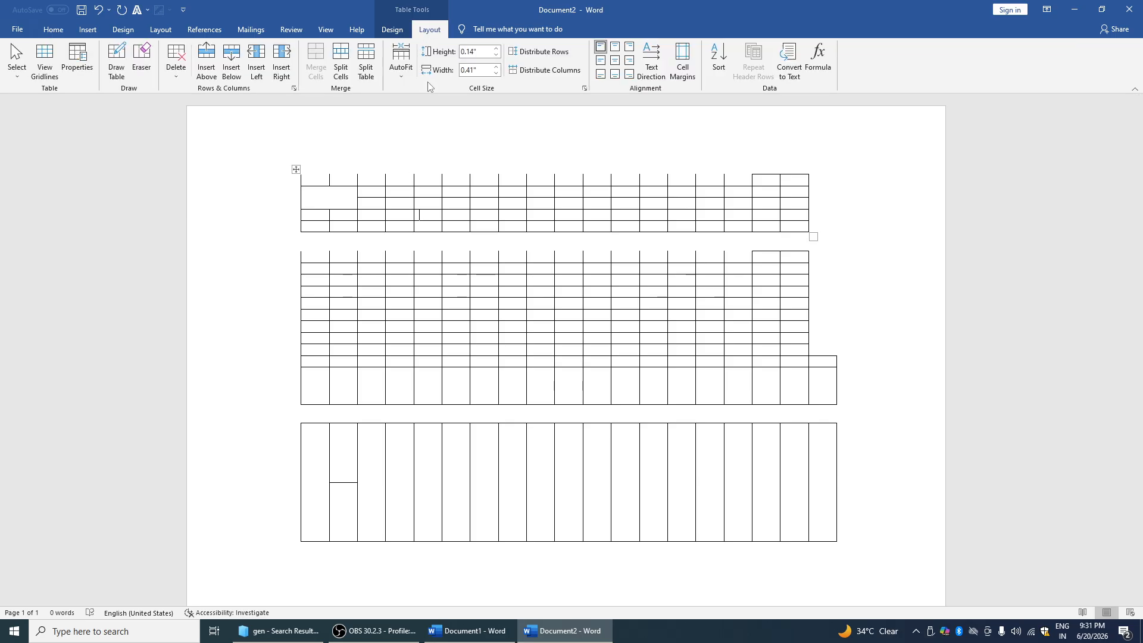
click(405, 78)
click(442, 91)
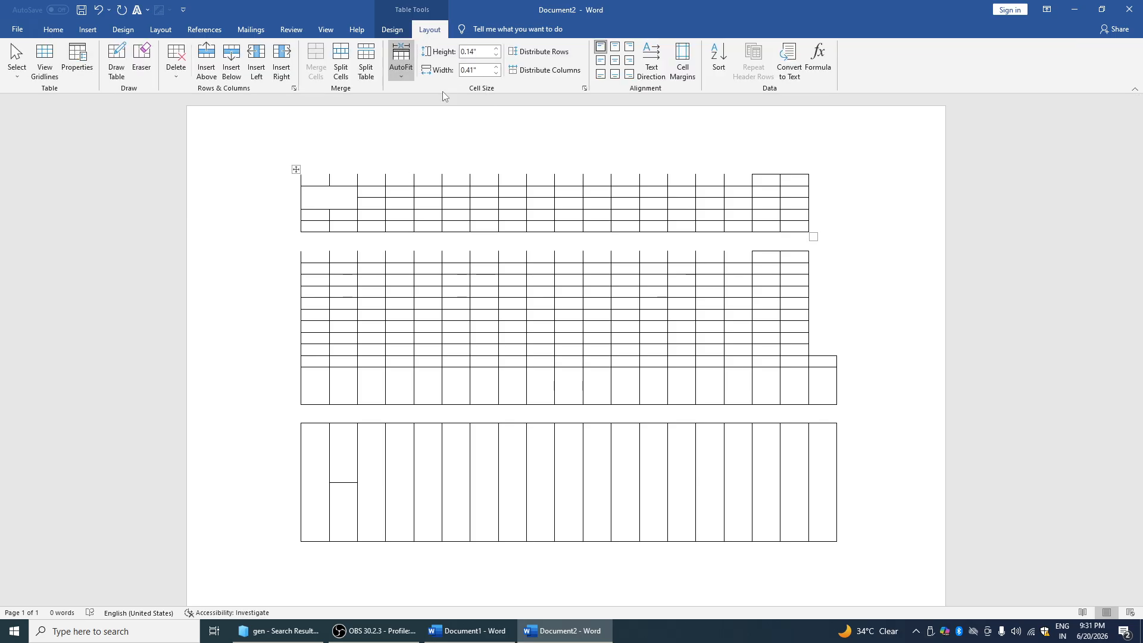
click(400, 63)
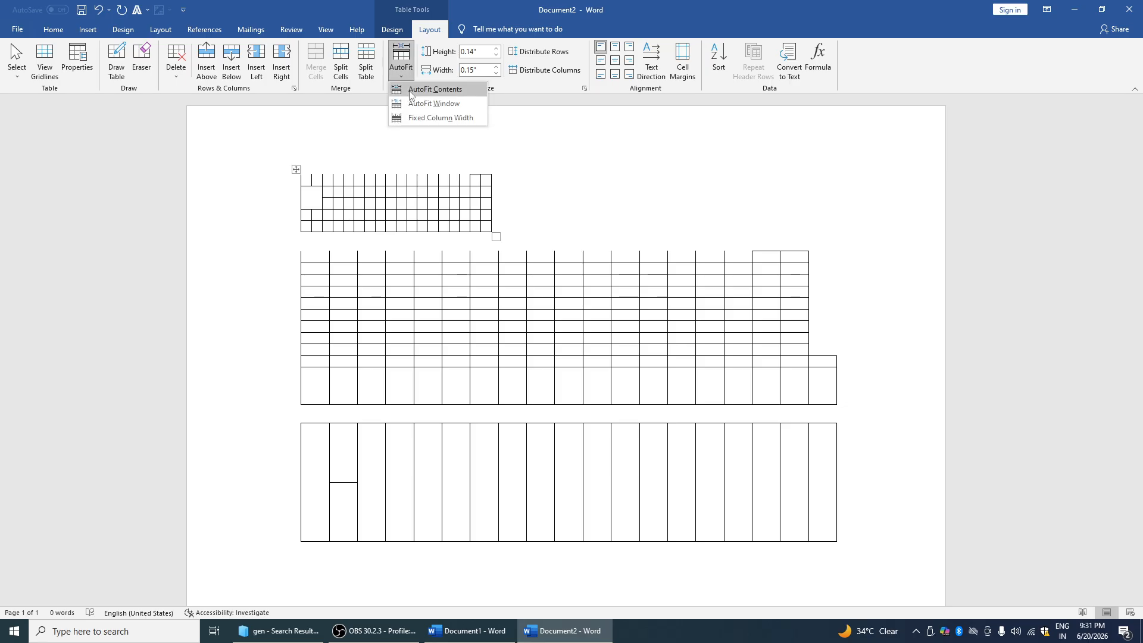
click(442, 102)
Set row height 0.7" and column width 0.17", then distribute the rows evenly
click(495, 48)
click(496, 73)
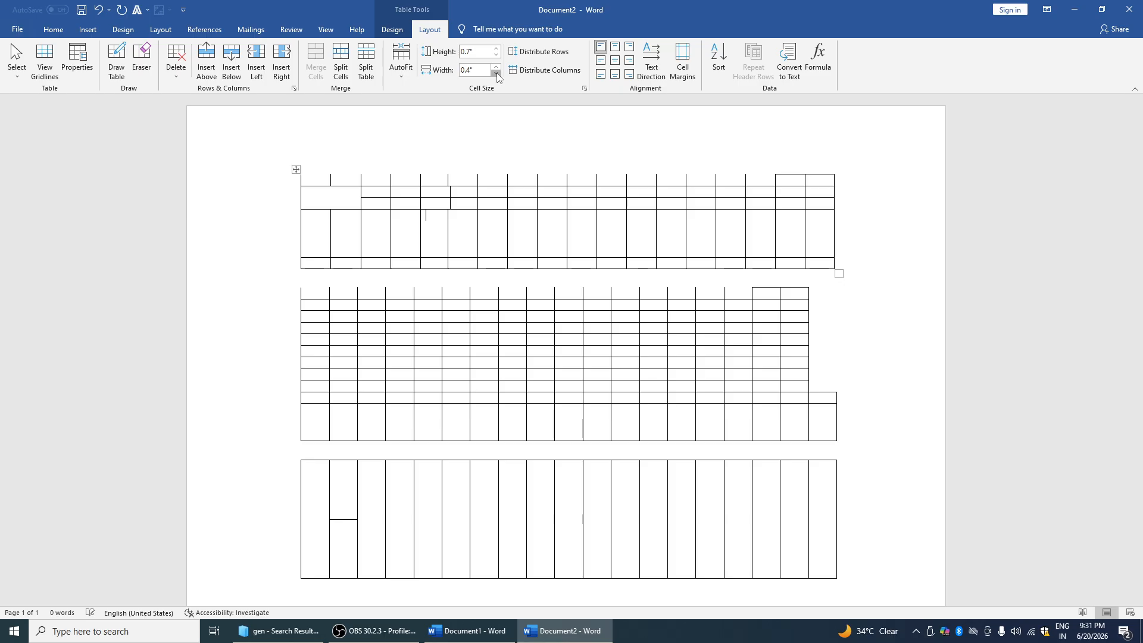
click(544, 52)
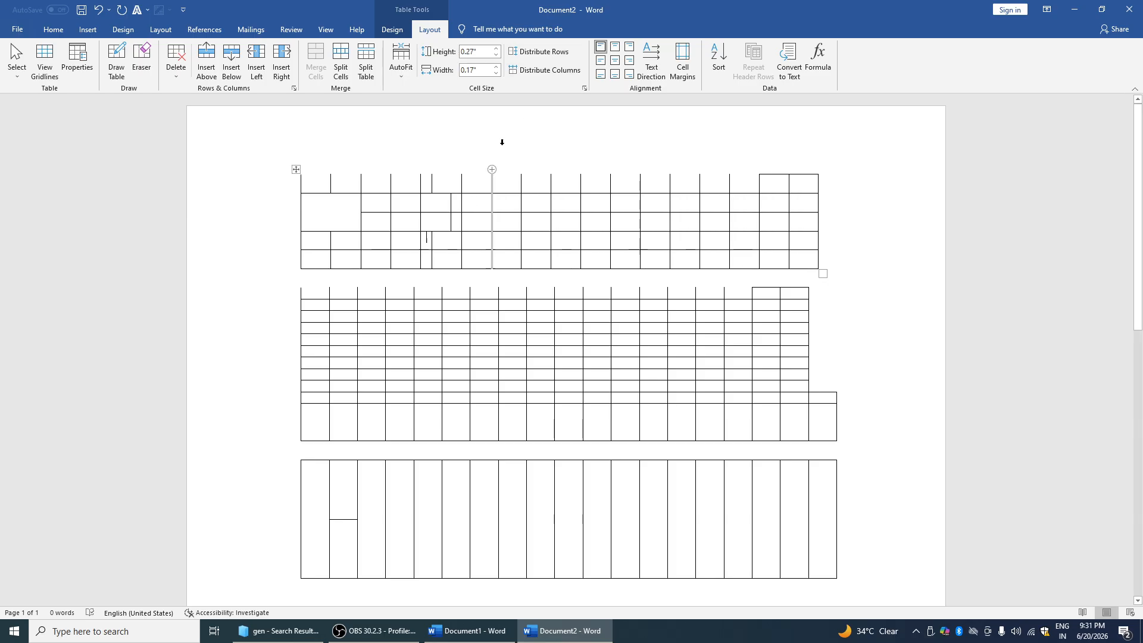
click(565, 72)
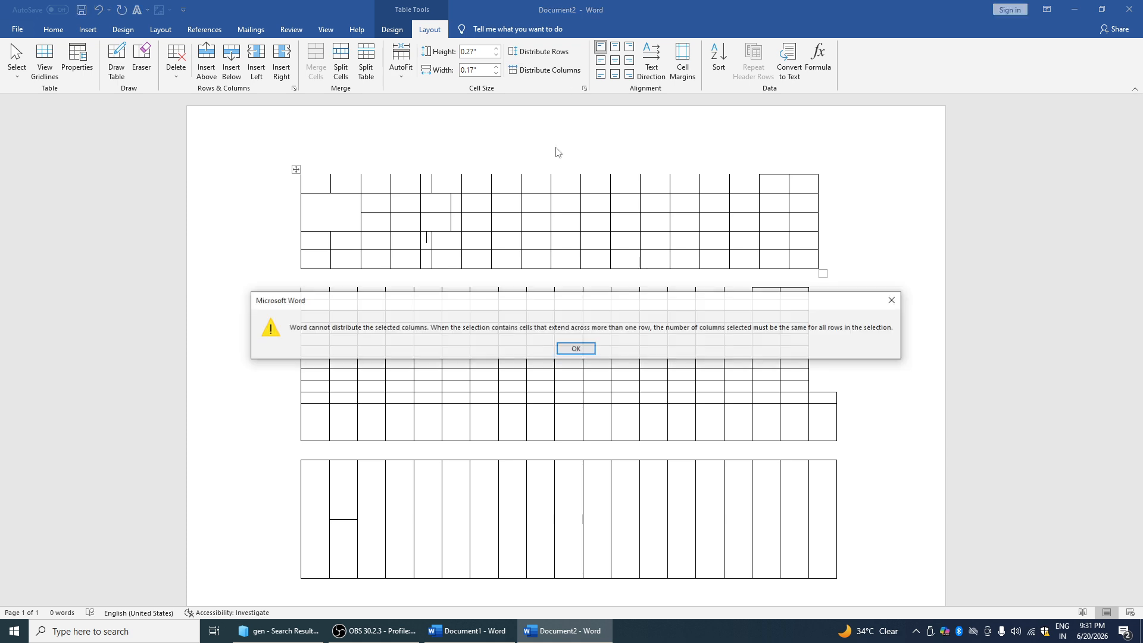
click(892, 305)
Cycle the cell text direction and view the cell margins without changing them
click(647, 68)
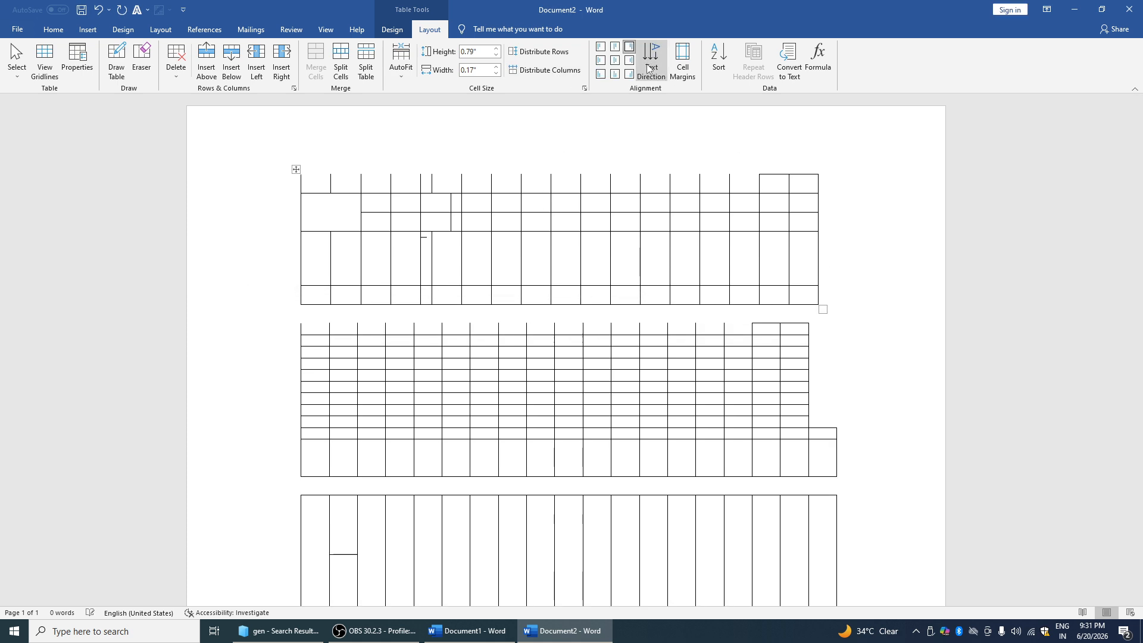
click(648, 69)
click(649, 68)
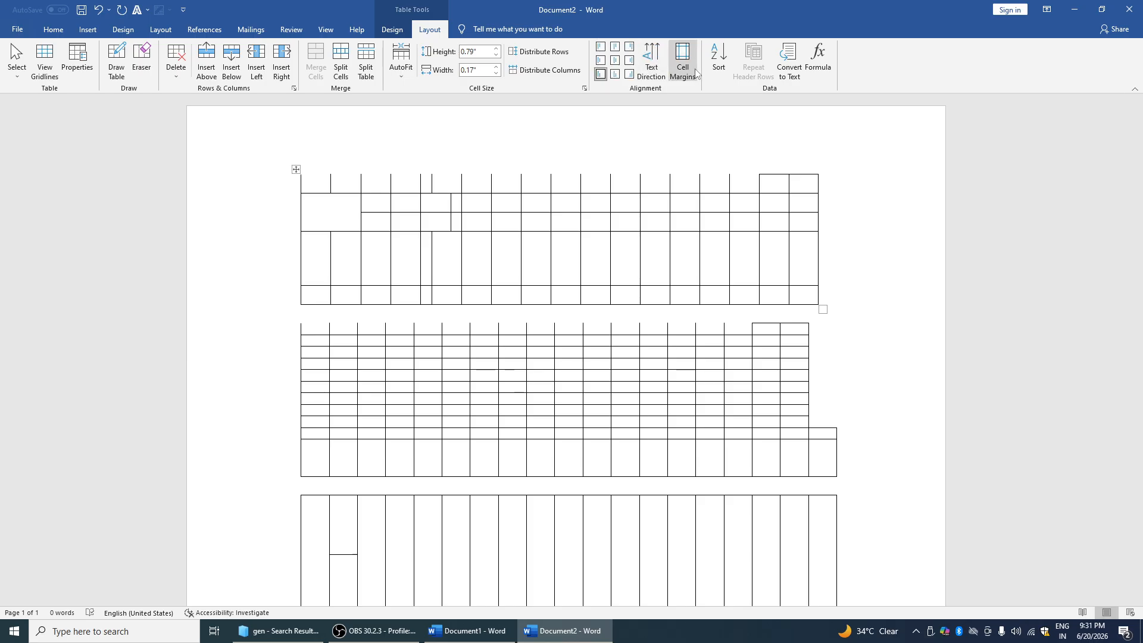
click(687, 58)
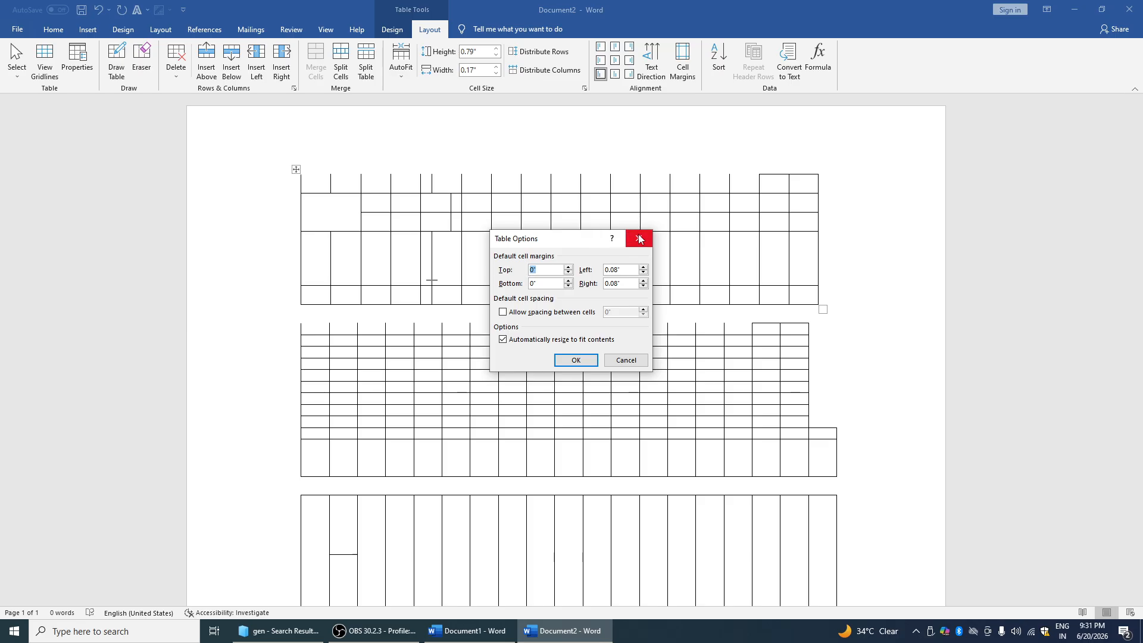
click(640, 237)
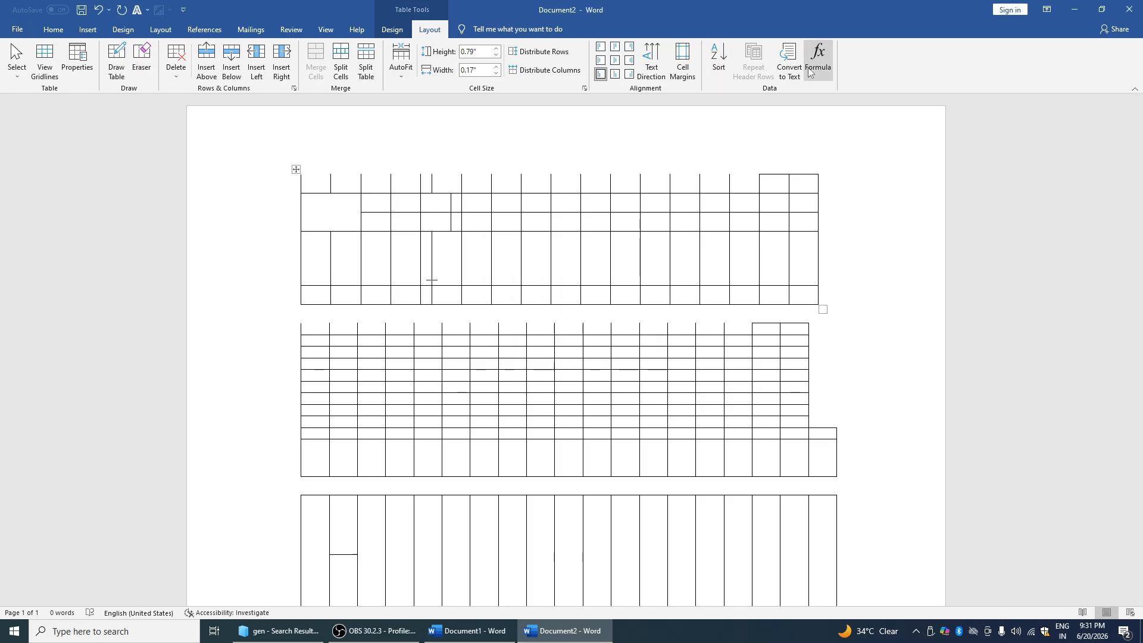
Convert the top table to text separated by commas
click(794, 75)
click(540, 303)
click(546, 349)
click(380, 216)
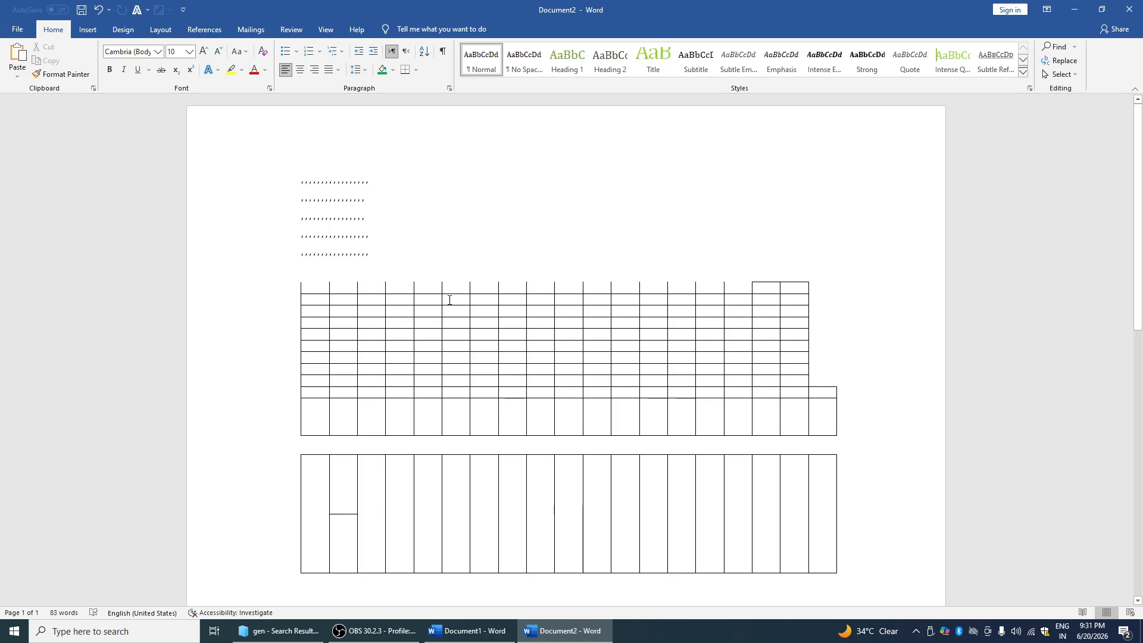
click(448, 322)
click(430, 29)
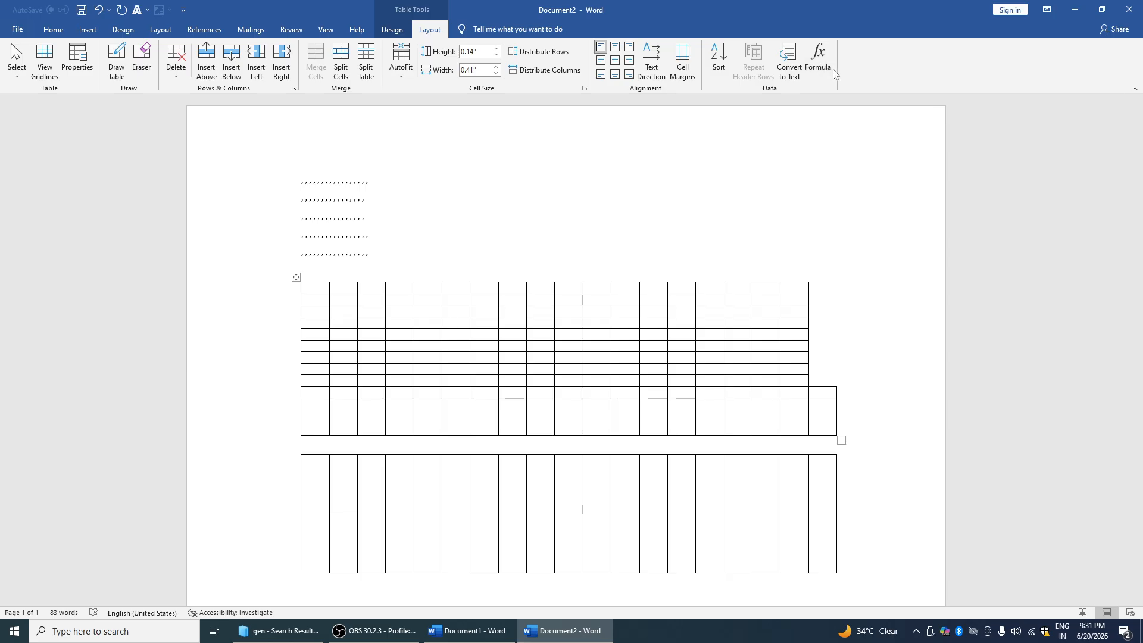
Apply the Facet theme and type 'DV' at the end of line 2
click(125, 31)
click(18, 59)
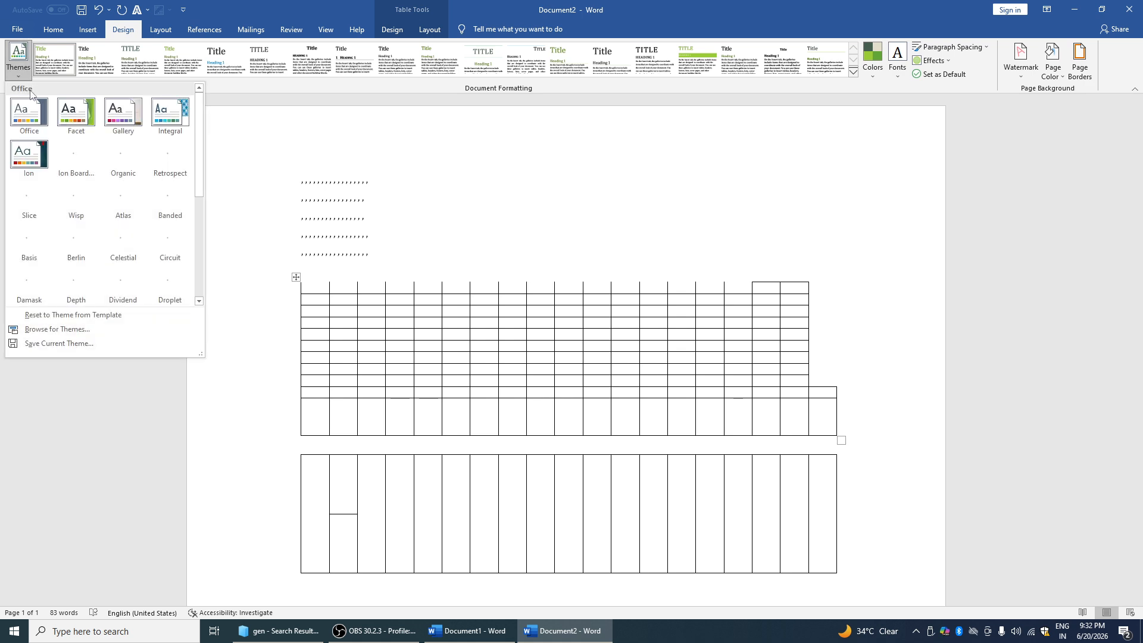
click(73, 125)
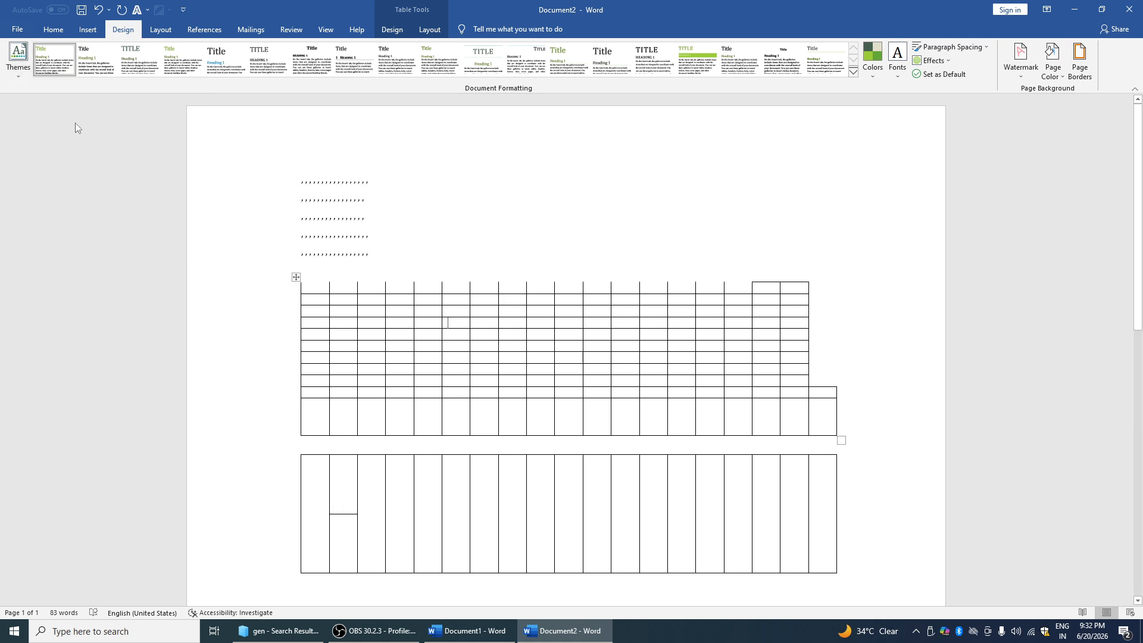
click(416, 194)
text(DVDXMVFV/MXD,./)
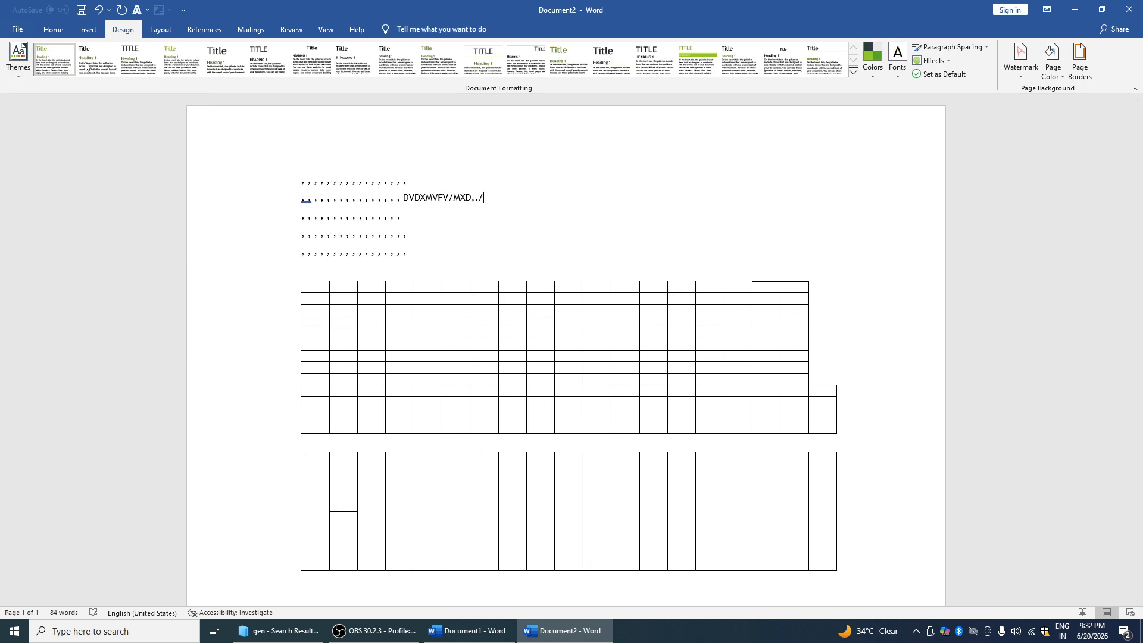
Switch to the Ion Boardroom theme and try several style sets, ending with pink titles
click(18, 57)
click(75, 156)
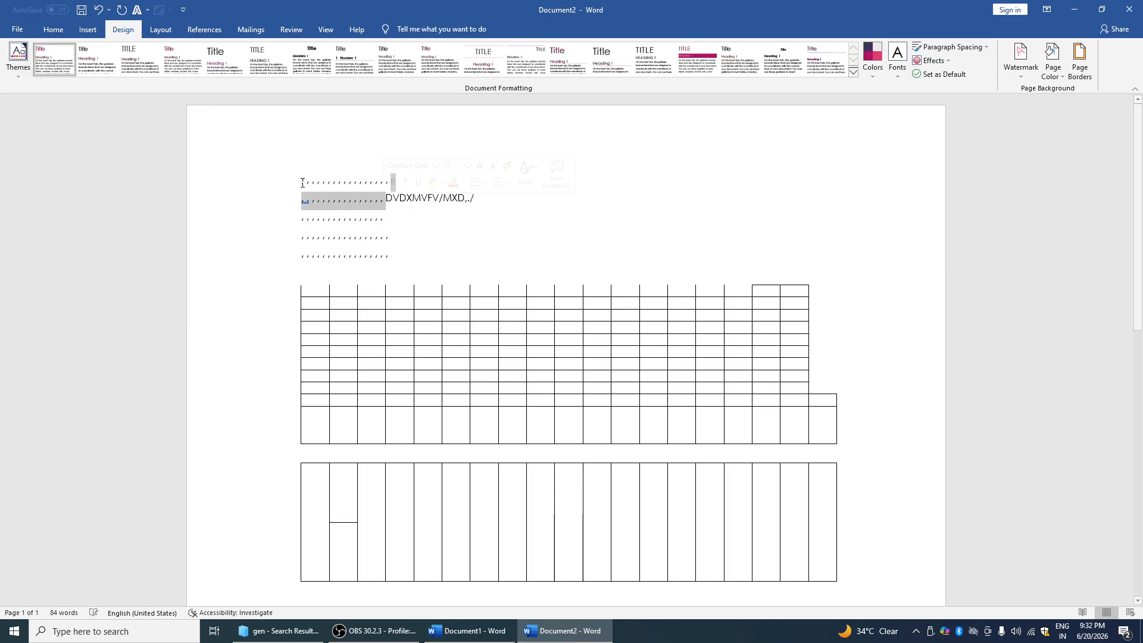
click(101, 62)
click(226, 60)
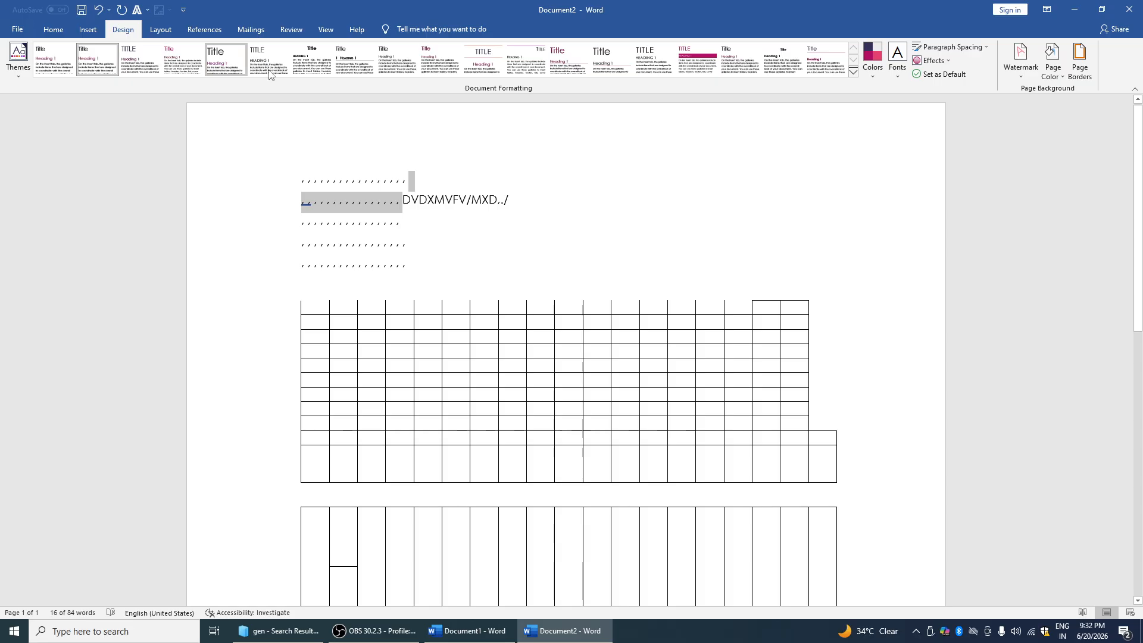
drag(483, 203, 367, 189)
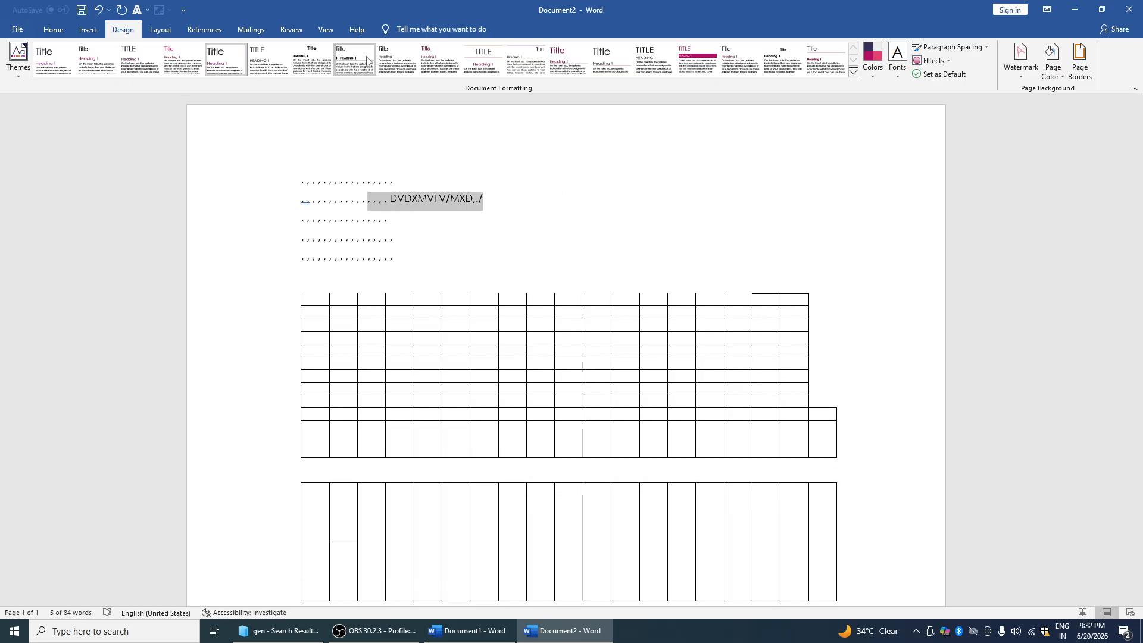
click(440, 60)
click(700, 72)
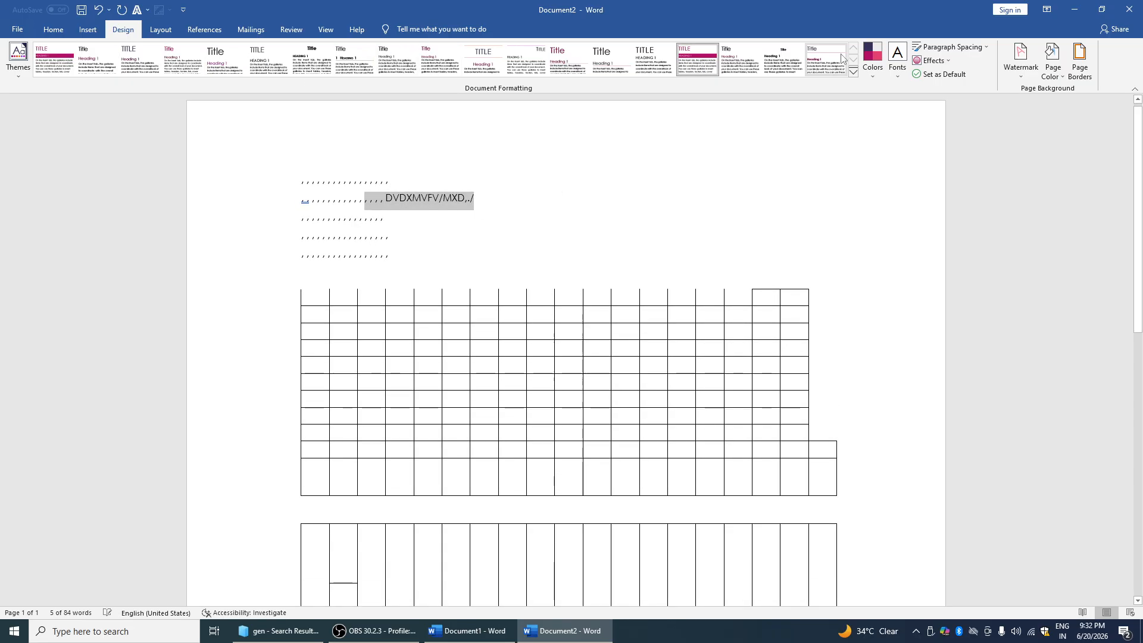
Apply Office 2007 - 2010 colours and Arial font, then type 'VNCMVNXCM,.NV' on line 1
click(863, 72)
click(870, 113)
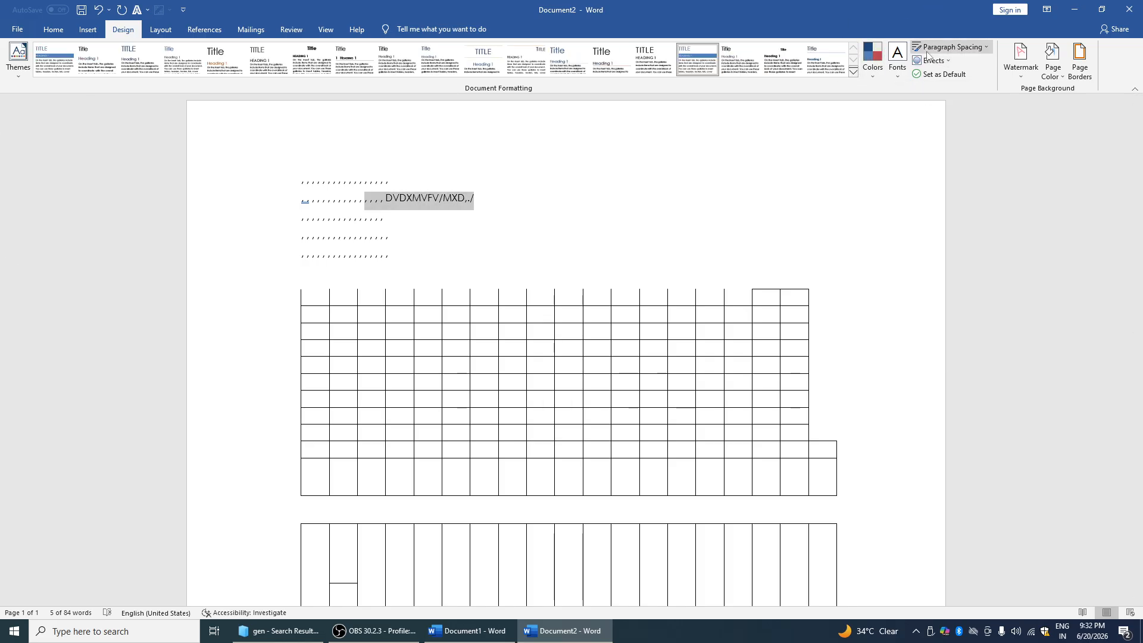
click(897, 59)
click(924, 218)
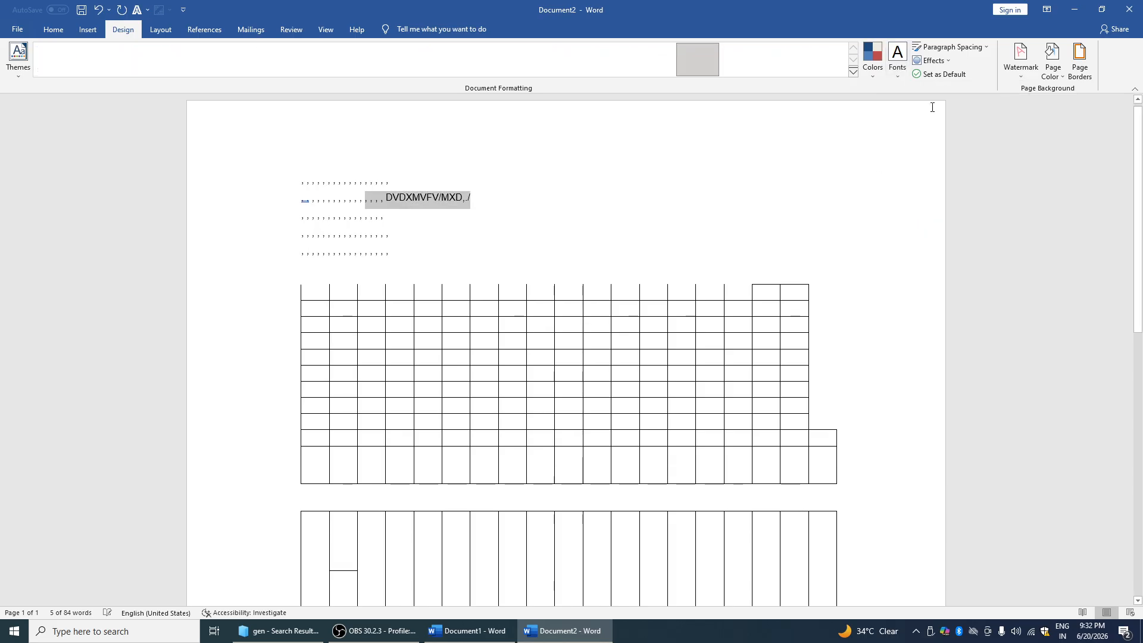
click(589, 174)
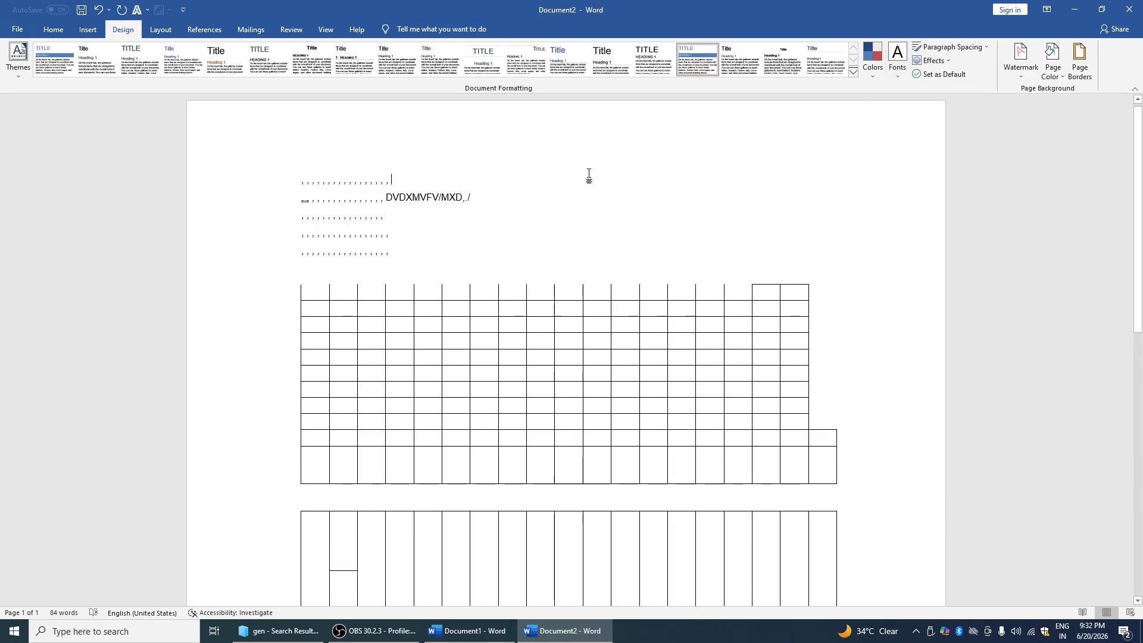
text(VNCMVNXCM,.NV)
Apply double paragraph spacing, add 'CV' to line 2 and a new 'HNJ' paragraph
drag(361, 176, 440, 199)
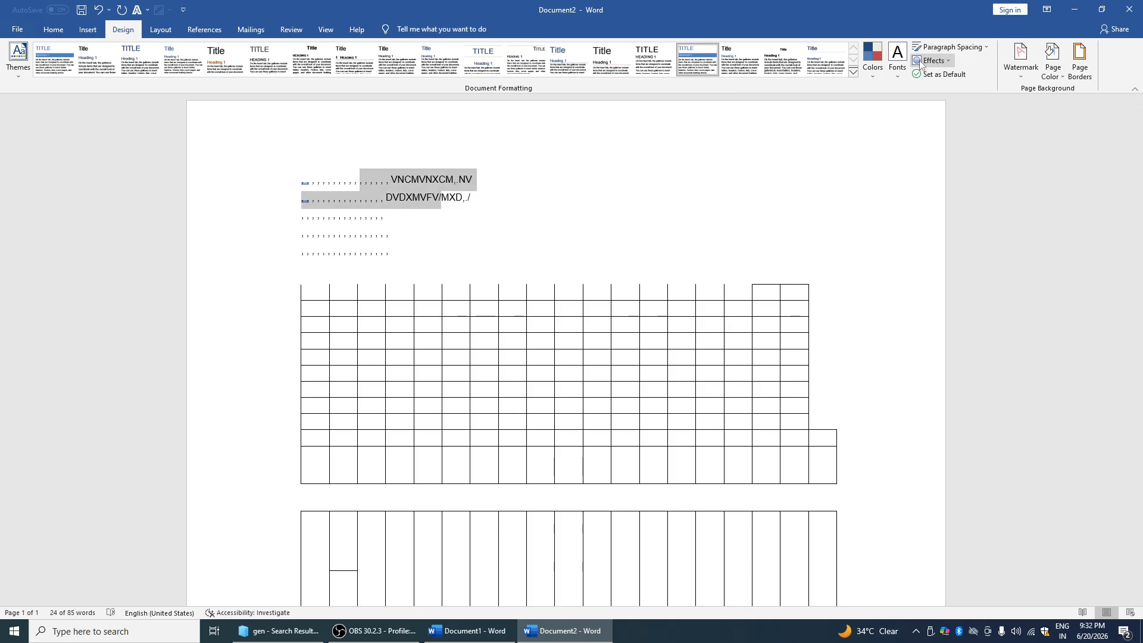
click(905, 71)
click(952, 47)
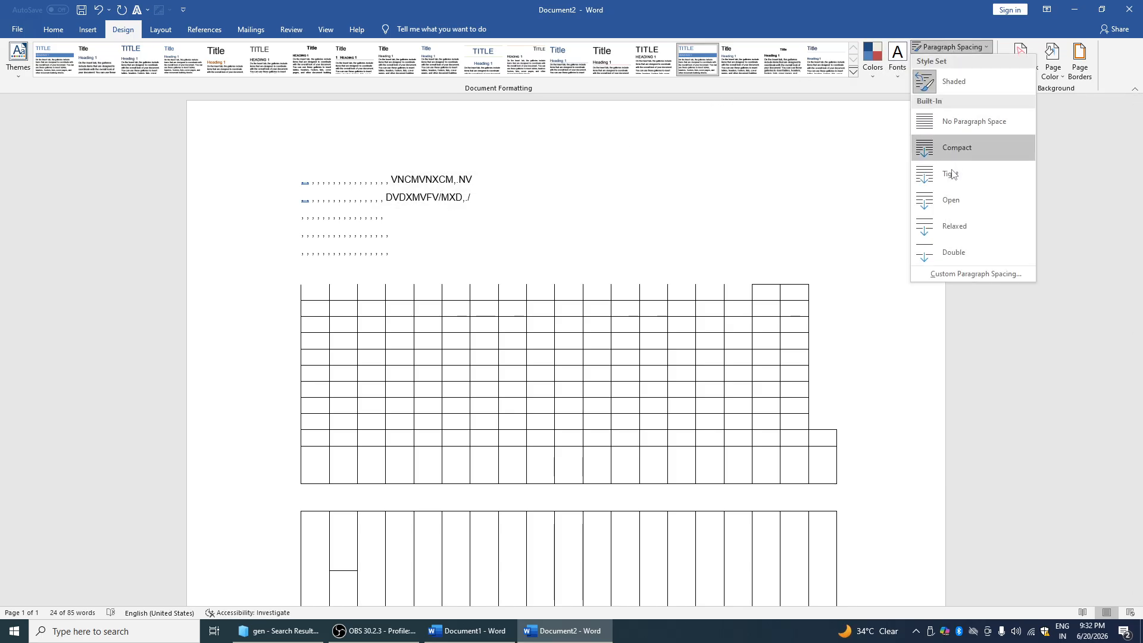
click(953, 252)
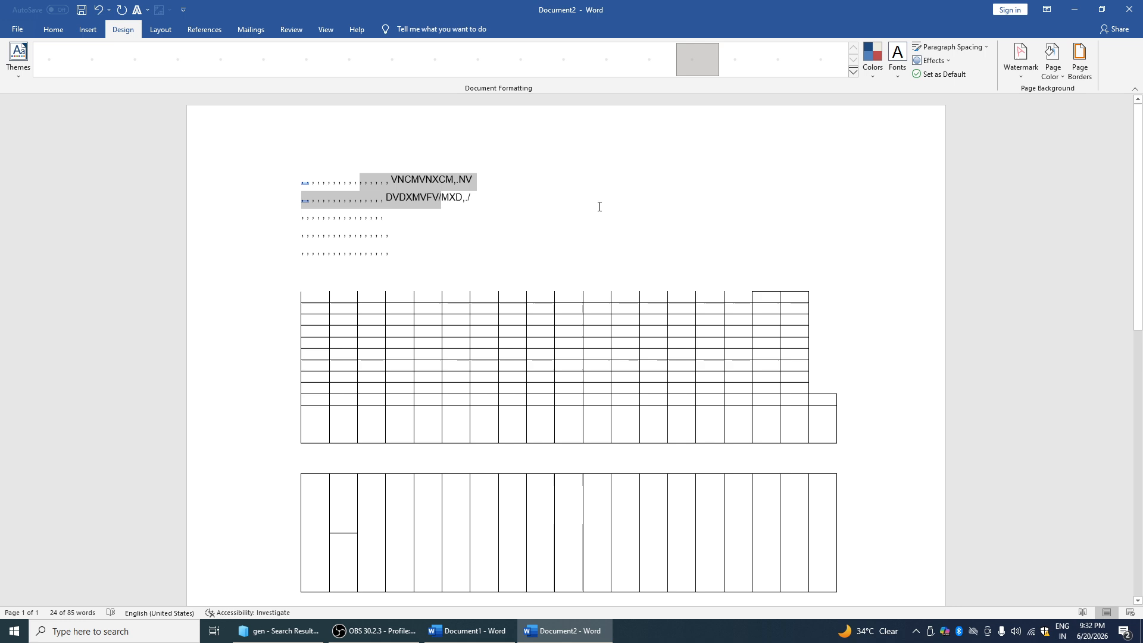
click(493, 201)
text(CV)
key(Return)
text(HNJ)
Keep Office effects, apply another style set, and create a new blank document
click(946, 61)
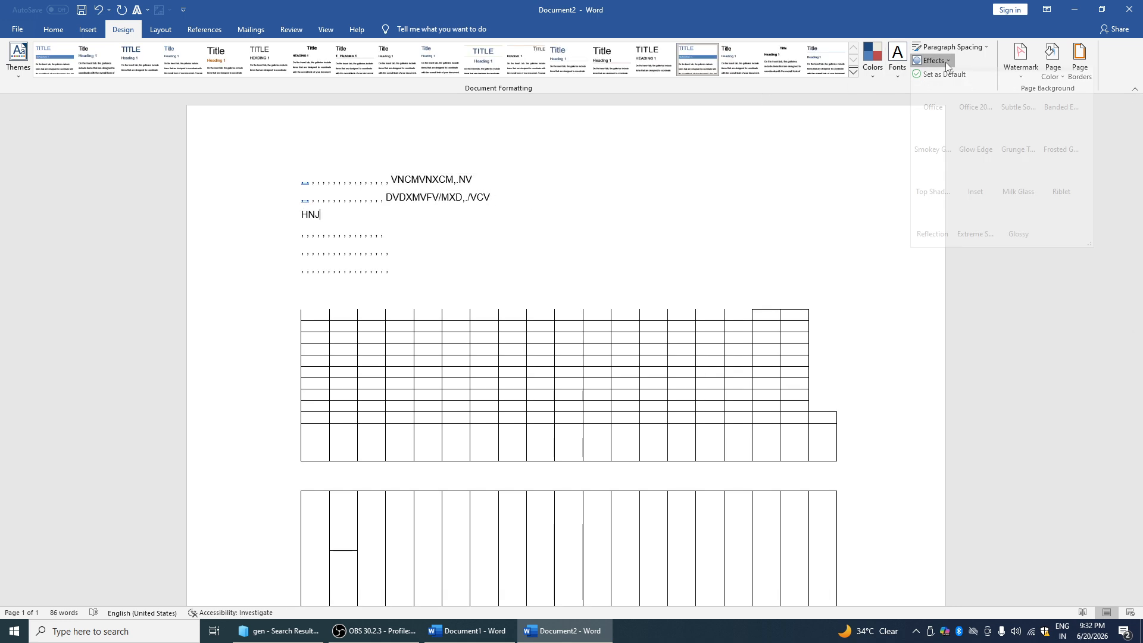
click(944, 113)
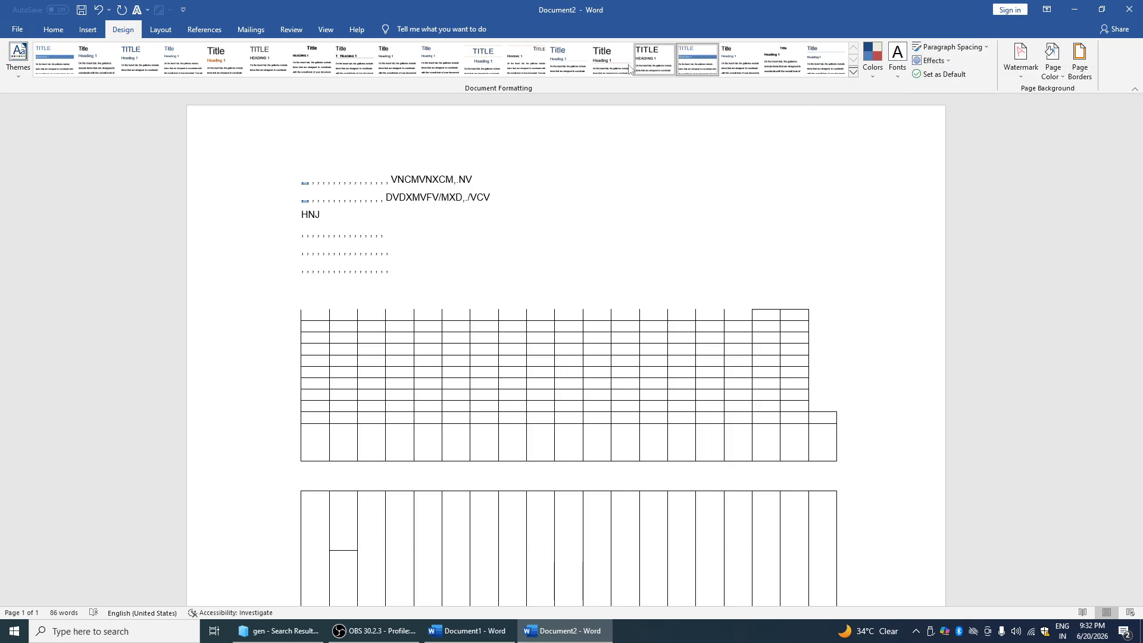
click(568, 59)
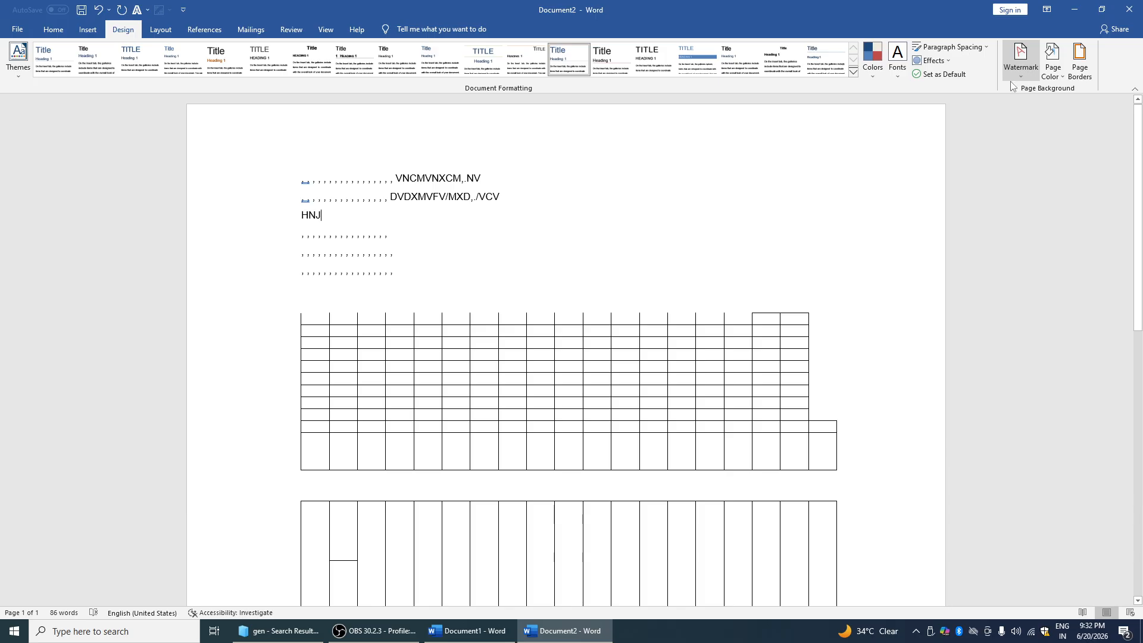
key(ctrl+n)
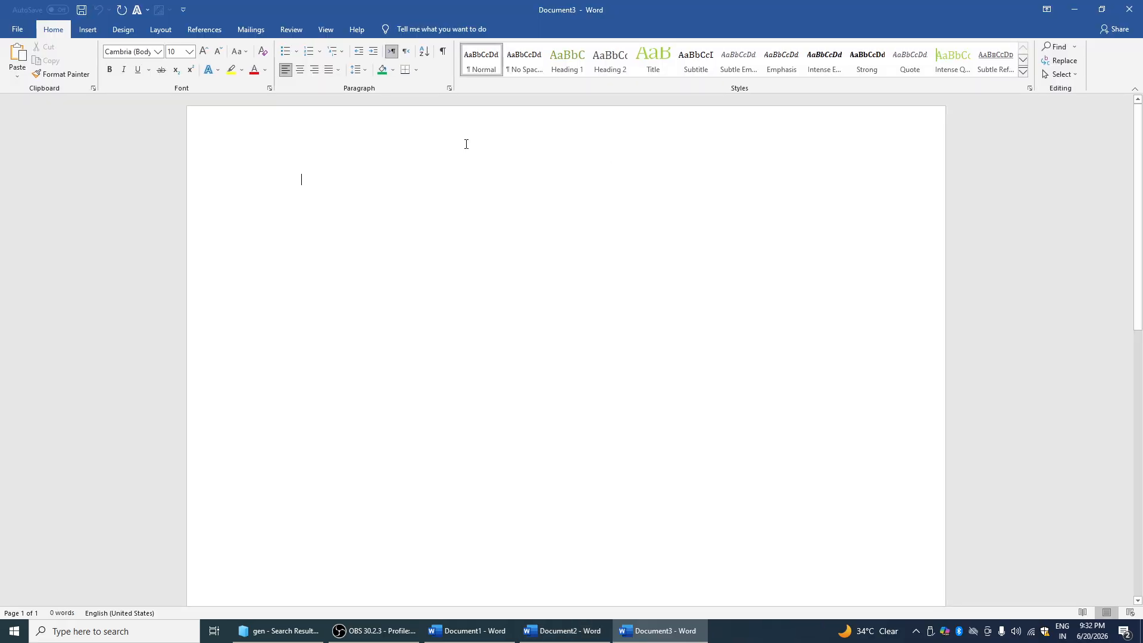
Set up a custom diagonal text watermark reading 'FDFSD'
click(137, 29)
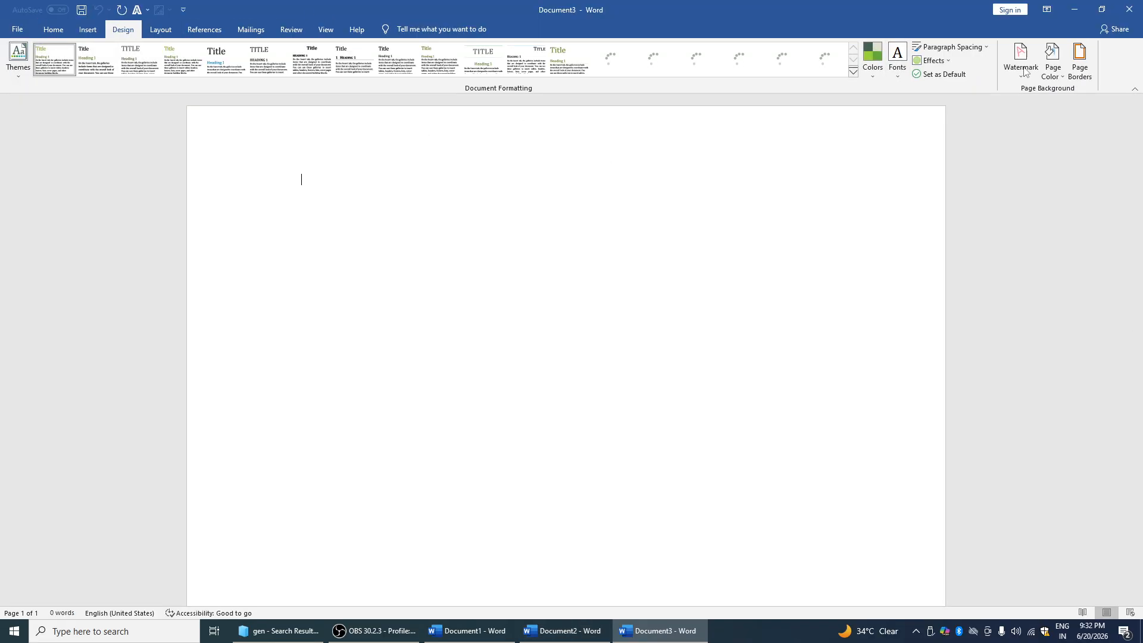
click(1028, 74)
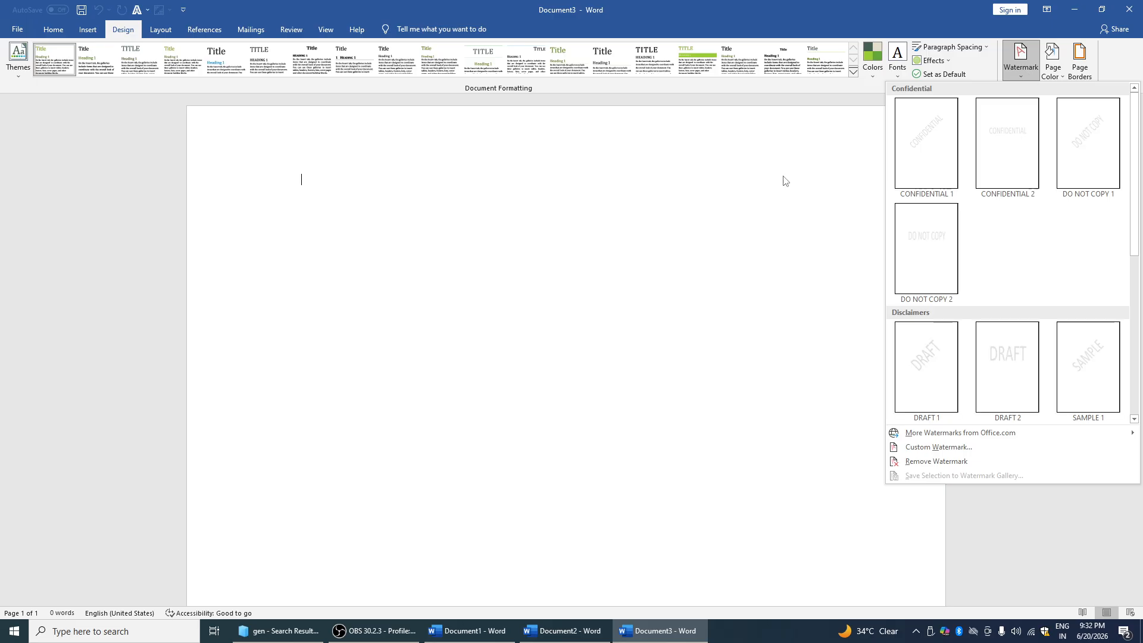
click(923, 450)
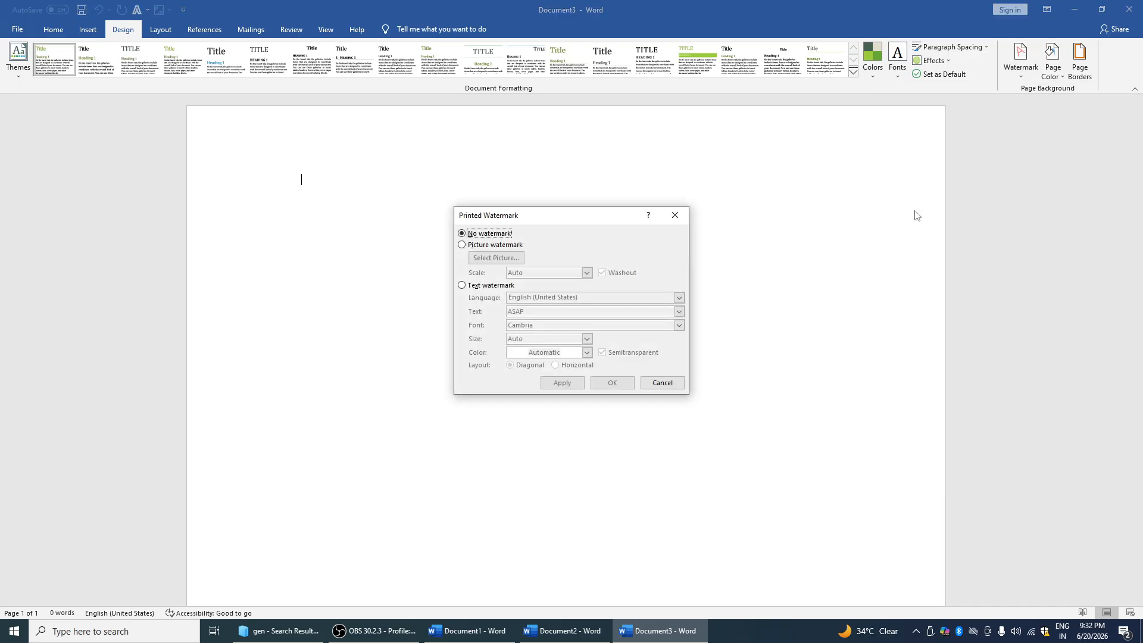
click(511, 249)
click(501, 286)
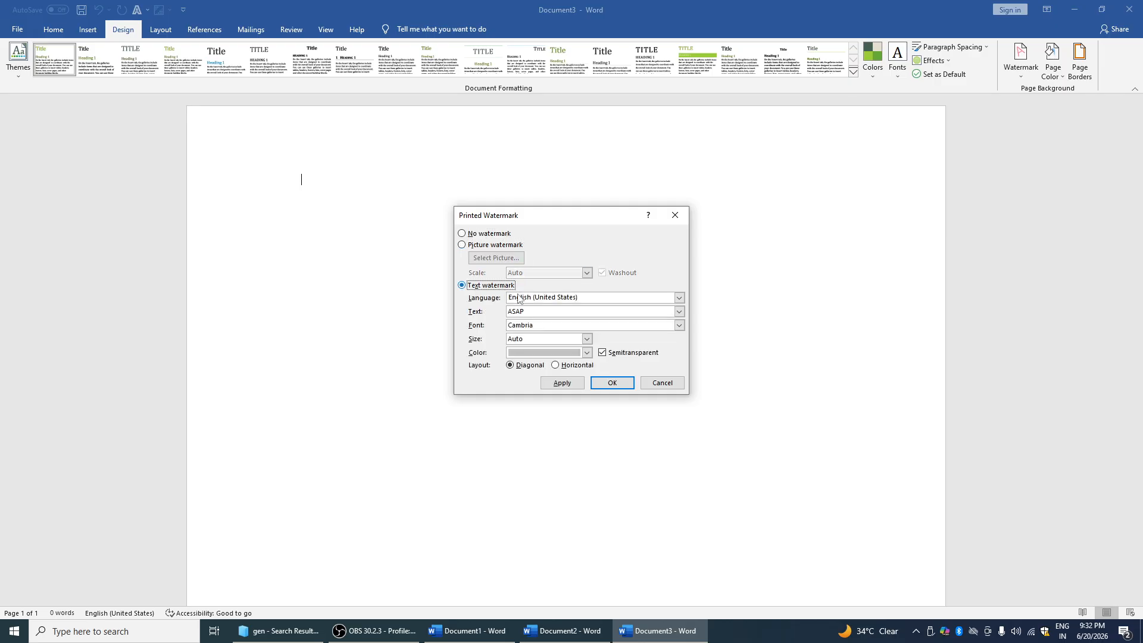
click(550, 311)
key(BackSpace)
key(BackSpace)
key(BackSpace)
text(FDFSD)
click(531, 366)
click(576, 365)
click(541, 366)
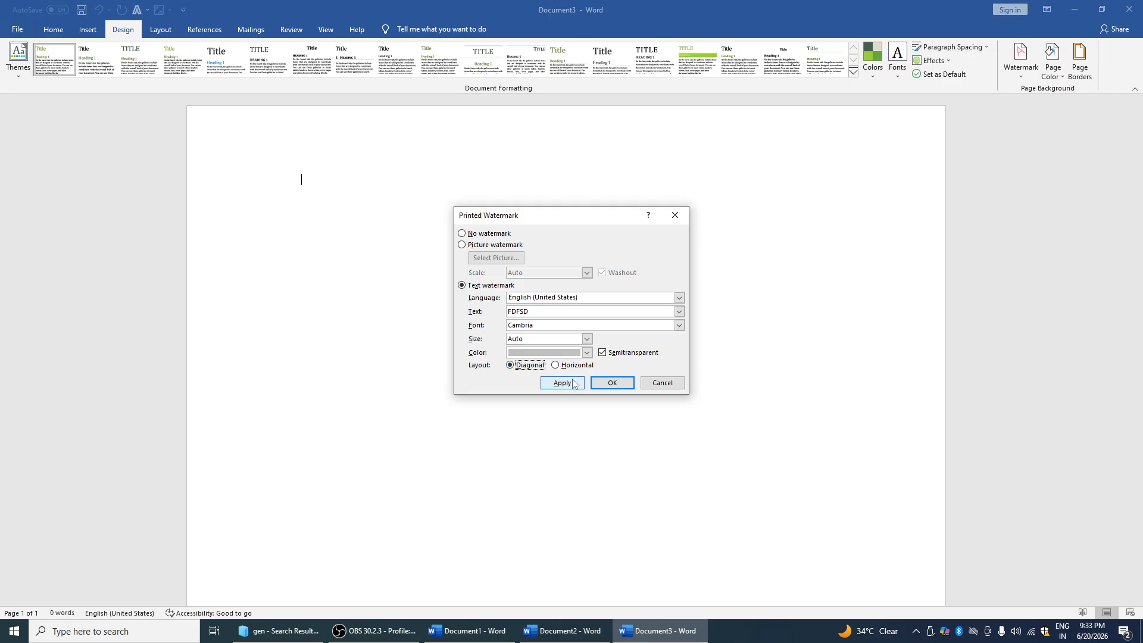
Apply it in green at size 40, then replace it with the CONFIDENTIAL 1 watermark
click(586, 353)
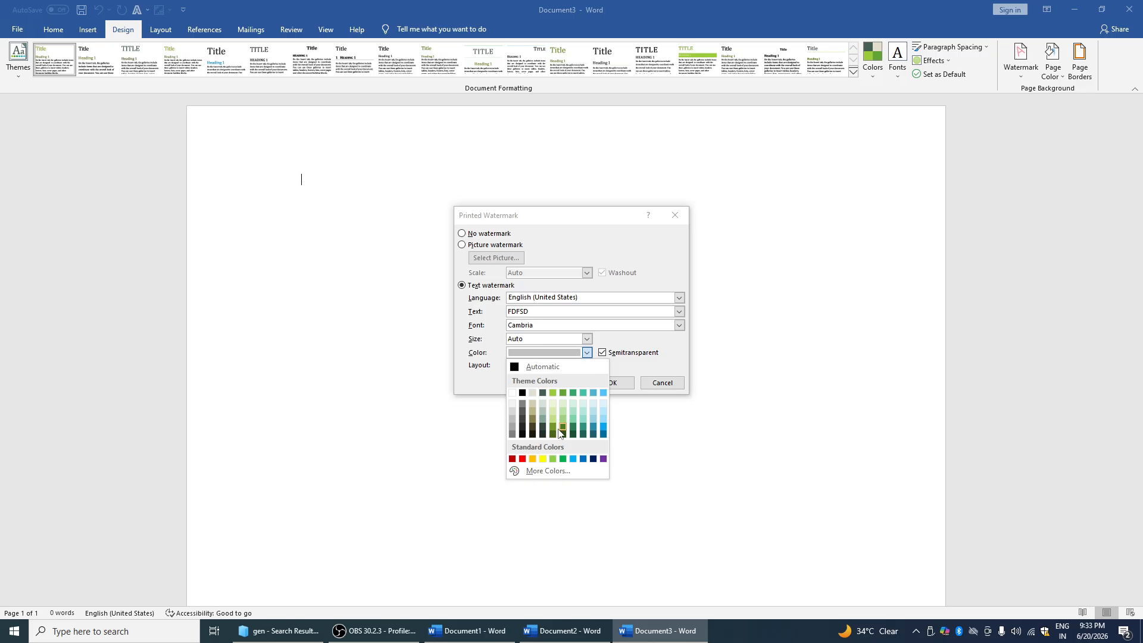
click(602, 438)
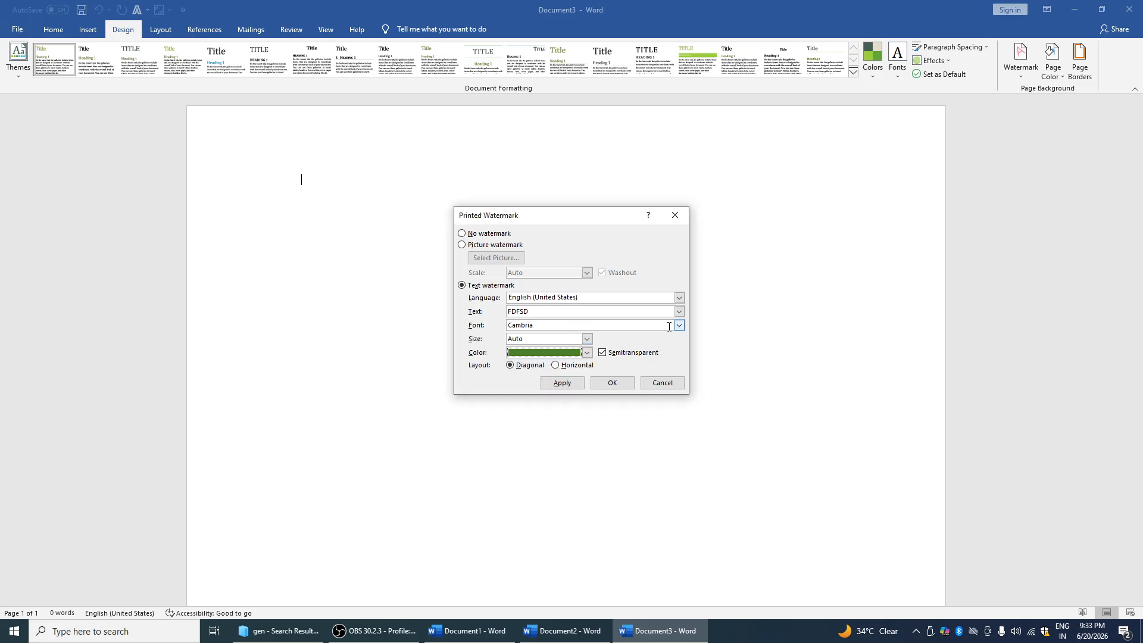
click(586, 339)
click(559, 365)
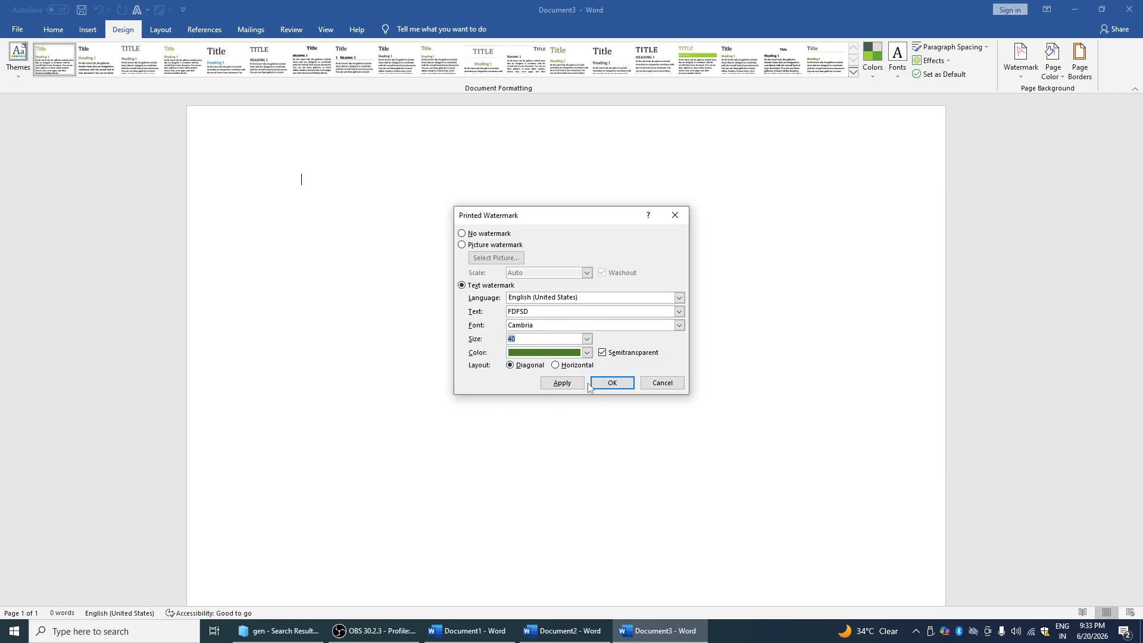
click(562, 383)
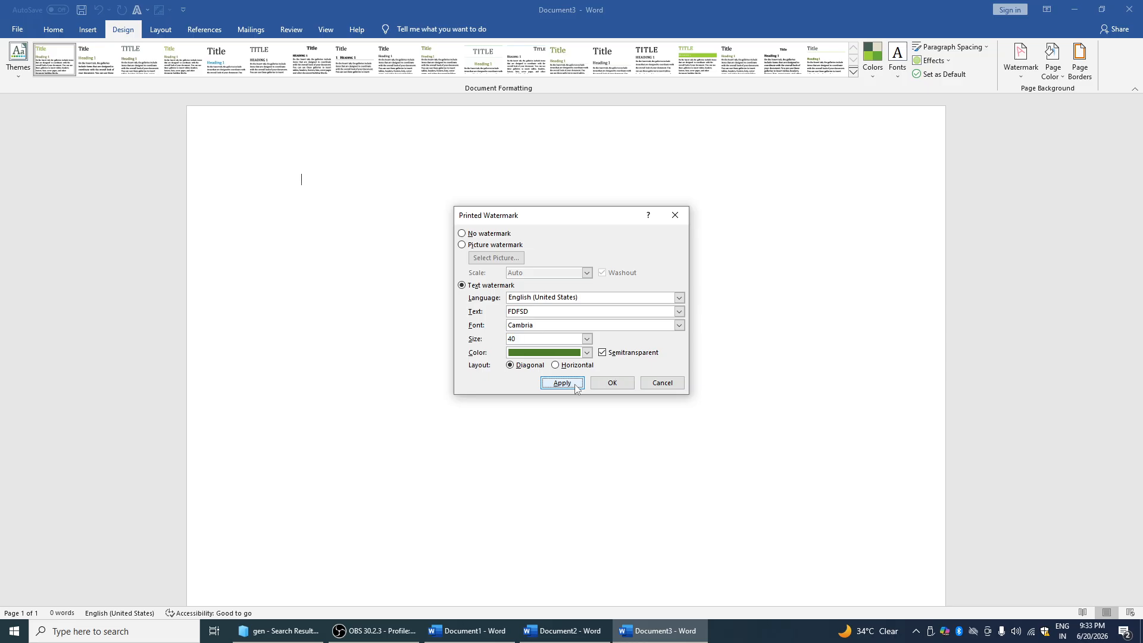
click(654, 382)
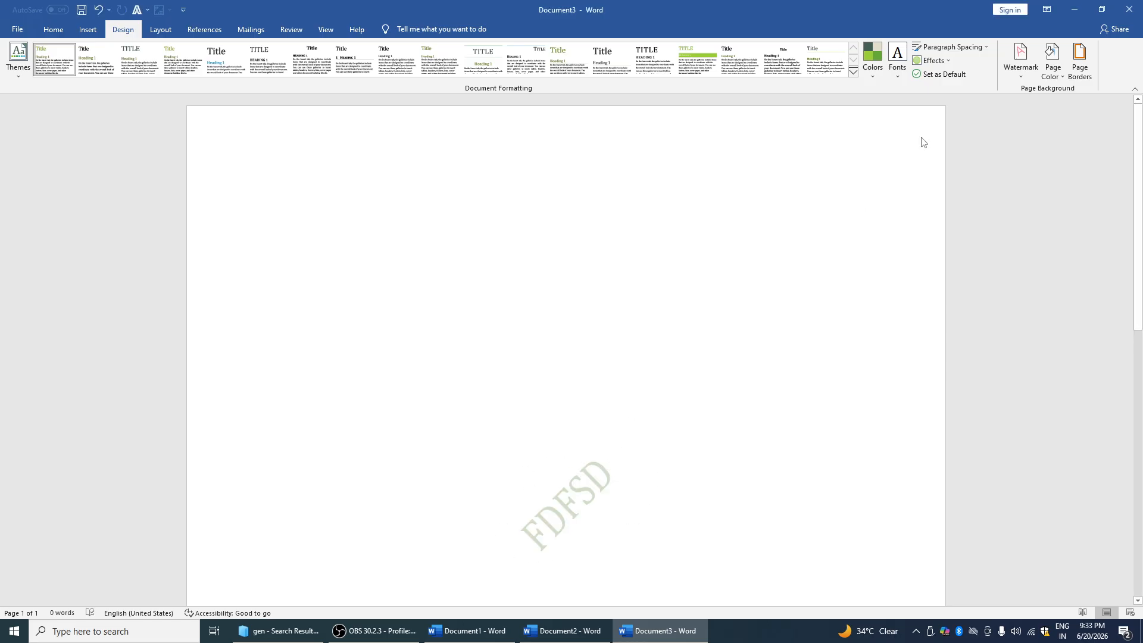
click(1020, 58)
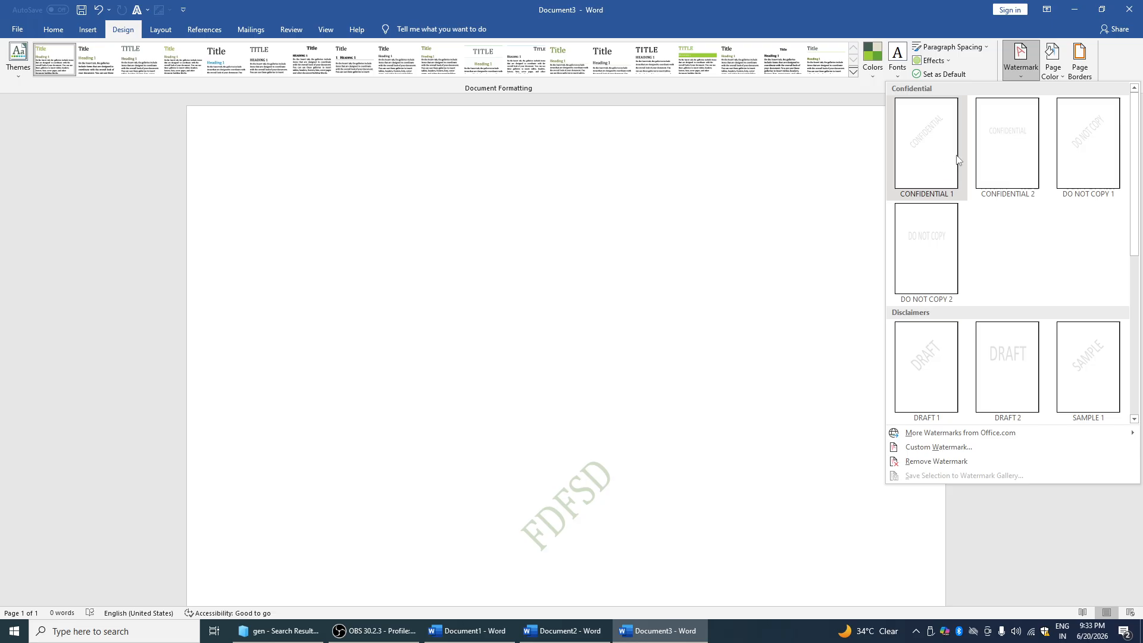
click(931, 153)
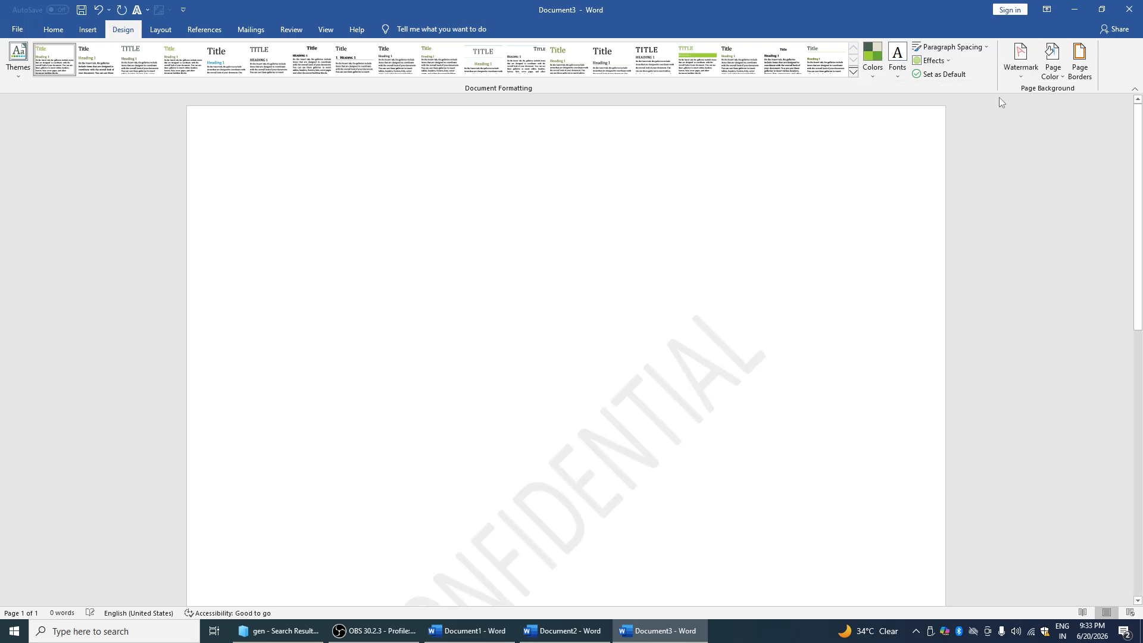
Fill the page background with a two-colour gradient from orange to yellow
click(1056, 76)
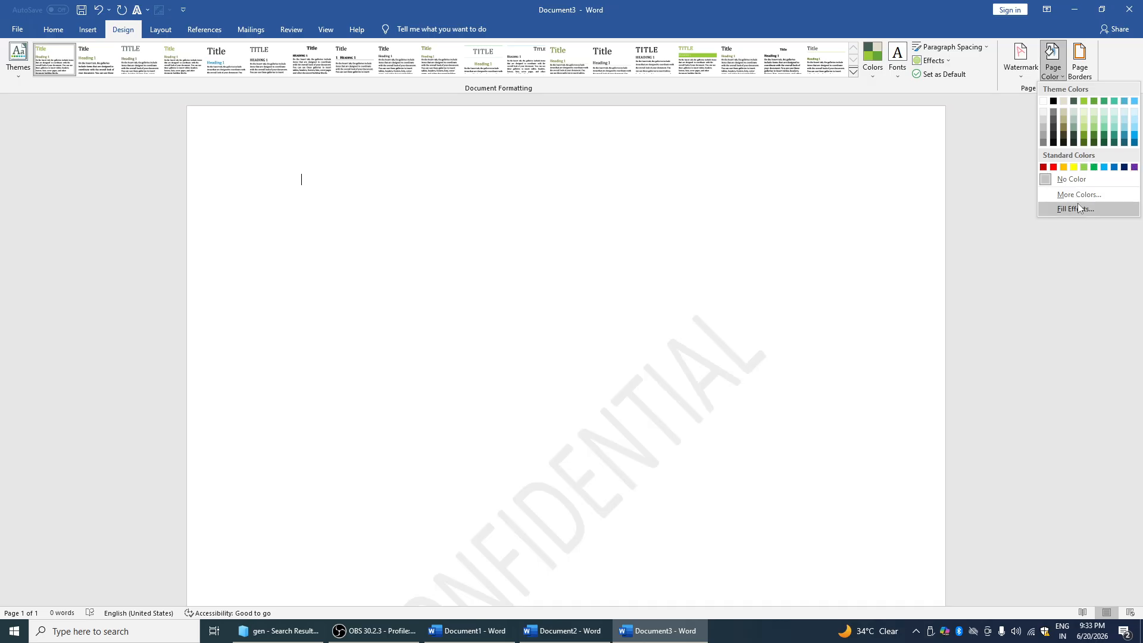
click(1076, 209)
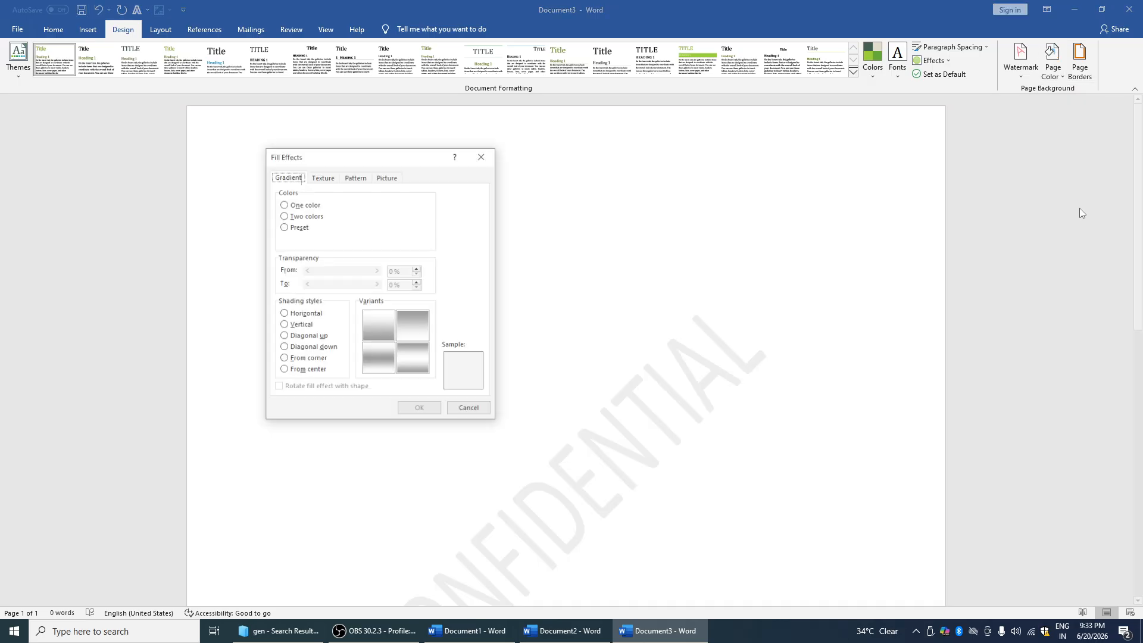
click(284, 215)
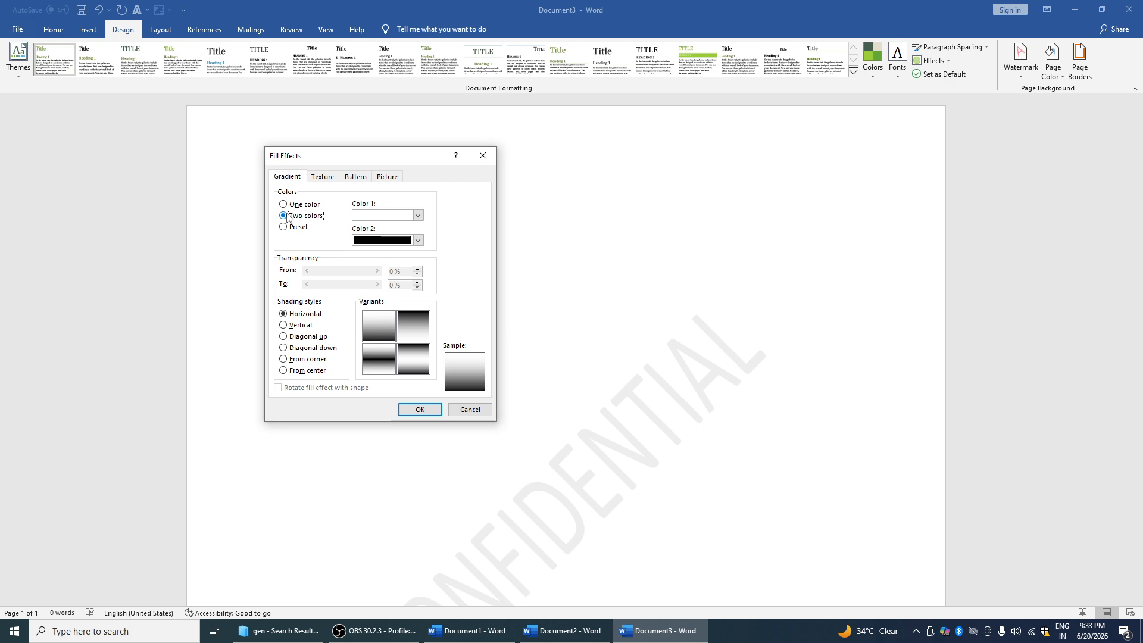
click(418, 240)
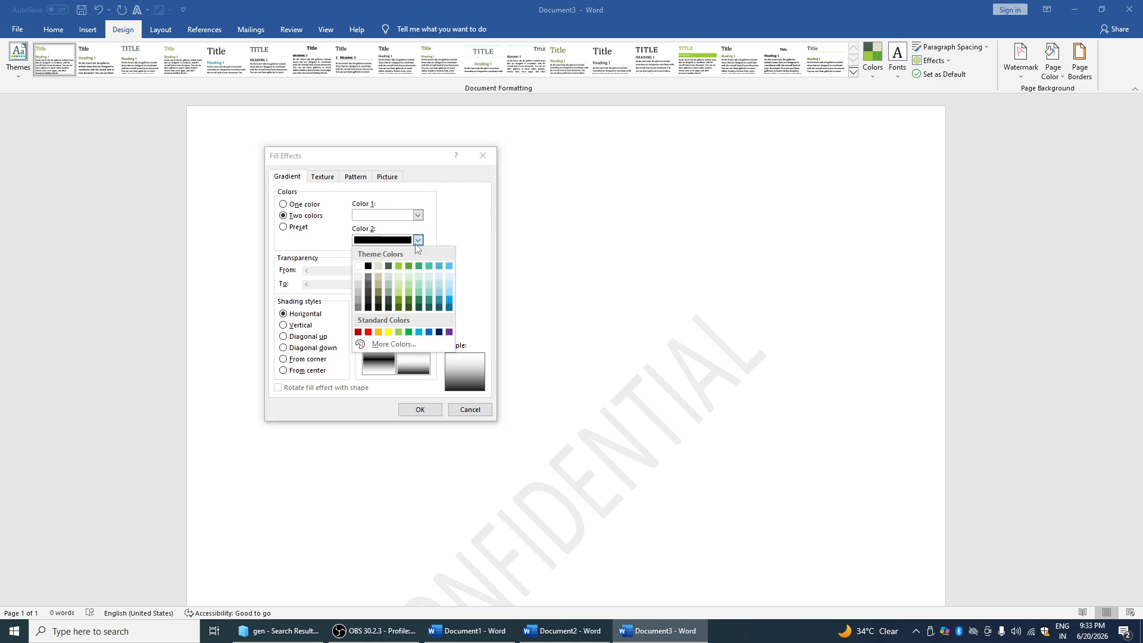
click(388, 332)
click(417, 215)
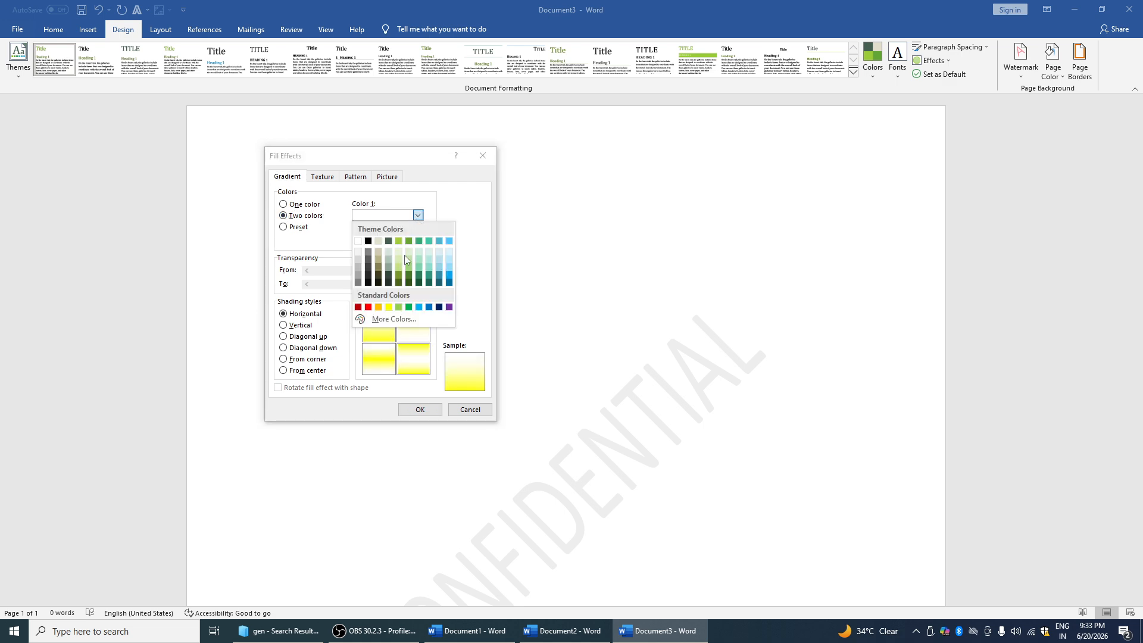
click(379, 307)
click(420, 409)
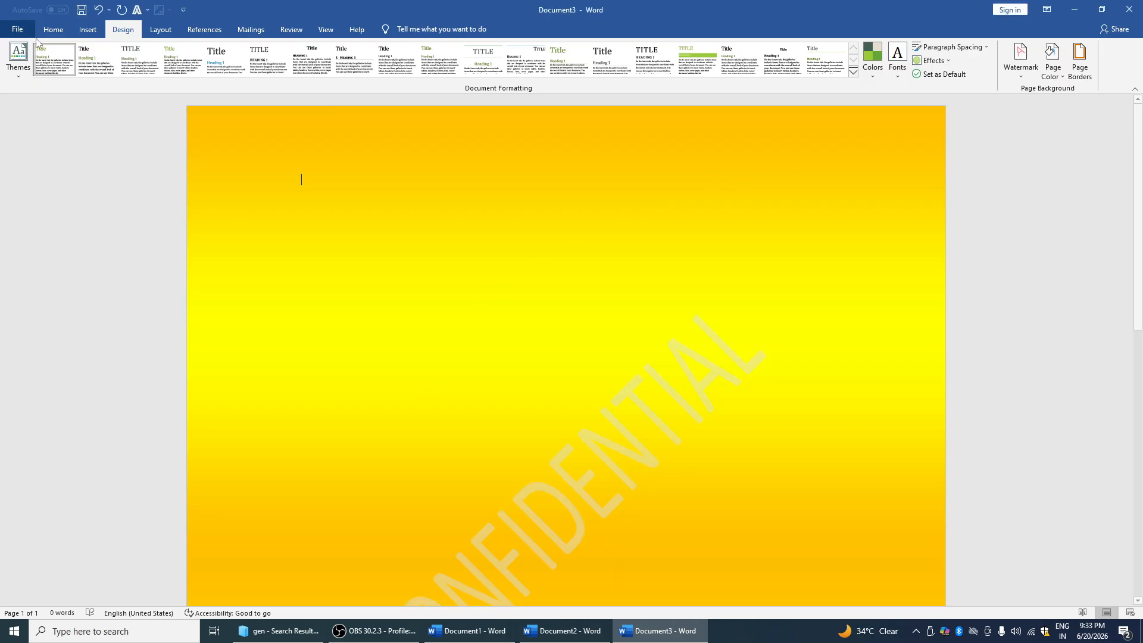
Change the gradient's shading style to Diagonal up
click(1056, 78)
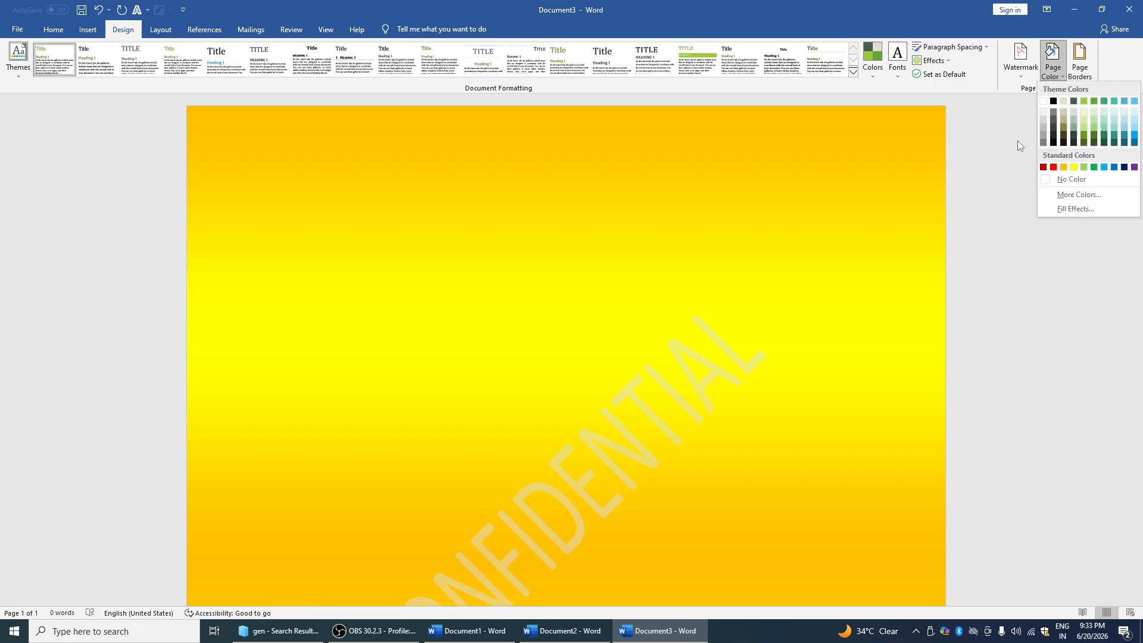
click(1062, 213)
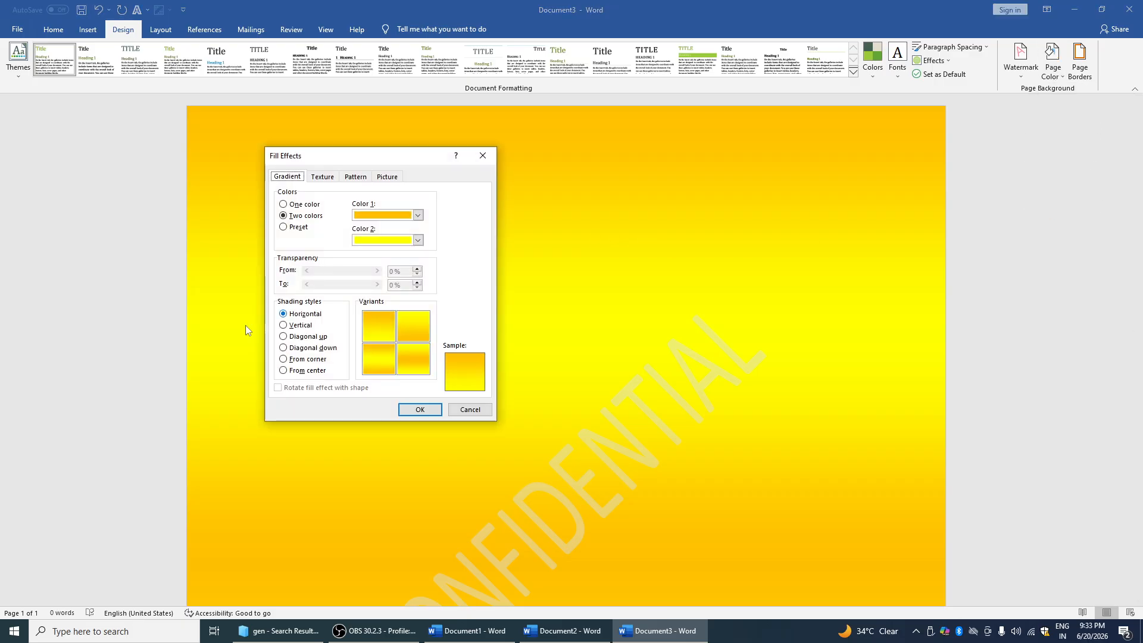
click(293, 359)
click(302, 348)
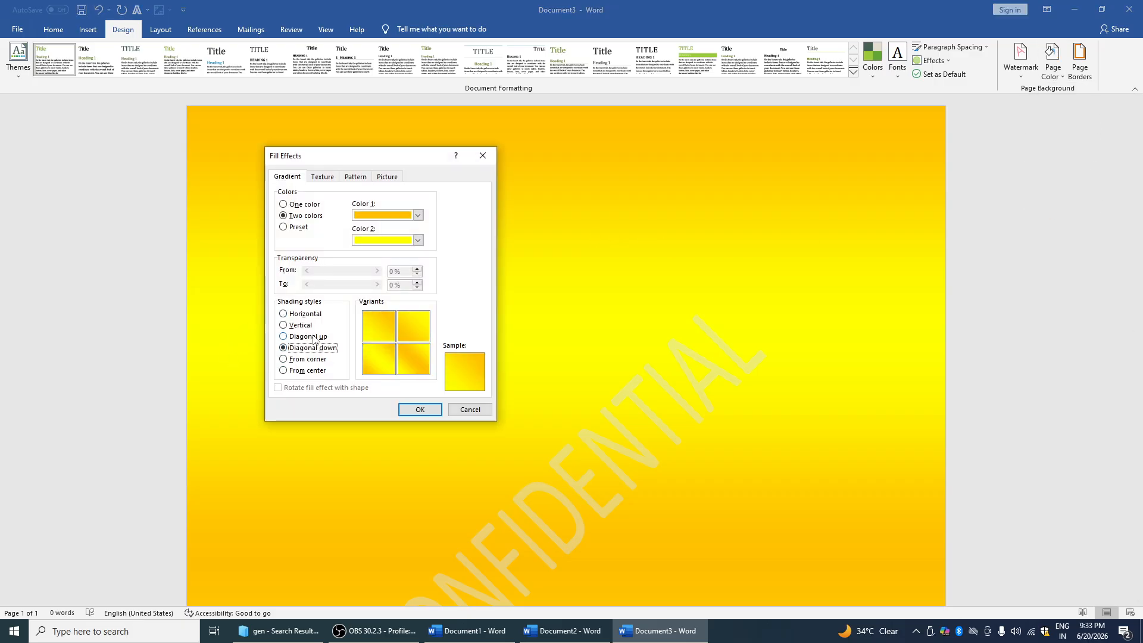
click(314, 337)
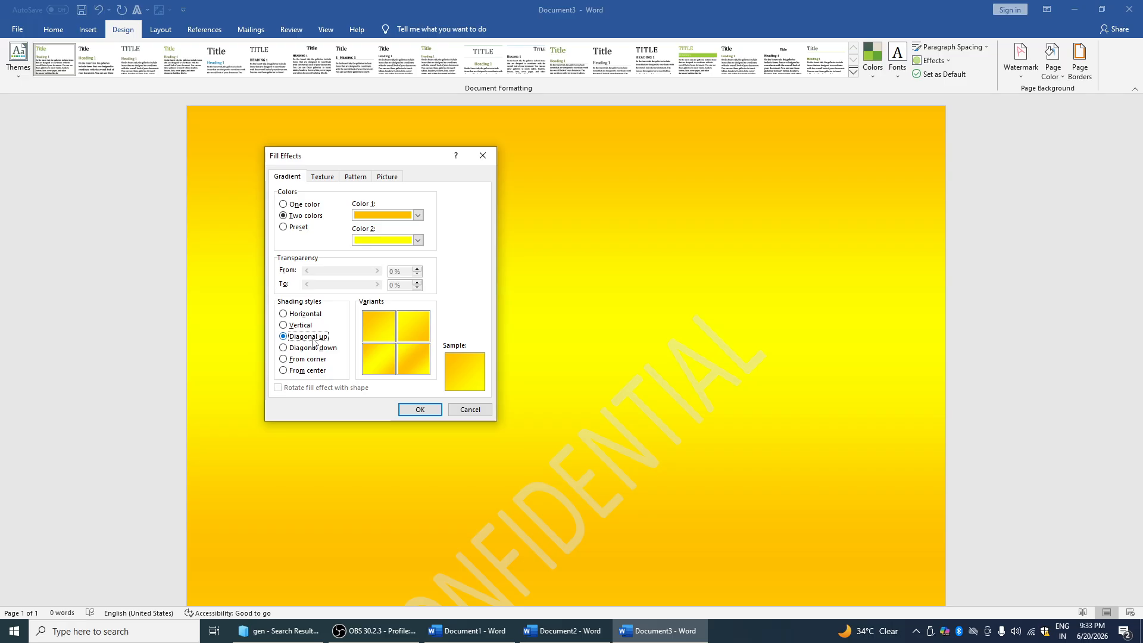
click(300, 325)
click(308, 336)
click(412, 411)
Try a yellow 3 pt hatched box border around the page
click(1058, 76)
click(1072, 59)
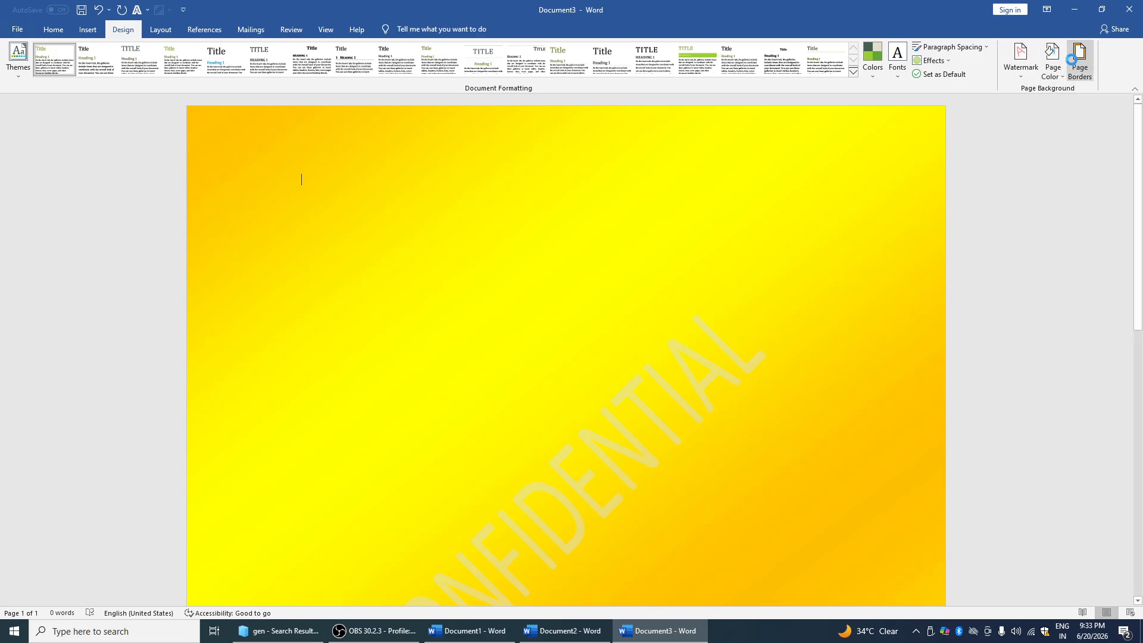
click(457, 275)
scroll(546, 254, down, 5)
click(525, 299)
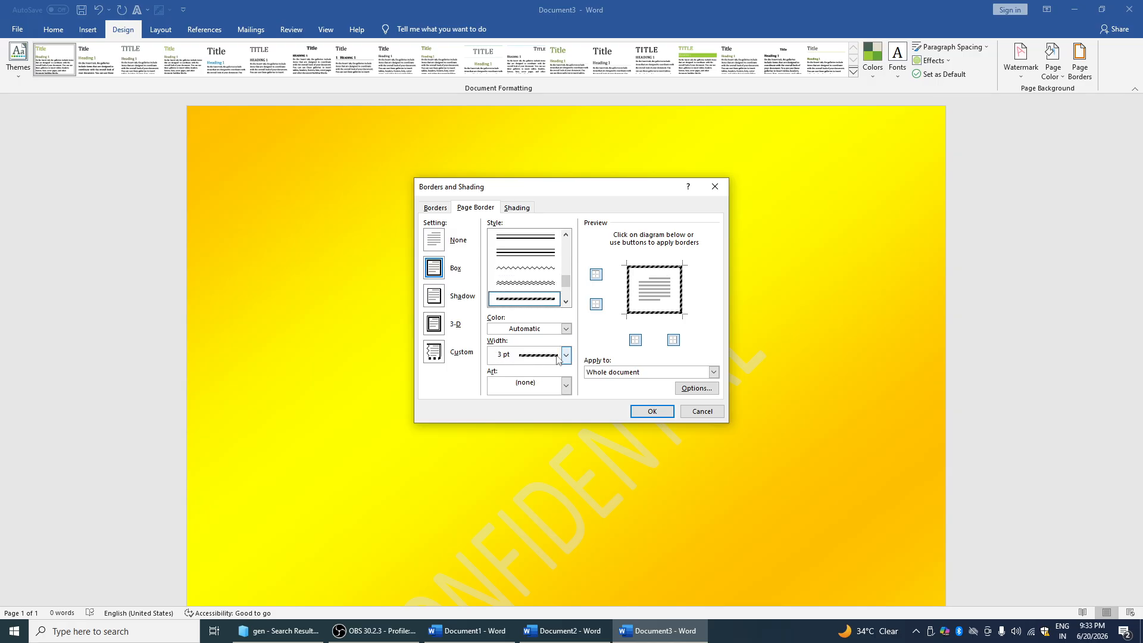
click(564, 356)
click(546, 373)
click(565, 329)
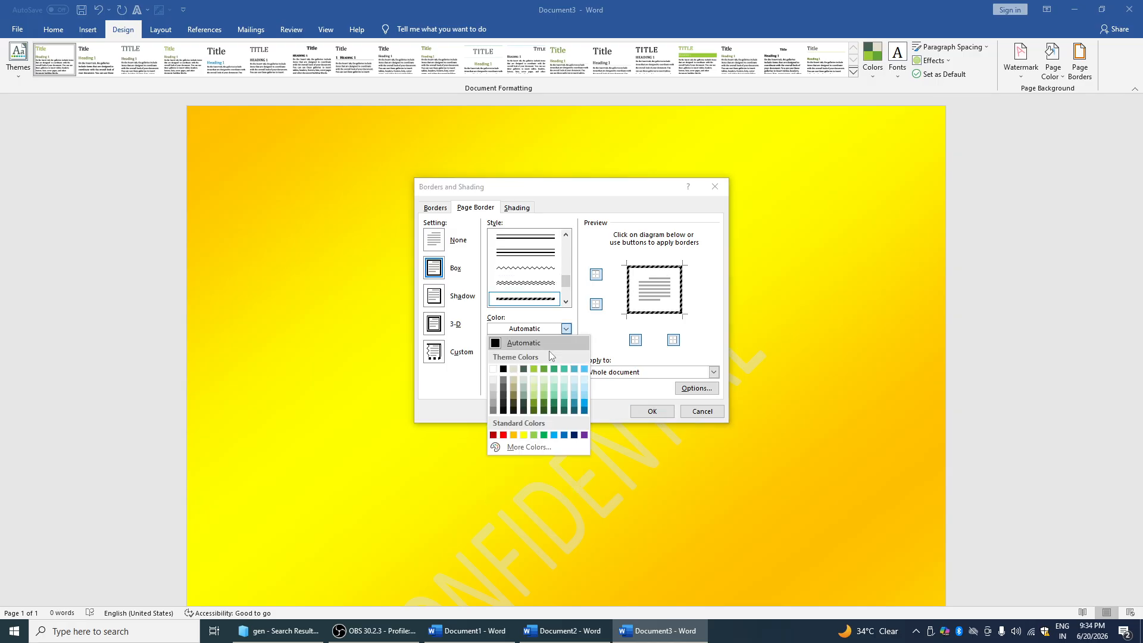
click(524, 436)
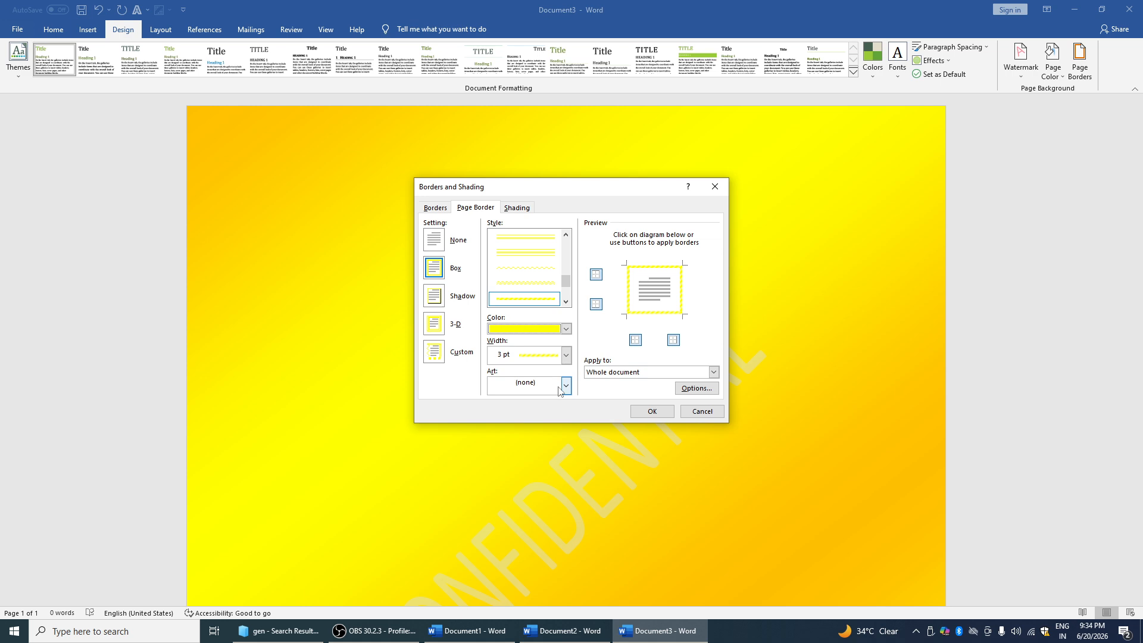
click(650, 410)
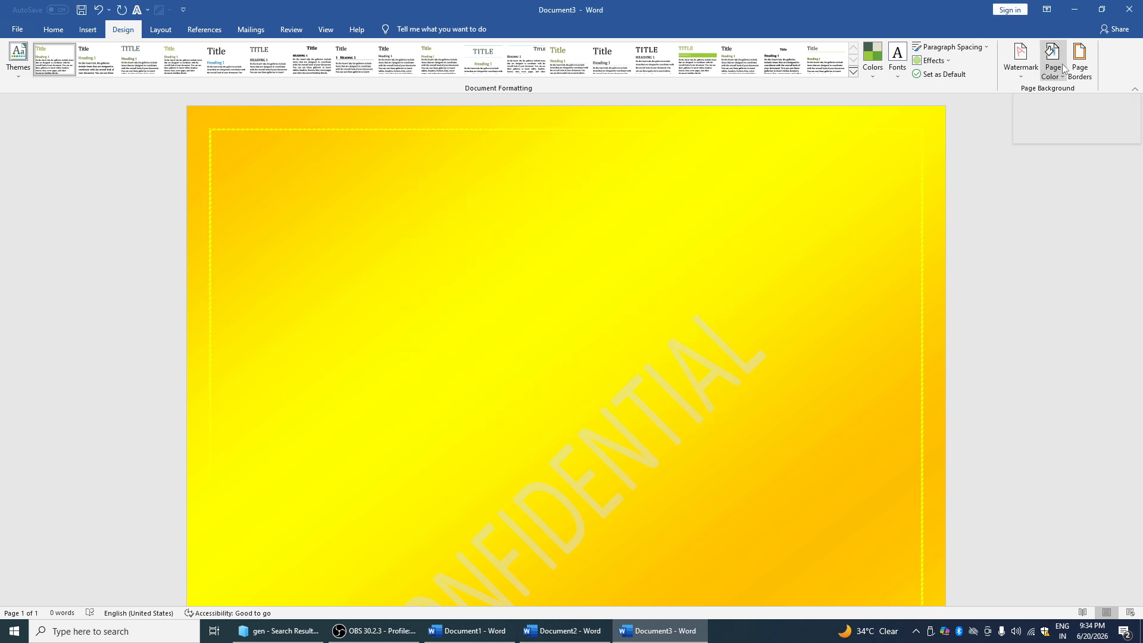
Change the trial page border colour to black
click(1080, 59)
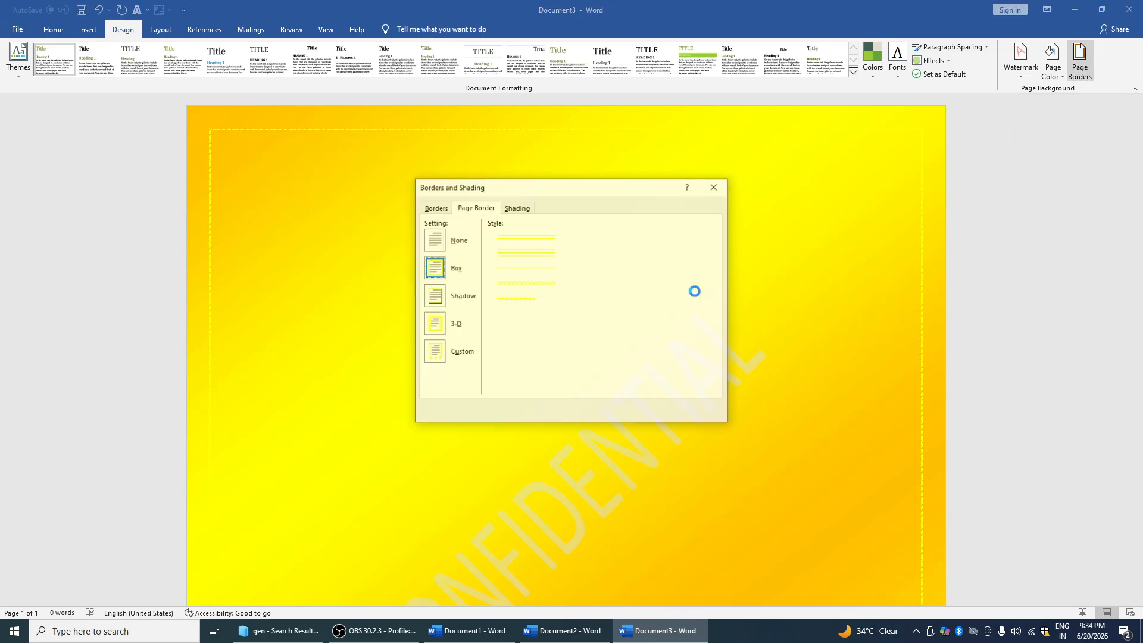
click(565, 329)
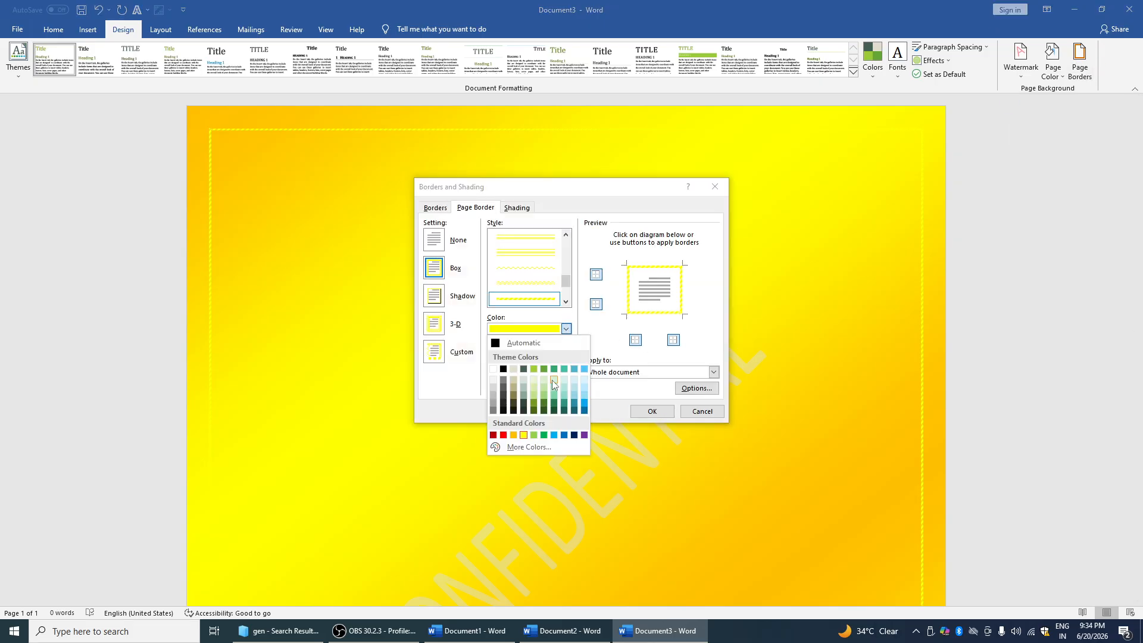
click(504, 369)
click(652, 410)
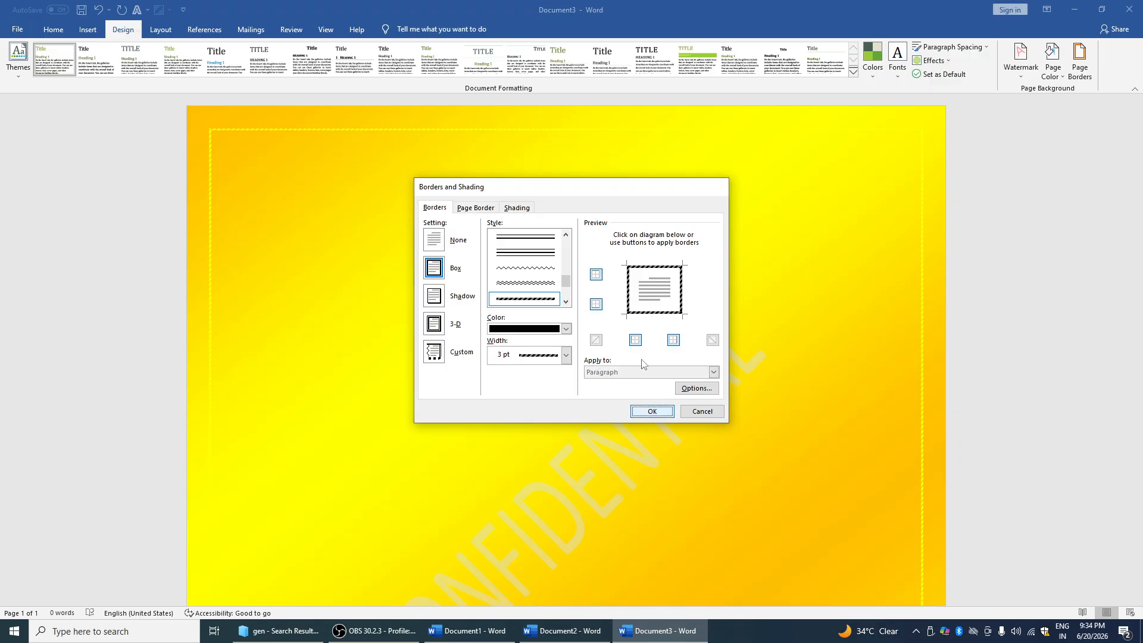
Replace it with the red apple art border, reduced to 22 pt width
click(1080, 59)
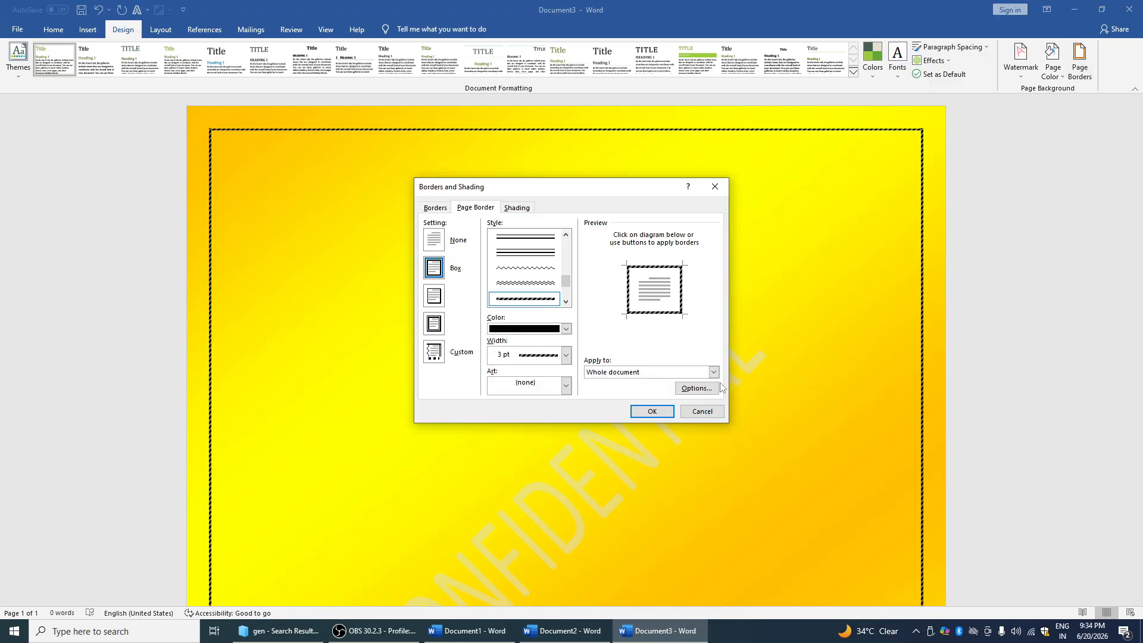
click(566, 386)
click(550, 425)
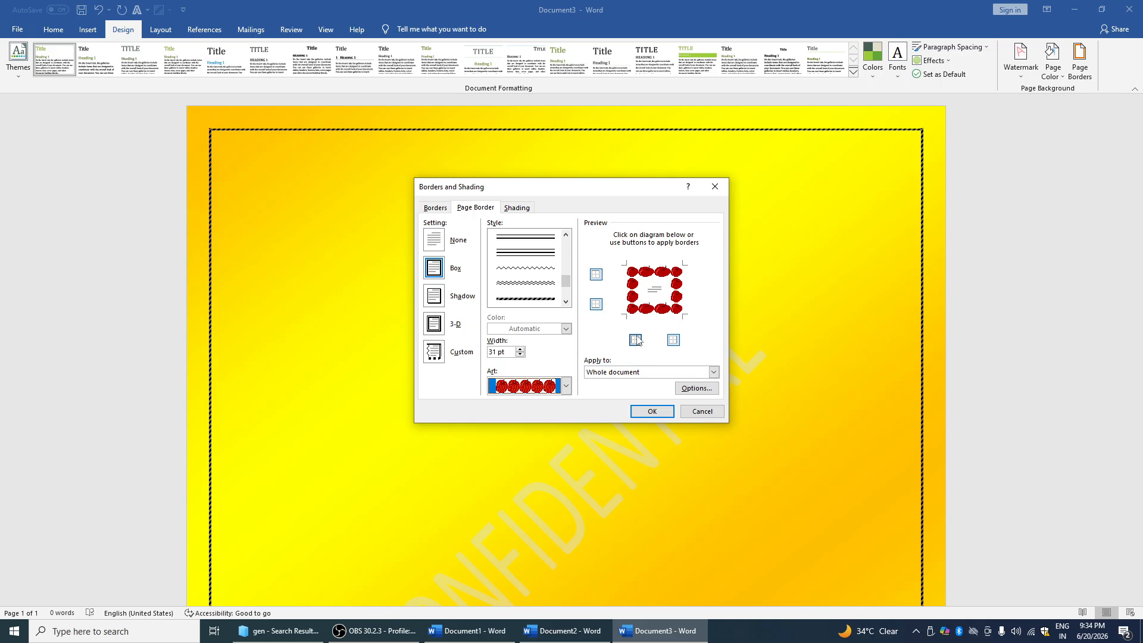
click(520, 355)
click(520, 355)
click(520, 355)
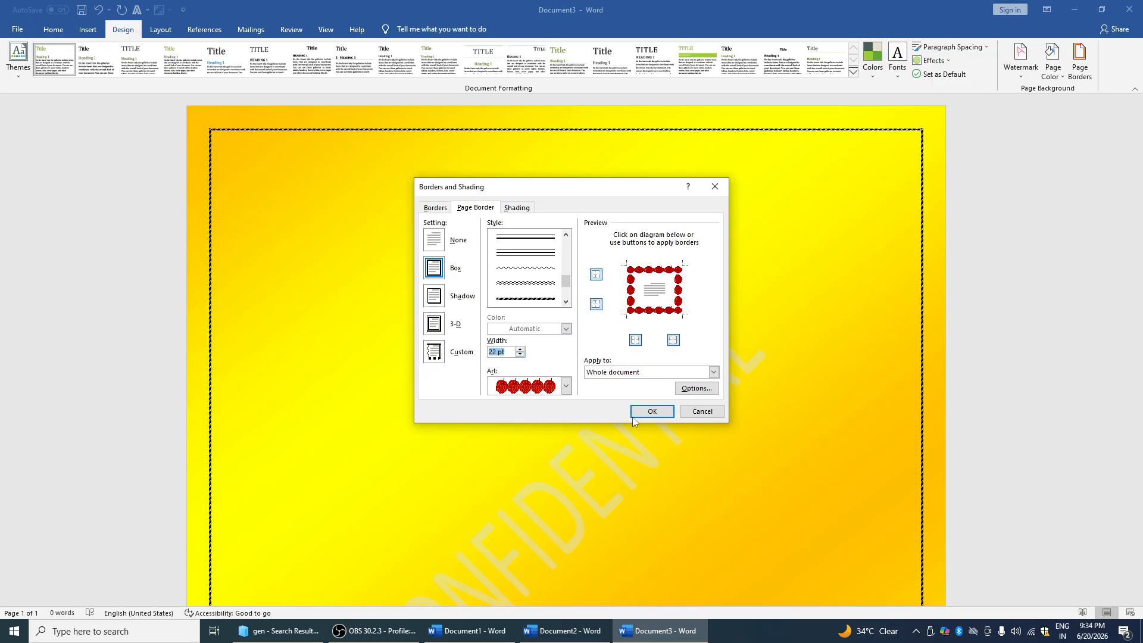
click(653, 410)
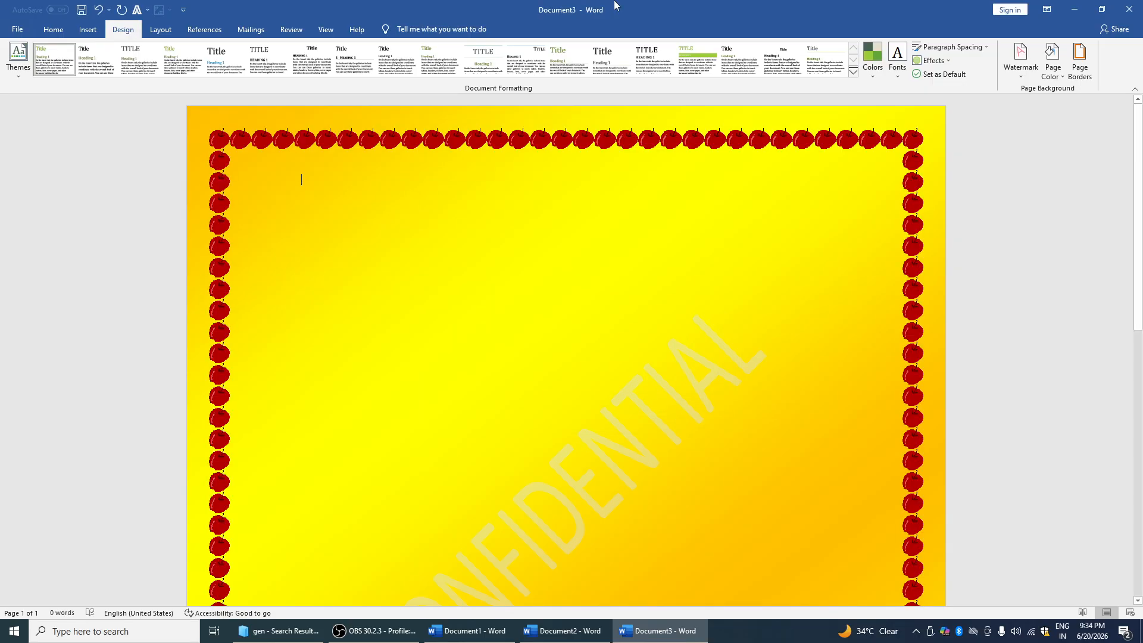
Set the page margins to Narrow
click(154, 33)
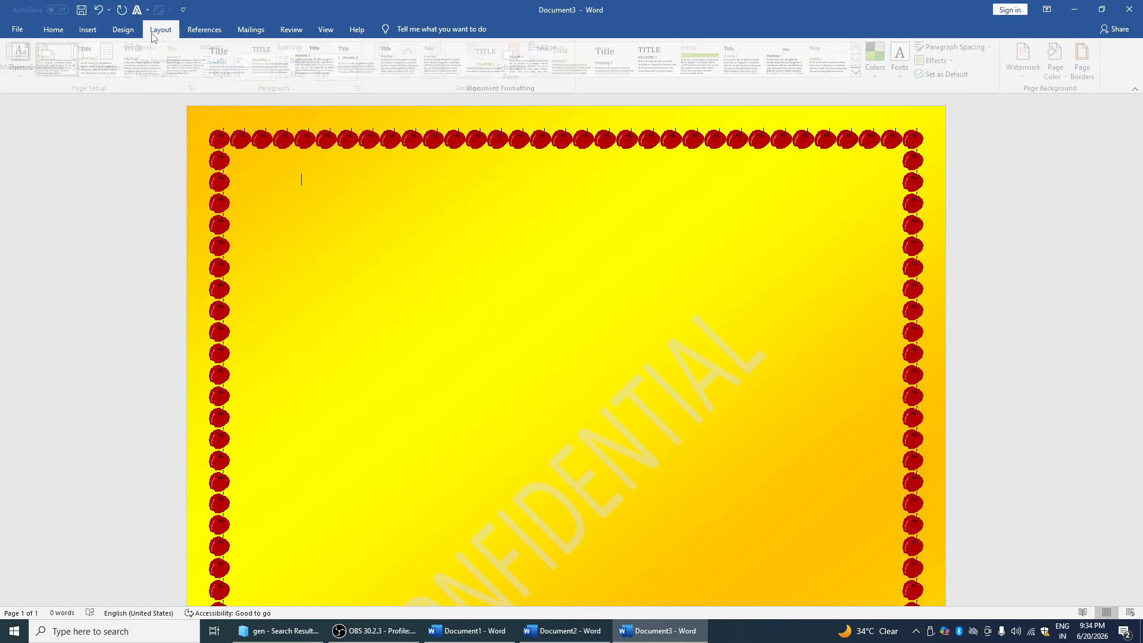
click(22, 72)
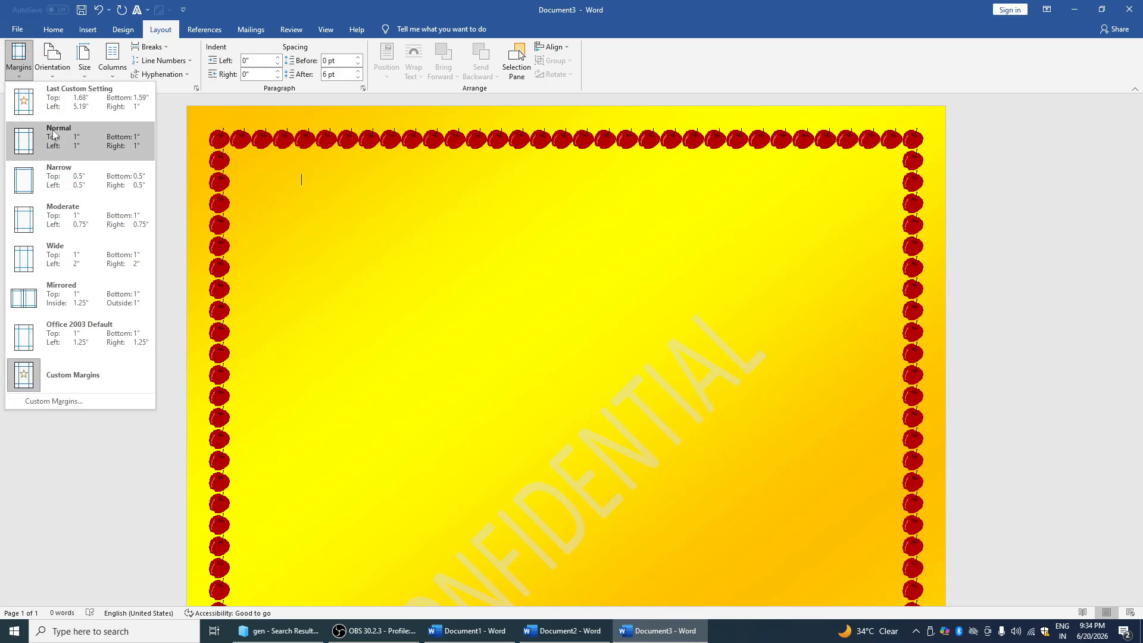
click(301, 180)
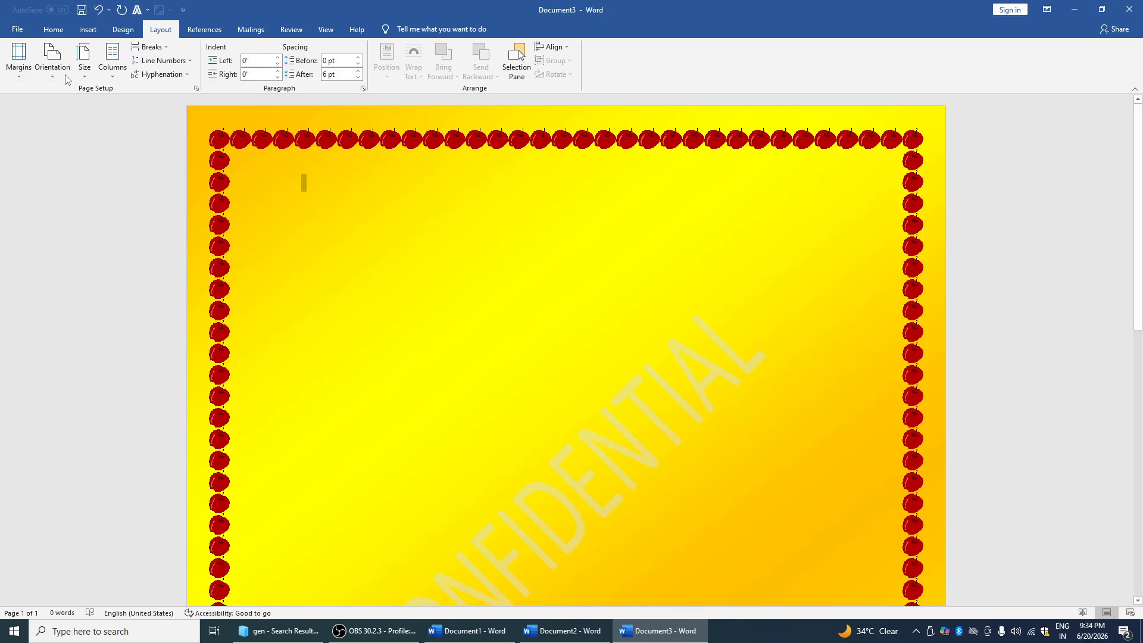
click(19, 62)
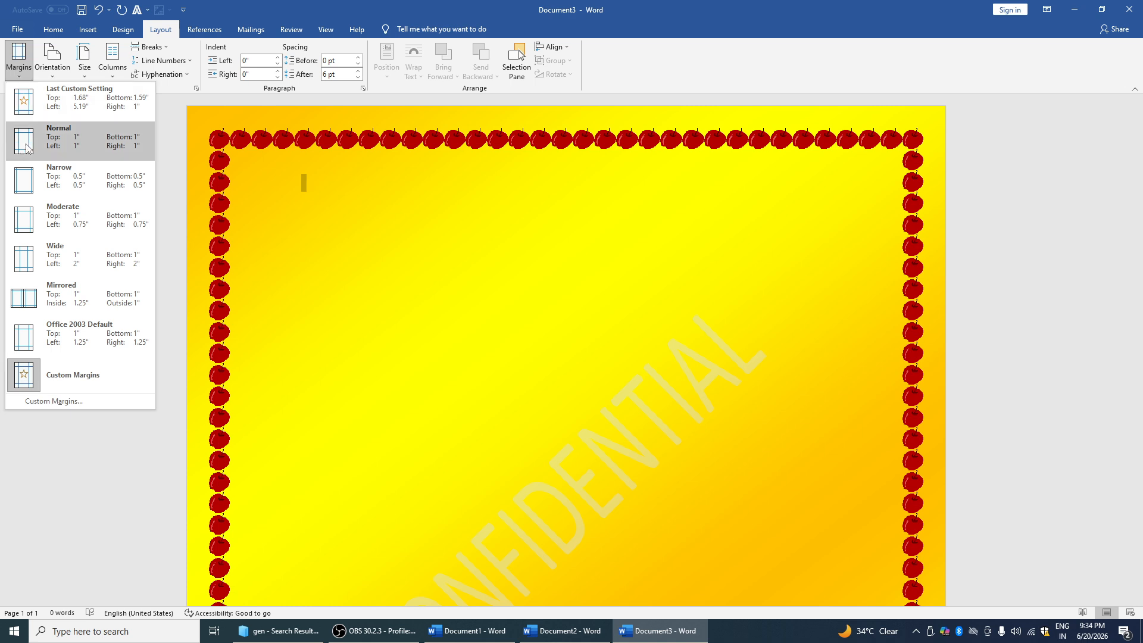
click(24, 180)
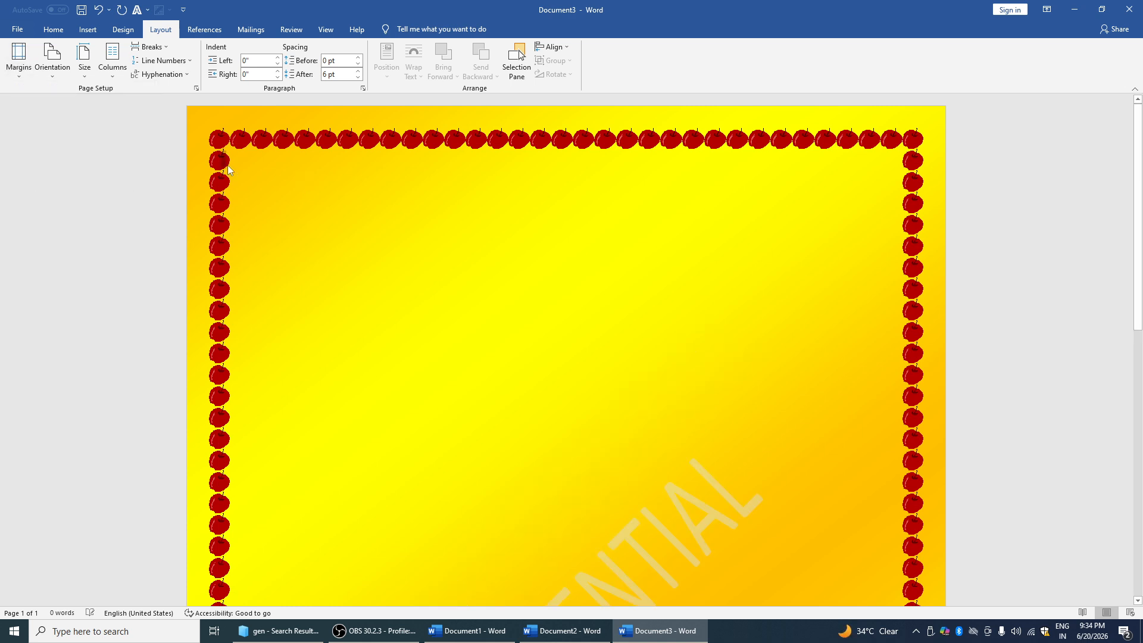
Turn the page to landscape orientation with Letter paper size
click(63, 75)
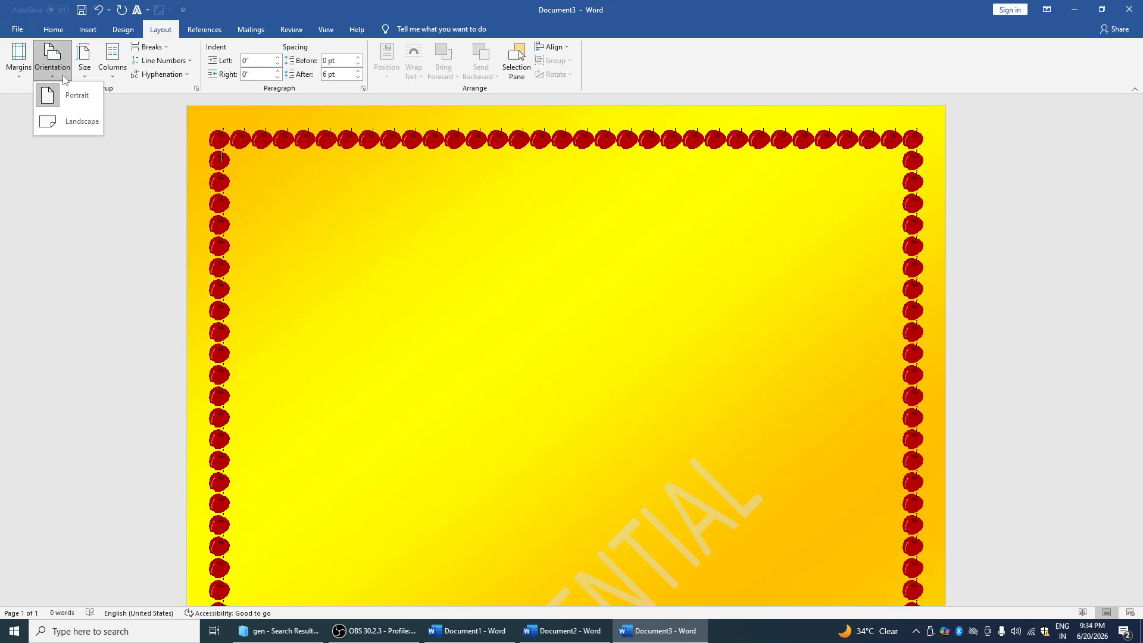
click(84, 123)
ctrl+scroll(341, 182, down, 5)
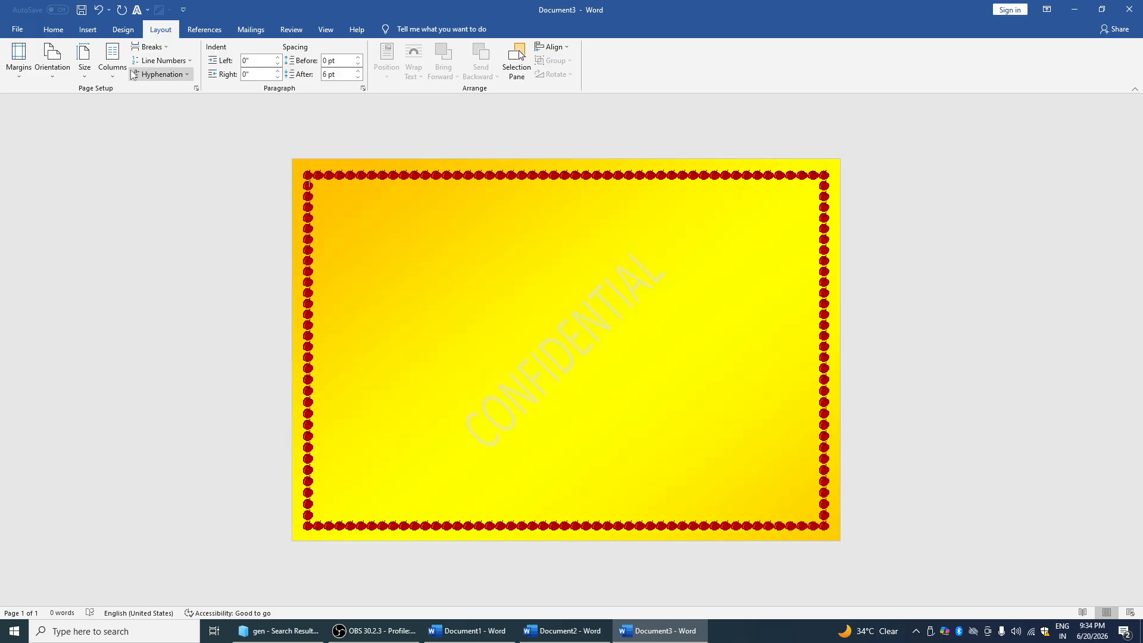
click(84, 60)
click(124, 123)
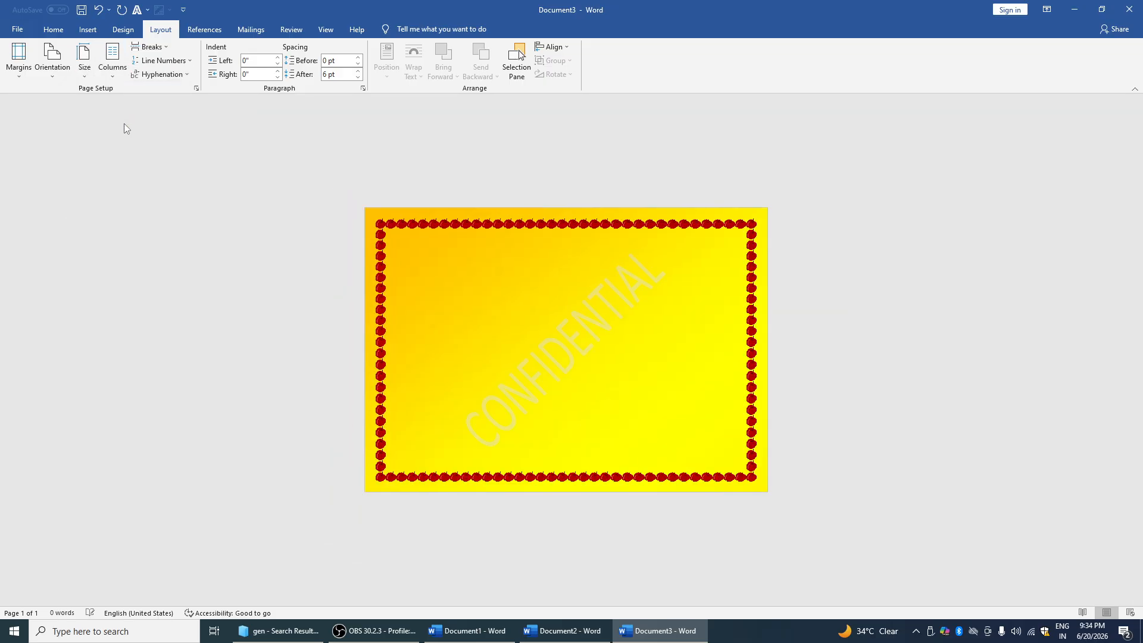
click(84, 59)
click(125, 100)
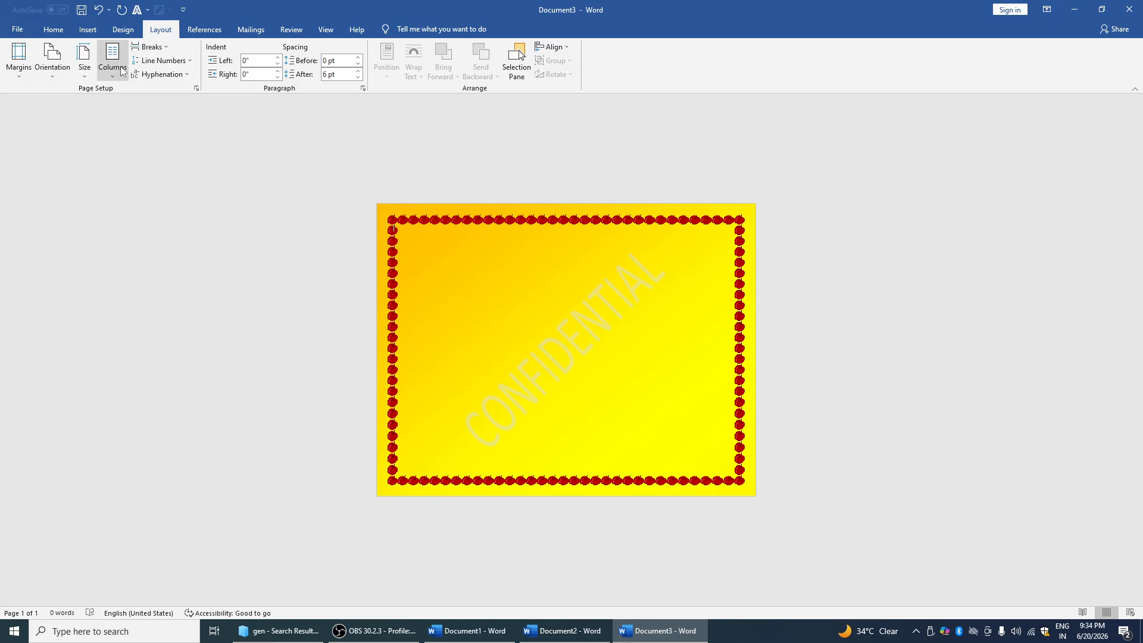
click(113, 74)
click(133, 126)
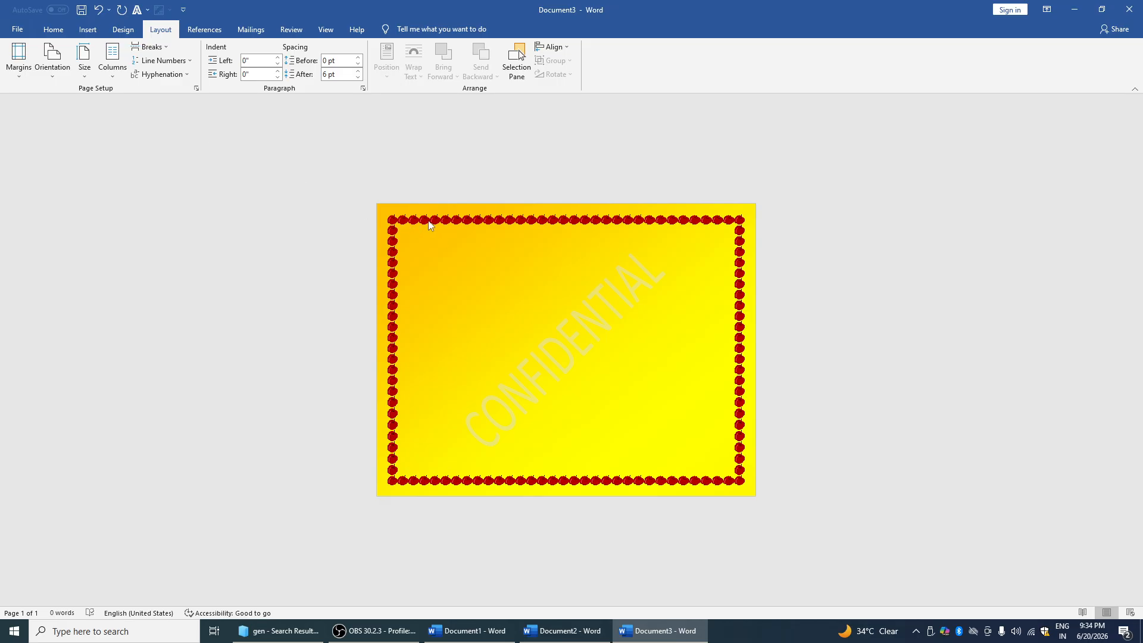
Enter =RAND(5,6), enlarge it with Grow Font, and generate 478 words of filler text
text(D(5,6)
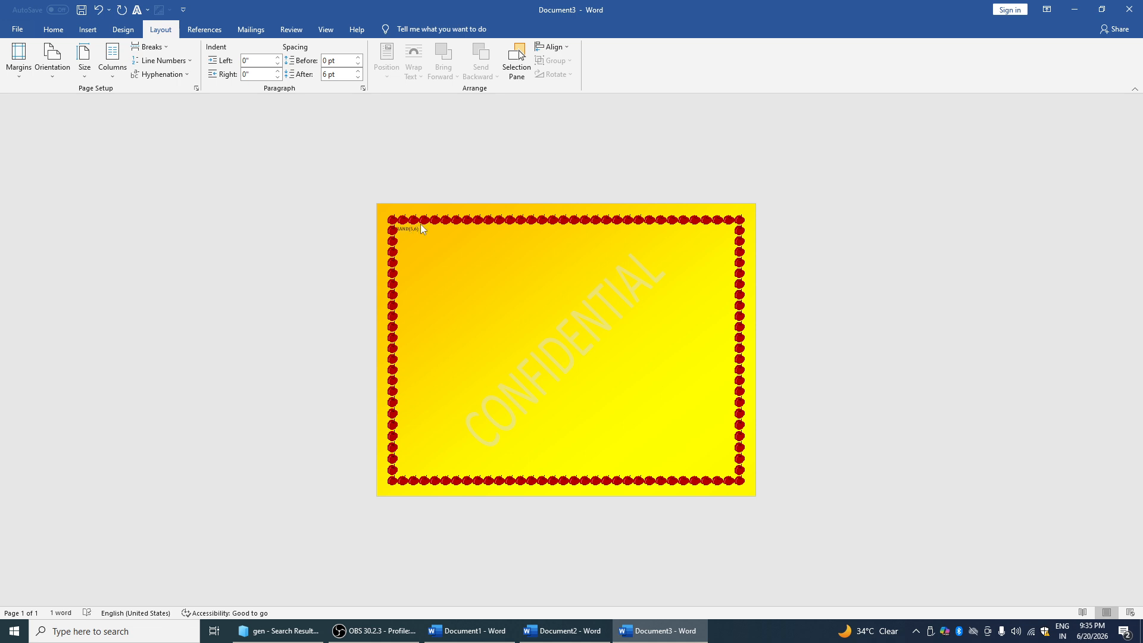
drag(417, 230, 398, 230)
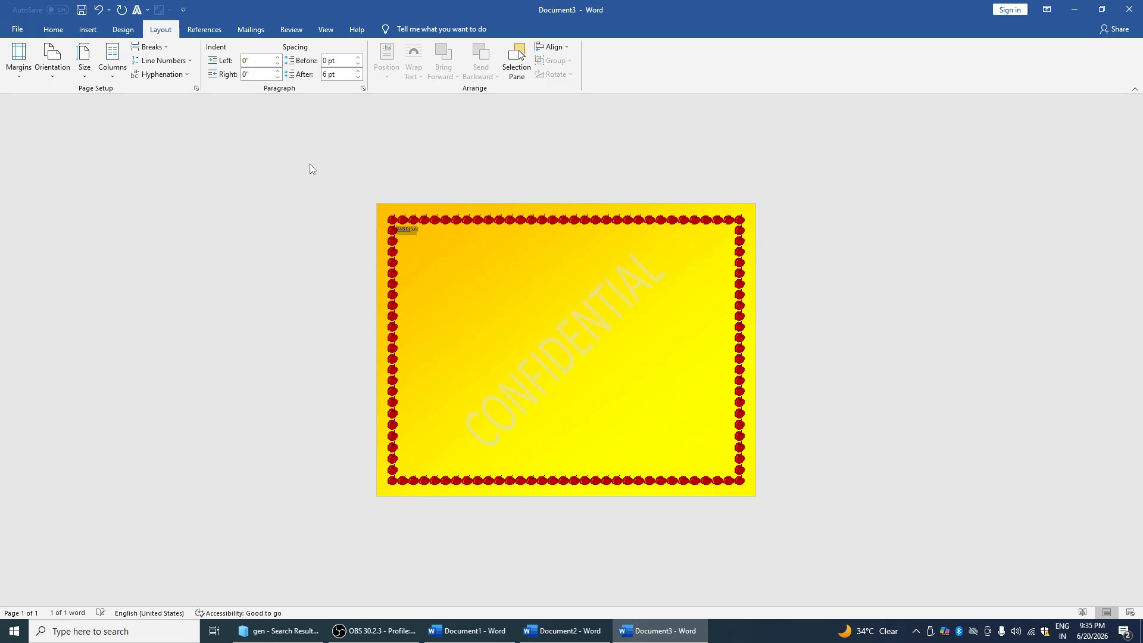
click(53, 29)
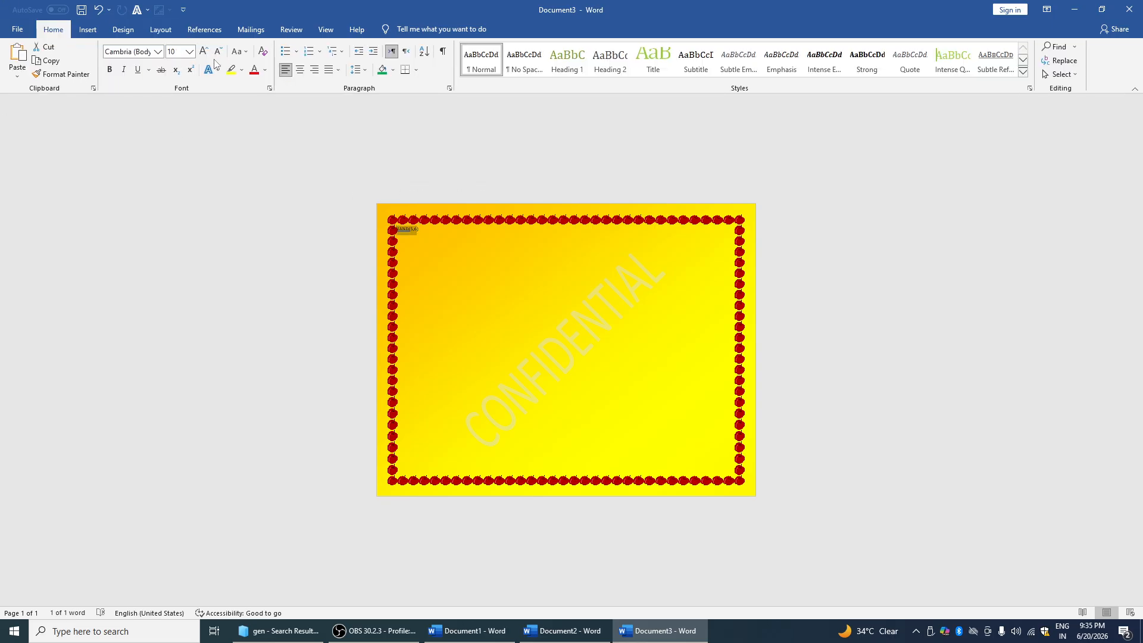
click(203, 51)
click(203, 51)
click(203, 52)
click(203, 52)
click(203, 51)
click(453, 235)
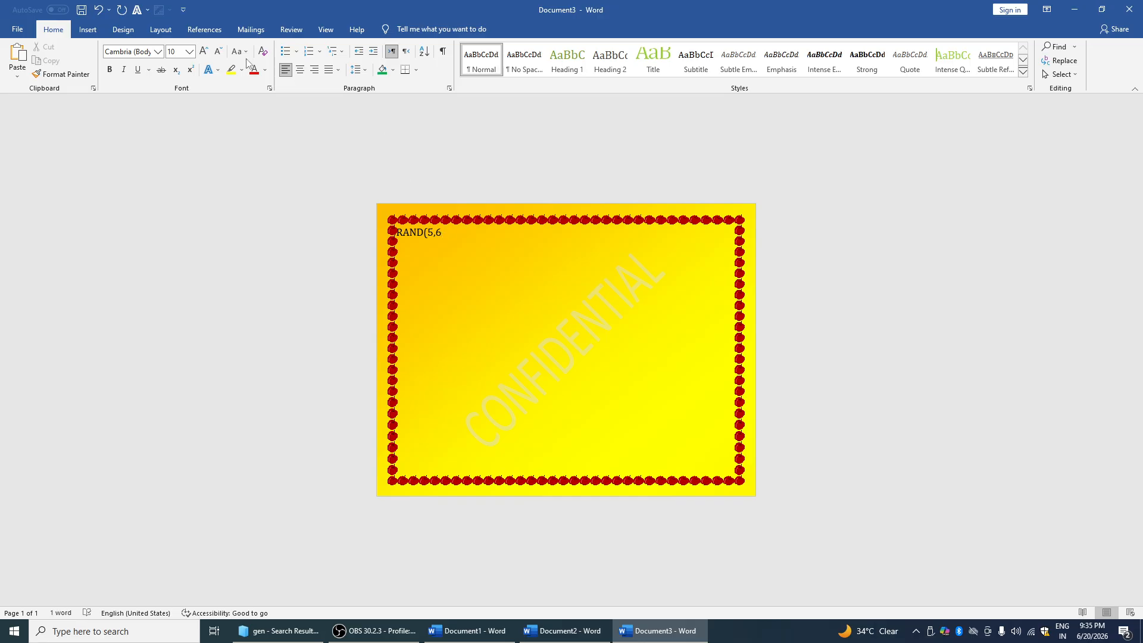
text())
key(Return)
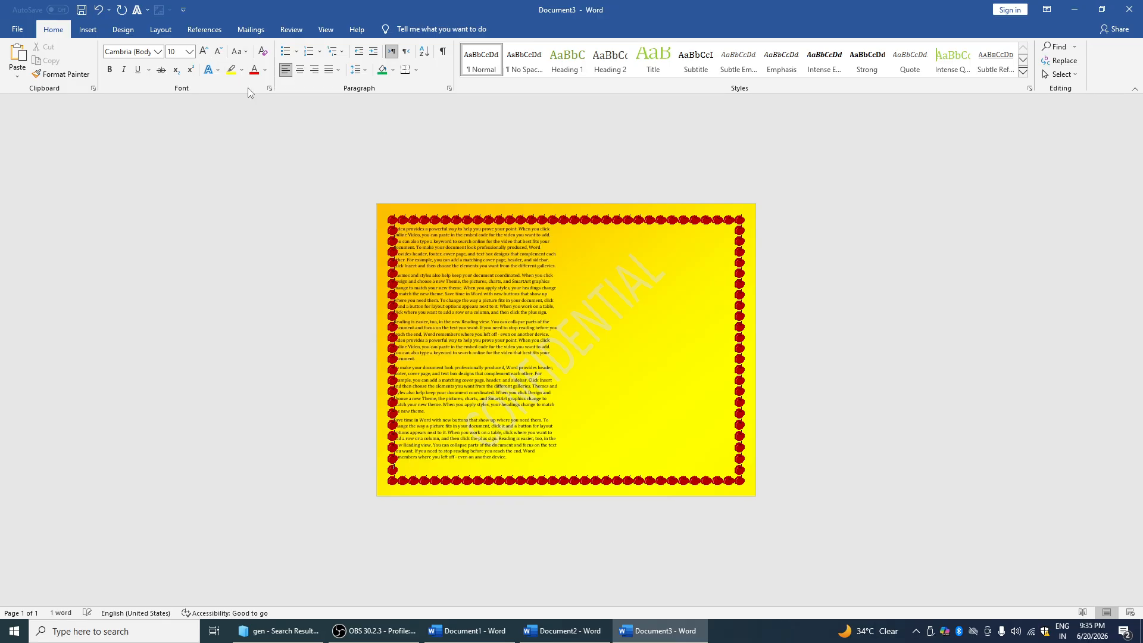
scroll(281, 173, up, 1)
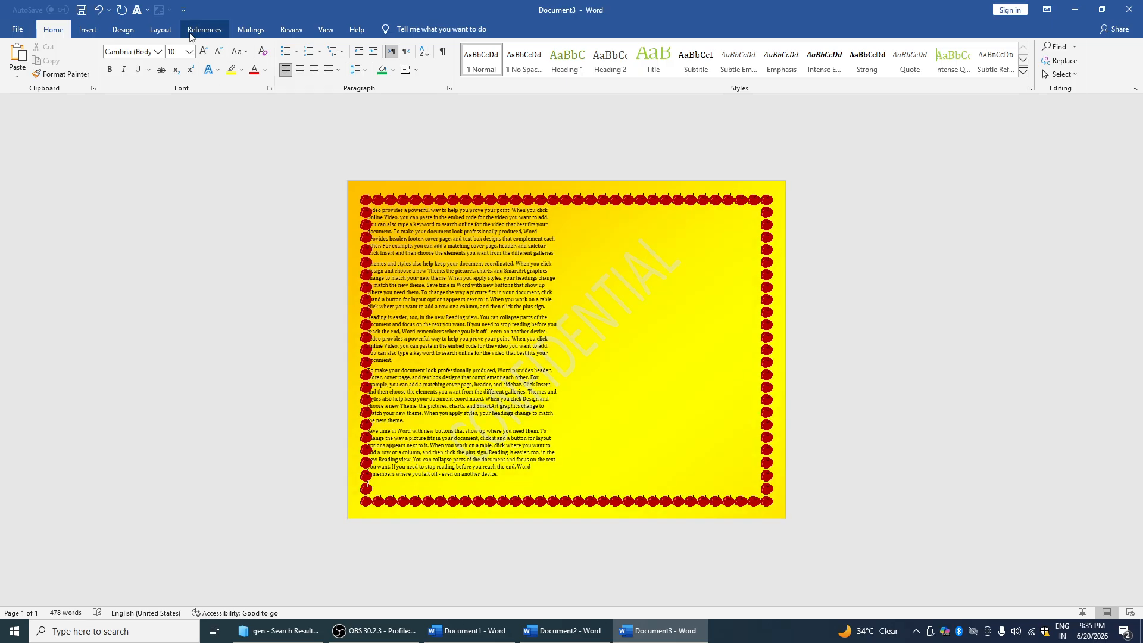
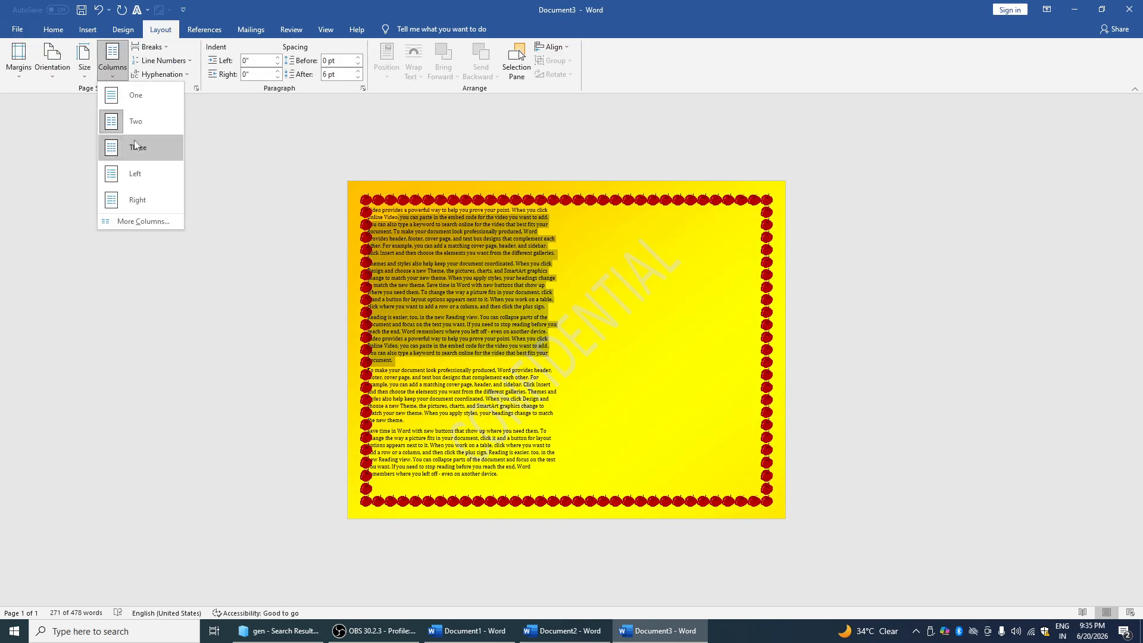
Set the selected paragraphs in three columns, then replace them with a page break
click(134, 153)
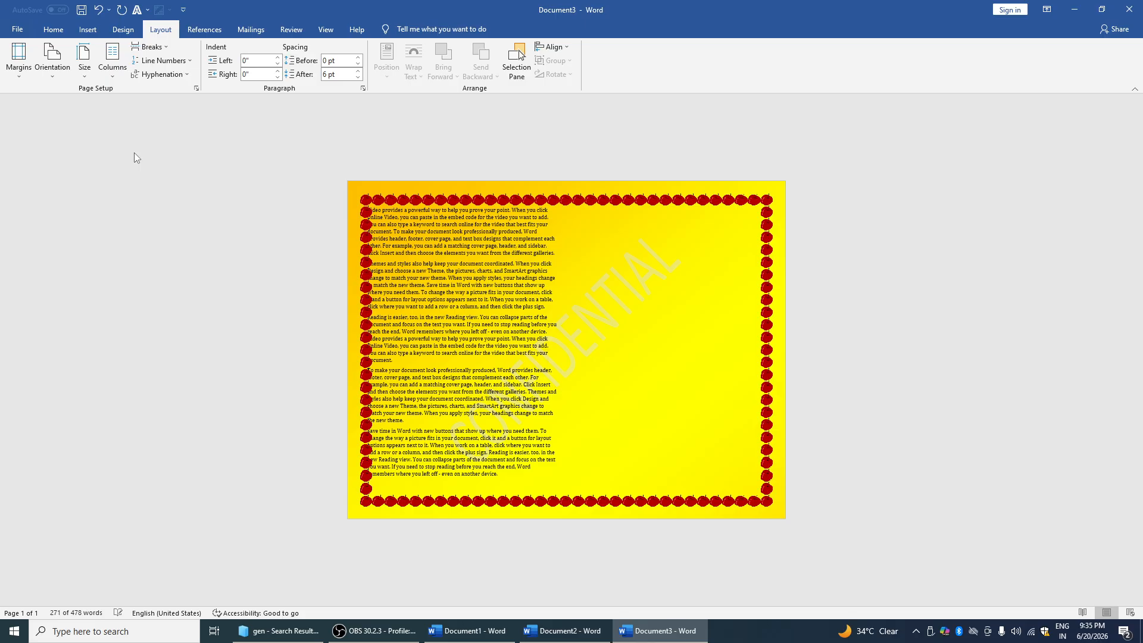
click(149, 46)
click(187, 92)
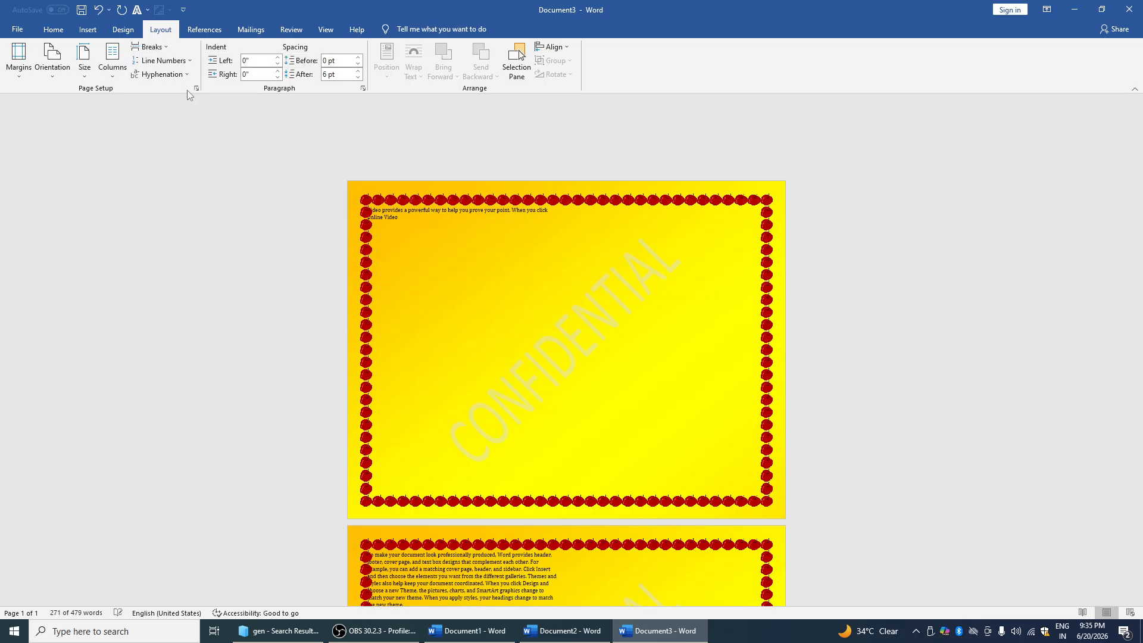
Review the Columns, Line Numbers, Hyphenation and Insert Hyperlink options without changing anything
click(112, 60)
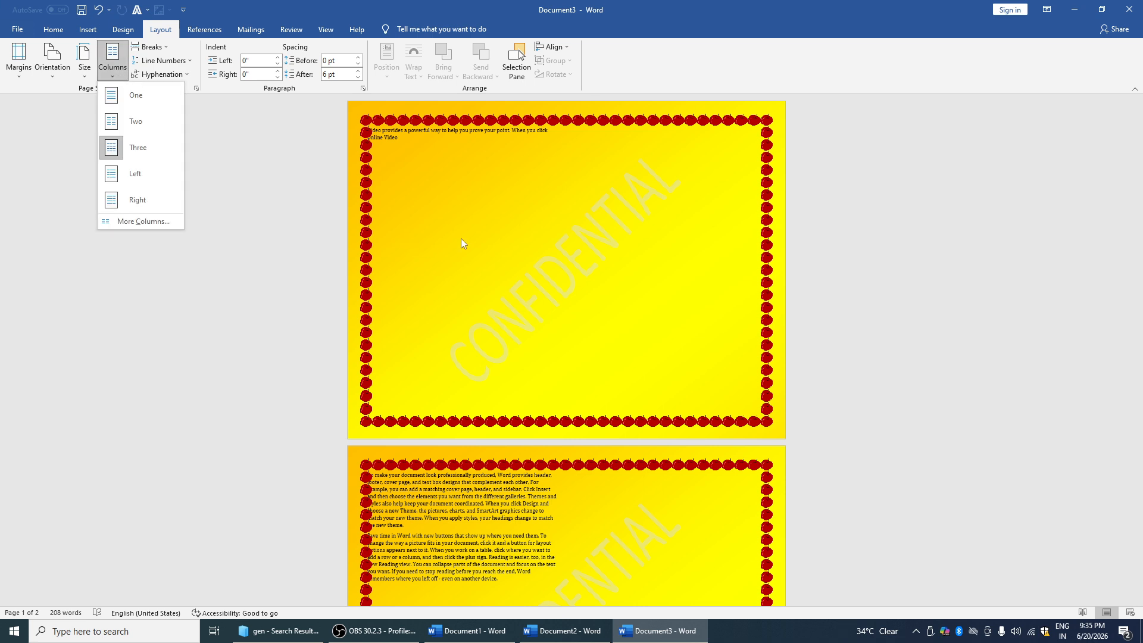
scroll(449, 290, down, 2)
click(201, 107)
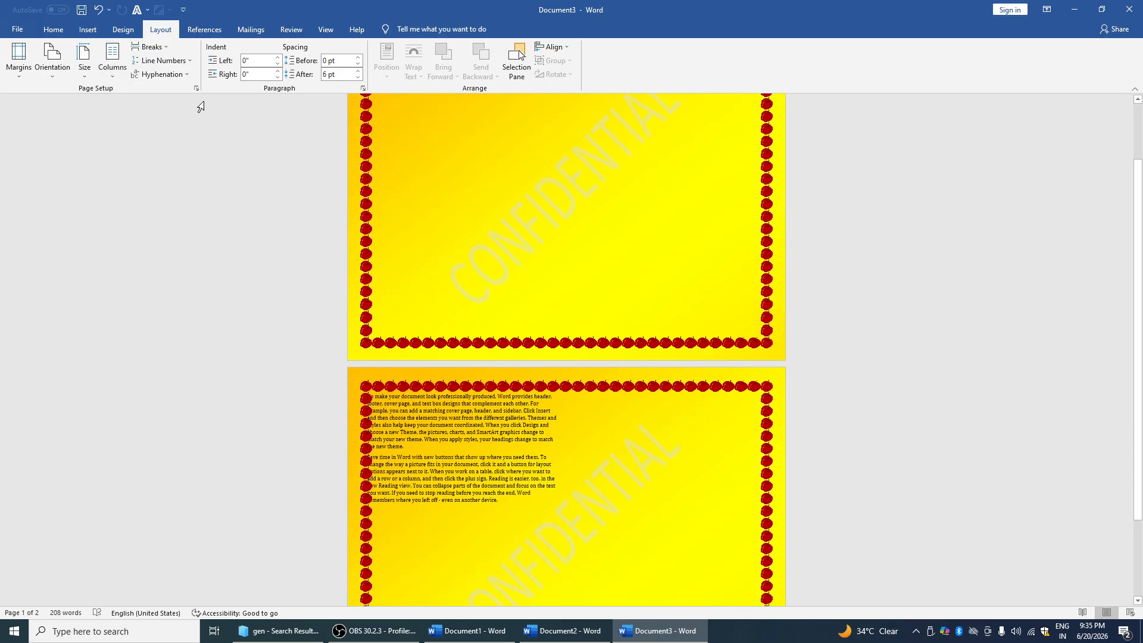
click(178, 60)
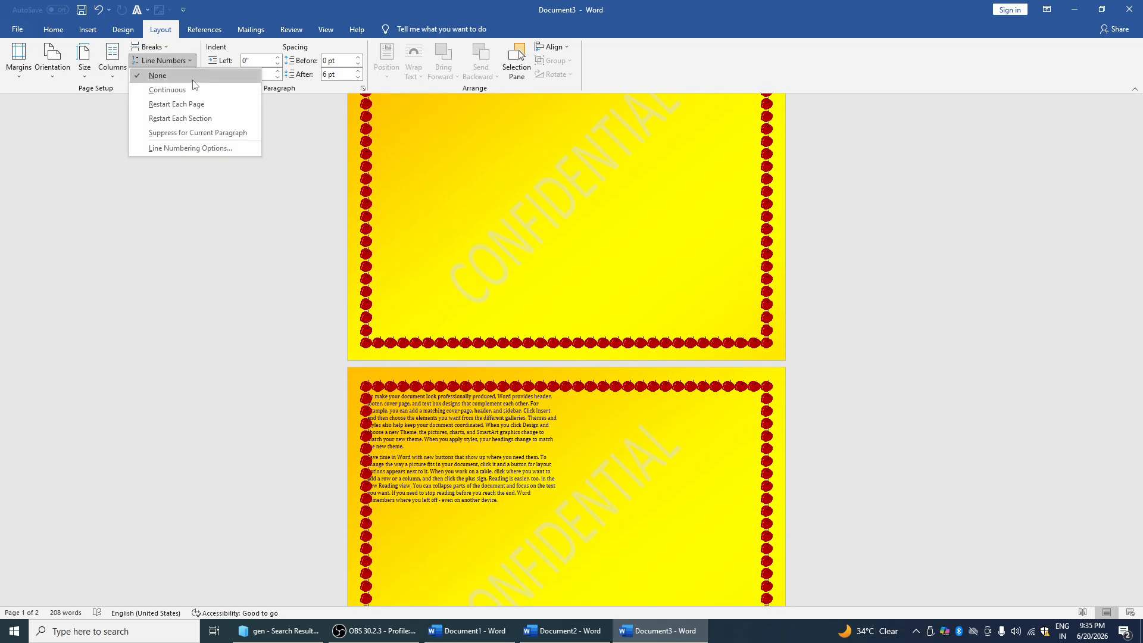
click(336, 171)
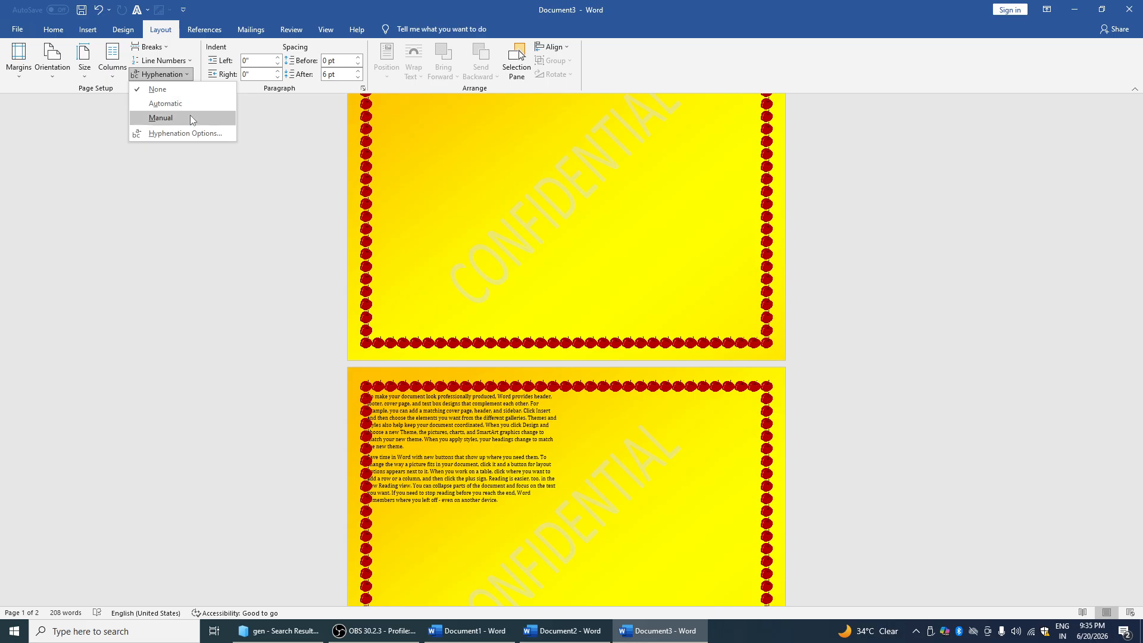
click(274, 134)
key(ctrl+k)
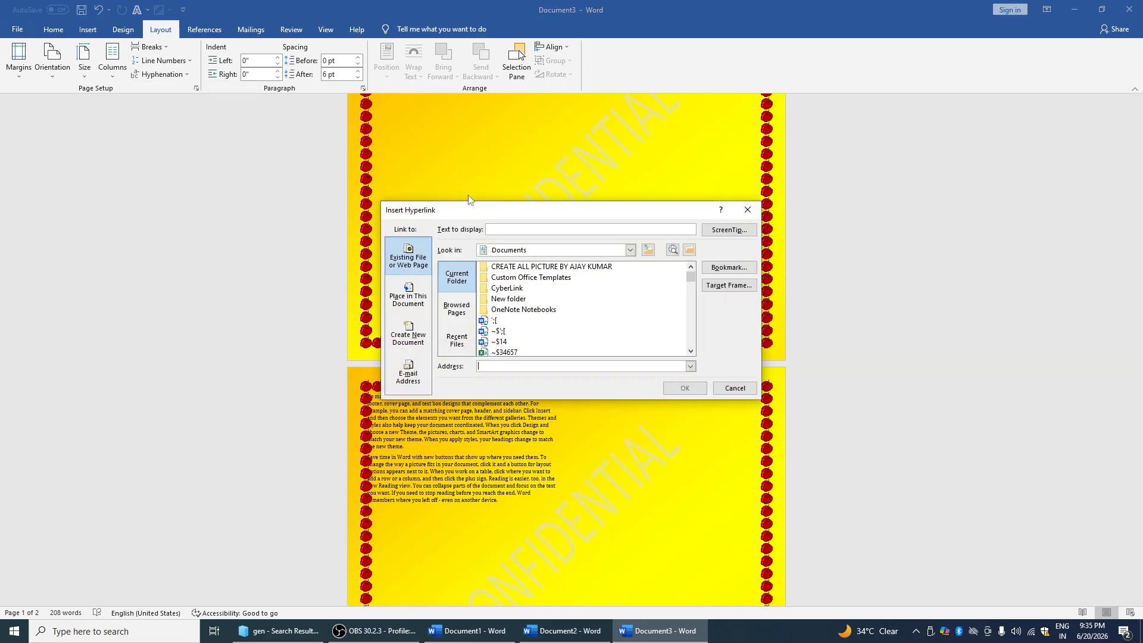
click(747, 210)
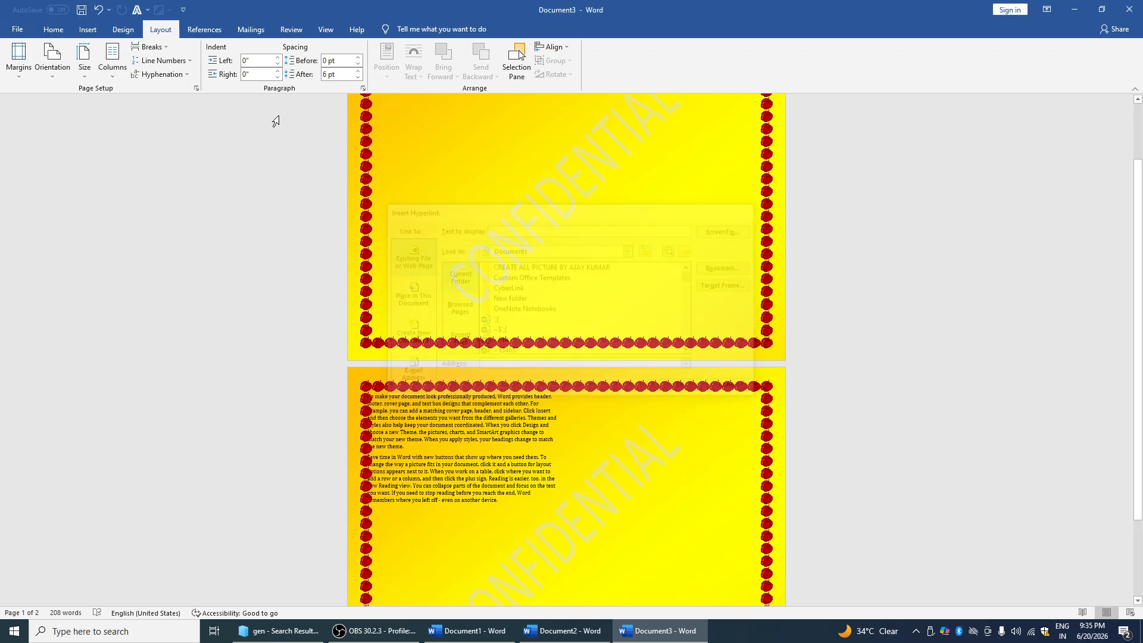
click(184, 75)
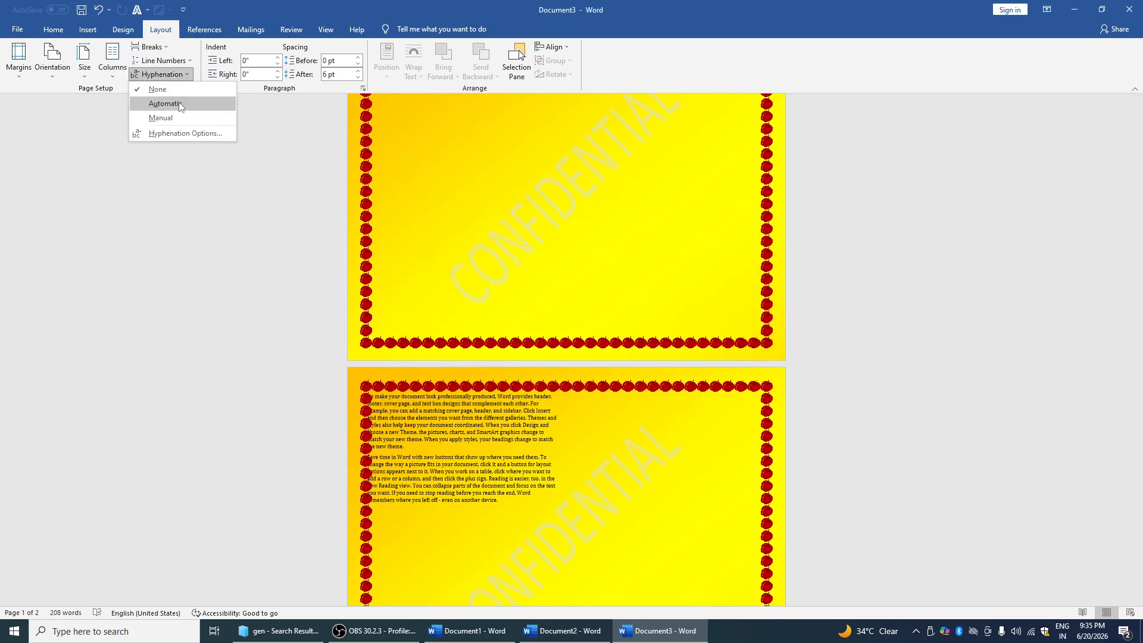
click(367, 167)
Indent page 2's first paragraph 1.4" on the left and 0.1" on the right
click(277, 57)
click(277, 57)
click(277, 57)
click(276, 58)
click(277, 58)
click(277, 57)
click(276, 57)
click(277, 57)
click(277, 57)
click(277, 57)
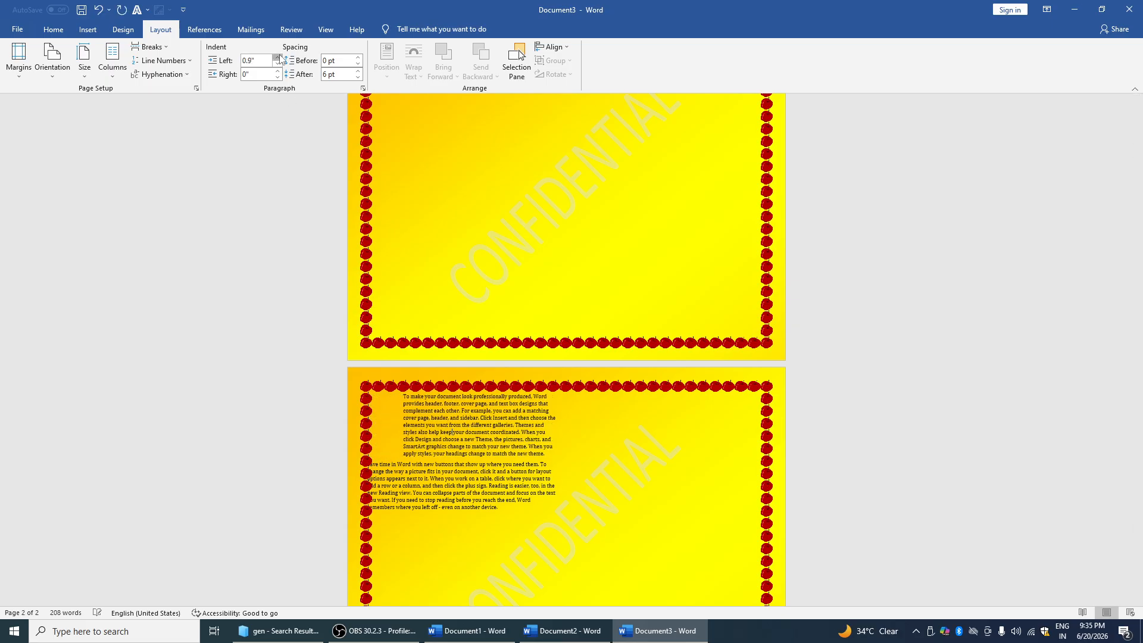
click(277, 57)
click(277, 57)
click(276, 58)
click(276, 57)
click(277, 71)
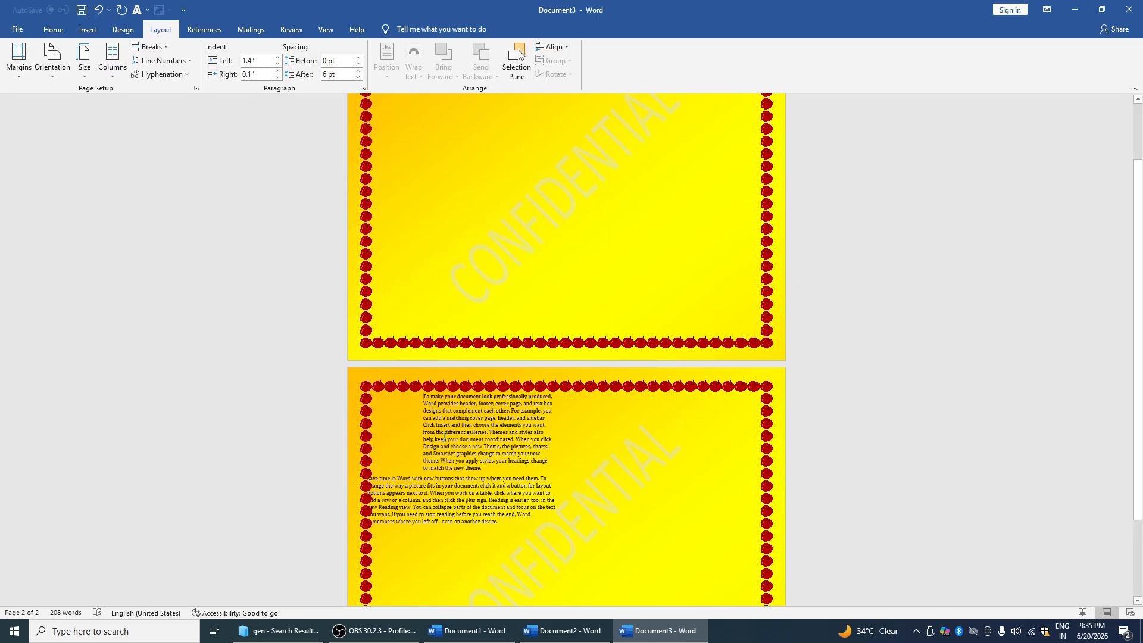
Give the paragraph 42 pt spacing before and 30 pt after
drag(423, 397, 468, 447)
click(356, 57)
click(356, 58)
click(356, 57)
click(356, 58)
click(356, 57)
click(356, 58)
click(357, 58)
click(358, 71)
click(358, 71)
click(358, 71)
click(358, 71)
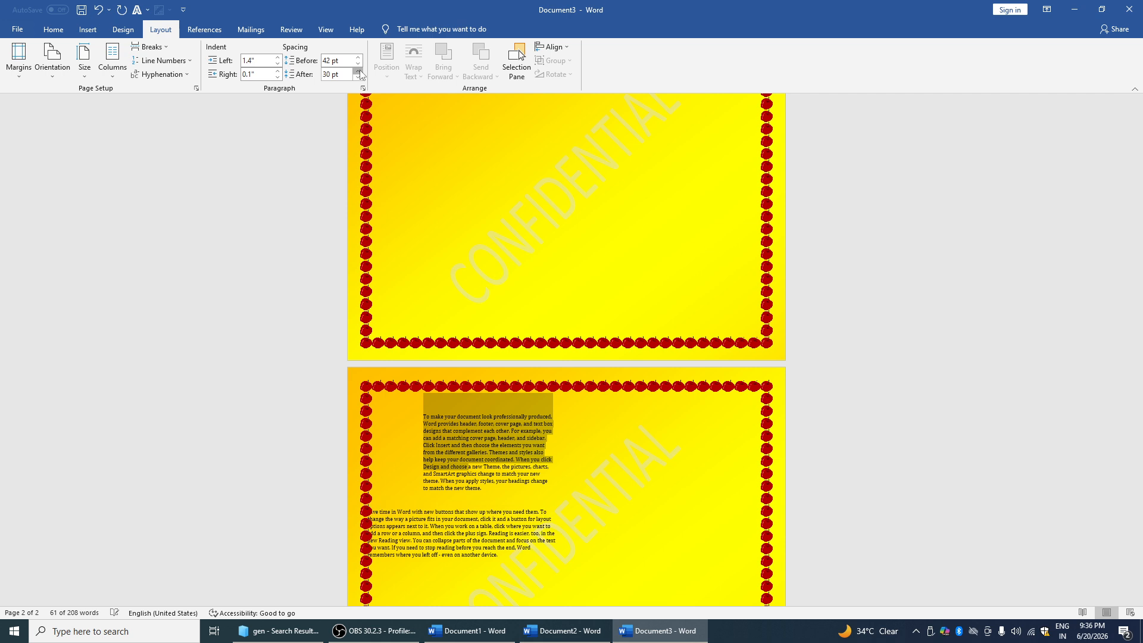
click(359, 70)
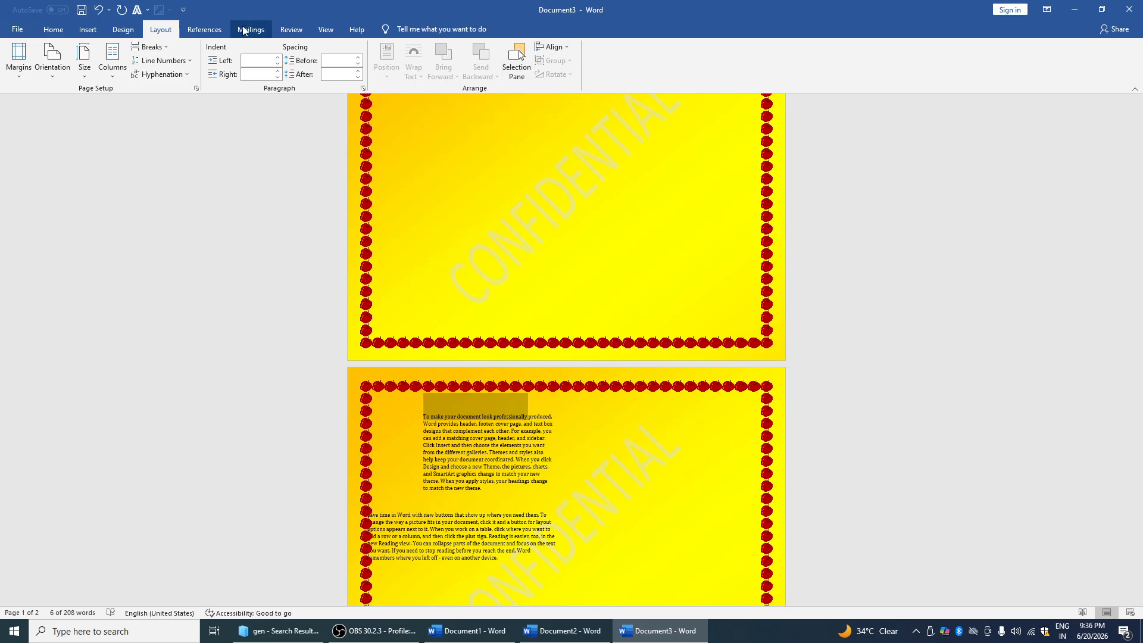
Clear the selection and start a new blank document with Ctrl+N
click(205, 29)
click(425, 209)
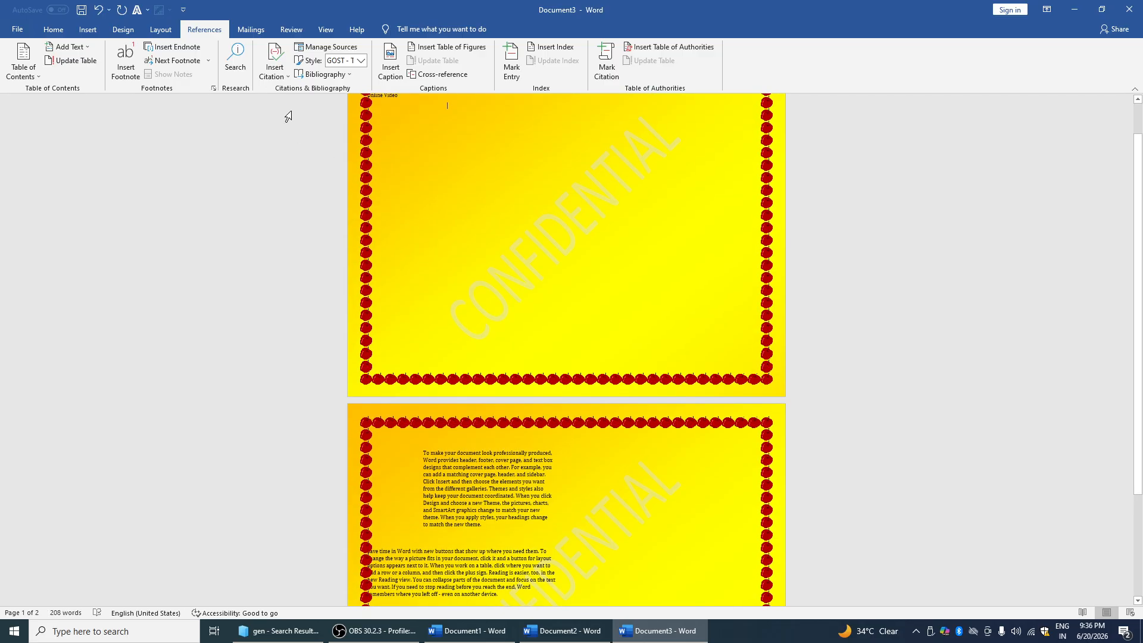
key(ctrl+n)
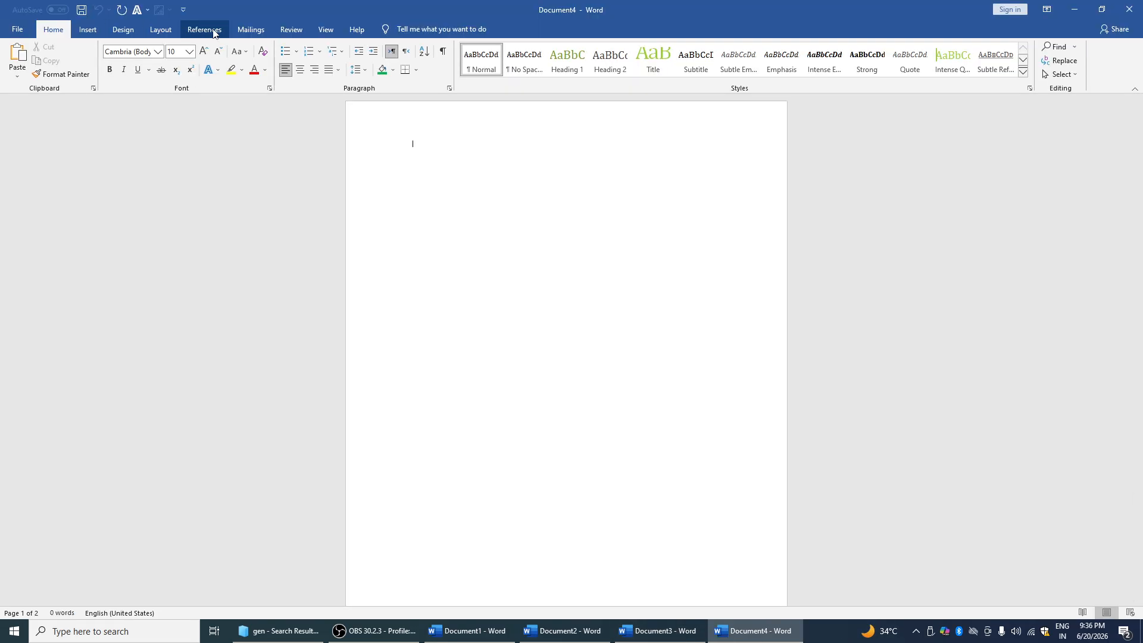
Preview the Table of Contents gallery on the References tab without inserting one
click(204, 30)
click(39, 76)
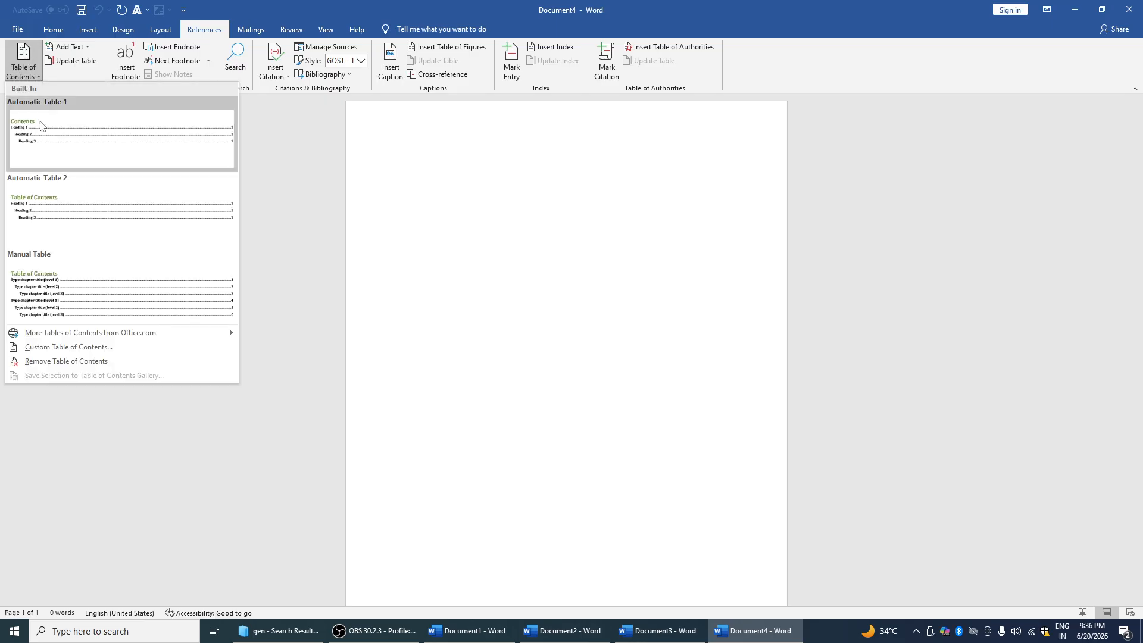
click(351, 146)
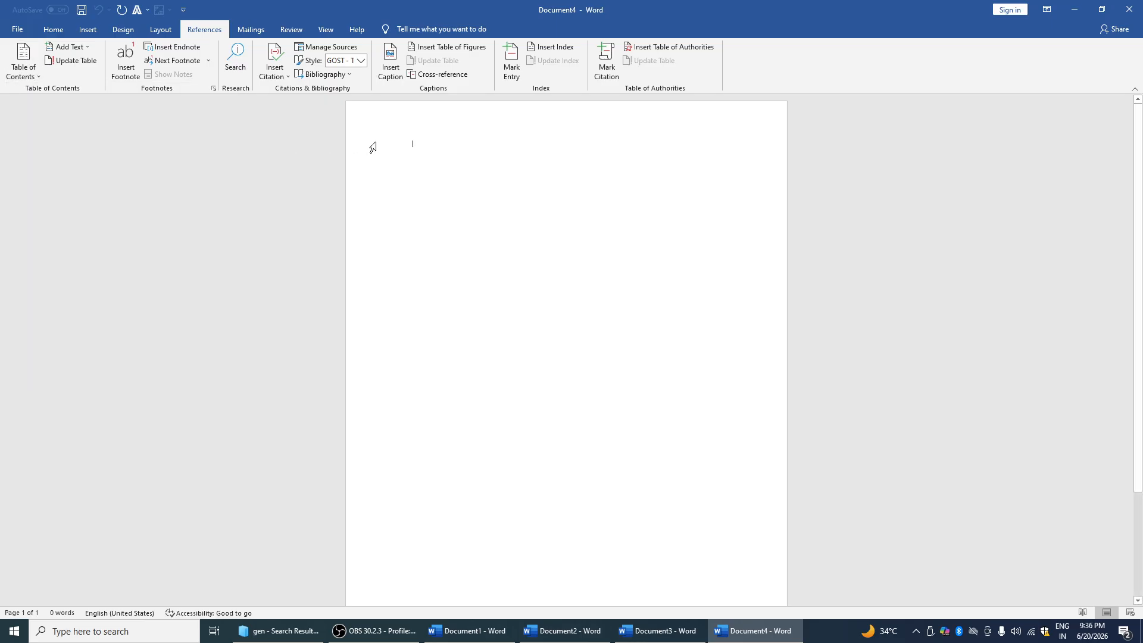
Generate sample paragraphs with =RAND(5,6) and add COMPUTER and MOUSE lines between them
text(=RAND(5,6)
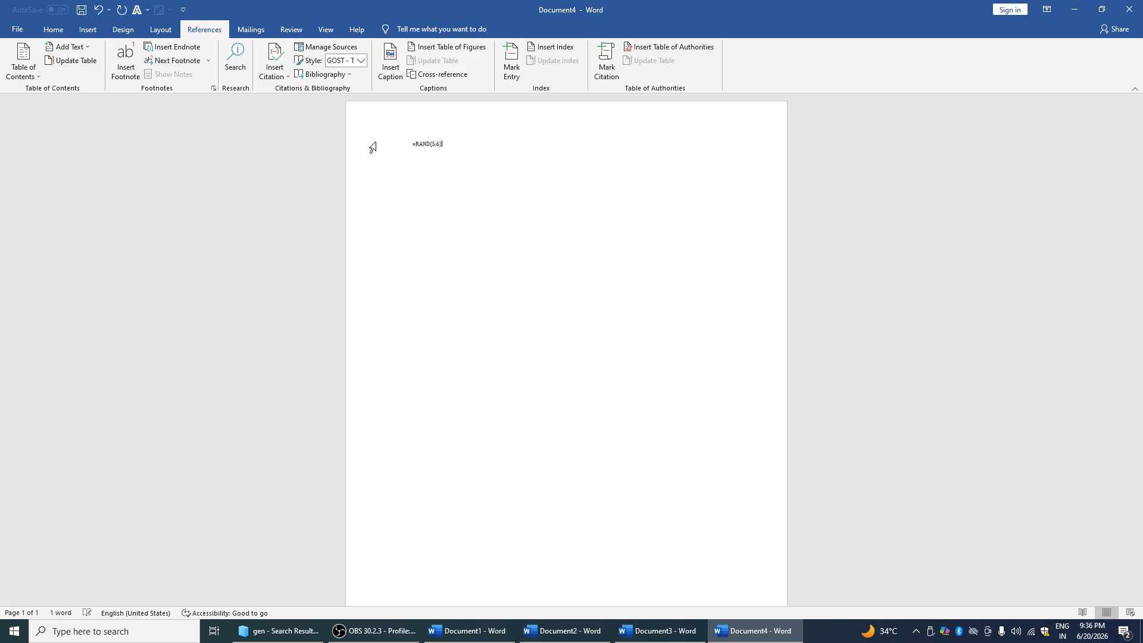
key(Return)
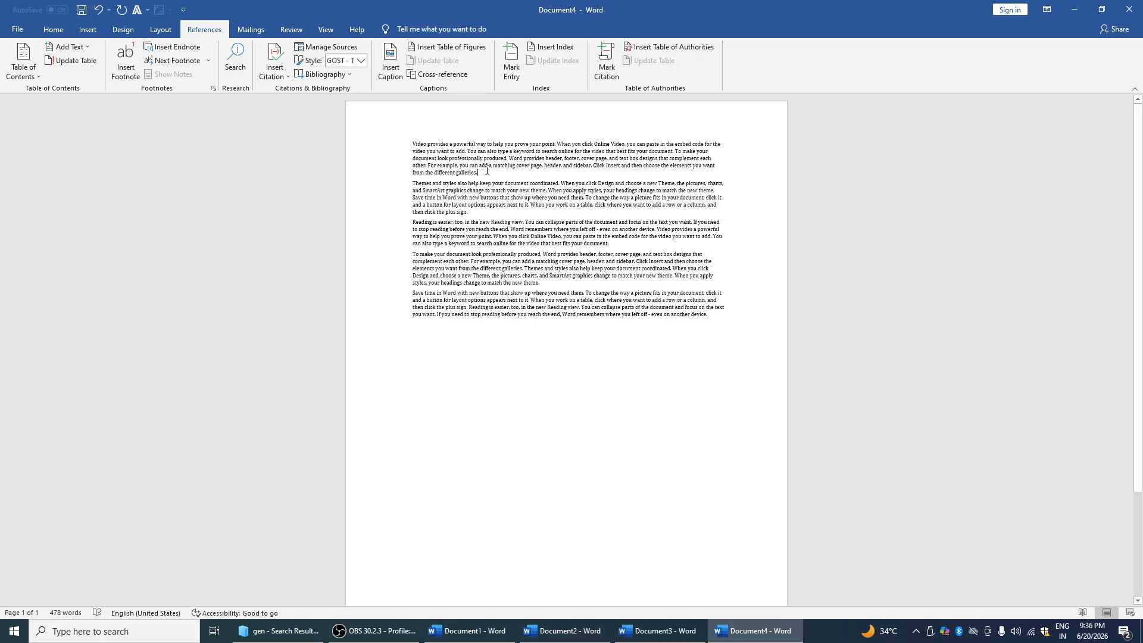
key(Return)
key(Return)
key(Return)
key(Up)
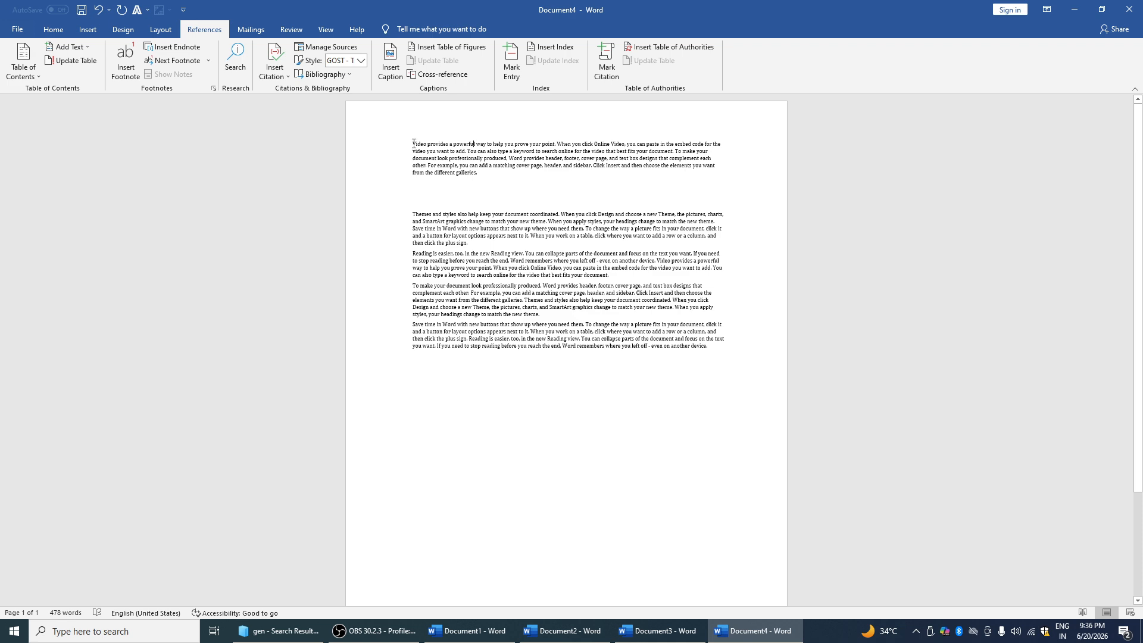
key(Return)
key(Return)
key(Return)
key(Return)
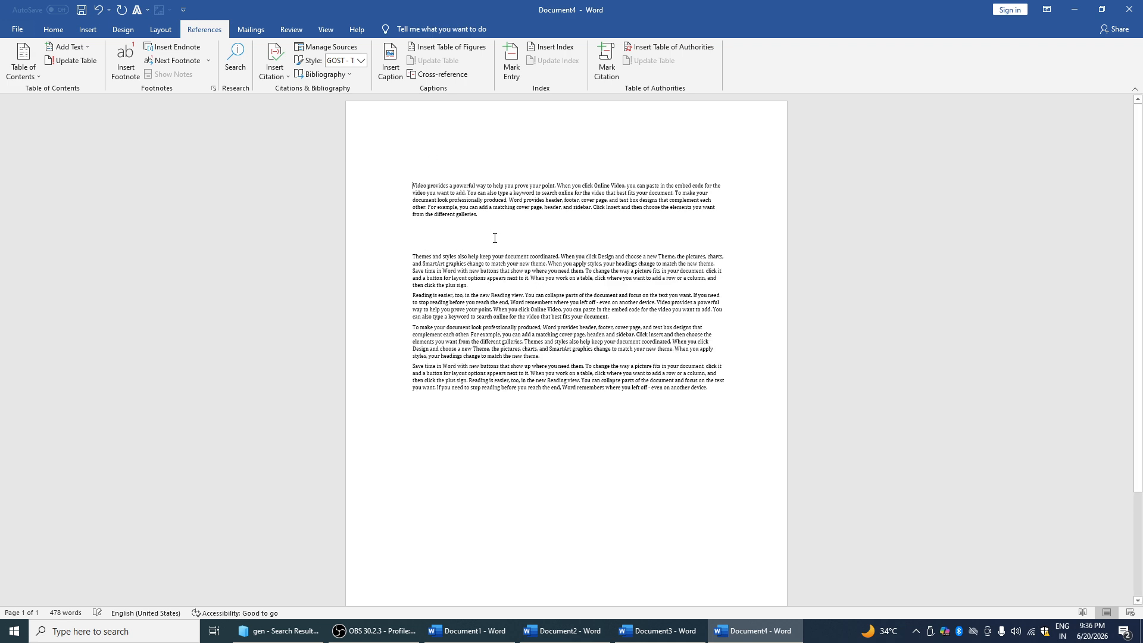
text(co)
key(Return)
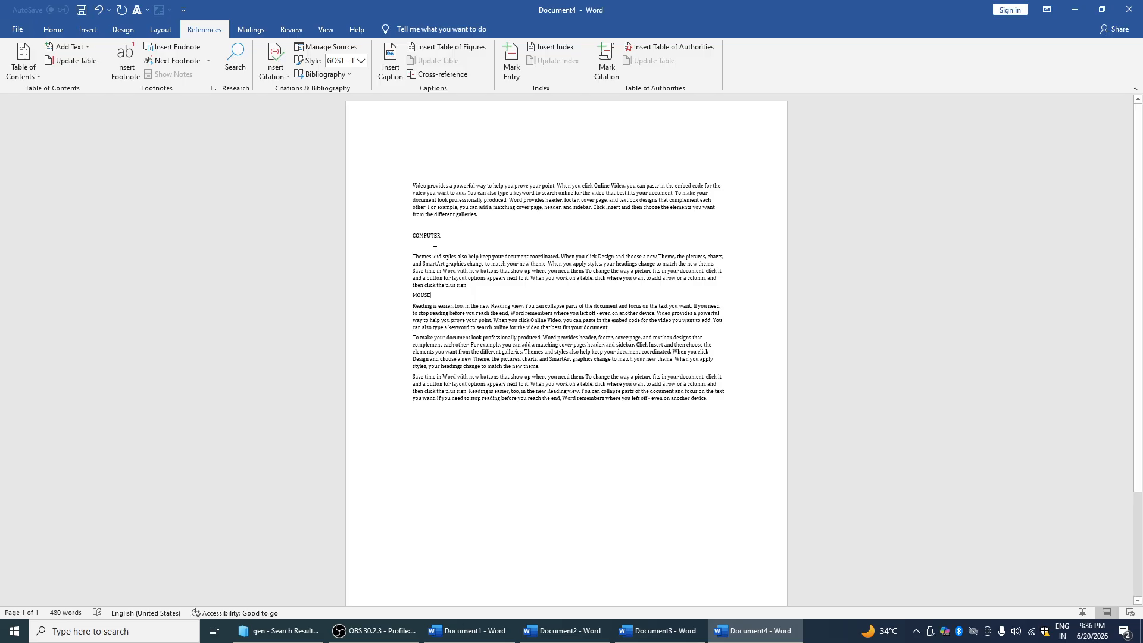
Mark COMPUTER as a level 1 contents entry and MOUSE as a contents heading
triple_click(411, 234)
click(27, 68)
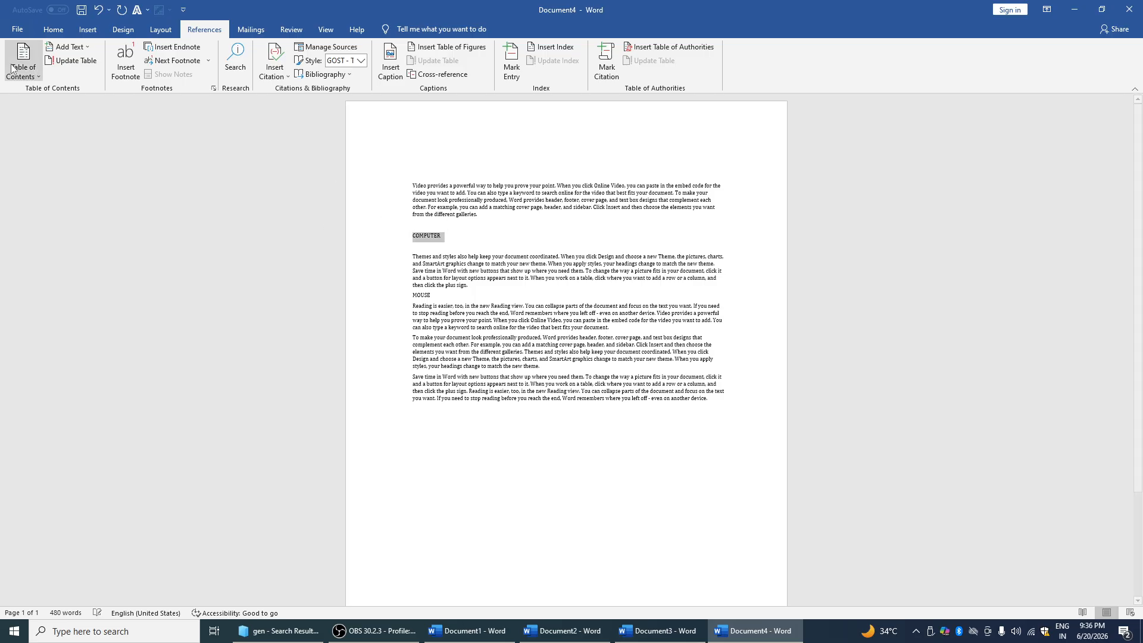
click(76, 51)
click(74, 72)
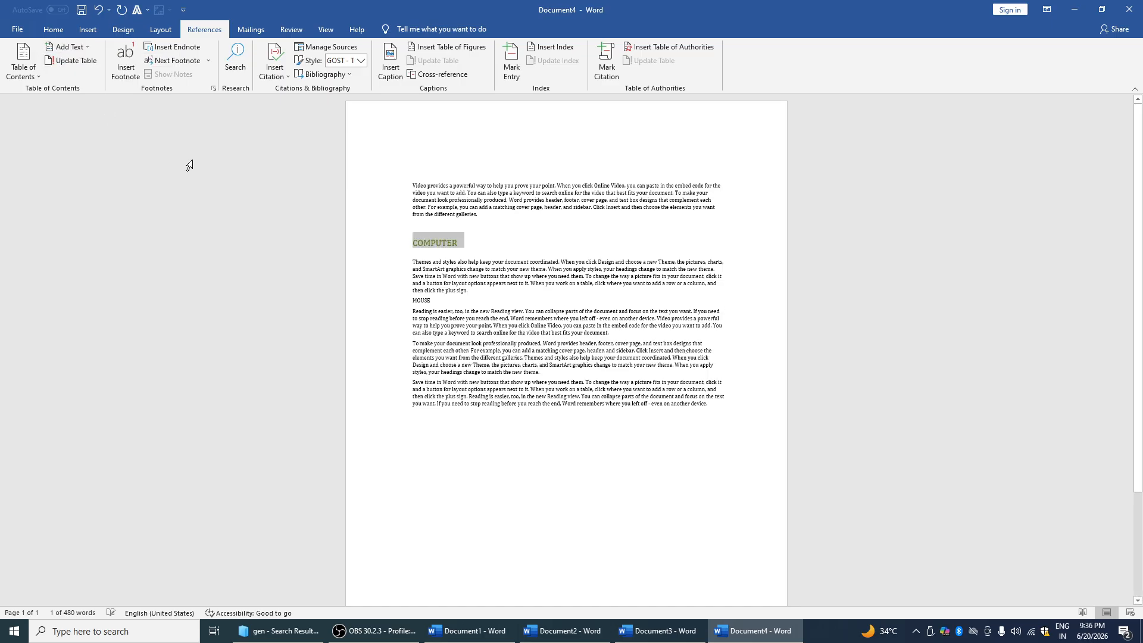
drag(435, 301, 402, 300)
click(82, 49)
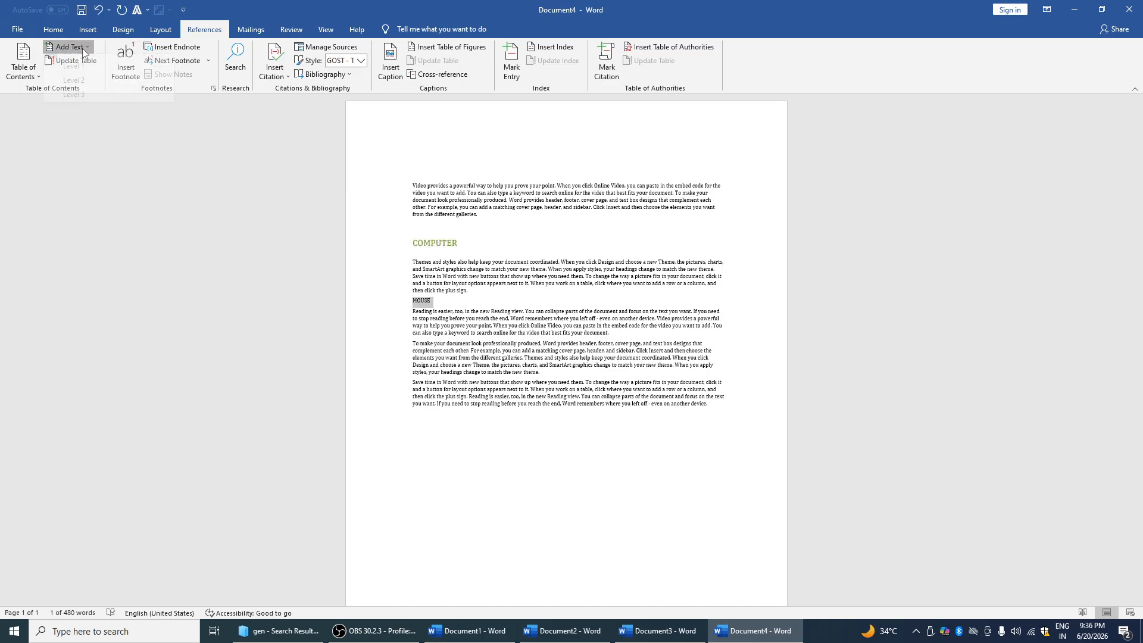
click(95, 102)
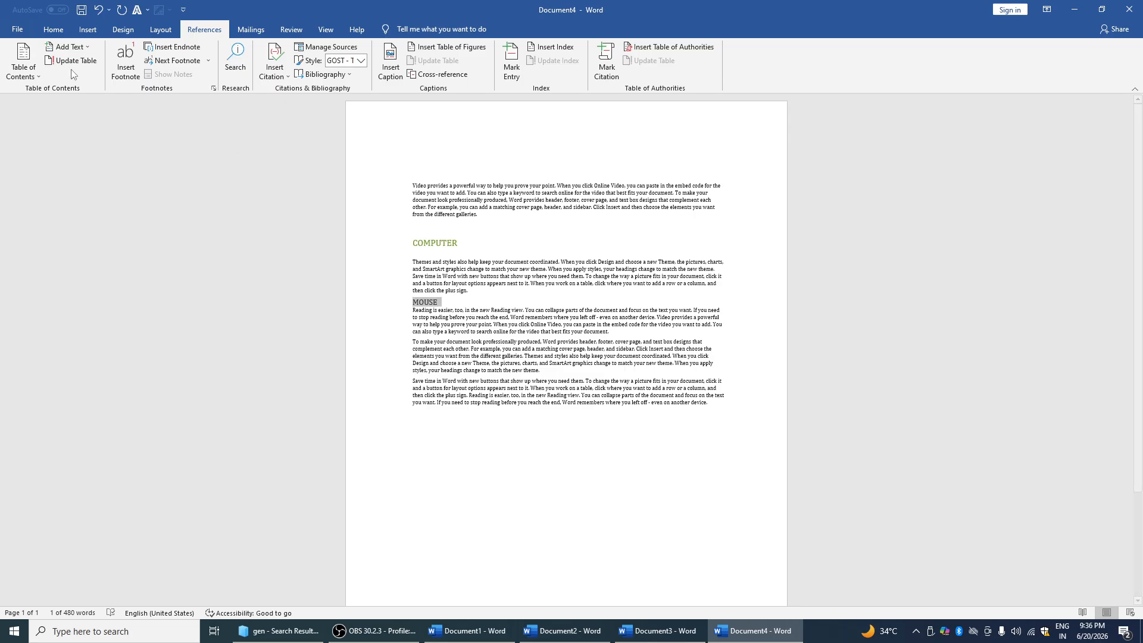
Insert Automatic Table 1, toggle its field code, and collapse then expand COMPUTER
click(37, 75)
click(46, 138)
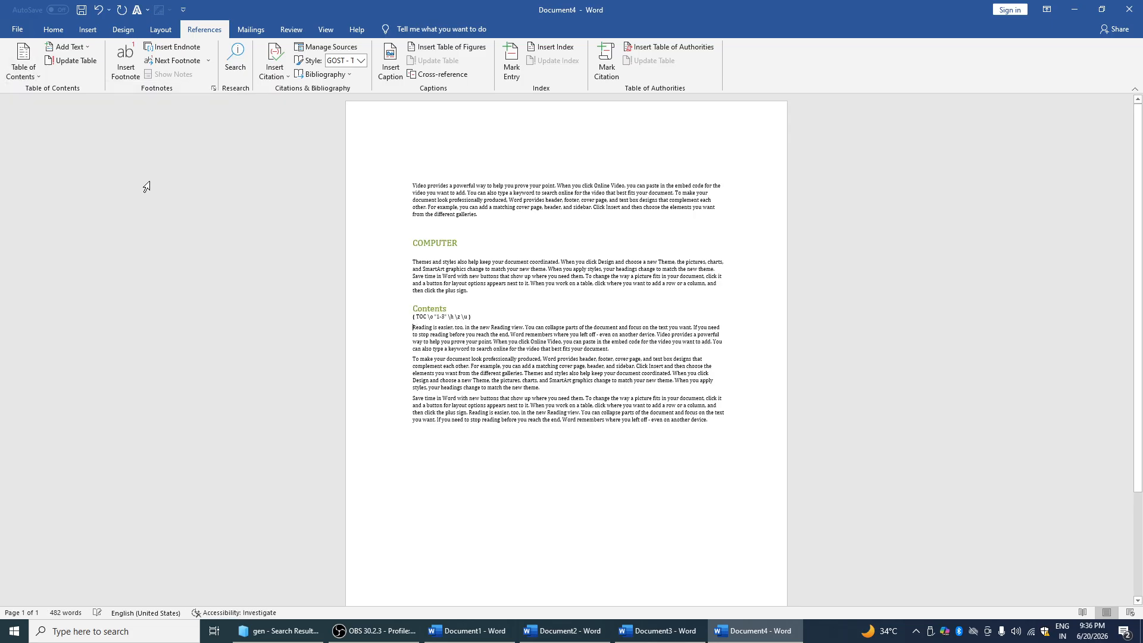
double_click(417, 319)
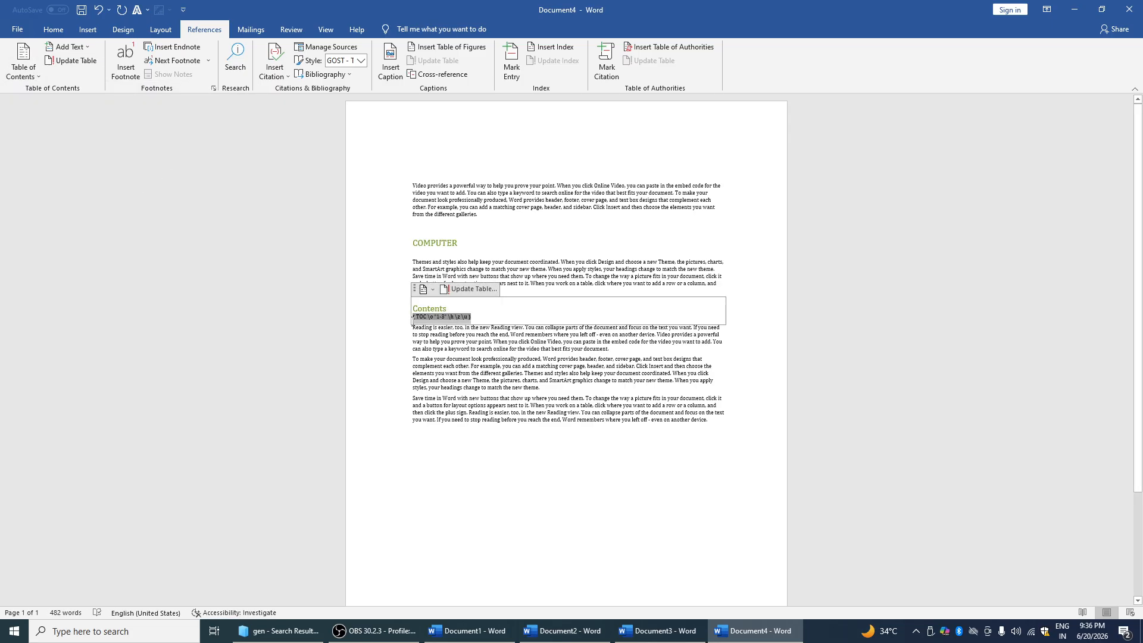
key(shift+F9)
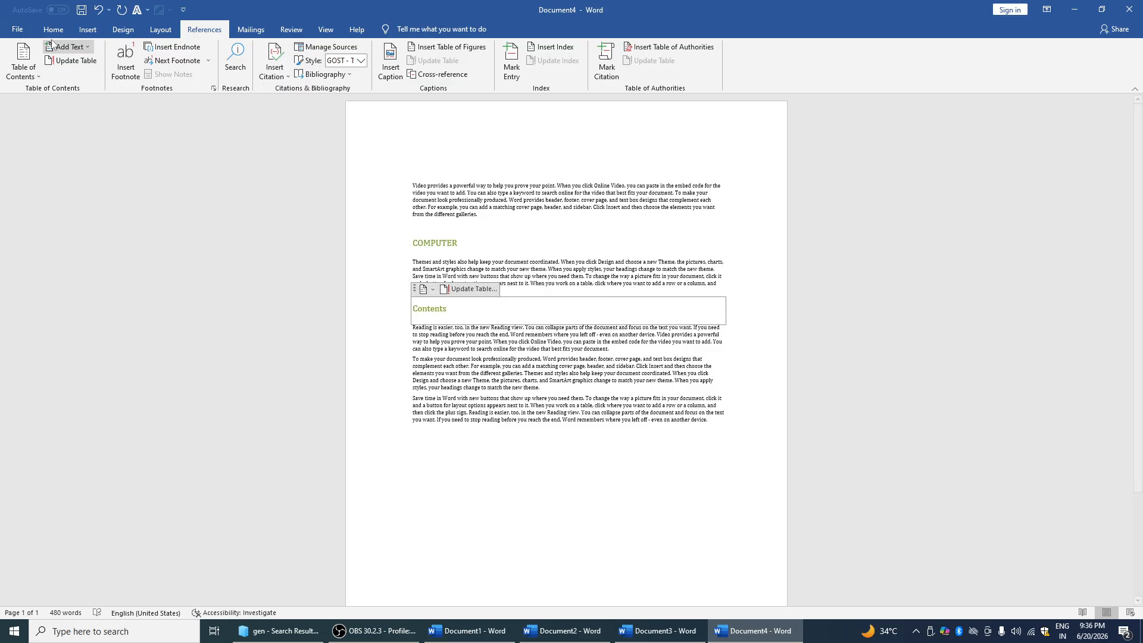
click(419, 256)
click(406, 243)
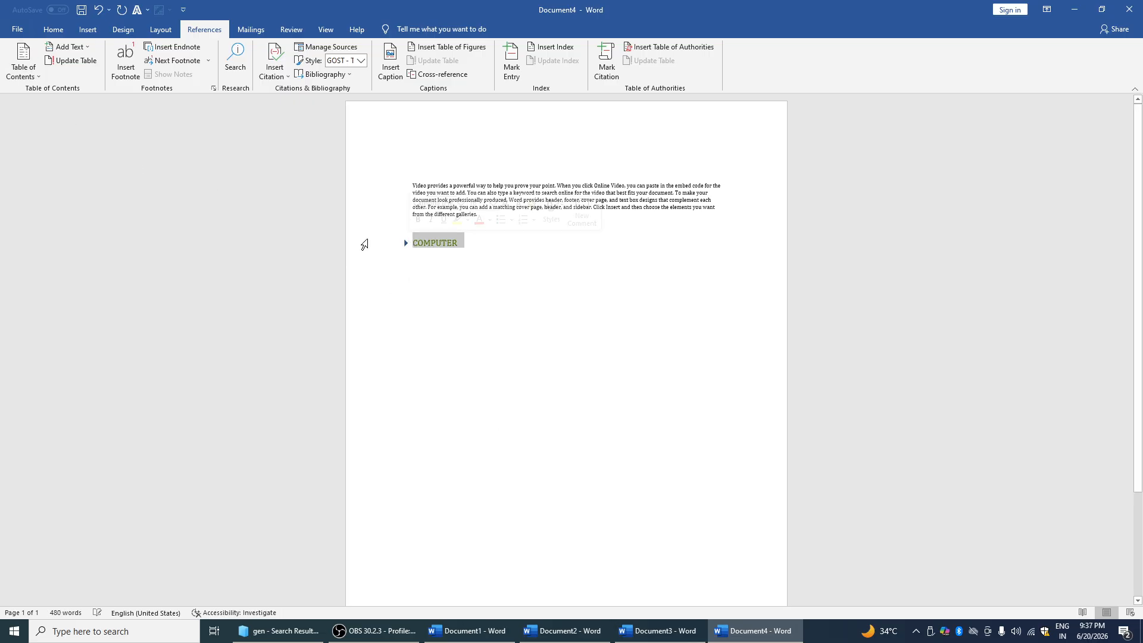
click(405, 244)
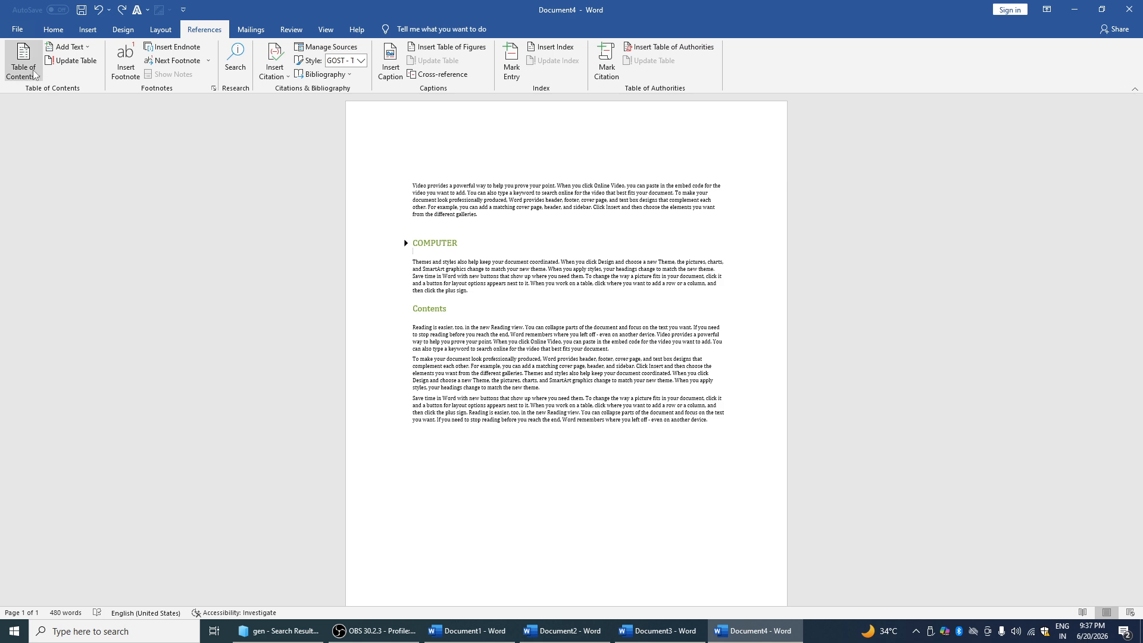
Try Automatic Table 2, undo it, and keep COMPUTER as a level 1 entry
click(23, 60)
click(79, 190)
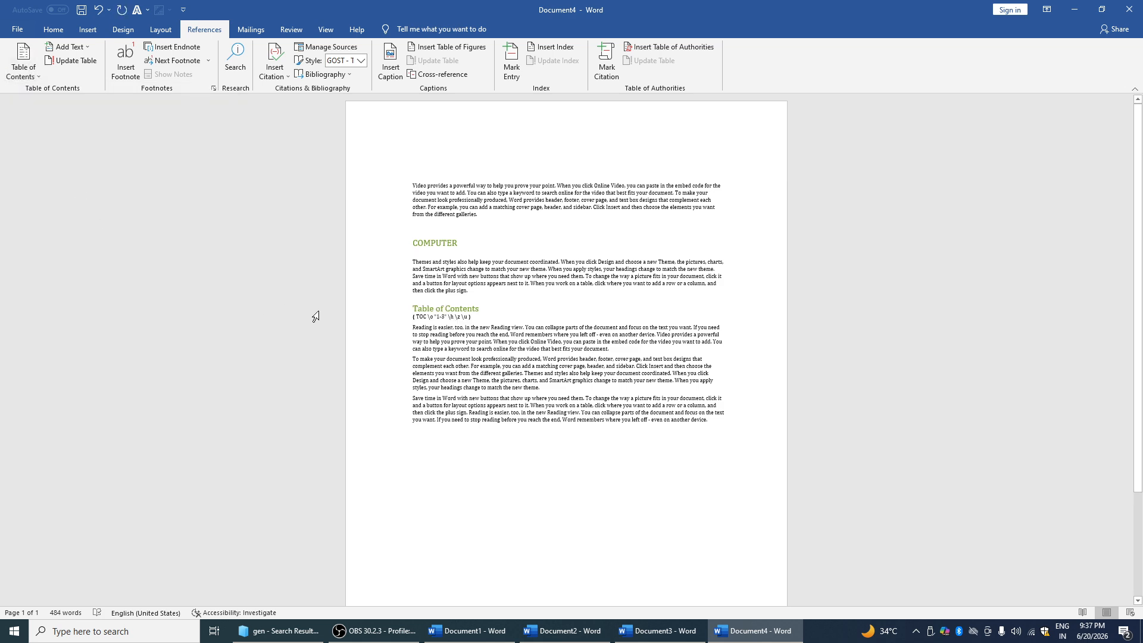
key(ctrl+z)
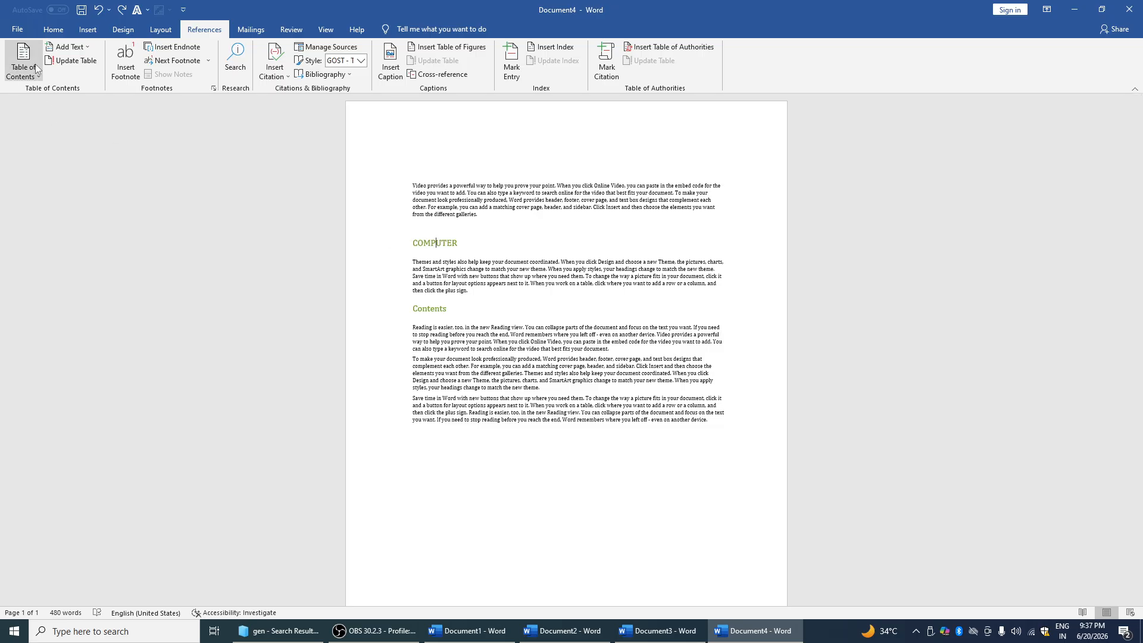
double_click(457, 246)
click(24, 66)
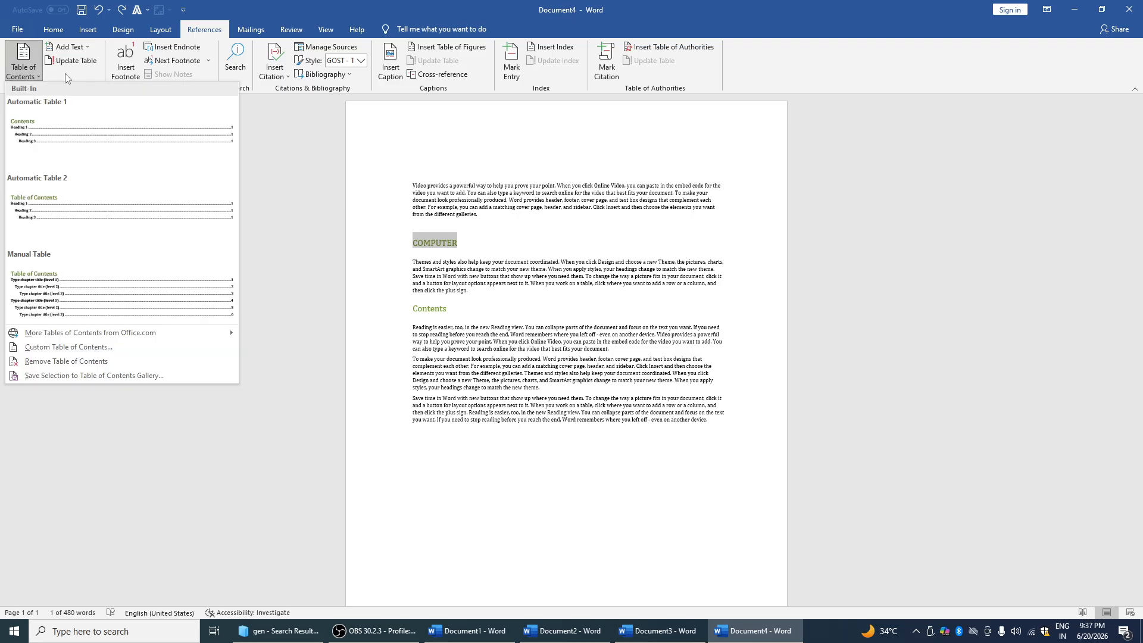
click(299, 163)
click(78, 48)
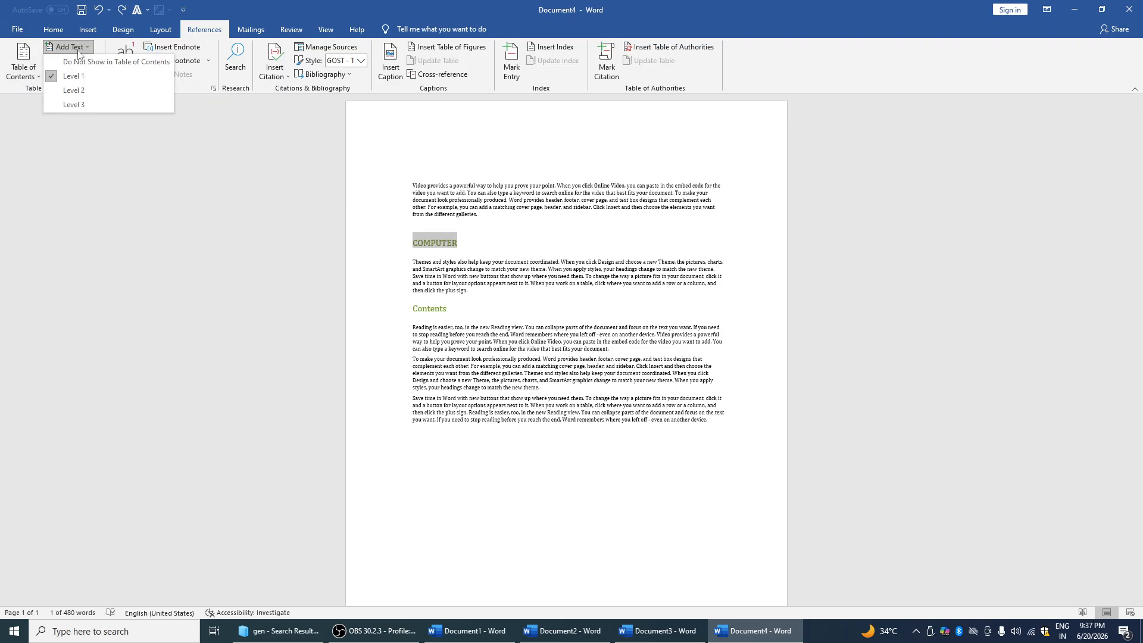
click(74, 76)
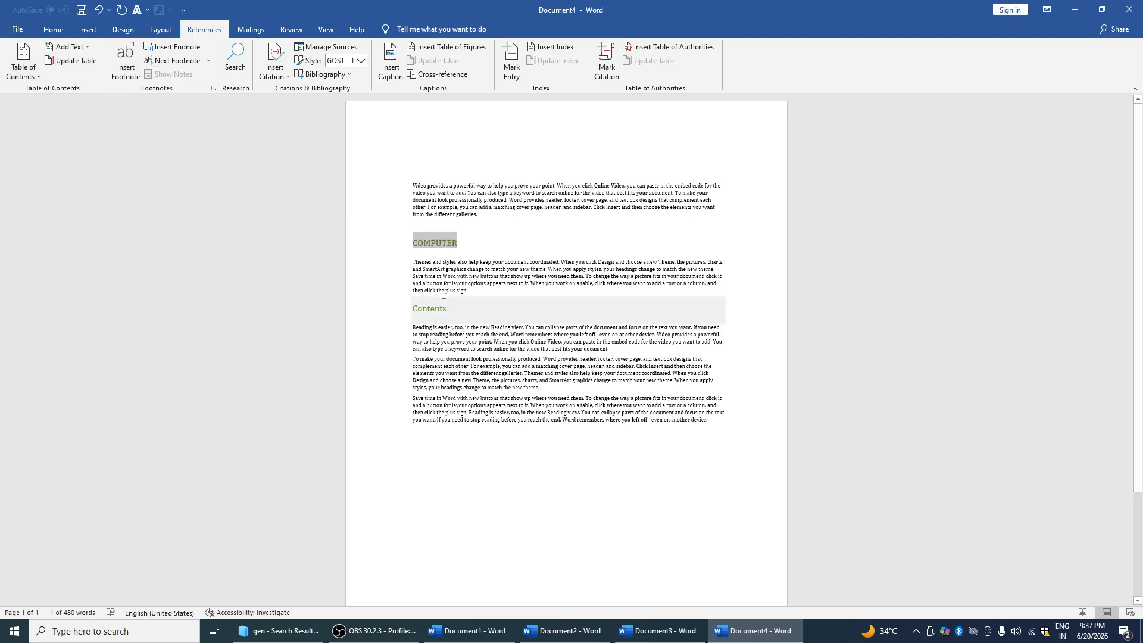
Apply the Title style to the Contents heading and update the table of contents
click(412, 306)
click(53, 29)
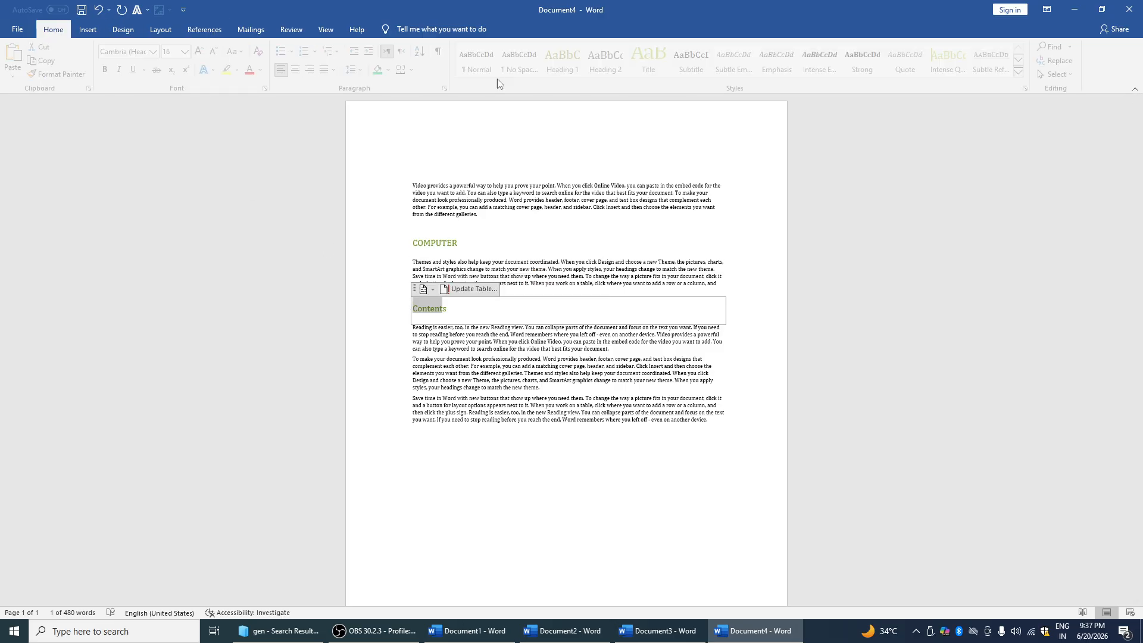
click(653, 60)
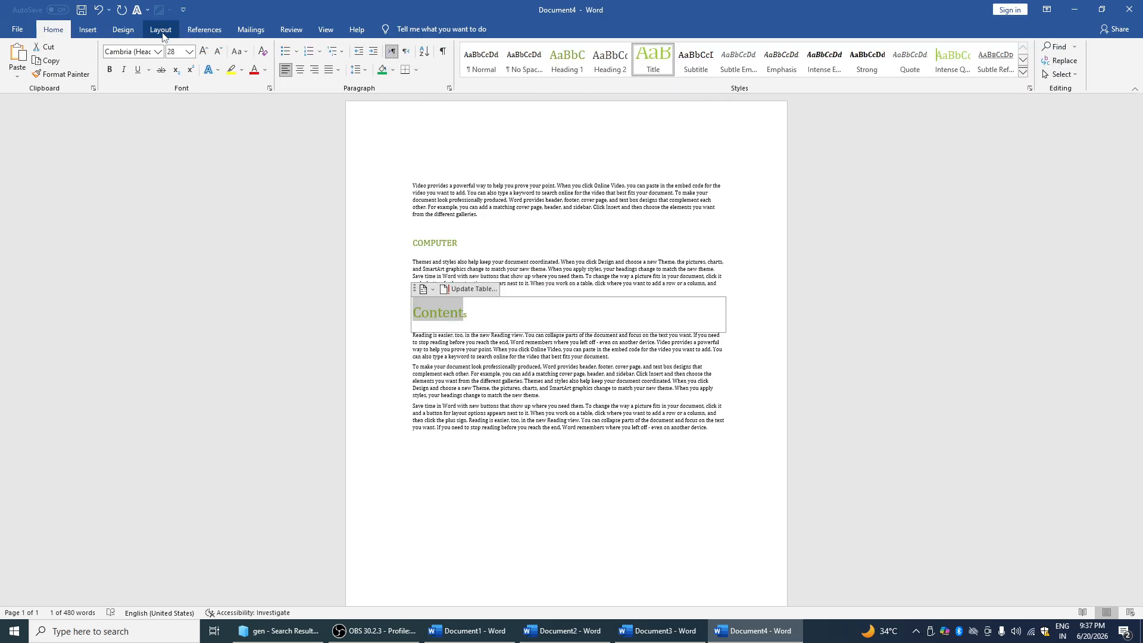
click(204, 29)
click(78, 62)
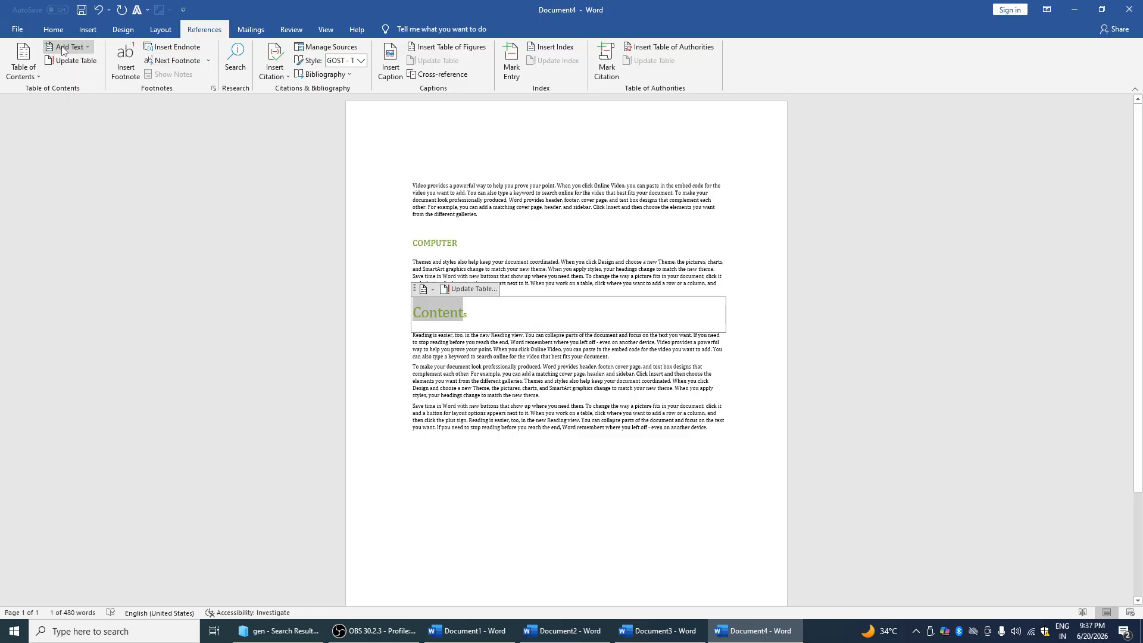
Dismiss the no-contents message and insert Automatic Table 1 after Contents
click(477, 320)
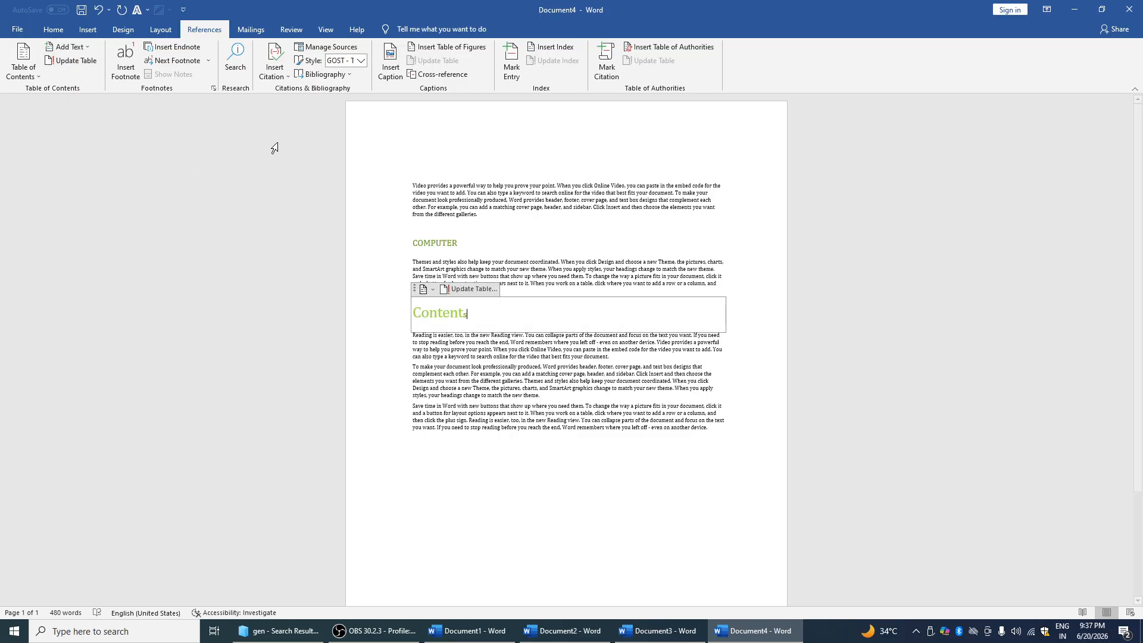
click(62, 66)
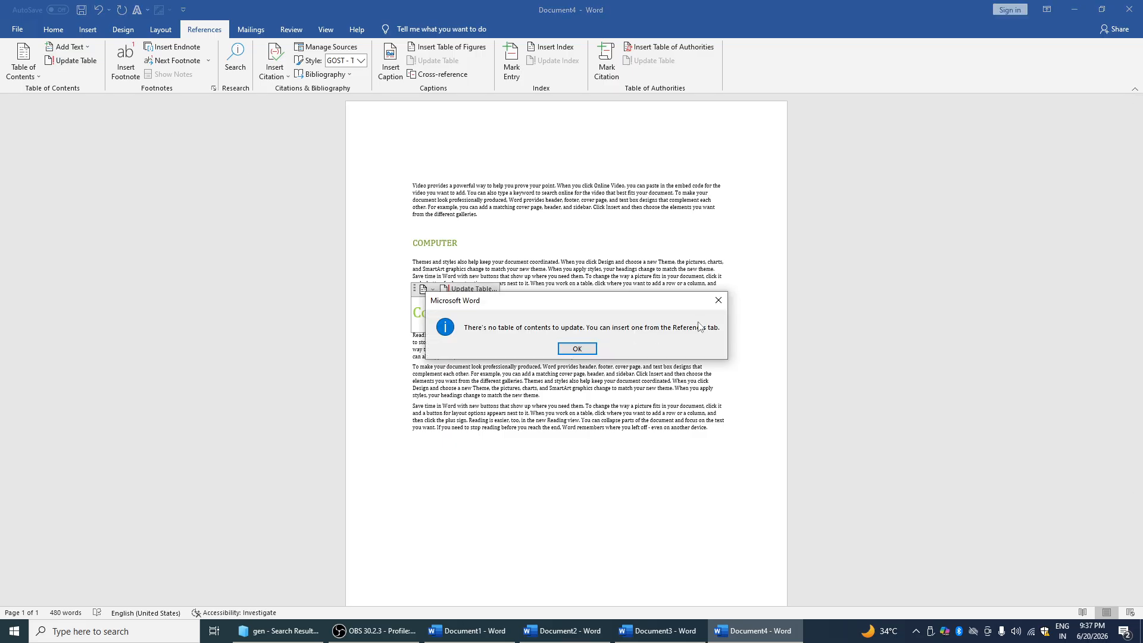
key(Return)
click(19, 75)
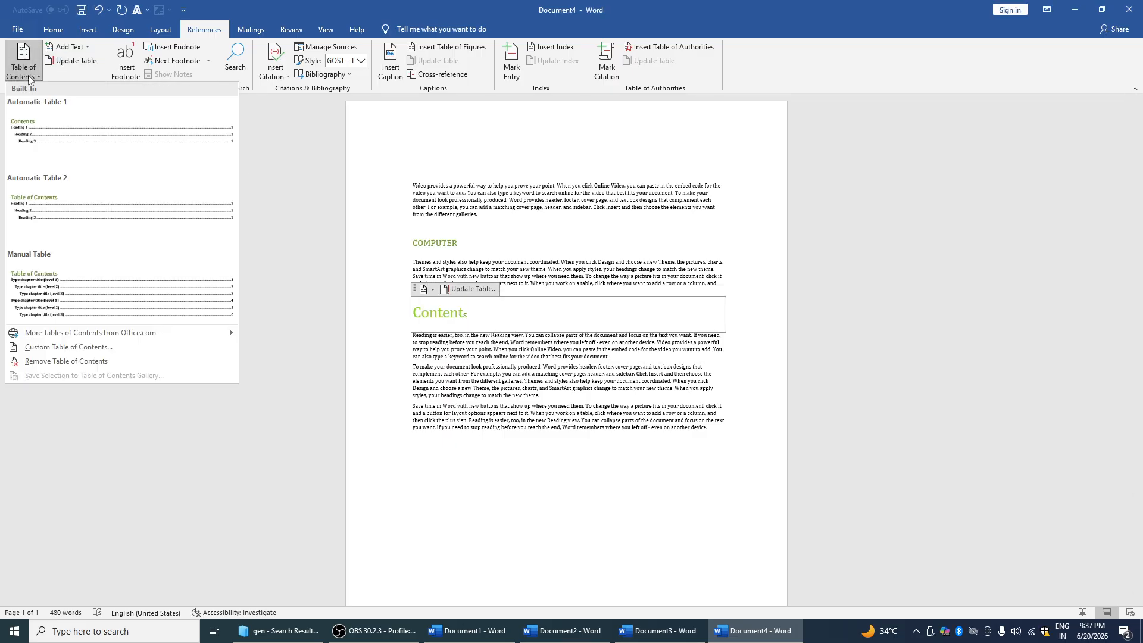
click(68, 146)
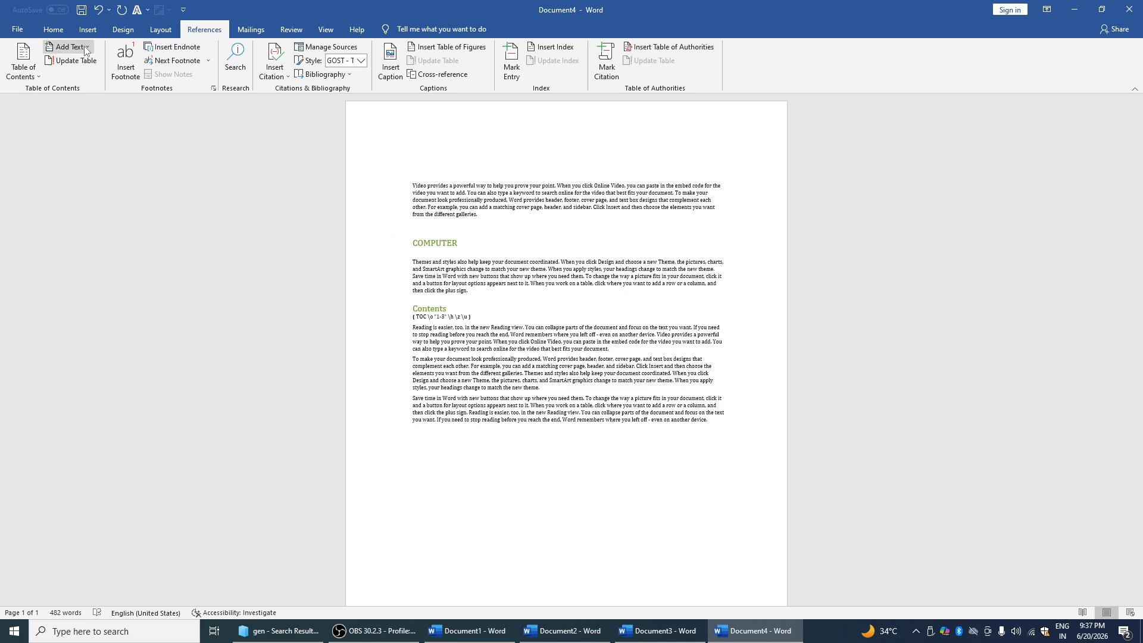
Insert a footnote on the Reading paragraph and move between the note and its reference
click(135, 76)
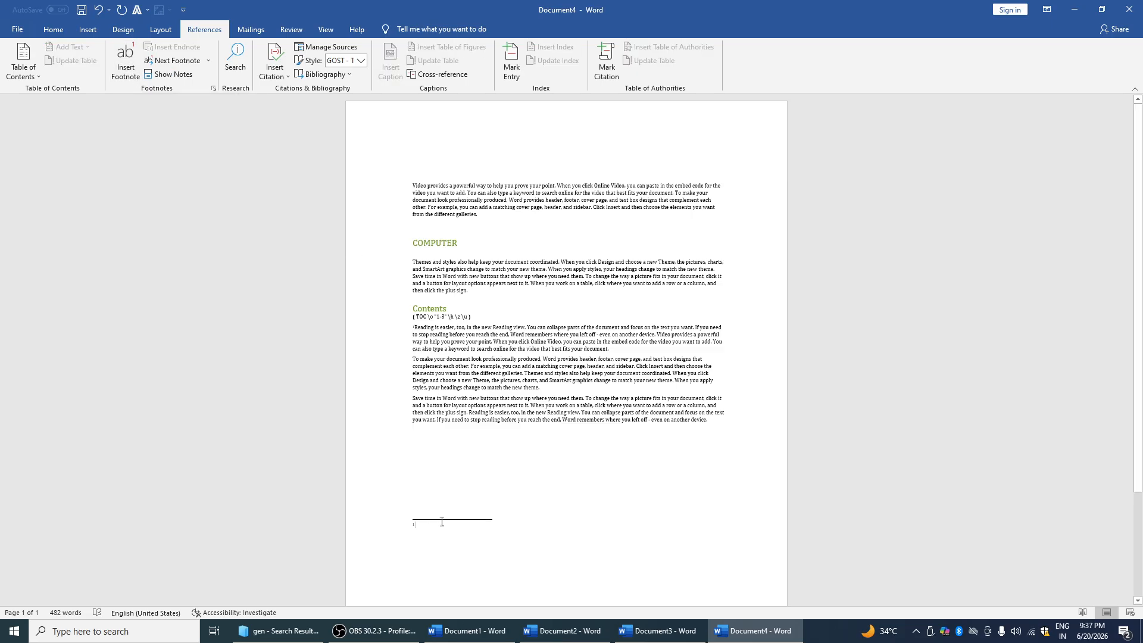
click(208, 60)
click(191, 90)
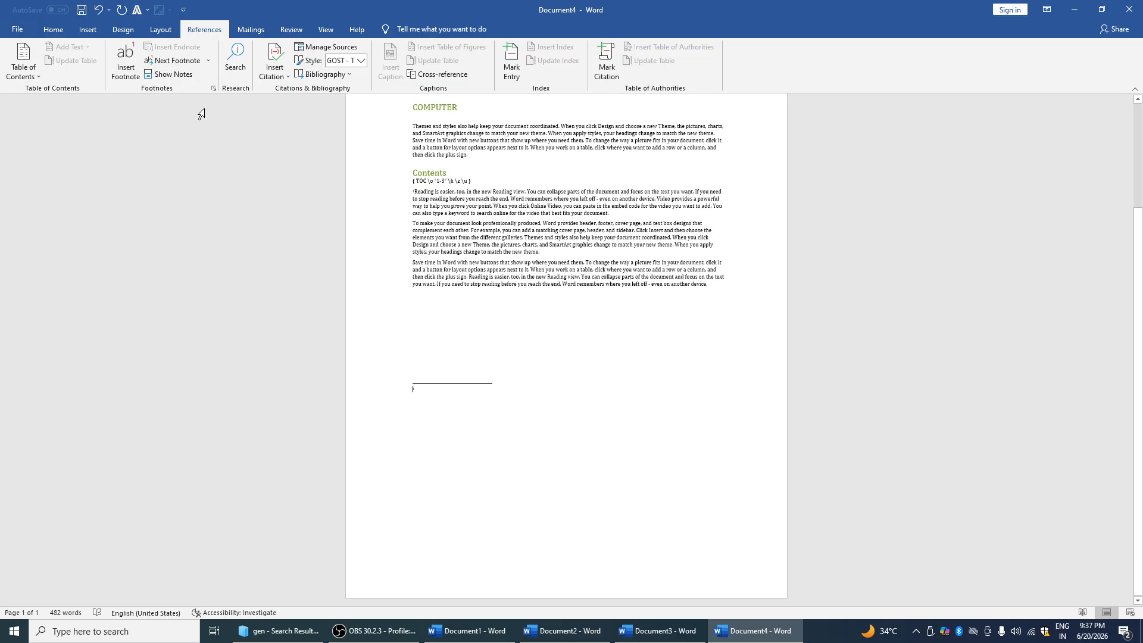
click(181, 74)
click(182, 74)
Undo the footnote and close the citation options without choosing one
key(ctrl+z)
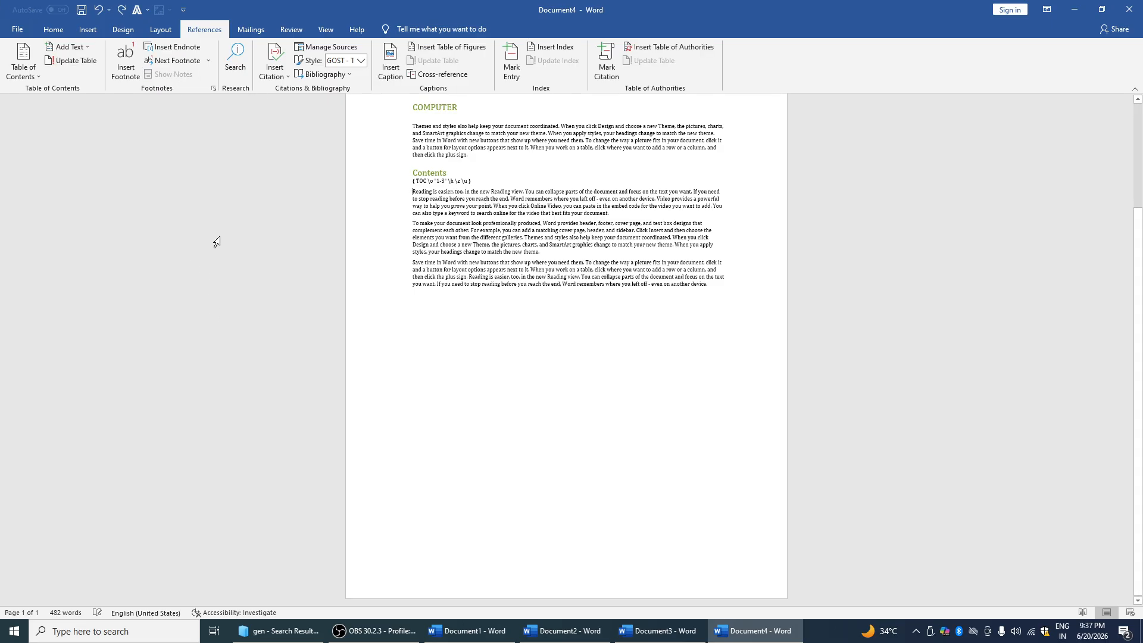
click(286, 76)
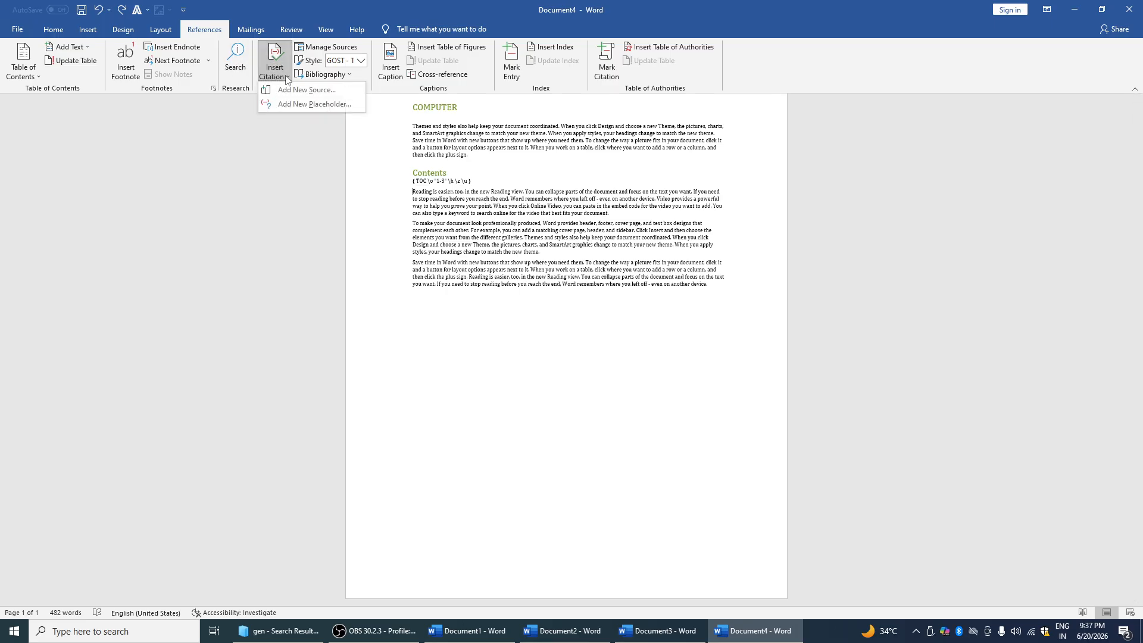
click(335, 166)
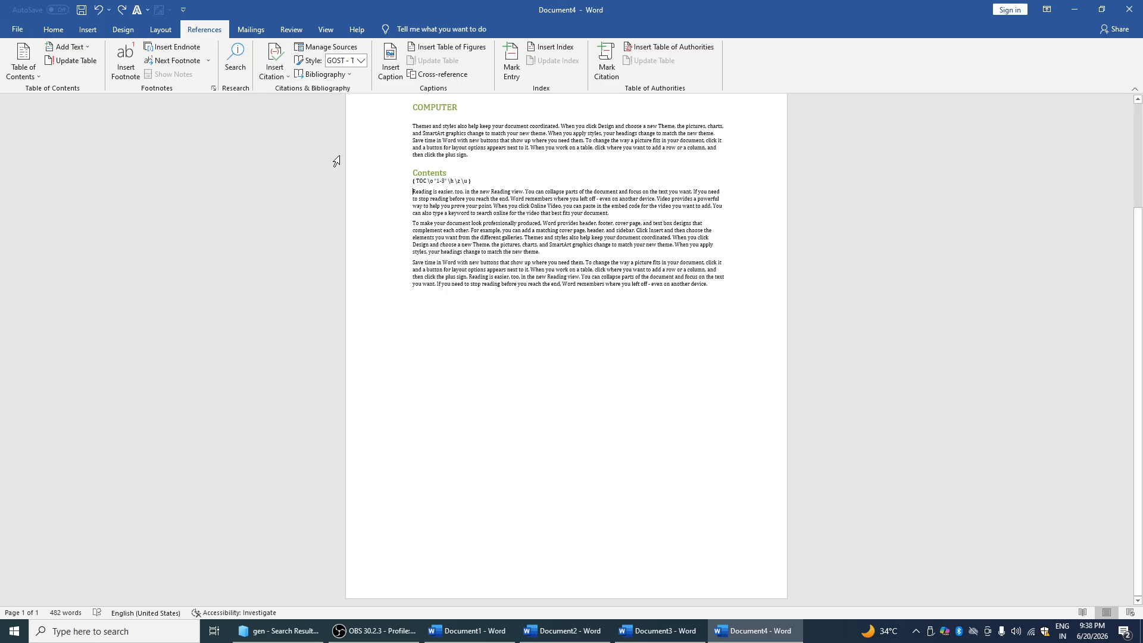
Start a new periodical article source with Title FDF, Periodical Title FDF and Year FD
click(348, 49)
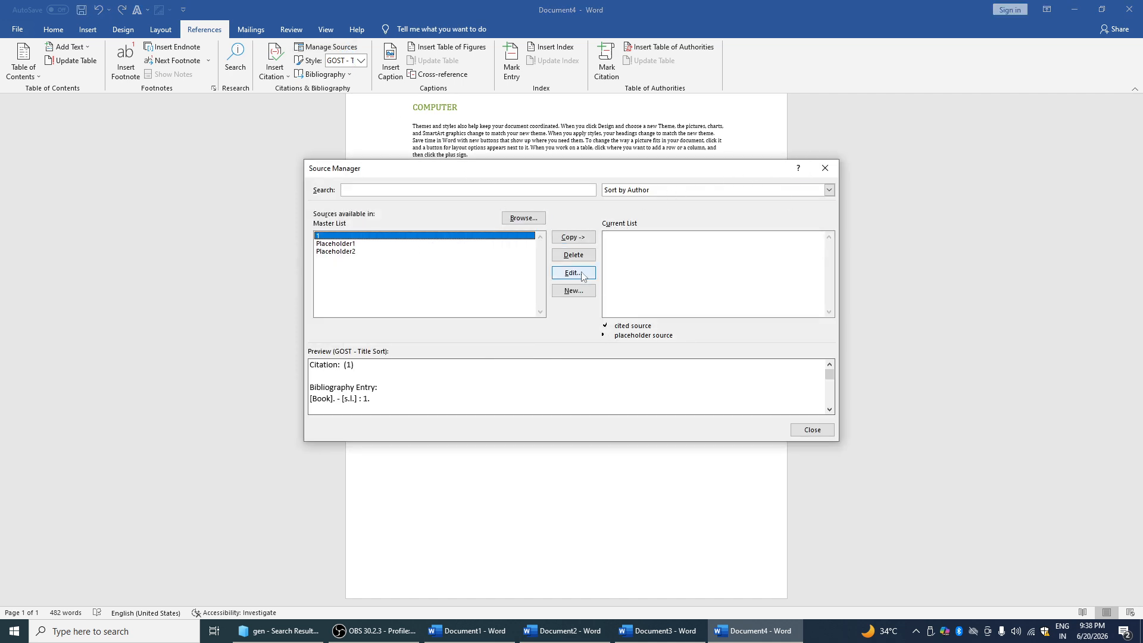
click(574, 290)
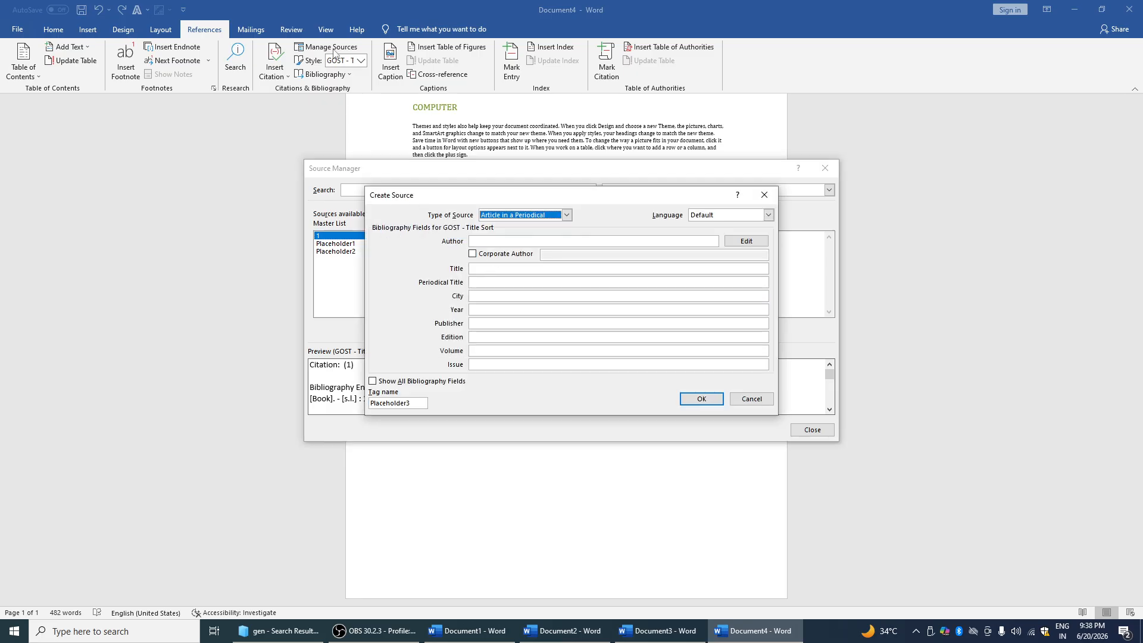
click(502, 271)
text(FDF)
click(506, 283)
text(FDF)
click(505, 294)
click(504, 309)
text(FD)
Enter Publisher FDF and Edition, Volume and Issue DF, then save the FDF source
click(501, 320)
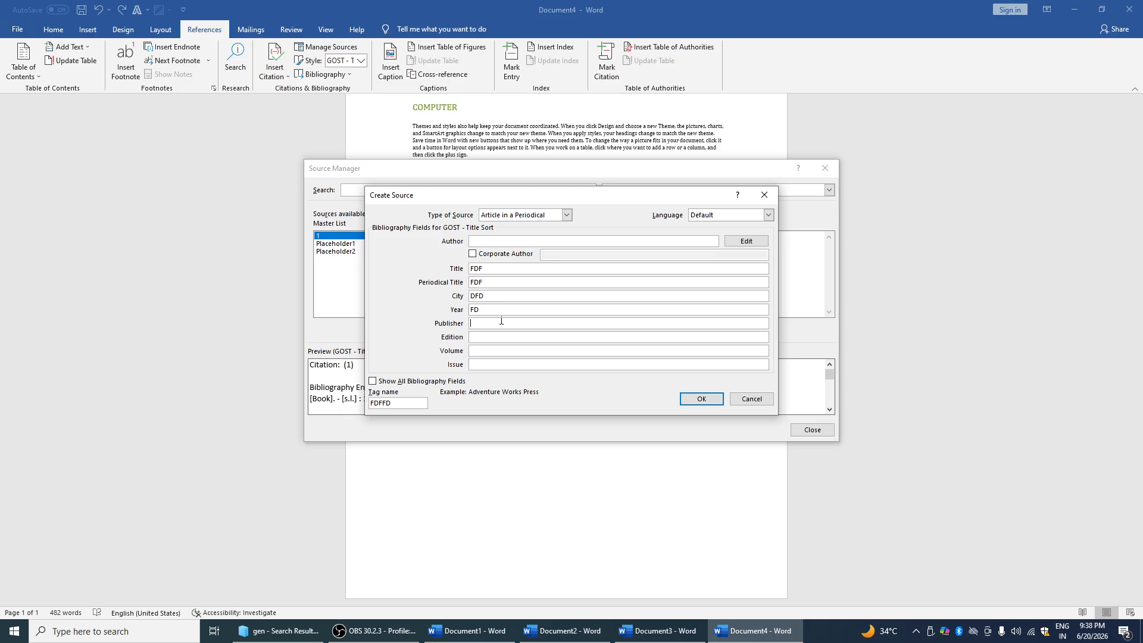
text(FDF)
click(499, 338)
text(DF)
click(500, 351)
text(DF)
click(500, 364)
text(DF)
click(714, 399)
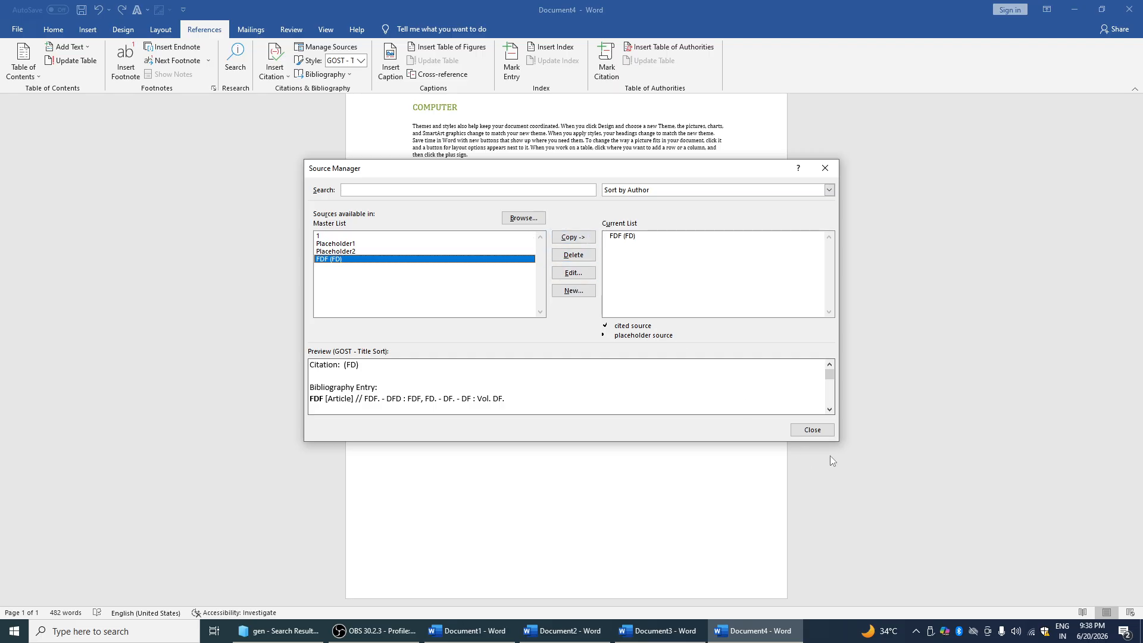
Reopen FDF unchanged, browse Pictures and Documents for a source list, then close Source Manager
click(574, 273)
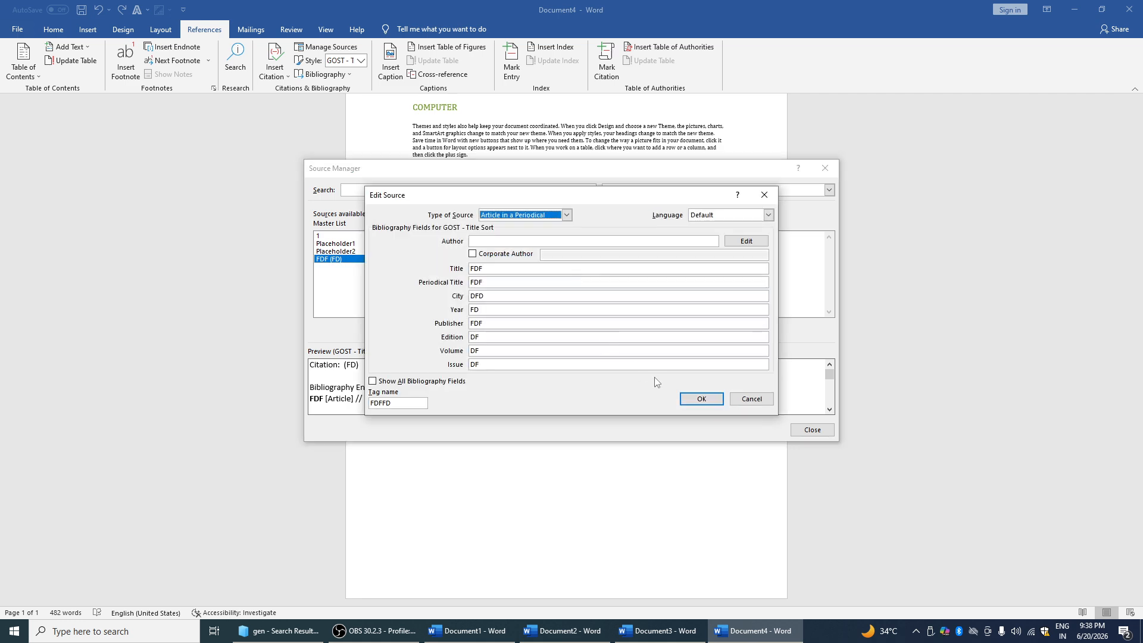
click(745, 402)
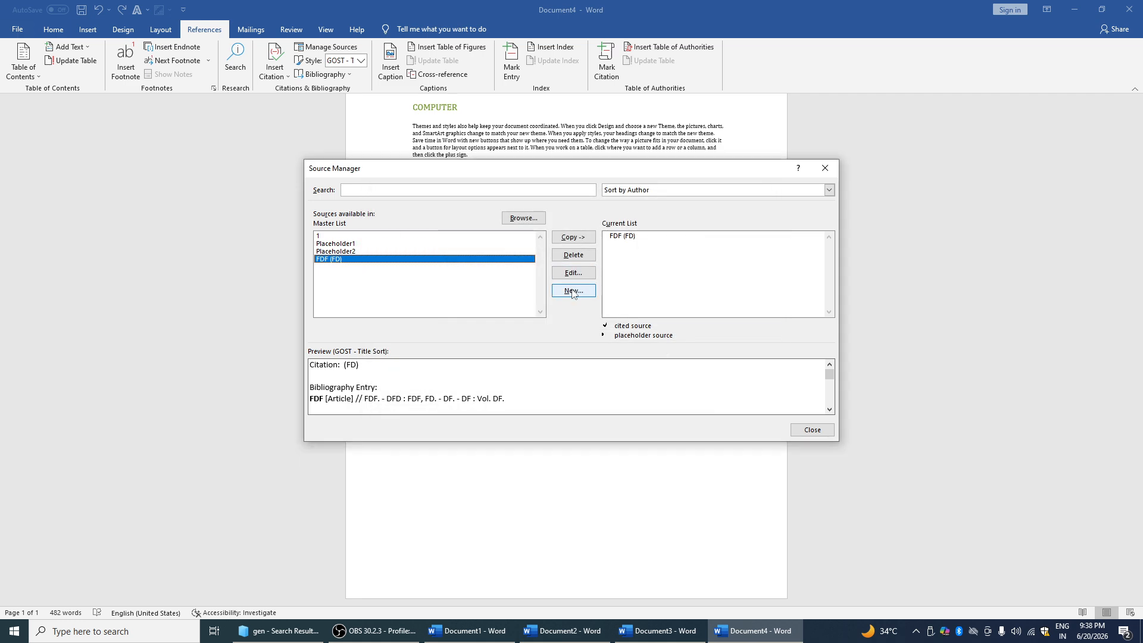
click(526, 219)
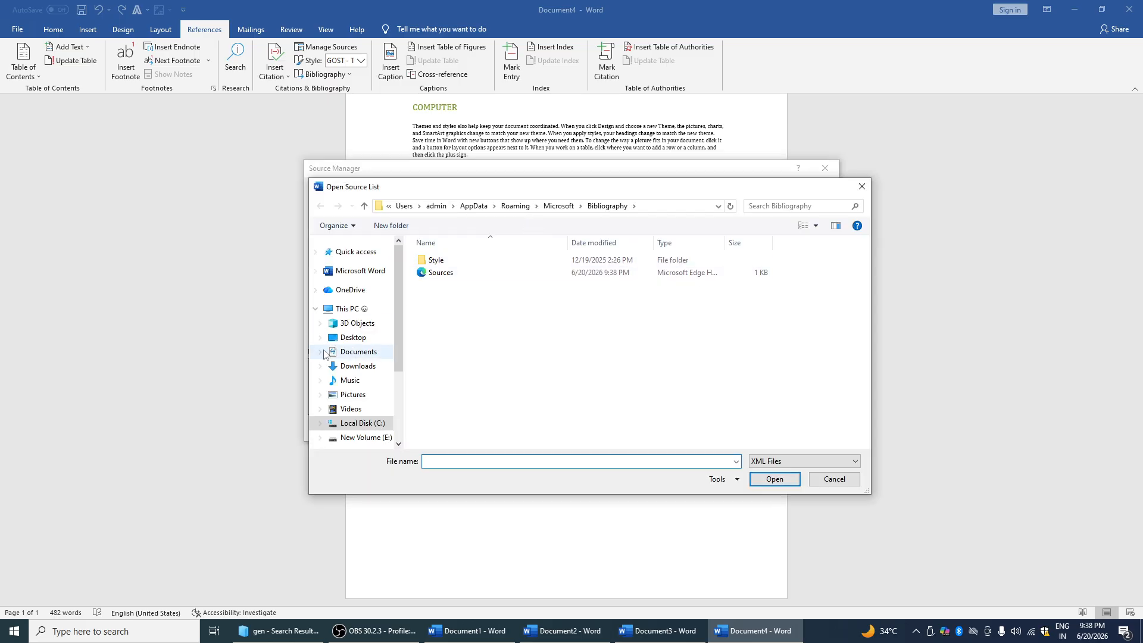
double_click(446, 274)
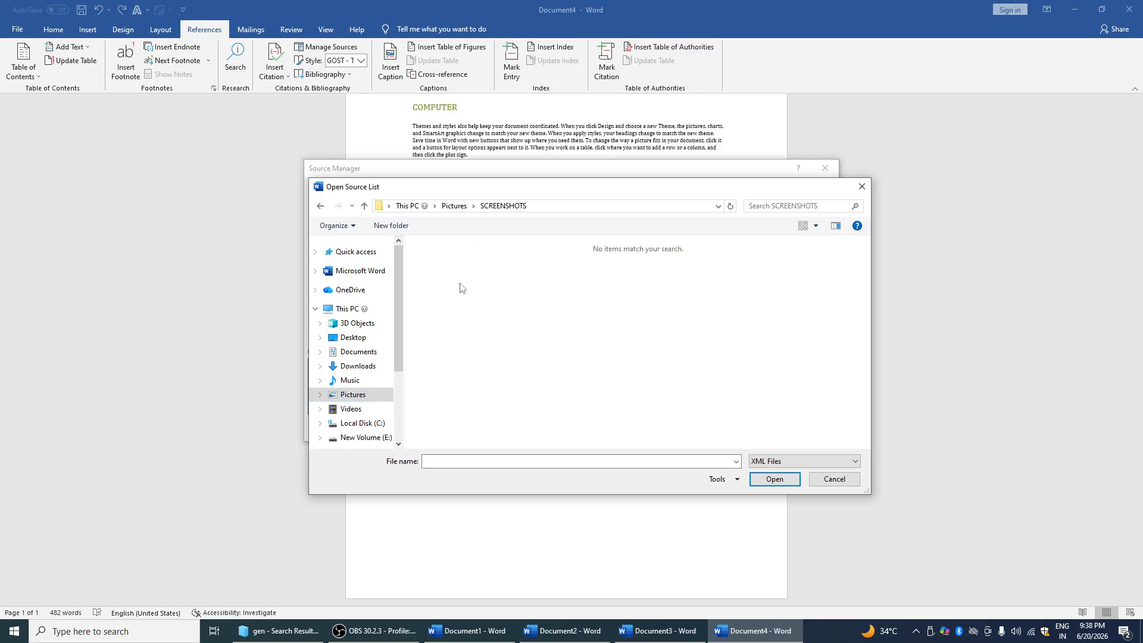
click(360, 352)
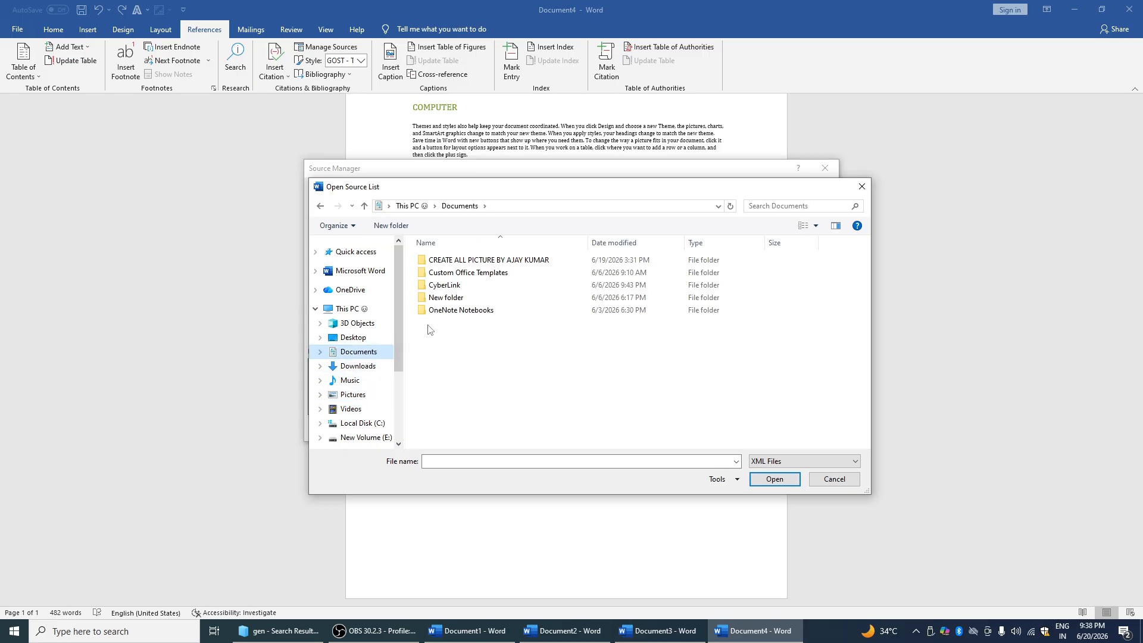
click(460, 260)
double_click(460, 260)
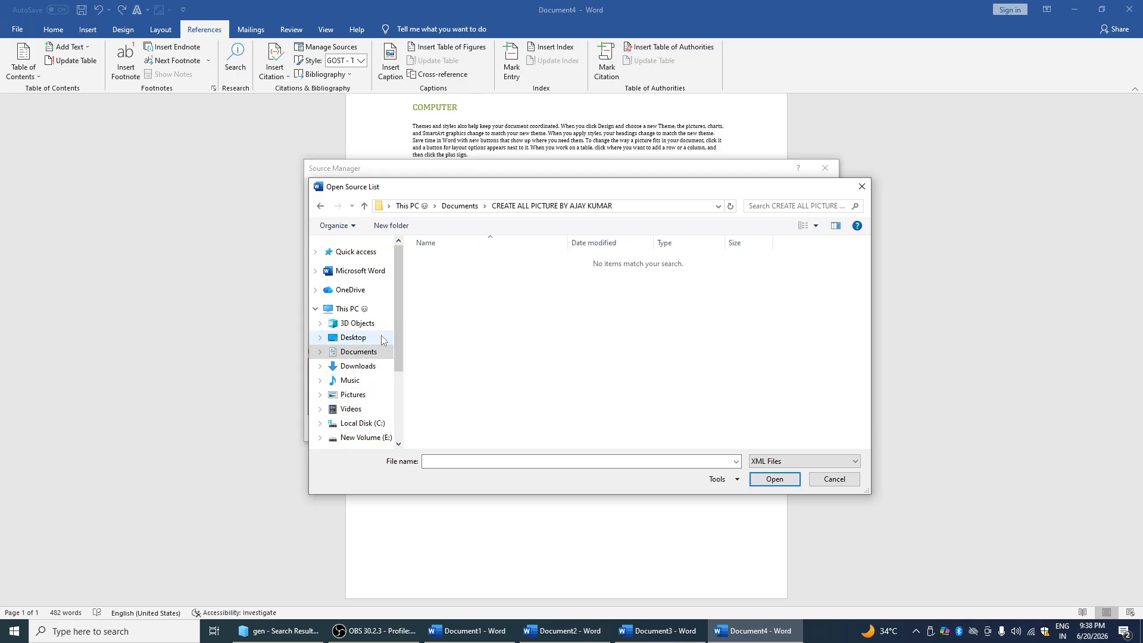
click(369, 356)
click(446, 298)
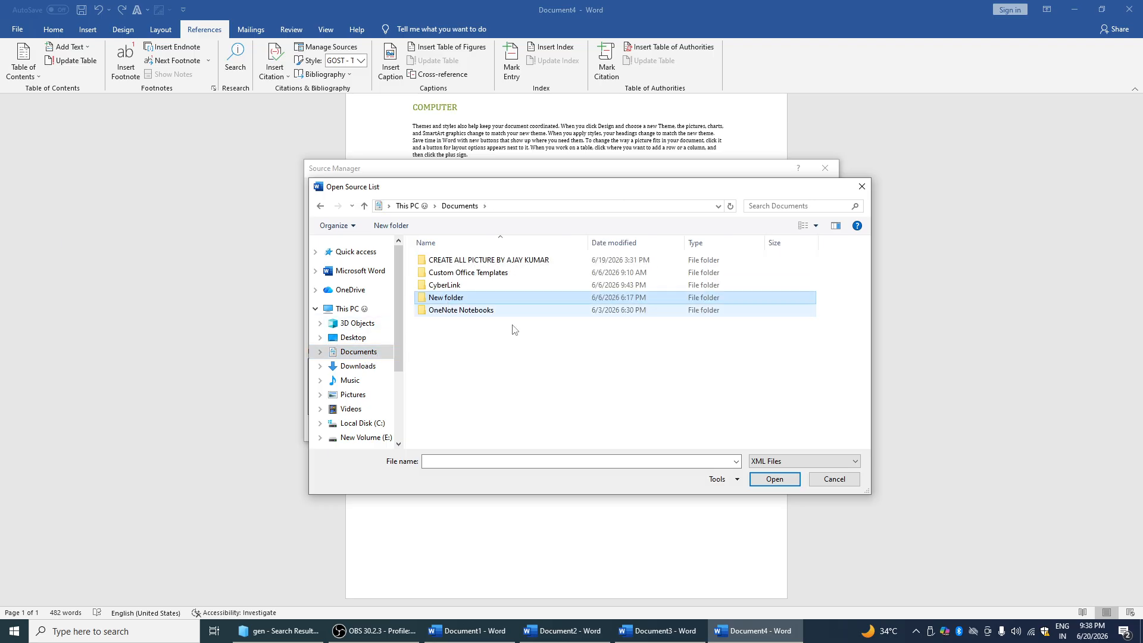
click(762, 480)
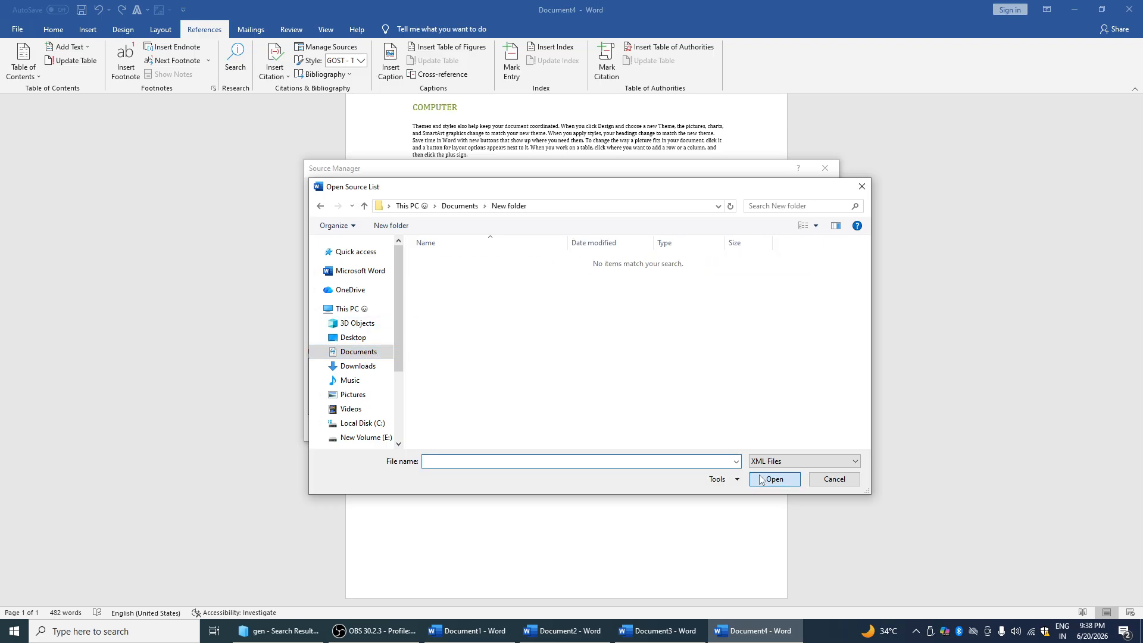
click(862, 186)
click(832, 176)
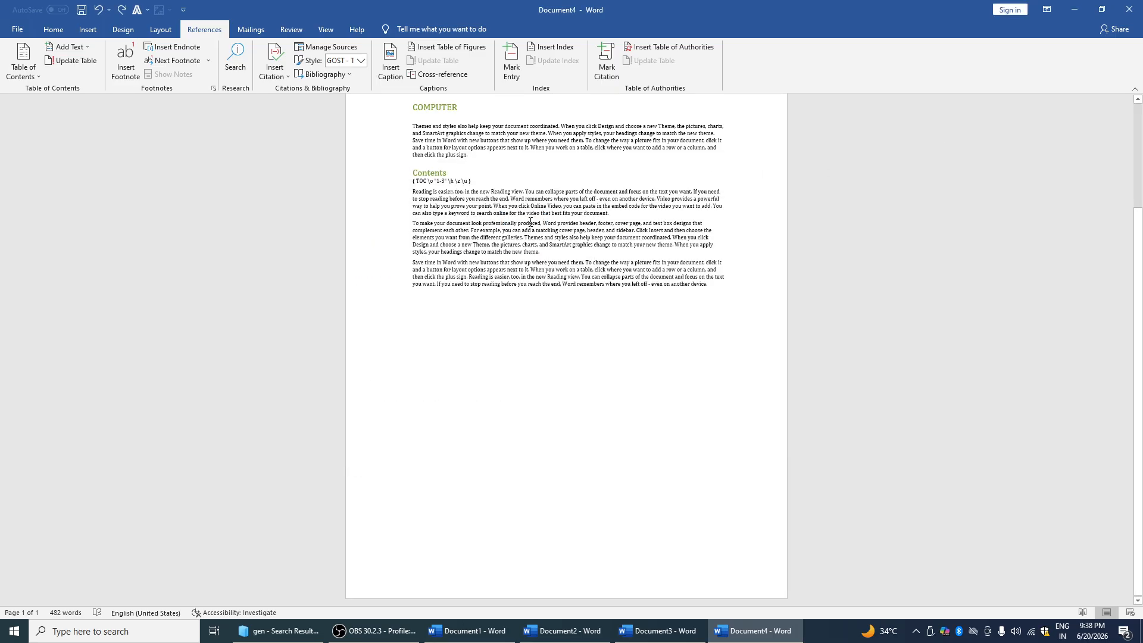
Set the citation style to ISO 690 - First Element and Date, after trying Harvard - Anglia
click(360, 61)
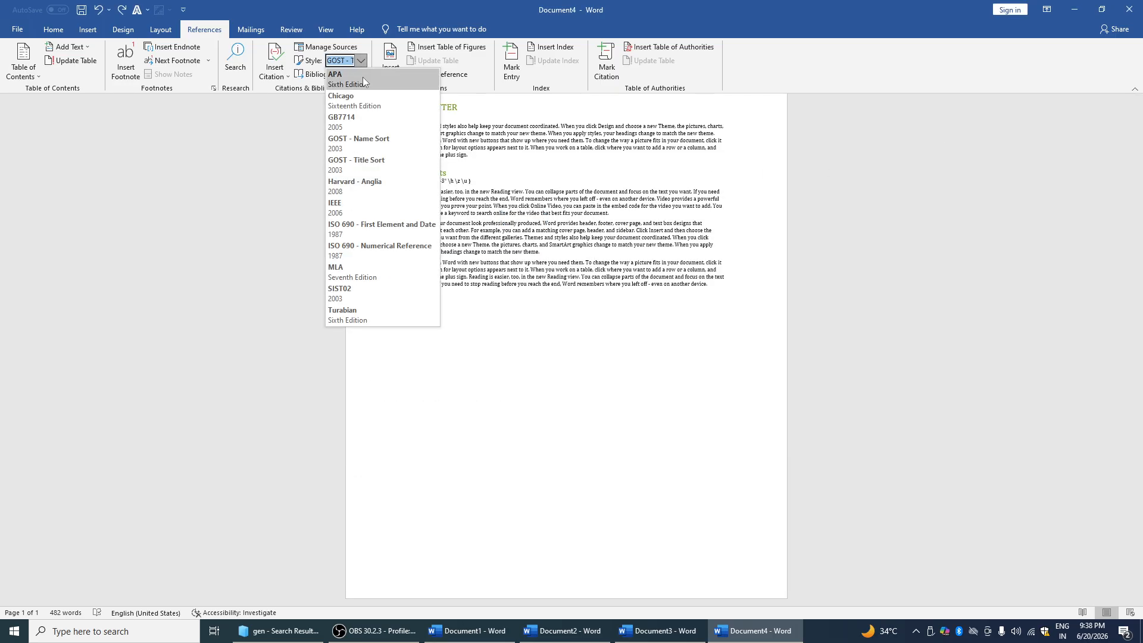
click(370, 184)
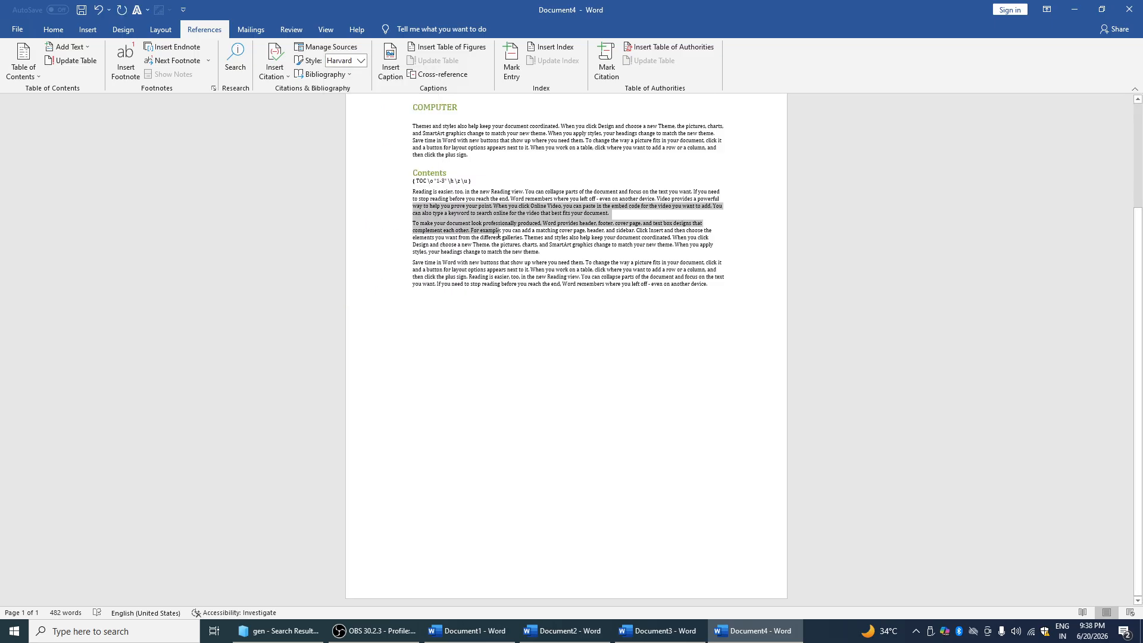
click(354, 61)
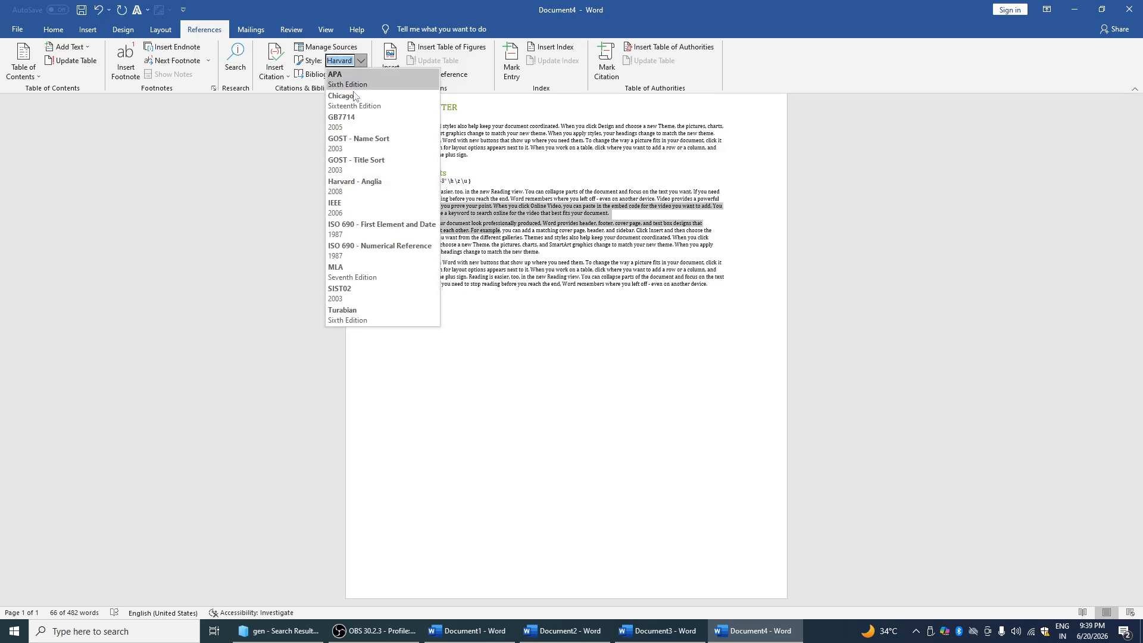
click(343, 237)
Insert built-in Bibliography sections and a plain bibliography field into the document
click(343, 75)
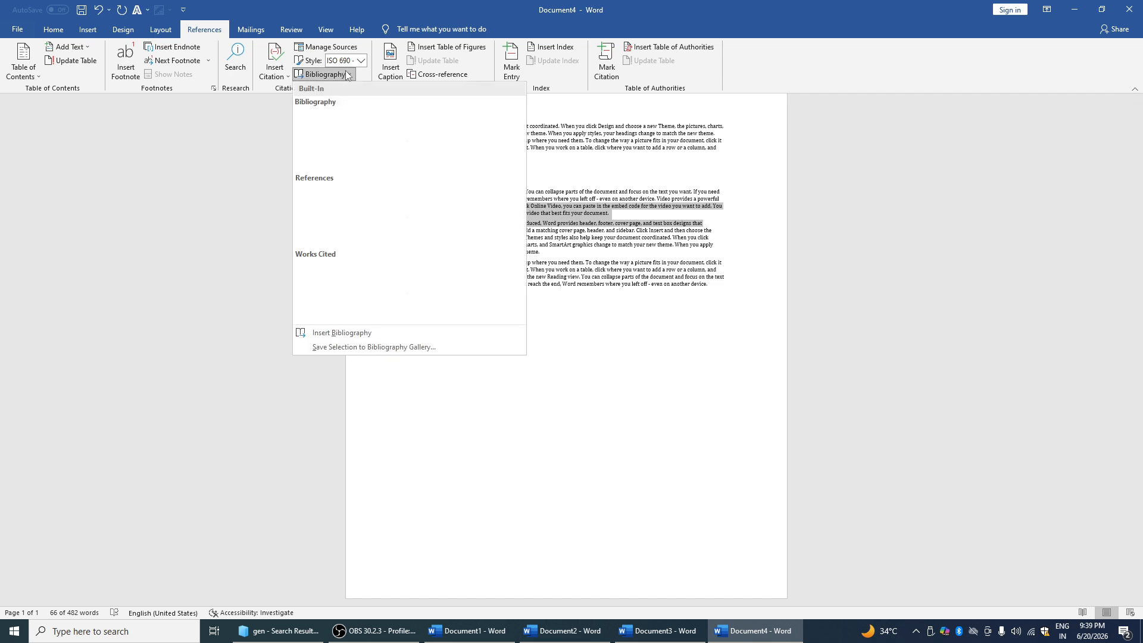
click(348, 154)
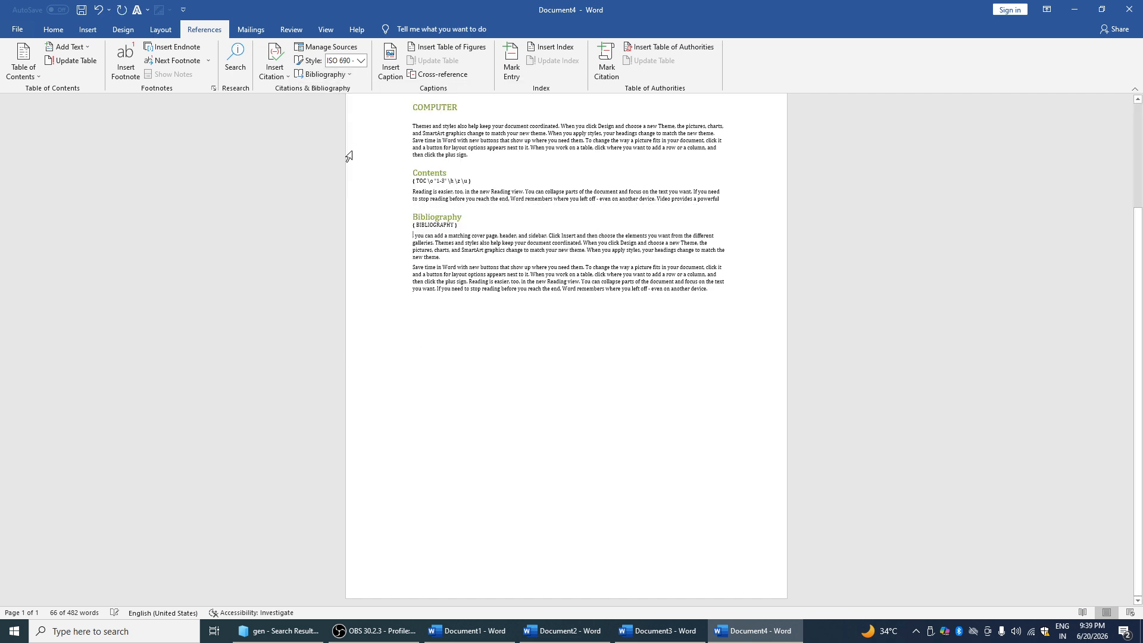
click(342, 75)
click(352, 333)
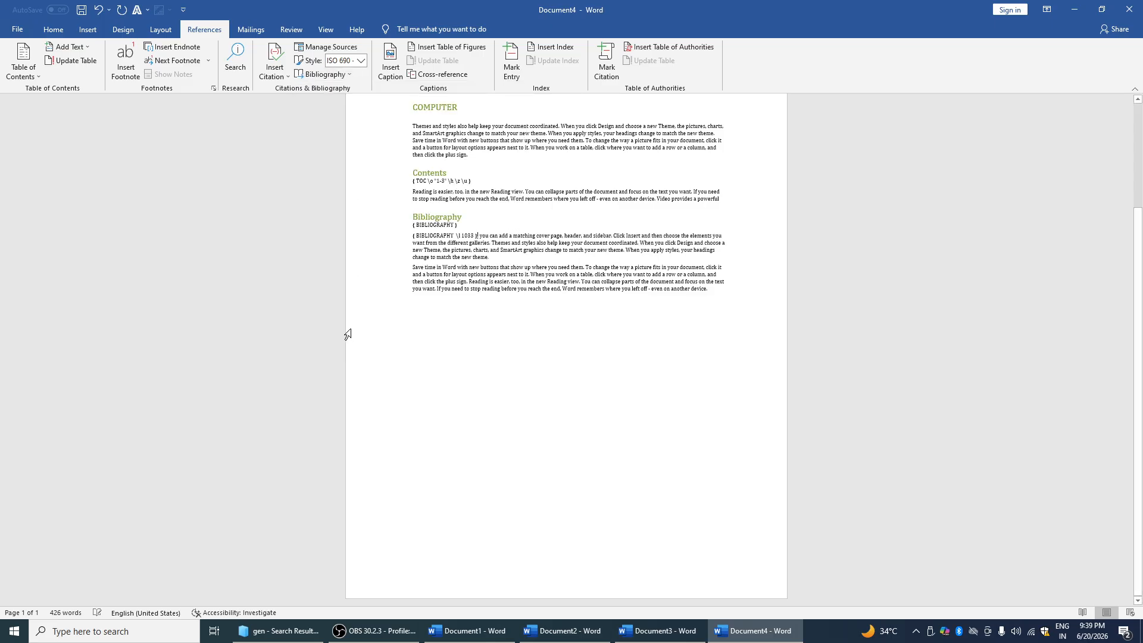
click(340, 75)
click(378, 150)
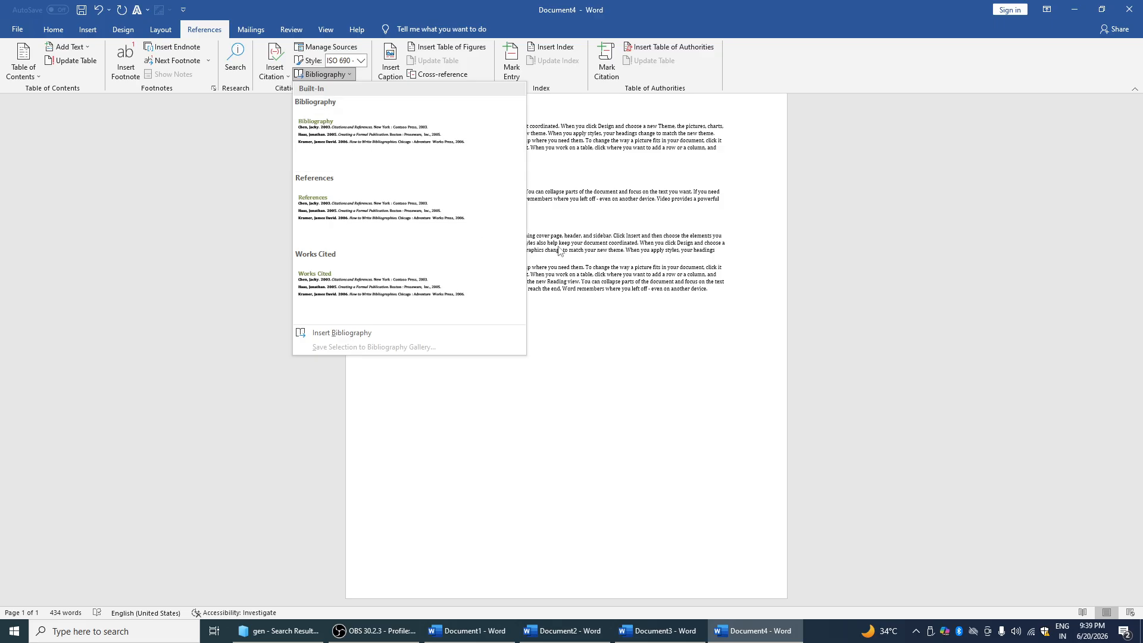
click(325, 74)
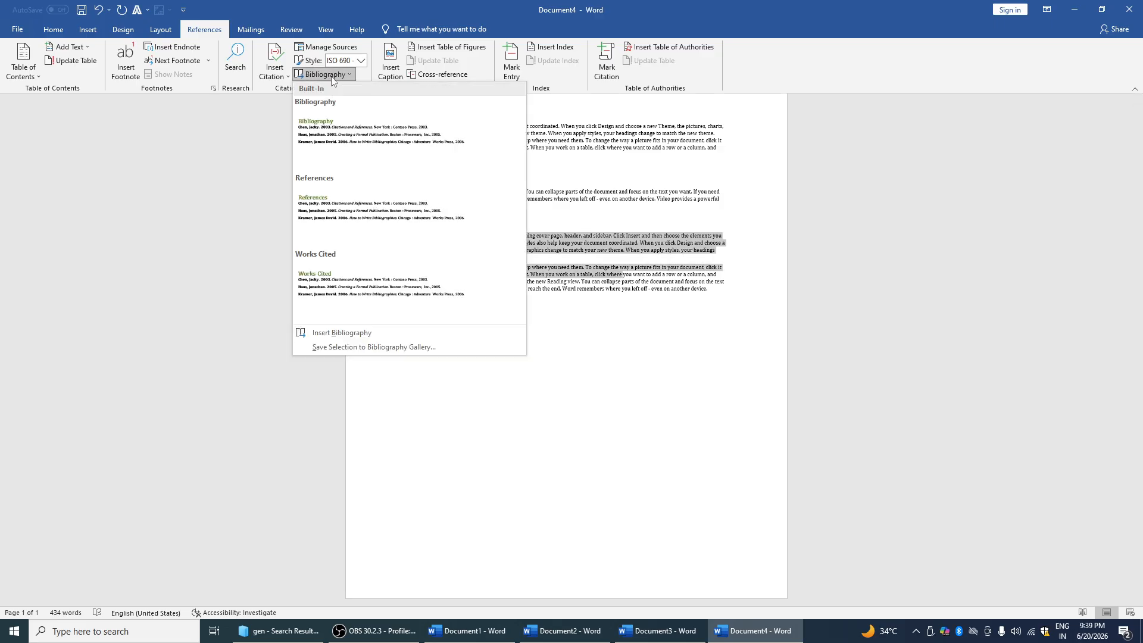
click(385, 205)
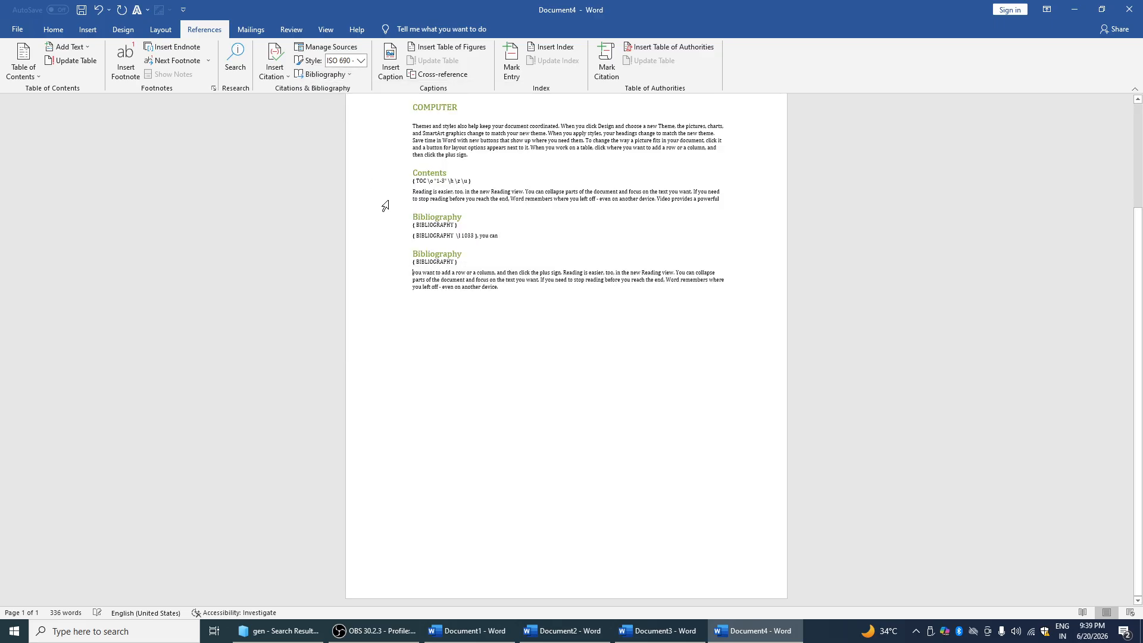
Collapse and expand the second Bibliography section, then select the COMPUTER heading
click(405, 257)
click(405, 255)
click(407, 271)
click(405, 254)
click(383, 109)
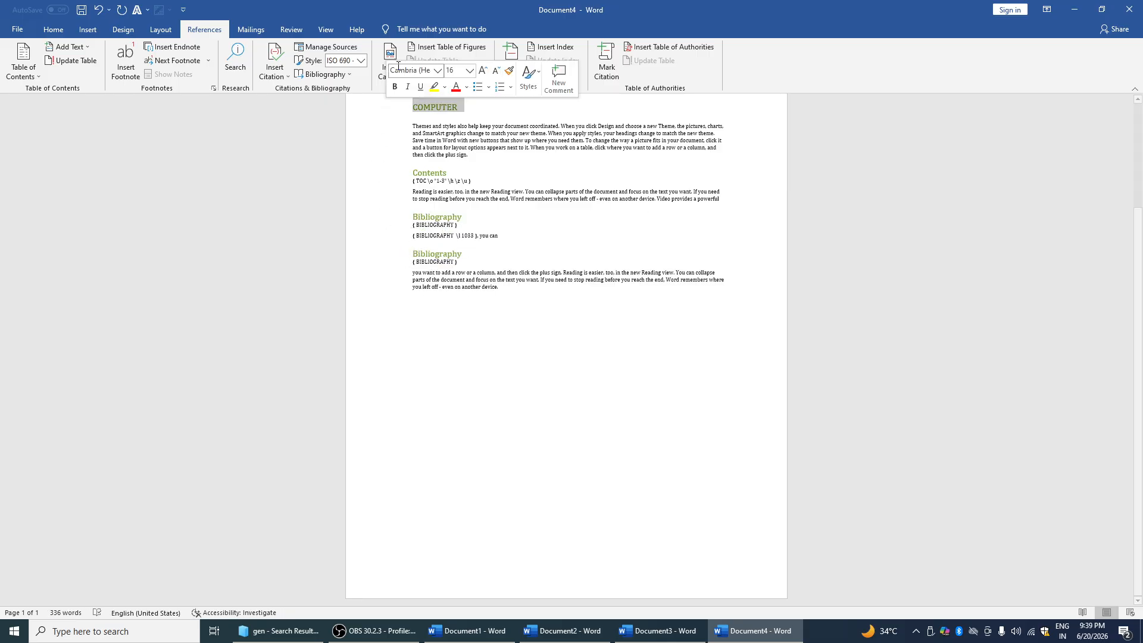
Add an SJS K caption under COMPUTER using a new SJS K label
click(393, 60)
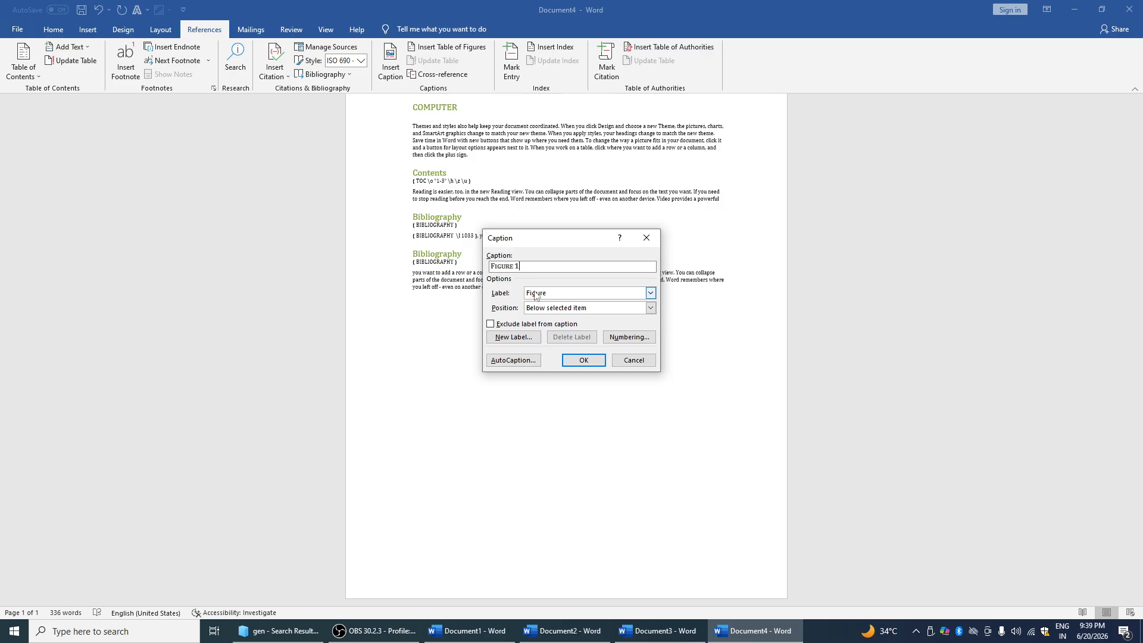
click(516, 337)
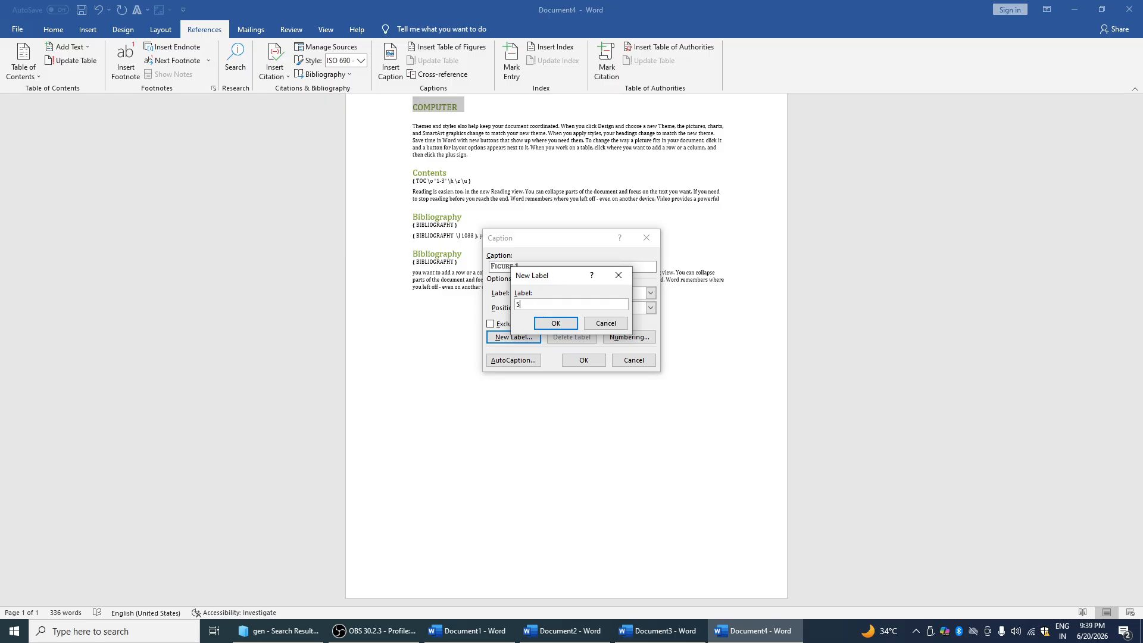
click(560, 324)
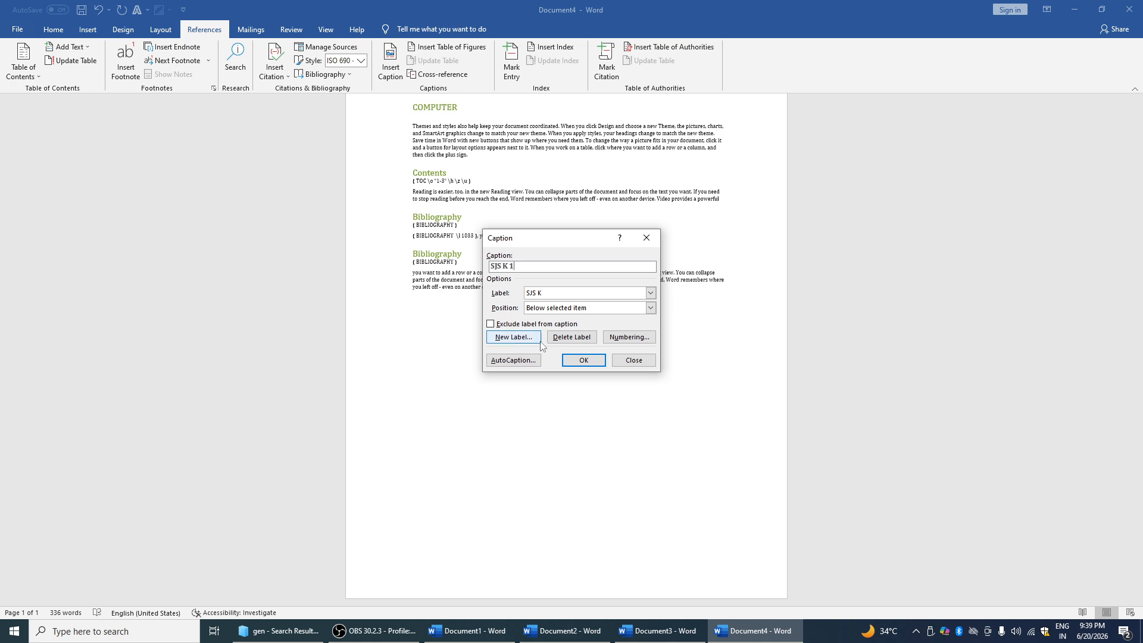
click(513, 337)
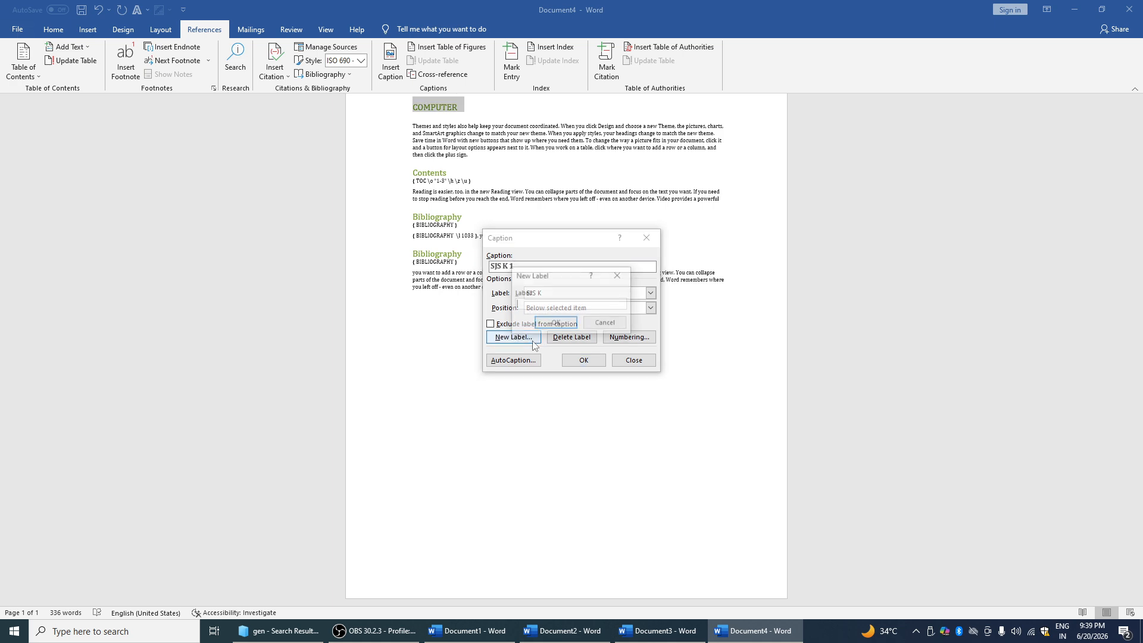
click(606, 326)
click(582, 361)
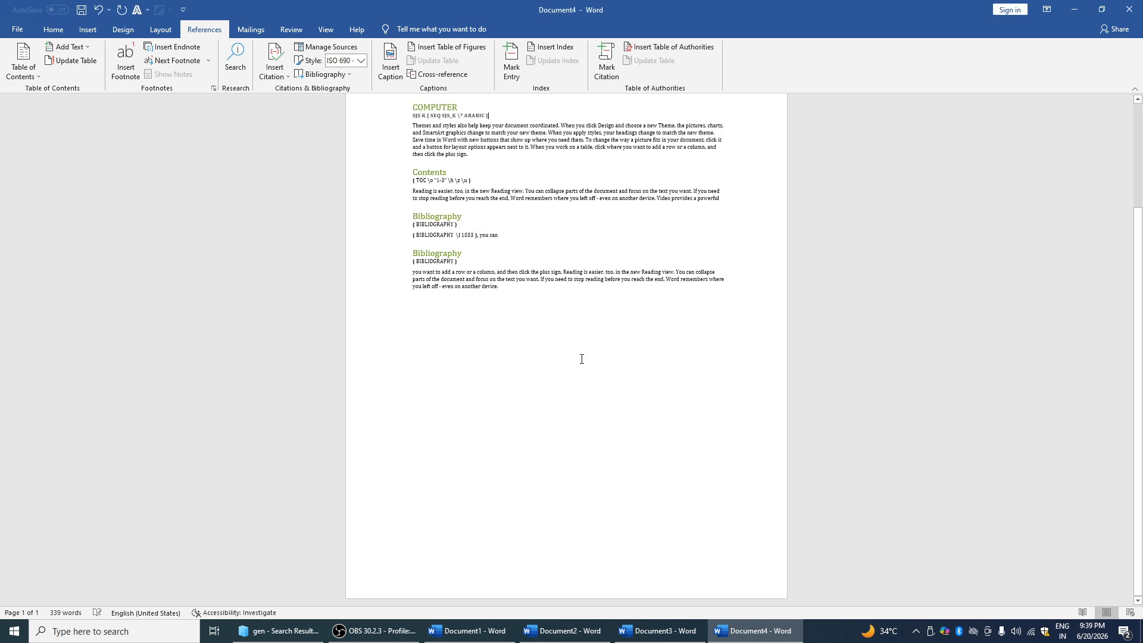
Insert a table of figures for SJS K captions with a dashed tab leader
click(462, 50)
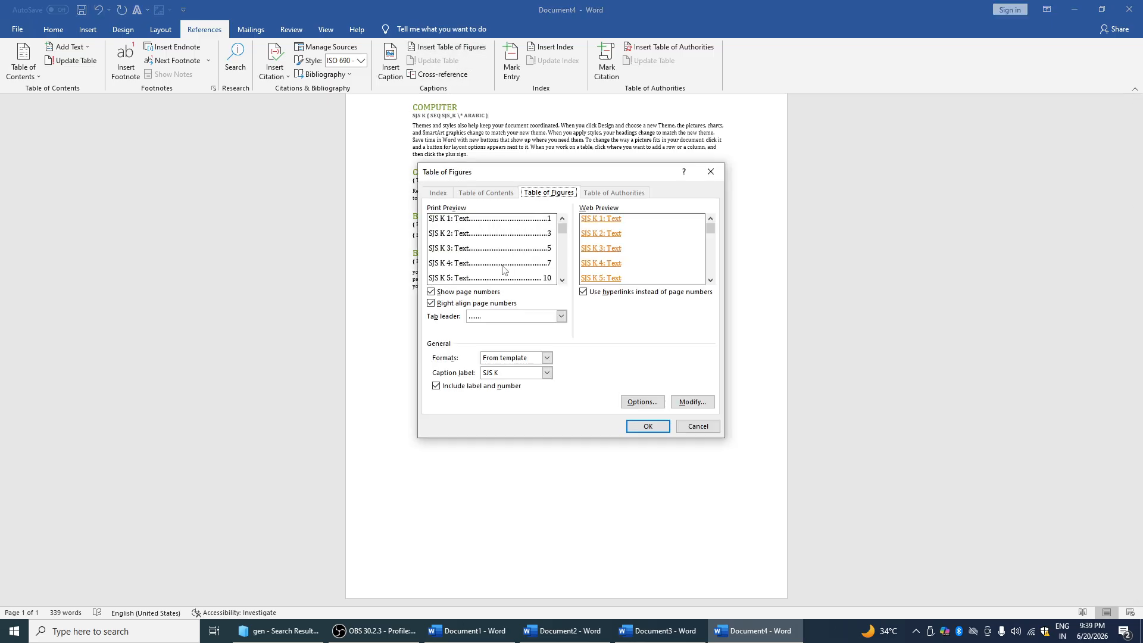
click(560, 316)
click(610, 333)
click(560, 316)
click(525, 343)
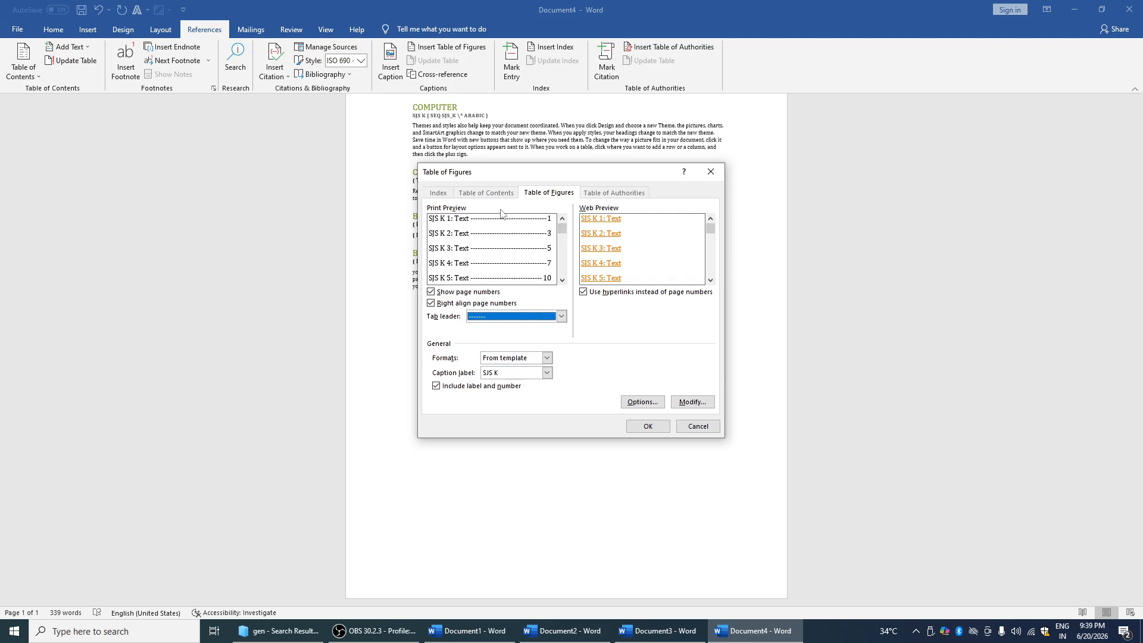
click(649, 426)
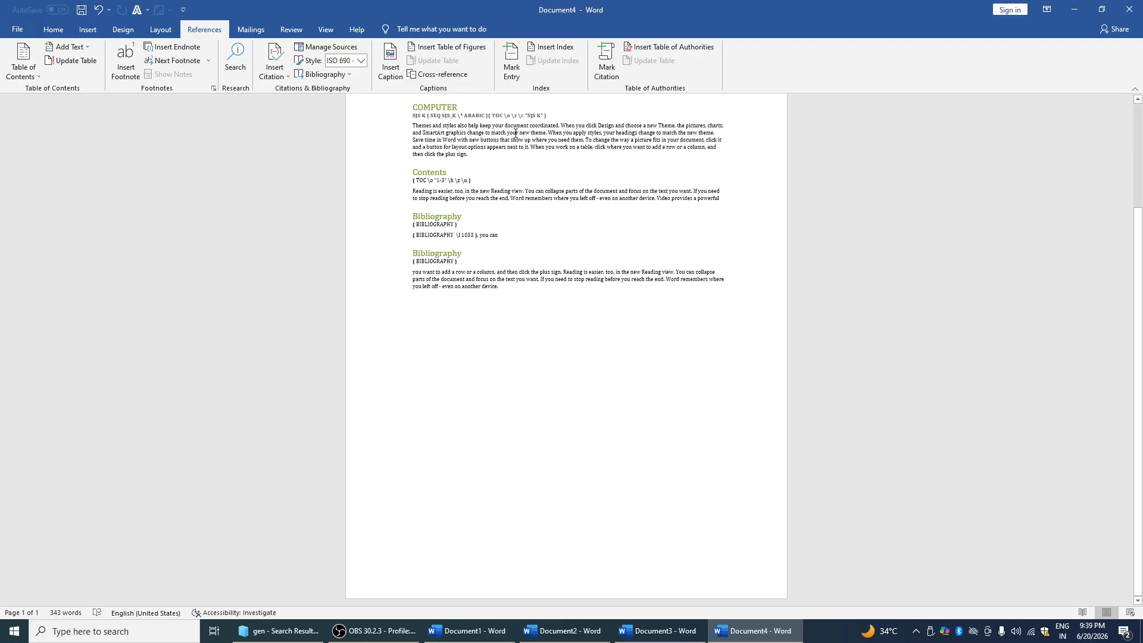
Clear the document and type two short lines of text
key(ctrl+a)
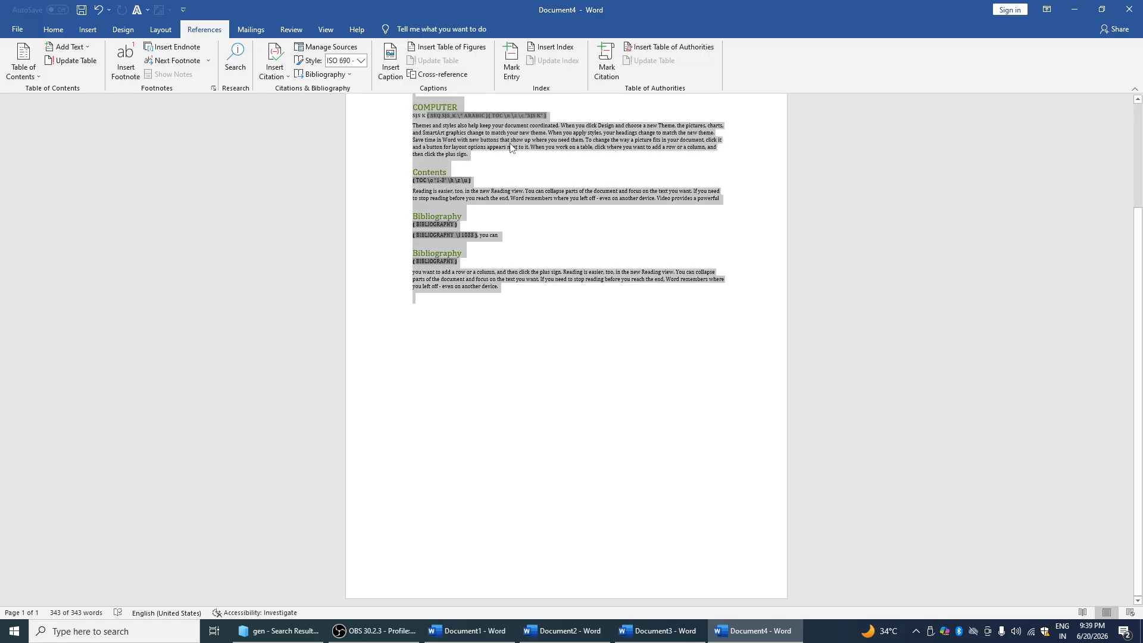
key(Delete)
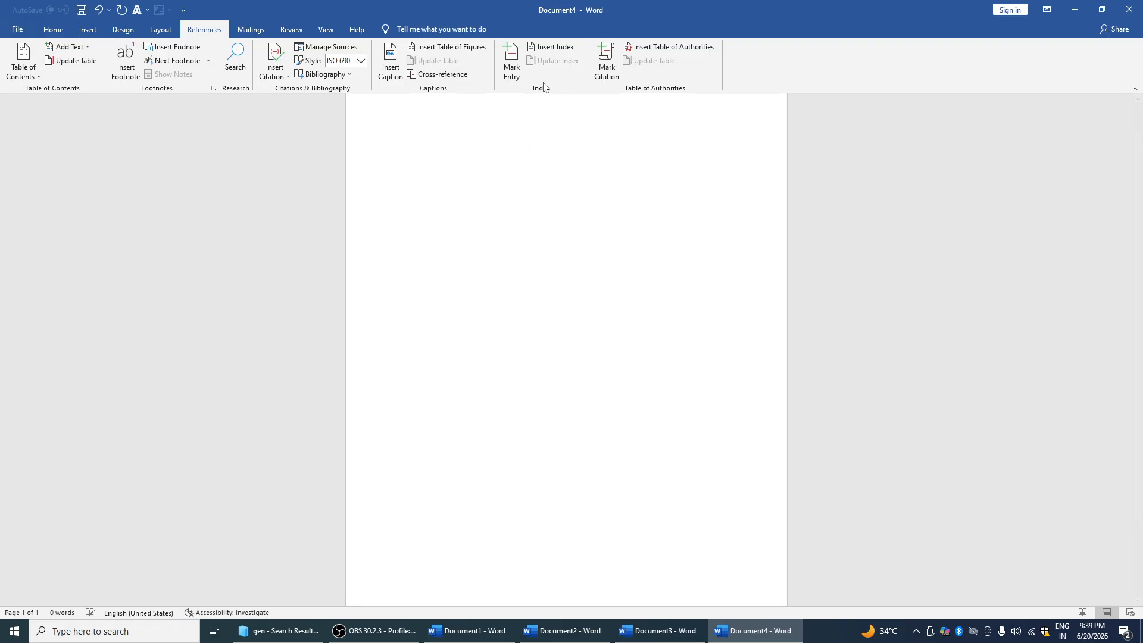
text(DSLFJLKJ)
key(Return)
text(JFLDKJFLKJSDKJF)
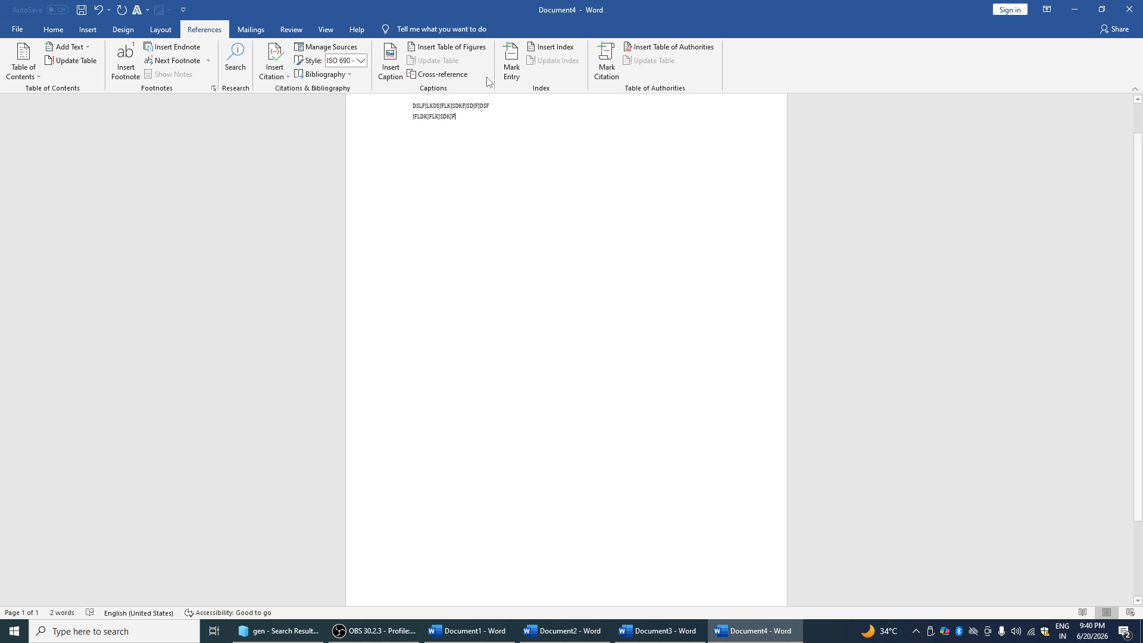
Mark both lines as an index entry, then add an FDF entry with subentry FDF
drag(415, 104, 456, 117)
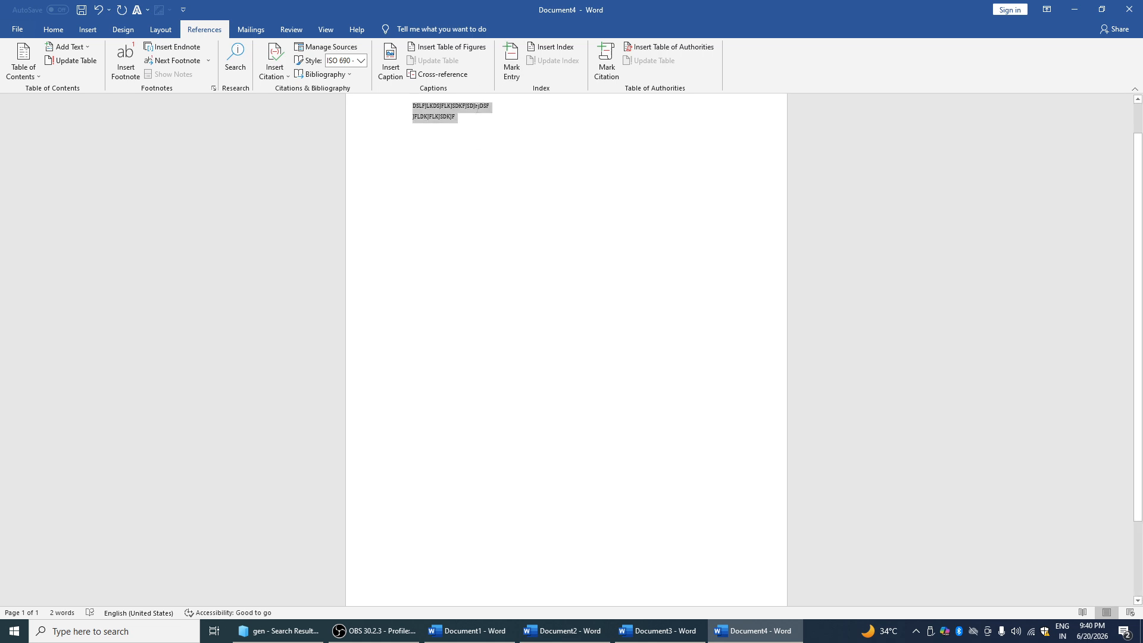
click(511, 62)
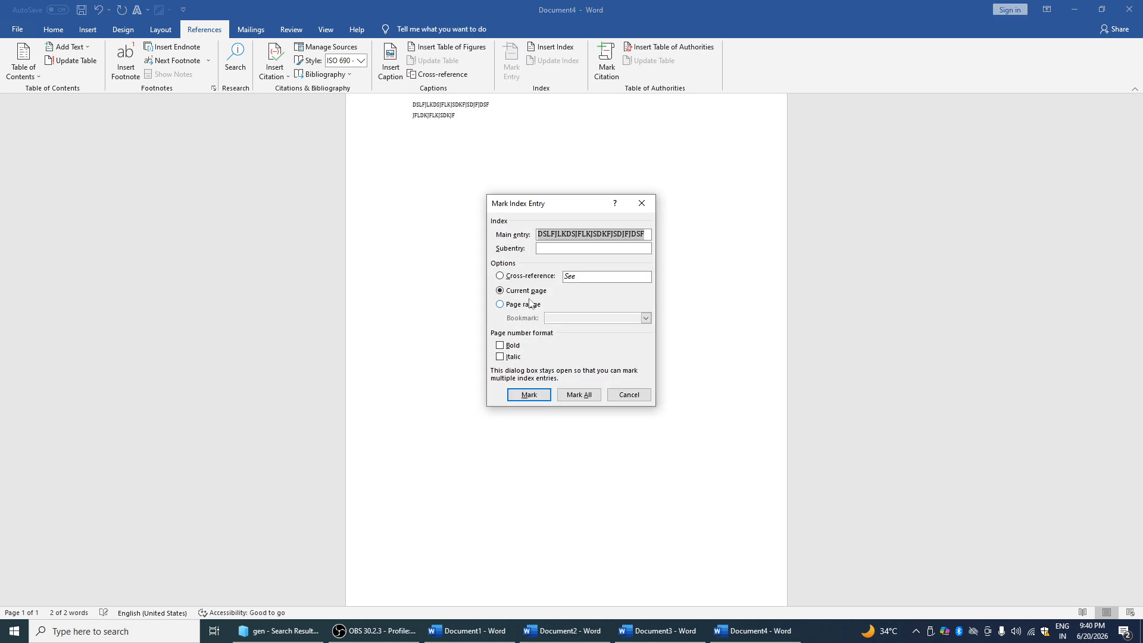
click(539, 398)
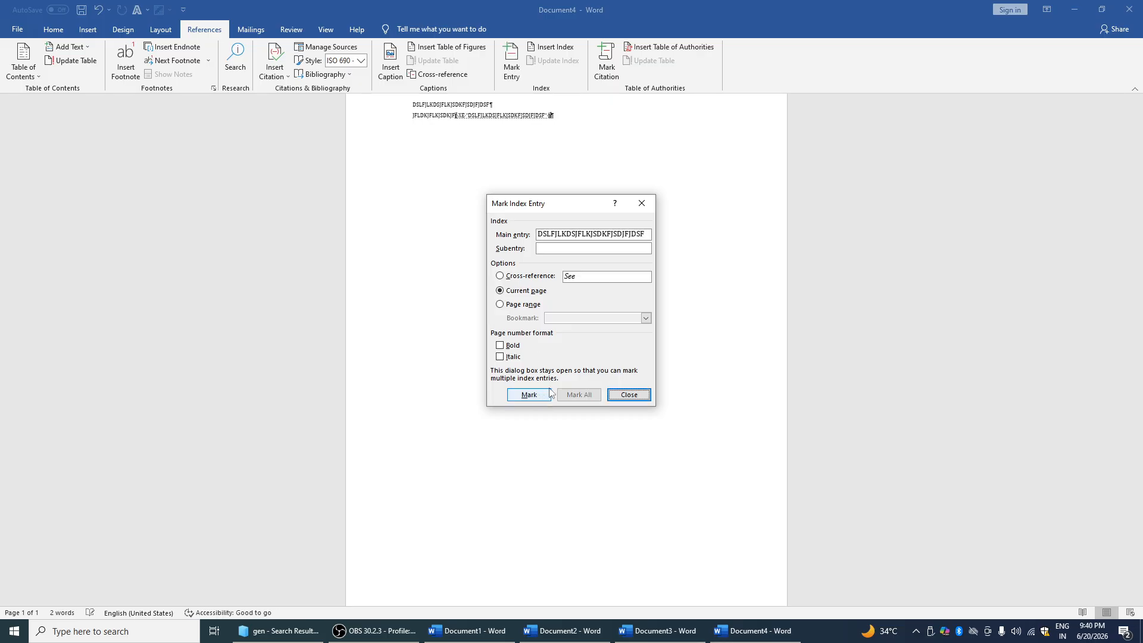
click(642, 203)
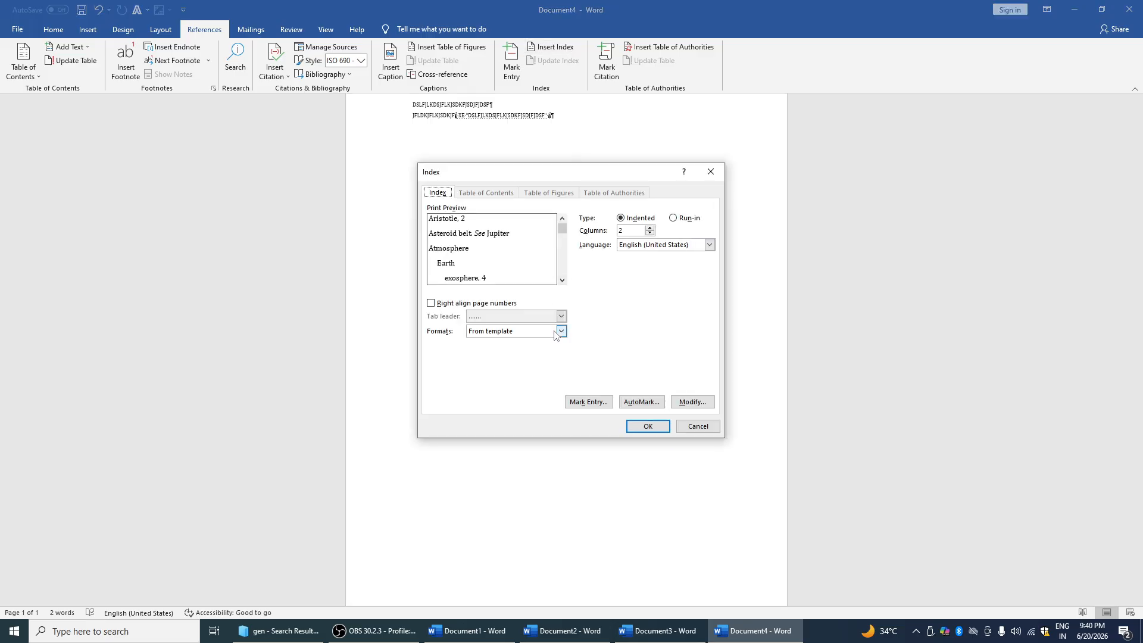
click(590, 403)
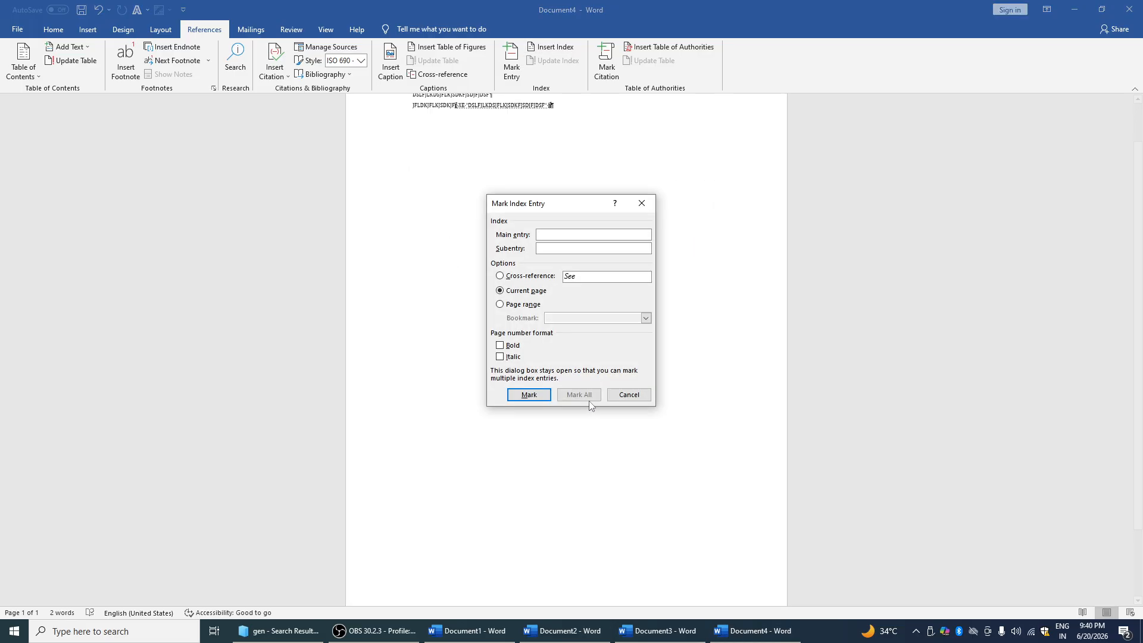
text(FDF)
click(539, 396)
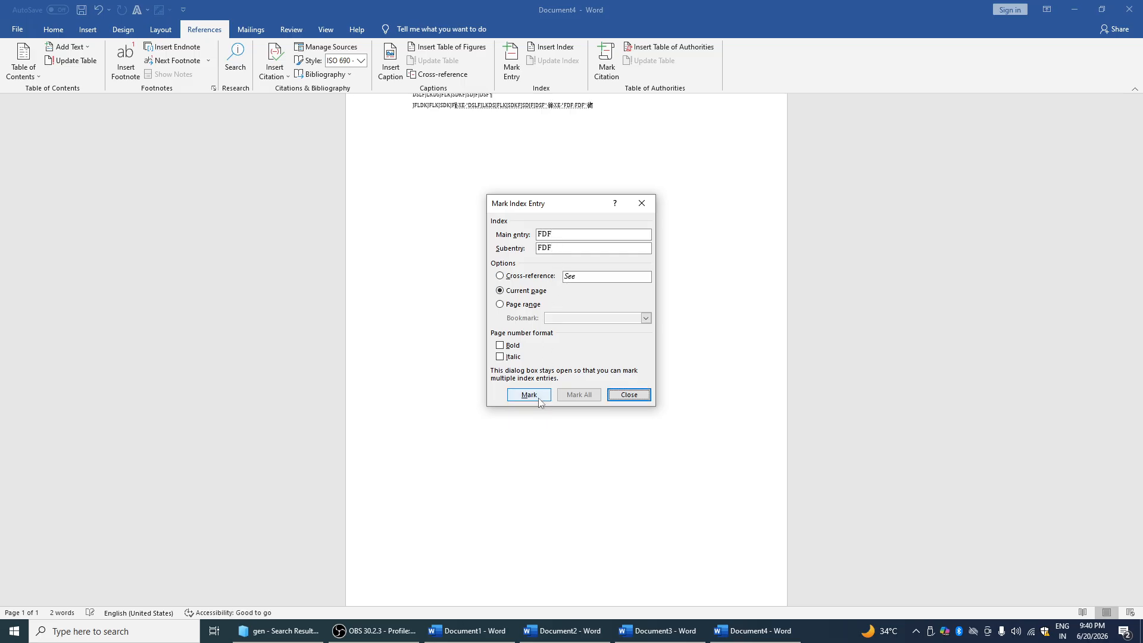
click(641, 203)
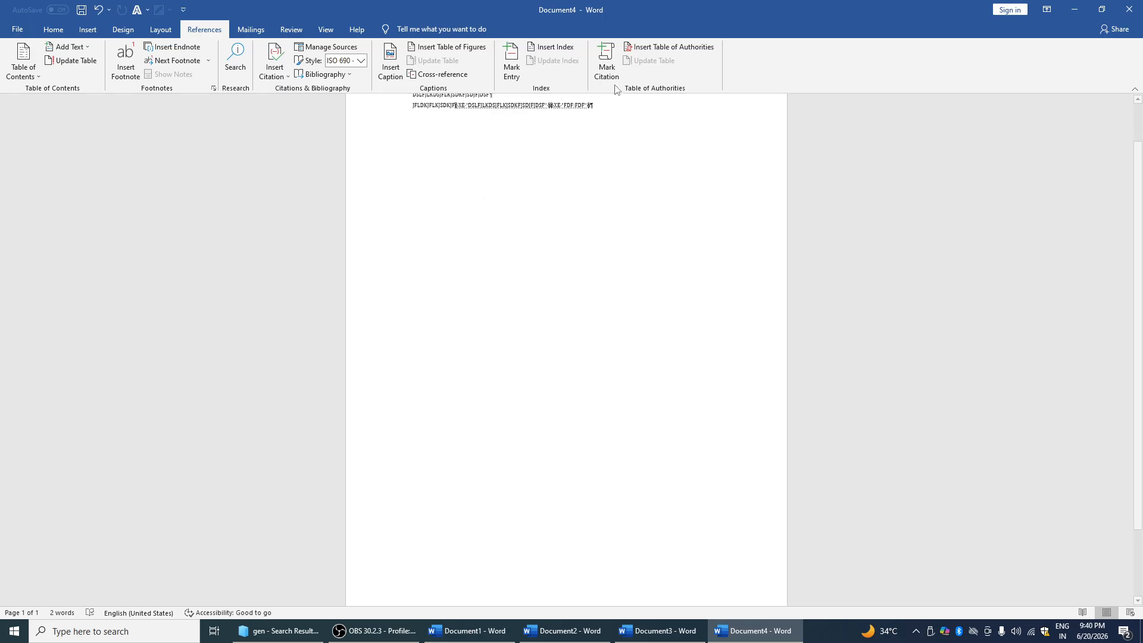
Insert a Regulations table of authorities in the Distinctive format
click(609, 54)
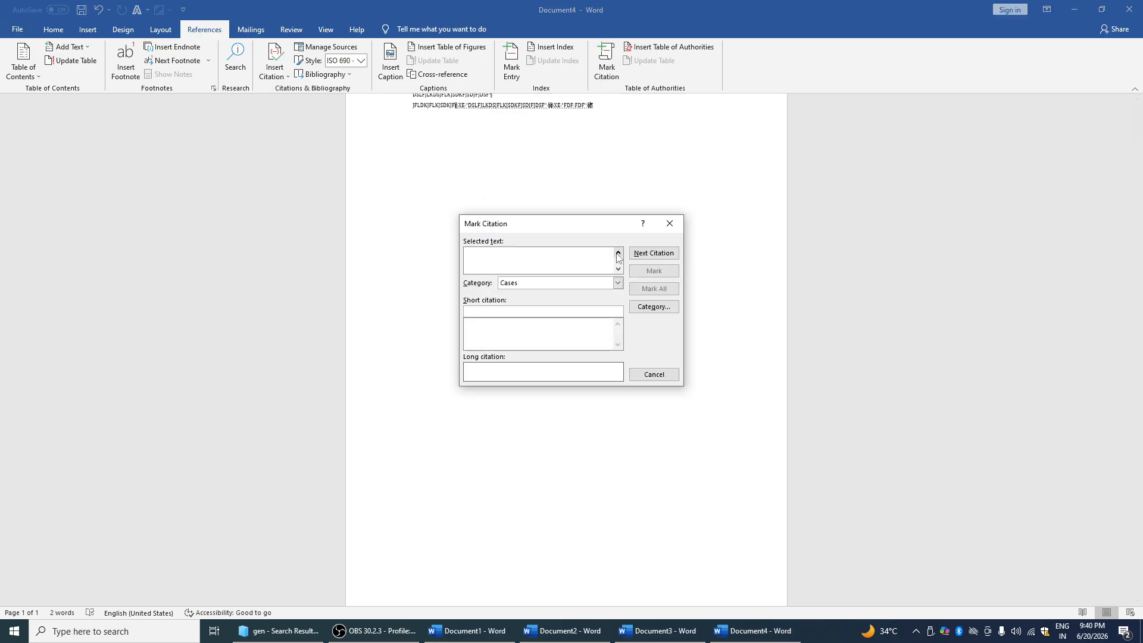
click(669, 223)
click(672, 47)
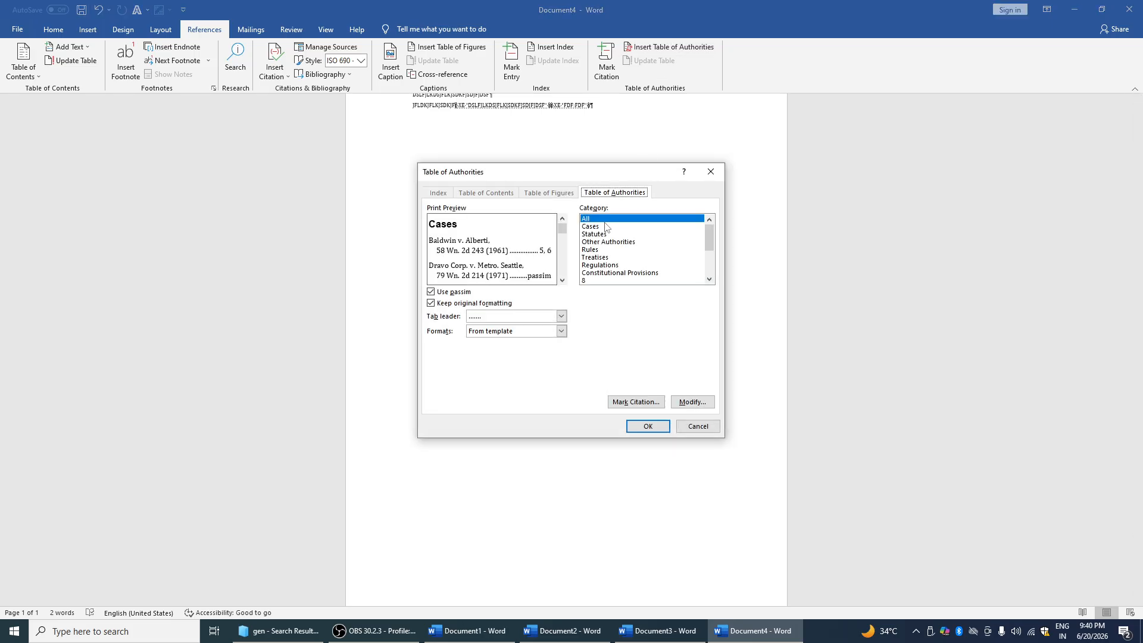
click(593, 266)
click(560, 331)
click(549, 360)
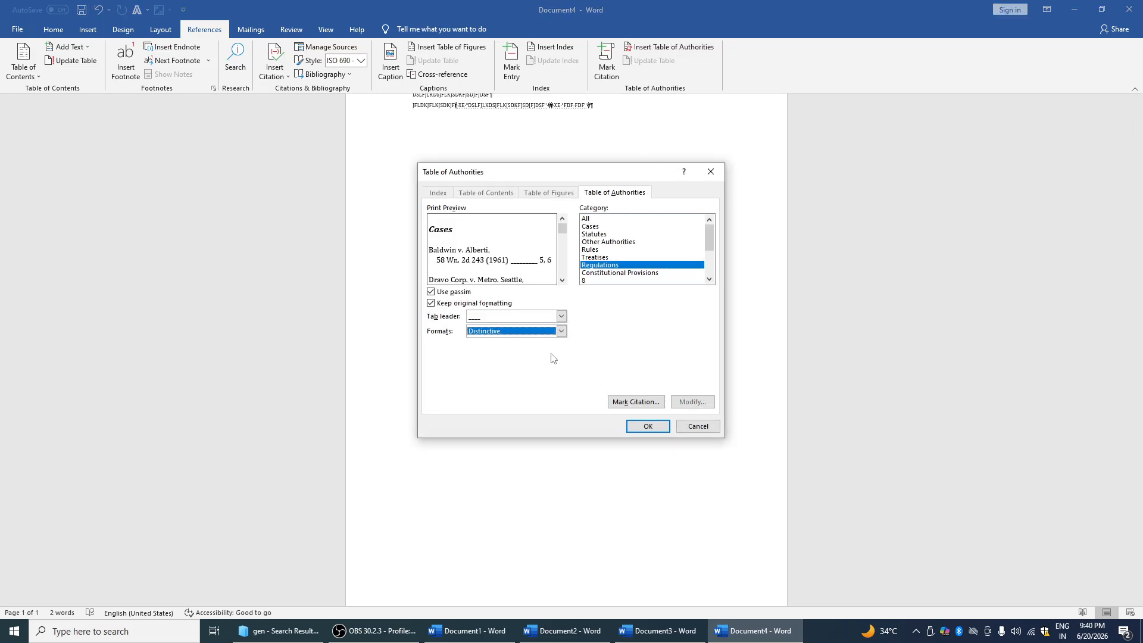
click(637, 426)
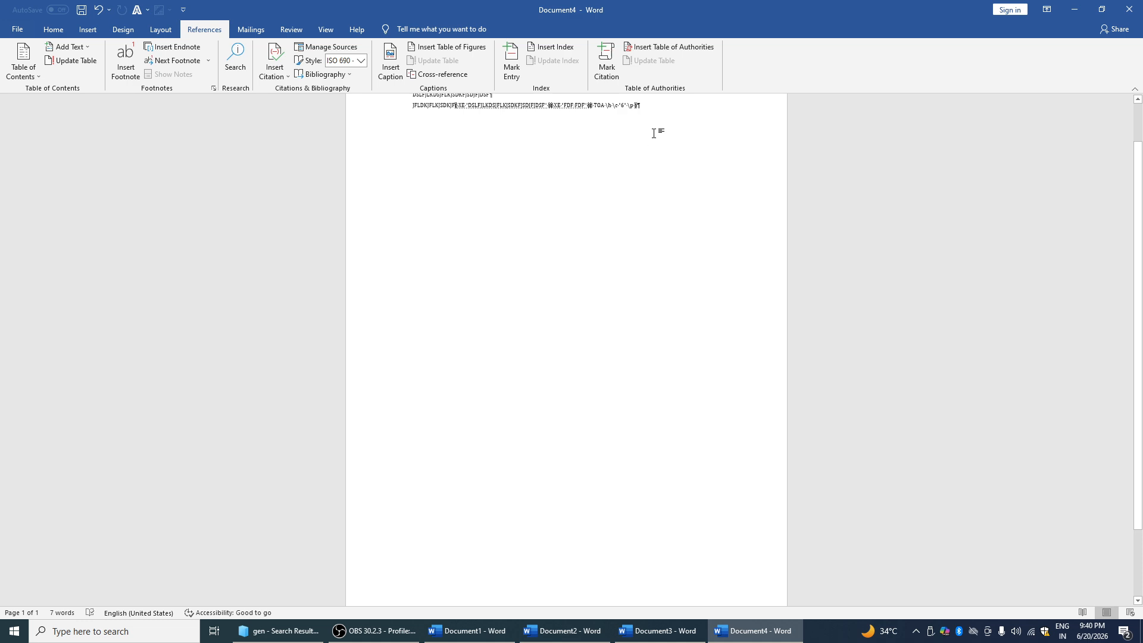
Select all the text in Document4 and delete it
click(253, 30)
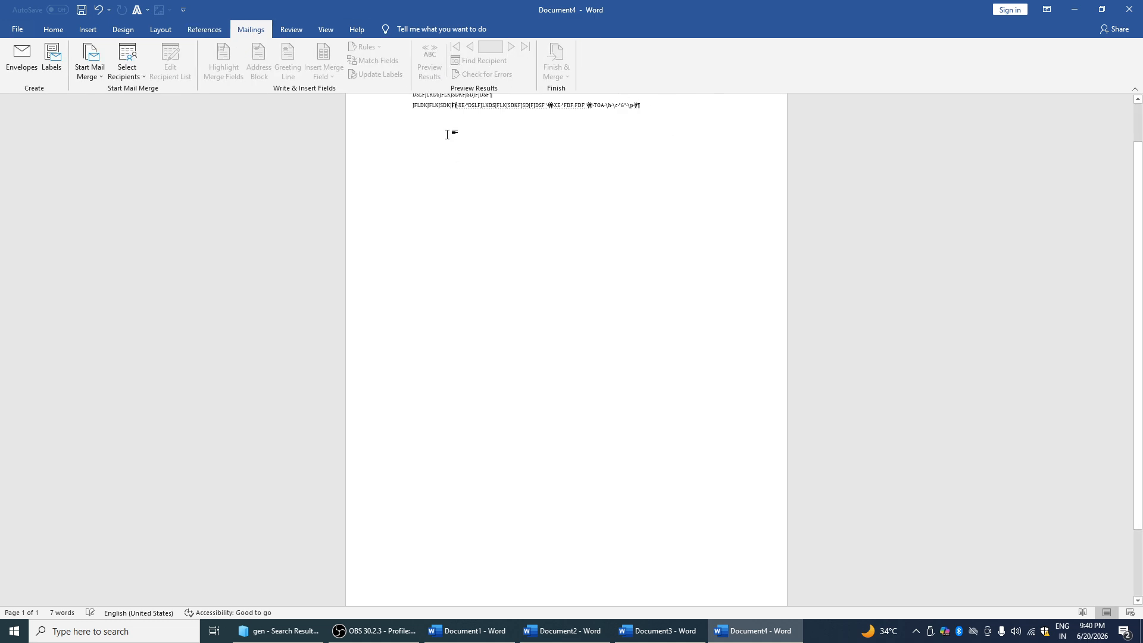
key(ctrl+a)
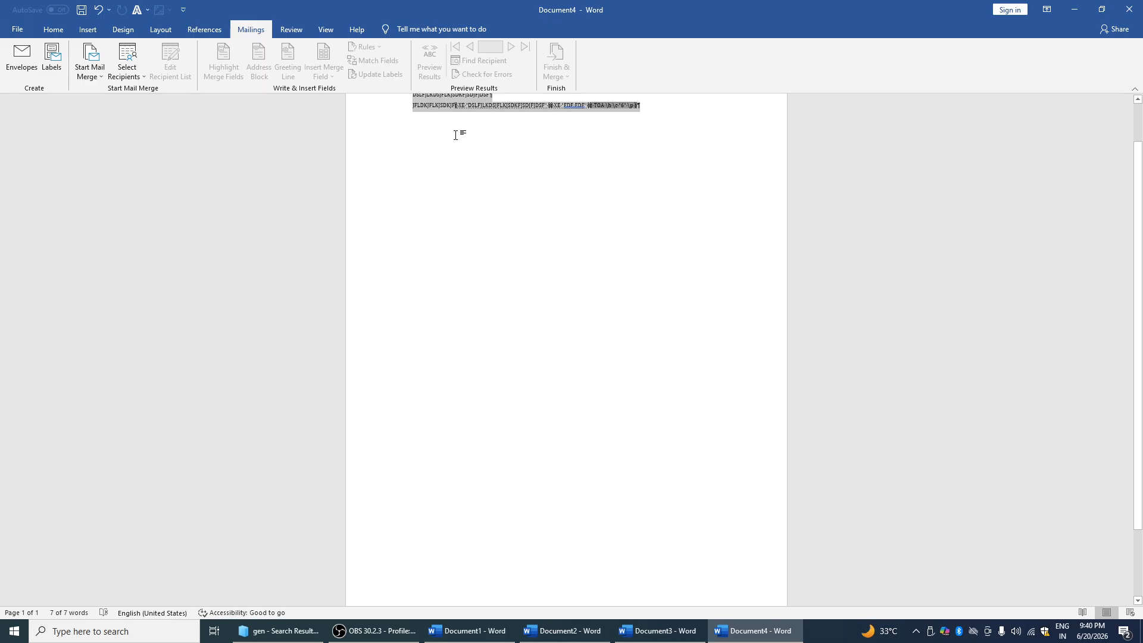
key(Delete)
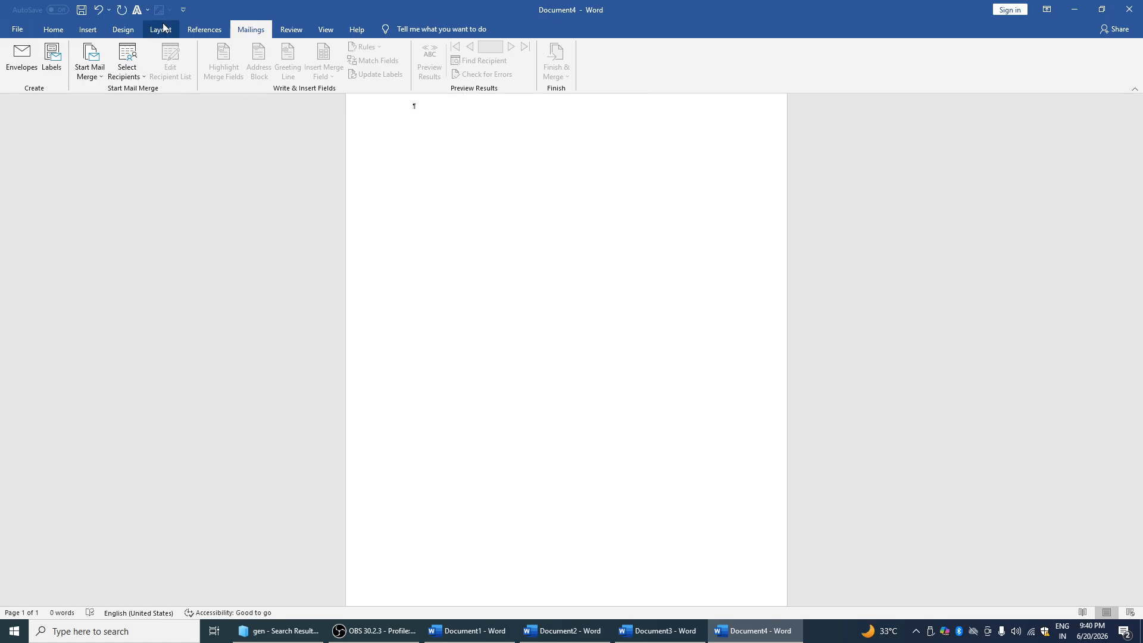
Hide formatting marks and add a KAPASHERA NEW DELHI envelope to the document
click(53, 30)
click(440, 52)
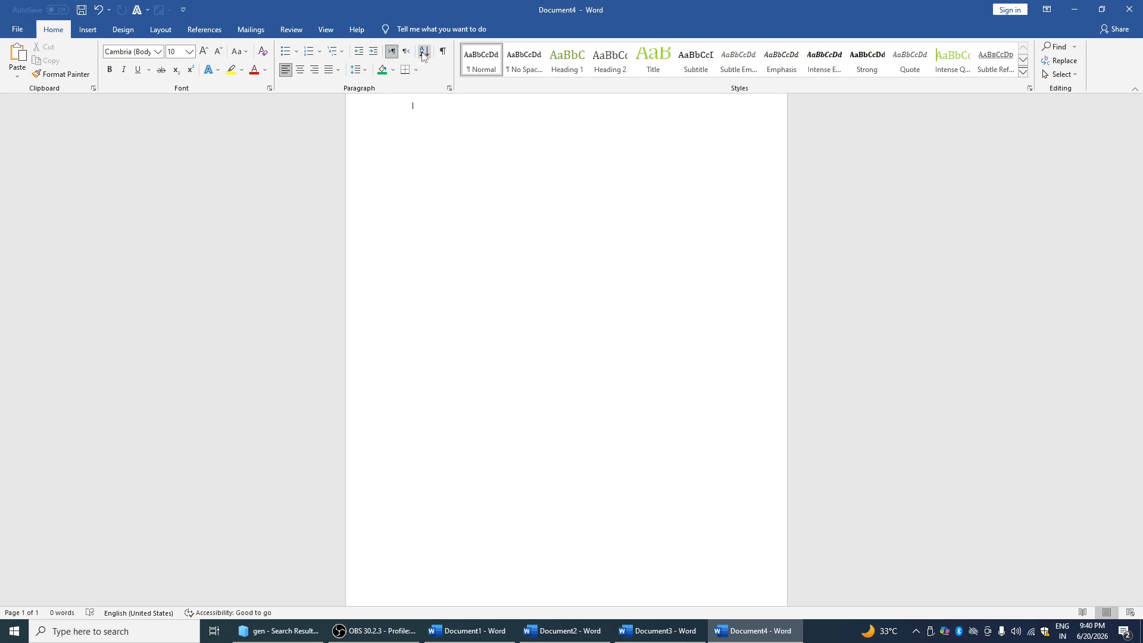
click(246, 30)
click(23, 59)
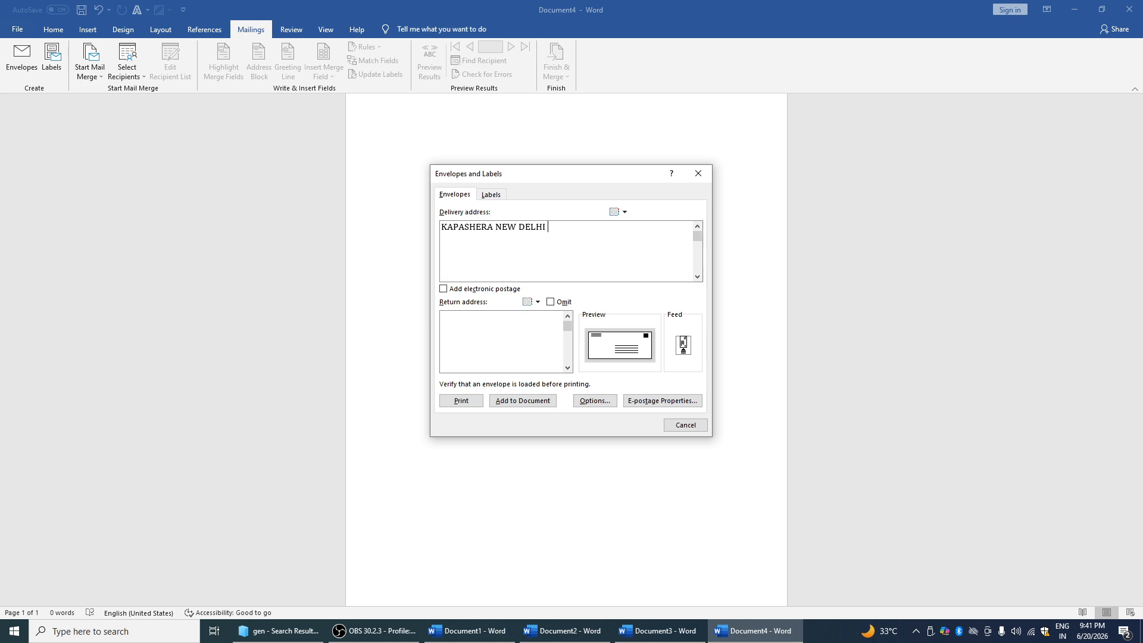
click(542, 402)
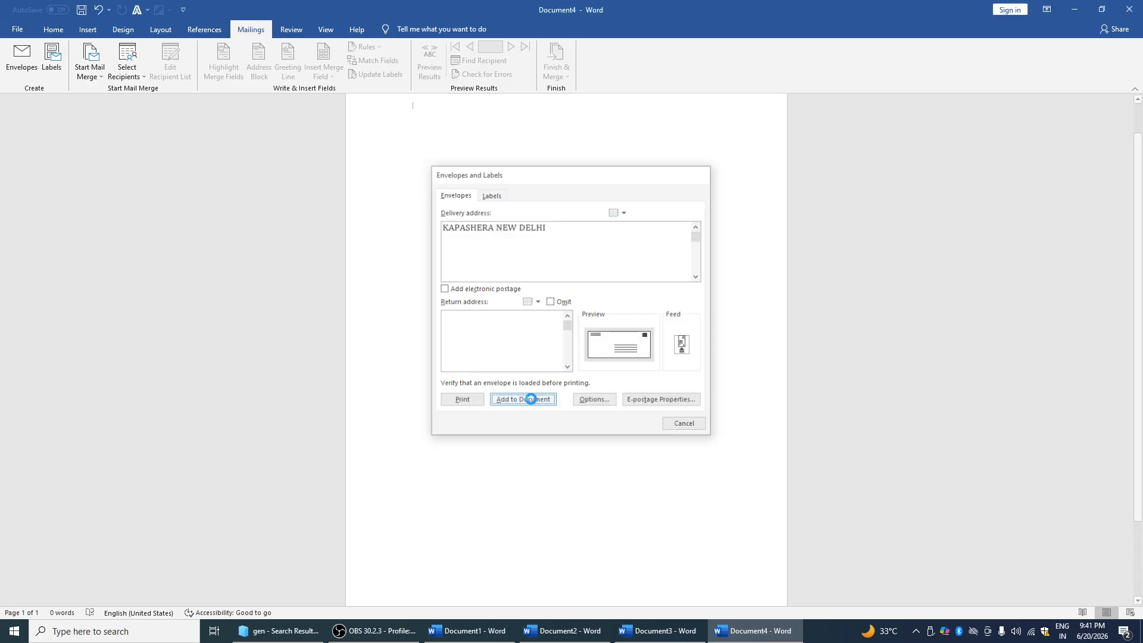
Create a new labels document with the address changed to KASPASHERA
scroll(579, 178, up, 1)
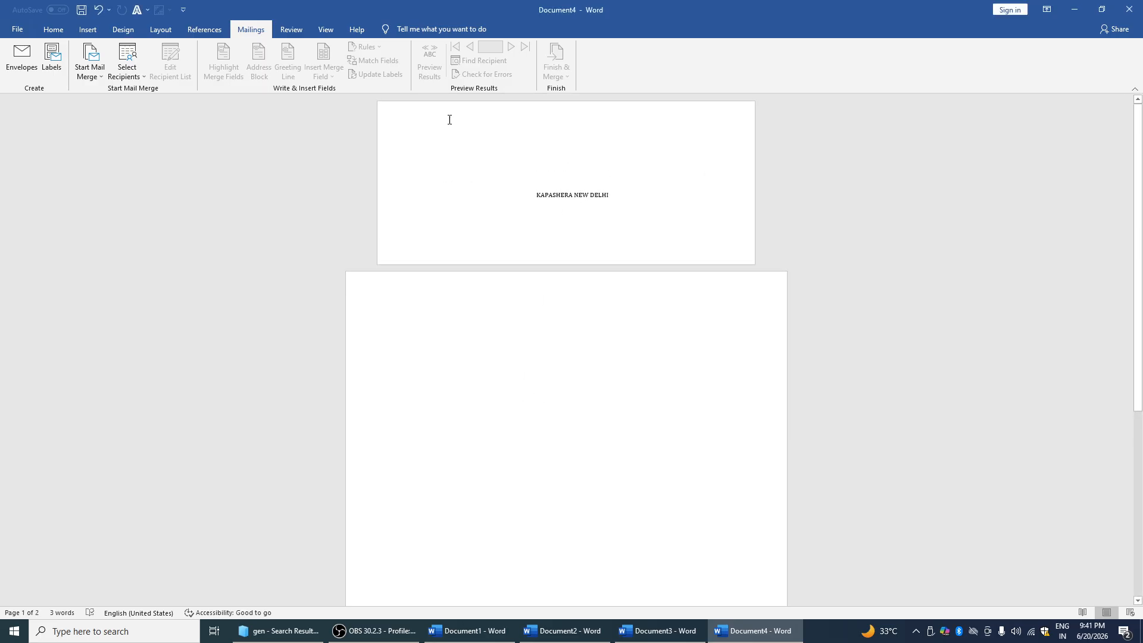
click(56, 55)
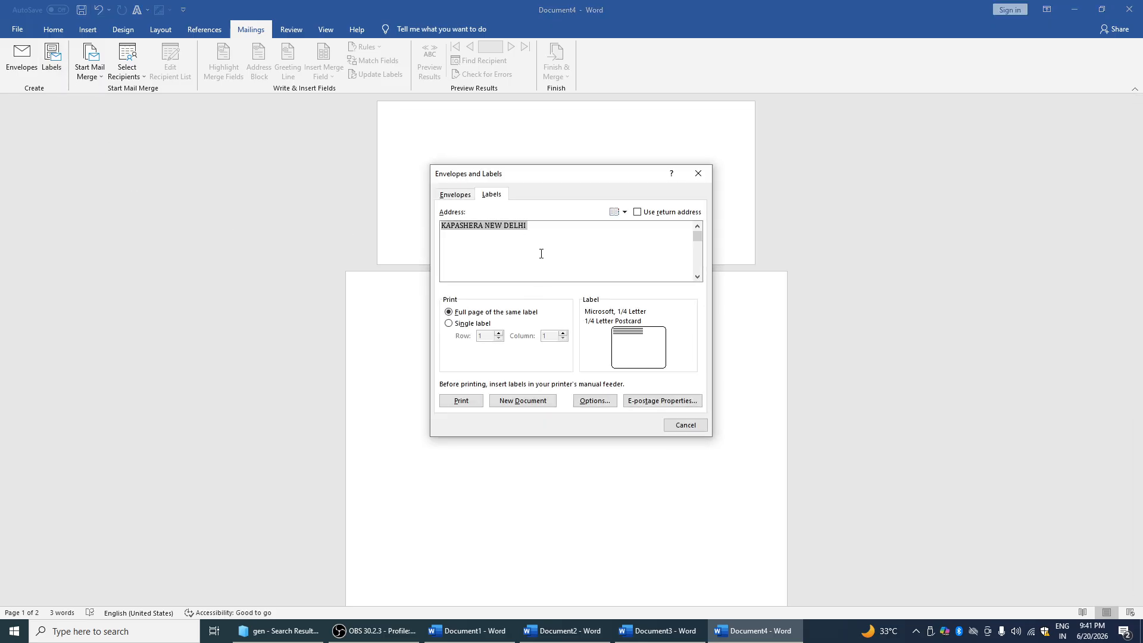
click(542, 231)
key(BackSpace)
key(BackSpace)
key(BackSpace)
key(BackSpace)
key(BackSpace)
key(BackSpace)
key(BackSpace)
key(BackSpace)
key(BackSpace)
key(BackSpace)
key(BackSpace)
key(BackSpace)
key(BackSpace)
key(BackSpace)
key(BackSpace)
key(BackSpace)
key(BackSpace)
key(BackSpace)
key(BackSpace)
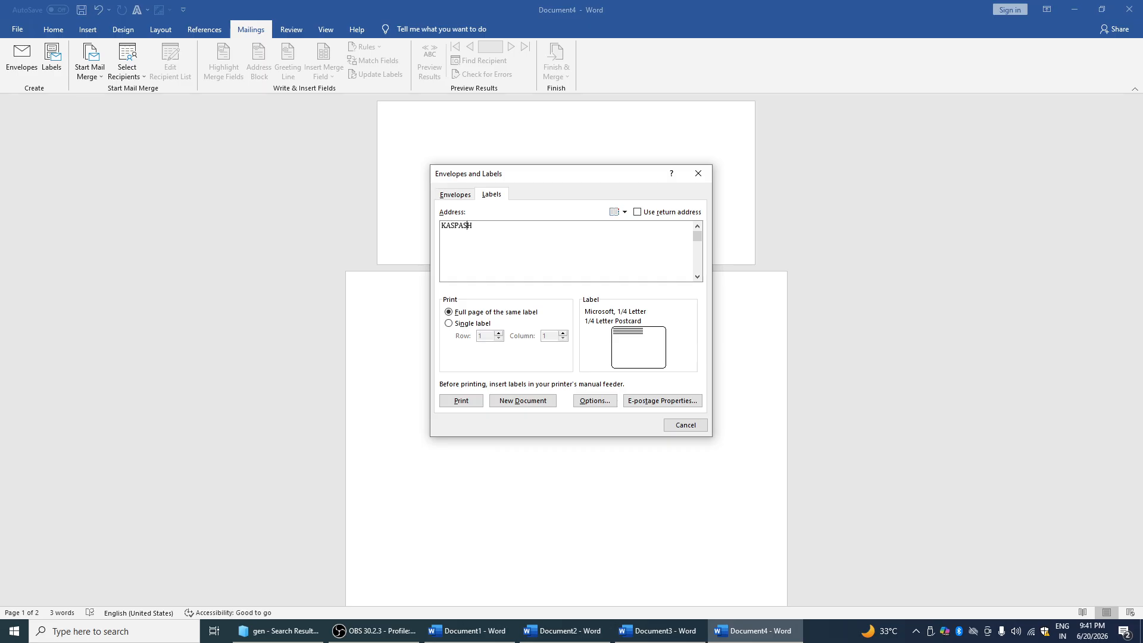
click(522, 401)
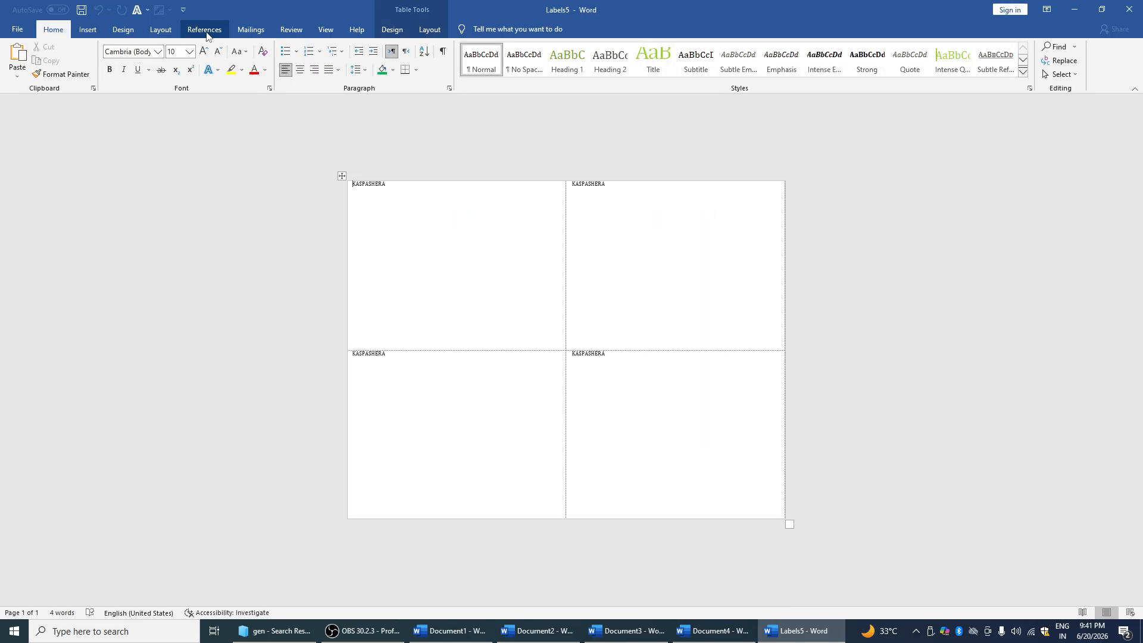
Set the label size to A3 (Portrait), then close Labels without creating any
click(251, 30)
click(55, 66)
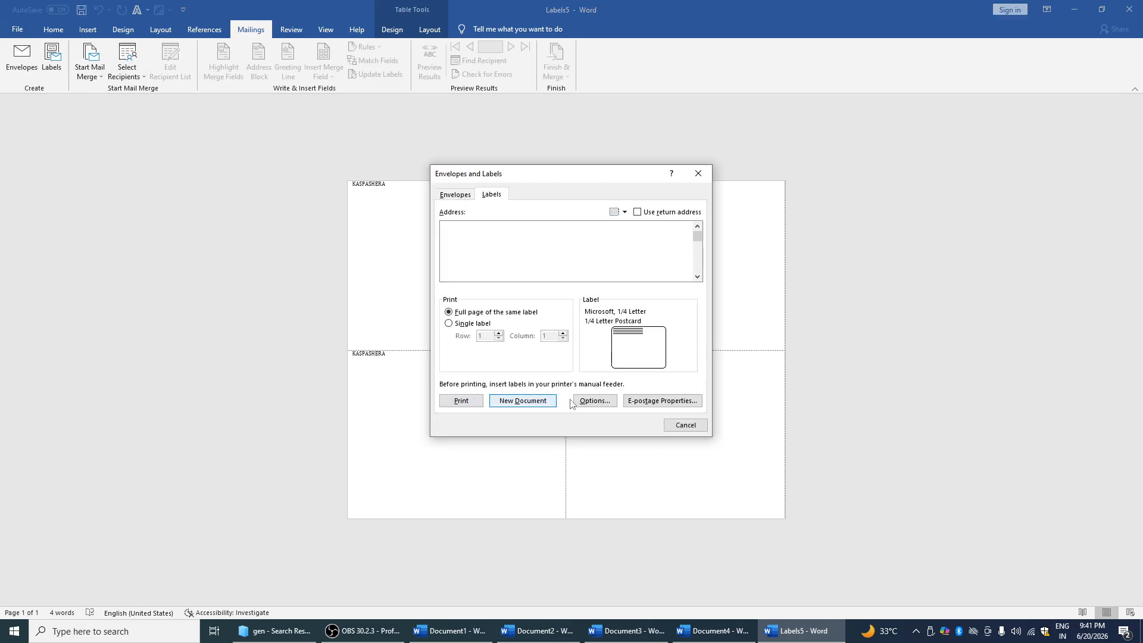
click(592, 400)
scroll(491, 356, down, 2)
click(483, 350)
click(634, 385)
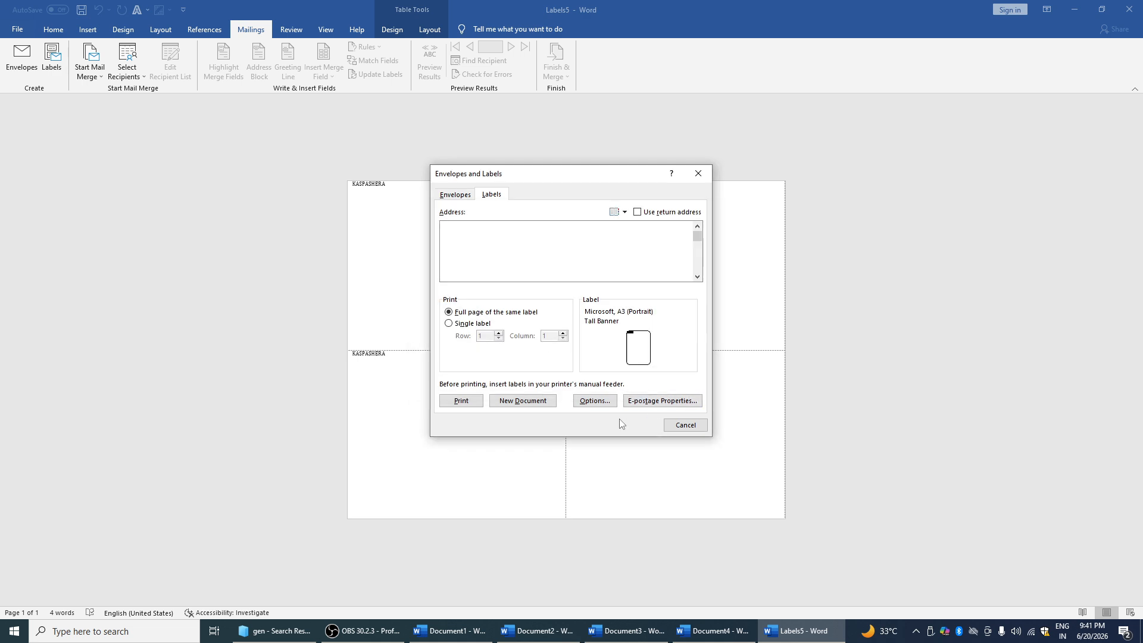
click(681, 425)
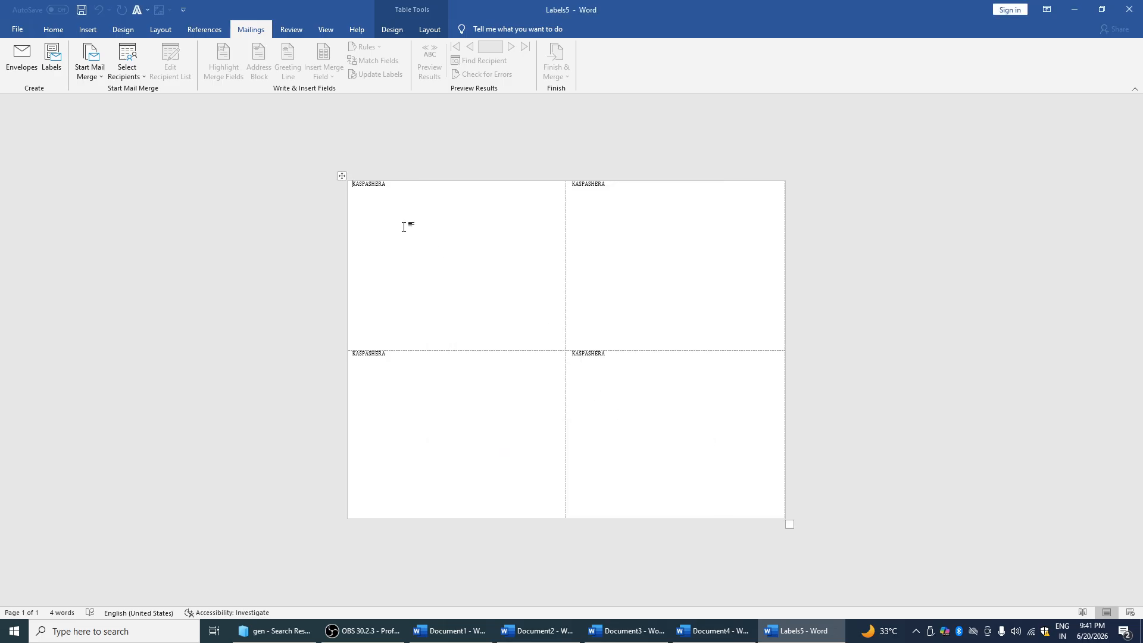
Browse the mail merge types and the Downloads folder for a data file, then cancel
click(90, 65)
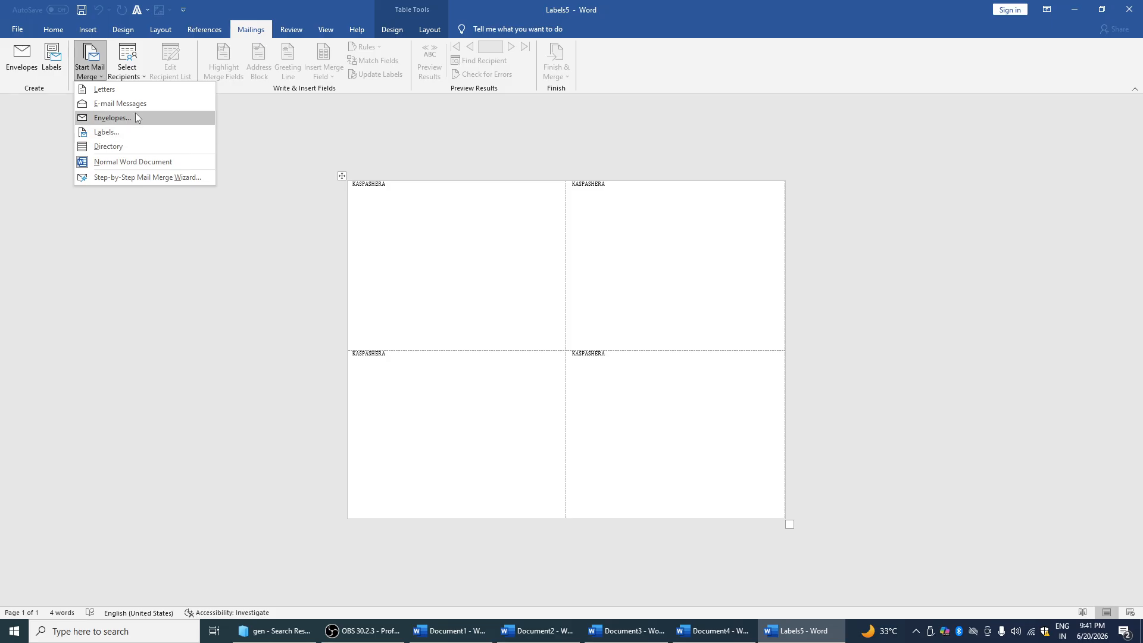
click(261, 174)
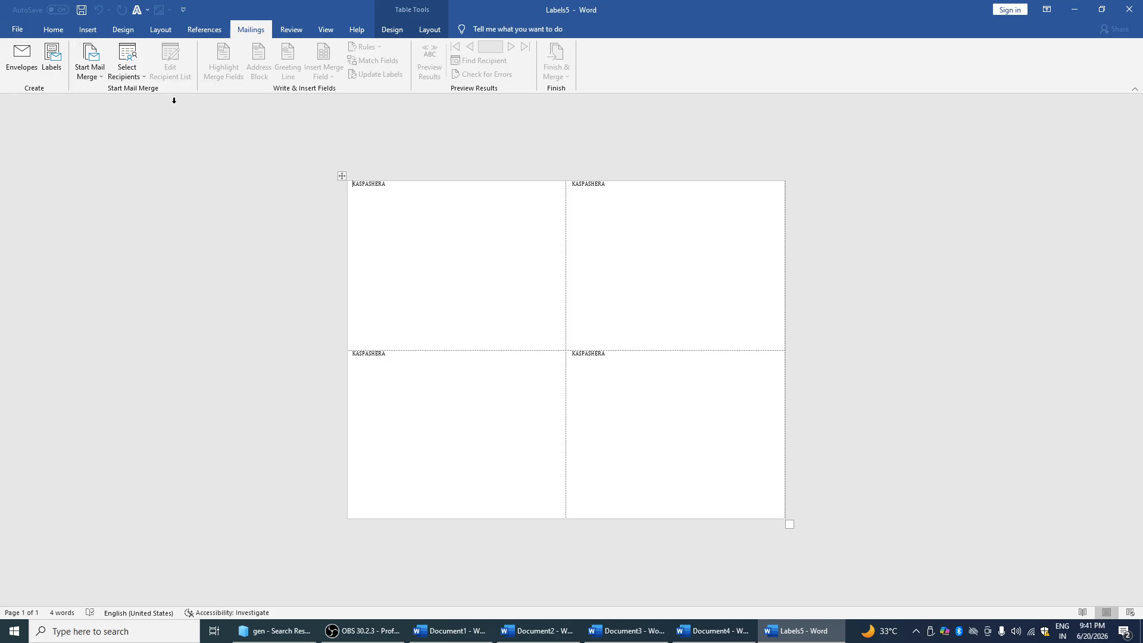
click(135, 71)
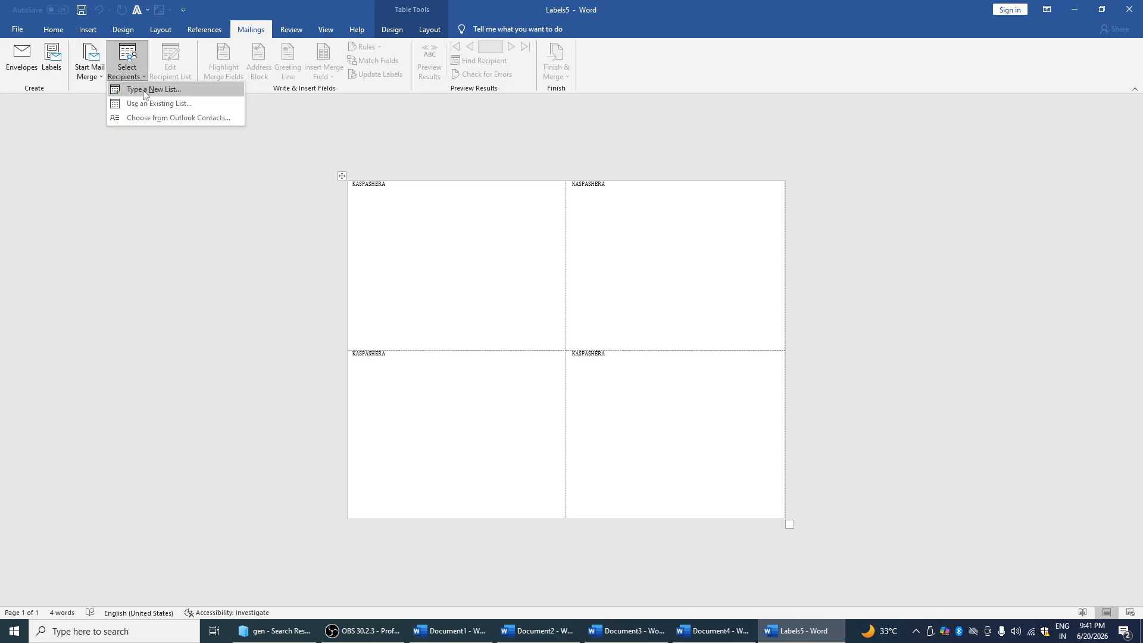
click(181, 104)
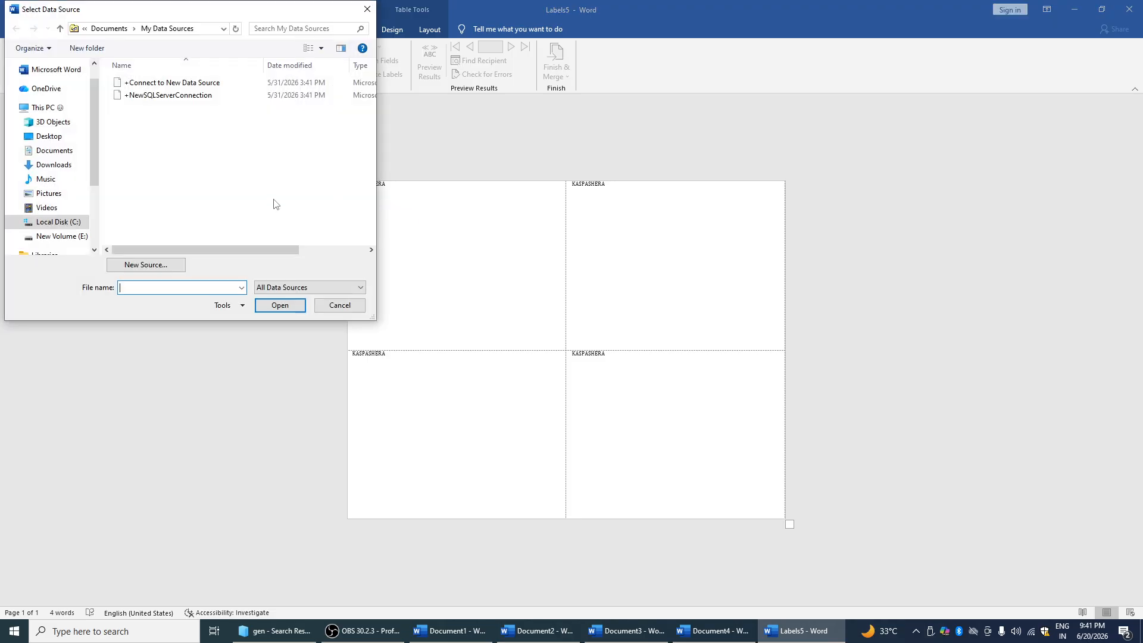
click(53, 164)
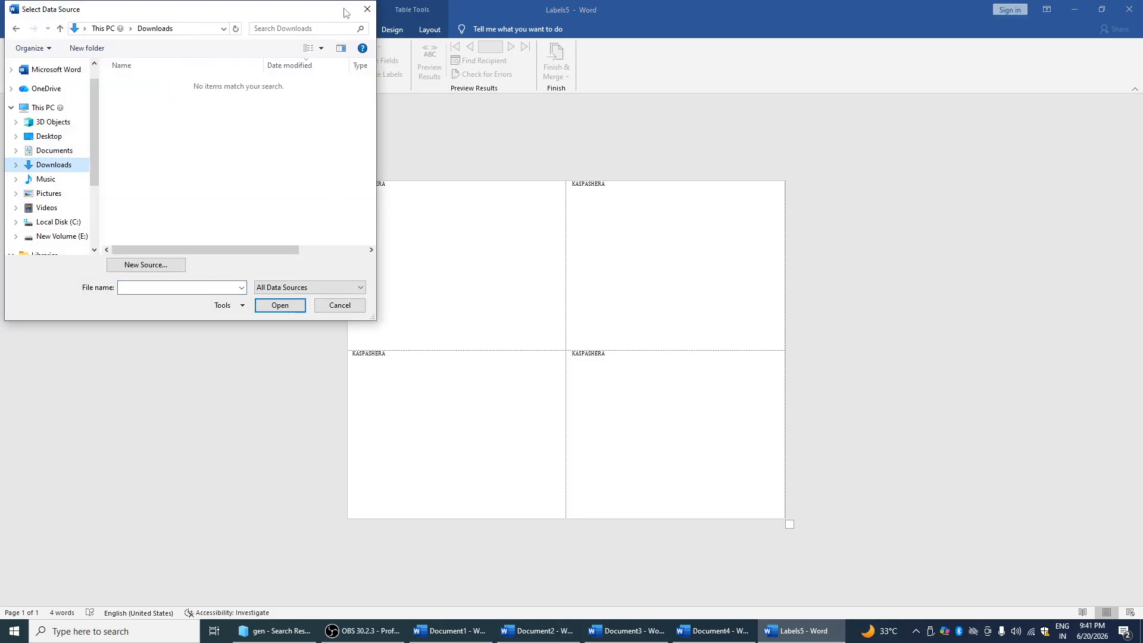
click(367, 10)
Start a new recipient list and fill in first name, last name, company and address line 1
click(127, 64)
click(159, 89)
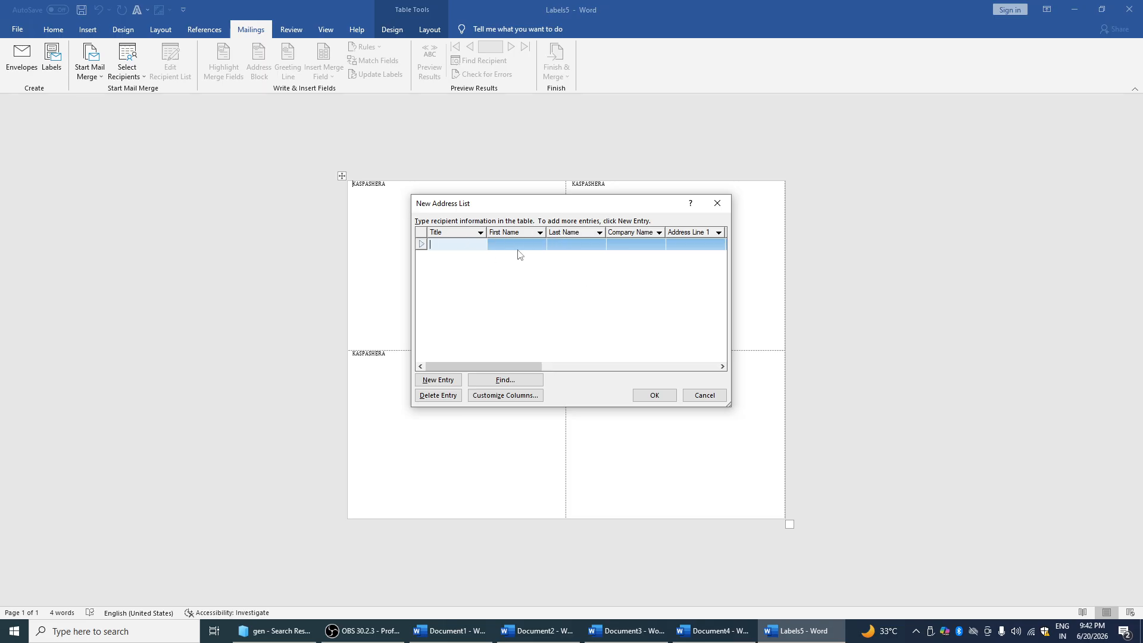
drag(418, 211, 434, 211)
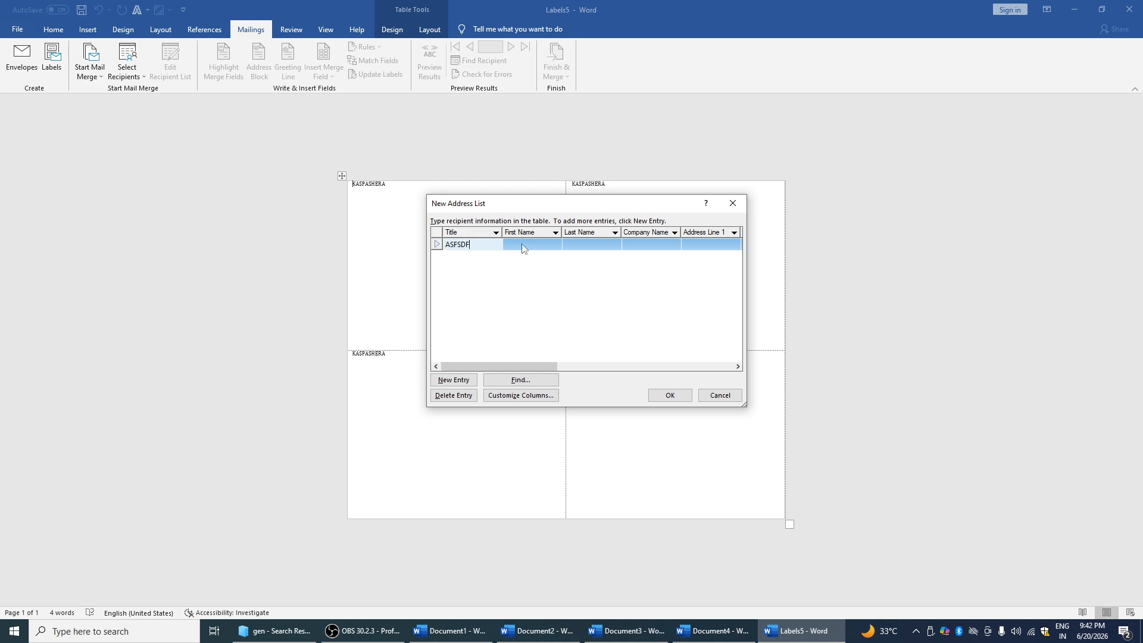
click(540, 246)
text(DFSDF)
click(613, 244)
text(DFDF)
click(633, 243)
text(DFD)
click(692, 243)
text(DFSDF)
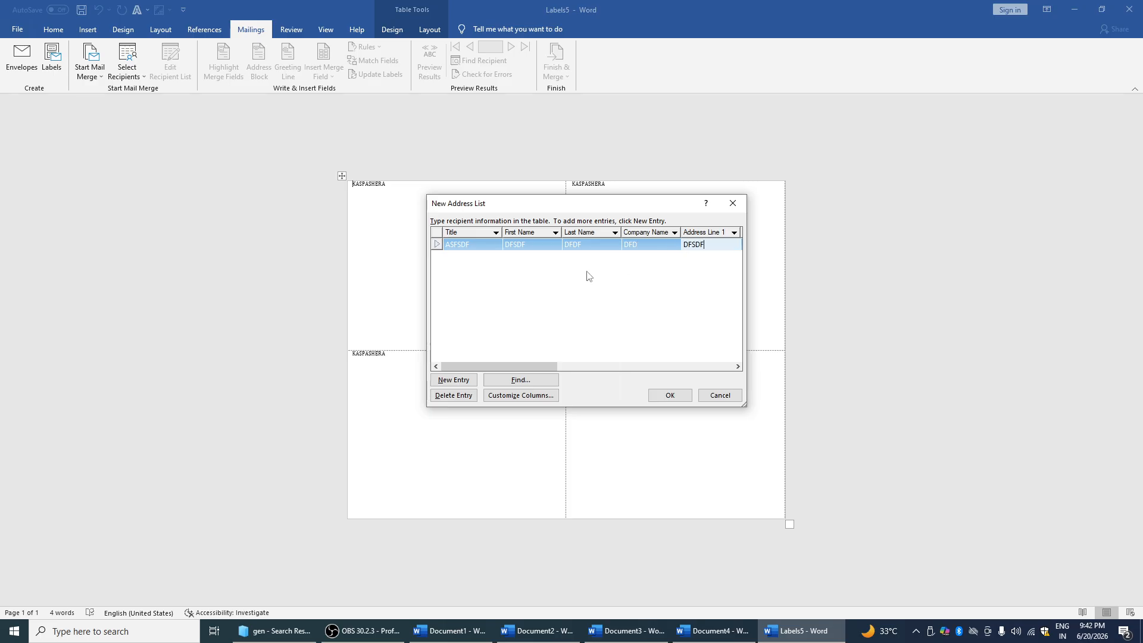
click(472, 264)
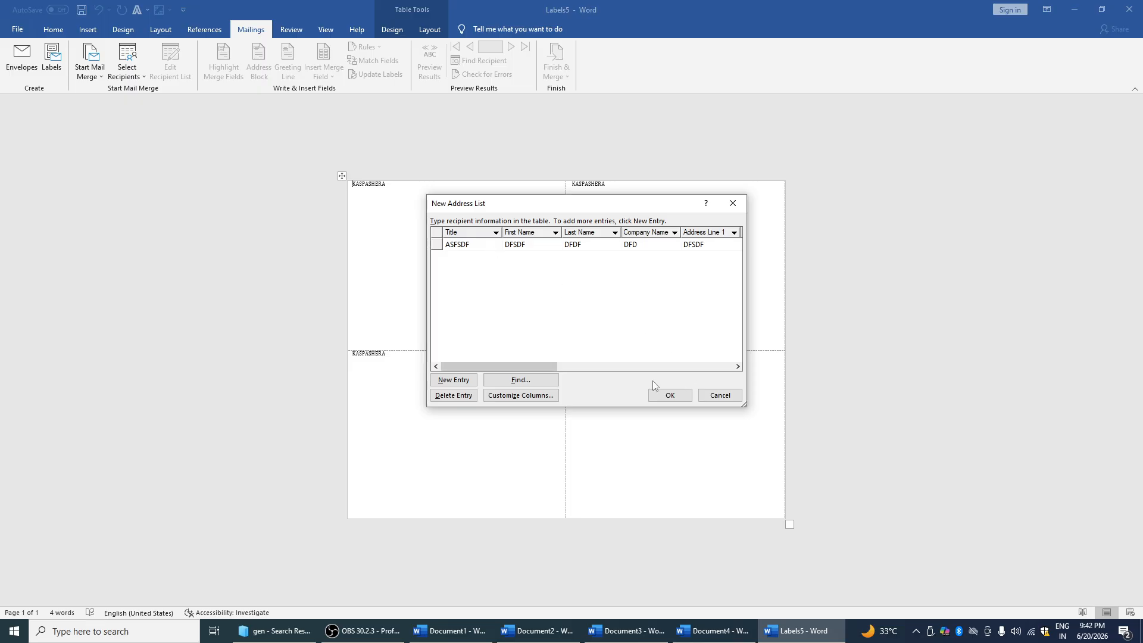
Finish the recipient list and save it as SDFD
drag(534, 365, 705, 365)
click(617, 245)
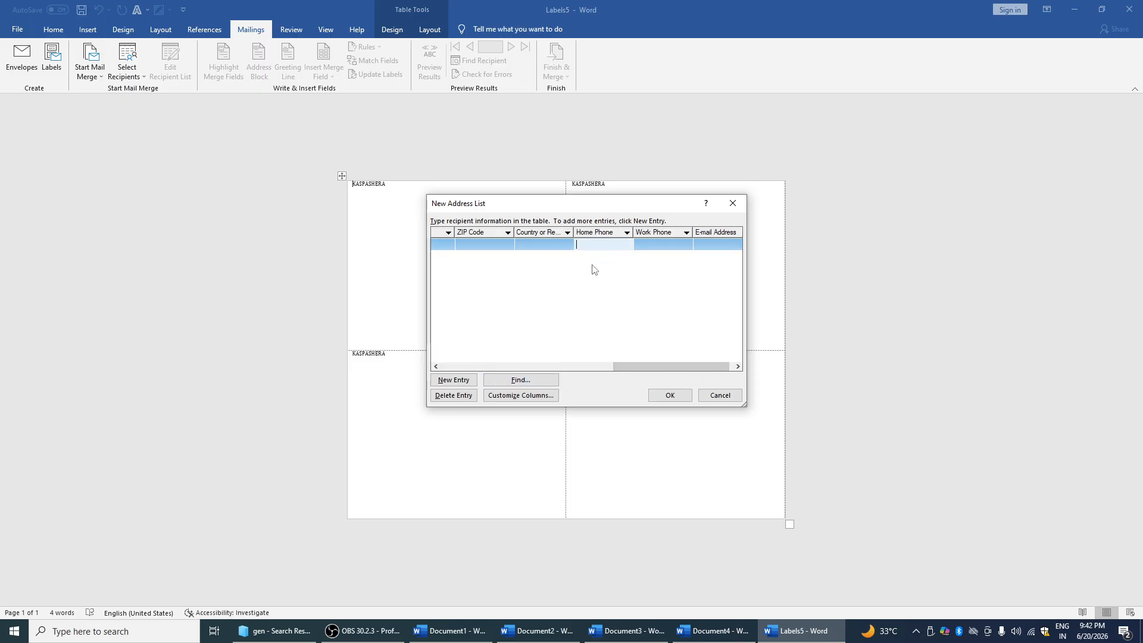
click(666, 395)
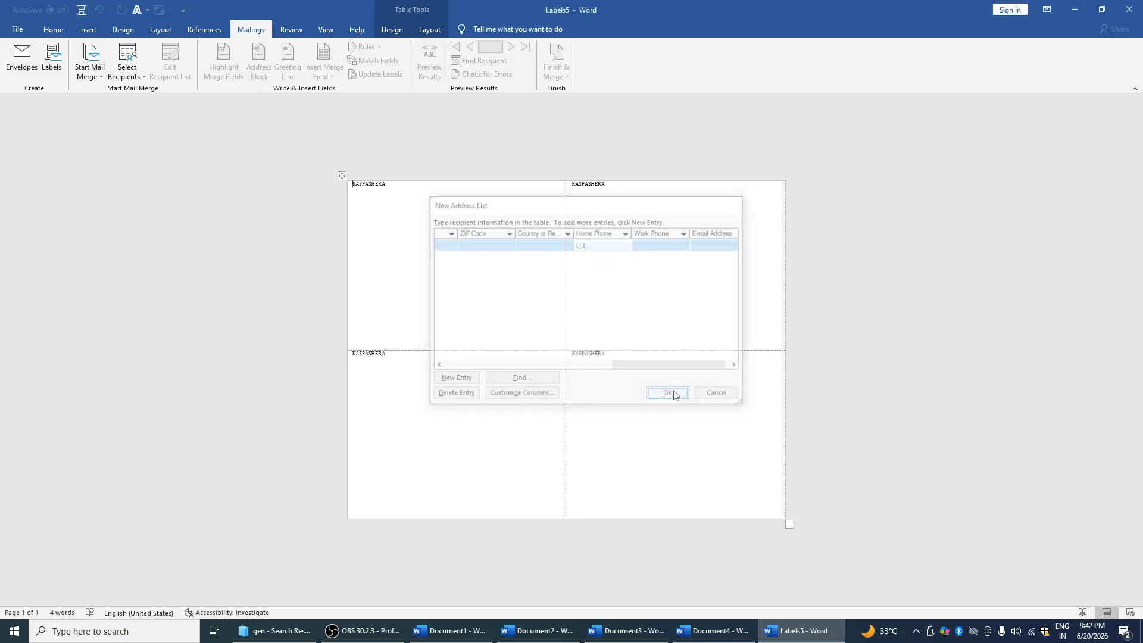
text(SDFD)
key(Return)
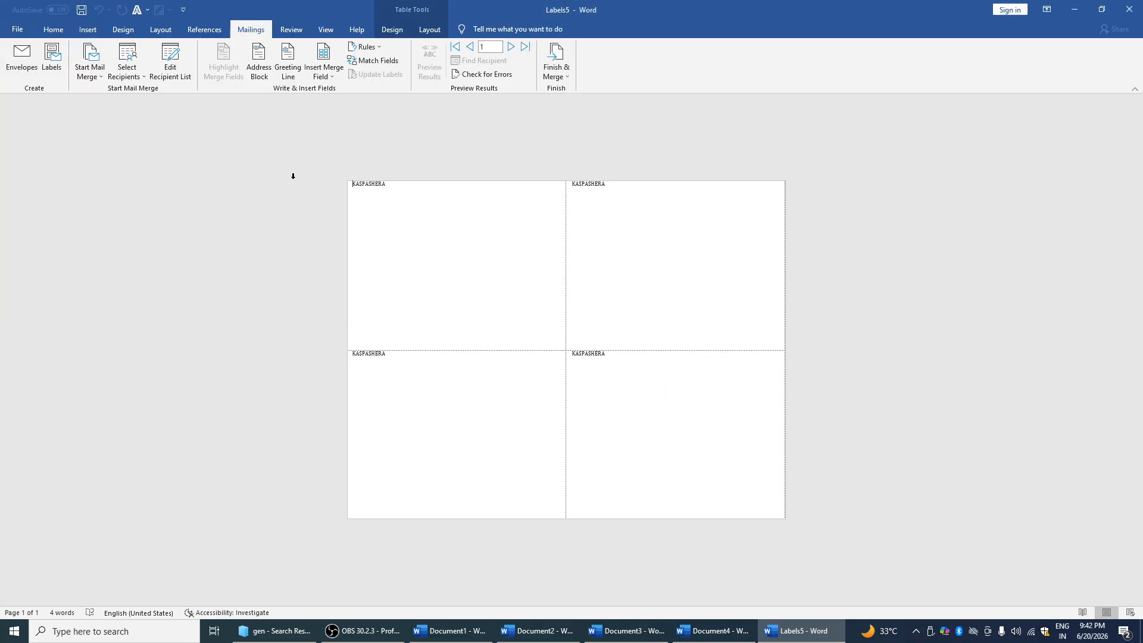
Cancel a new recipient list and select the saved SDFD list as merge recipients
click(142, 80)
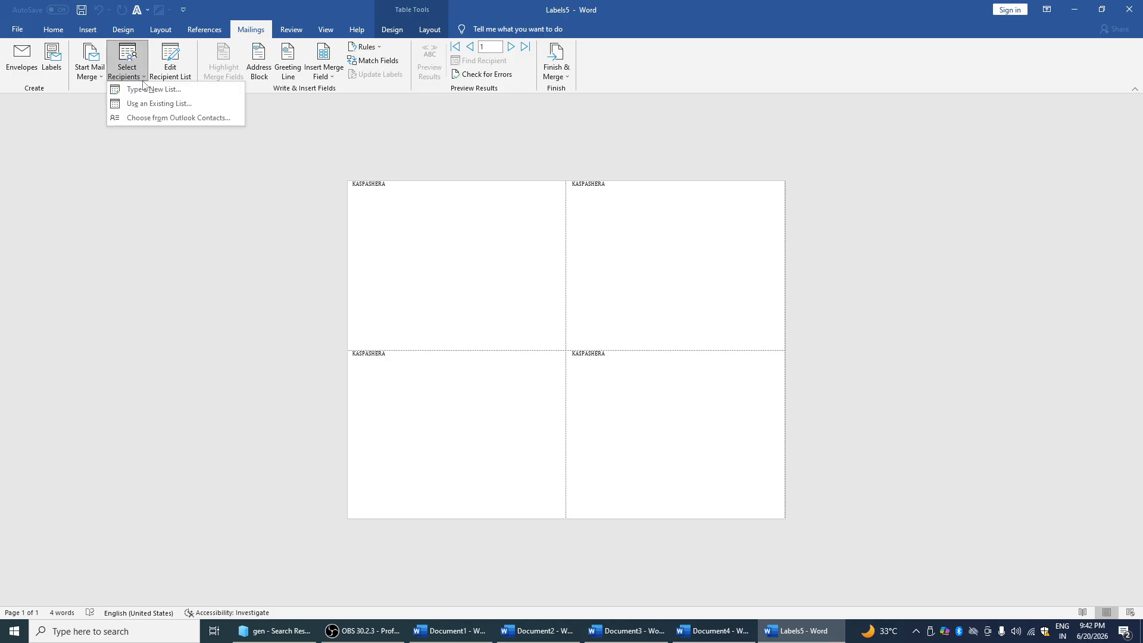
click(146, 90)
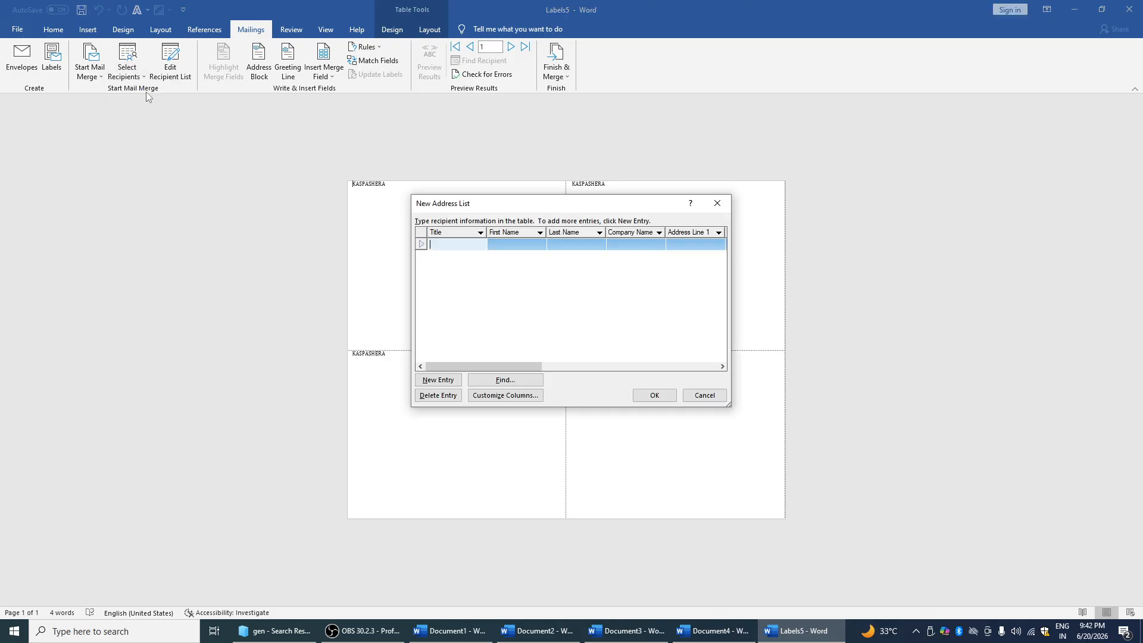
click(717, 203)
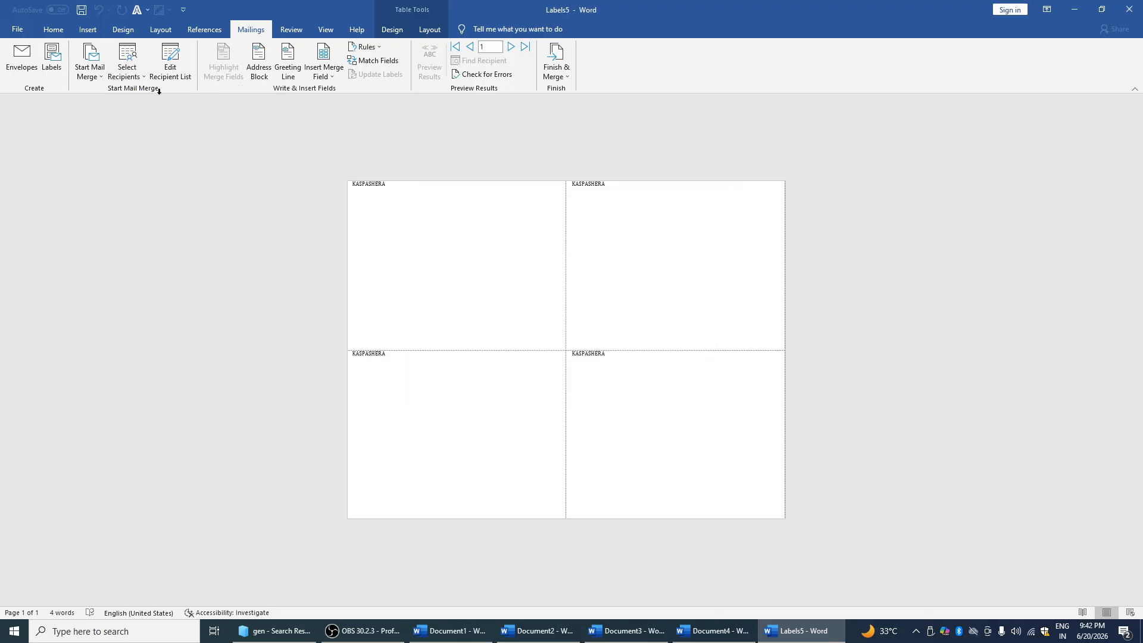
click(142, 79)
click(158, 104)
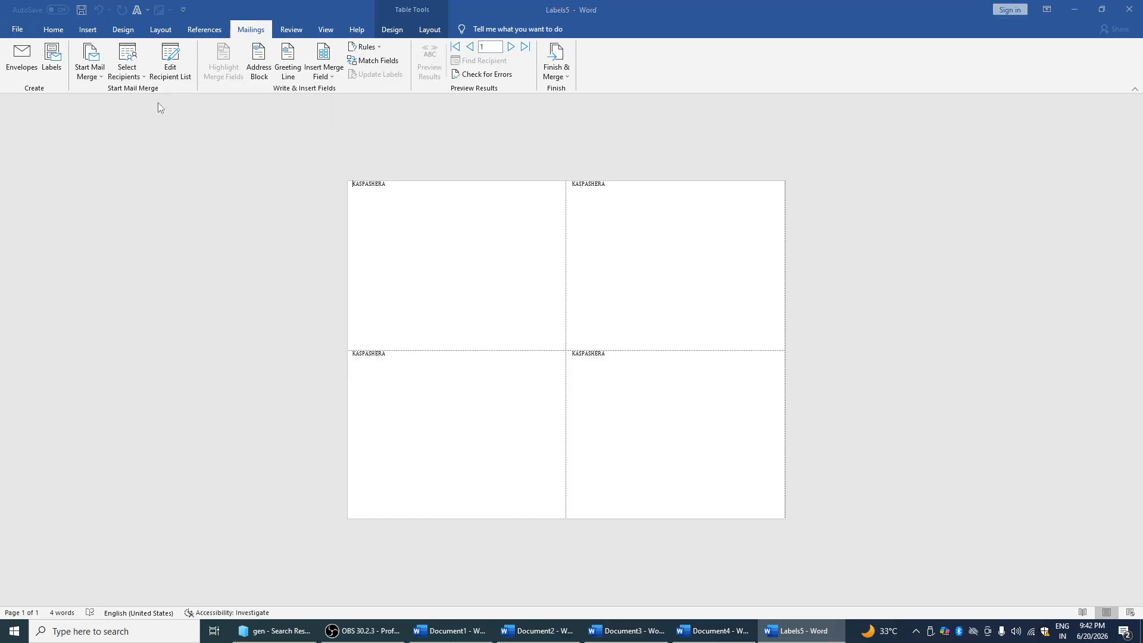
click(144, 108)
click(260, 302)
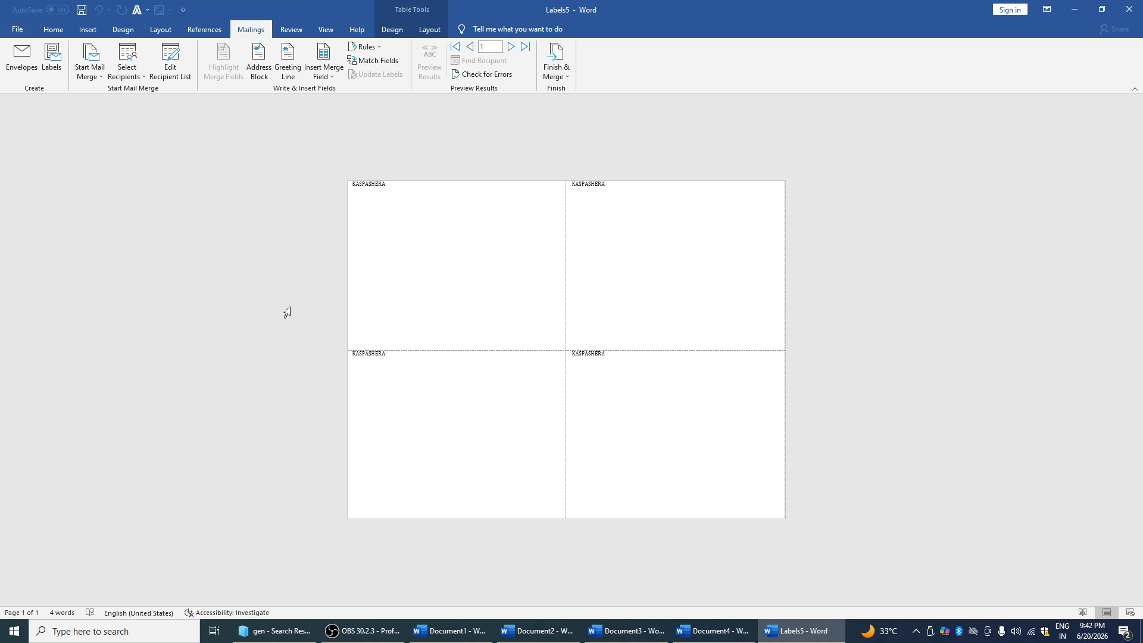
Open and cancel two more new lists, then load SDFD as the recipient list again
click(128, 68)
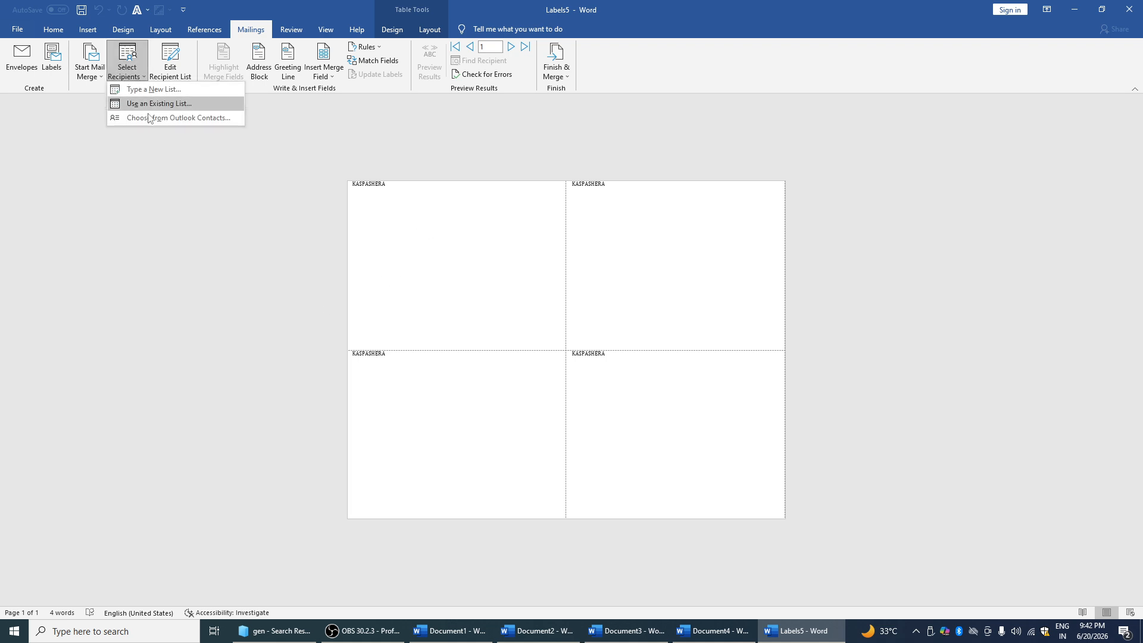
click(154, 89)
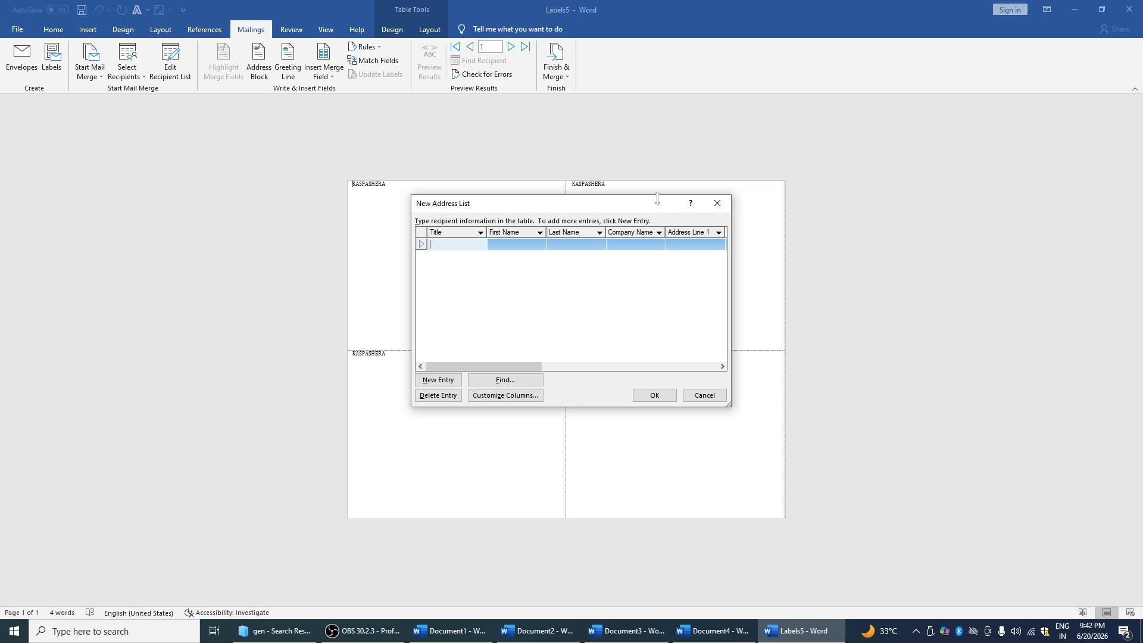
click(717, 203)
click(127, 63)
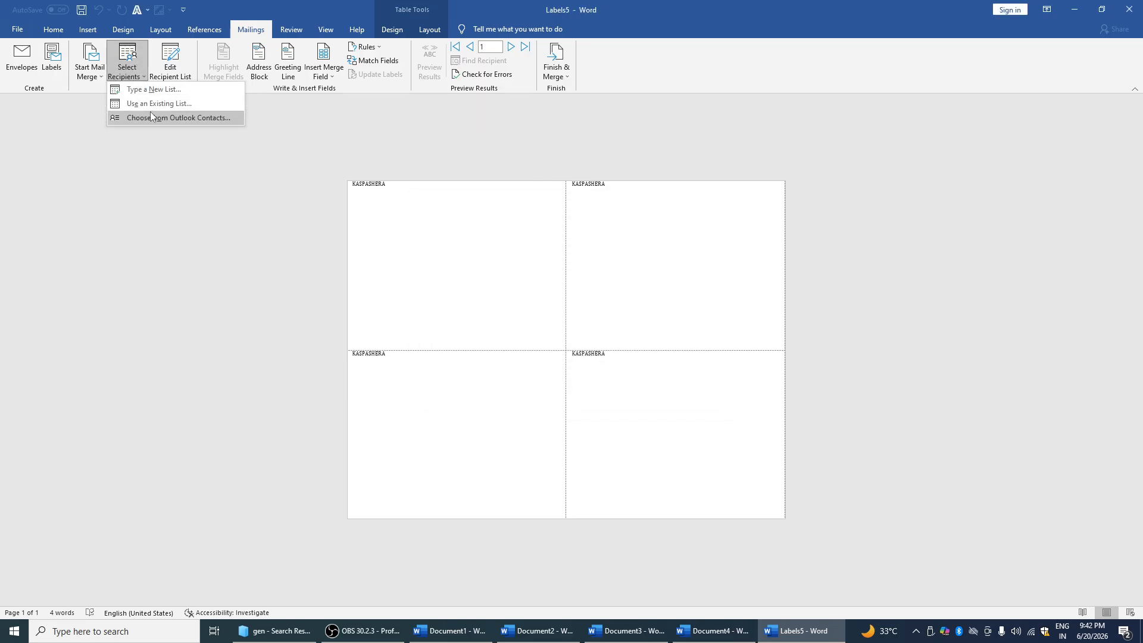
click(153, 90)
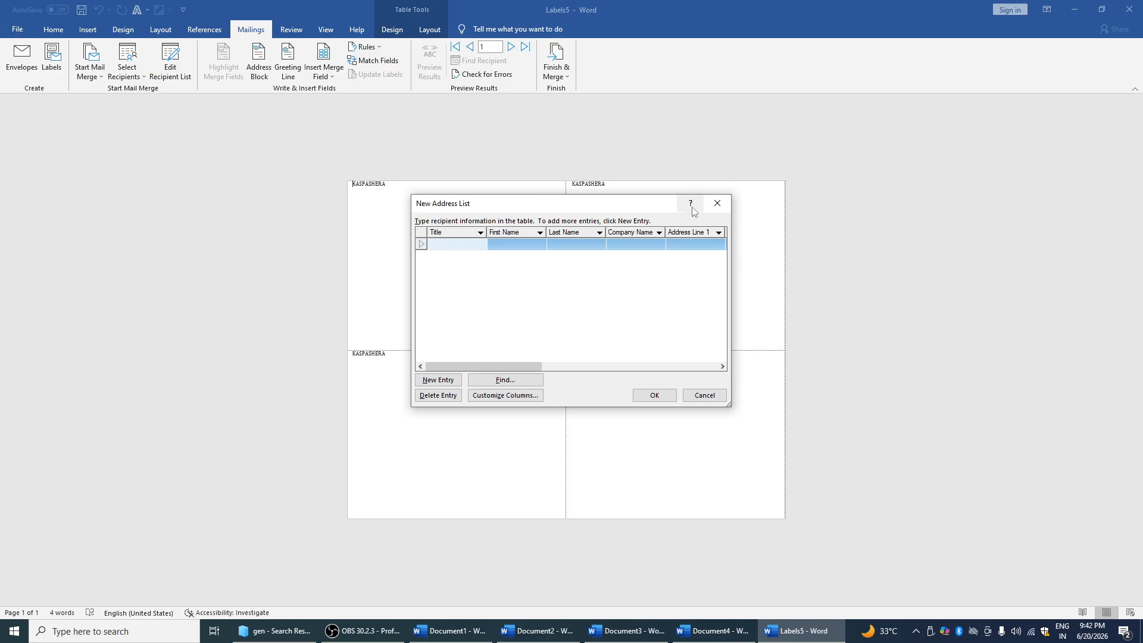
click(717, 203)
click(128, 76)
click(151, 107)
click(156, 107)
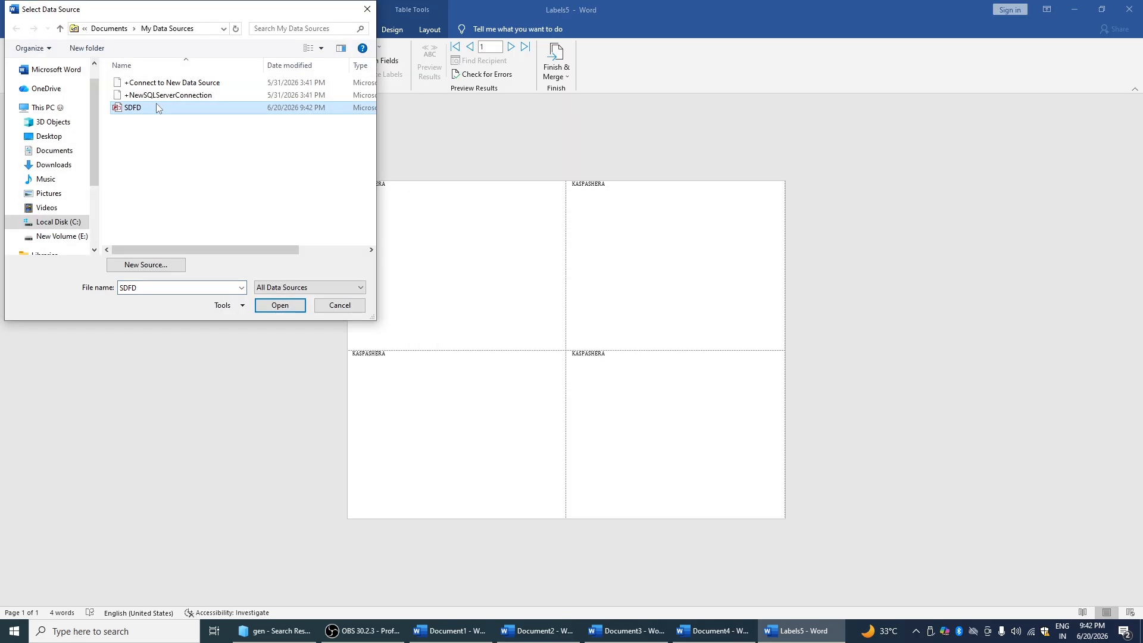
click(280, 304)
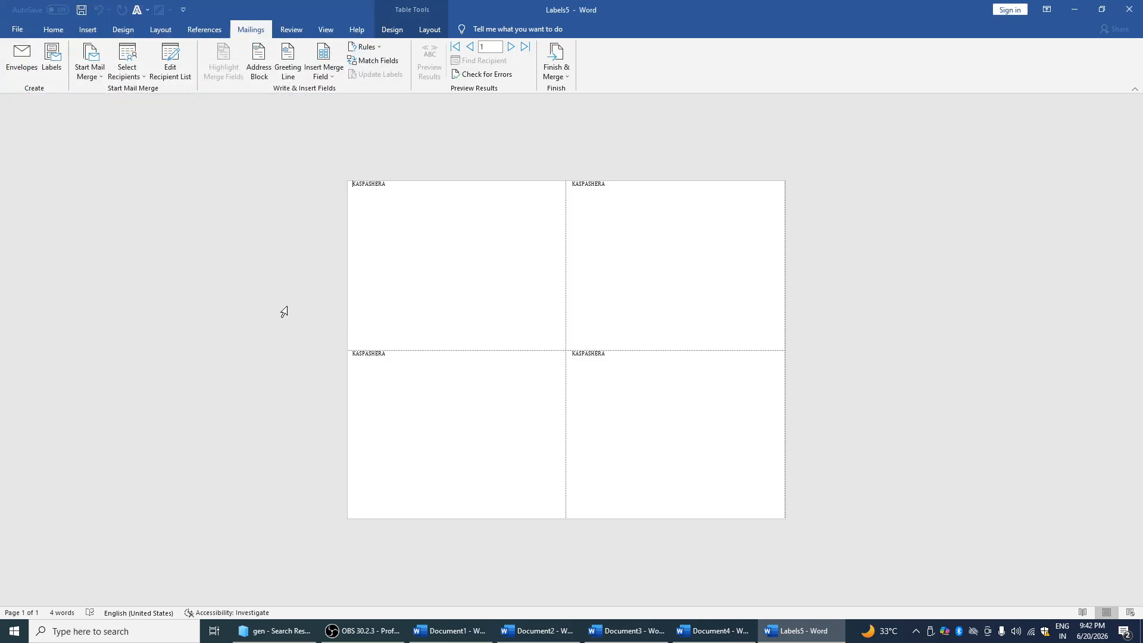
Create a new blank document and connect it to the SDFD recipient list
key(ctrl+n)
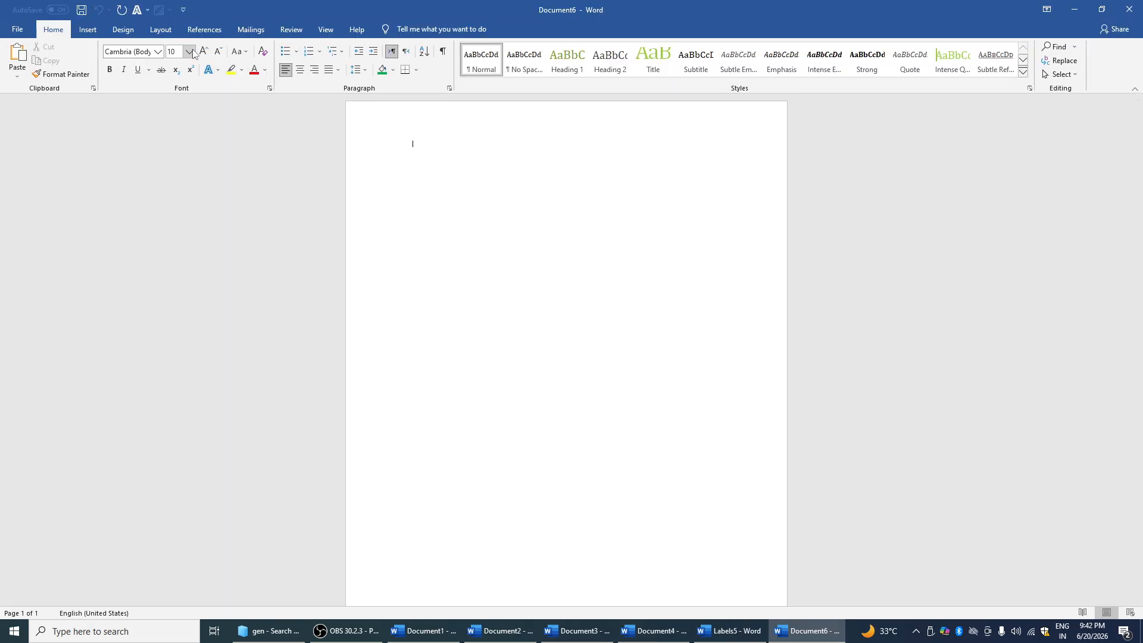
click(160, 30)
click(251, 29)
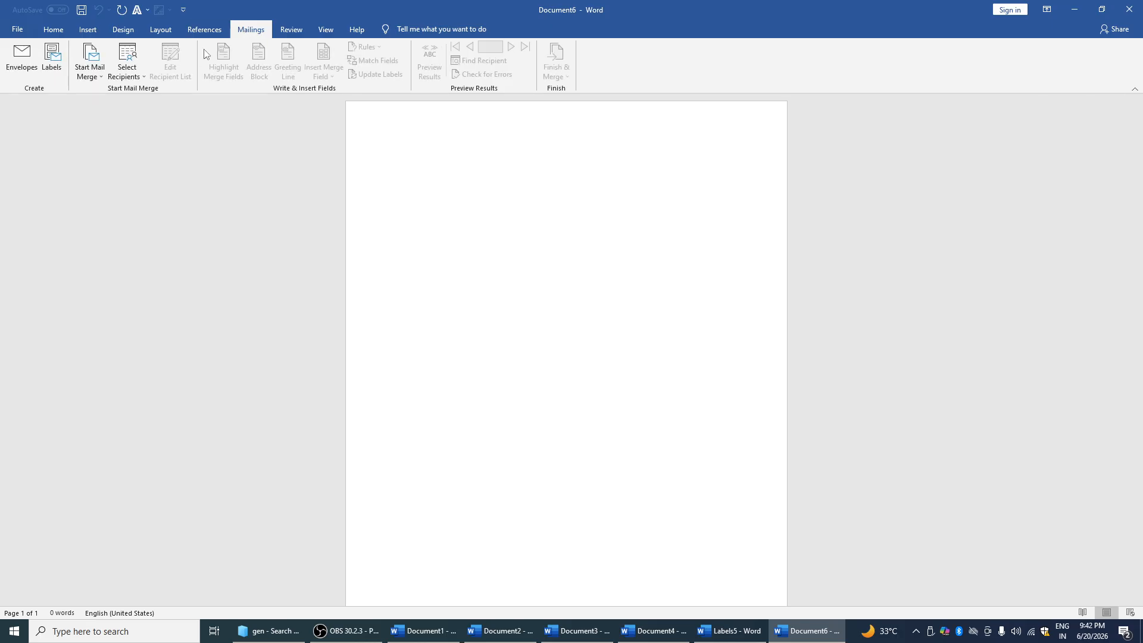
click(126, 63)
click(149, 89)
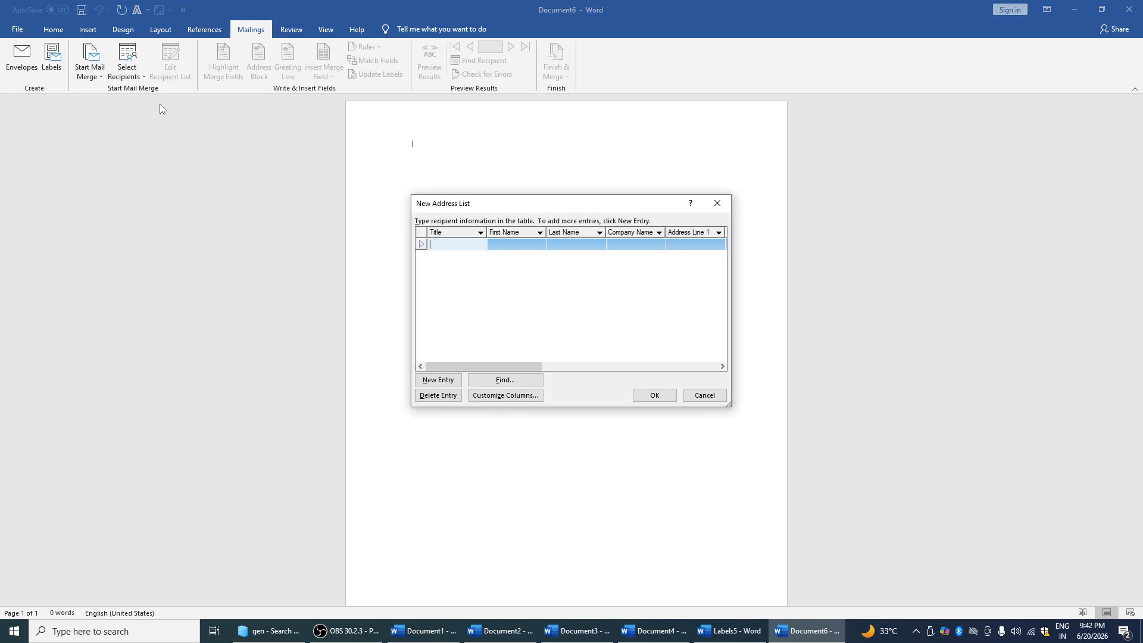
click(718, 203)
click(127, 63)
click(152, 103)
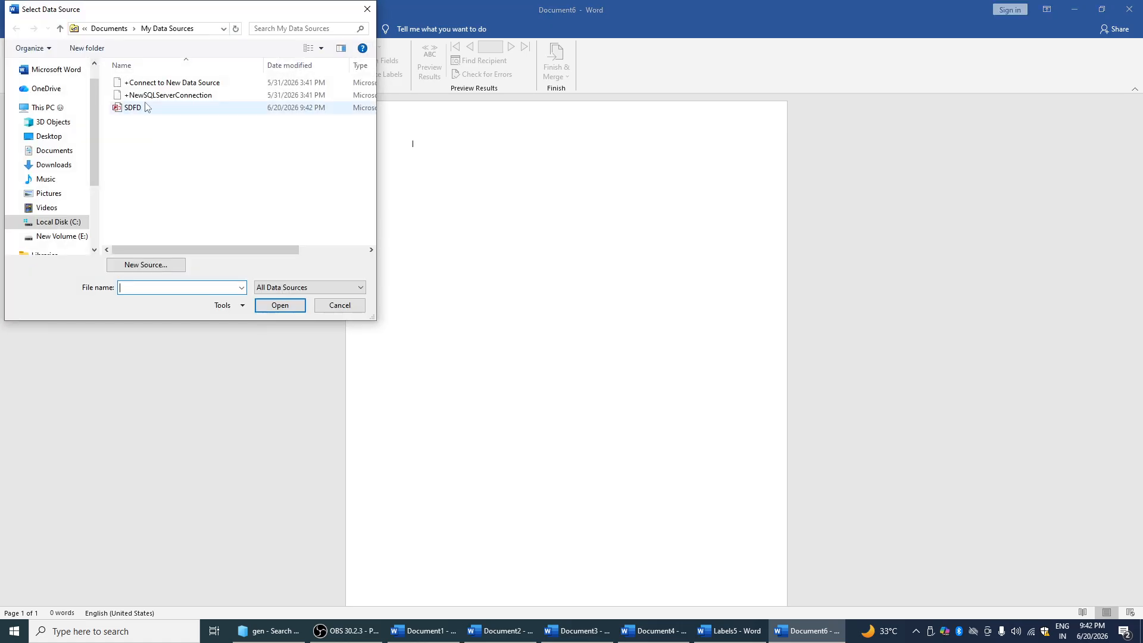
click(138, 108)
click(269, 304)
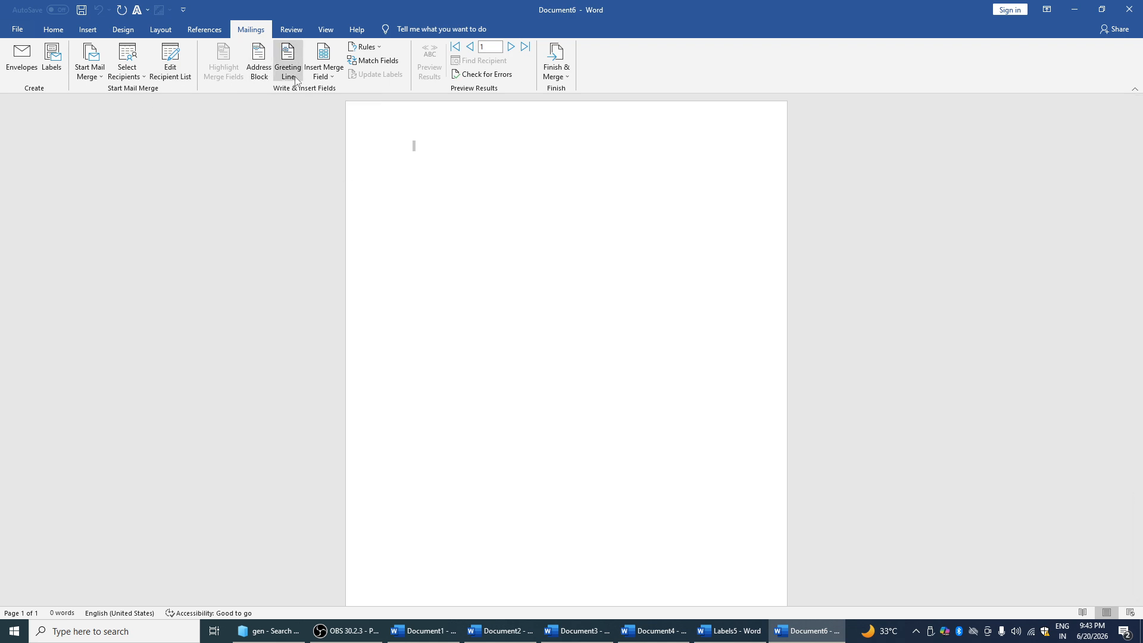
Insert a First_Name merge field on the page and delete it again
click(327, 76)
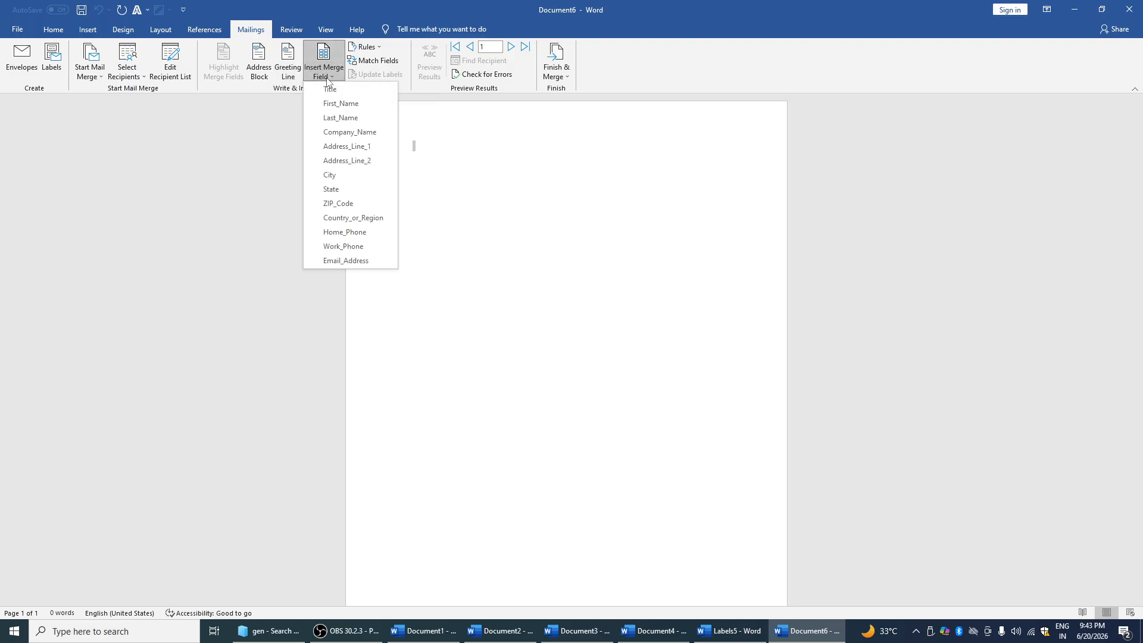
click(332, 105)
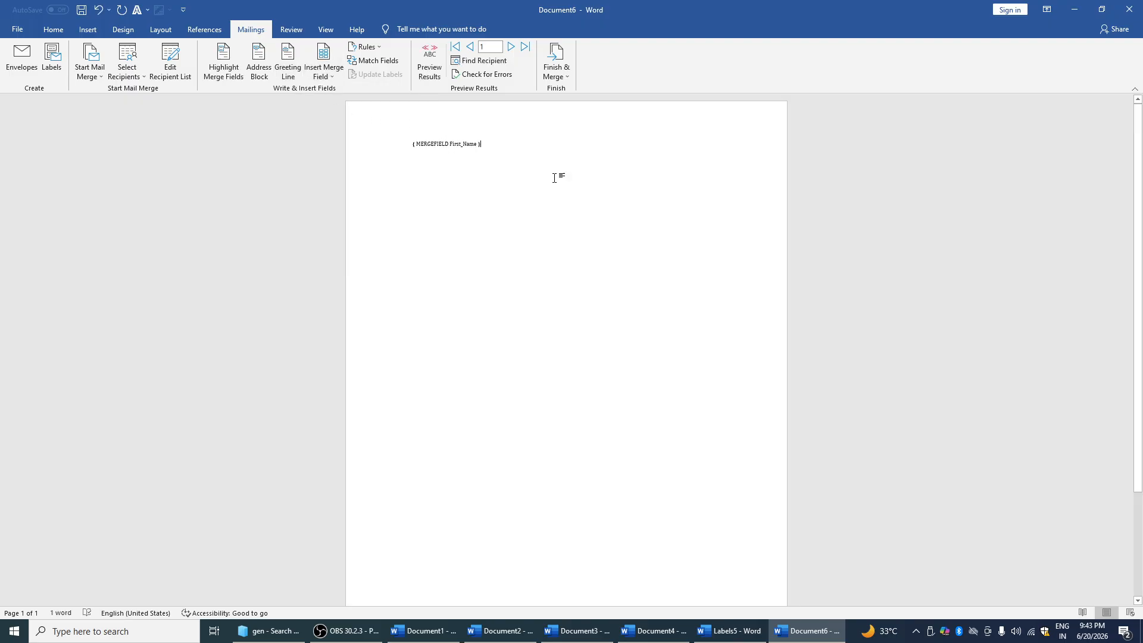
drag(493, 149, 398, 144)
key(Delete)
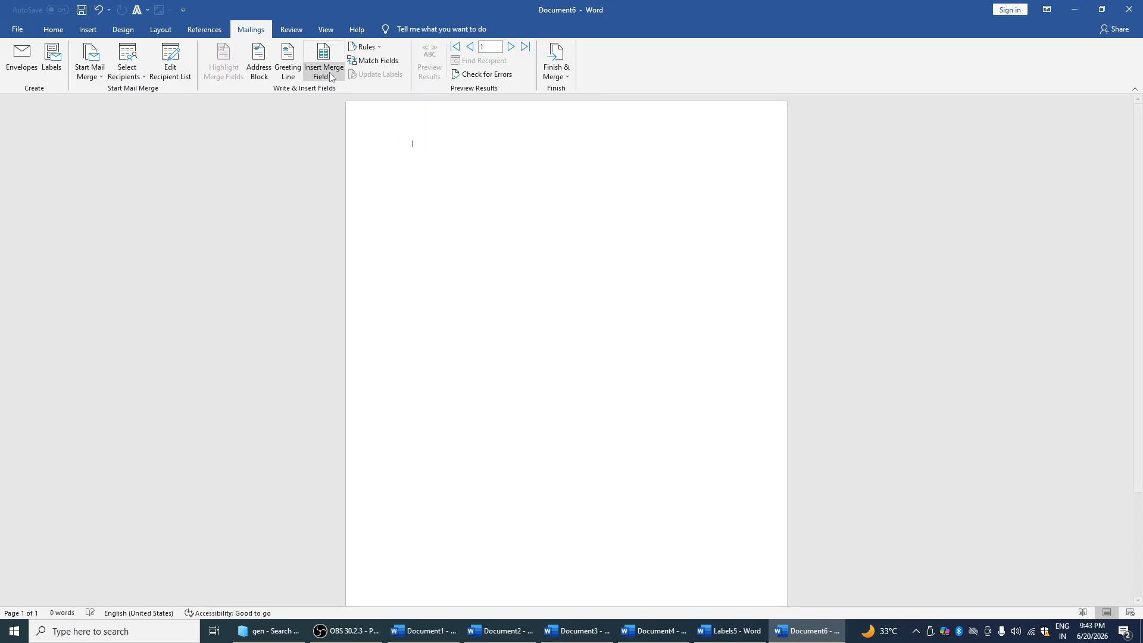
click(325, 71)
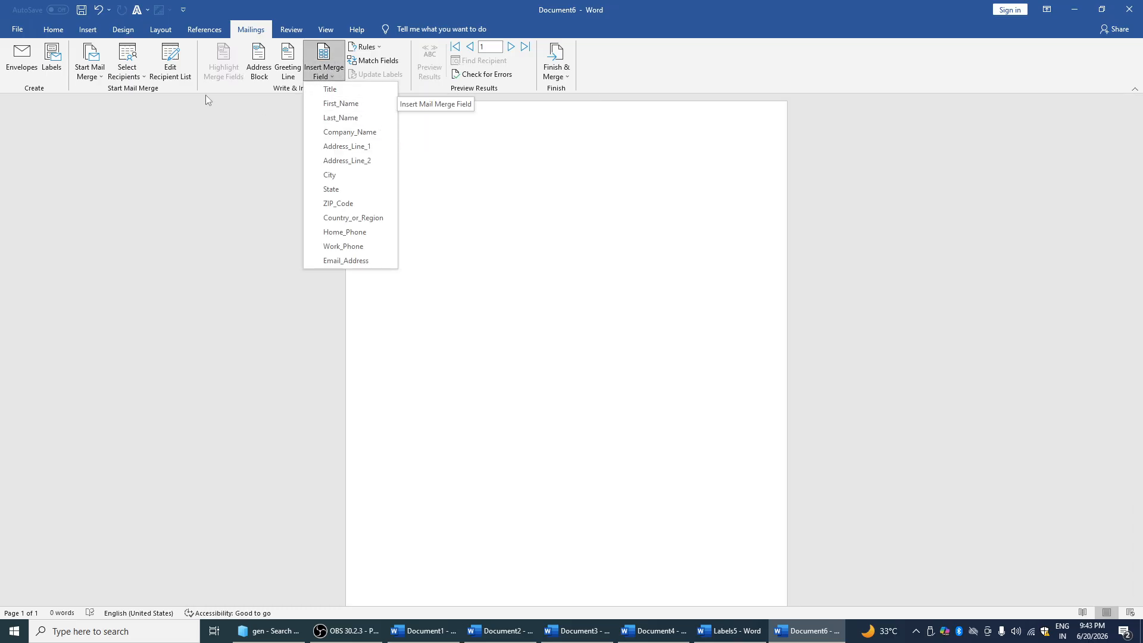
Type a new recipient entry with name and address details and save the list as FDFDF
click(143, 78)
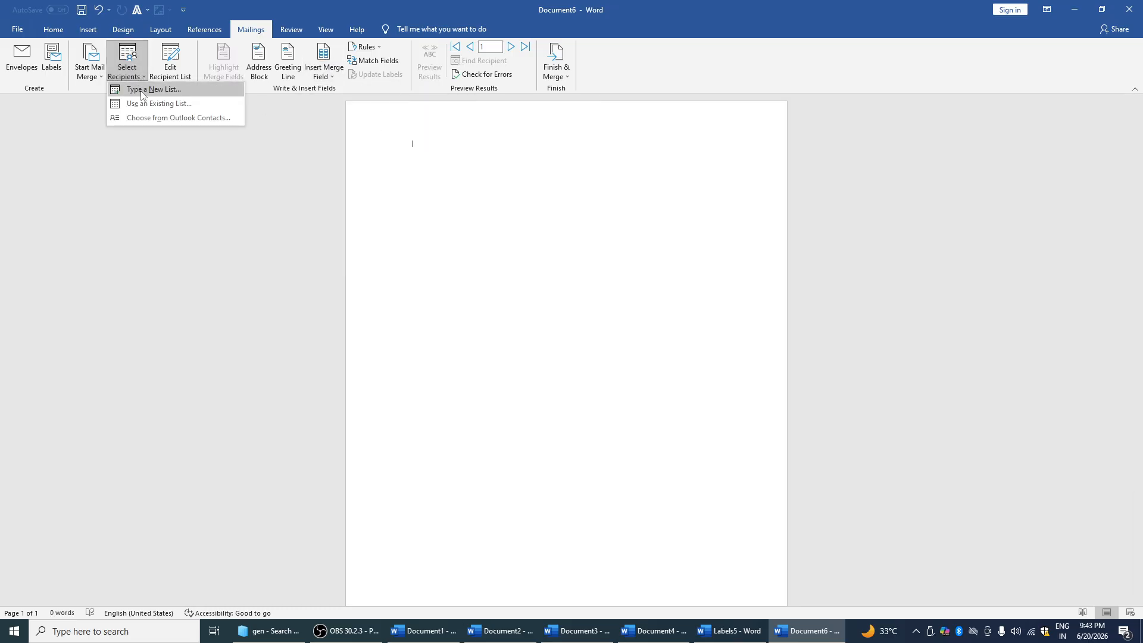
click(142, 90)
text(DFSFD)
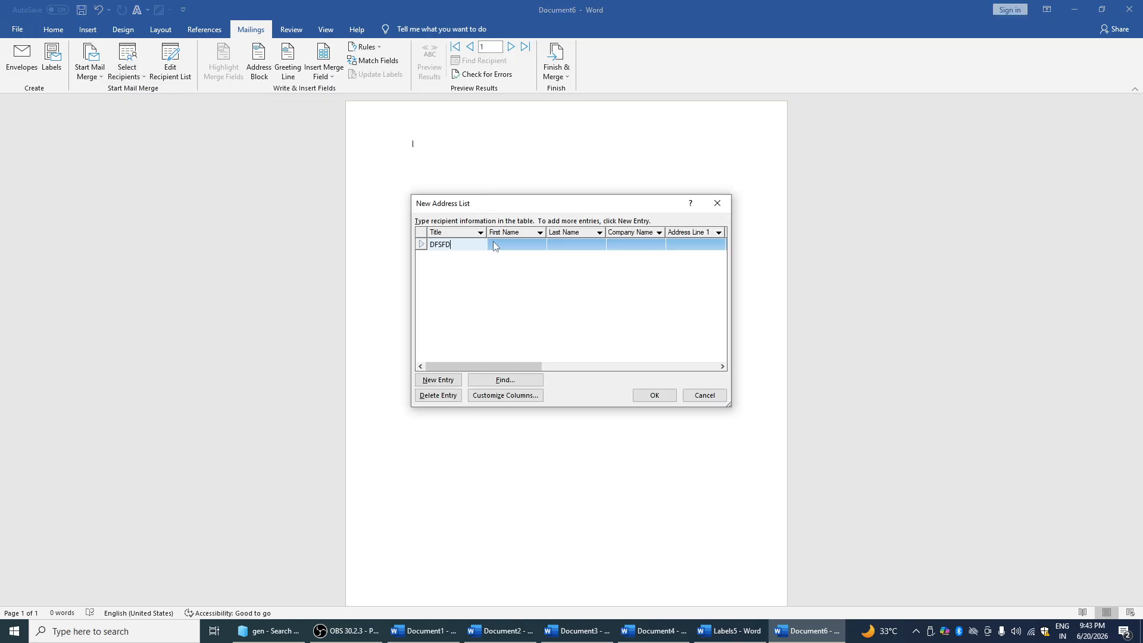
text(F)
click(494, 246)
text(FDF)
click(570, 247)
text(FD)
click(622, 245)
text(FDF)
click(671, 249)
text(FDFDFD)
click(646, 394)
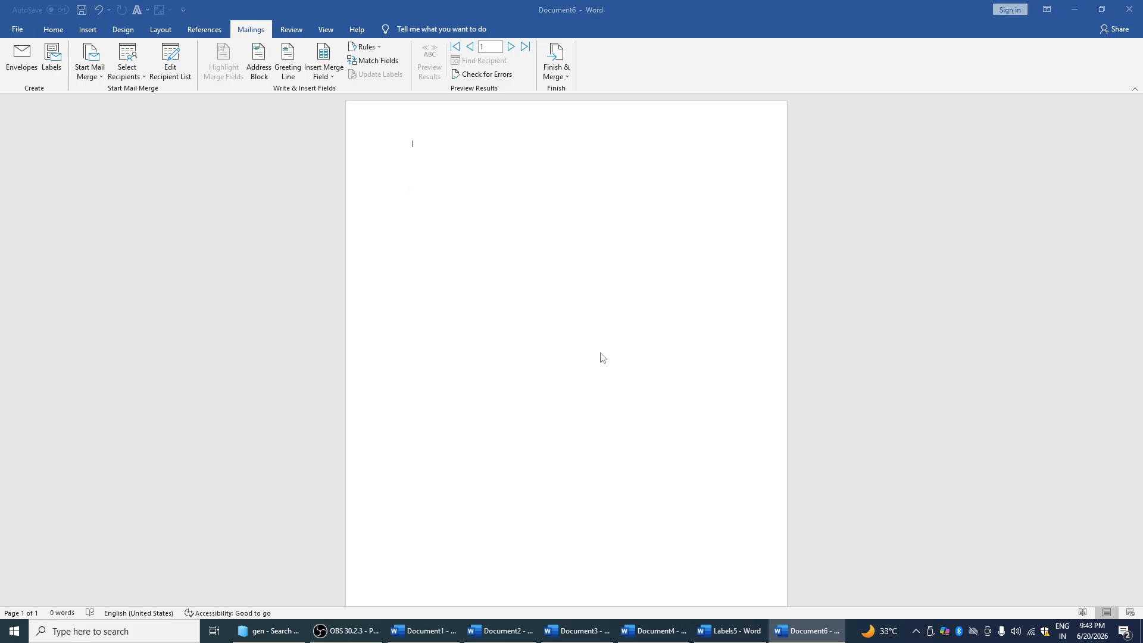
text(FDFDF)
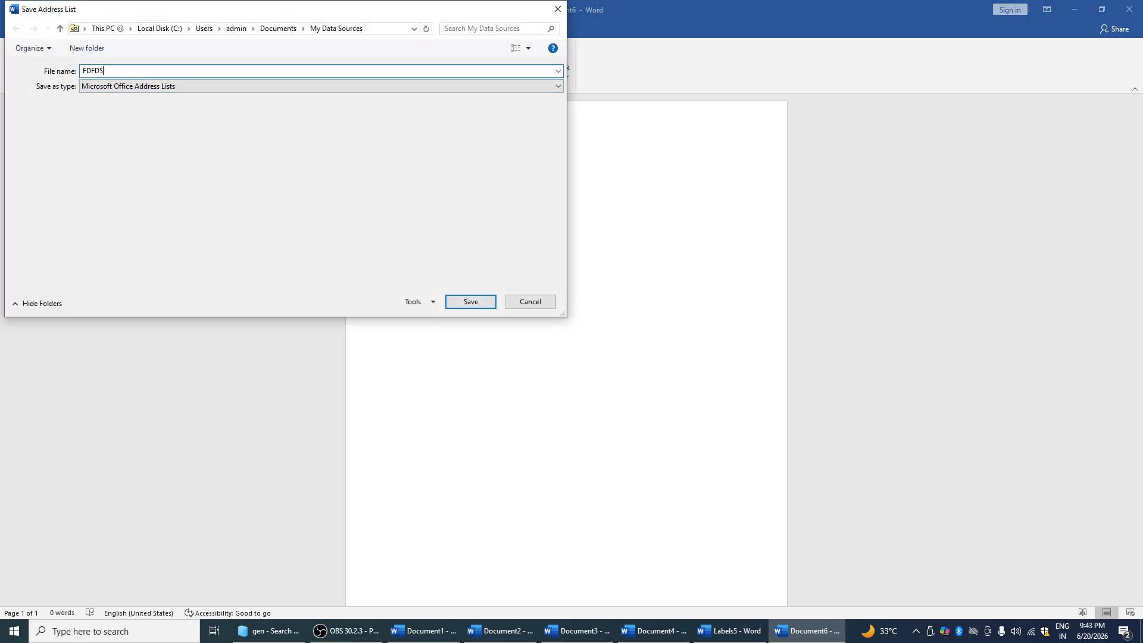
key(Return)
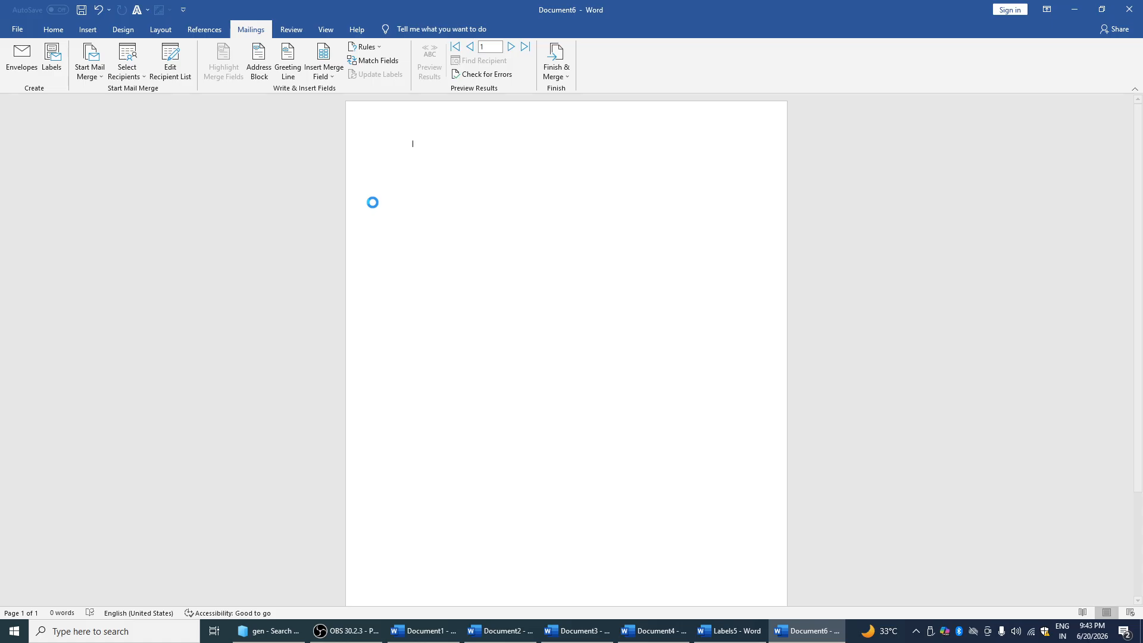
Insert First_Name and Last_Name merge fields, undo, and replace the field with Last_Name
click(331, 74)
click(338, 103)
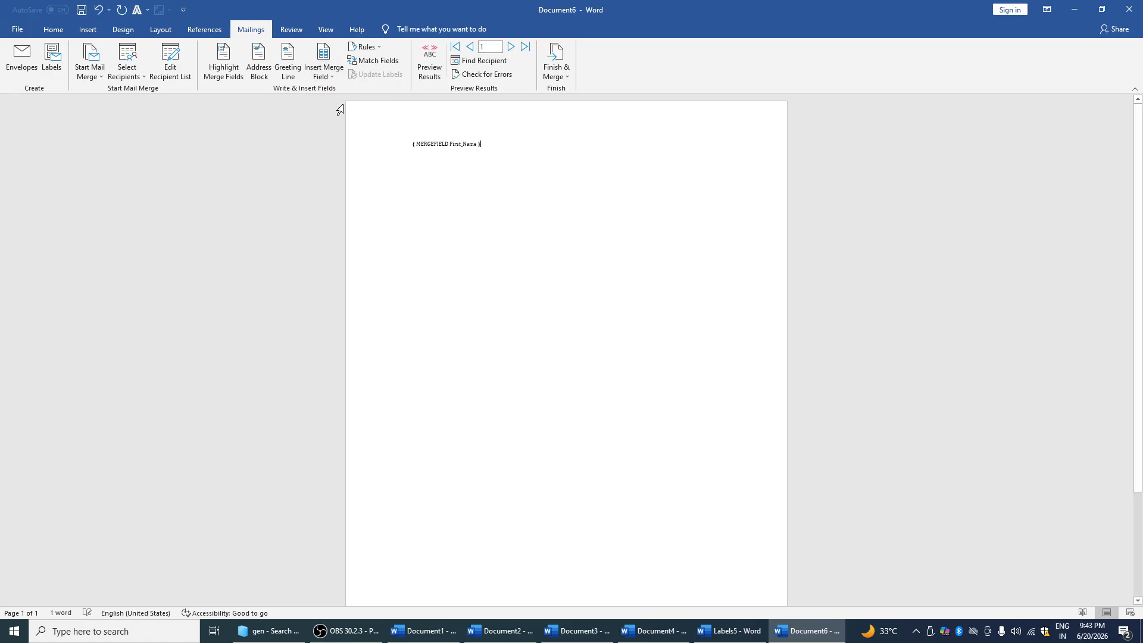
click(326, 75)
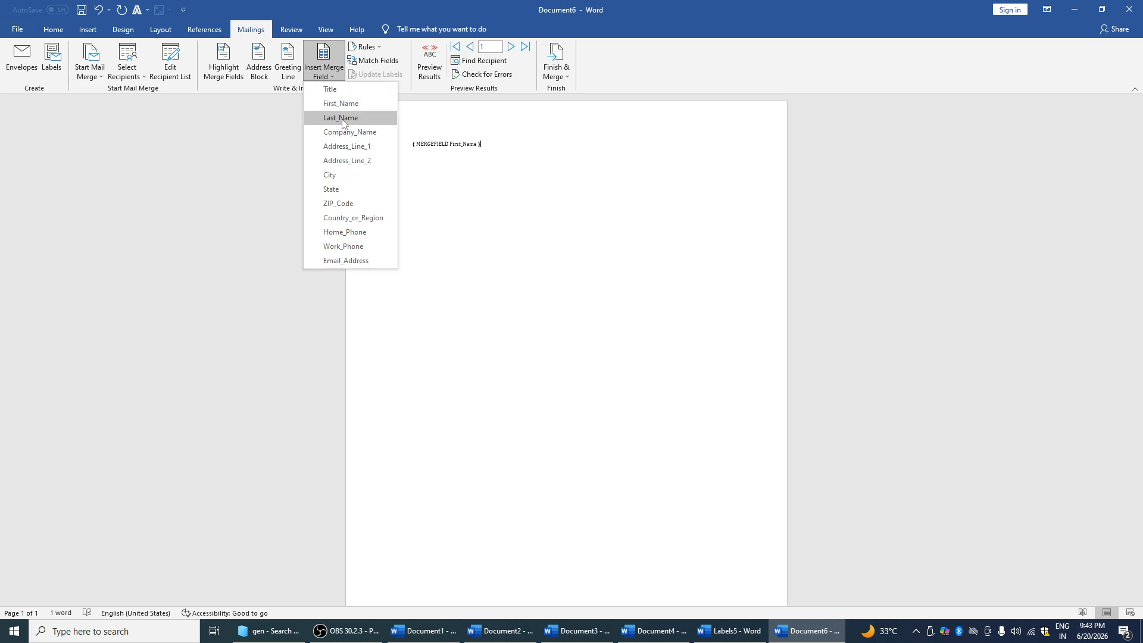
click(343, 118)
key(ctrl+z)
click(393, 145)
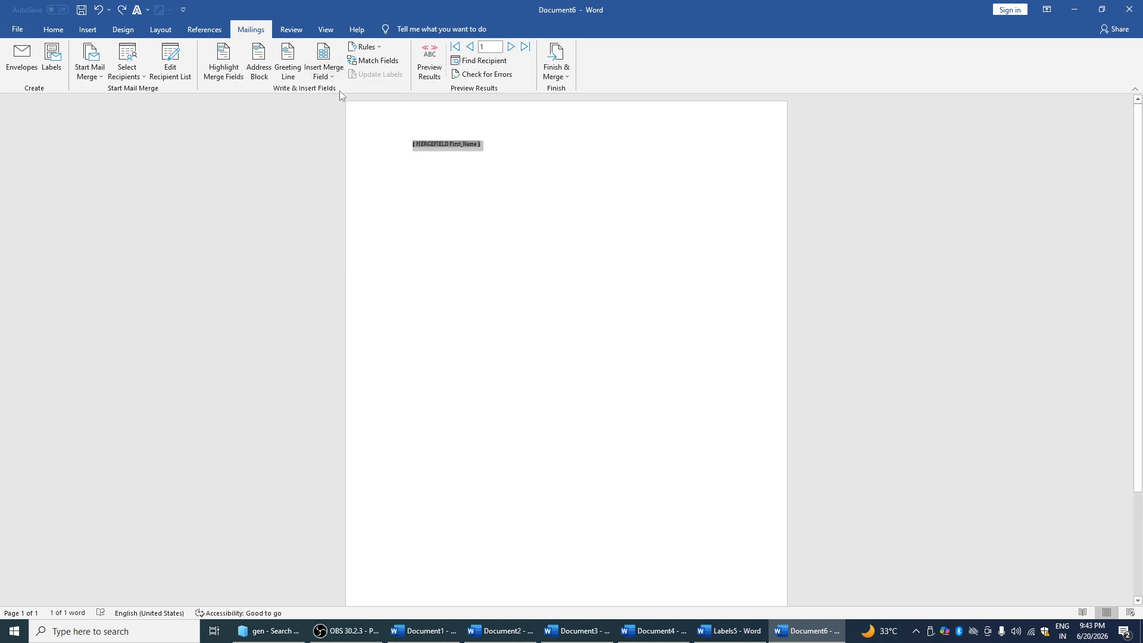
click(332, 74)
click(343, 118)
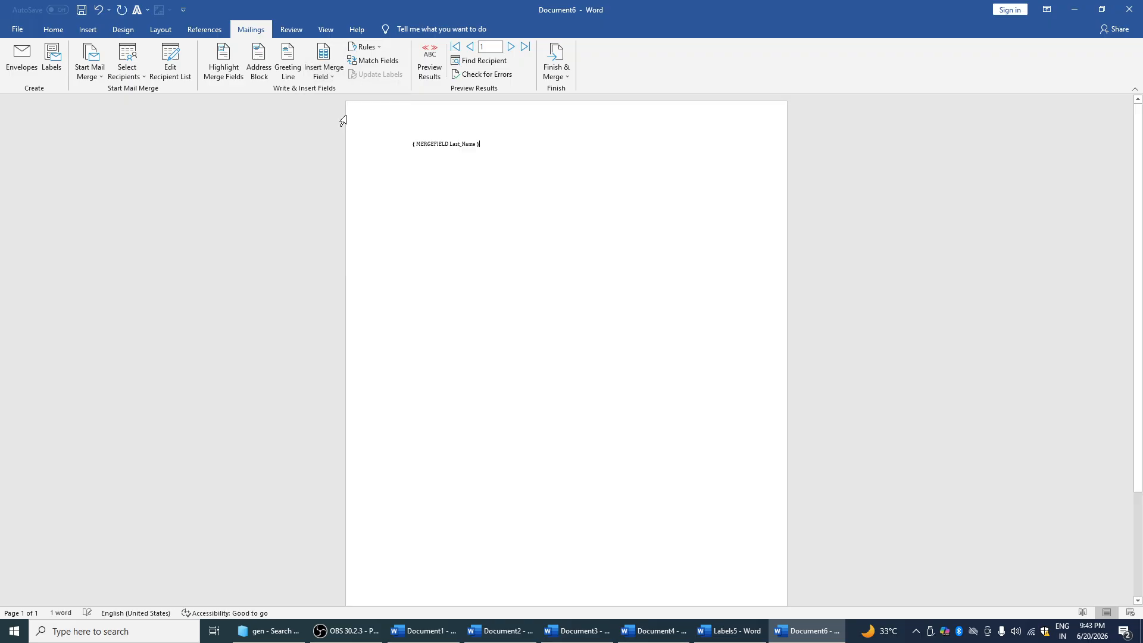
Preview the merge results, then delete the Last_Name field to leave the page empty
click(431, 52)
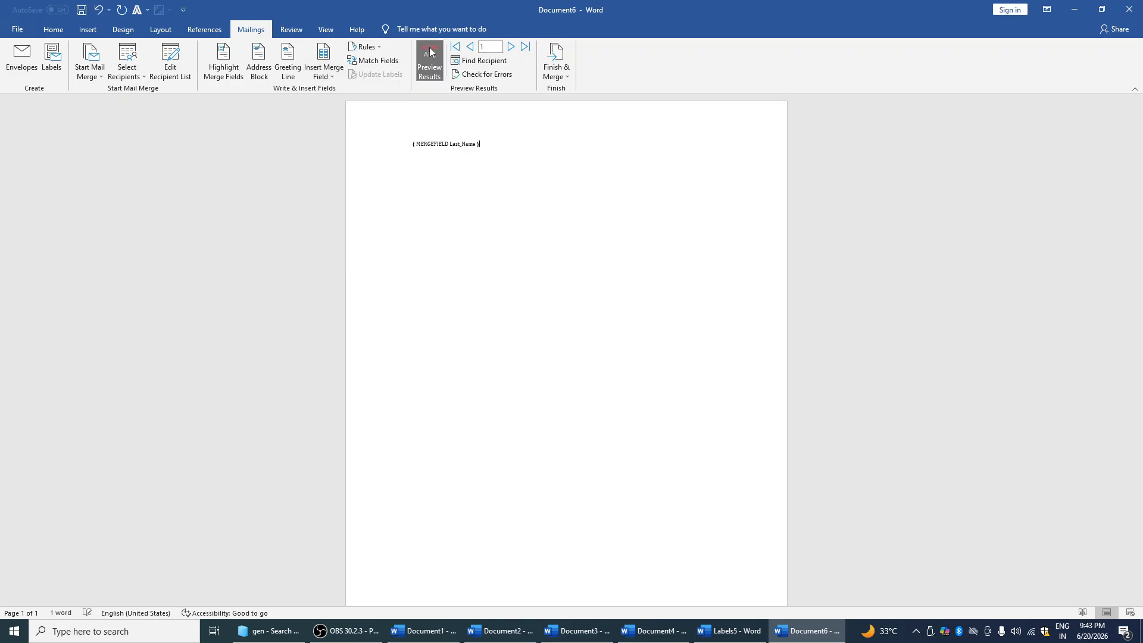
click(513, 46)
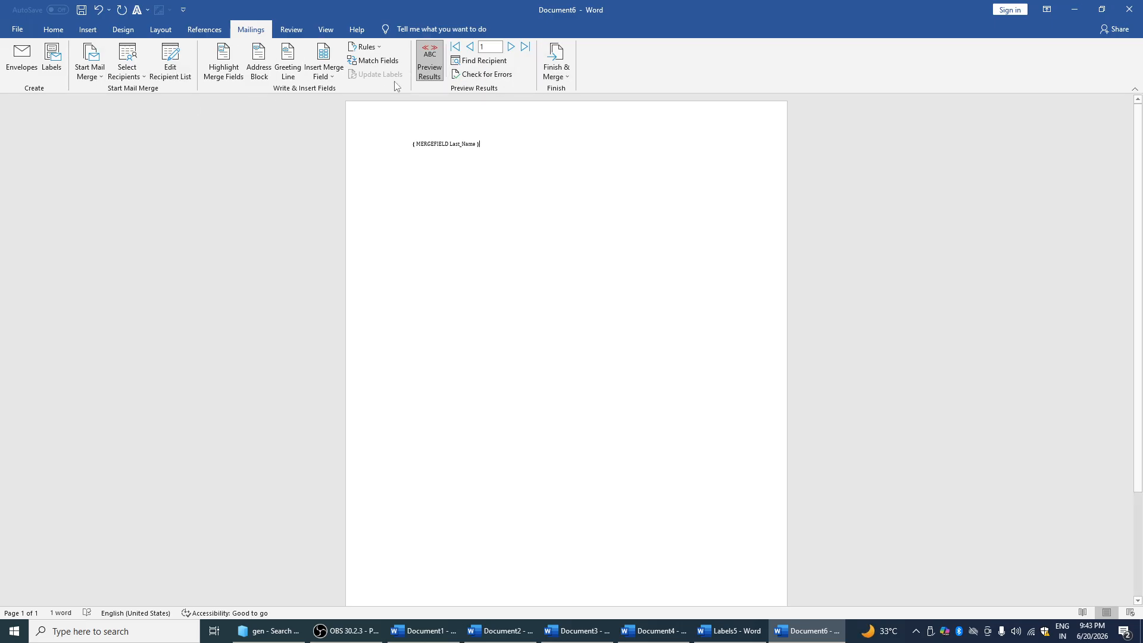
drag(411, 130, 510, 153)
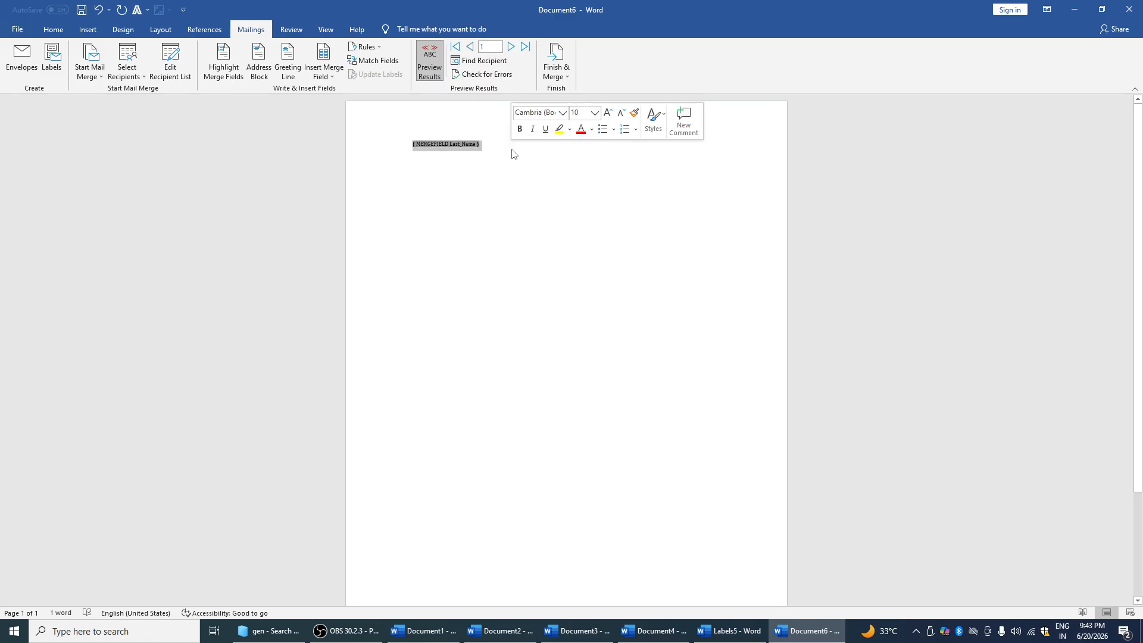
key(BackSpace)
click(293, 31)
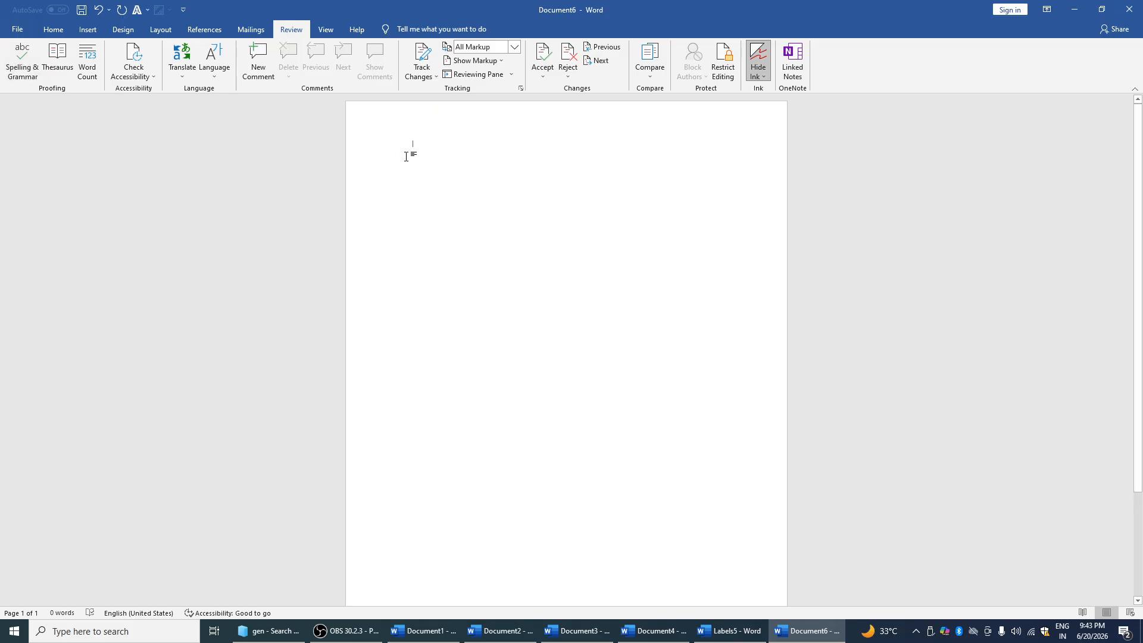
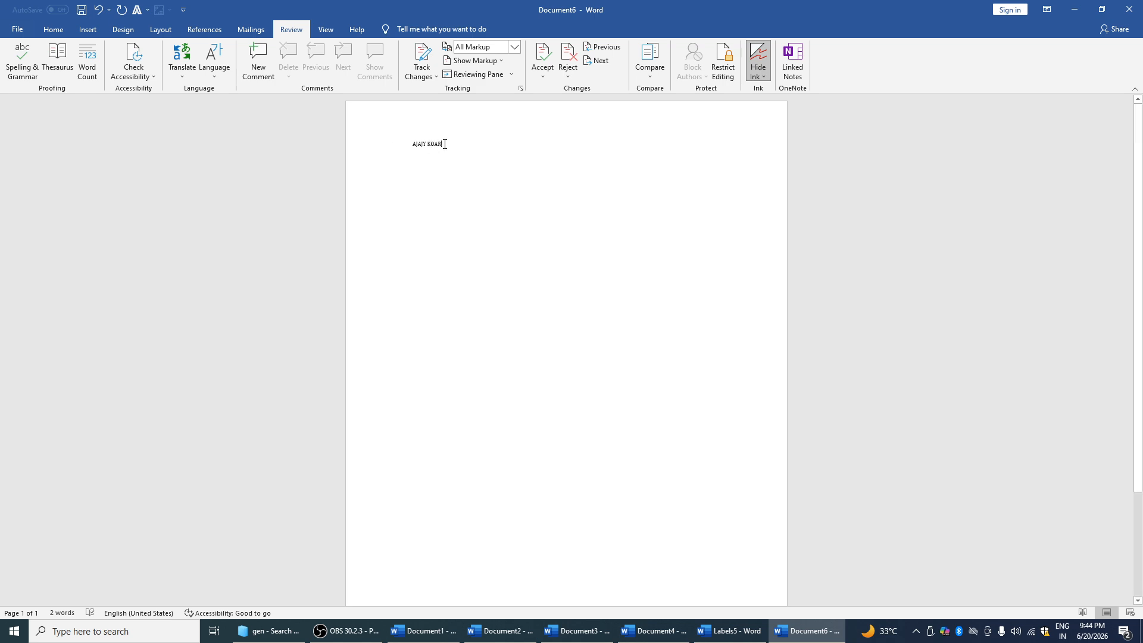
Type a name on the page and run a spelling and grammar check on it
drag(438, 143, 411, 146)
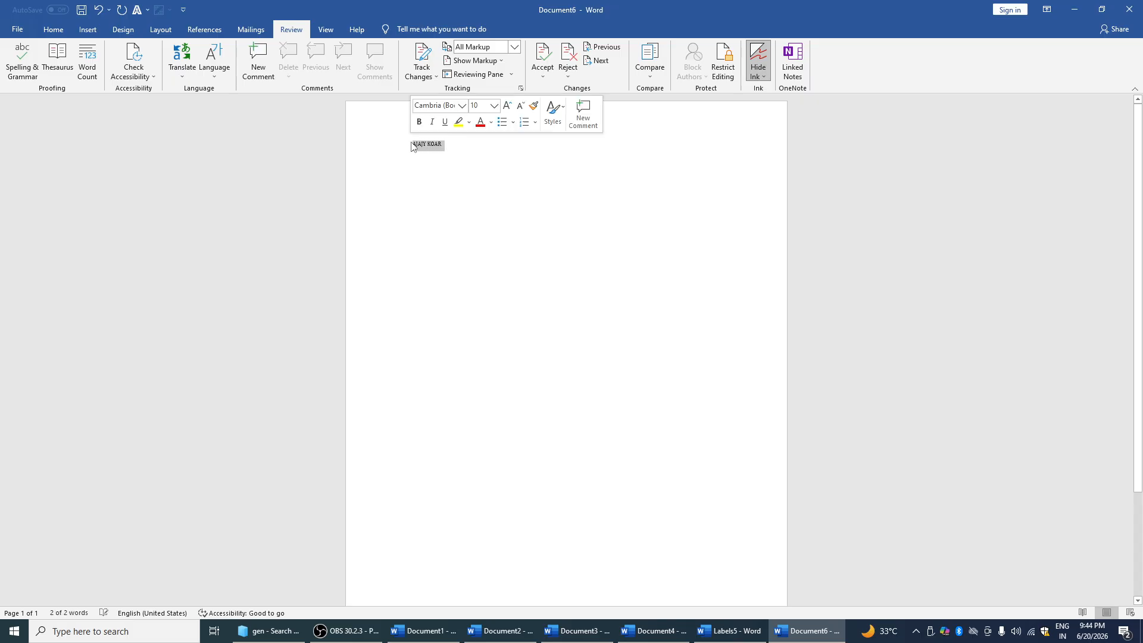
key(F7)
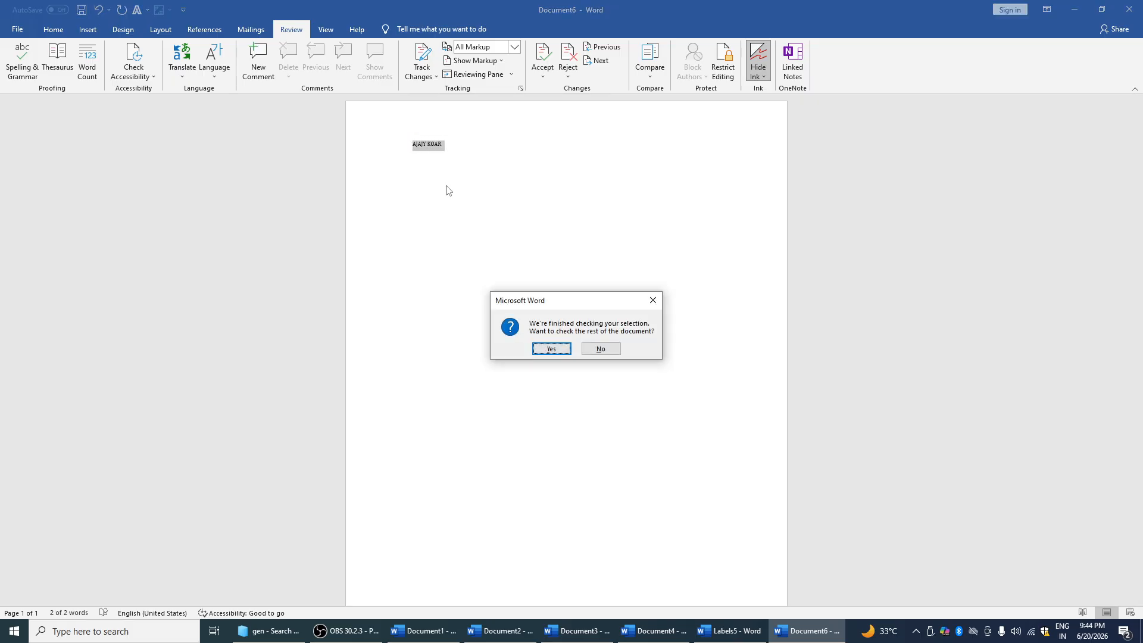
click(550, 349)
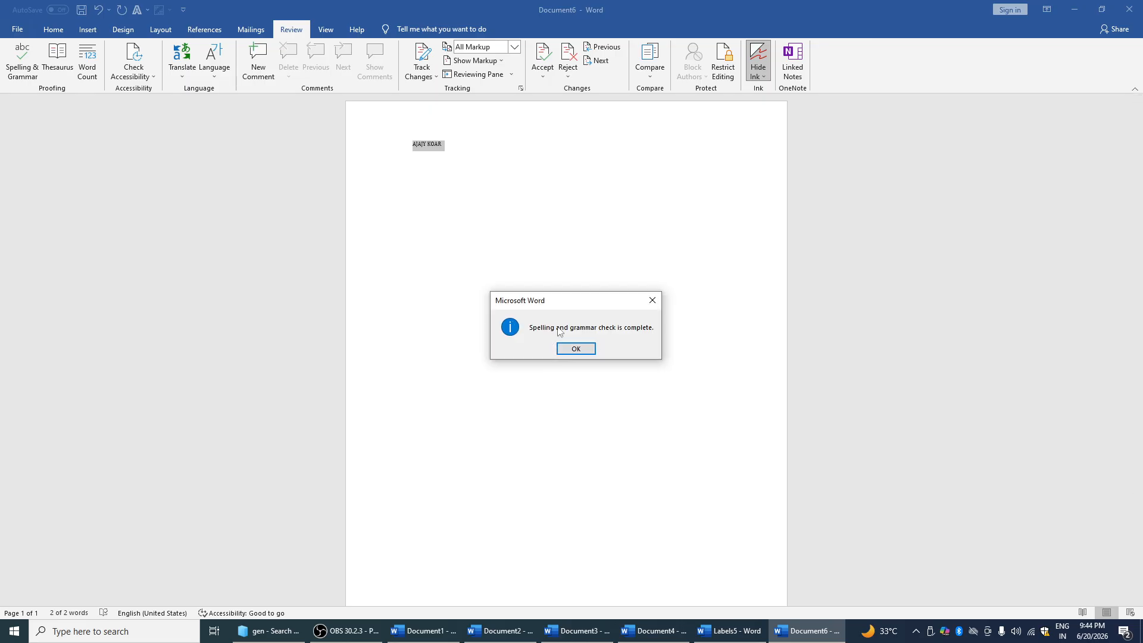
key(Return)
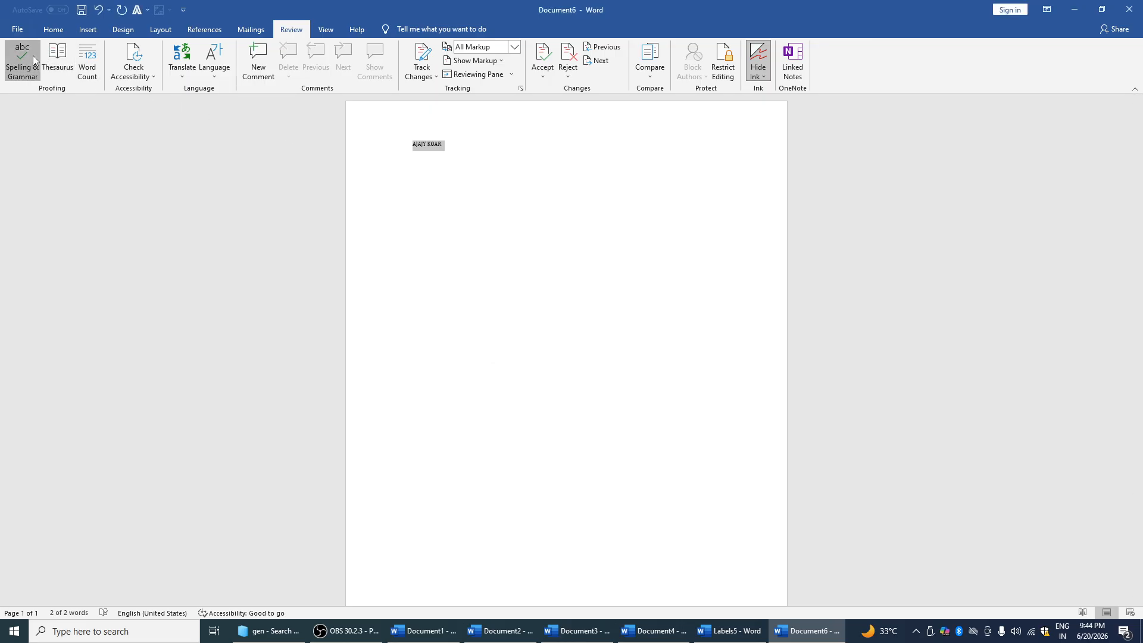
click(33, 55)
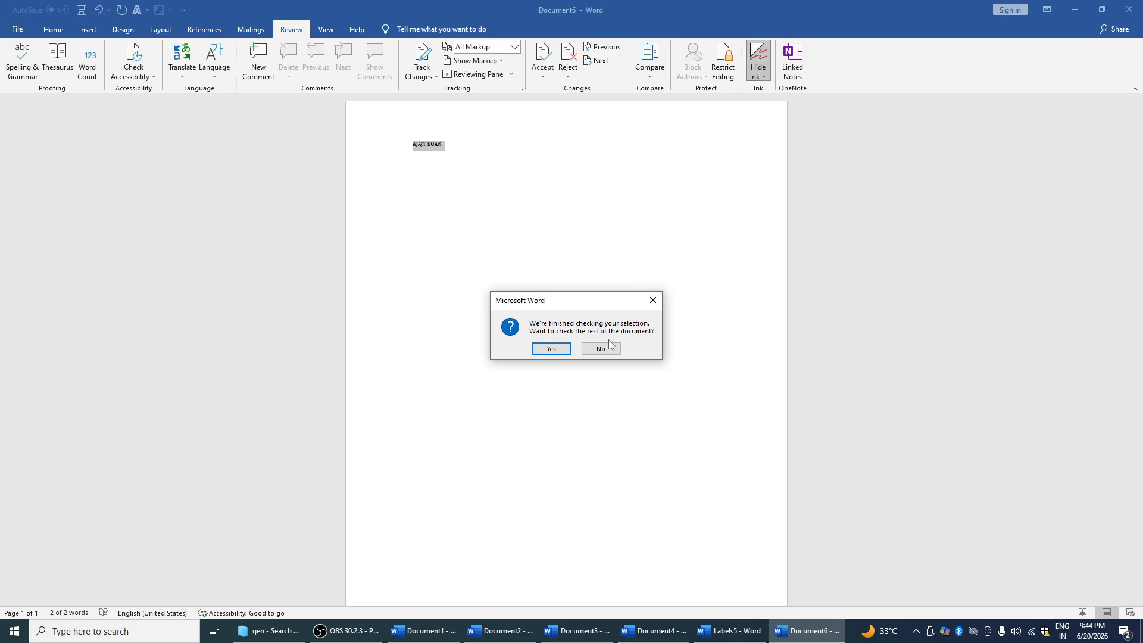
click(653, 300)
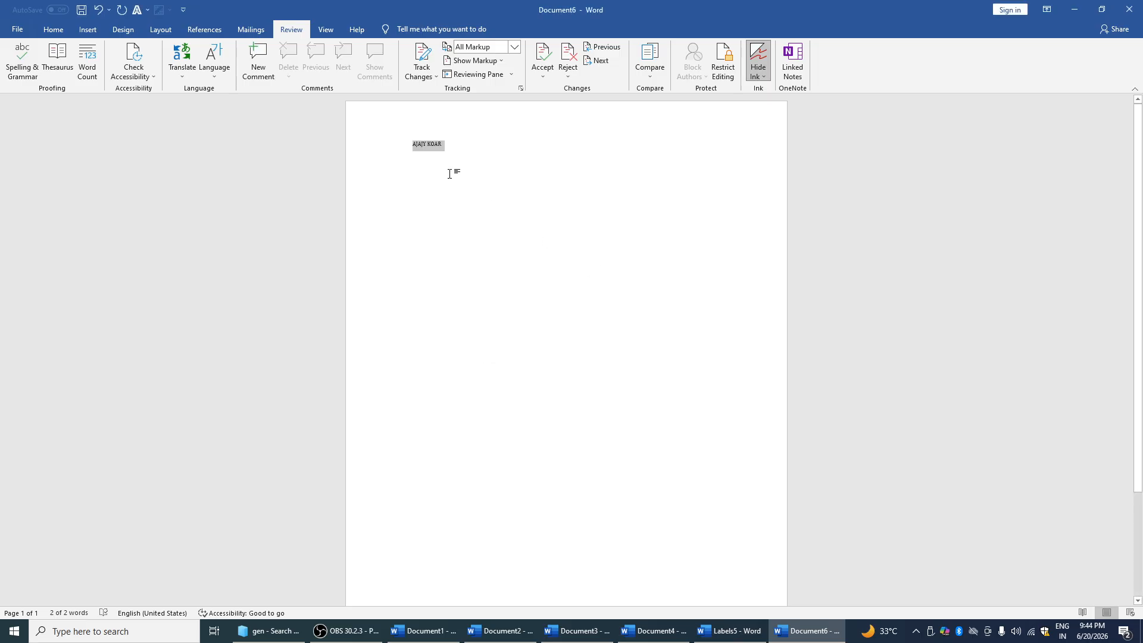
Change the line to WINEE, spell-check the word, and look it up in the Thesaurus
ctrl+scroll(450, 173, up, 5)
click(380, 141)
key(BackSpace)
key(BackSpace)
key(BackSpace)
key(BackSpace)
key(BackSpace)
key(BackSpace)
key(BackSpace)
key(BackSpace)
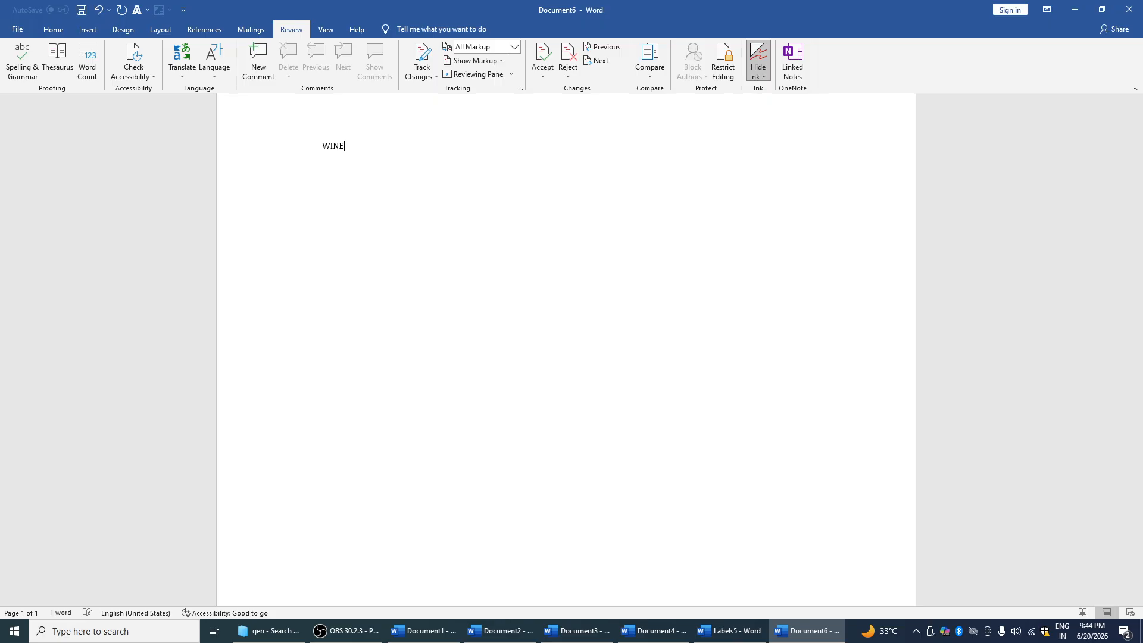
text(E)
drag(348, 146, 319, 144)
click(22, 60)
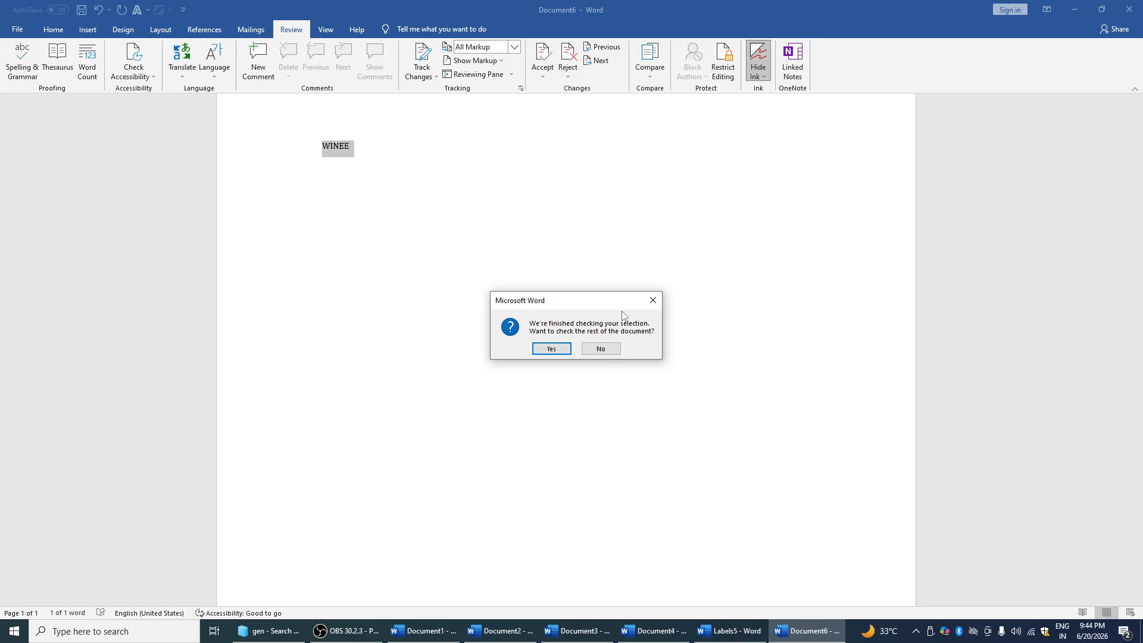
click(652, 300)
click(652, 300)
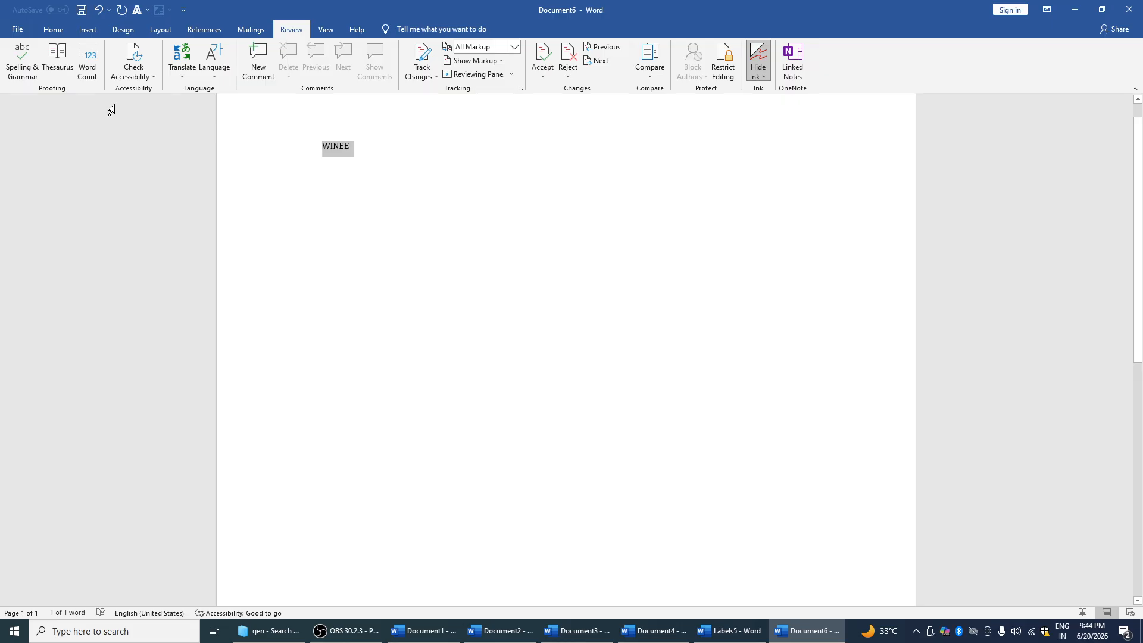
click(60, 70)
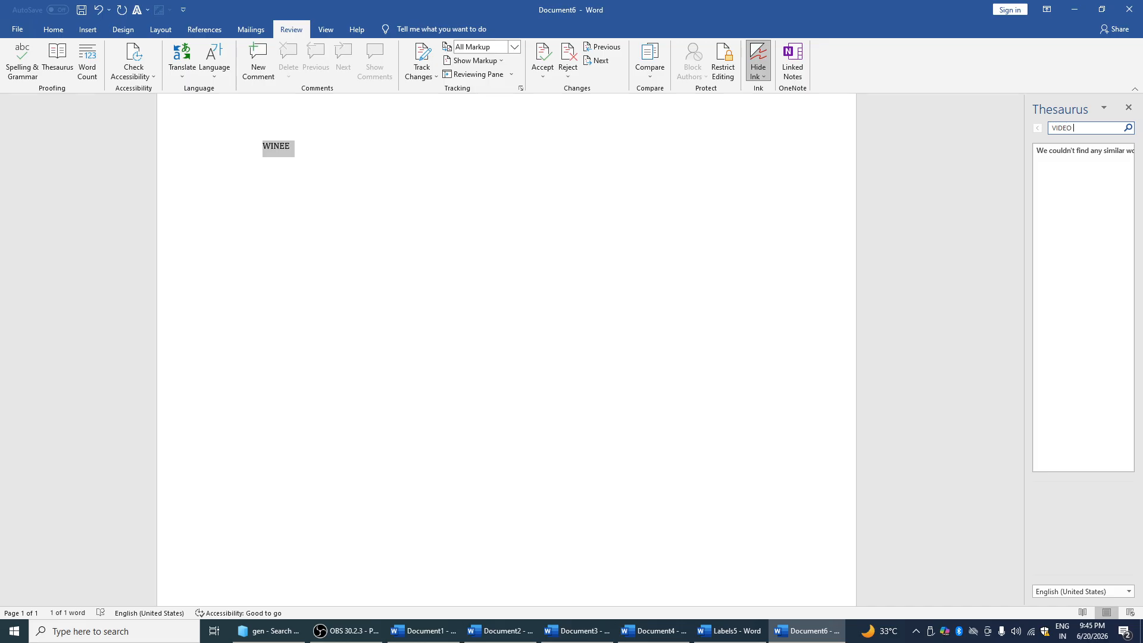
key(Return)
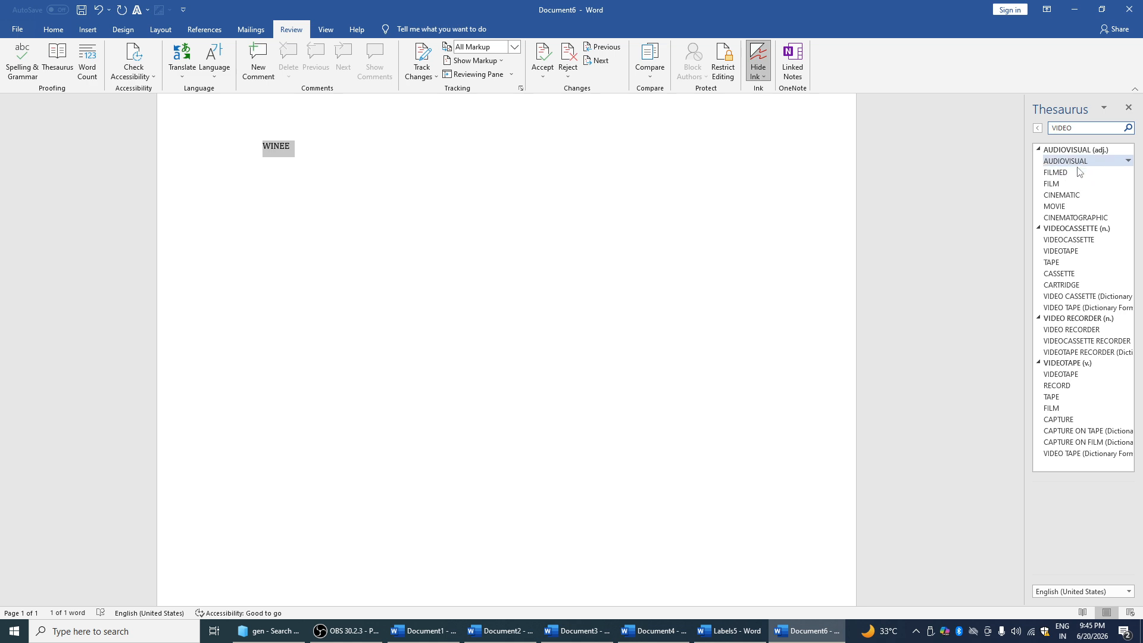
click(1129, 107)
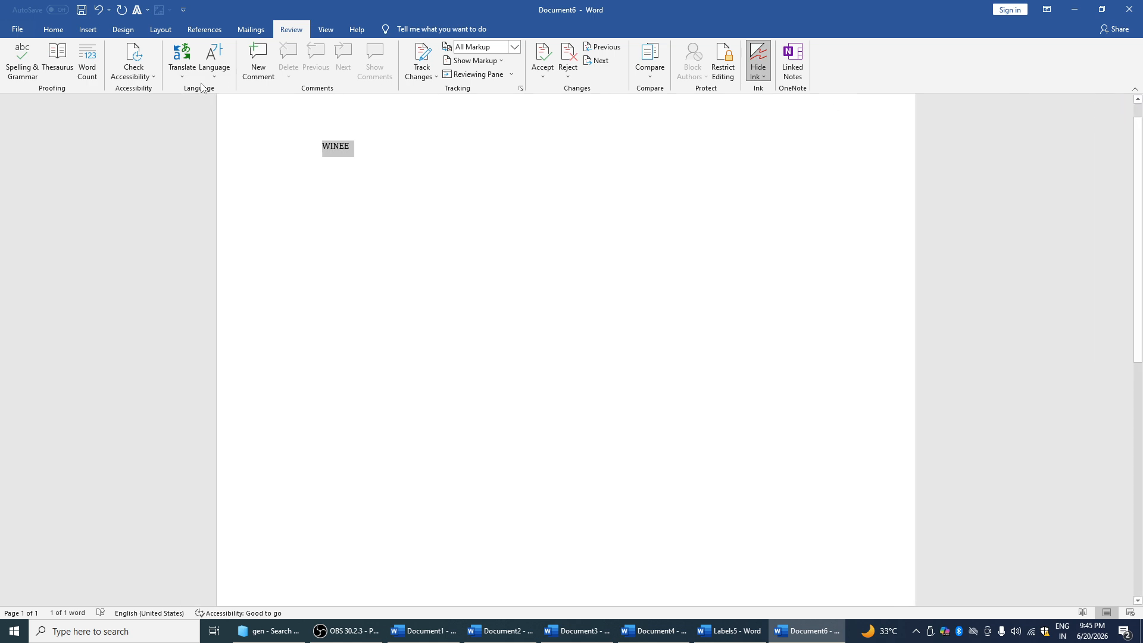
click(182, 76)
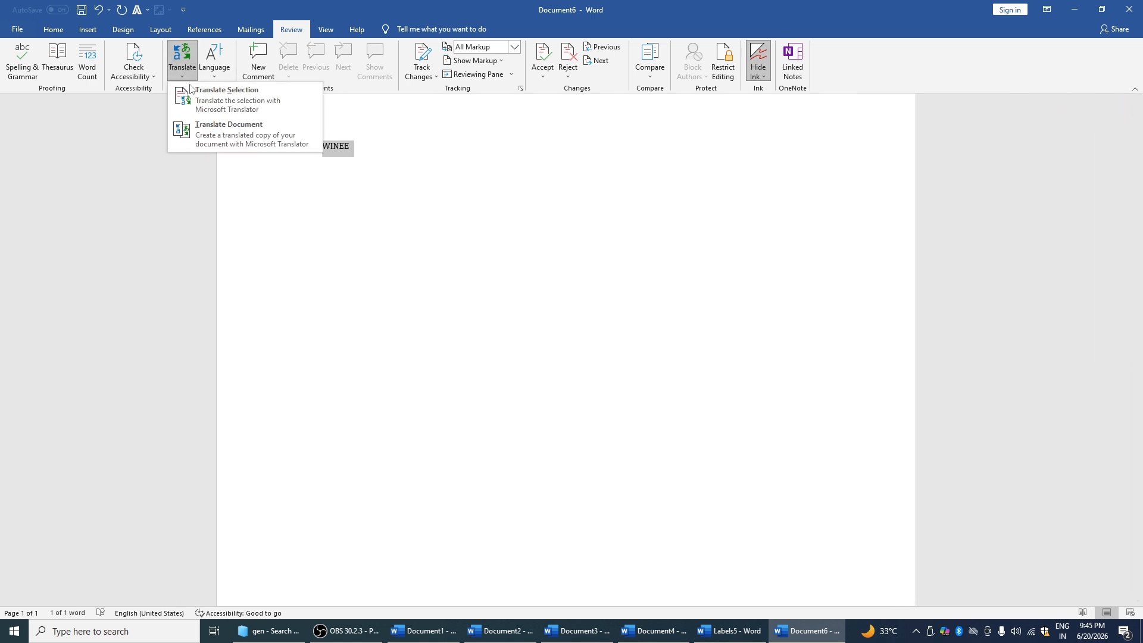
click(260, 113)
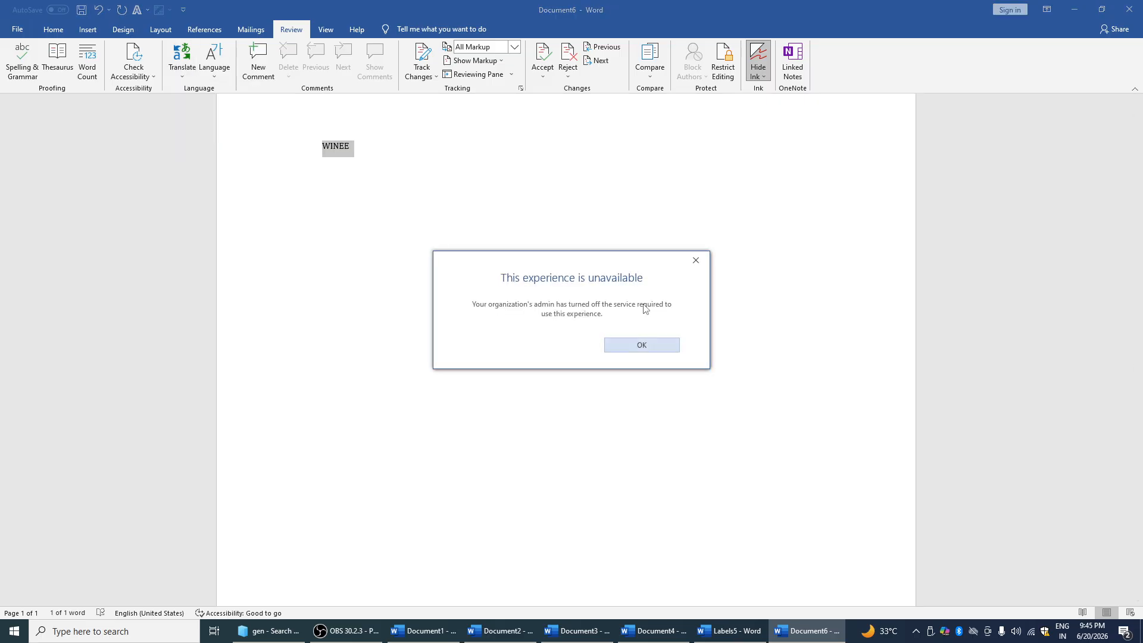
click(695, 260)
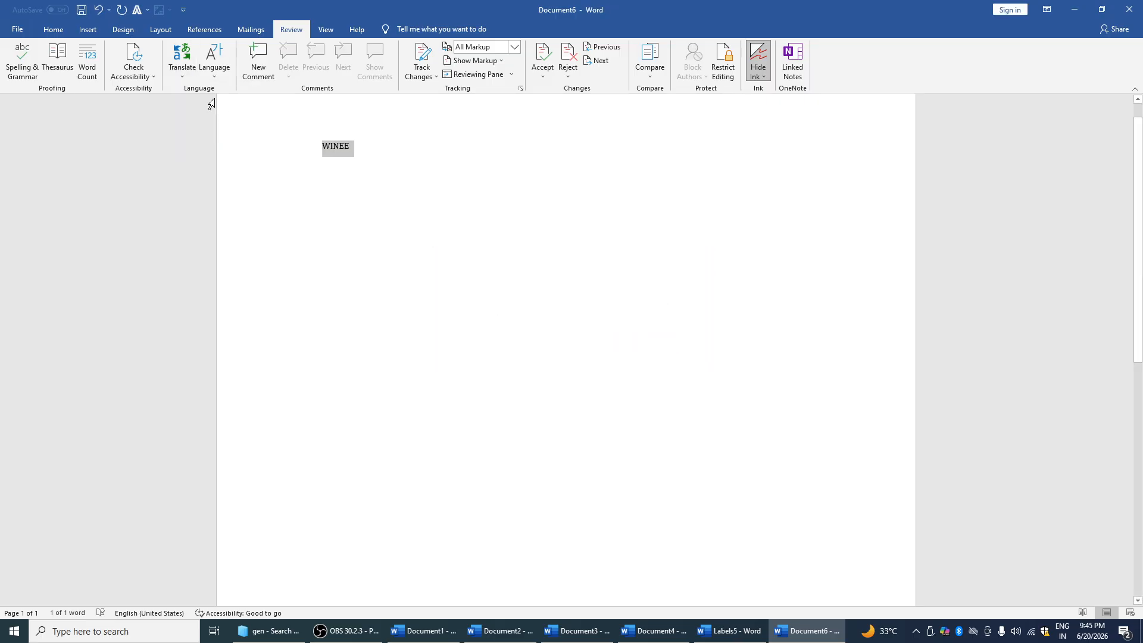
click(180, 73)
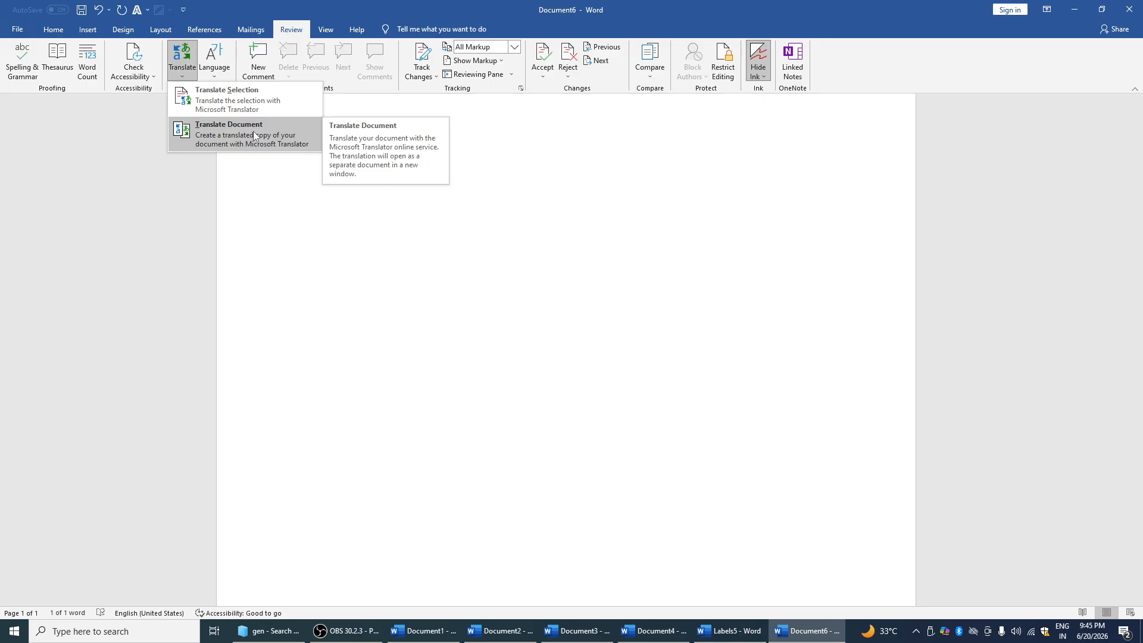
click(522, 172)
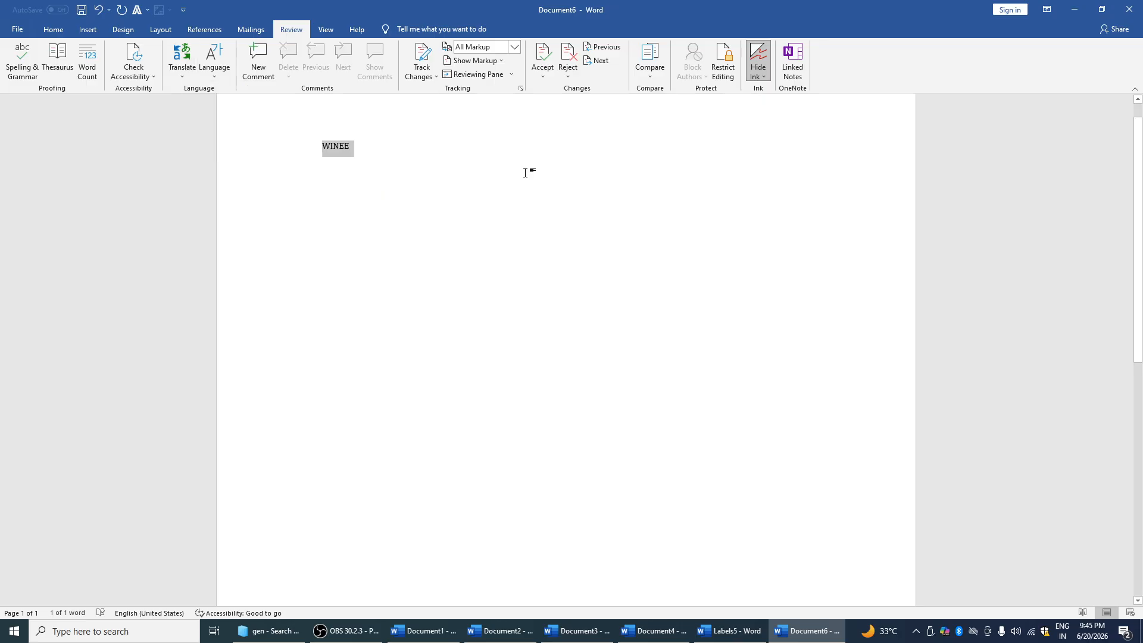
click(218, 80)
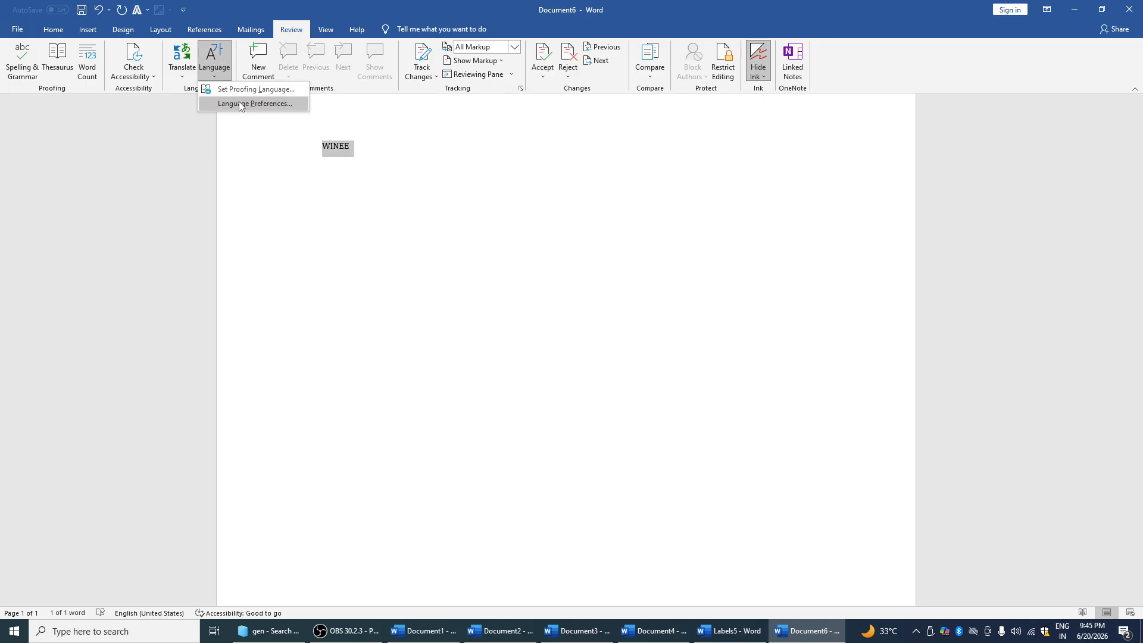
click(212, 70)
click(212, 71)
click(252, 94)
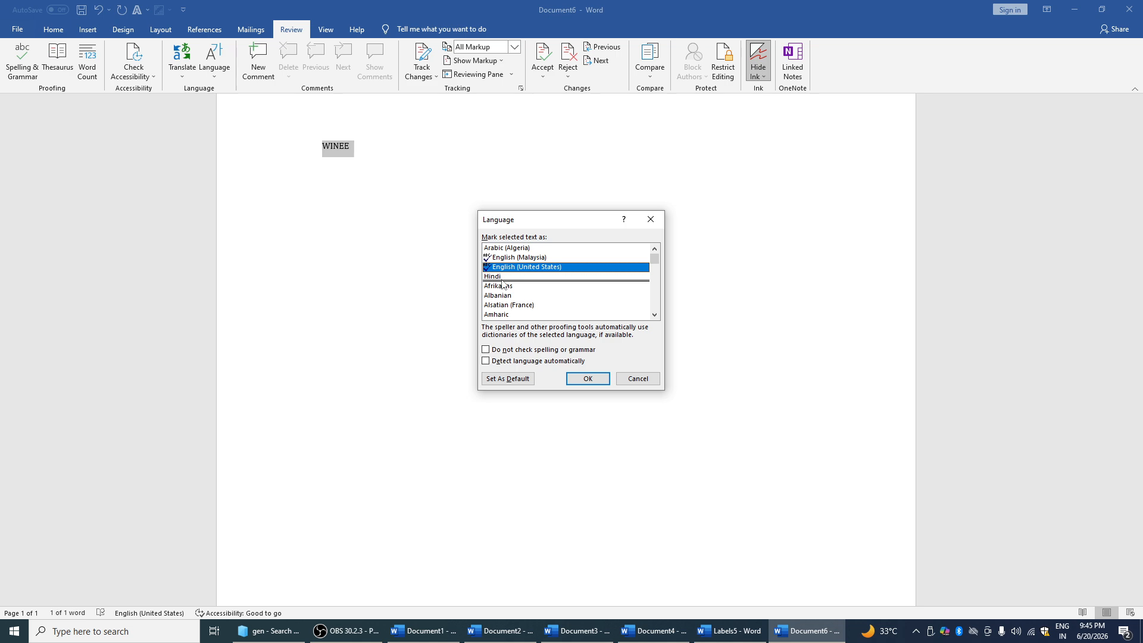
click(580, 378)
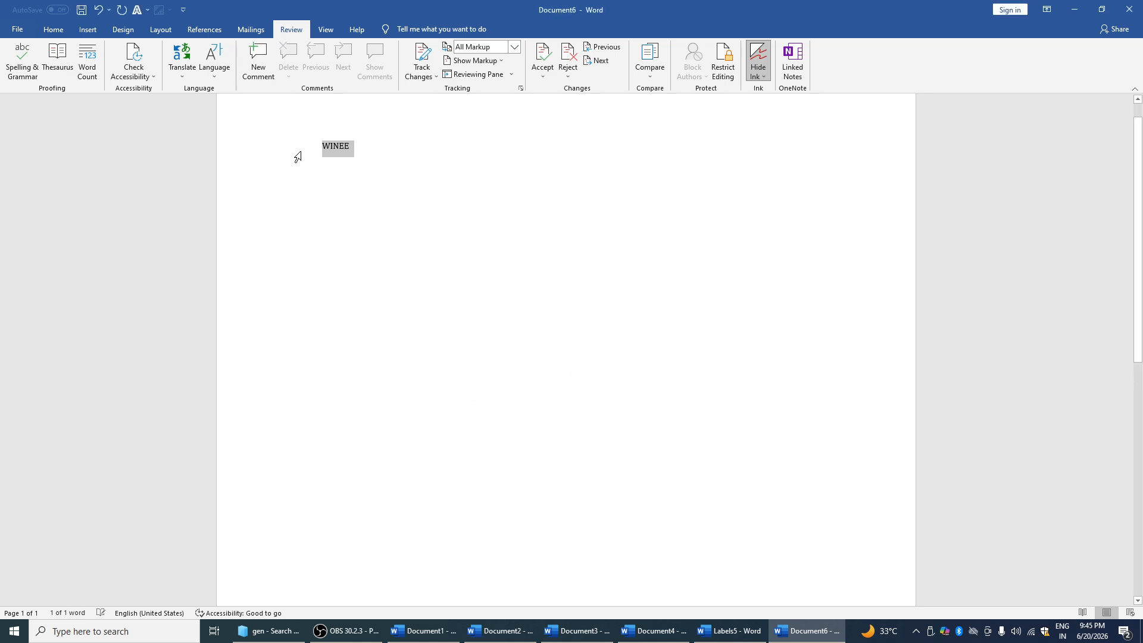
Add a GFGFG comment on WINEE, then undo the comment and its empty replies
click(262, 64)
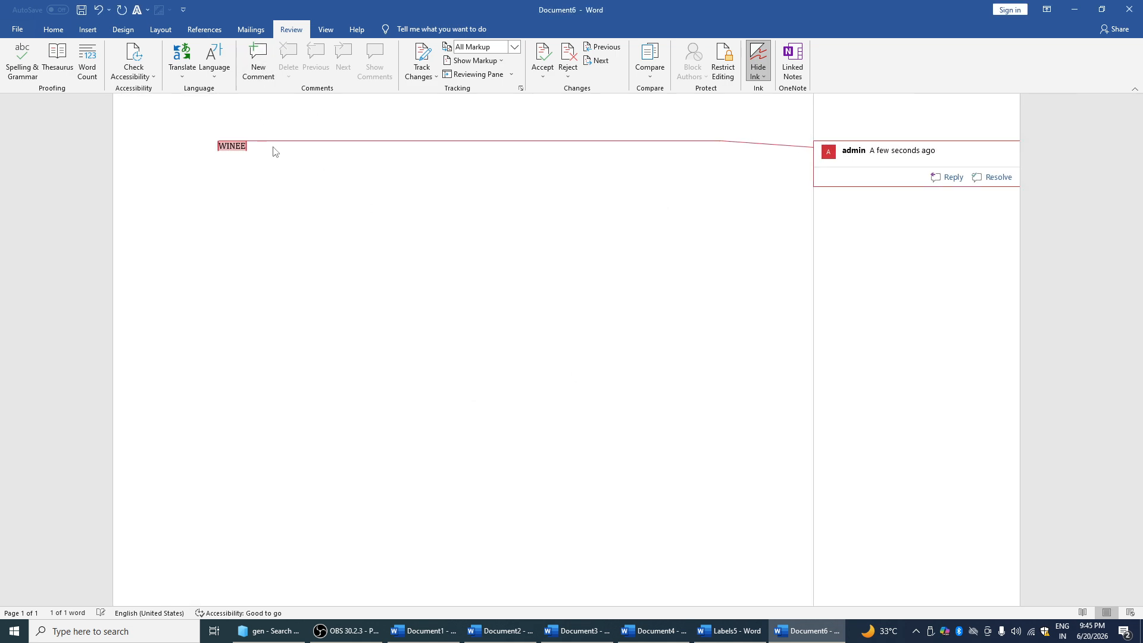
text(GFGFG)
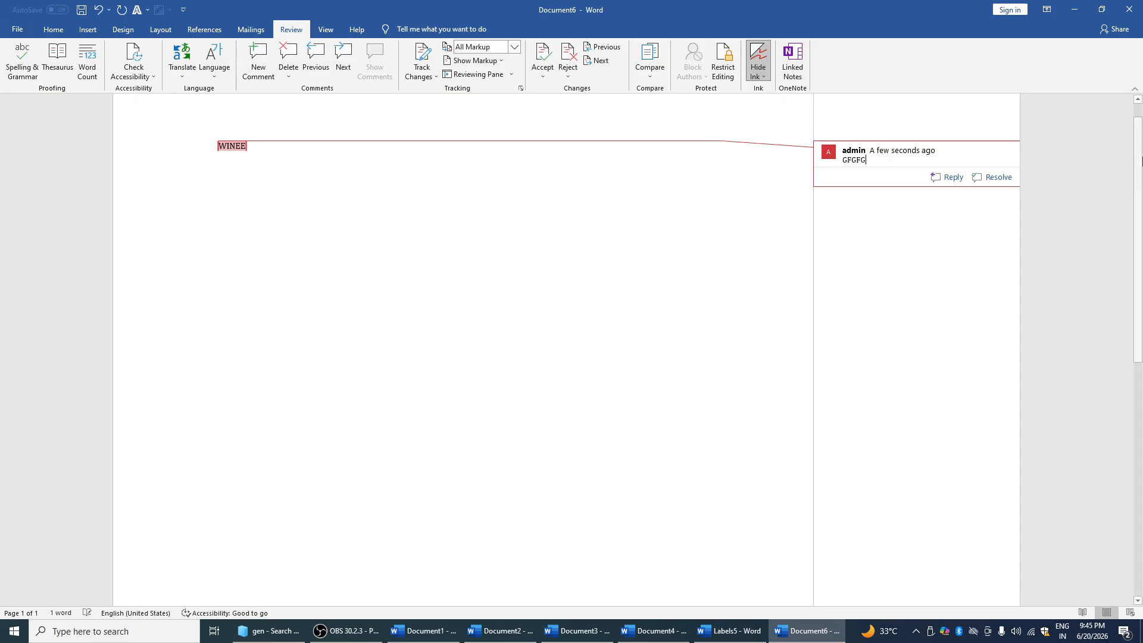
click(955, 178)
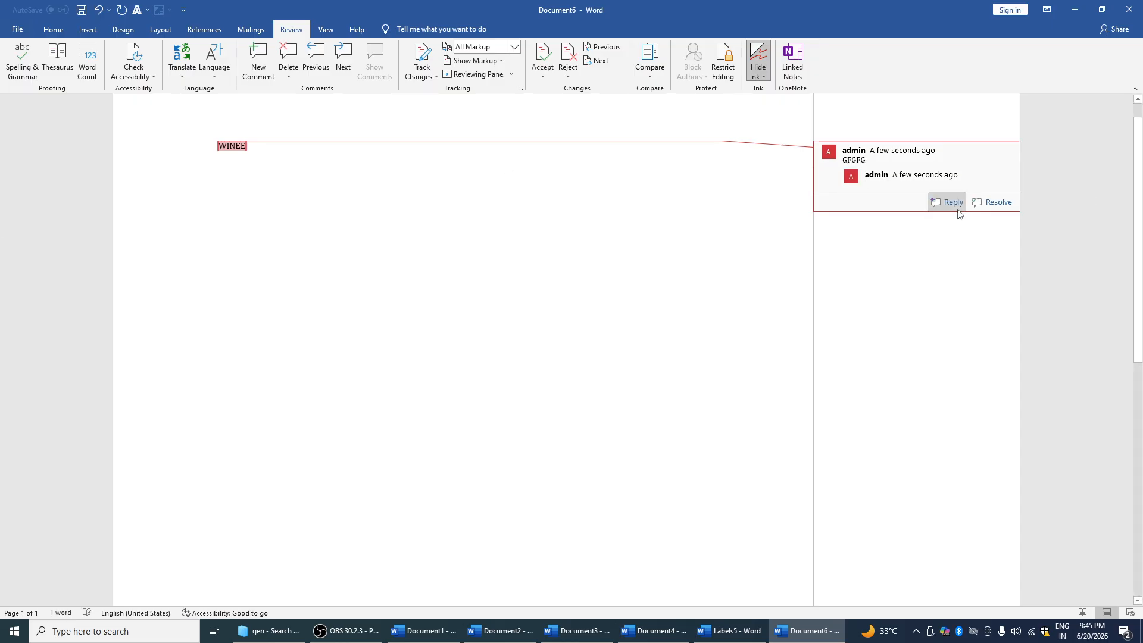
click(956, 206)
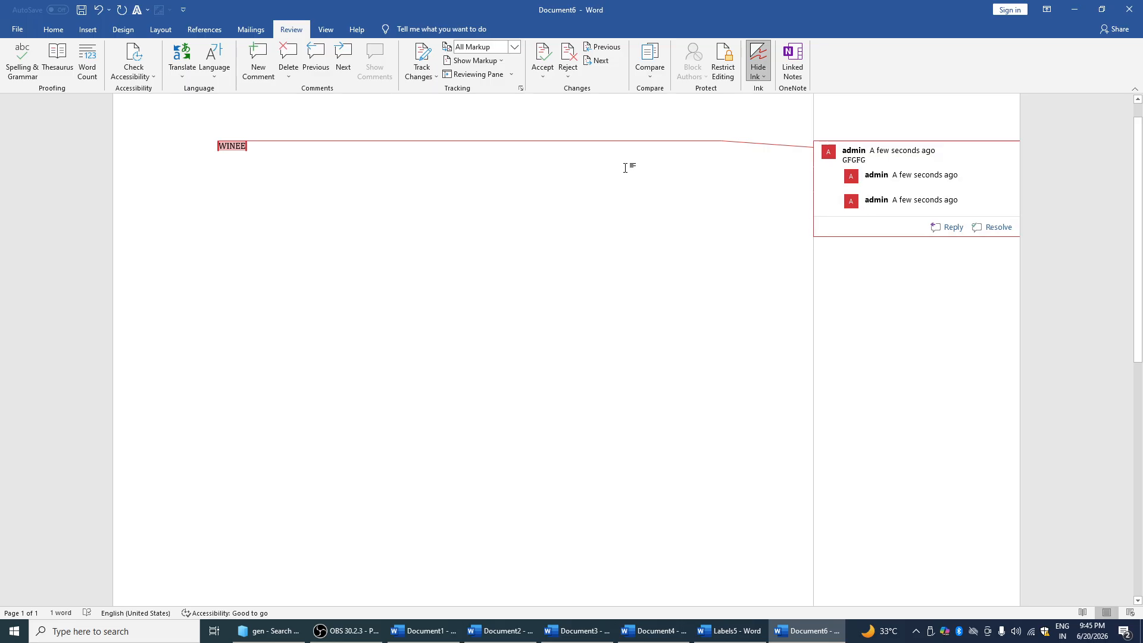
key(ctrl+z)
key(ctrl+z)
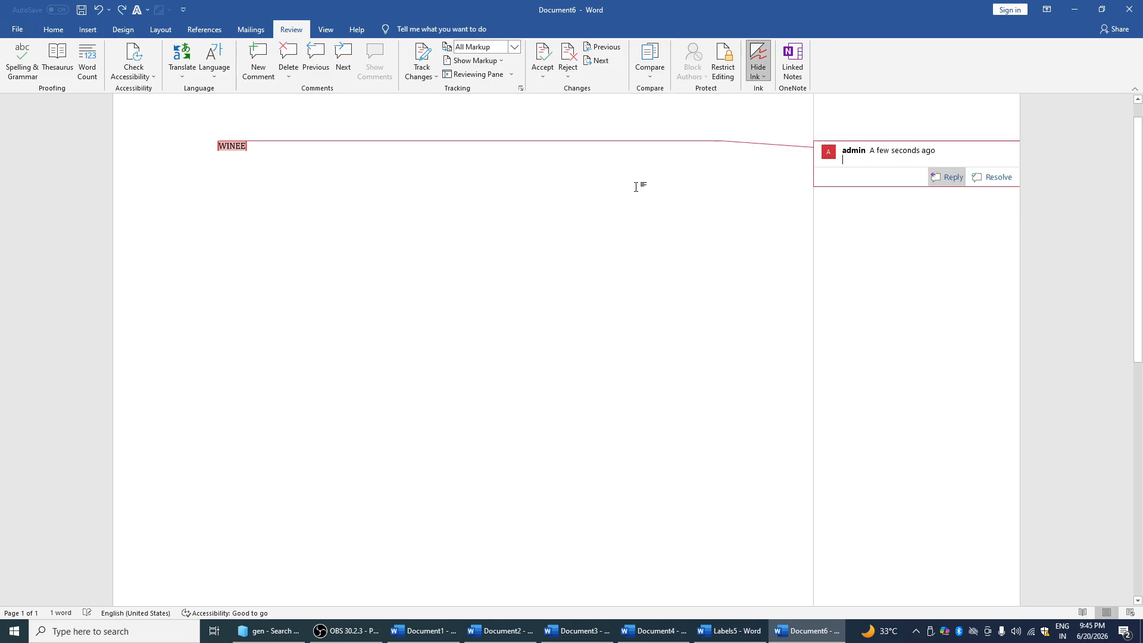
key(ctrl+z)
Append DFCDSX to WINEE so the line reads WINEEDFCDSX
click(322, 137)
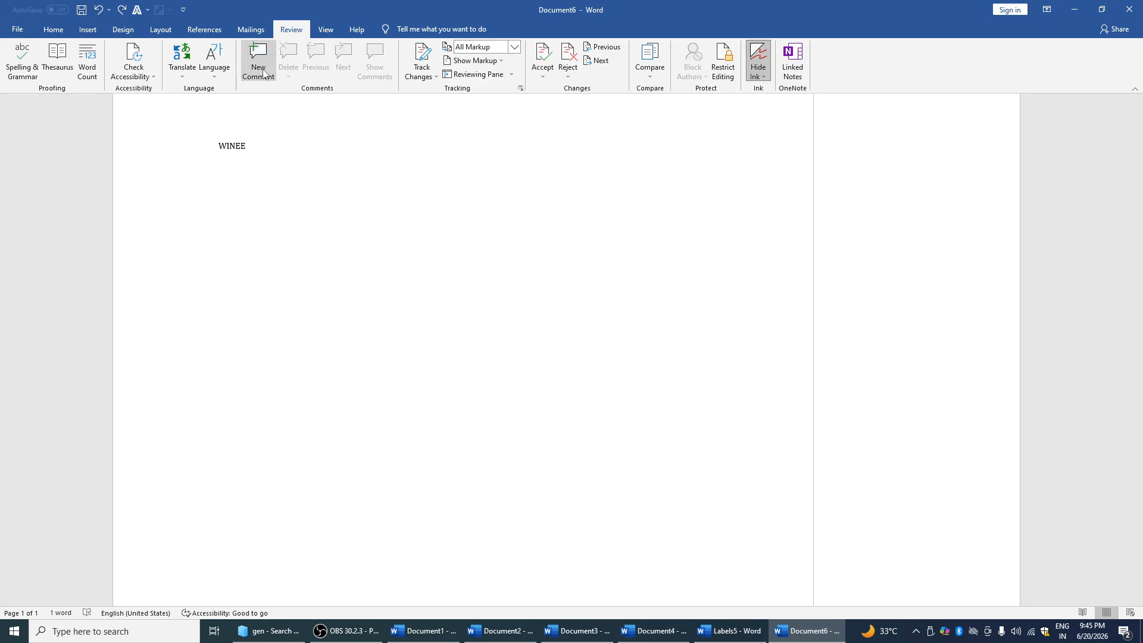
double_click(228, 146)
click(298, 160)
text(DFCDSX)
drag(306, 146, 235, 146)
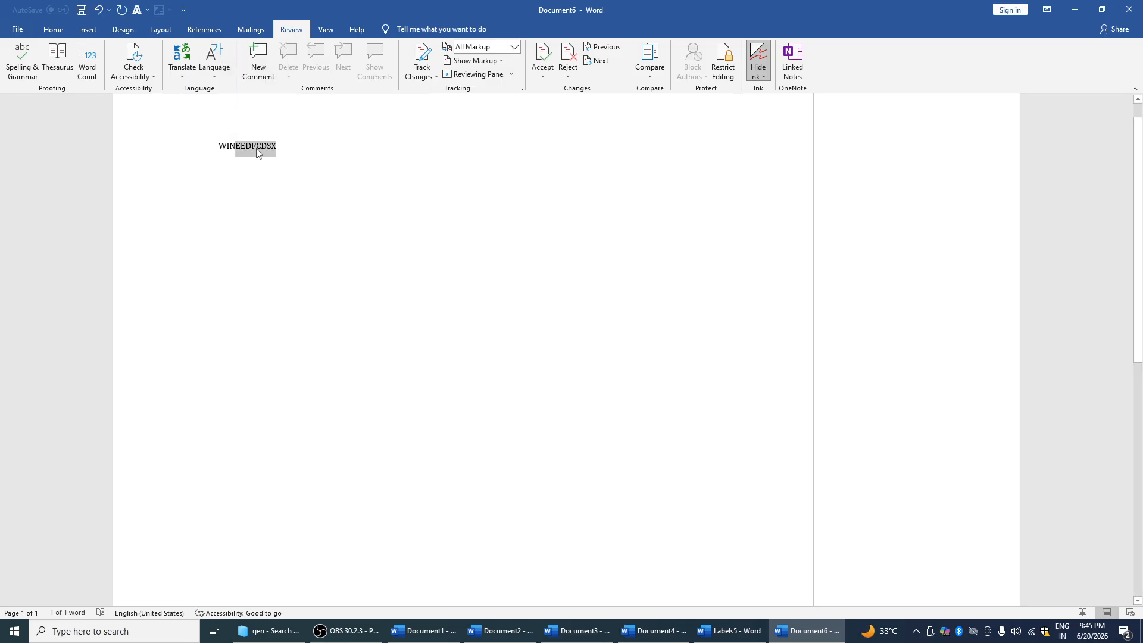
click(299, 152)
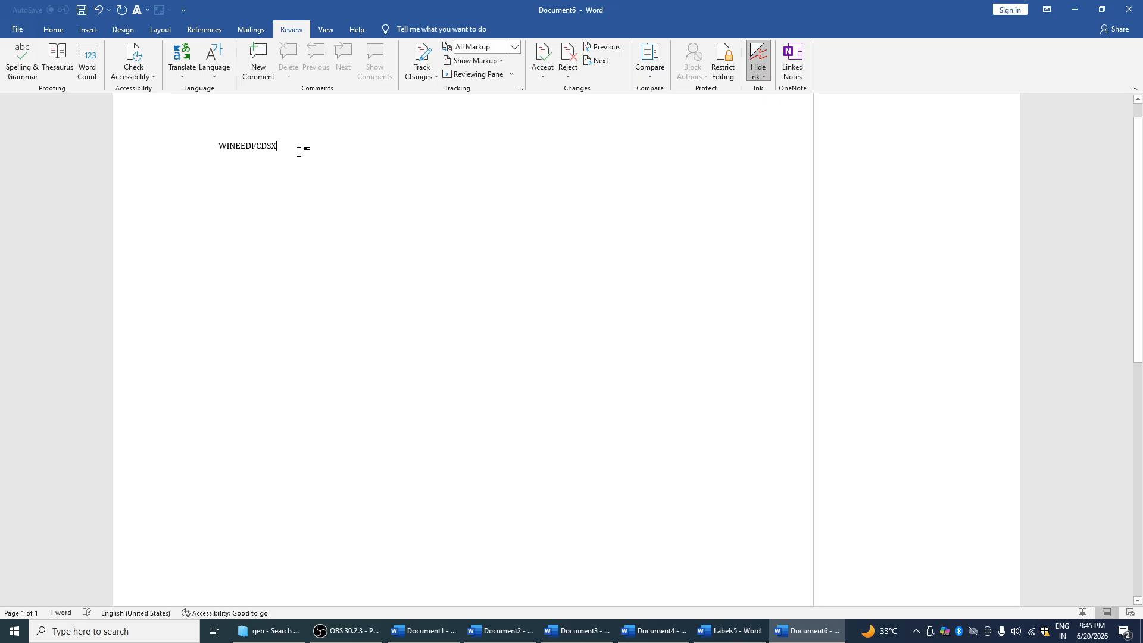
Turn on change tracking for everyone and keep the All Markup display
click(434, 77)
click(500, 108)
click(431, 77)
click(468, 91)
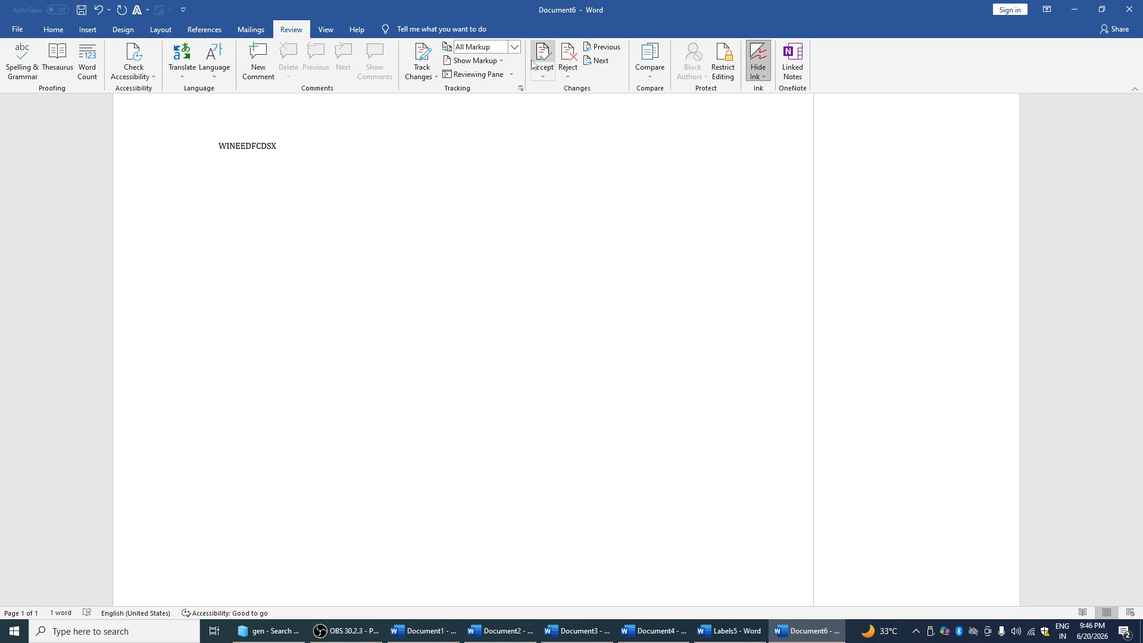
click(476, 60)
click(476, 60)
click(515, 46)
click(499, 72)
click(499, 62)
mouse_move(497, 116)
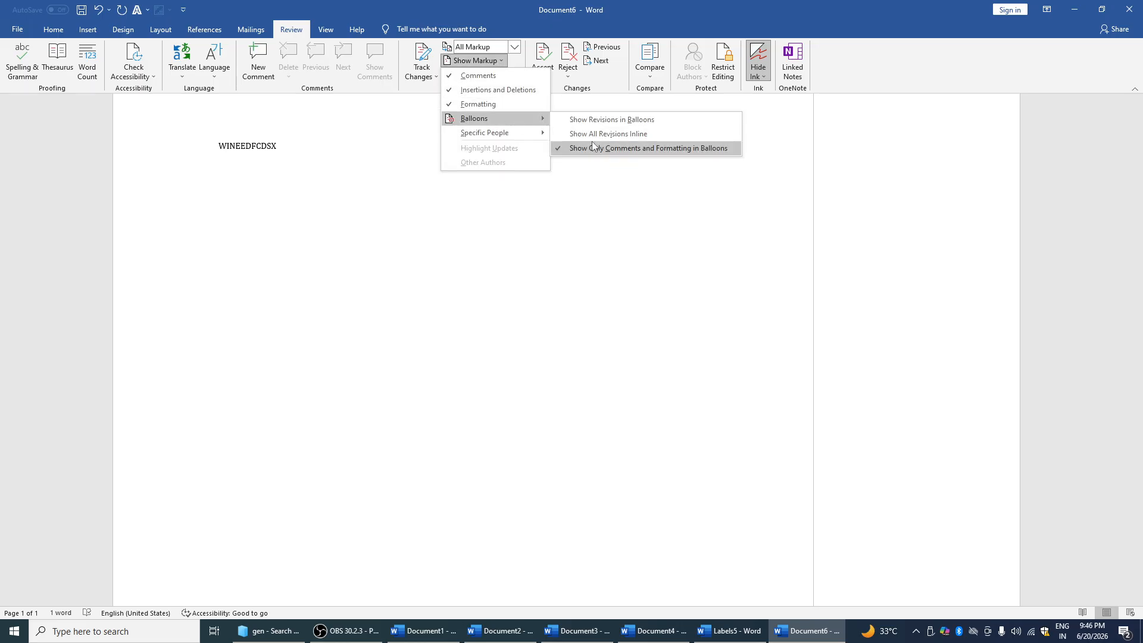
click(588, 169)
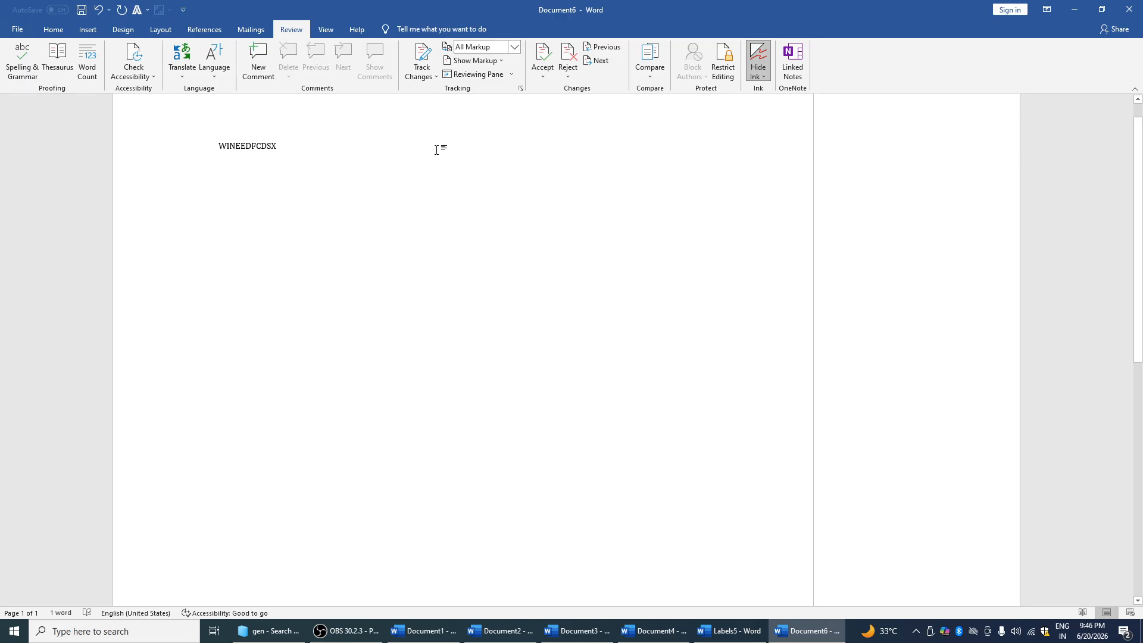
Replace the WINEEDFCDSX line with AJDFJSDJF and track just your own changes
click(182, 161)
key(BackSpace)
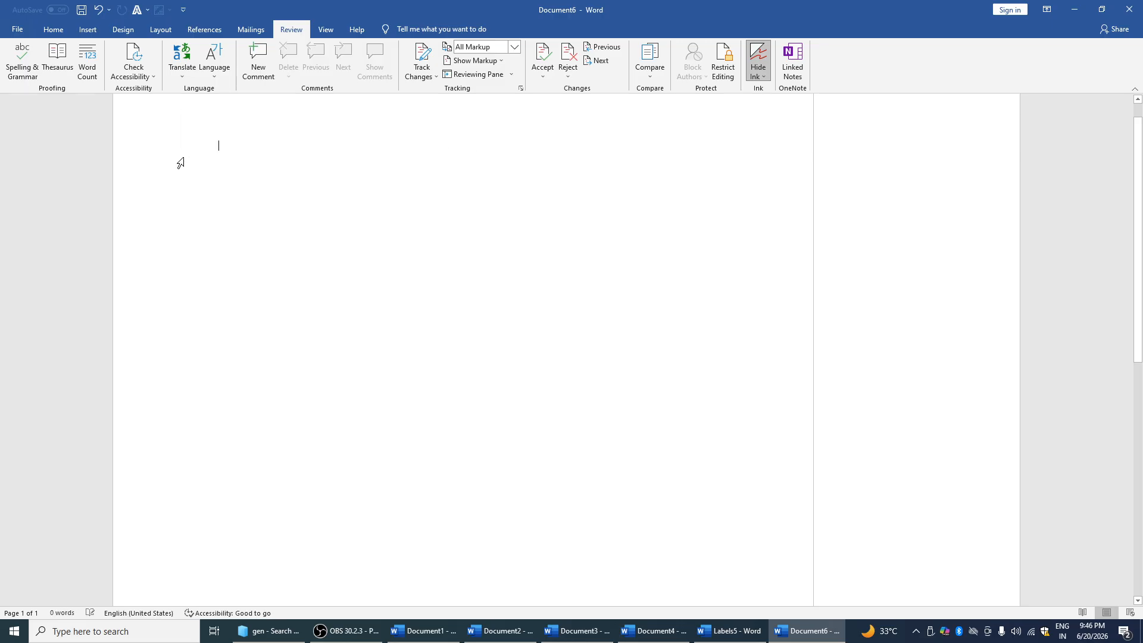
text(AJDFJSDJF)
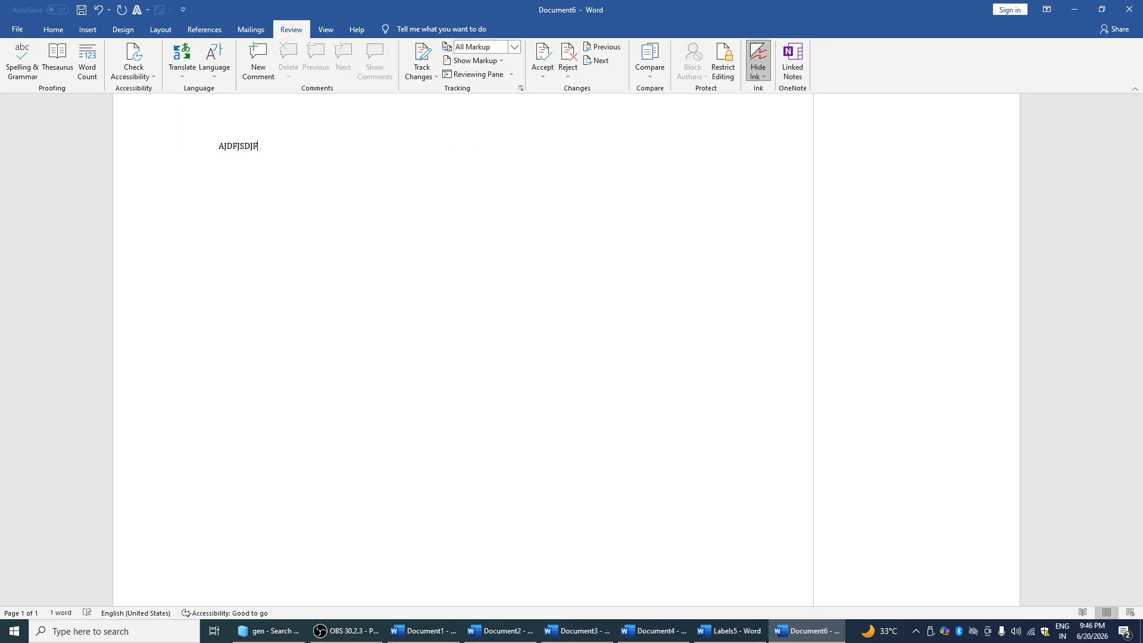
click(425, 77)
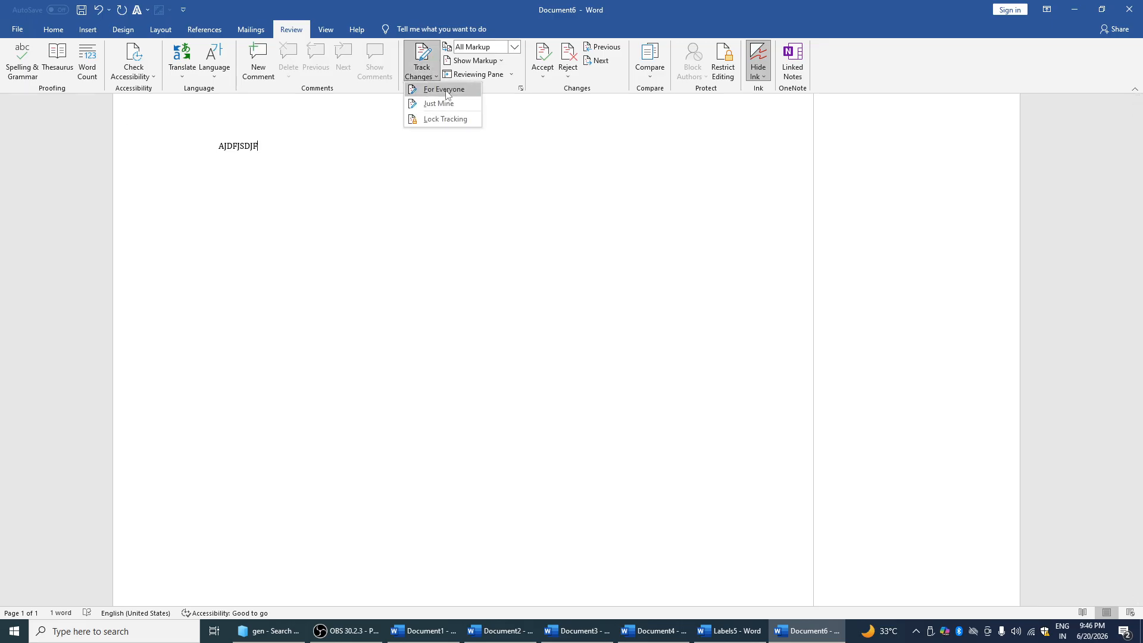
click(444, 103)
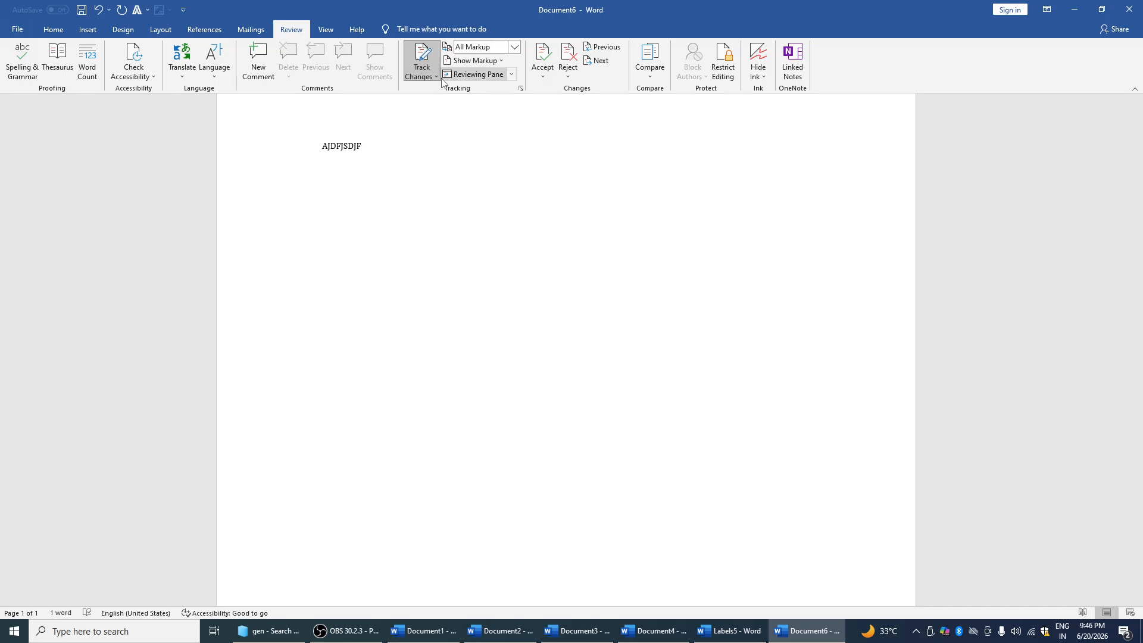
Browse the Markup, Compare and Show Markup menus, then open the Reviewing Pane
click(514, 46)
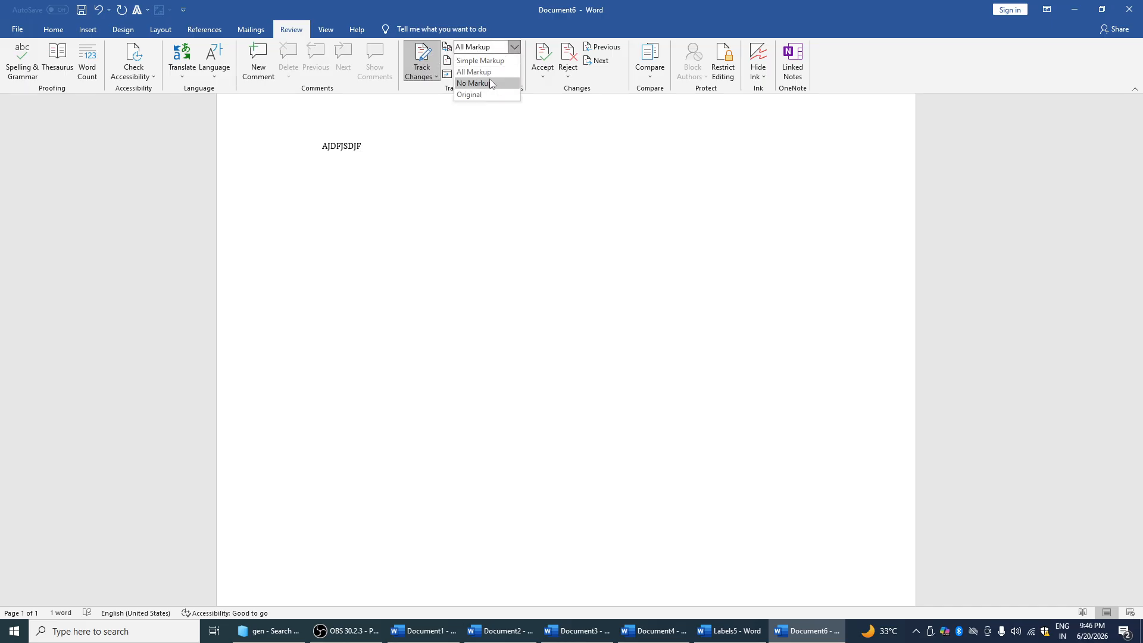
click(537, 117)
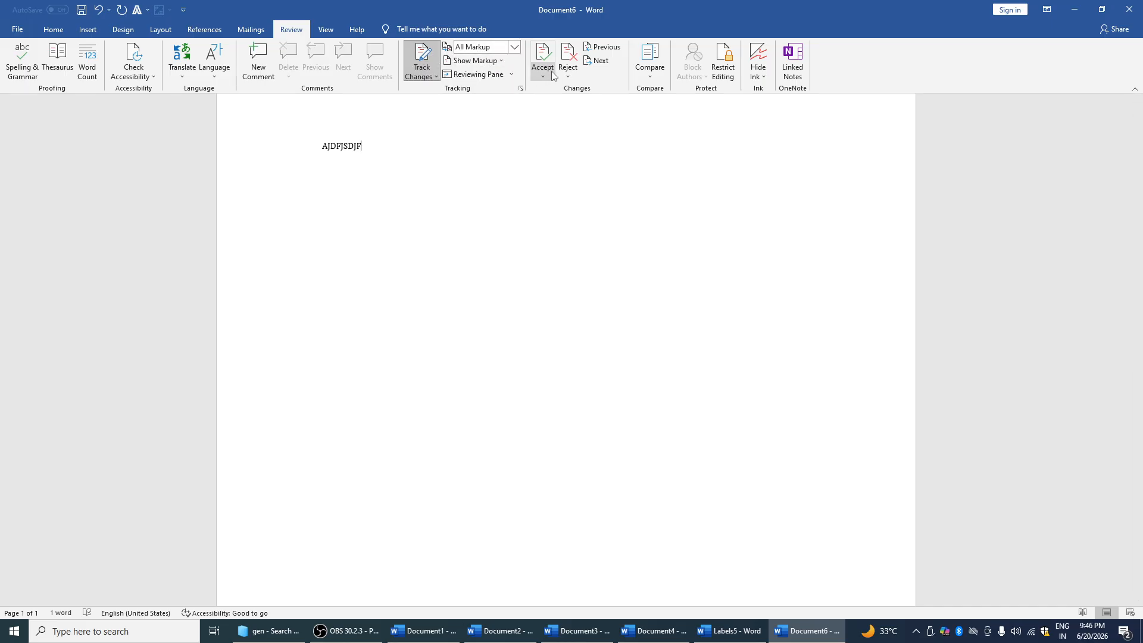
click(642, 74)
click(546, 113)
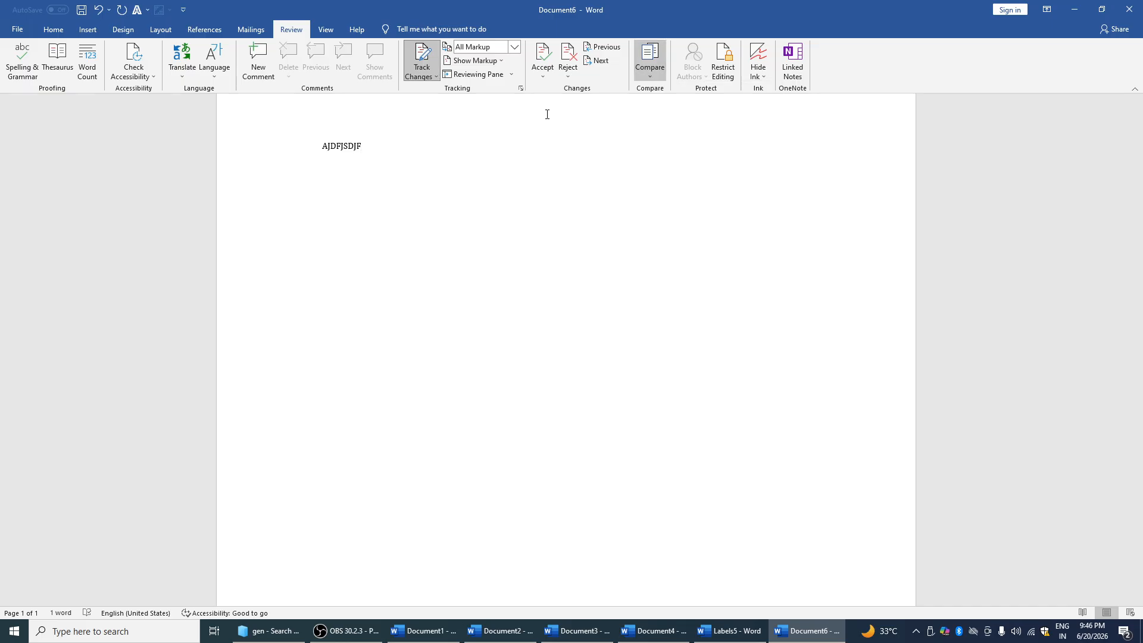
click(502, 61)
mouse_move(503, 118)
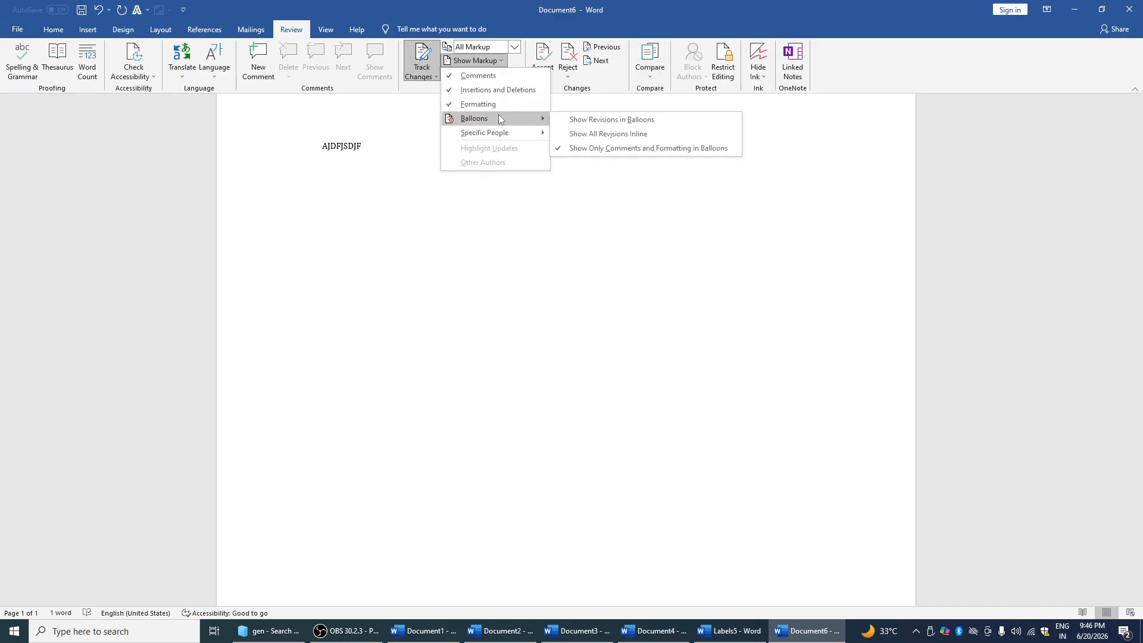
click(581, 133)
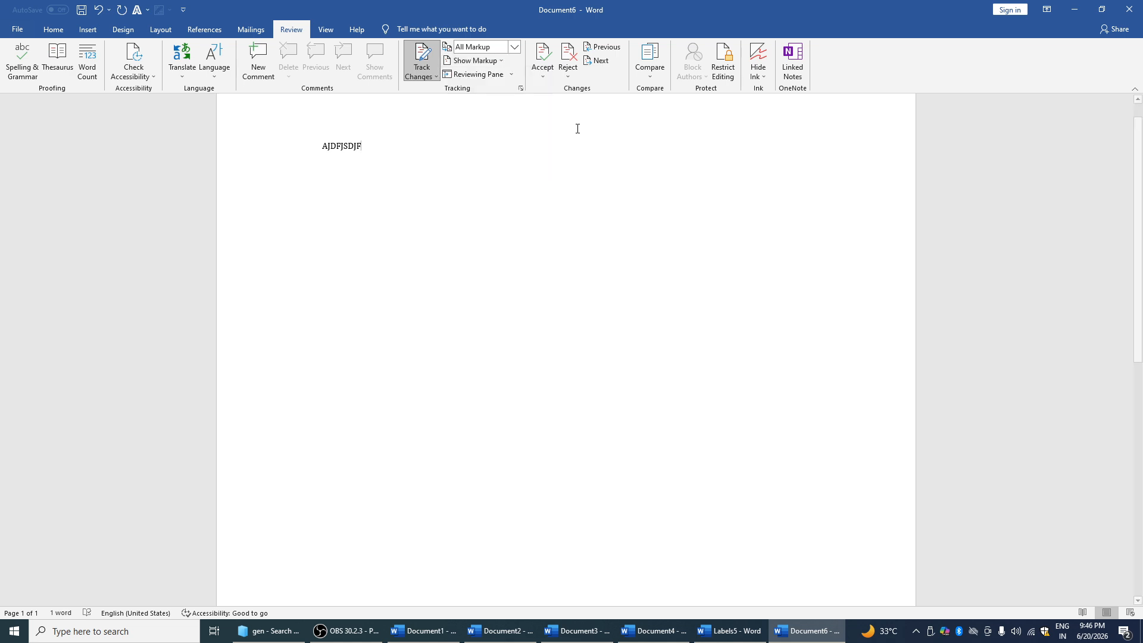
click(506, 75)
Keep the Reviewing Pane vertical and choose tracking for just your own changes, dismissing the warning
click(511, 75)
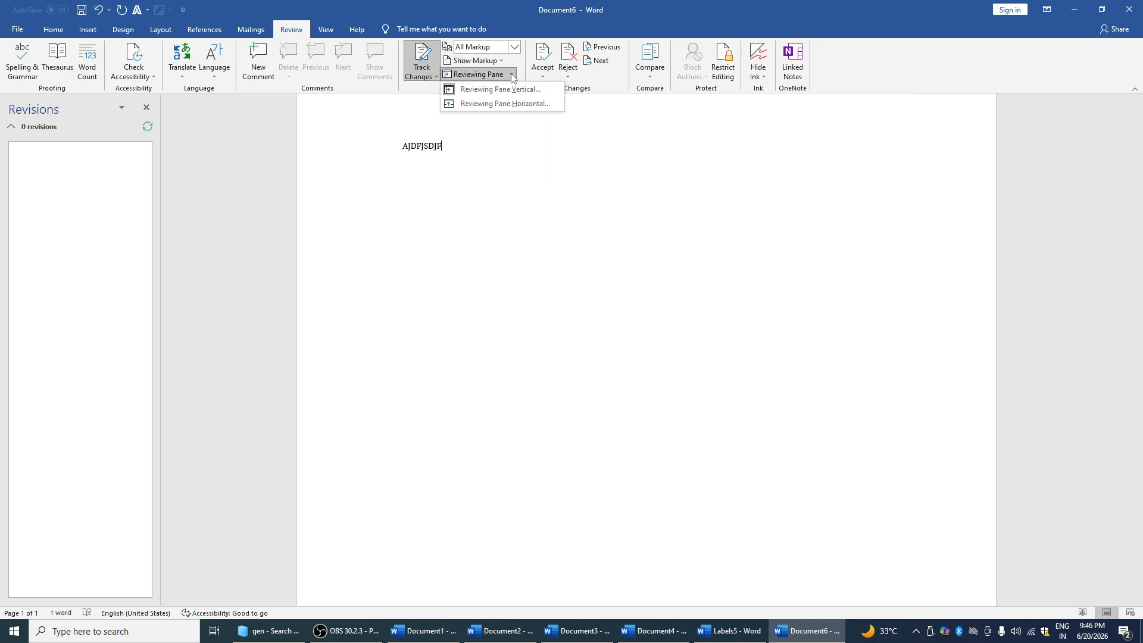
click(512, 90)
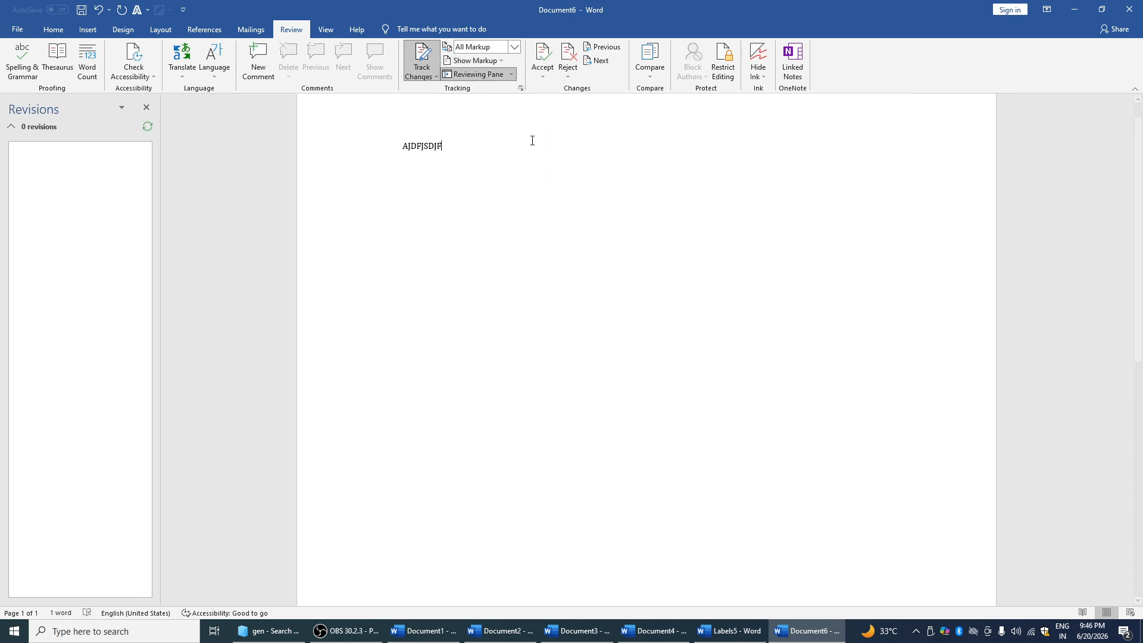
click(437, 76)
click(445, 108)
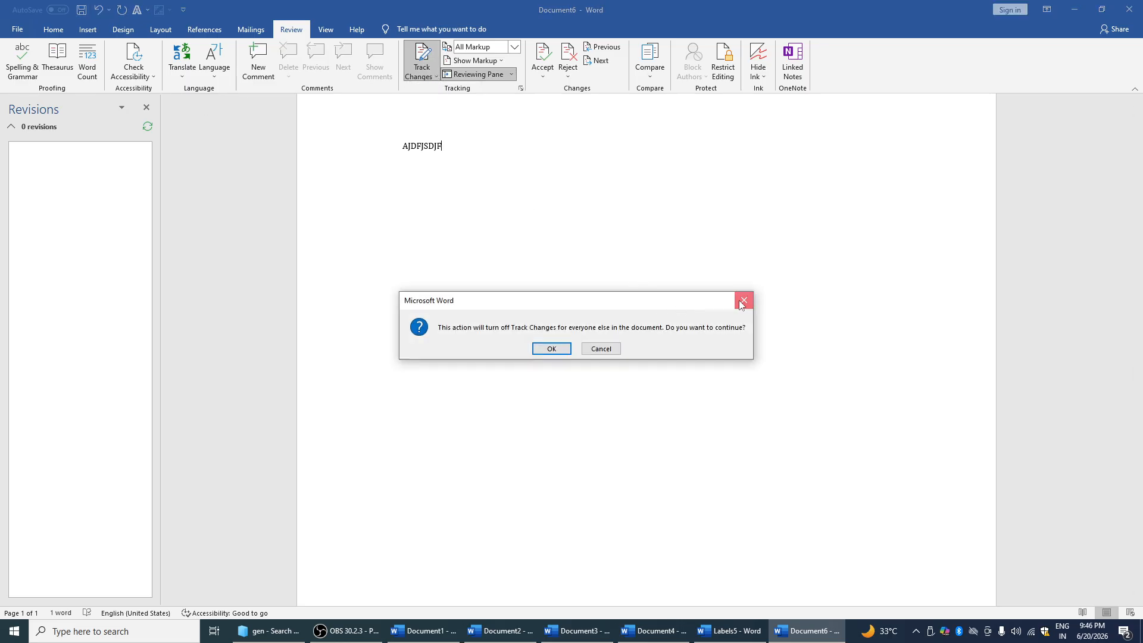
click(743, 301)
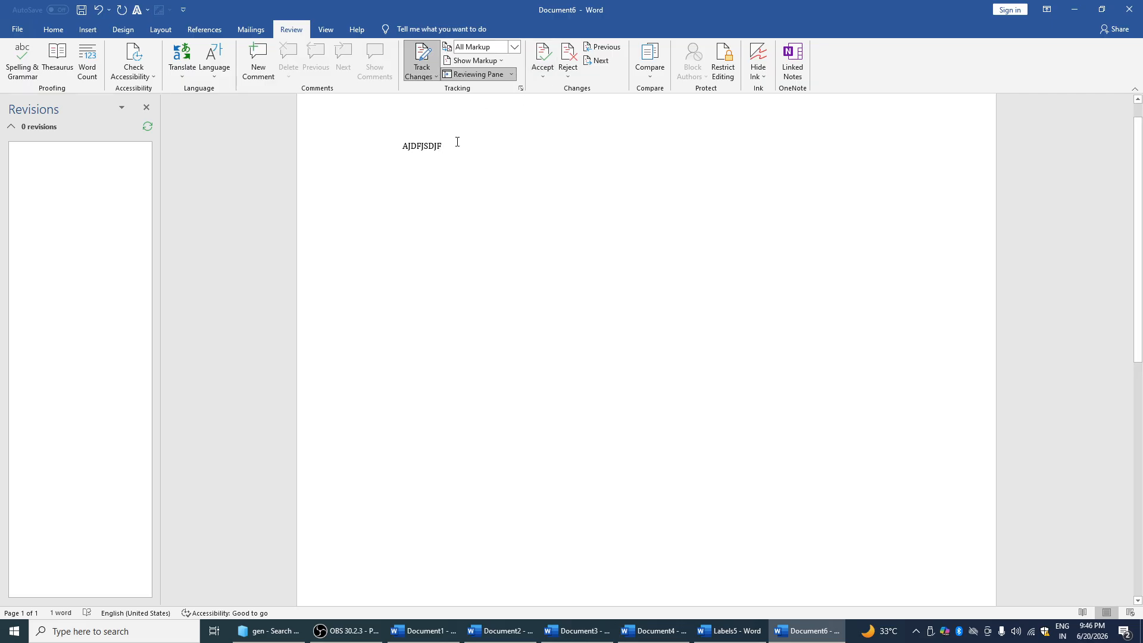
Delete the AJDFJSDJF line as a tracked deletion, then check the Track Changes and Accept menus
click(388, 147)
key(Delete)
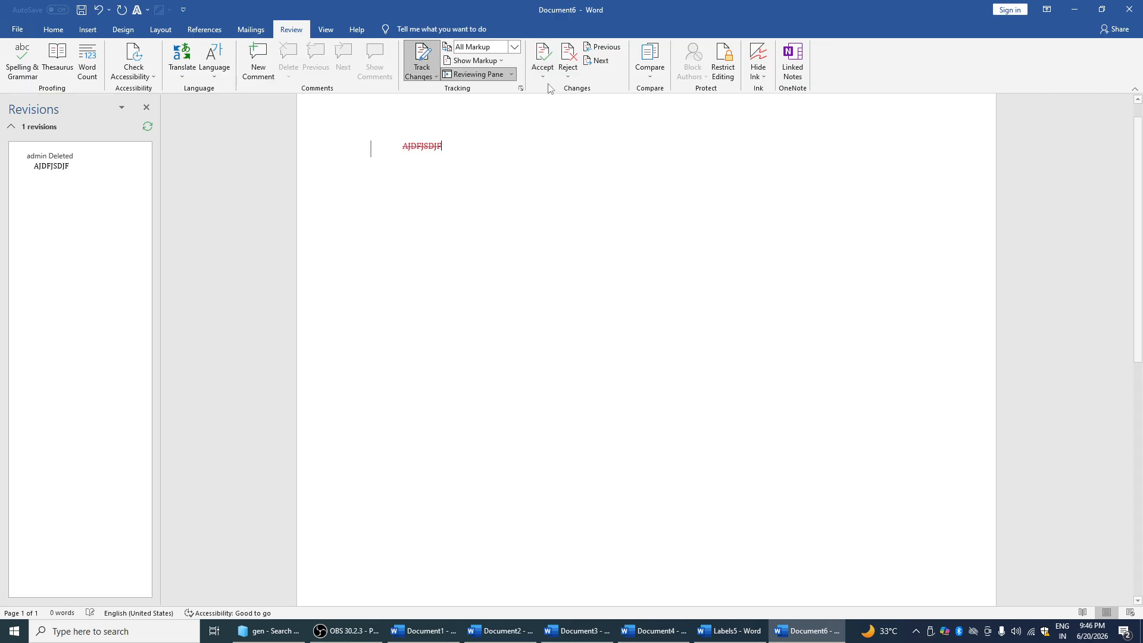
click(375, 147)
click(535, 135)
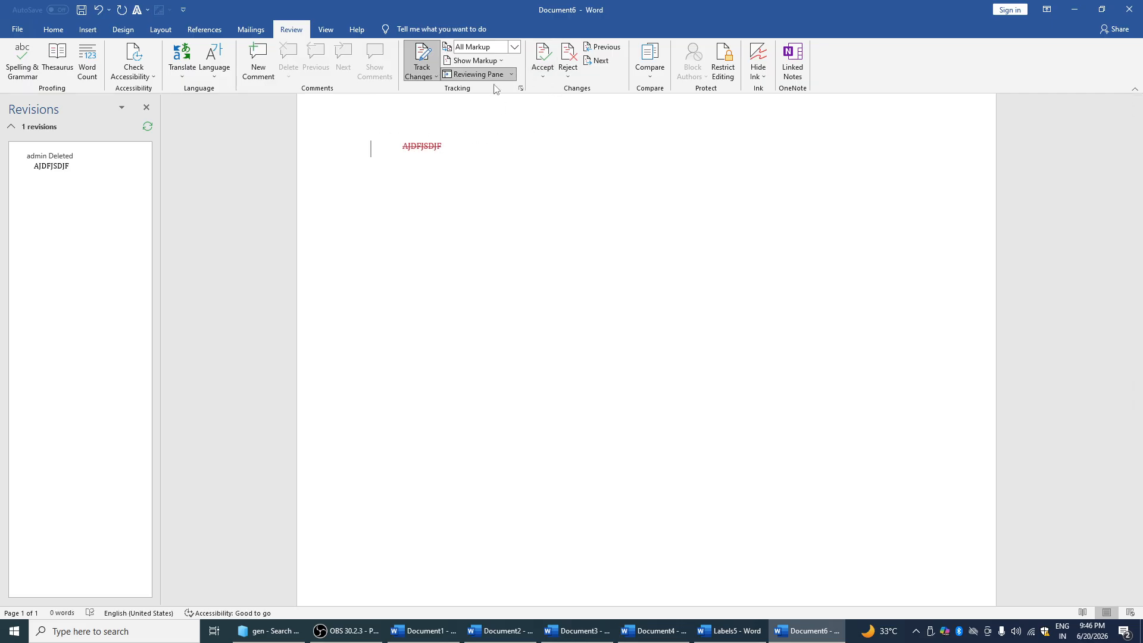
click(435, 76)
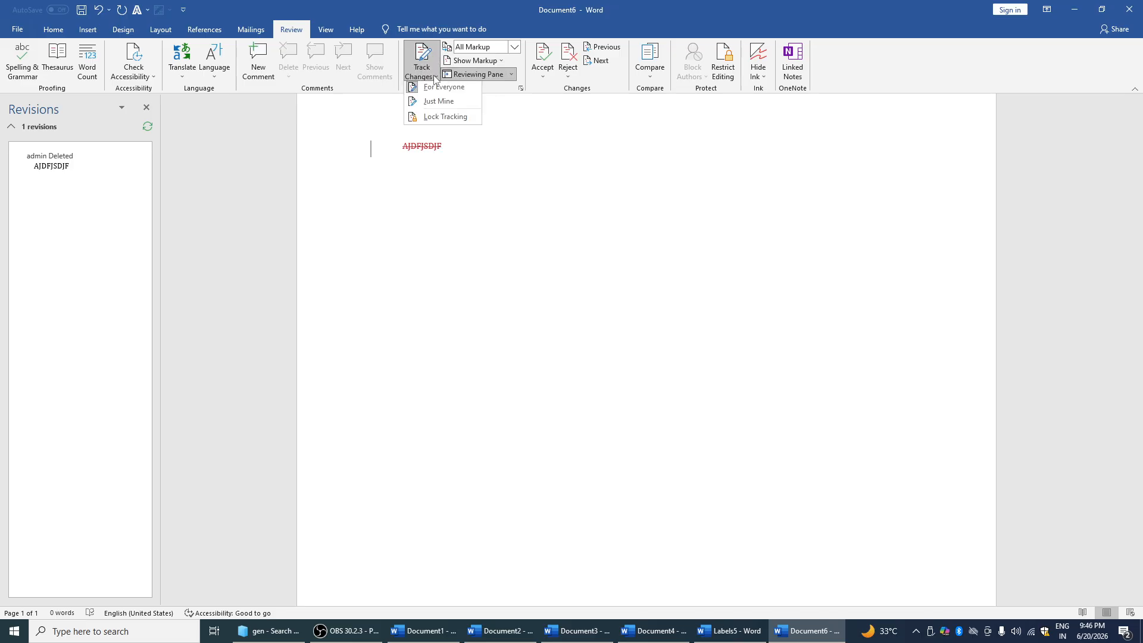
click(501, 128)
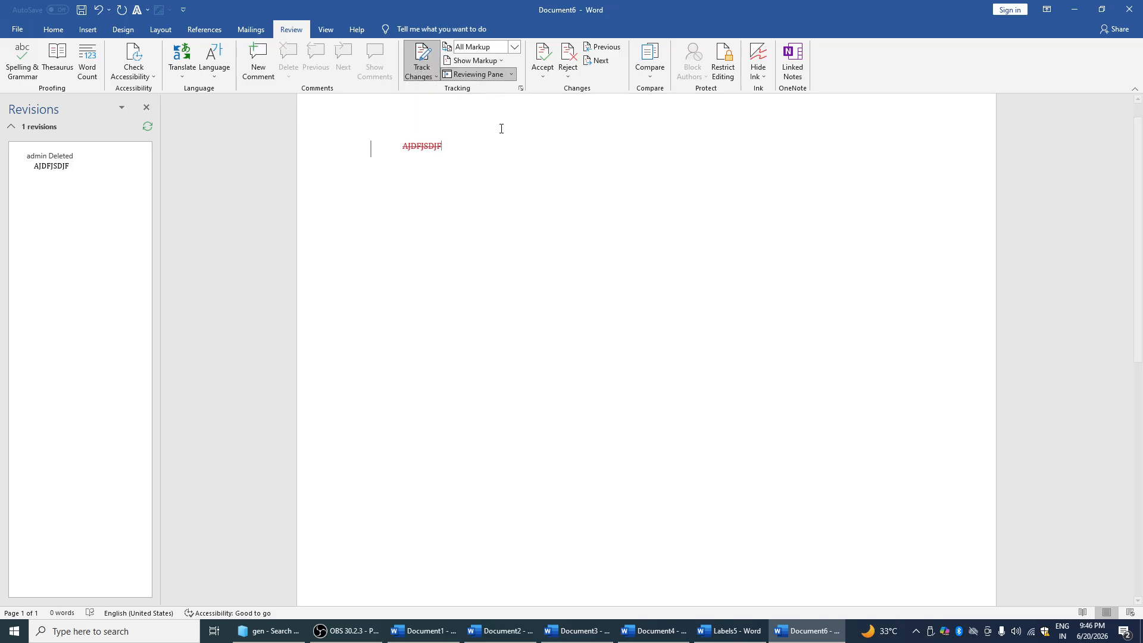
click(542, 72)
click(459, 143)
Try combining with recent files 1.docm and 14.docm, dismissing missing-file errors, then cancel
click(647, 69)
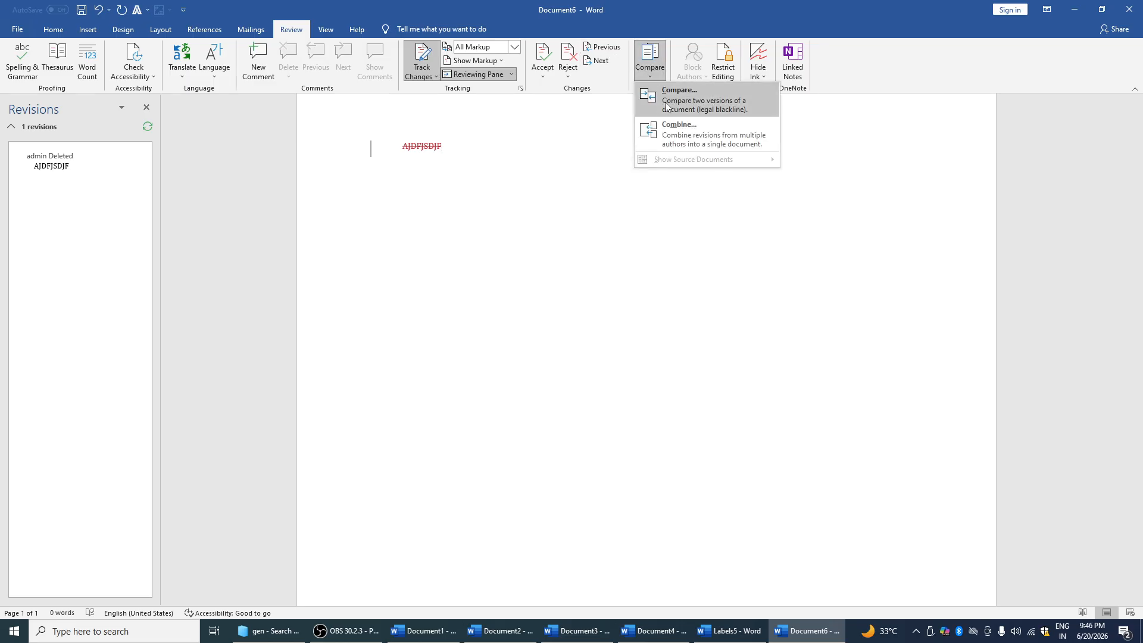
click(679, 130)
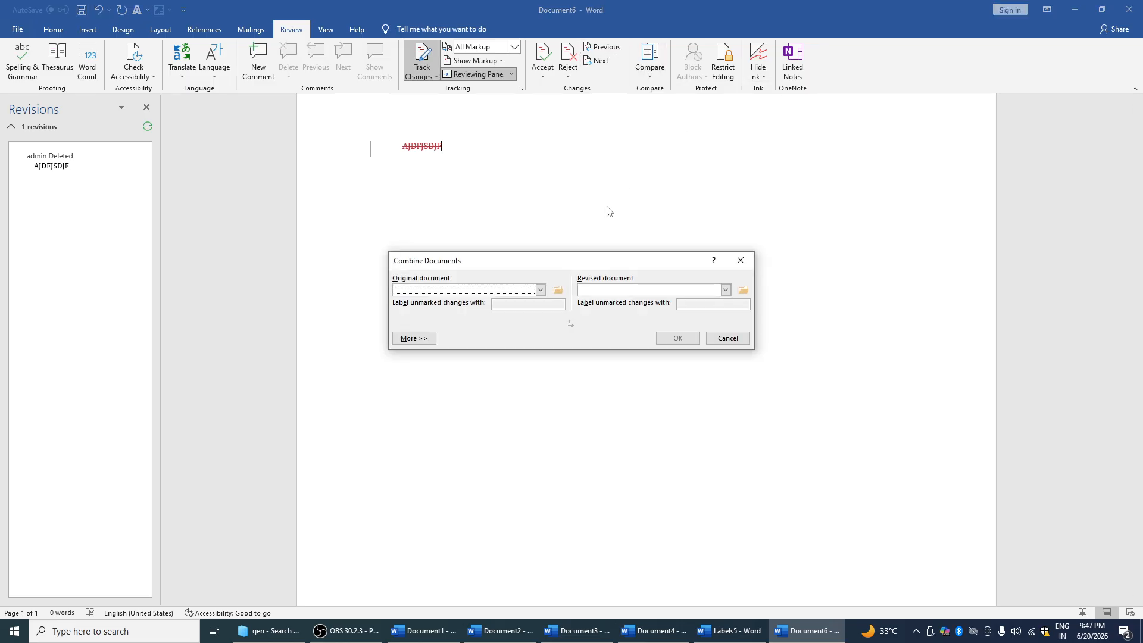
click(540, 290)
click(494, 318)
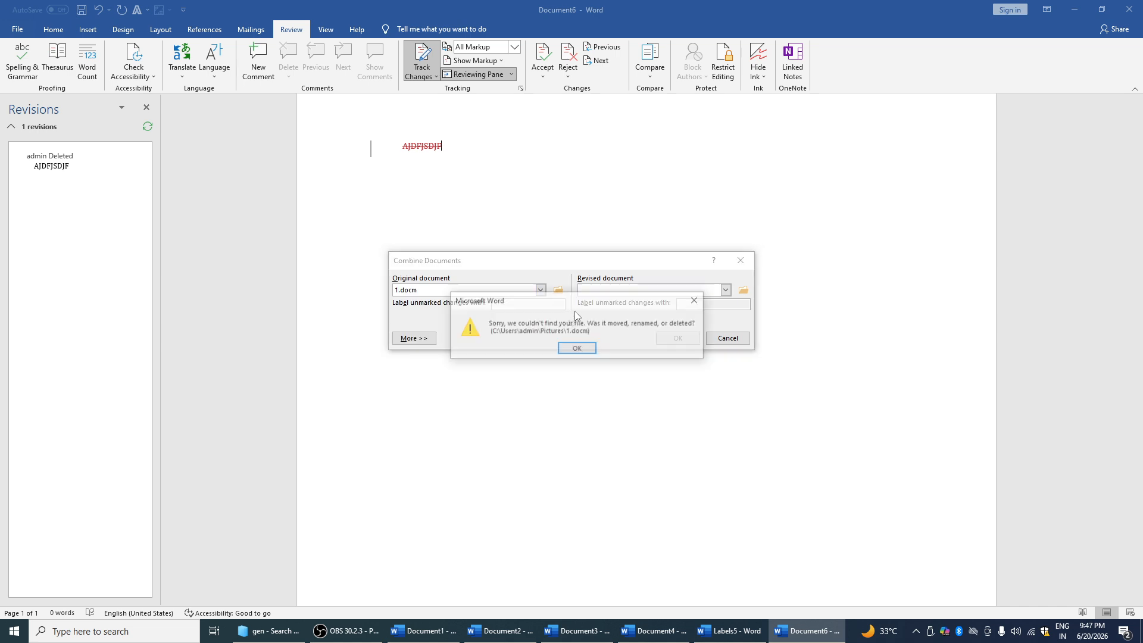
click(696, 300)
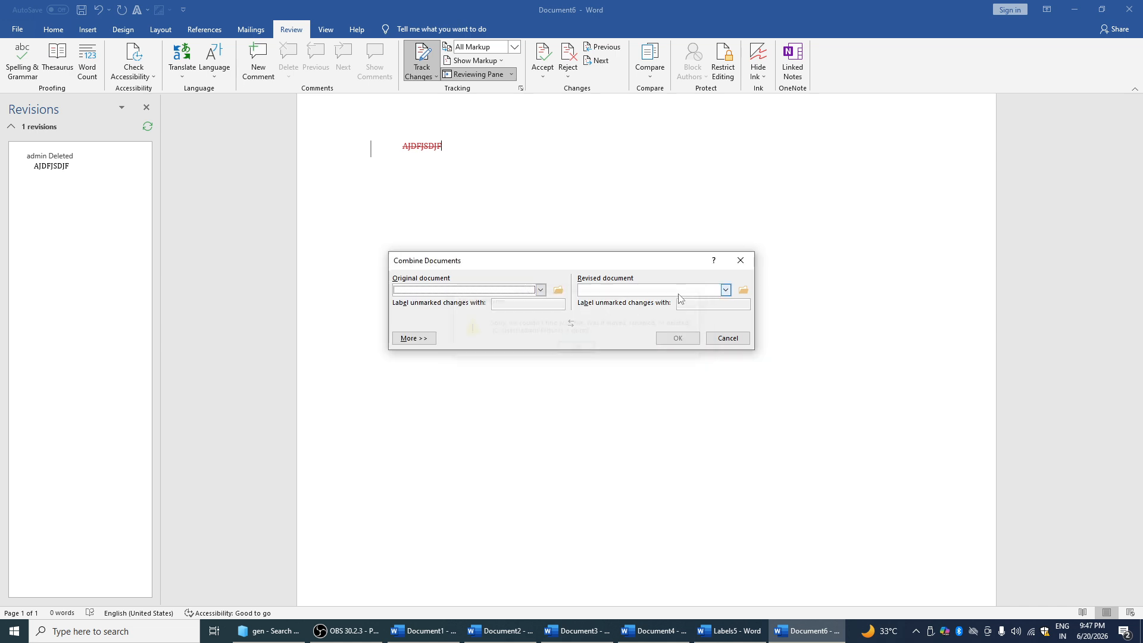
click(538, 291)
click(488, 345)
click(516, 291)
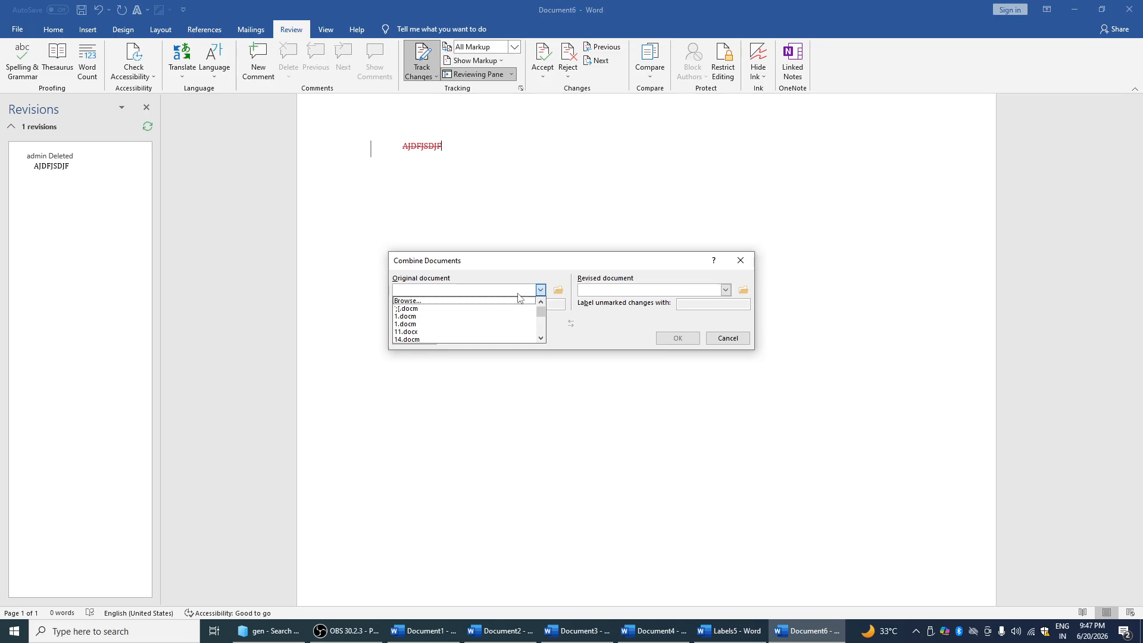
click(481, 344)
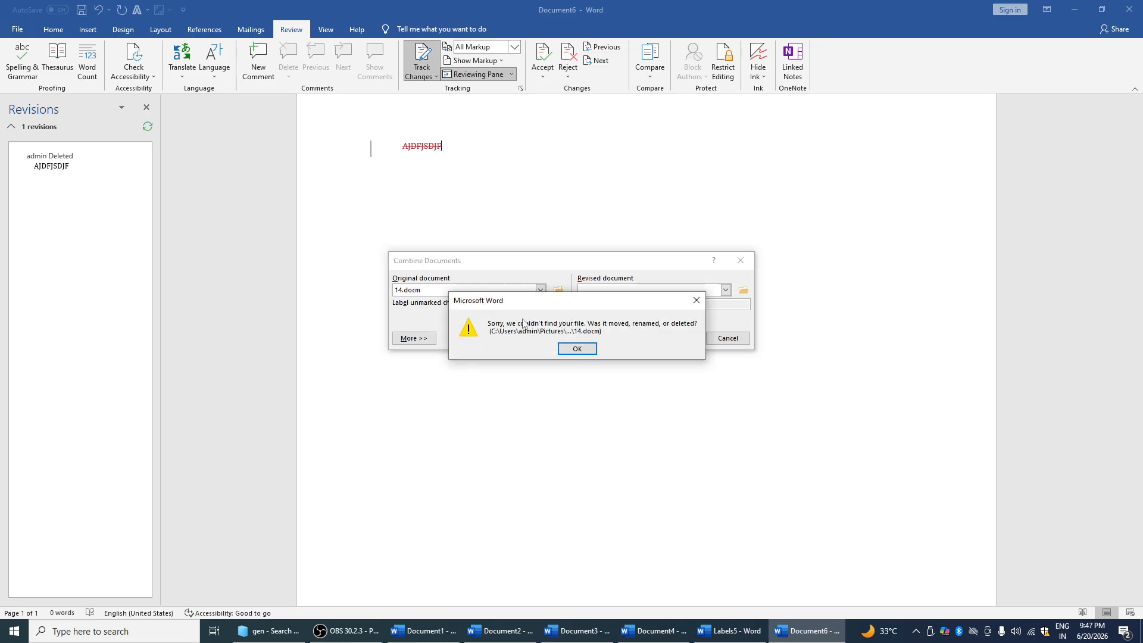
click(569, 351)
click(725, 290)
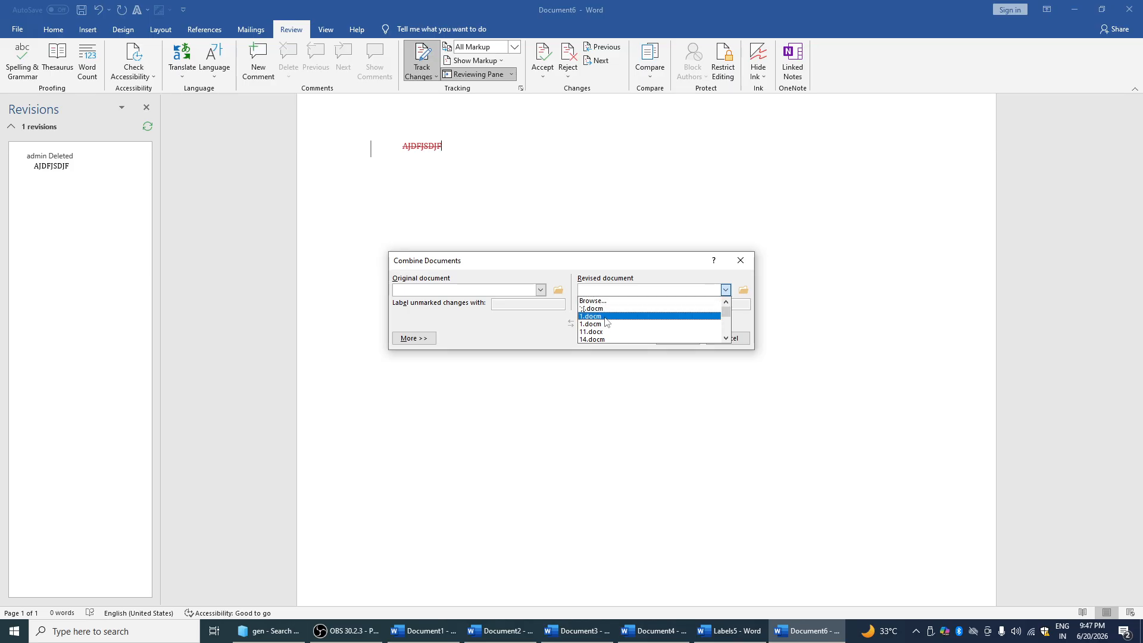
click(631, 315)
click(694, 302)
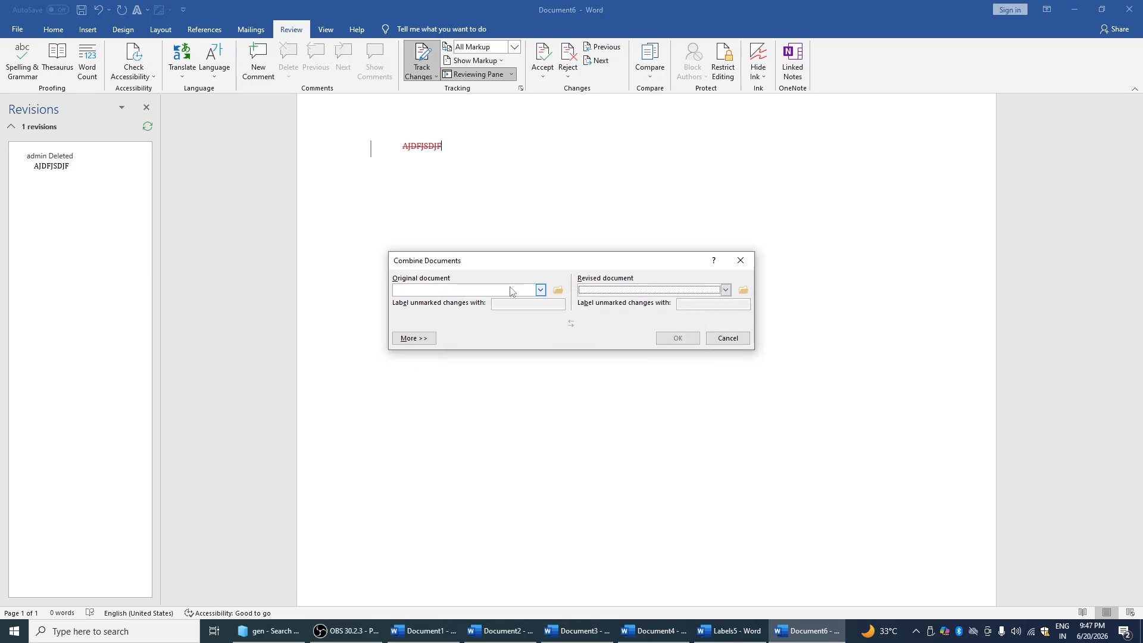
click(742, 262)
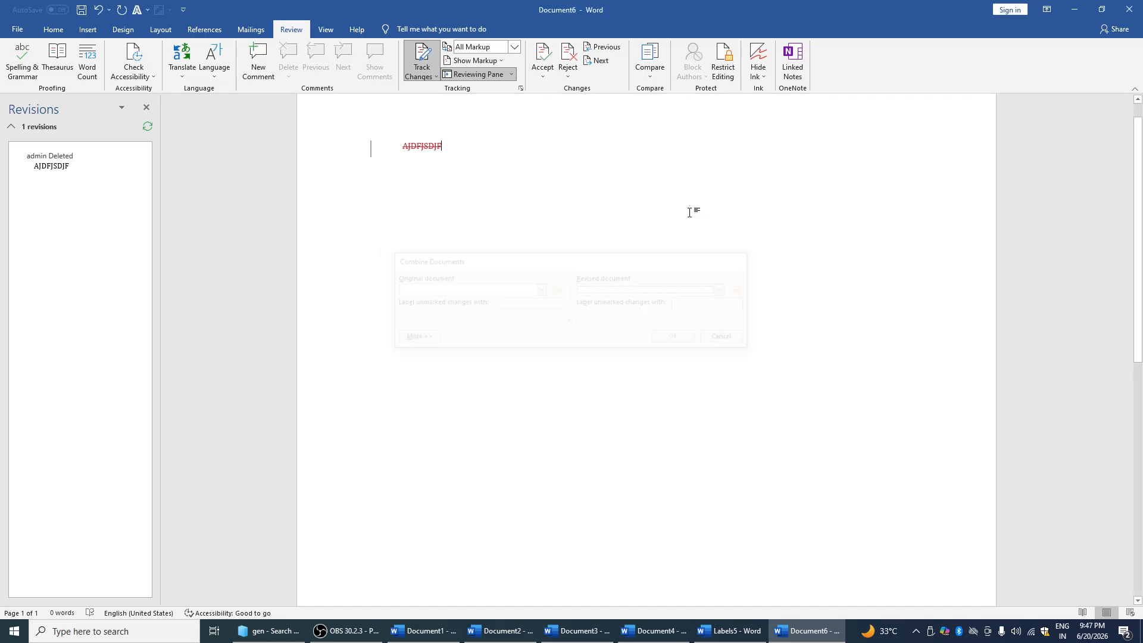
Try comparing against a recent file, cancel after the missing-file error, and hide all ink
click(659, 75)
click(656, 95)
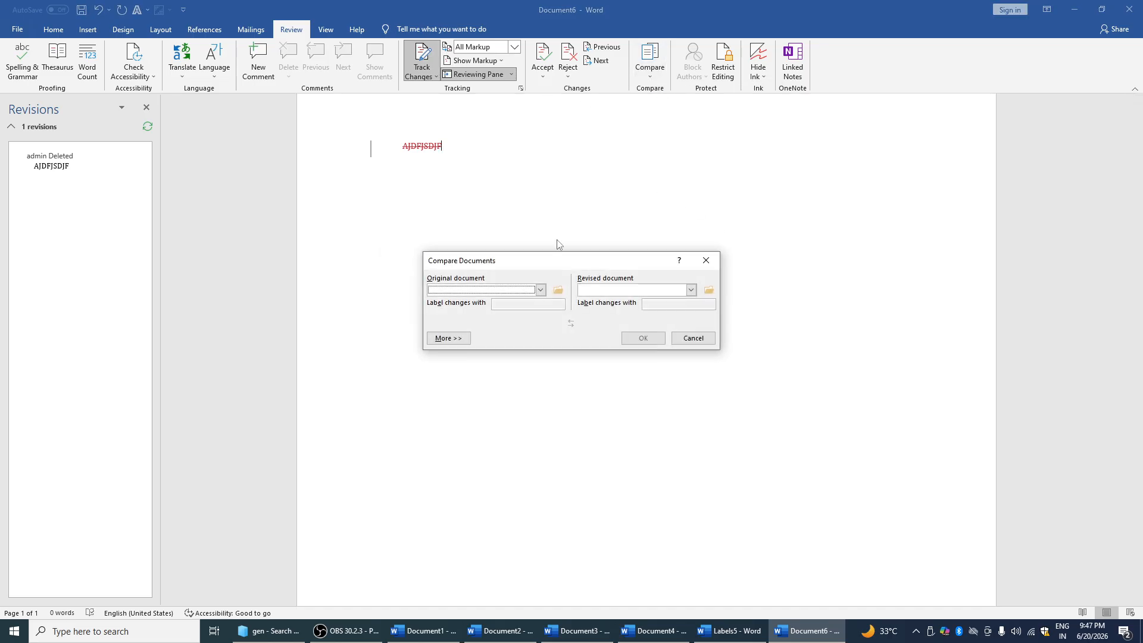
click(532, 291)
click(512, 299)
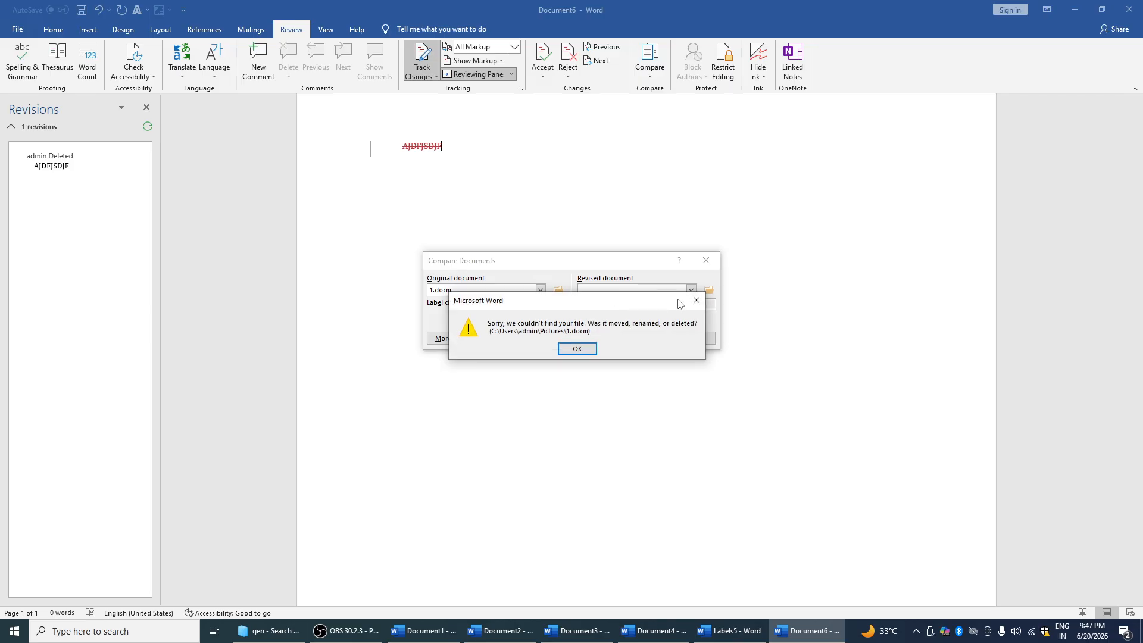
key(Return)
click(706, 260)
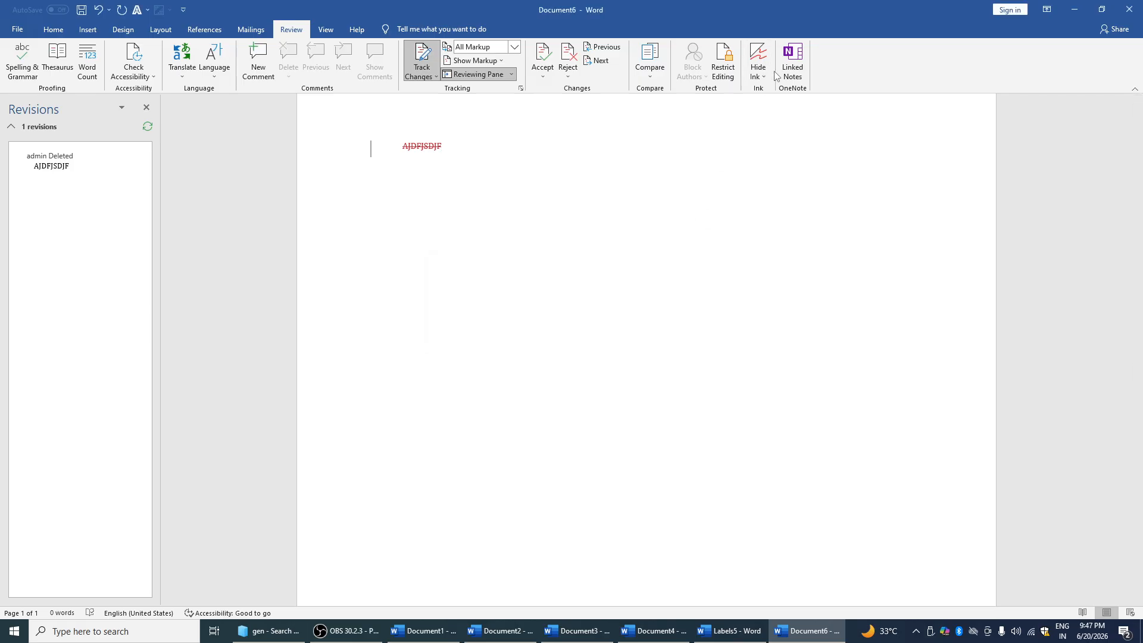
click(766, 79)
click(772, 90)
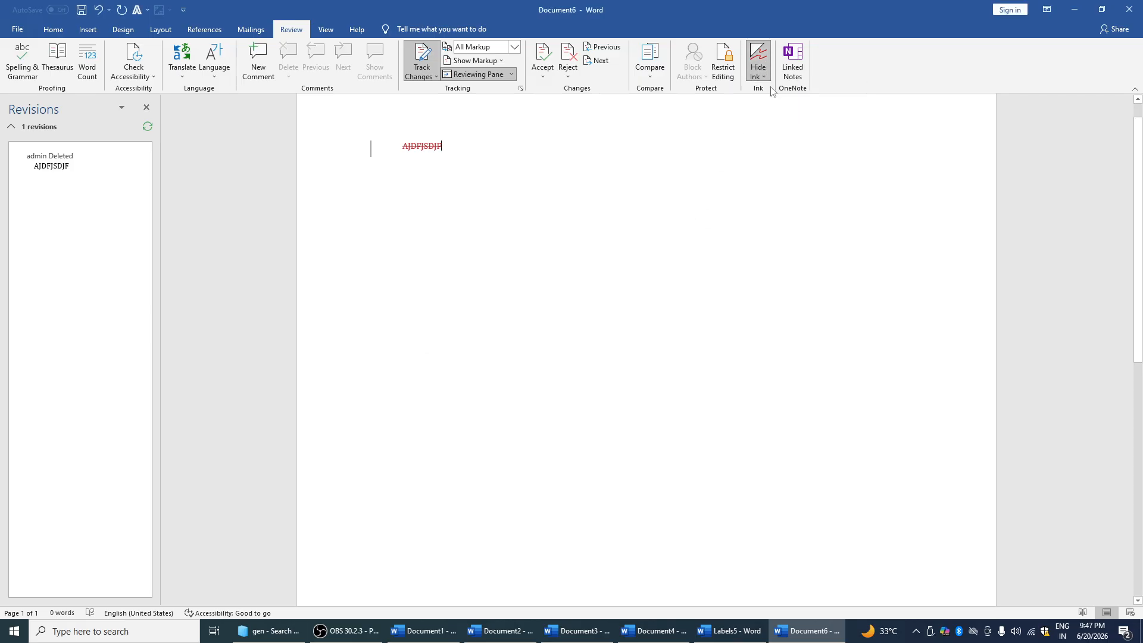
Try the Read Mode, Web Layout and Outline views of the document
click(315, 29)
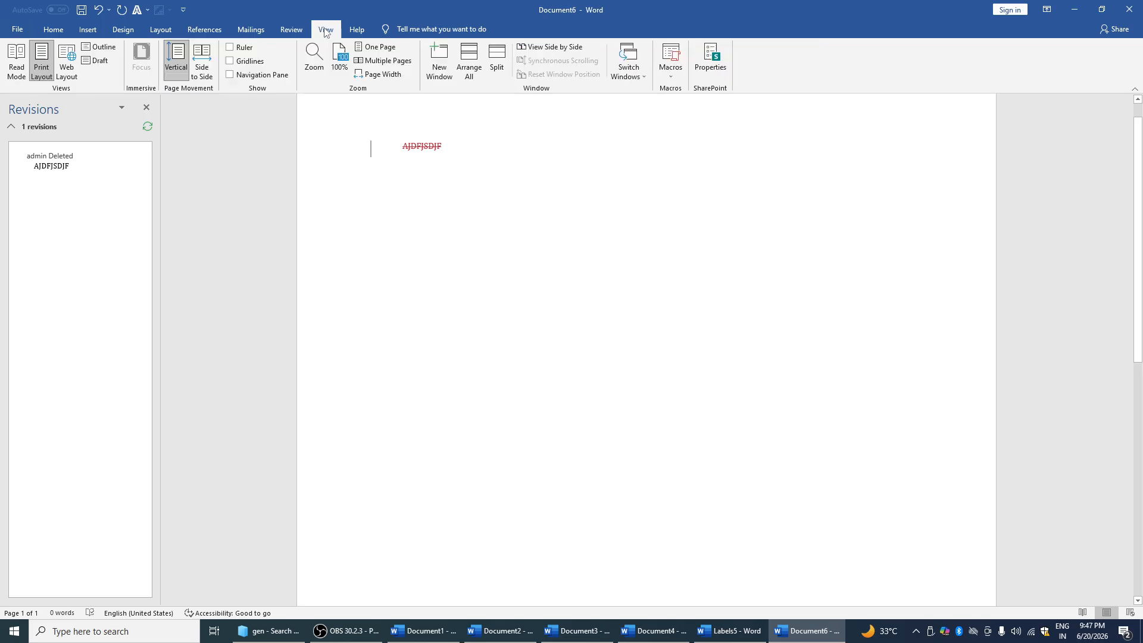
click(20, 60)
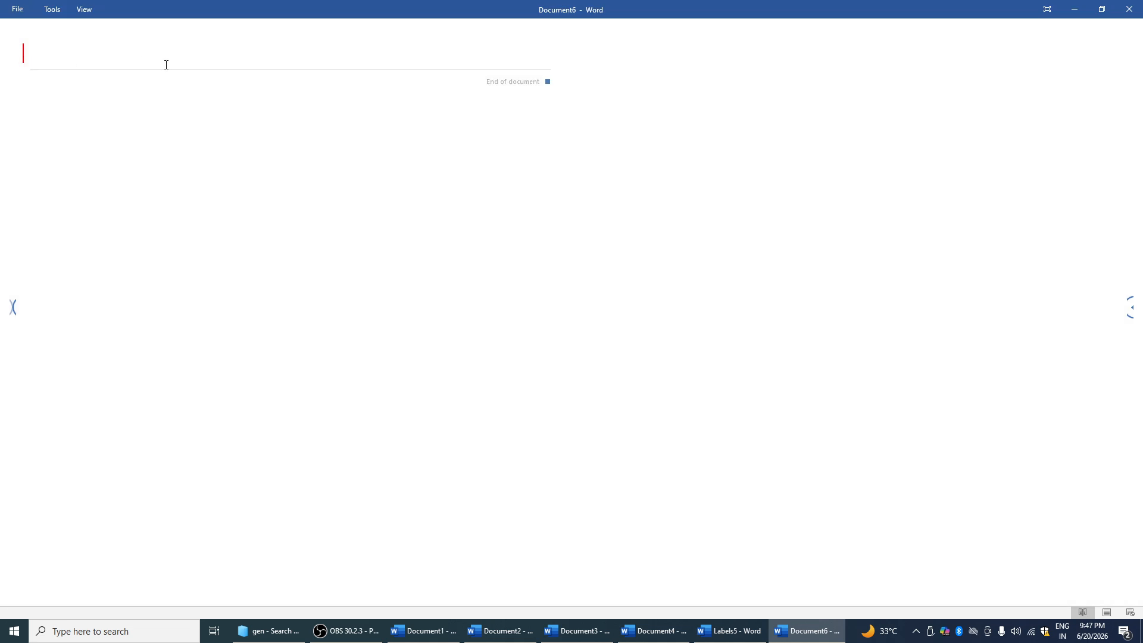
key(Escape)
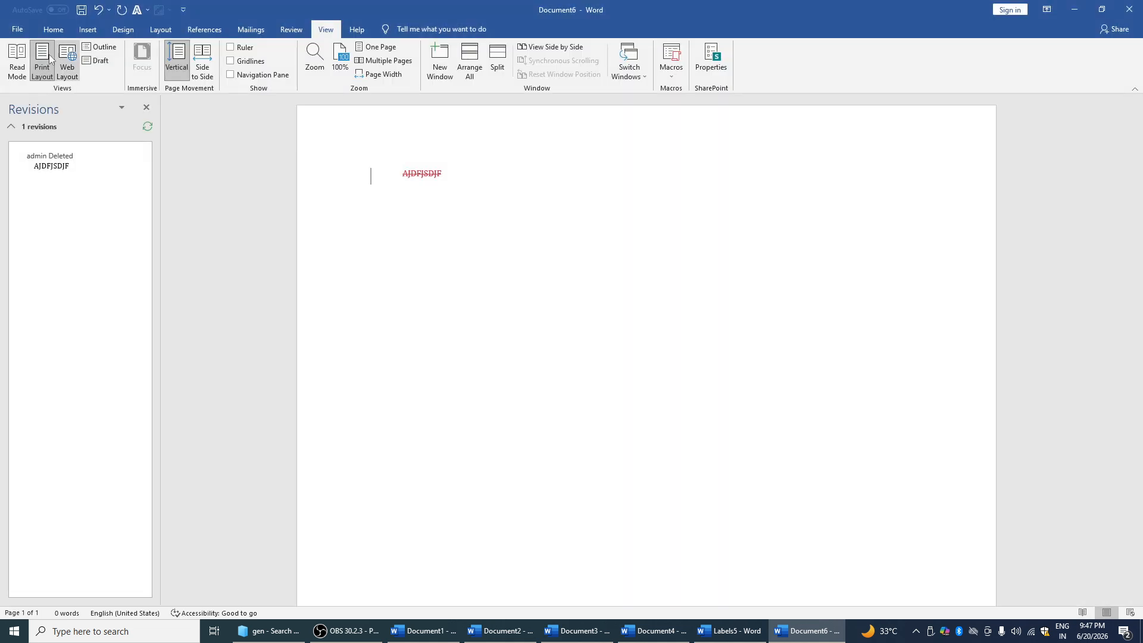
click(70, 63)
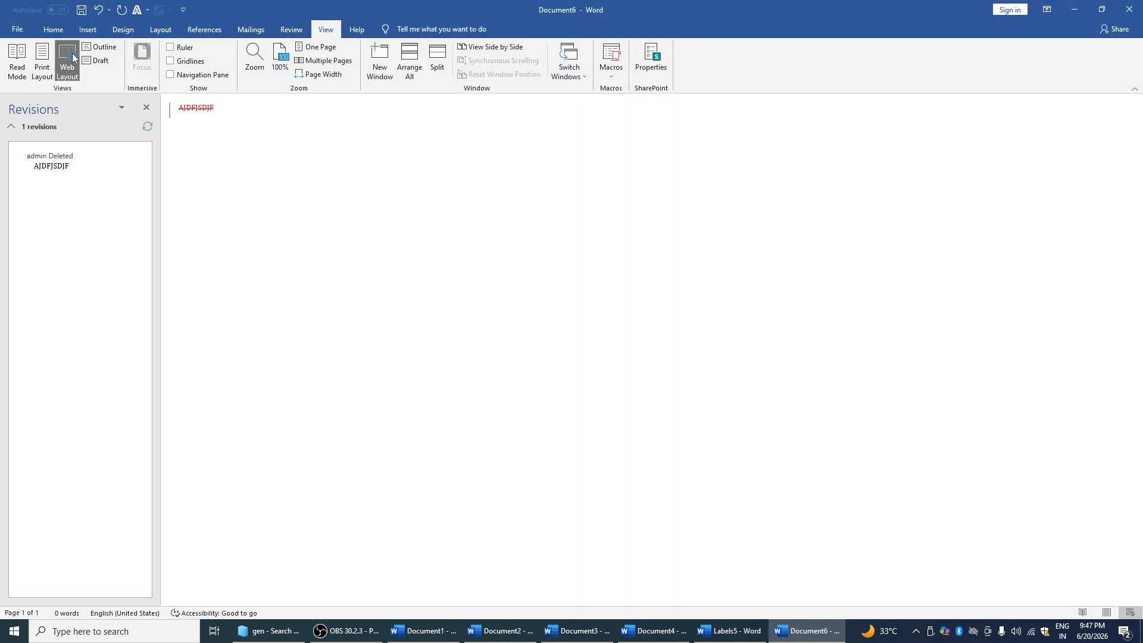
click(107, 47)
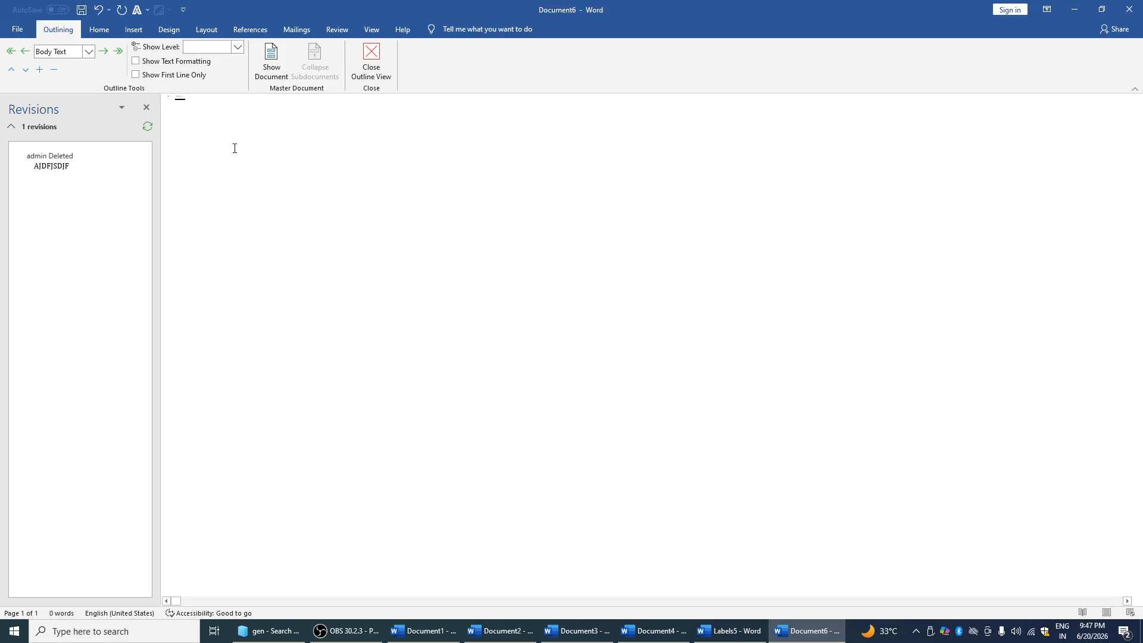
Show the ruler and Navigation Pane with gridlines off, and close the Revisions list
click(371, 30)
click(183, 62)
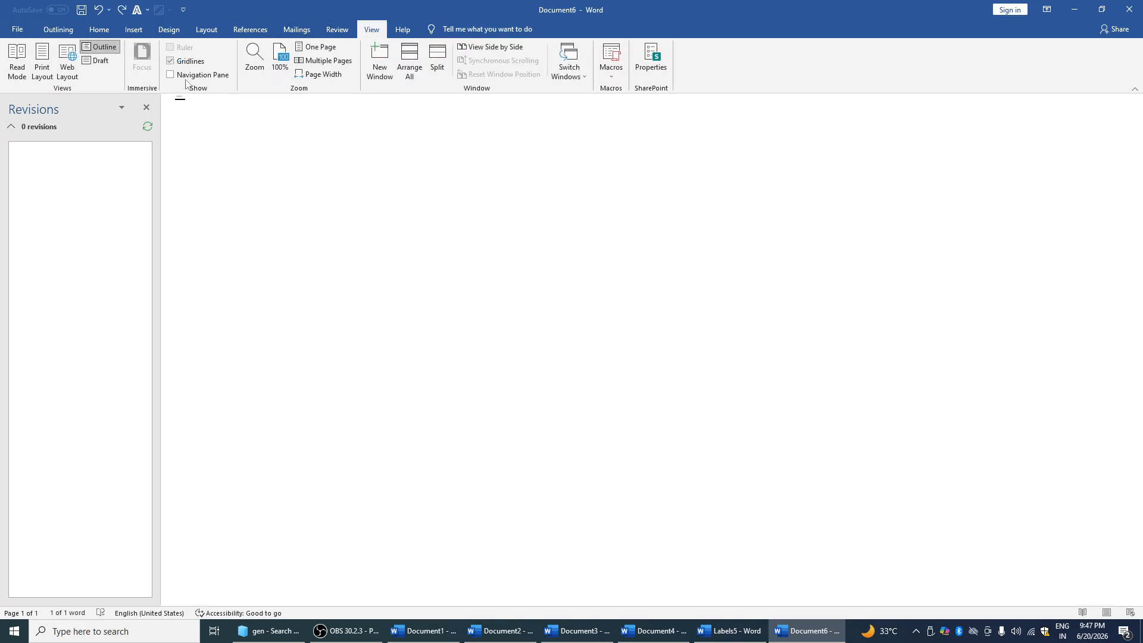
click(325, 29)
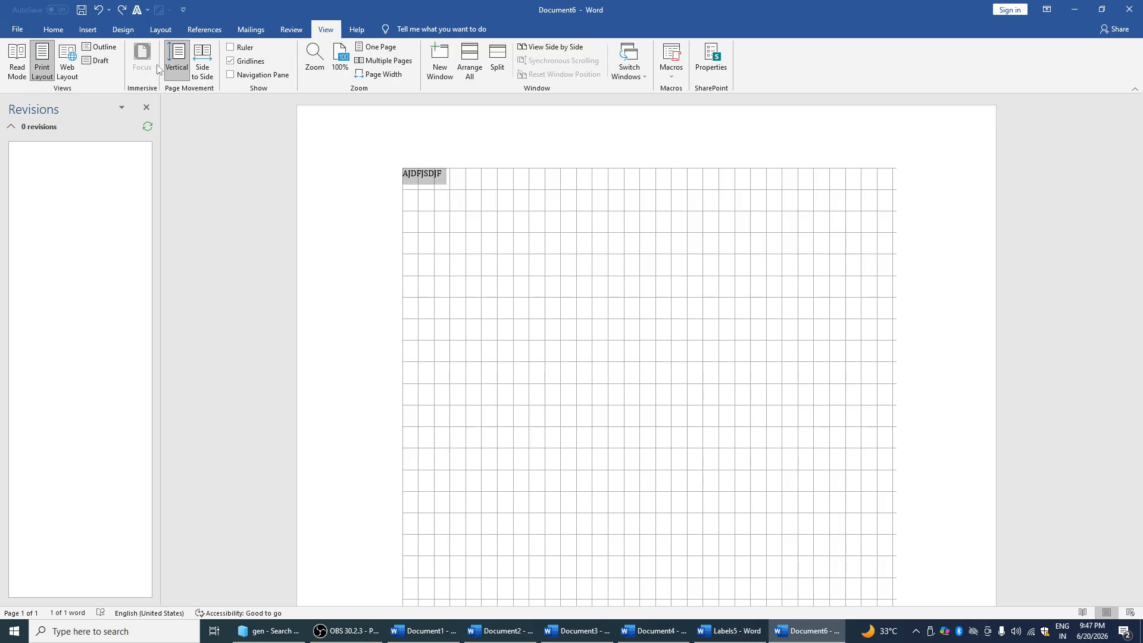
click(243, 51)
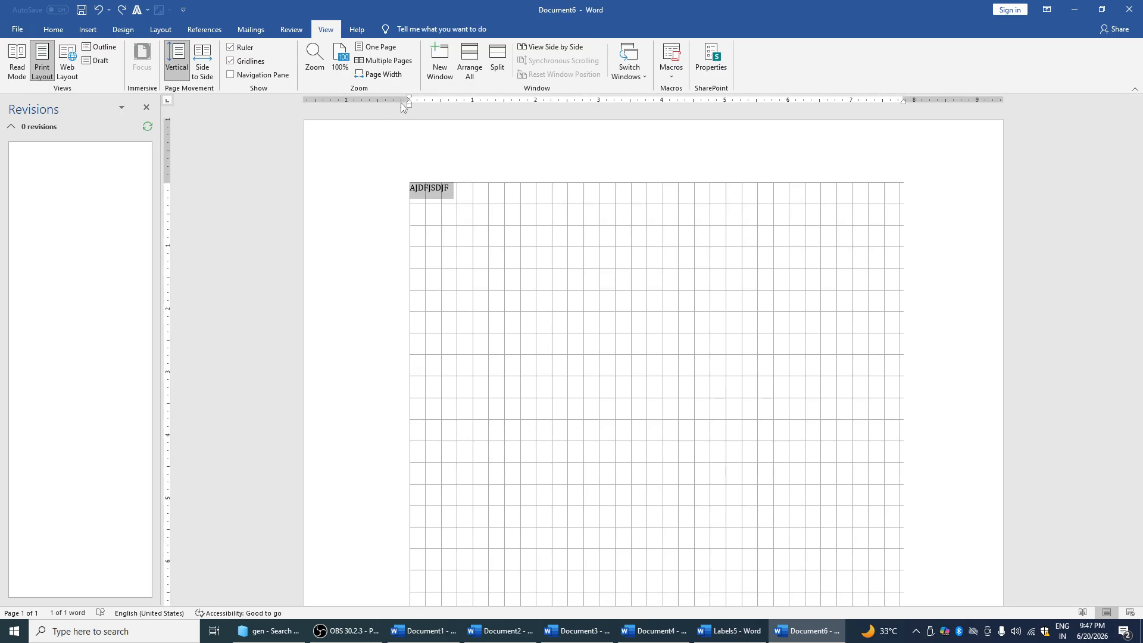
click(243, 62)
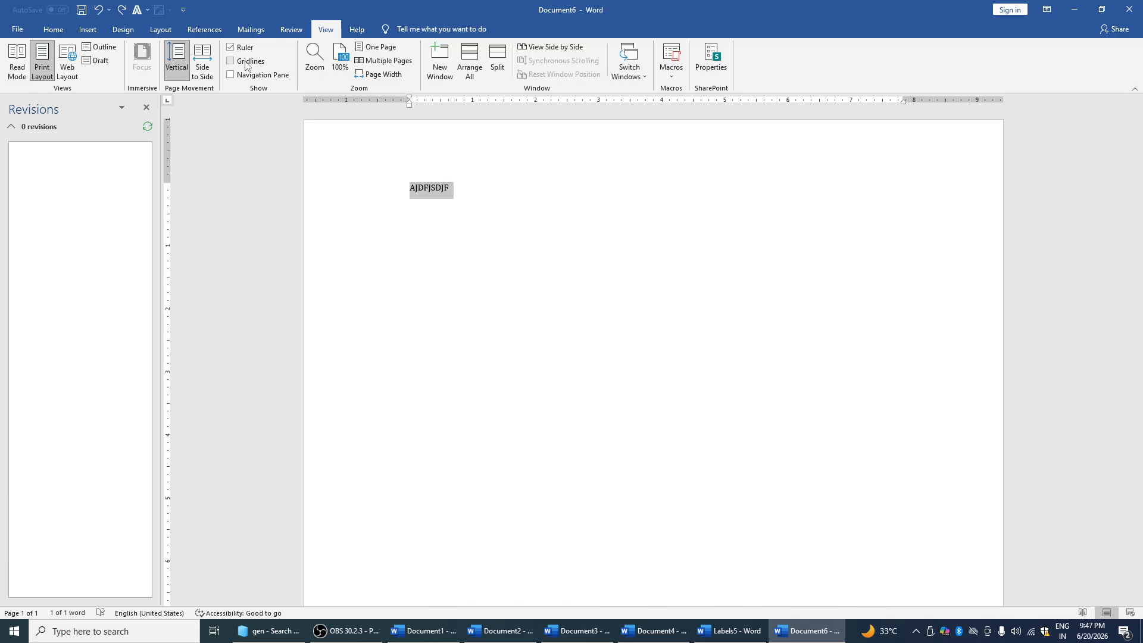
click(231, 75)
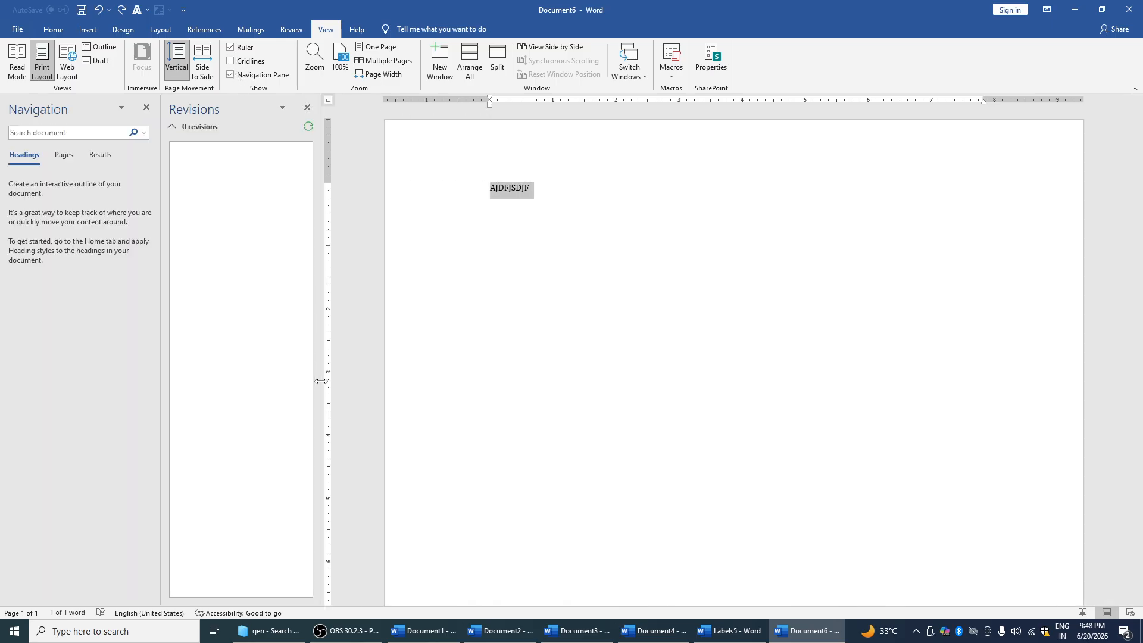
click(304, 107)
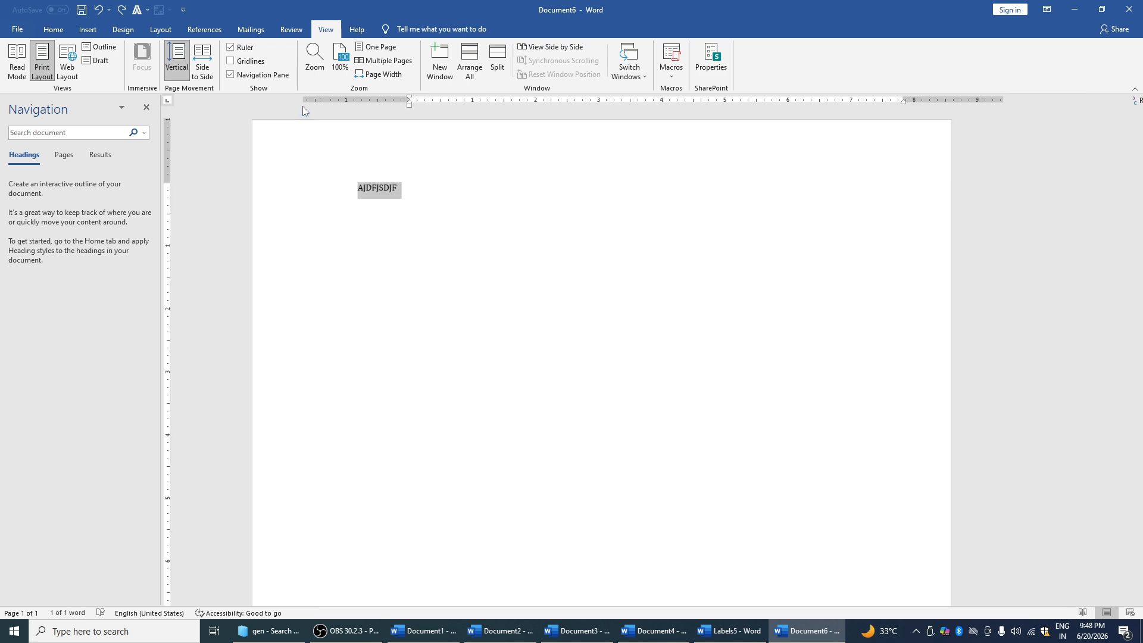
Try 100%, One Page and Page Width zoom, then open the document in a new window
click(339, 60)
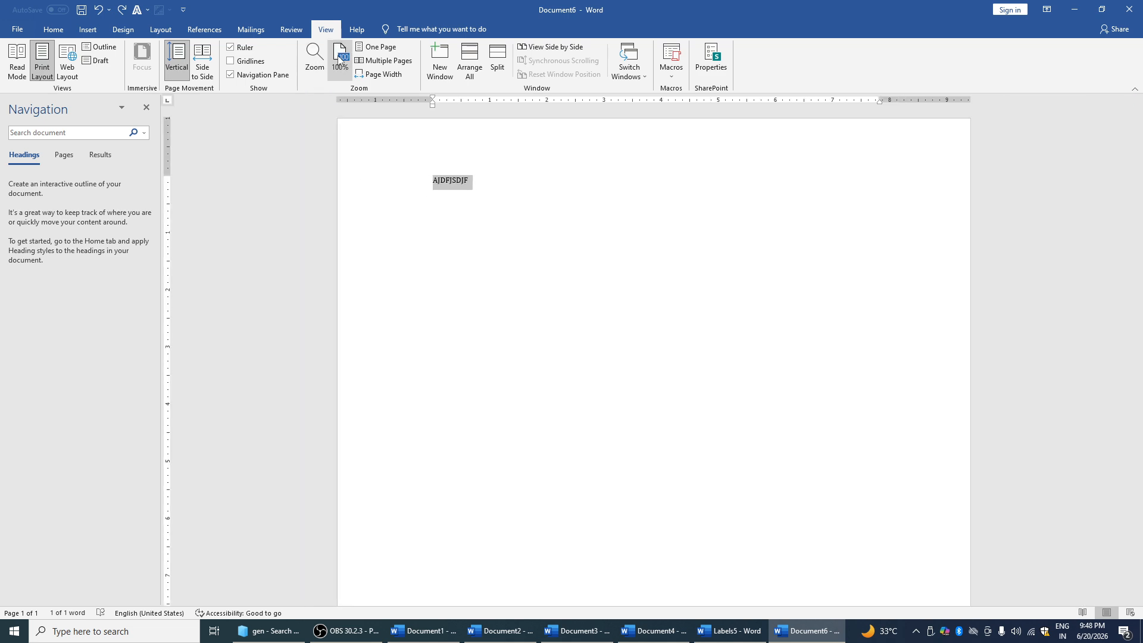
click(379, 50)
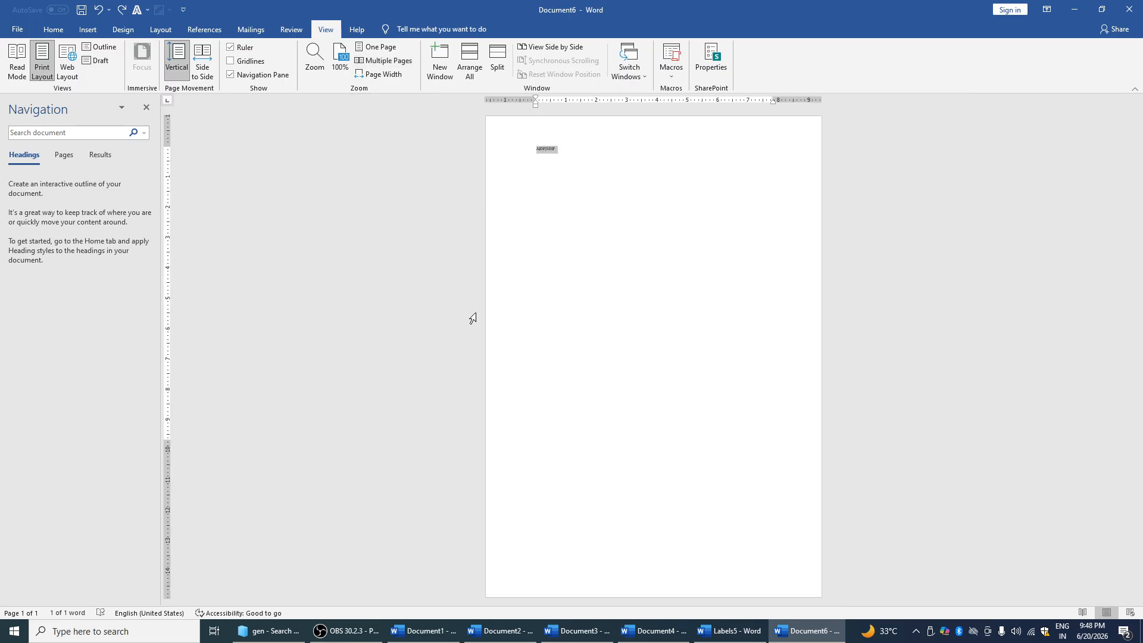
click(399, 74)
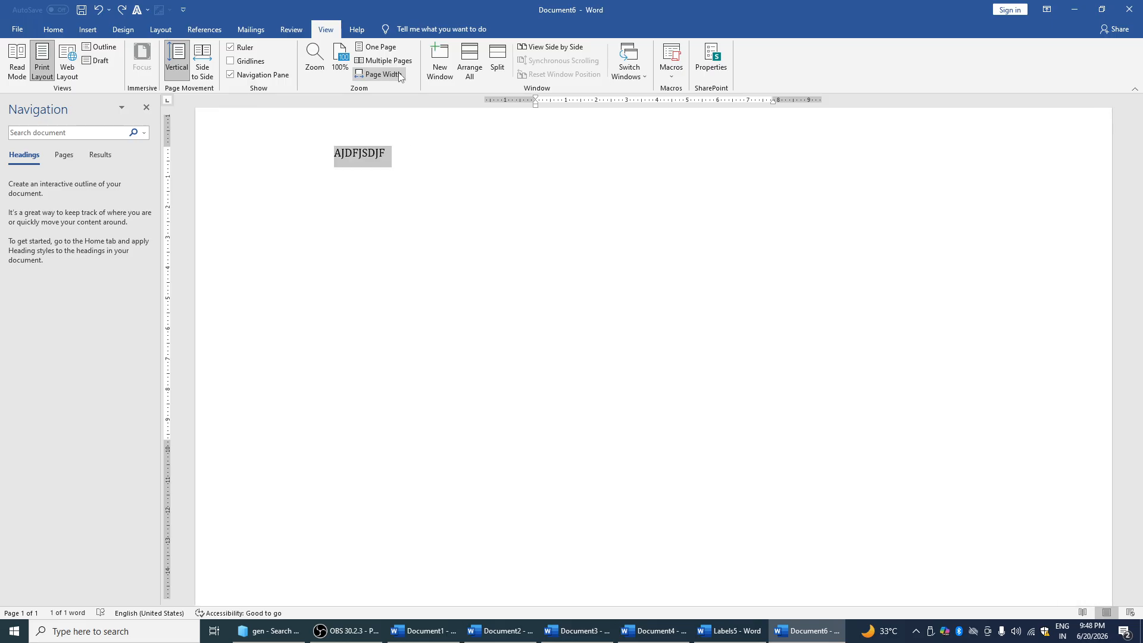
click(438, 59)
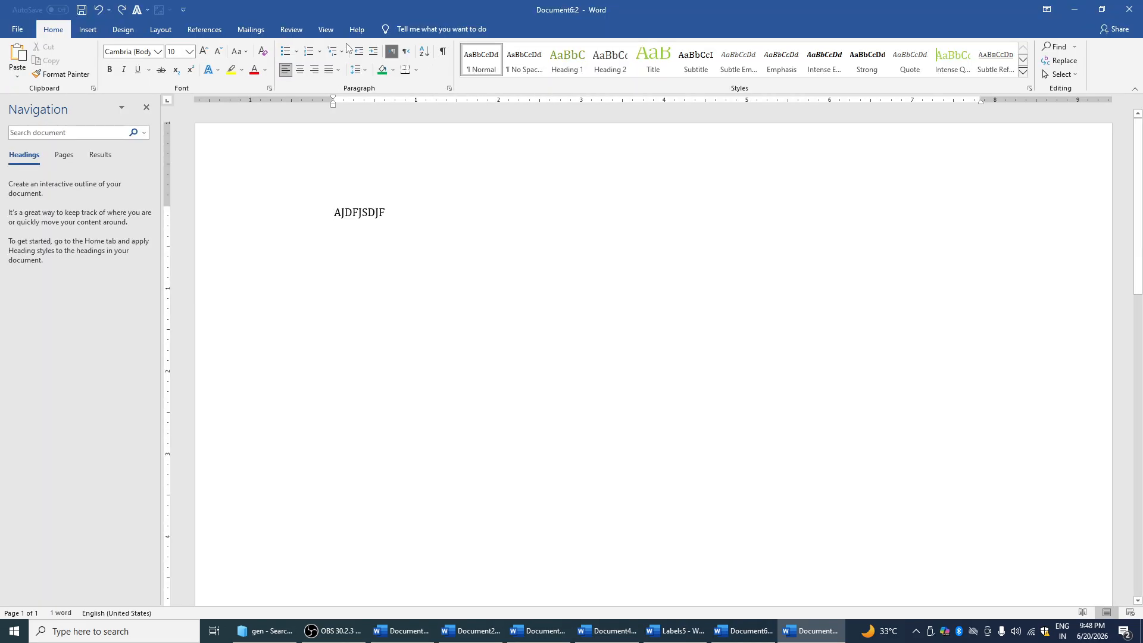
click(326, 30)
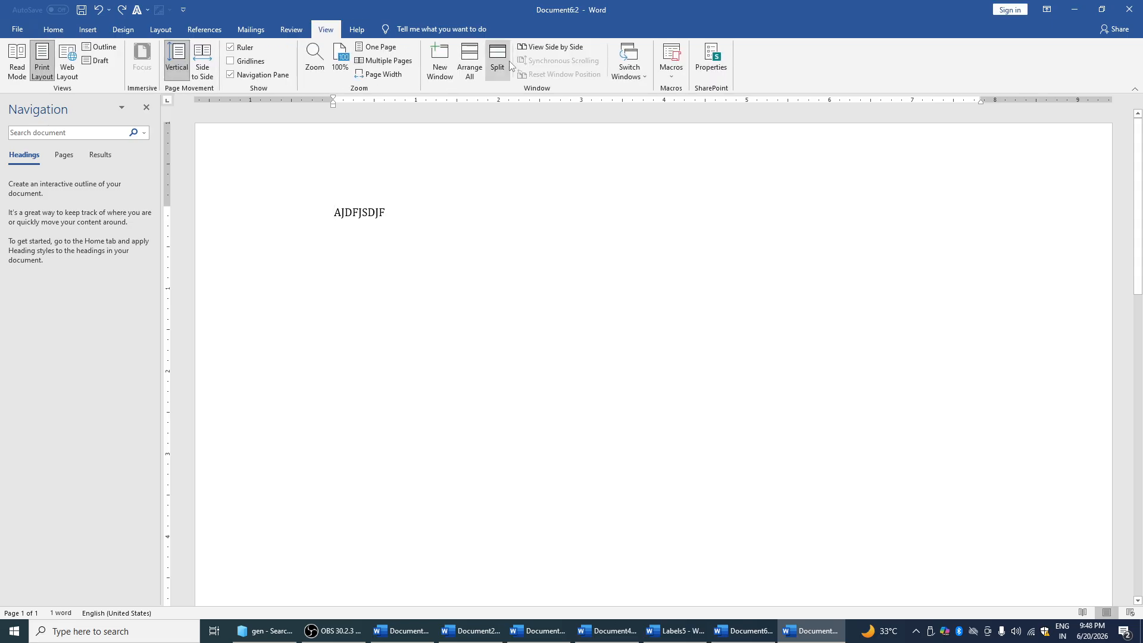
Arrange all windows, close Document1 without saving, and maximize Document6:2
click(476, 73)
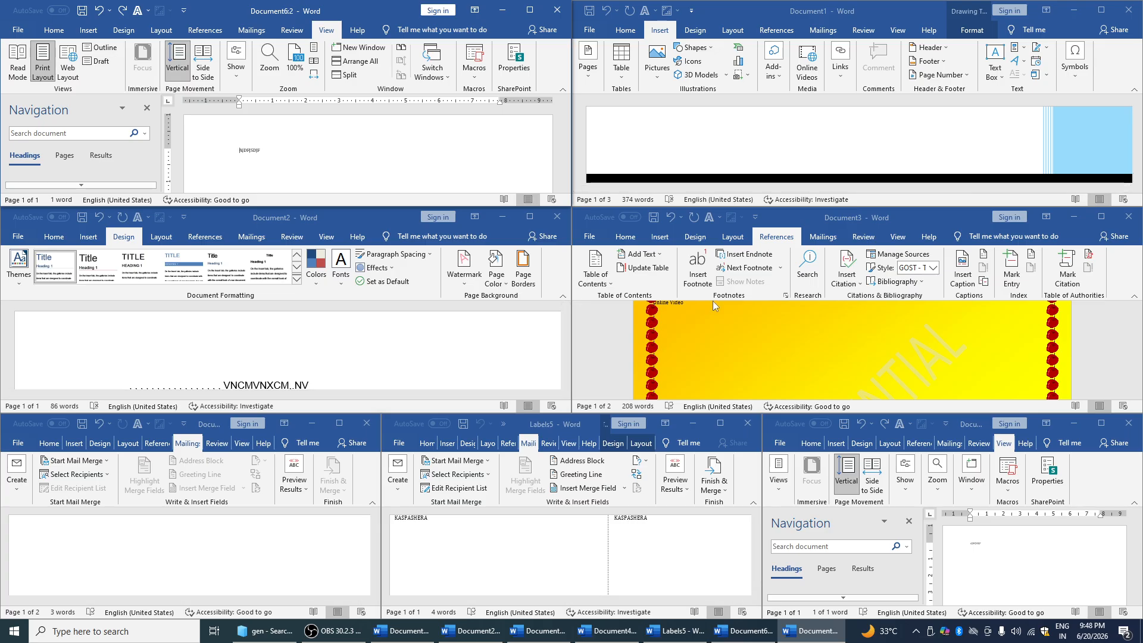
key(ctrl+z)
key(ctrl+z)
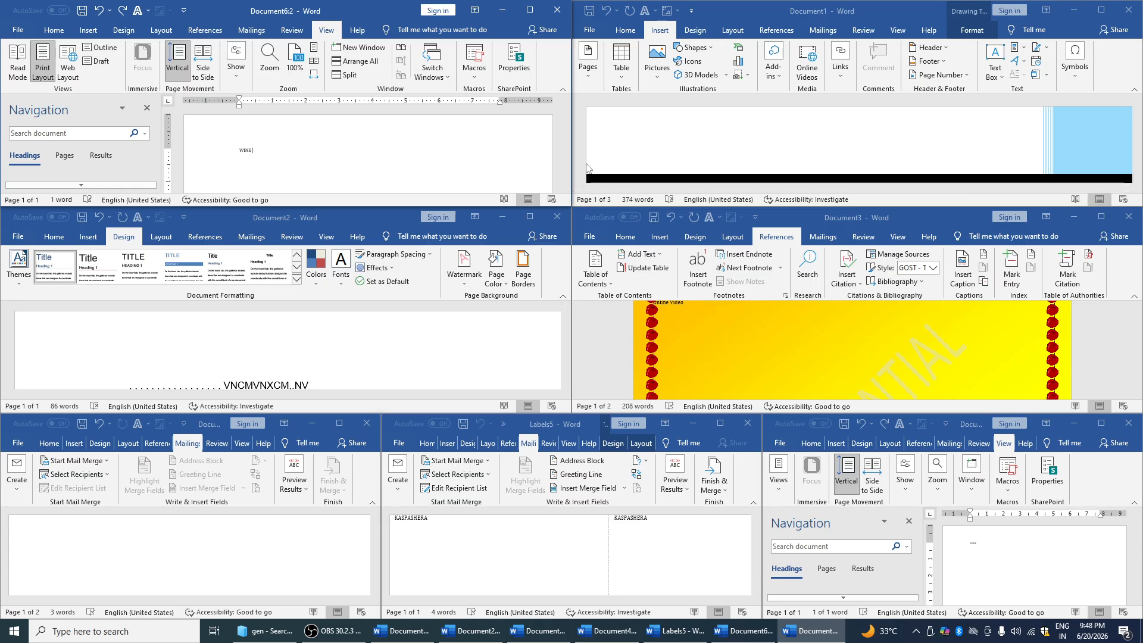
click(1128, 10)
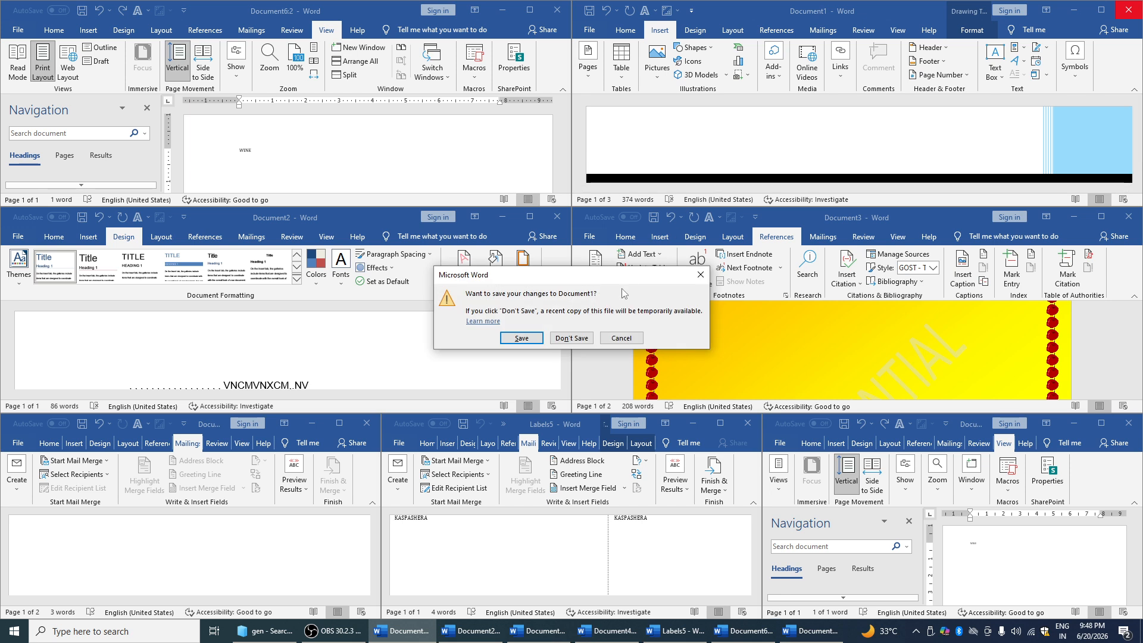
click(572, 338)
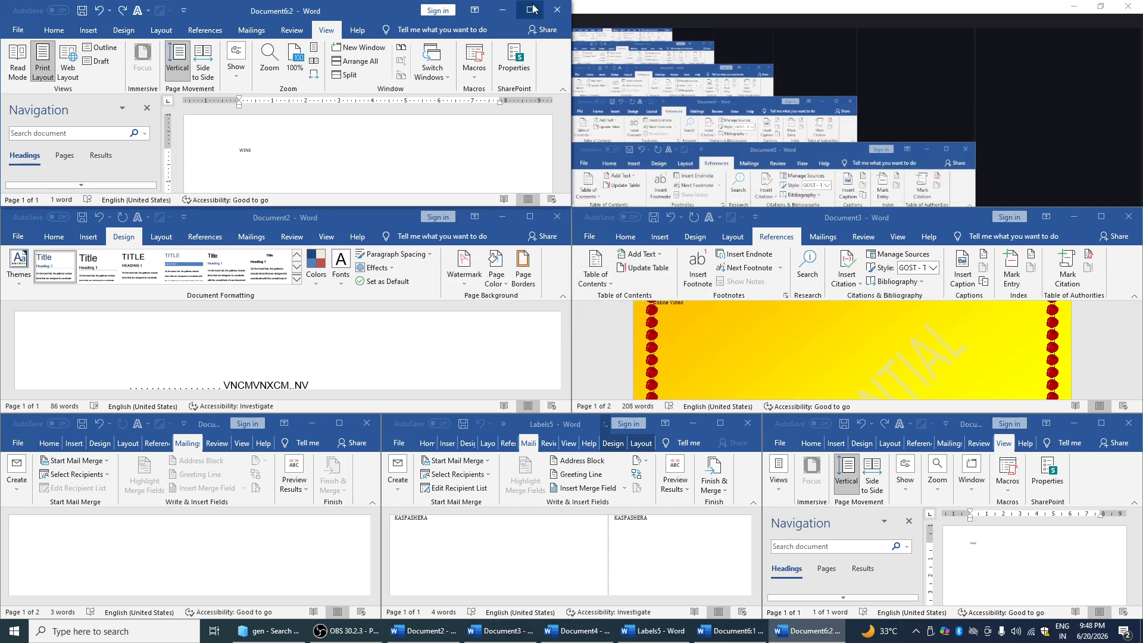
click(533, 10)
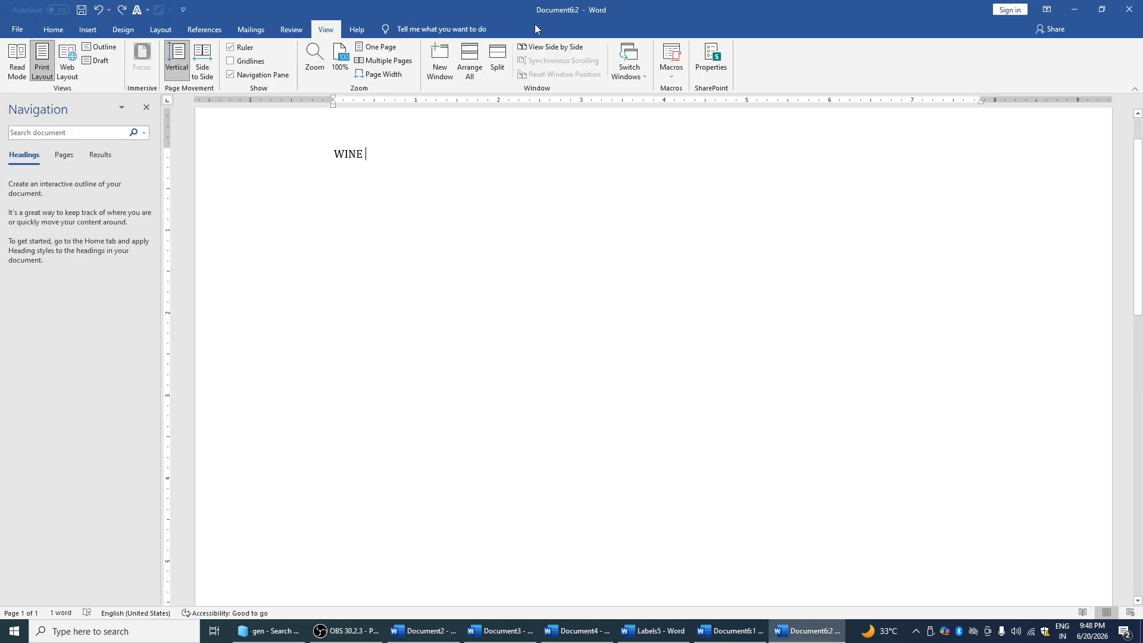
Split the window with the bar raised, view it side by side with Document4, and maximize
click(499, 61)
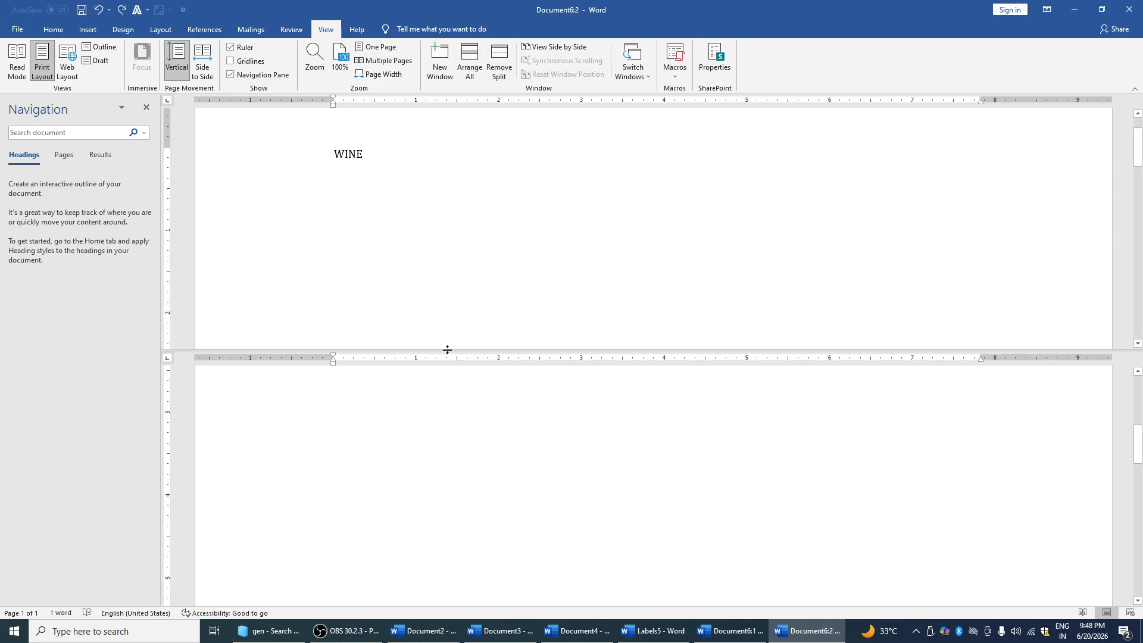
click(467, 222)
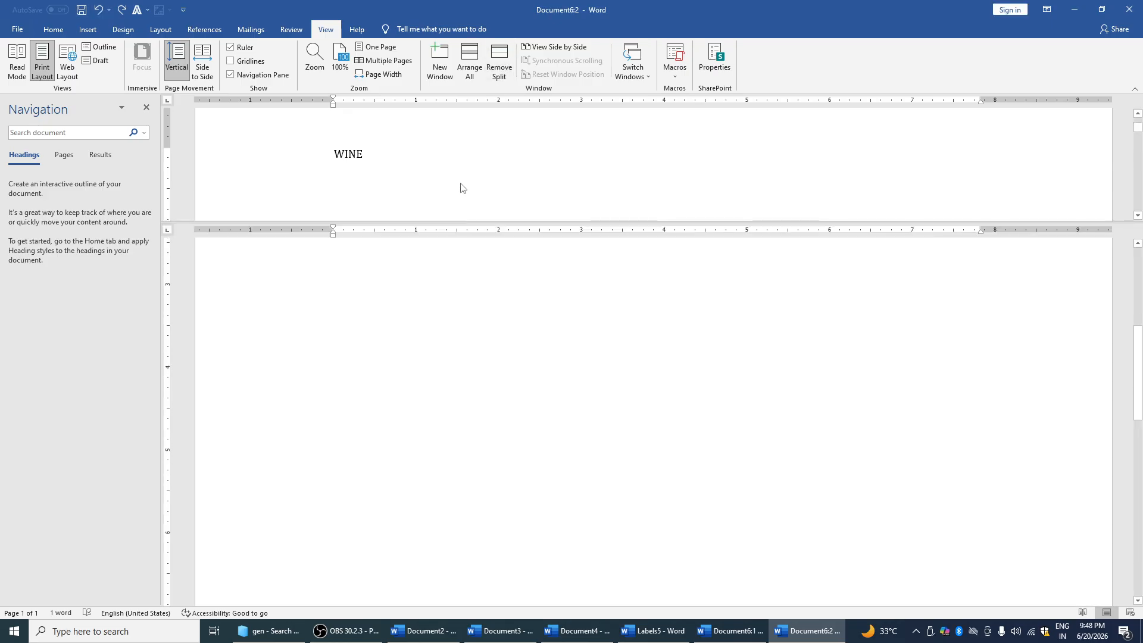
click(561, 48)
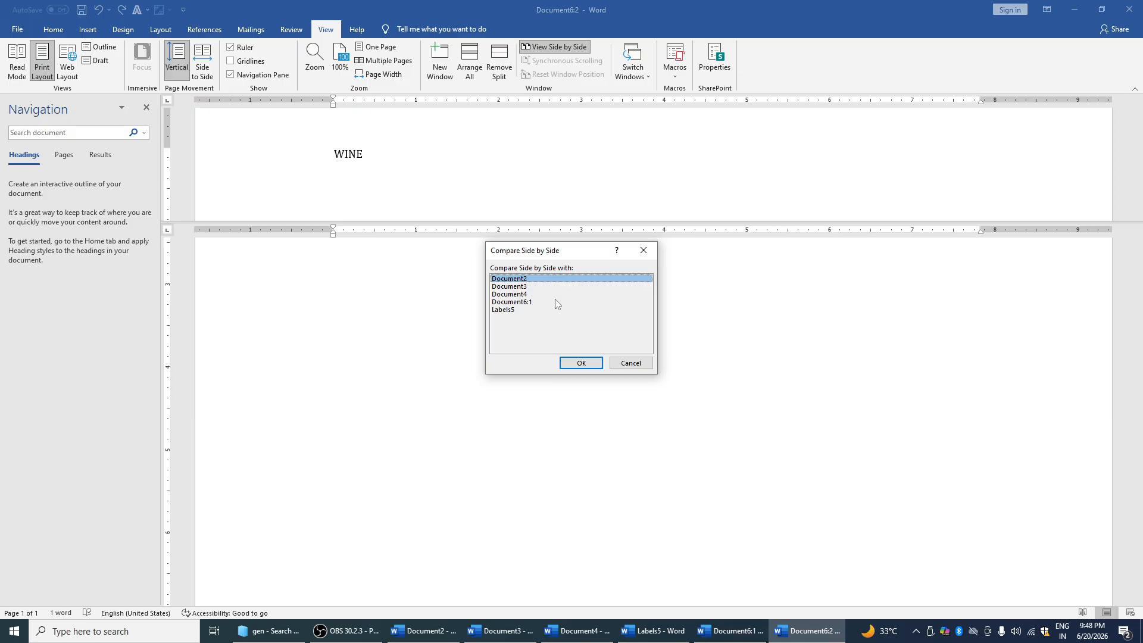
click(556, 294)
click(569, 363)
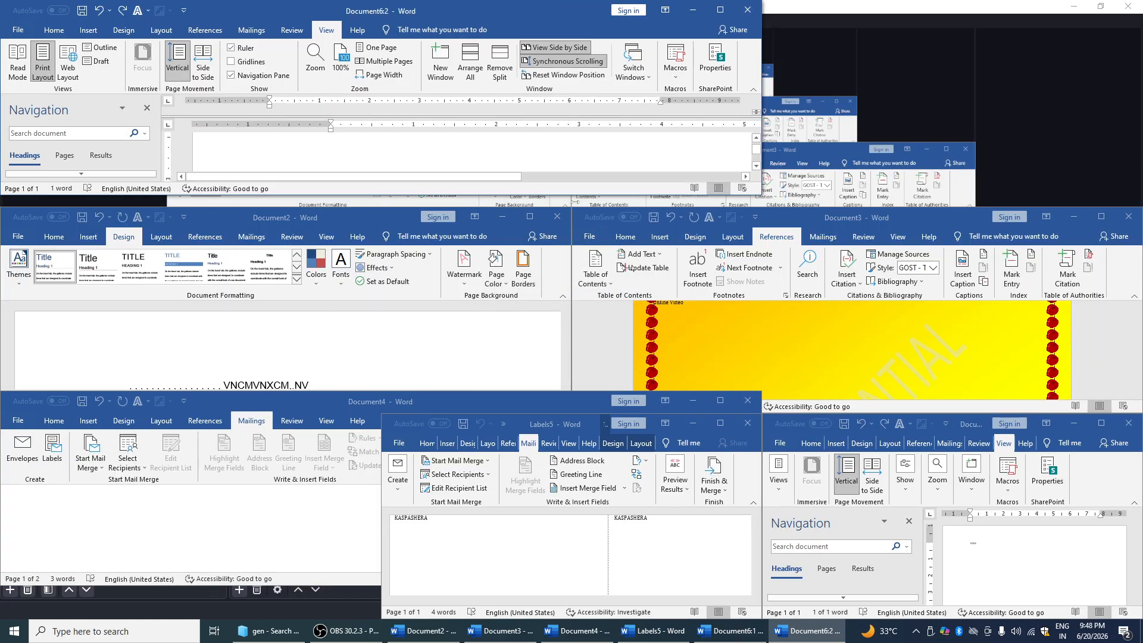
click(726, 8)
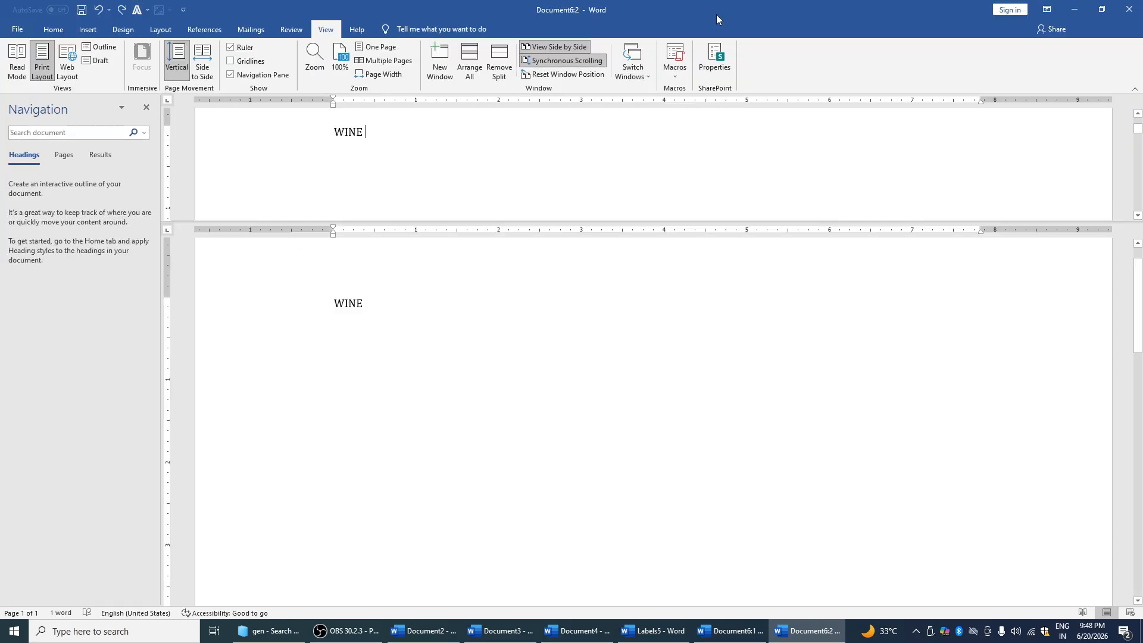
Check the document properties, then export the document as a PDF named JJH
click(715, 69)
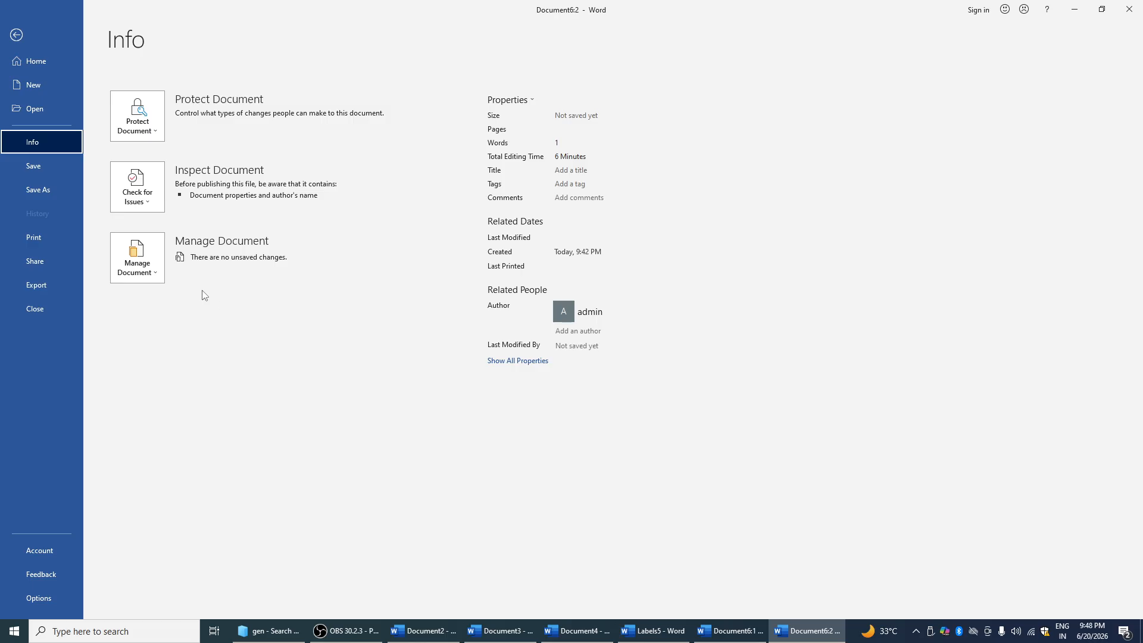
click(15, 34)
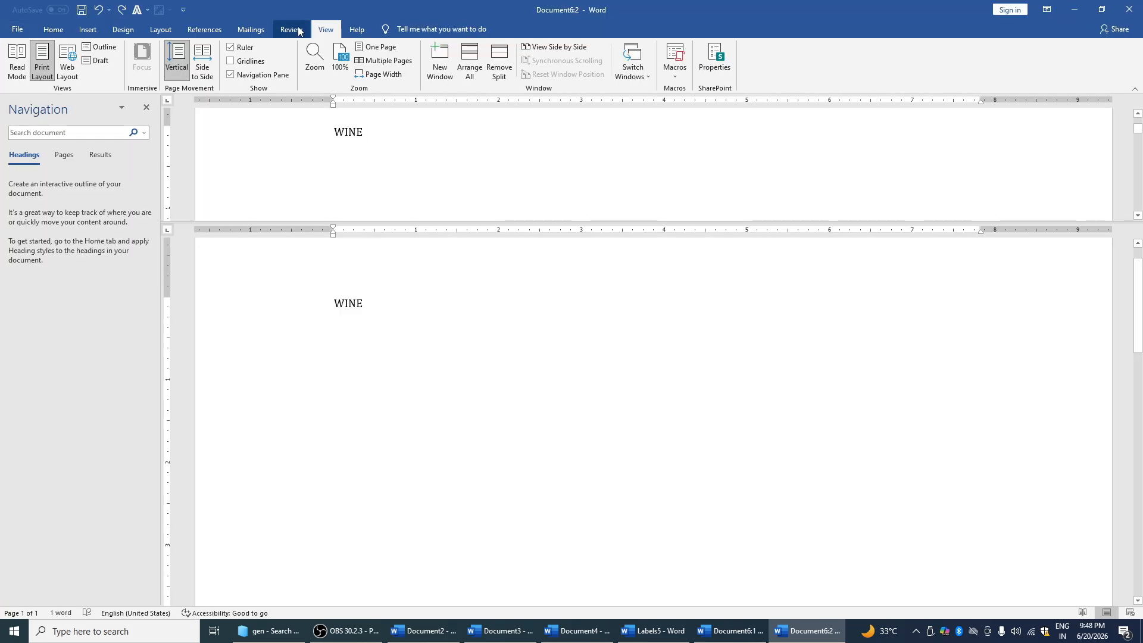
click(298, 31)
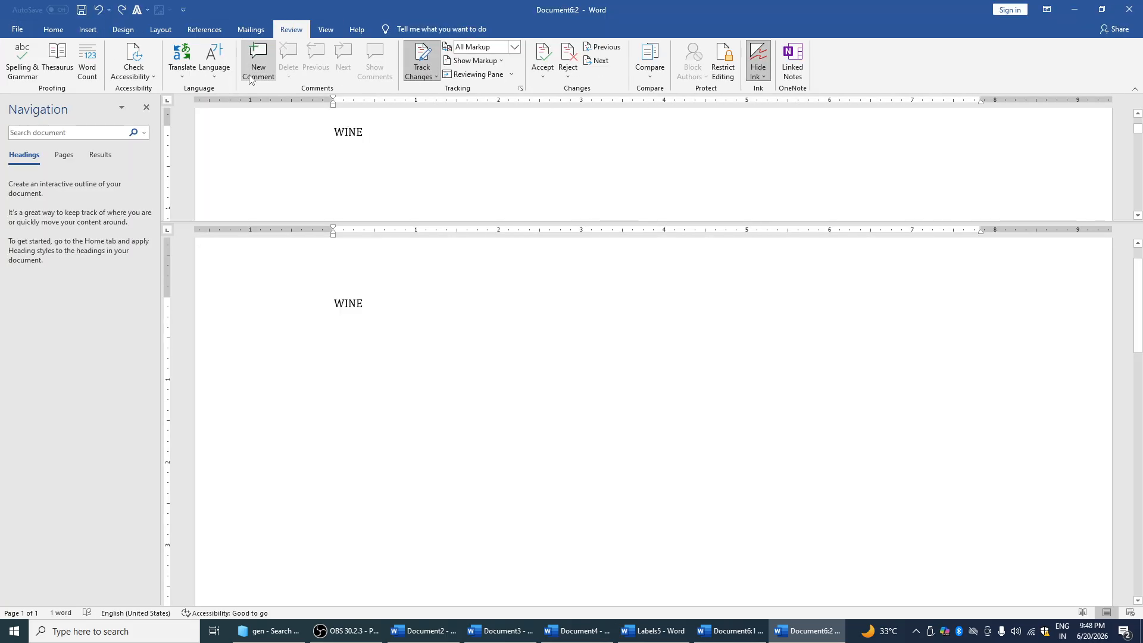
click(27, 34)
click(31, 191)
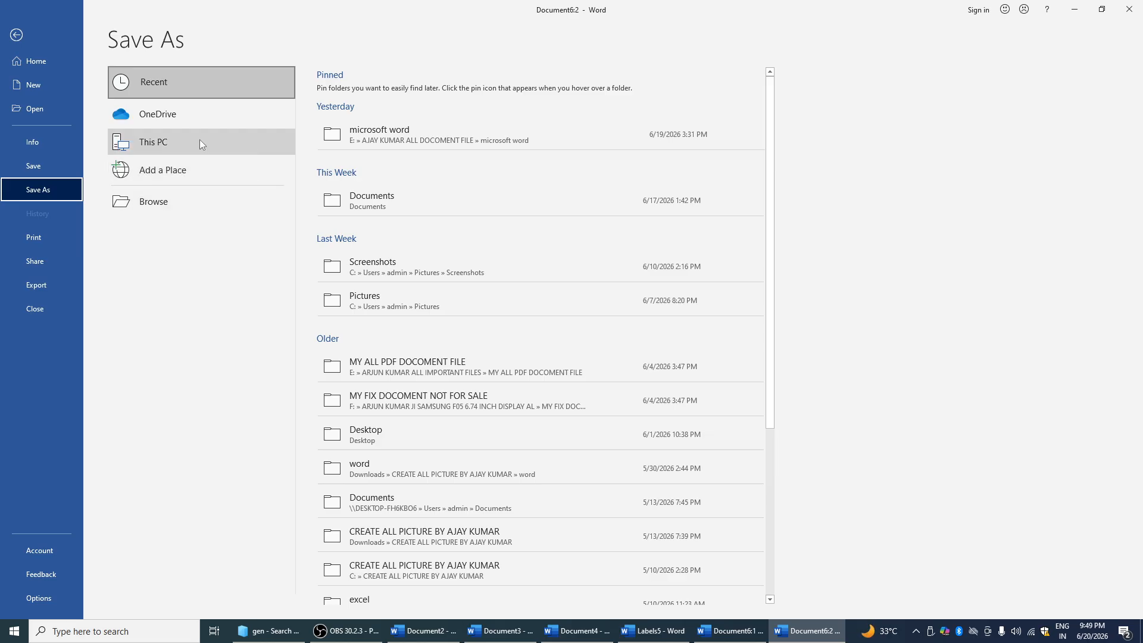
click(57, 282)
click(336, 165)
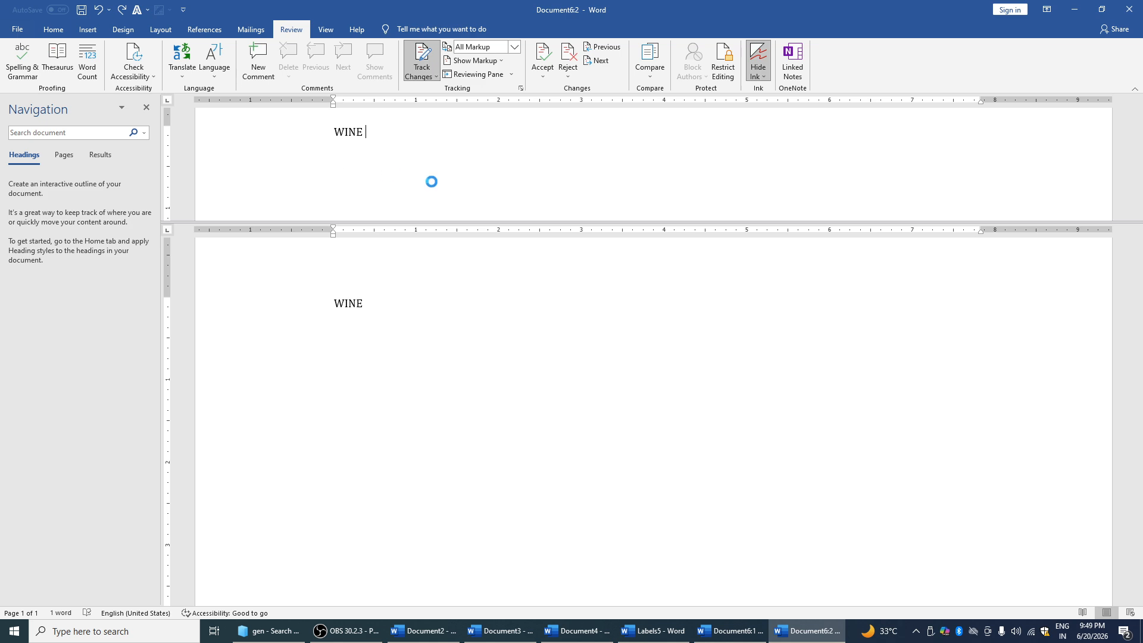
text(JJH)
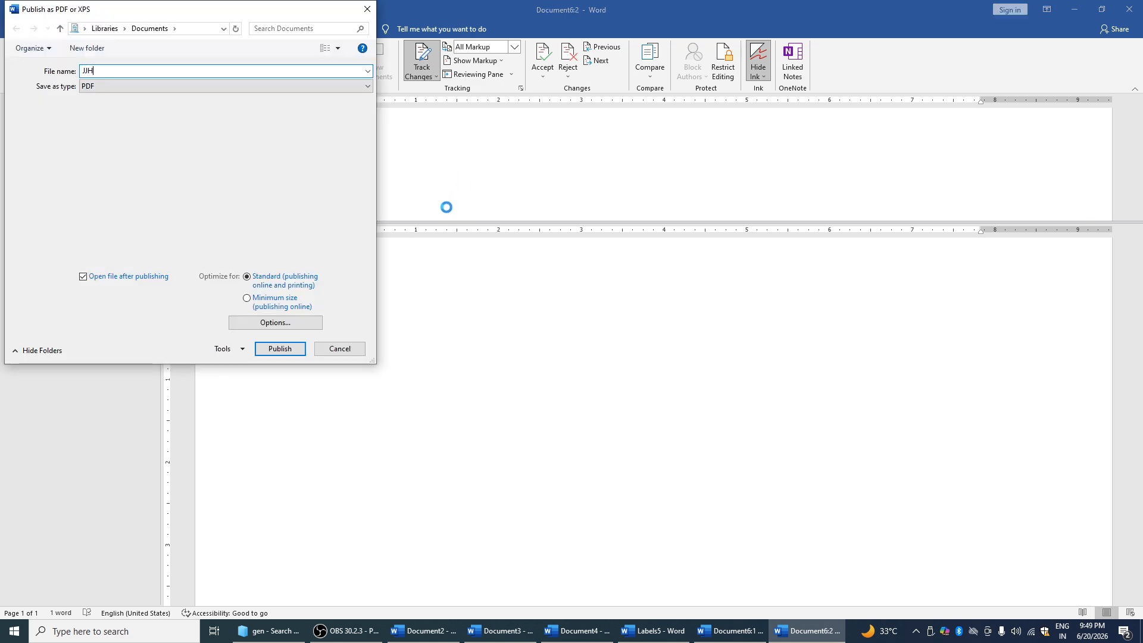
key(Return)
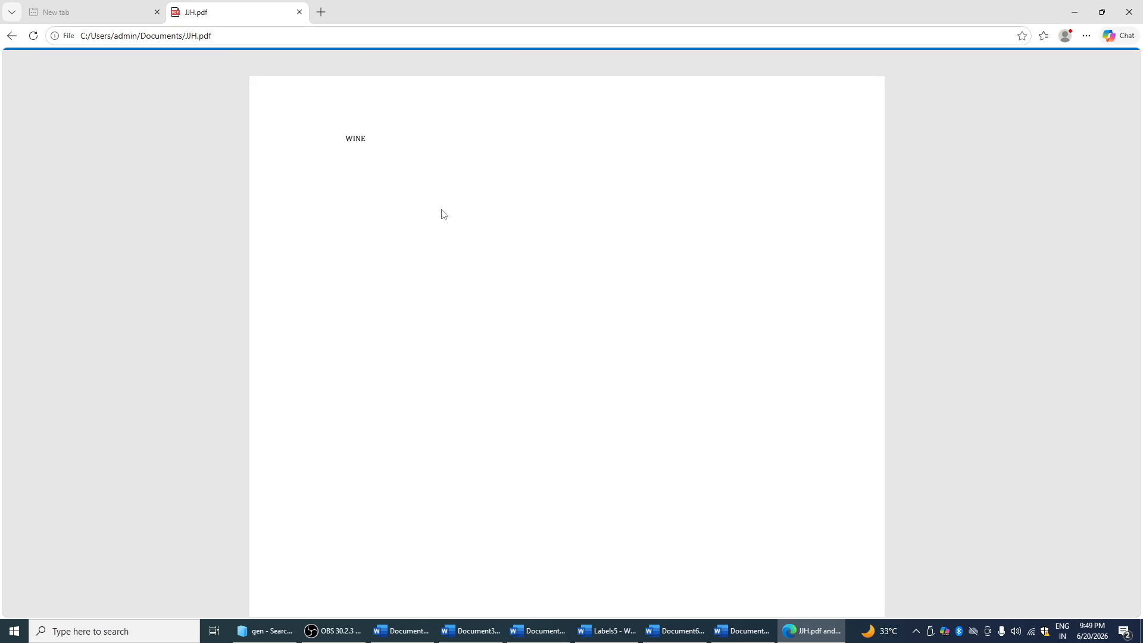
Close the JJH PDF and browse the Print and New pages before returning to the document
click(1129, 12)
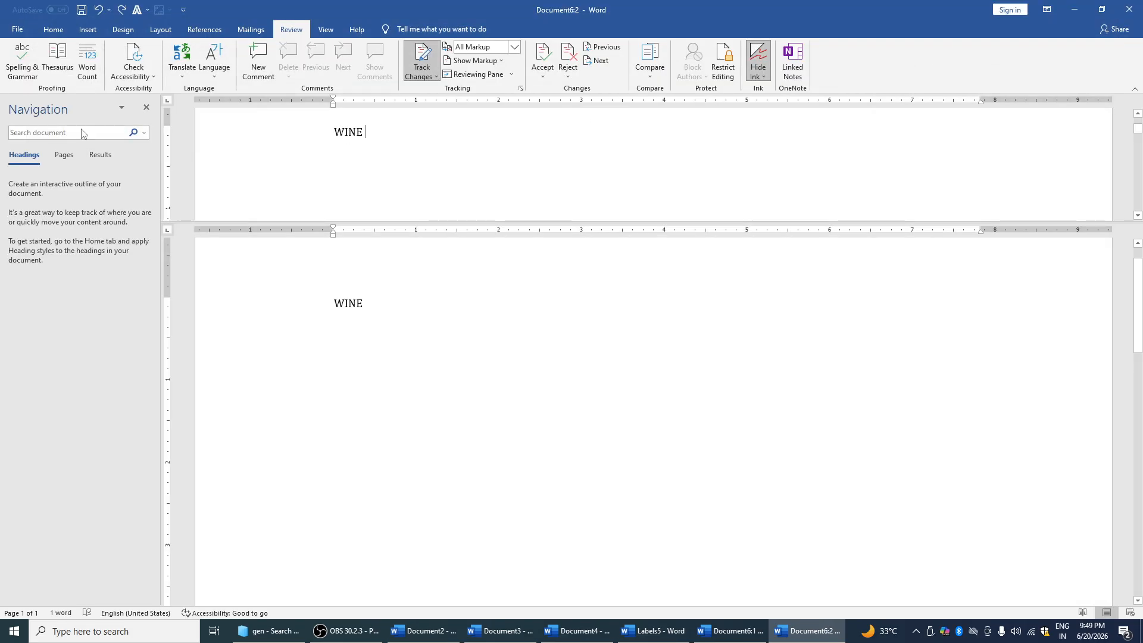
click(17, 29)
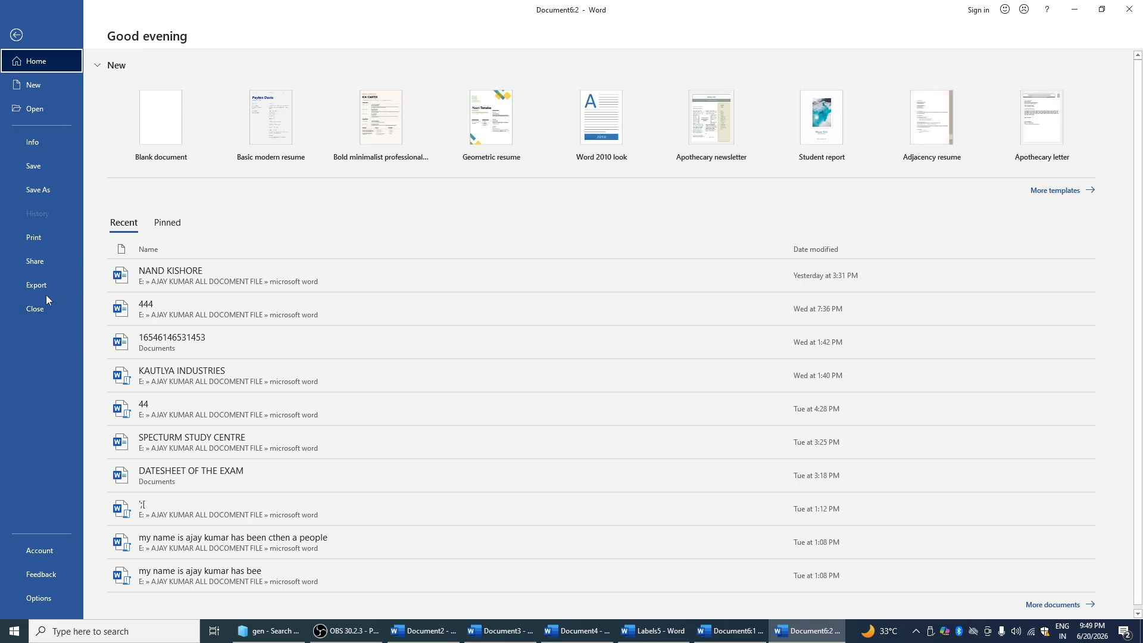
click(61, 235)
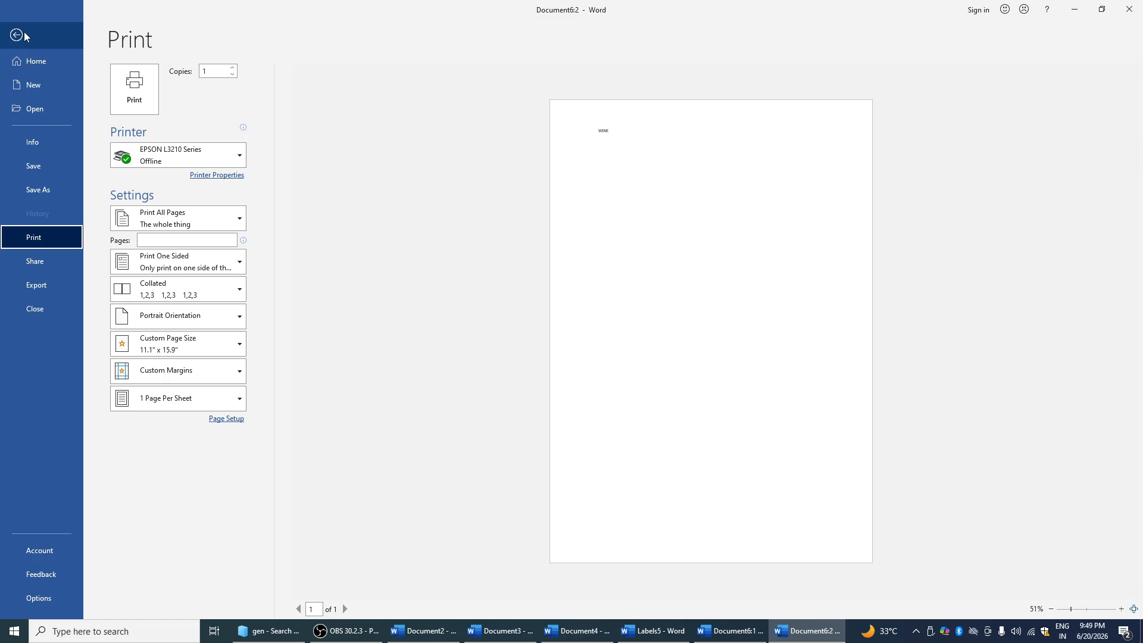
click(39, 94)
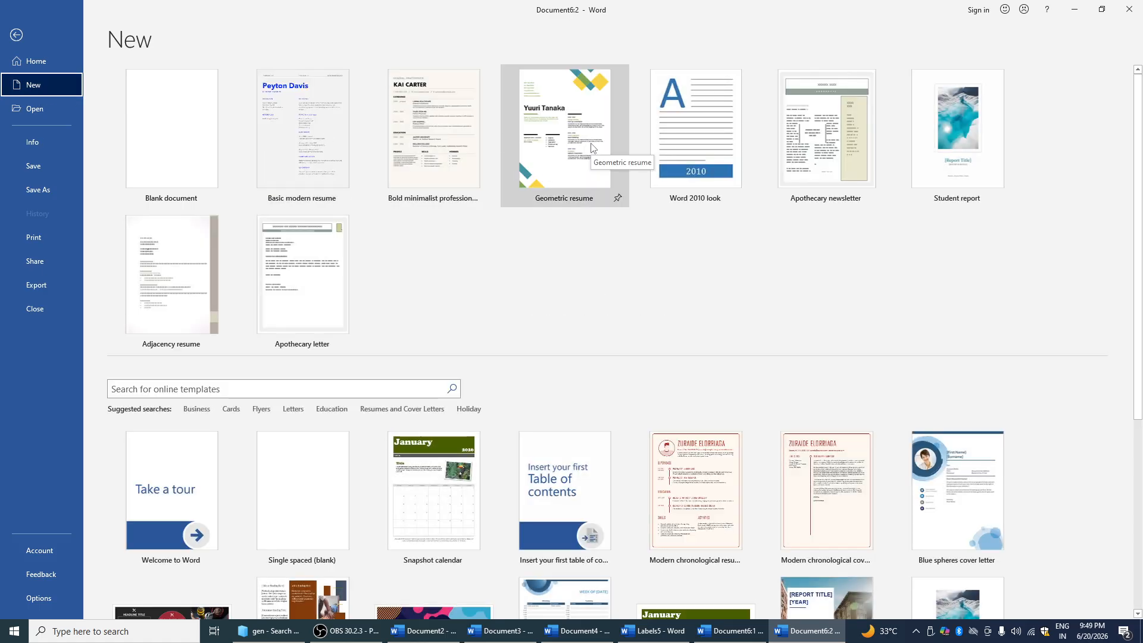
click(24, 38)
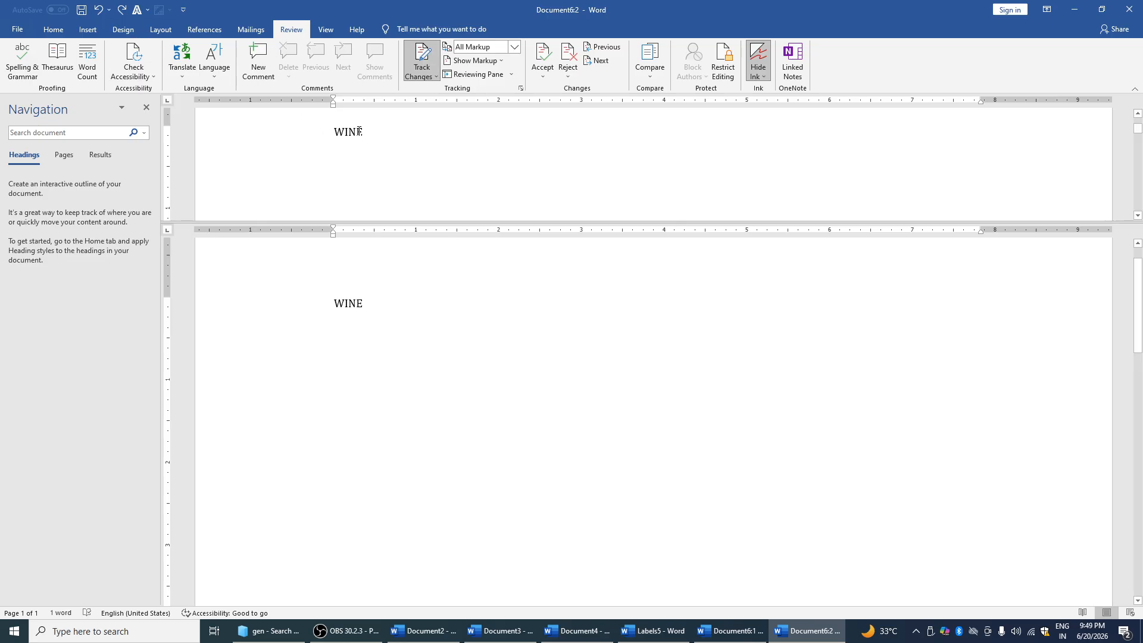
Set the word WINE in Times New Roman
right_click(349, 131)
key(Escape)
drag(367, 131, 349, 133)
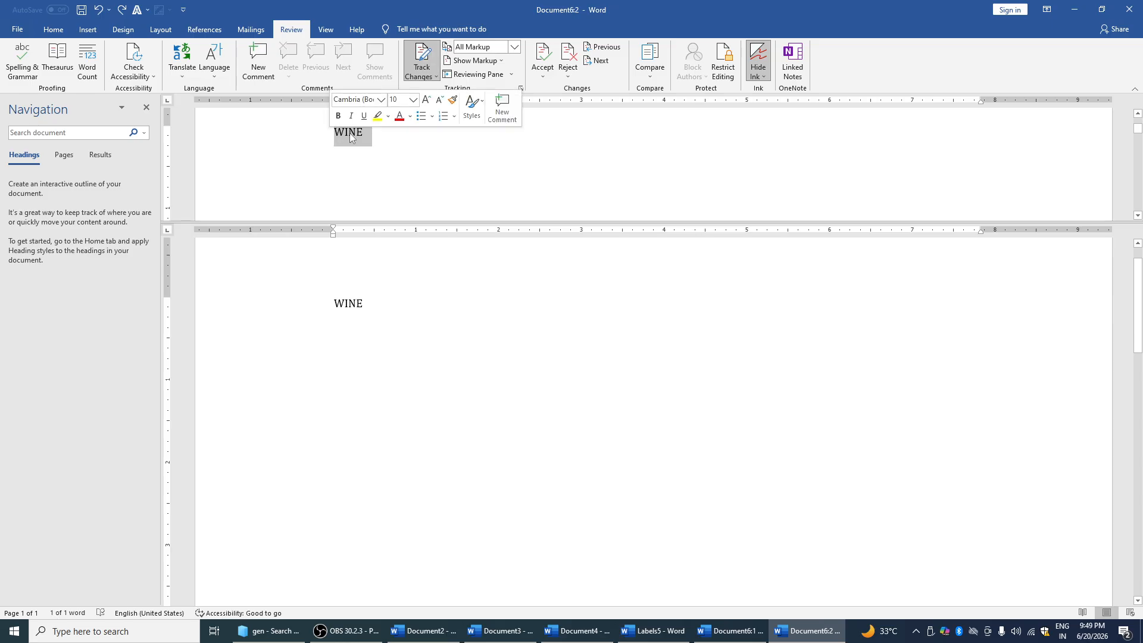
click(381, 100)
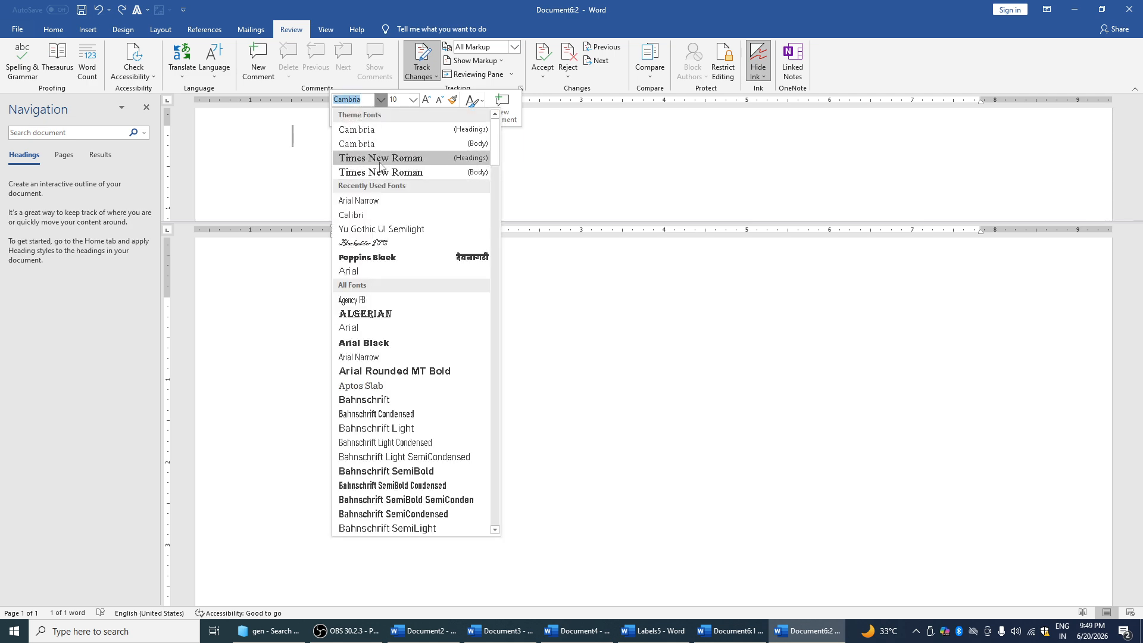
click(369, 149)
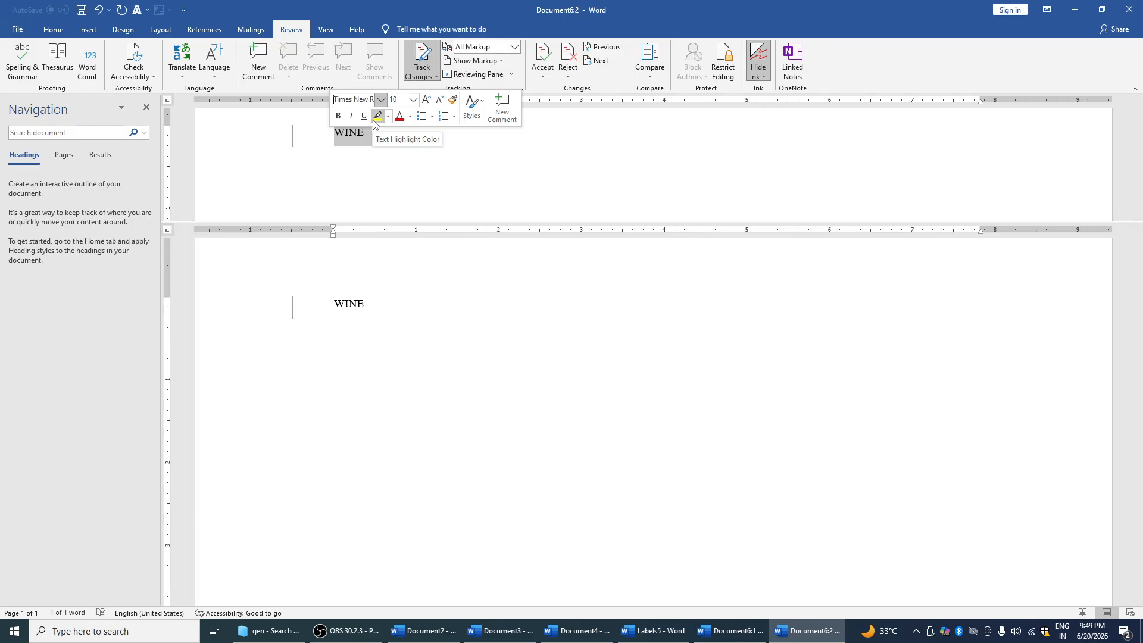
click(59, 31)
click(439, 157)
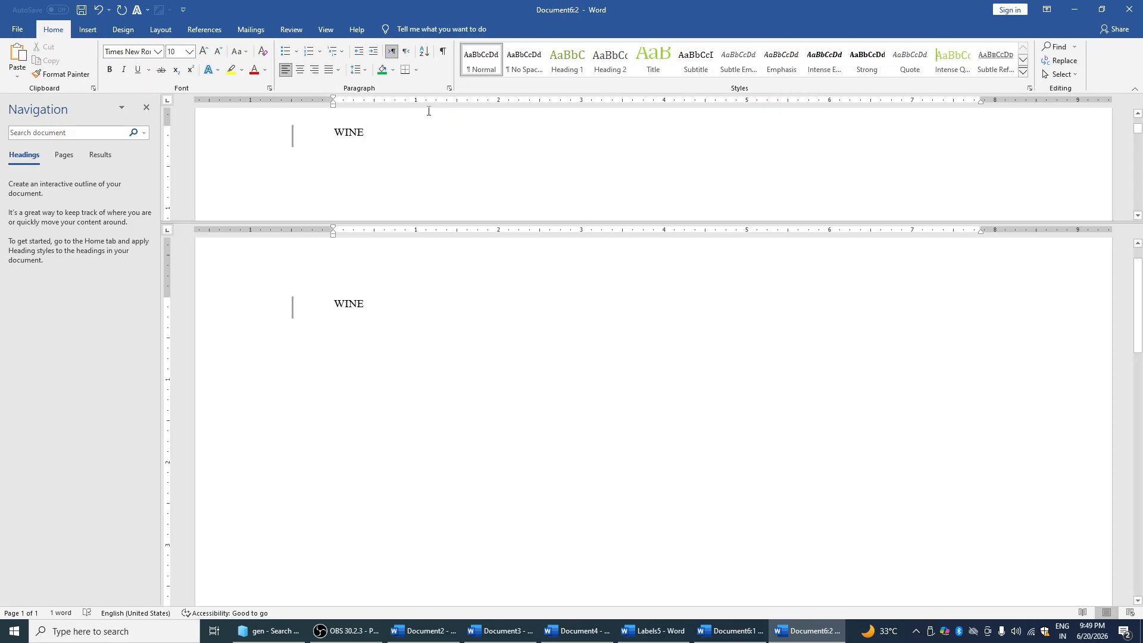
Hide the Navigation Pane from the View tab
click(325, 29)
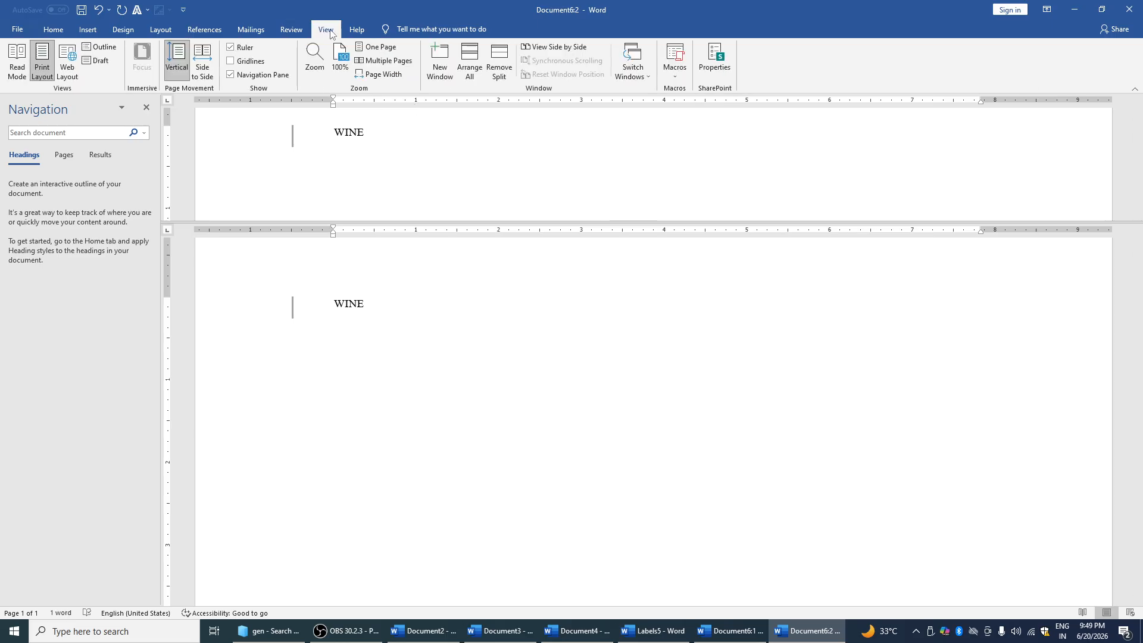
click(147, 108)
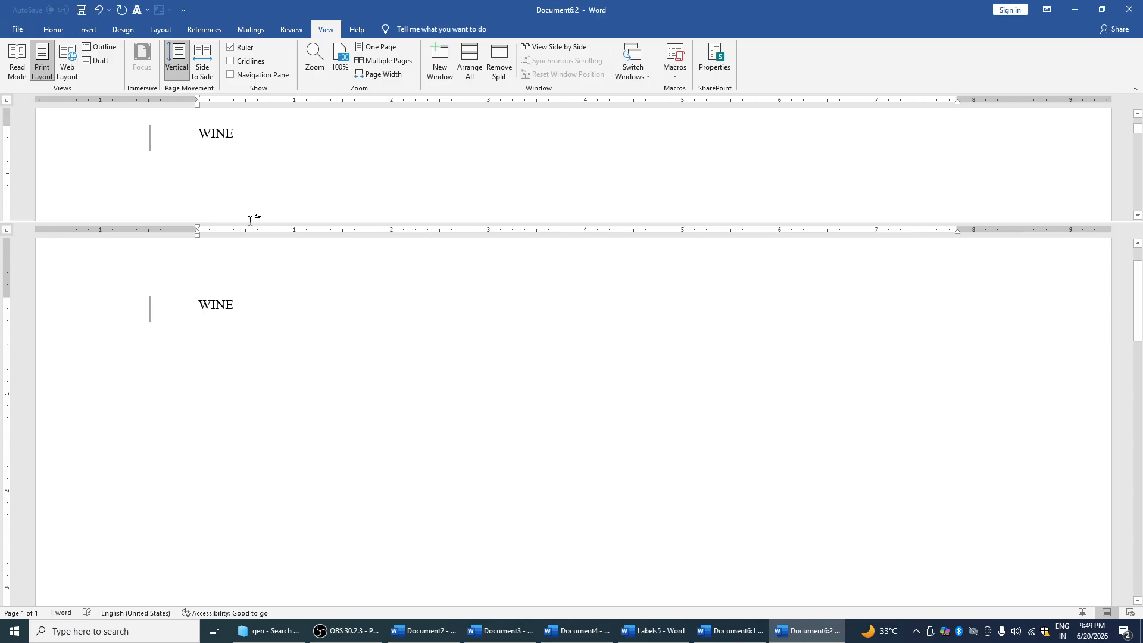
click(357, 30)
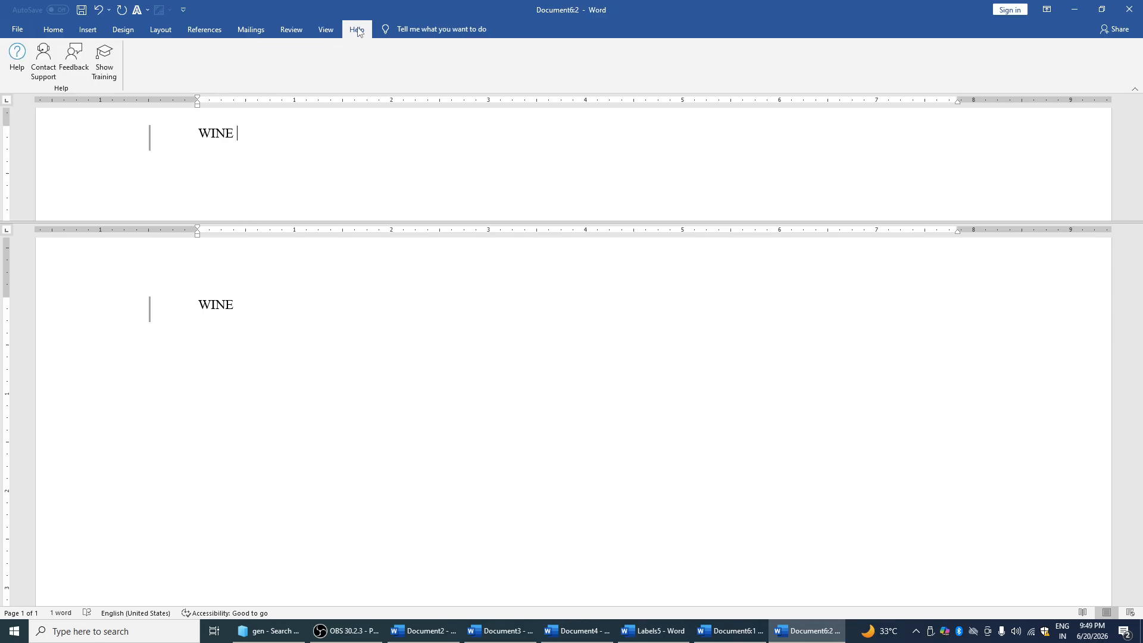
click(326, 29)
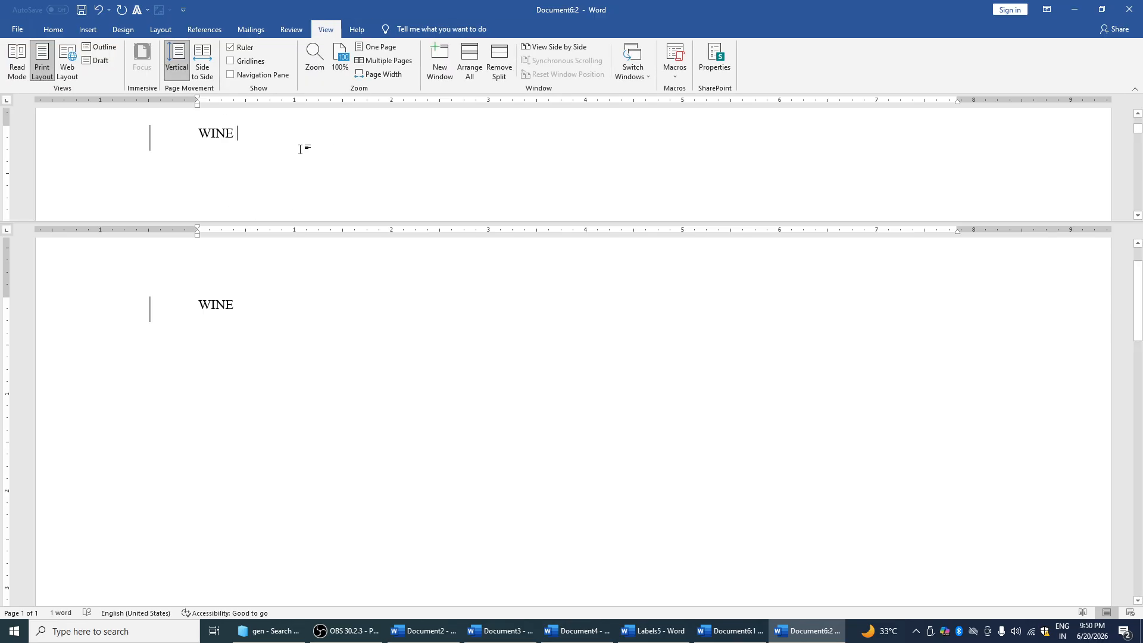
Drag the split bar down to enlarge the upper pane and clear WINE from the page
drag(306, 222, 296, 358)
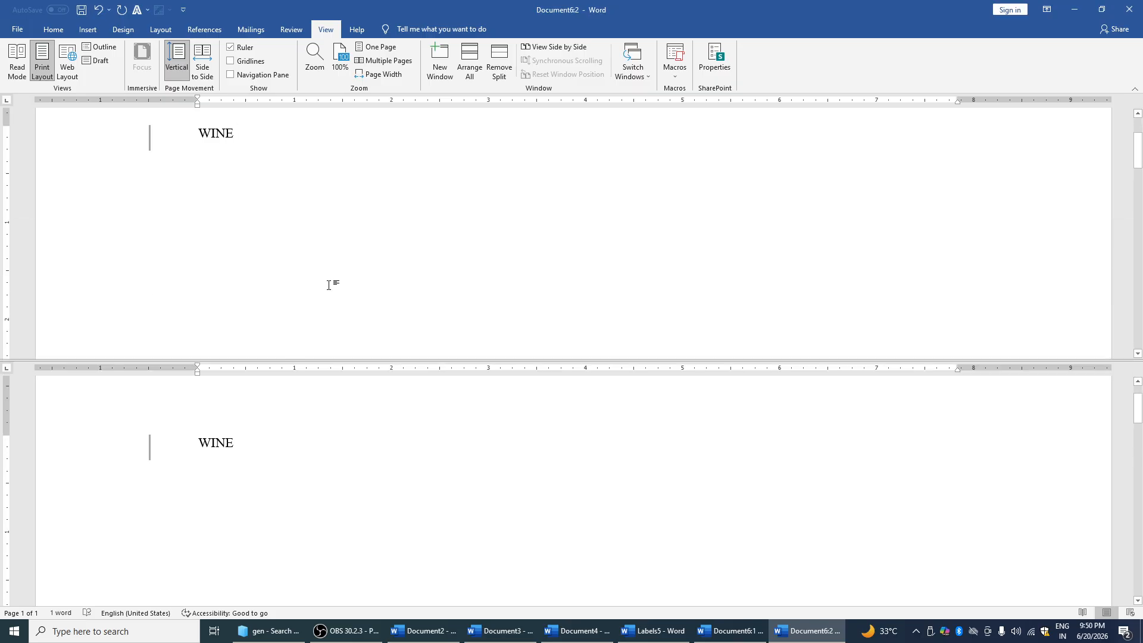
key(ctrl+a)
text(AJAJY K)
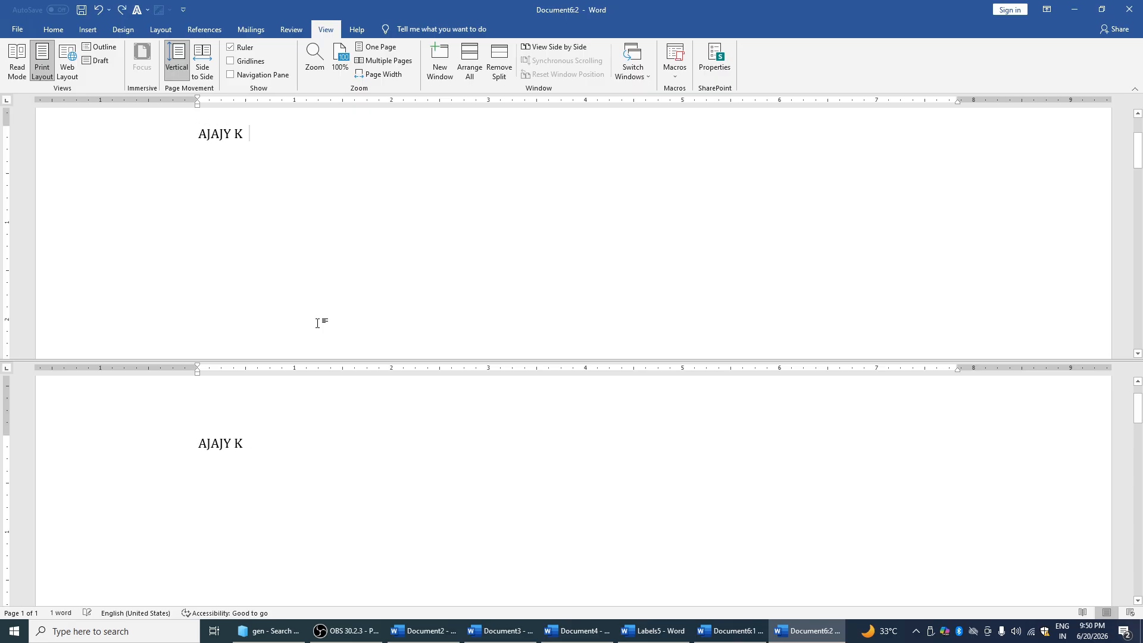
key(ctrl+a)
key(BackSpace)
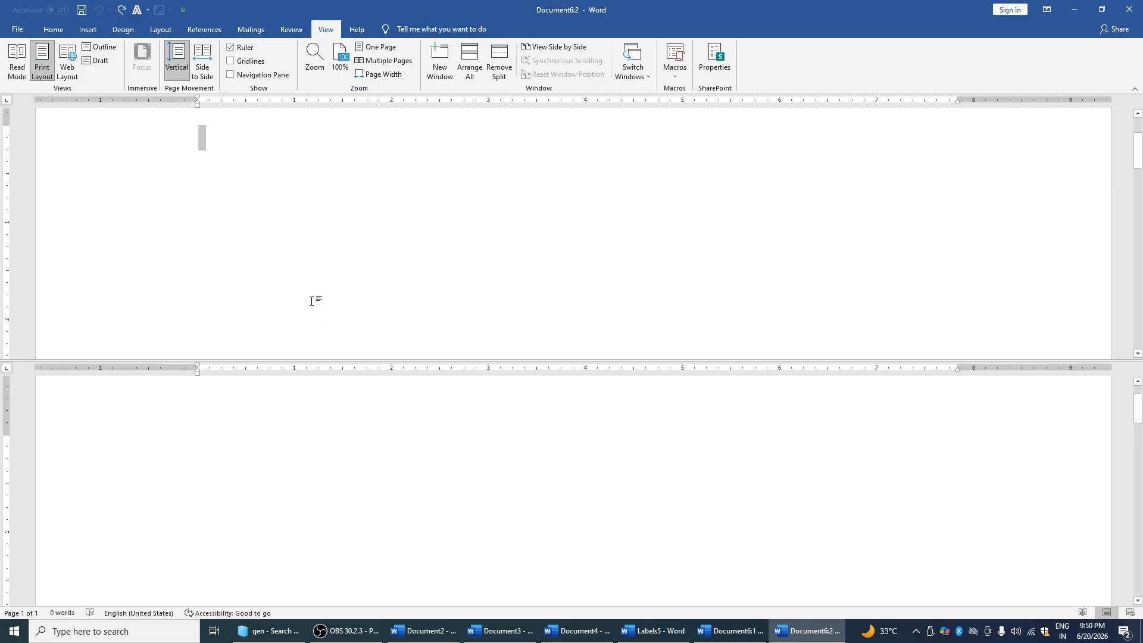
Type FDSFVSDFSDF and test undo and redo on its deletion, leaving it selected
text(FDSFVSDFSDF)
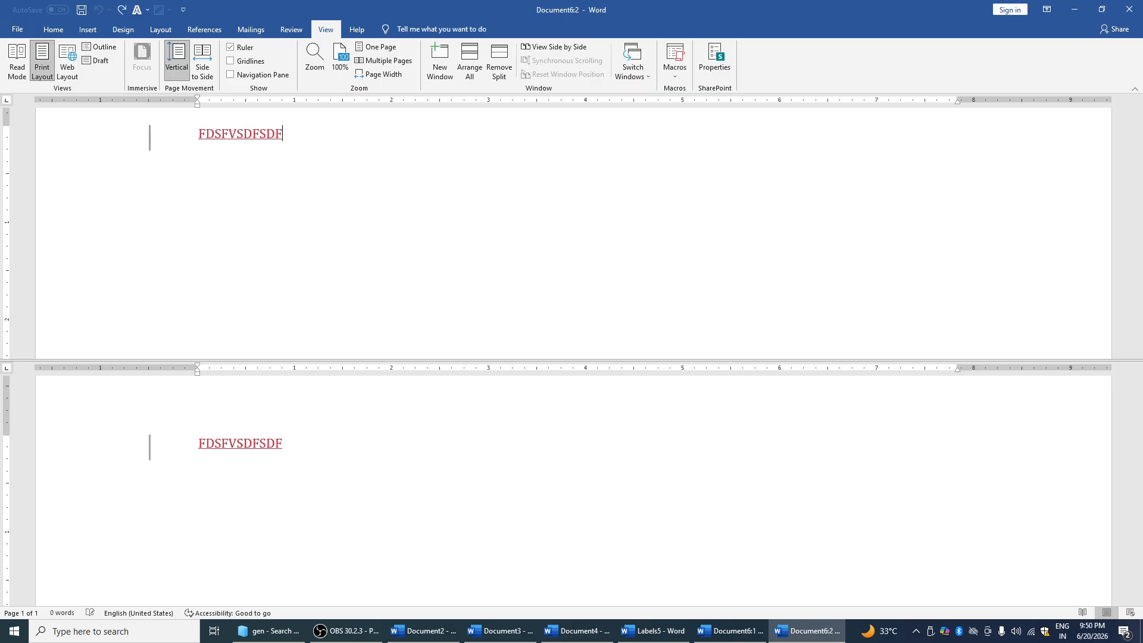
drag(201, 132, 390, 140)
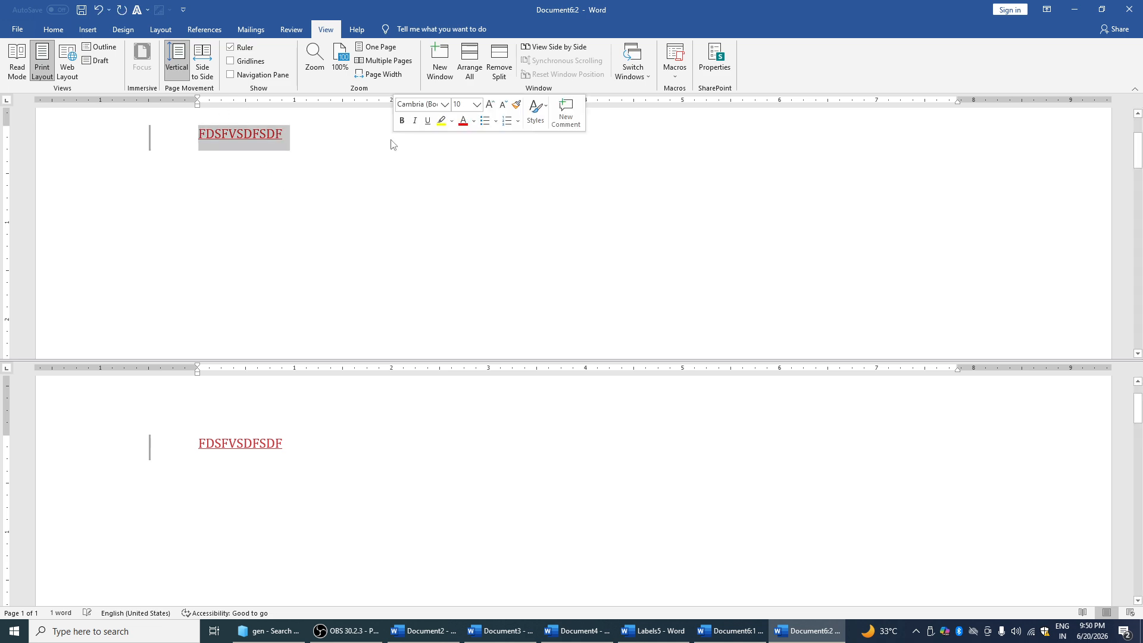
key(BackSpace)
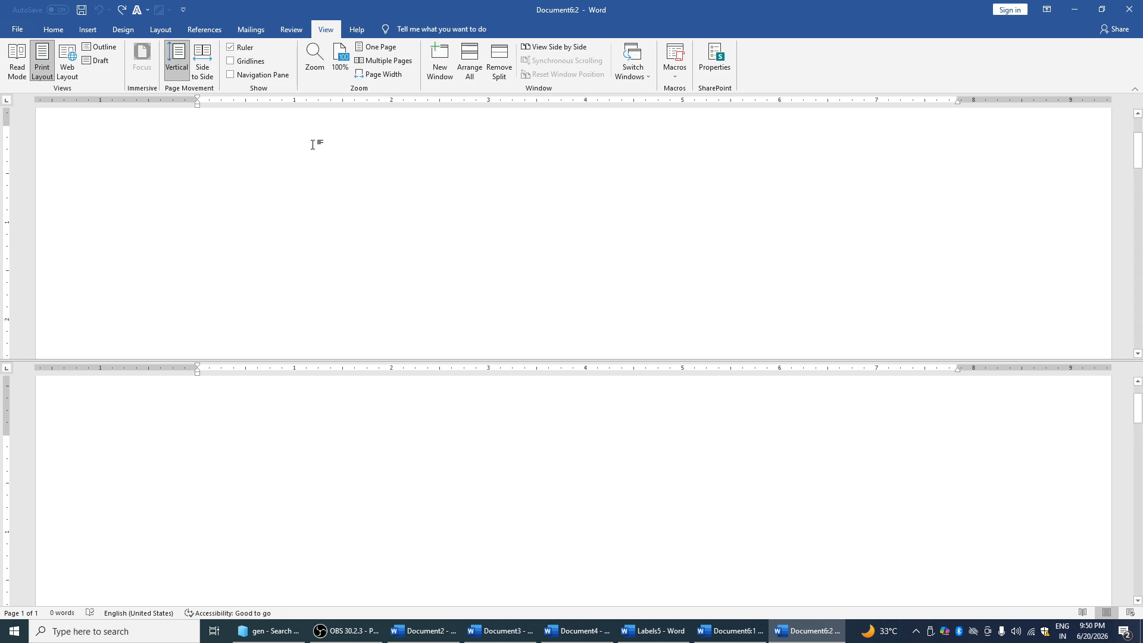
key(ctrl+y)
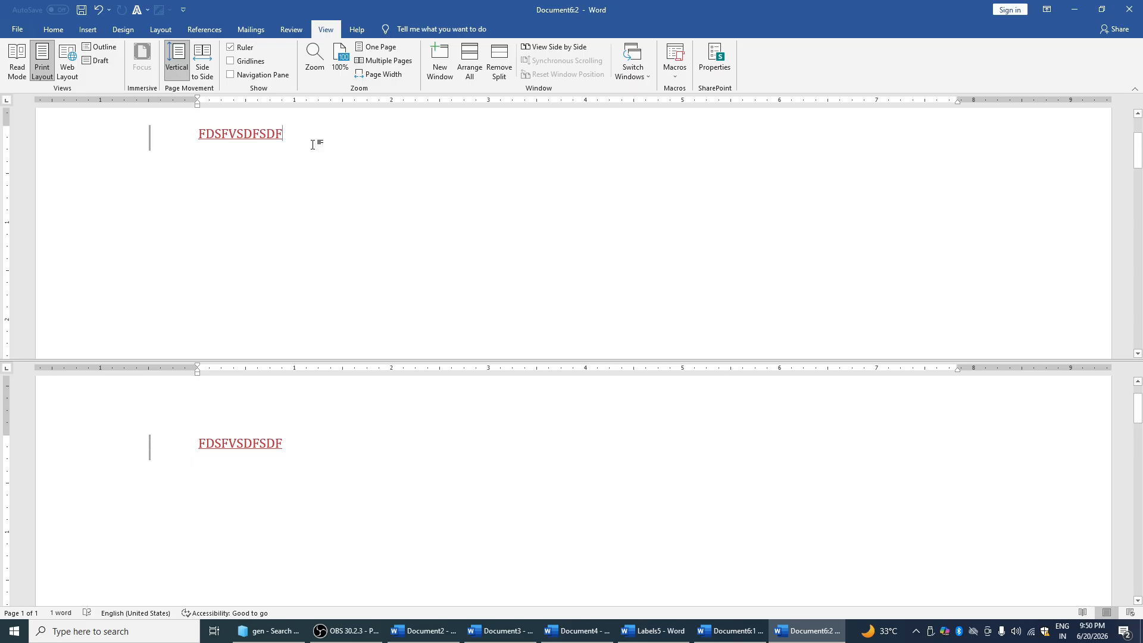
key(ctrl+z)
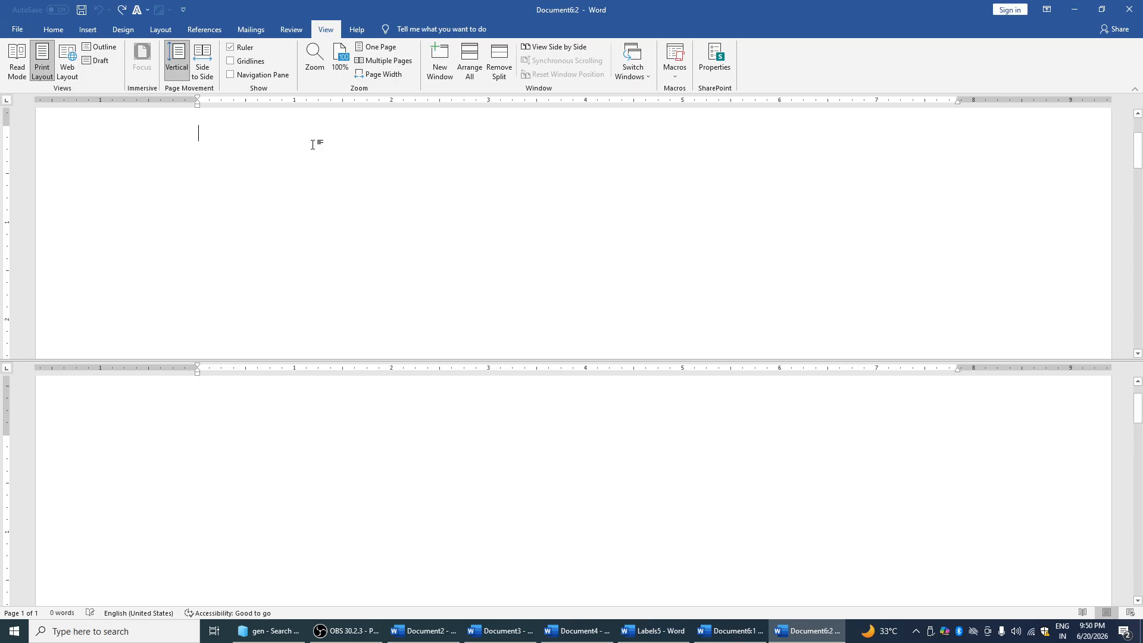
key(ctrl+y)
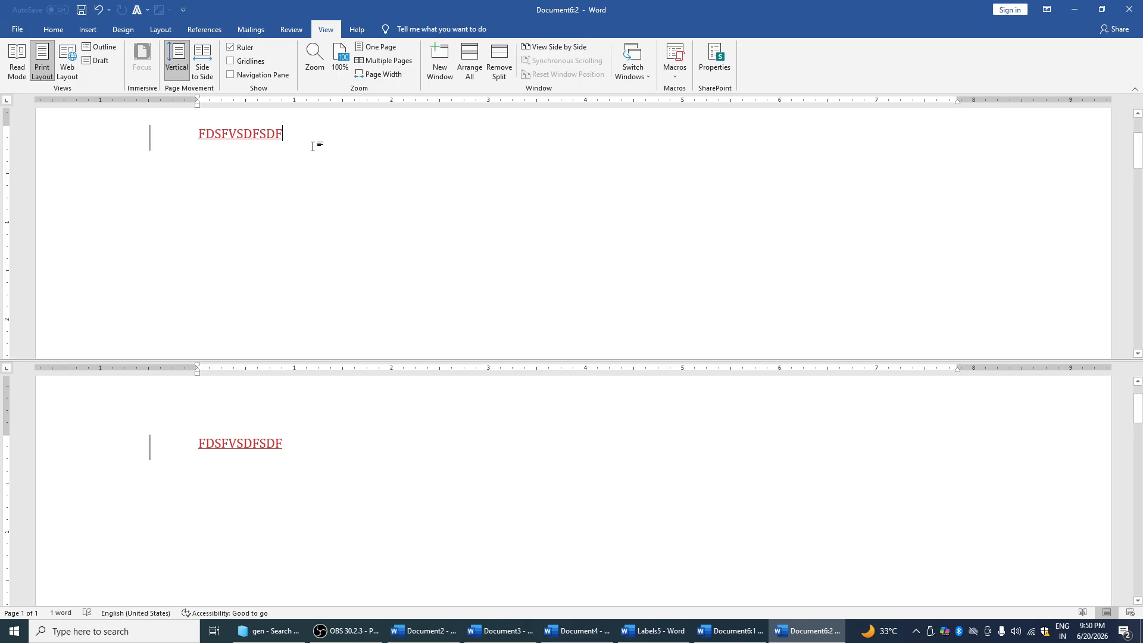
drag(216, 135, 317, 428)
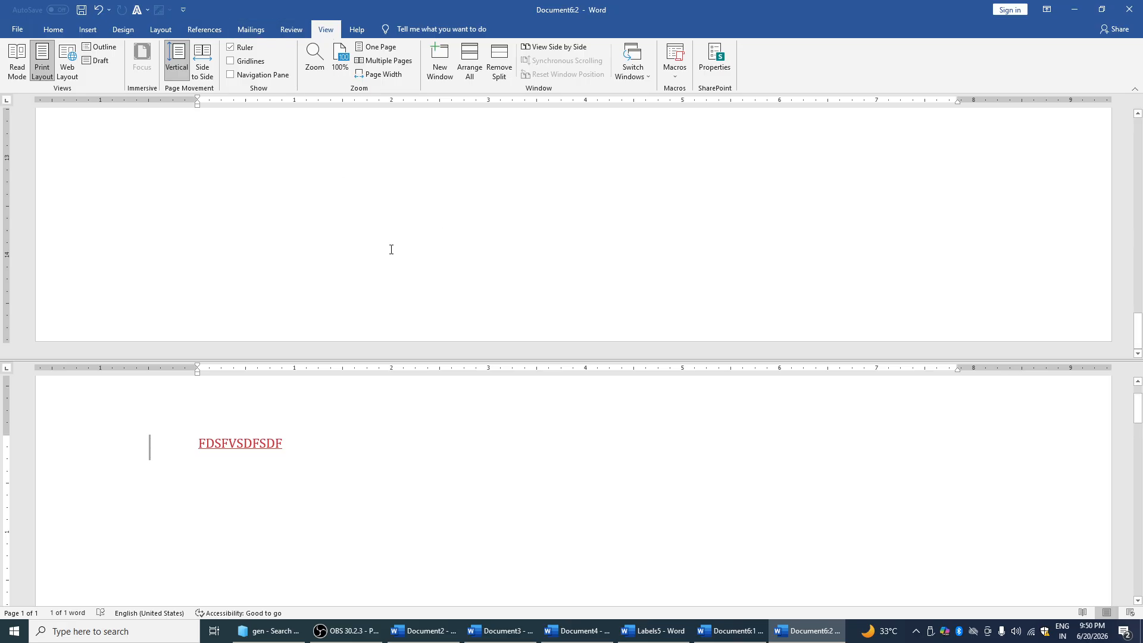
Insert the Screenshot (340) image from this device as the BPSC-114 cover picture
click(64, 33)
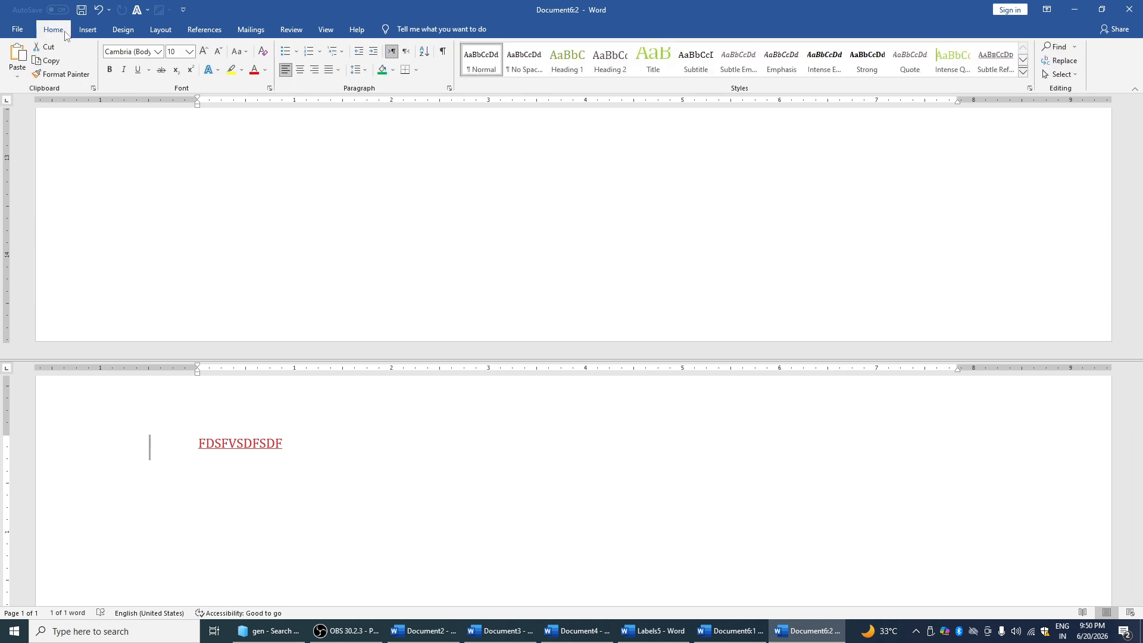
click(98, 33)
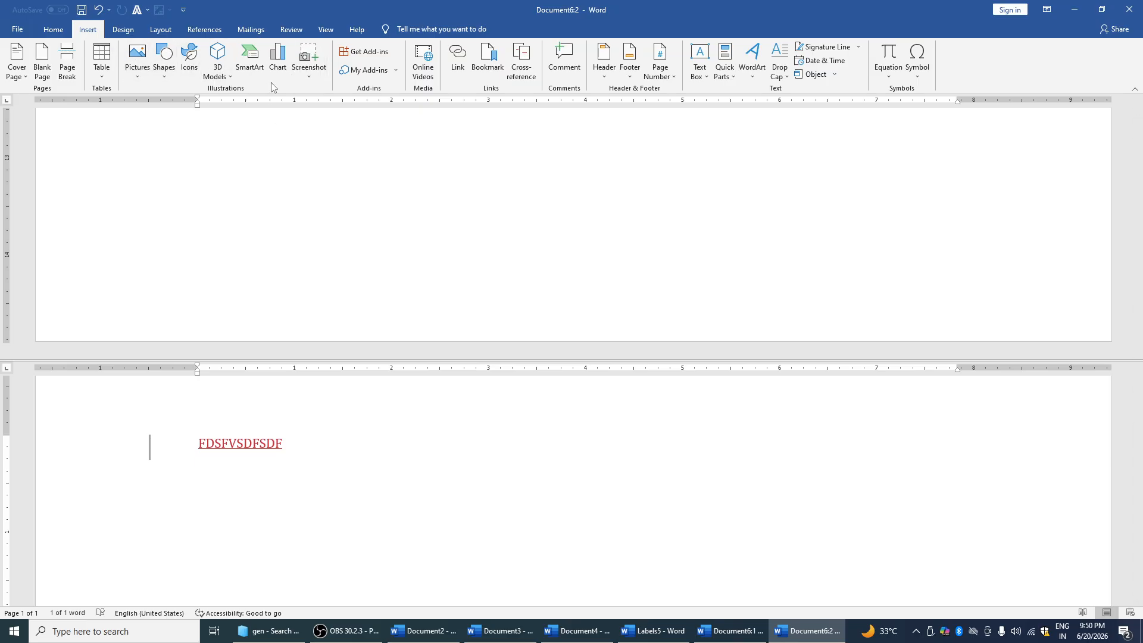
click(142, 75)
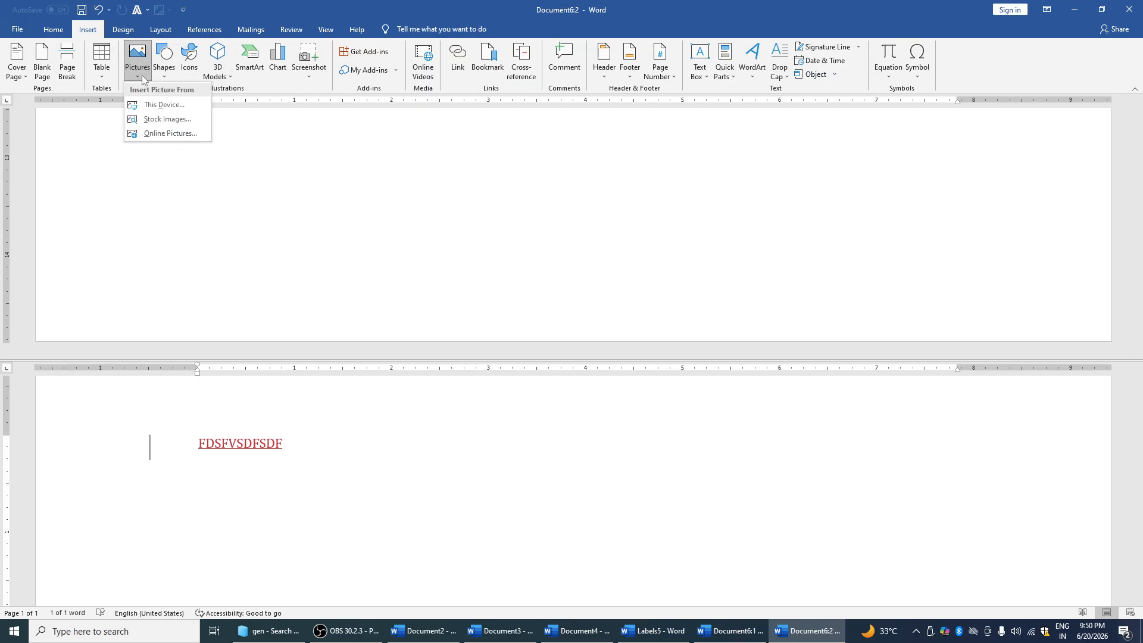
click(164, 106)
click(204, 94)
click(276, 286)
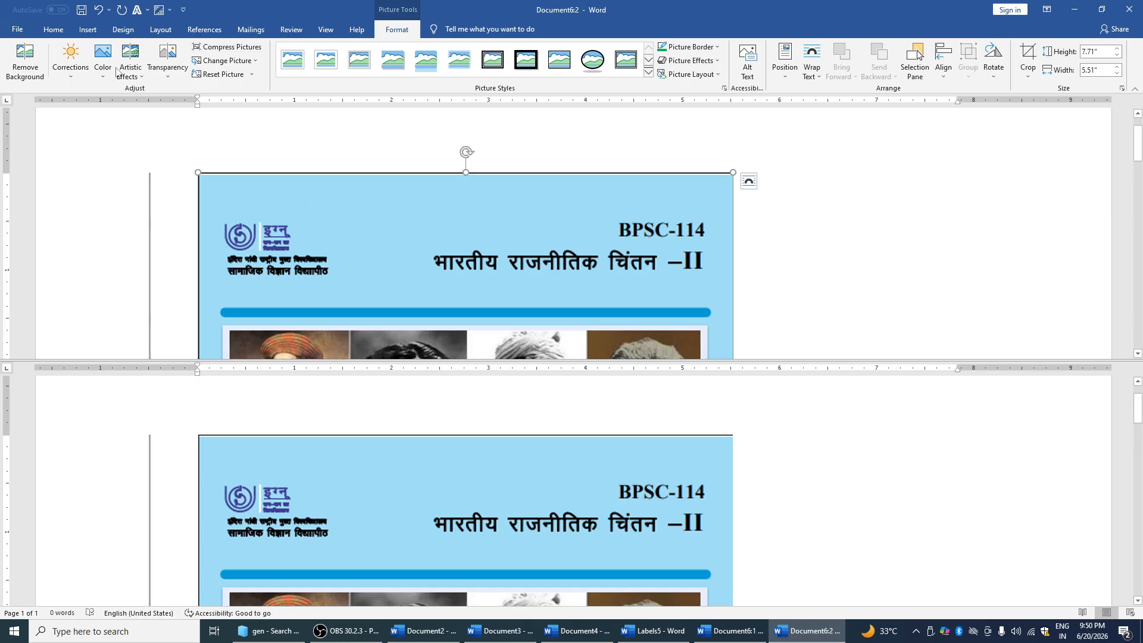
click(53, 29)
click(90, 29)
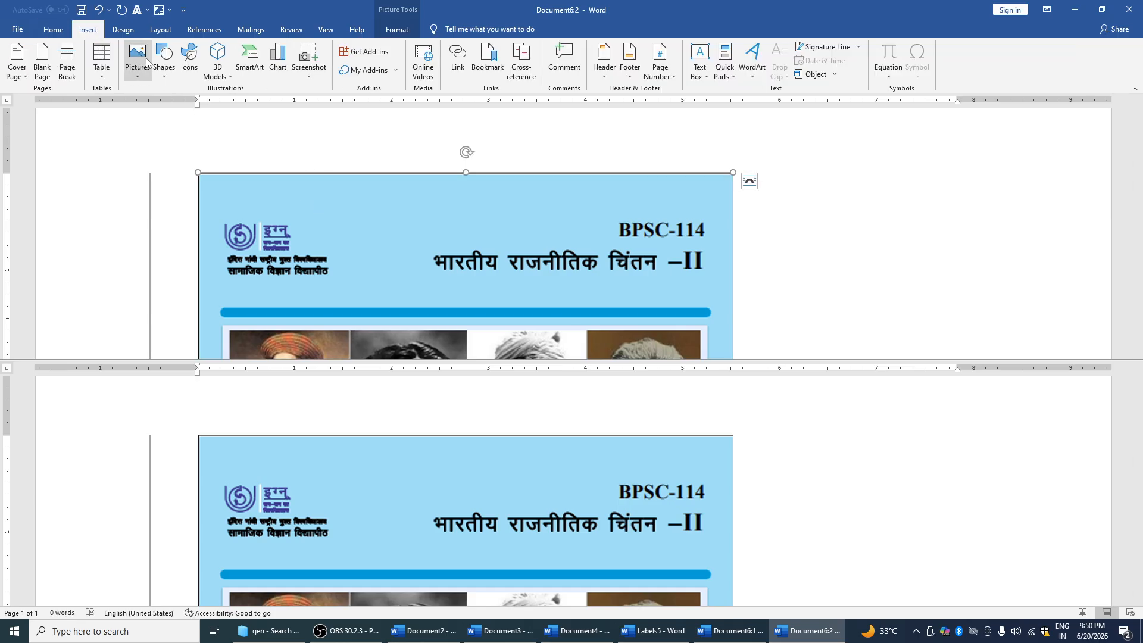
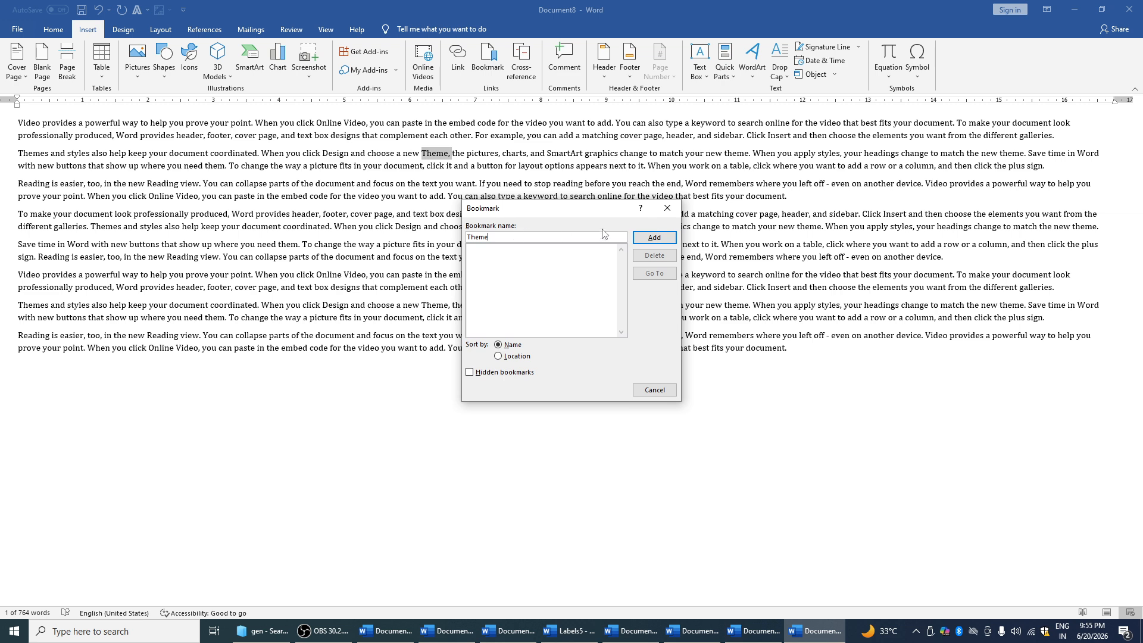
Save the Theme bookmark, then use Go To from the end of the document to jump back to 'Theme'
click(654, 237)
click(513, 394)
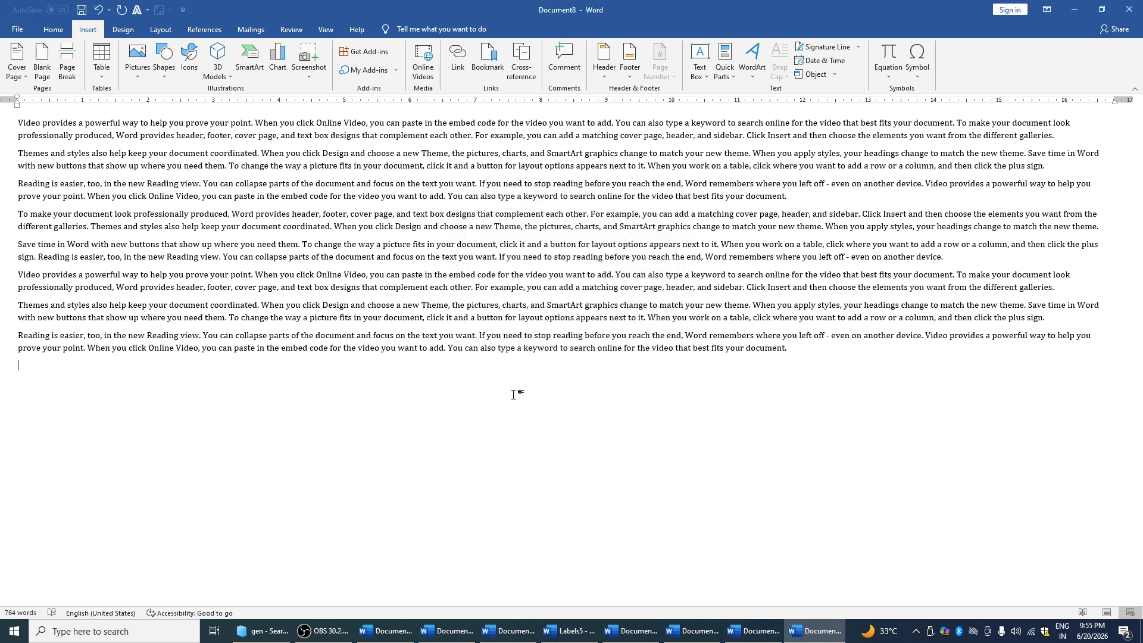
click(488, 60)
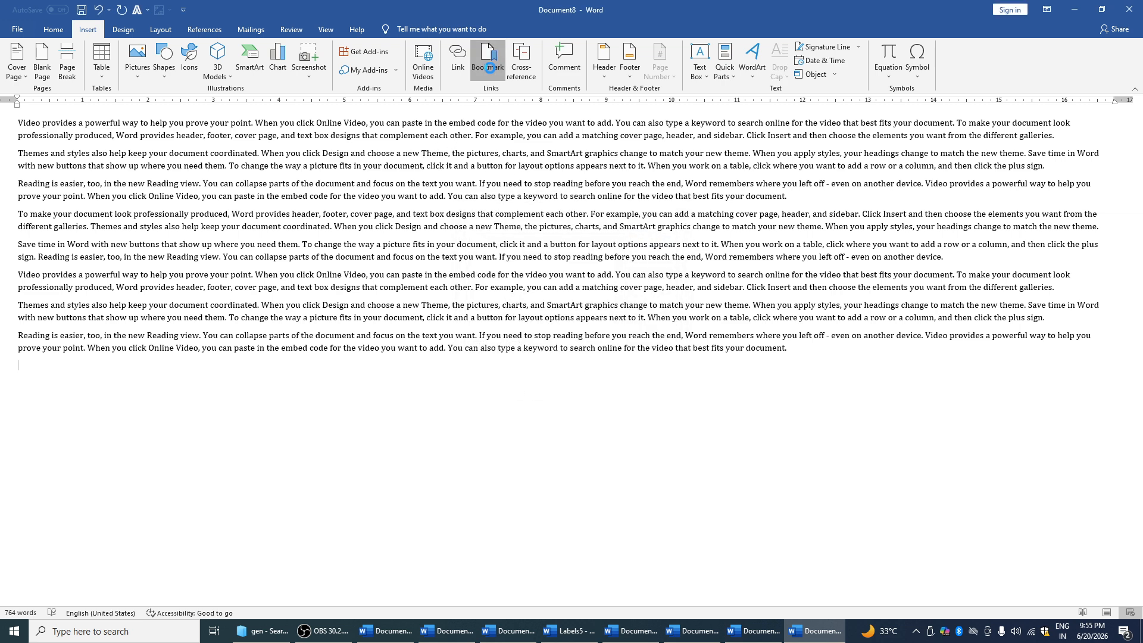
click(653, 275)
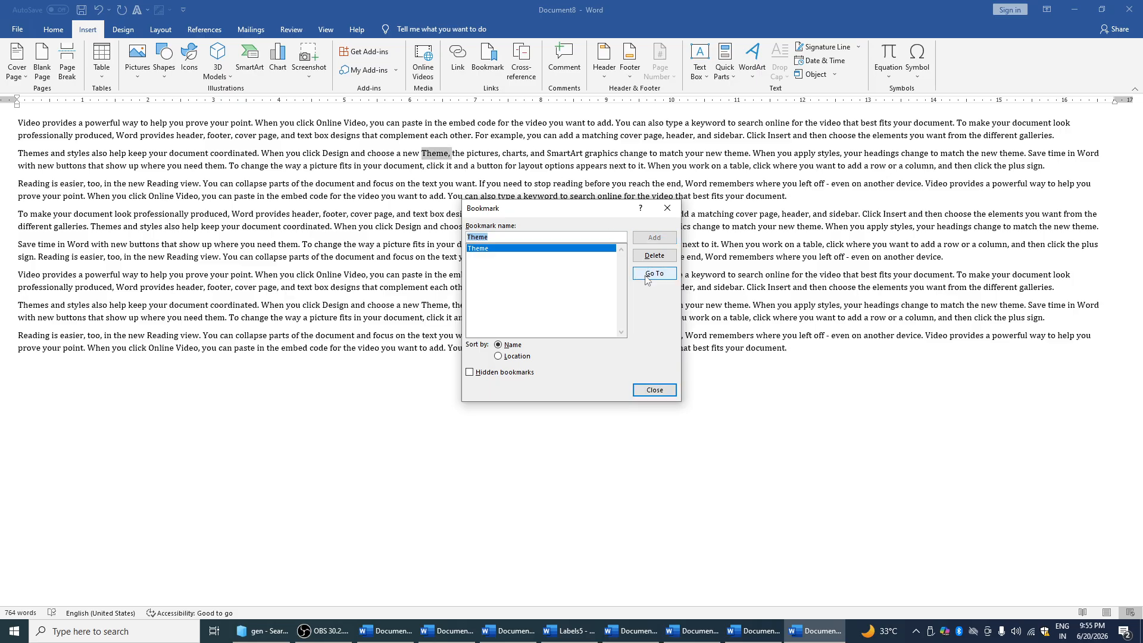
click(667, 208)
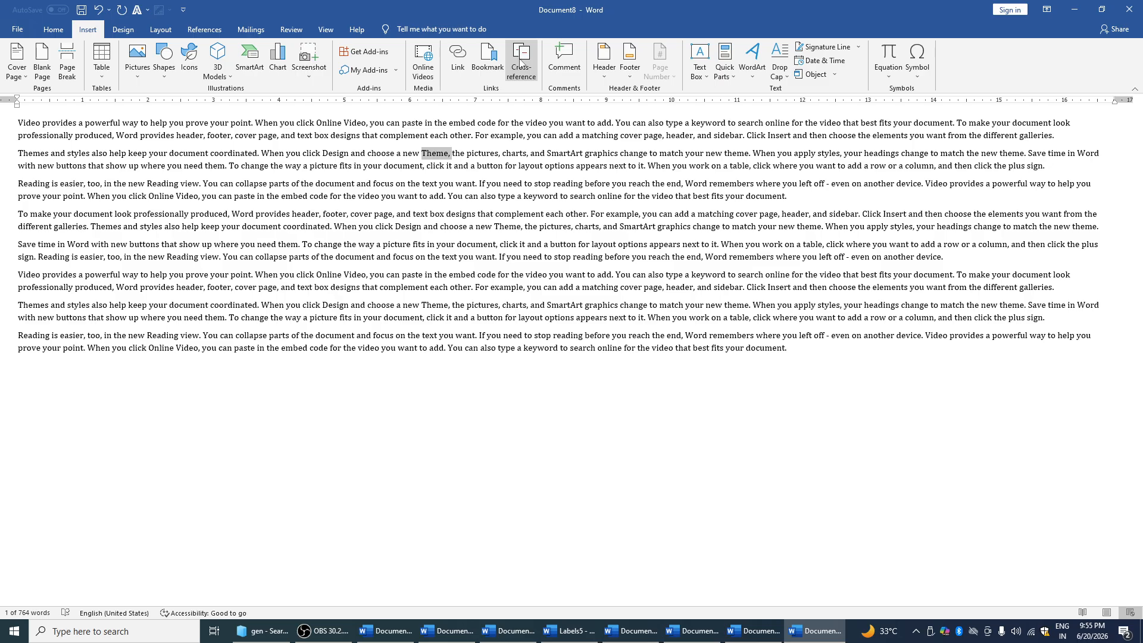
Add a comment with 's' on the word Theme, then undo it
click(564, 59)
text(sdsds)
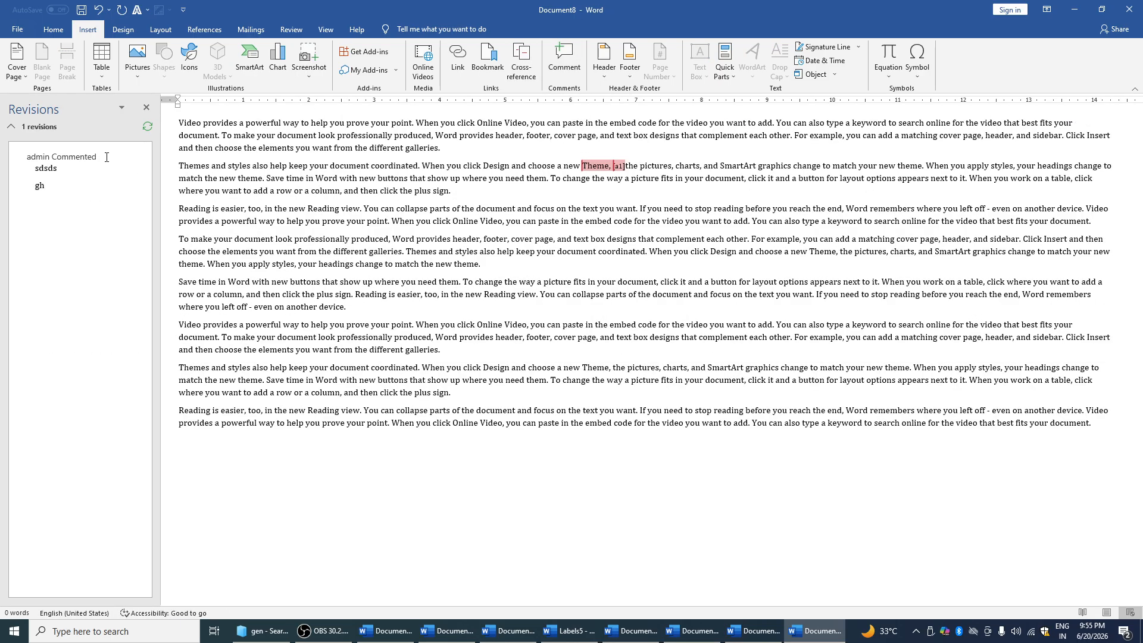
key(ctrl+z)
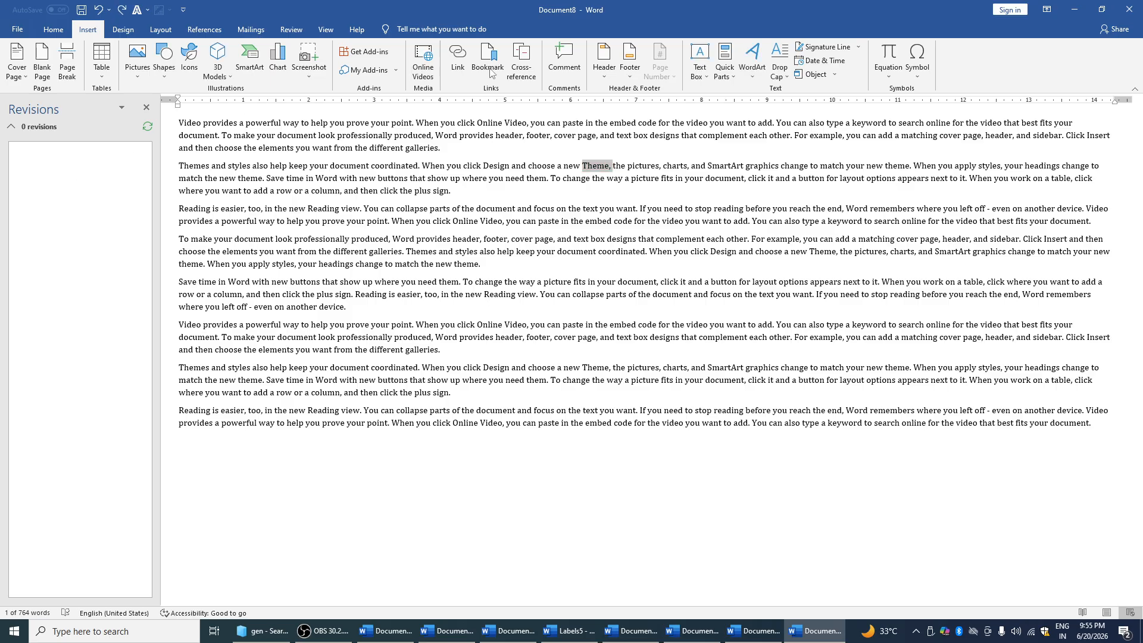
Dismiss the Header gallery and select the words 'you click Design and'
click(611, 78)
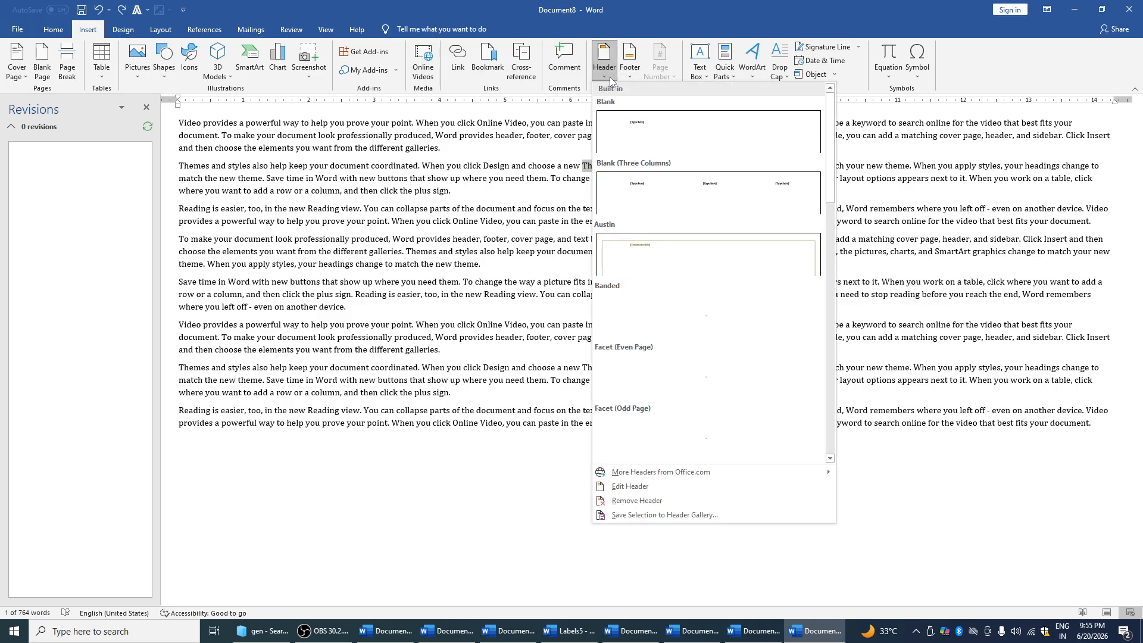
click(557, 186)
drag(454, 166, 523, 173)
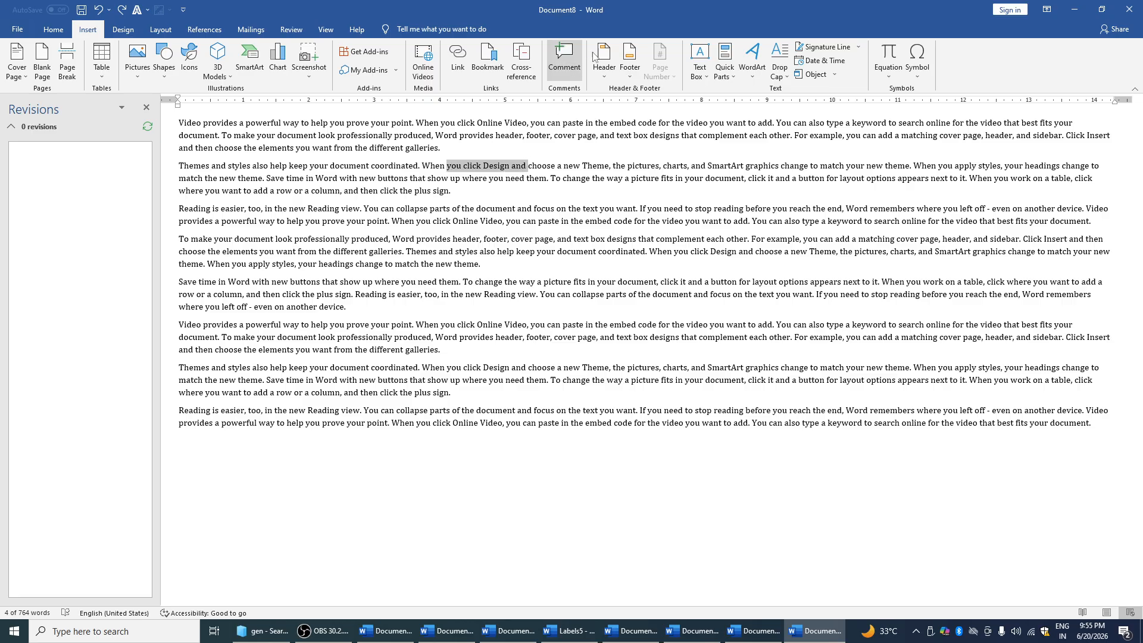
click(604, 66)
Add a blank three-column header with 'gbcfvbvcb', then replace it with a single-placeholder blank header
click(625, 187)
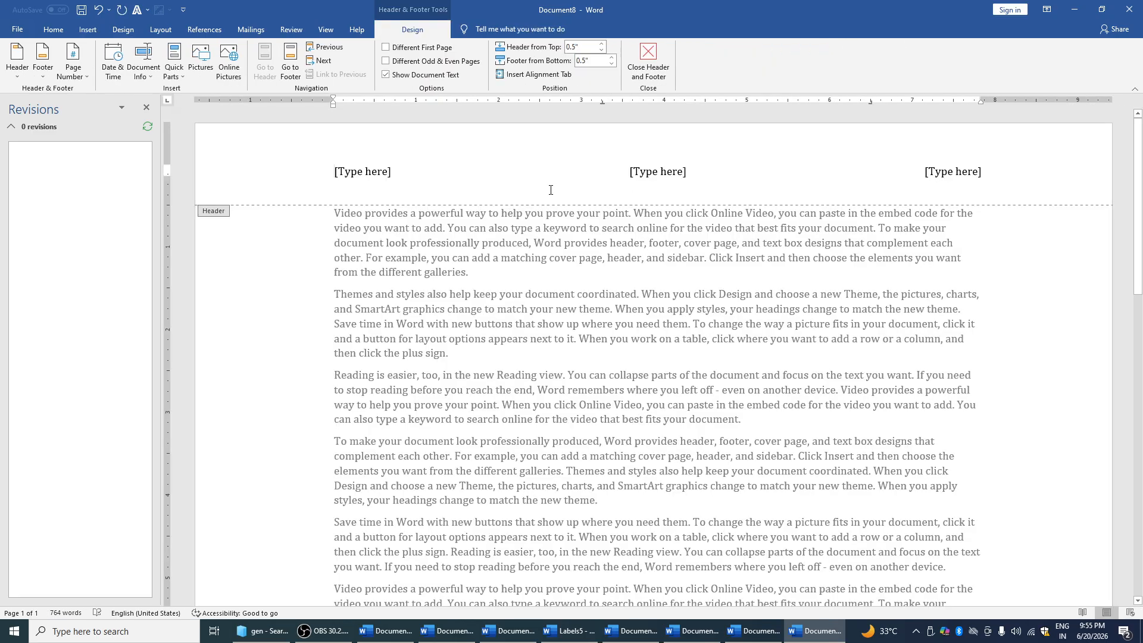
text(gbcfvbvcb)
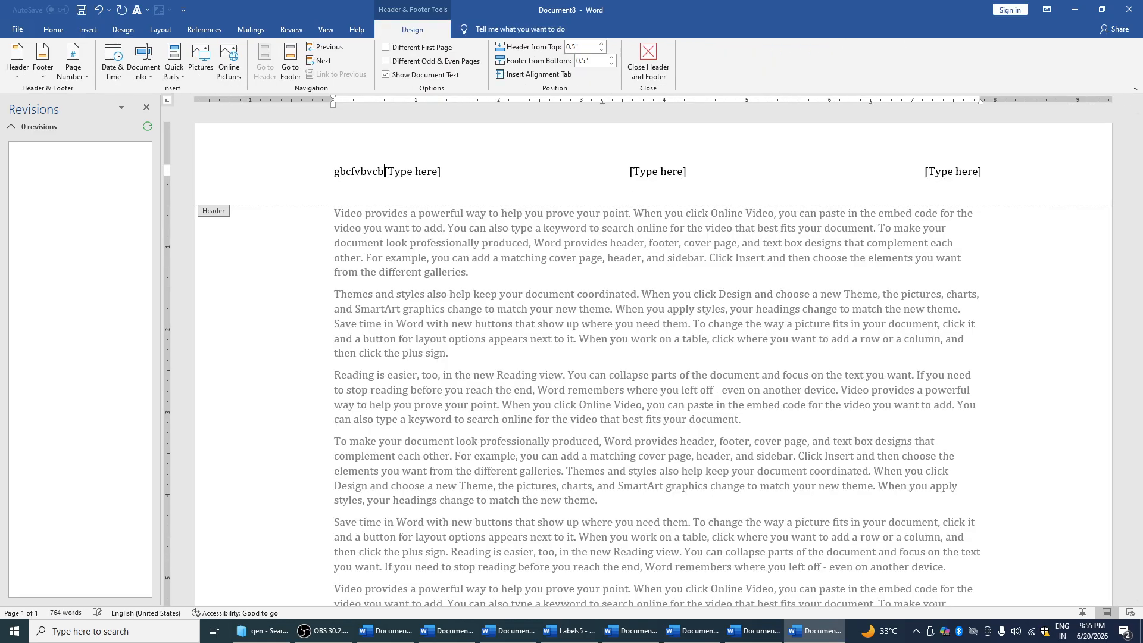
click(18, 59)
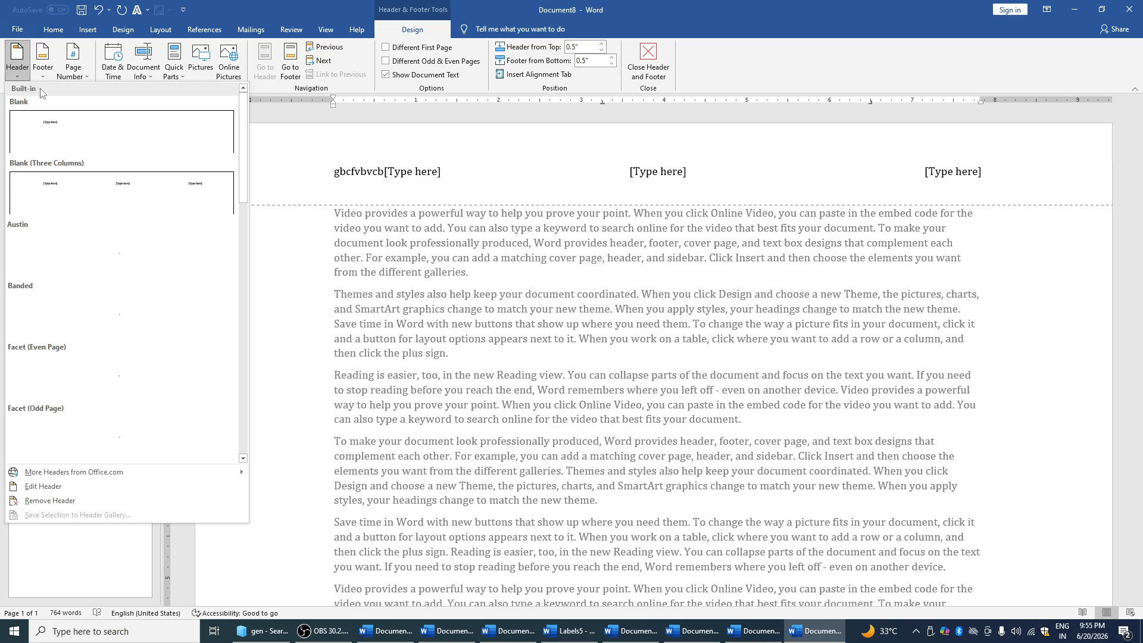
click(77, 95)
Add a Plain Number page number at the bottom of the page
click(44, 76)
click(44, 76)
click(87, 78)
mouse_move(98, 106)
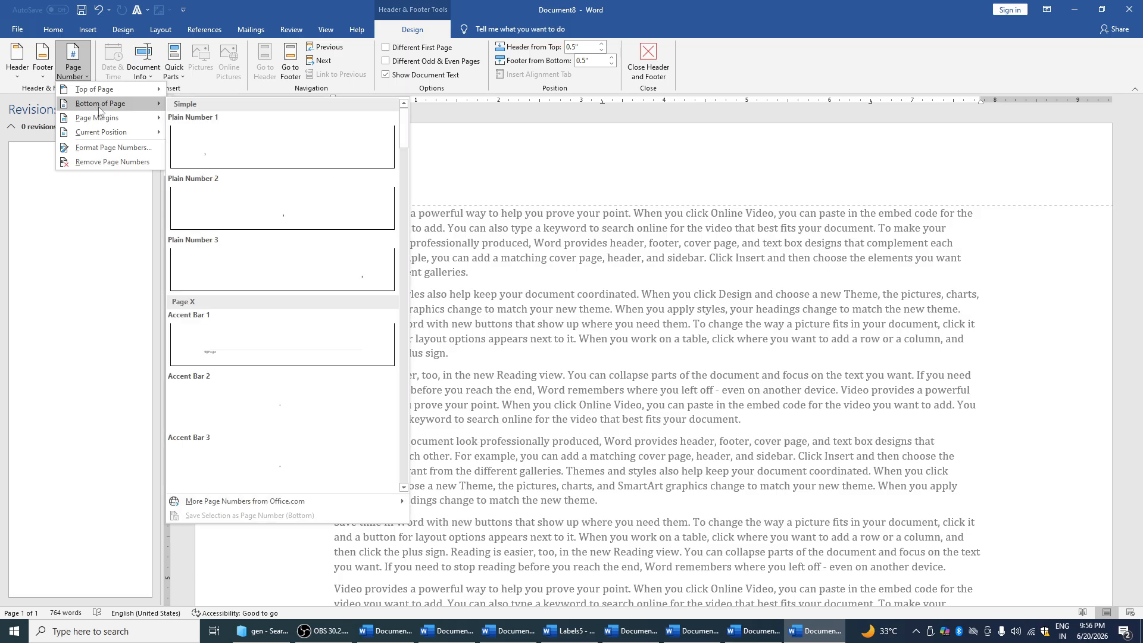
click(227, 133)
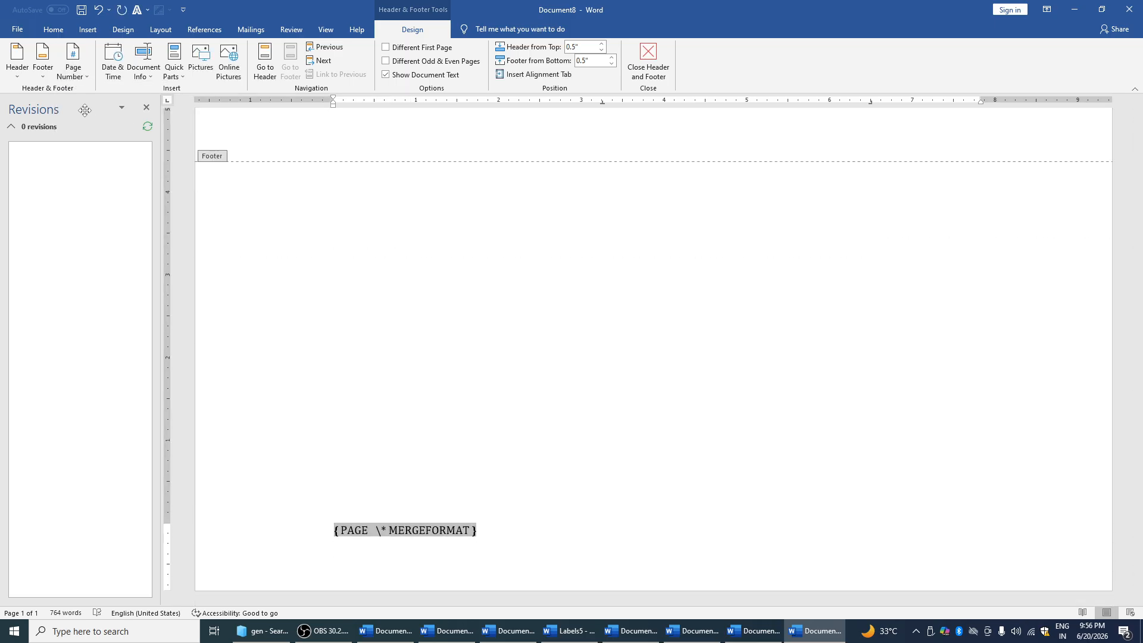
Insert the date June 20, 2026 and the document Title field into the footer
click(114, 69)
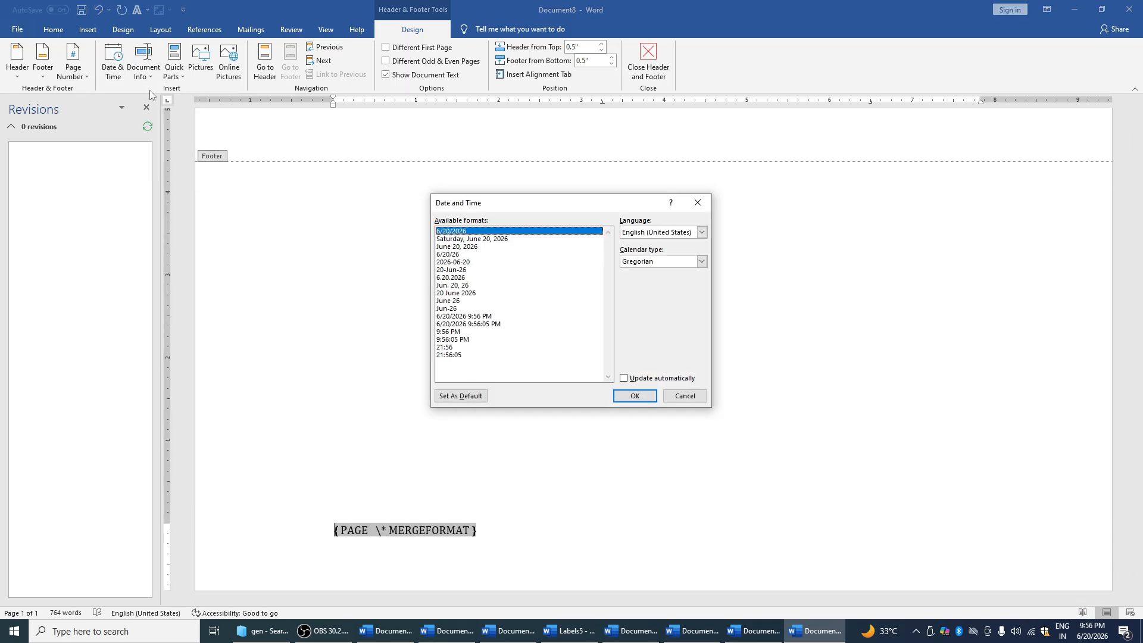
click(484, 247)
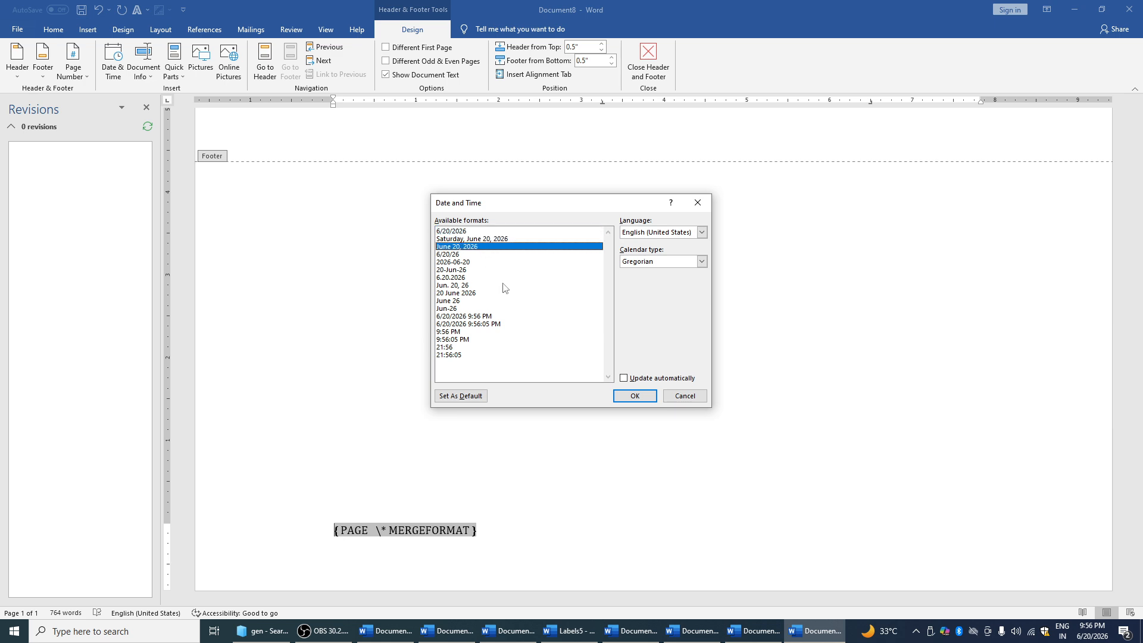
click(635, 396)
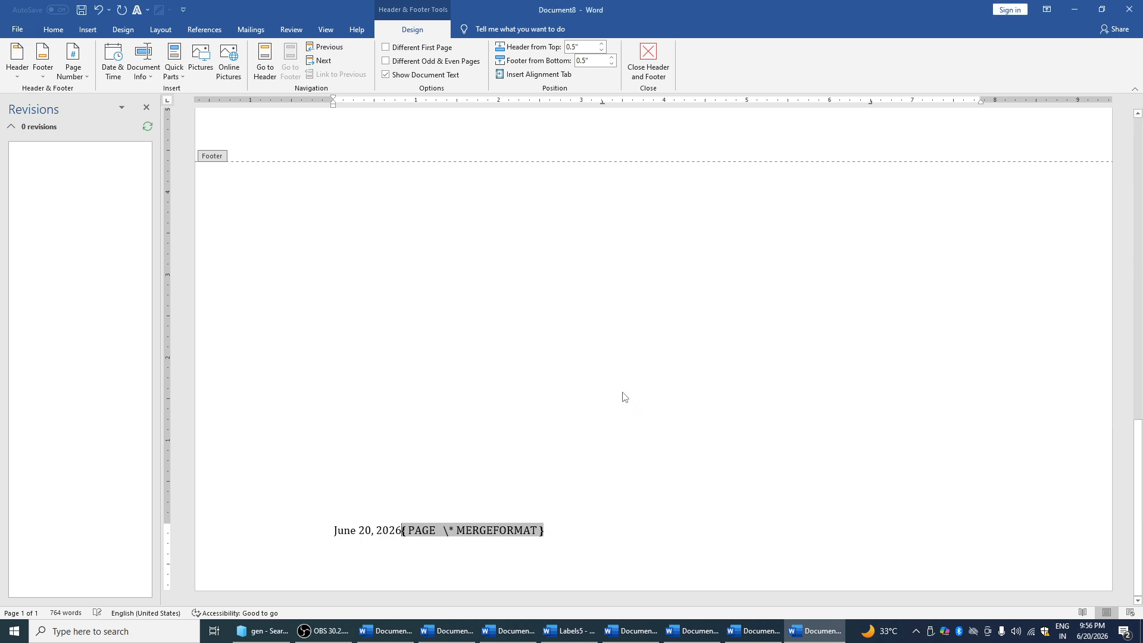
click(151, 77)
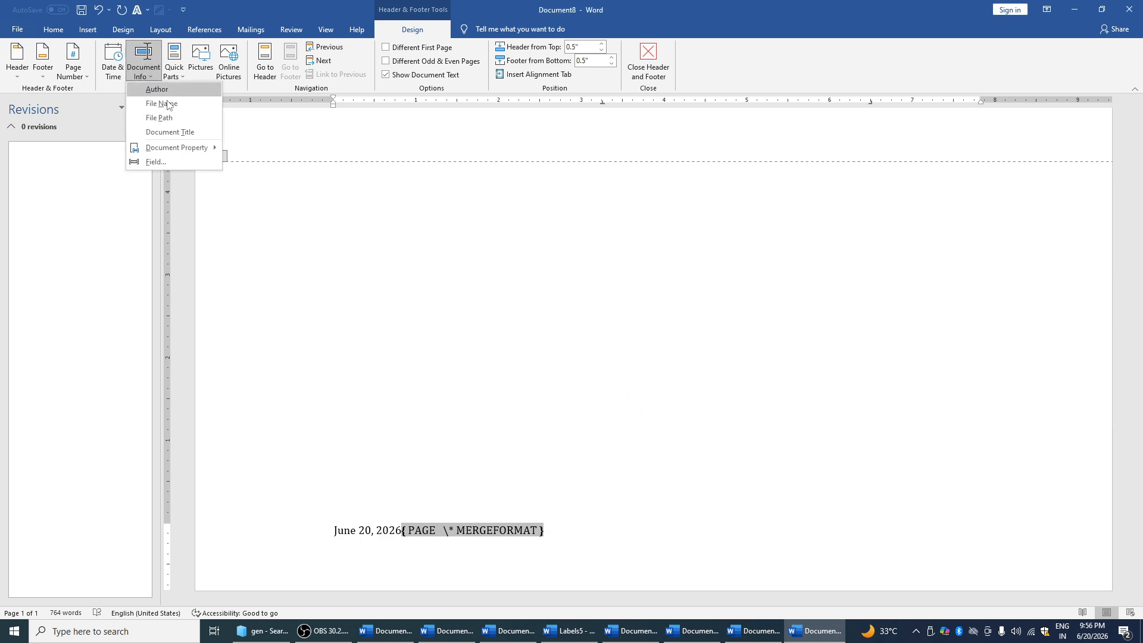
click(183, 133)
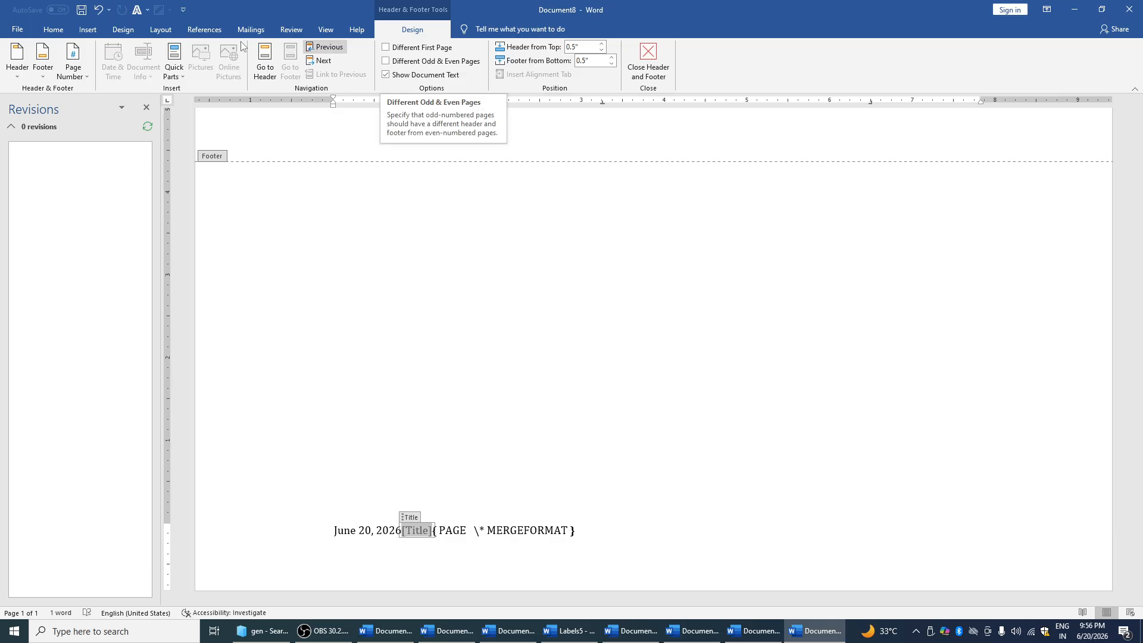
click(49, 29)
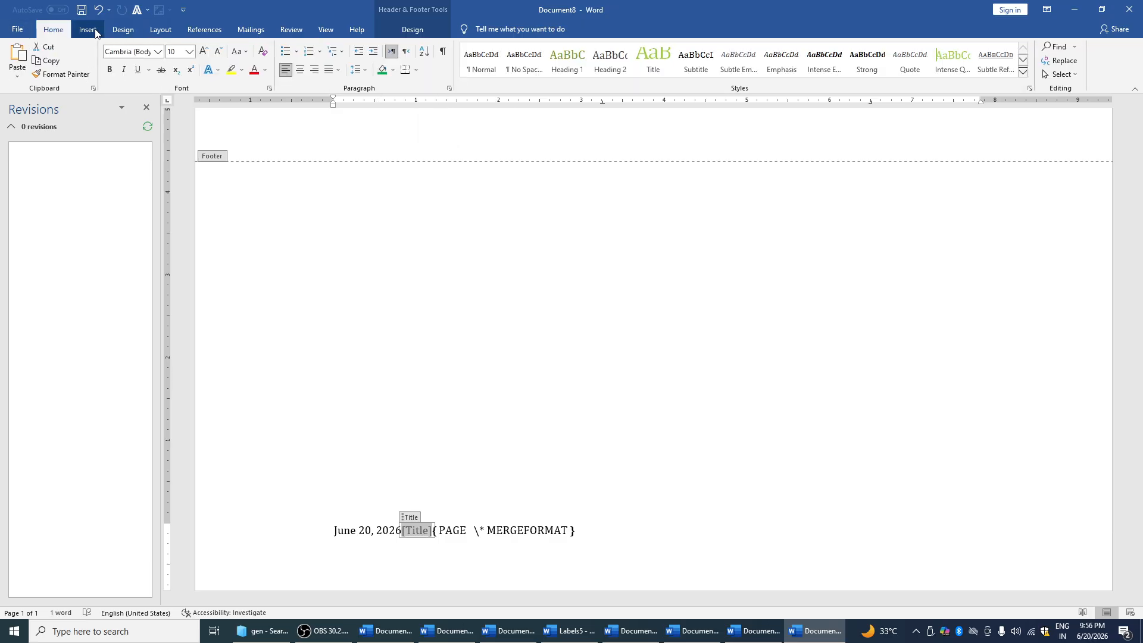
Browse the Cover Page designs on the Insert tab and close them without choosing one
click(88, 29)
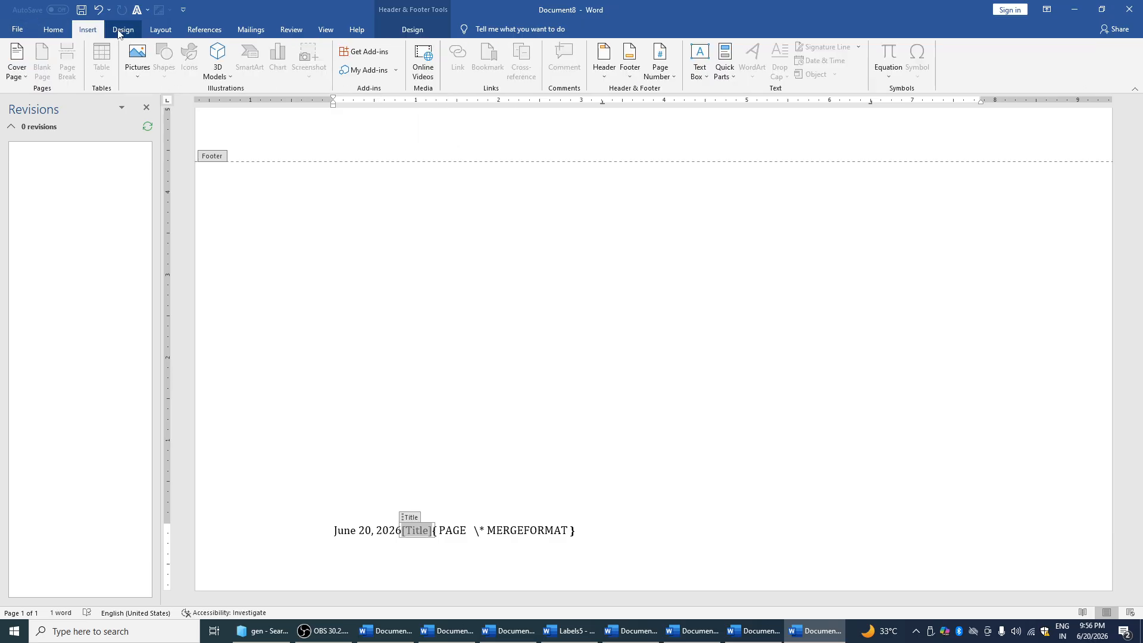
click(26, 70)
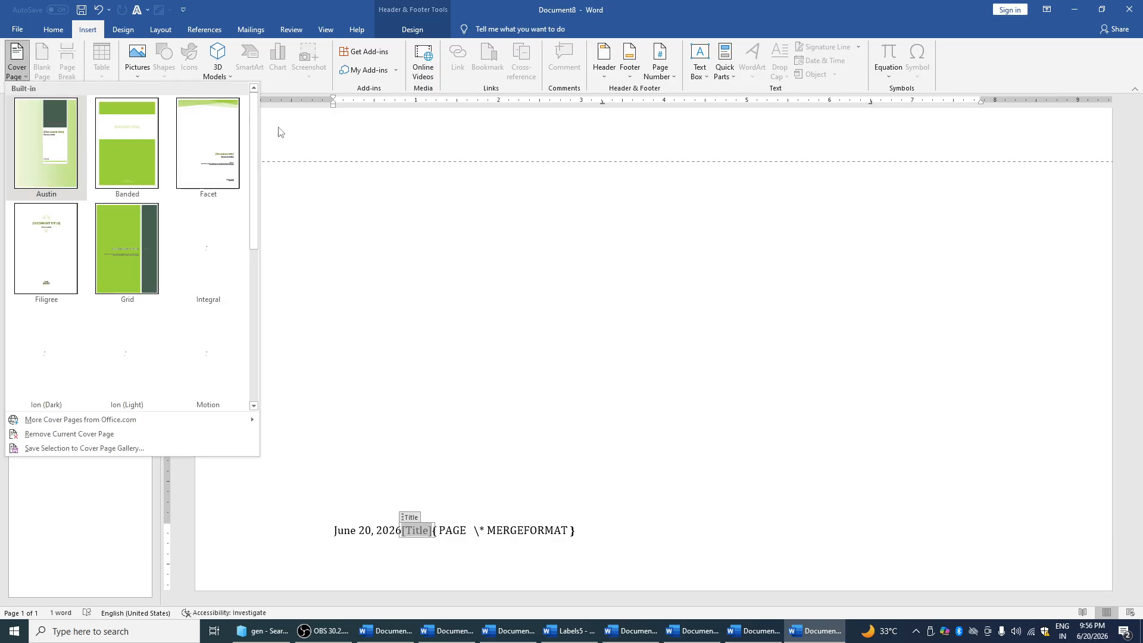
click(307, 179)
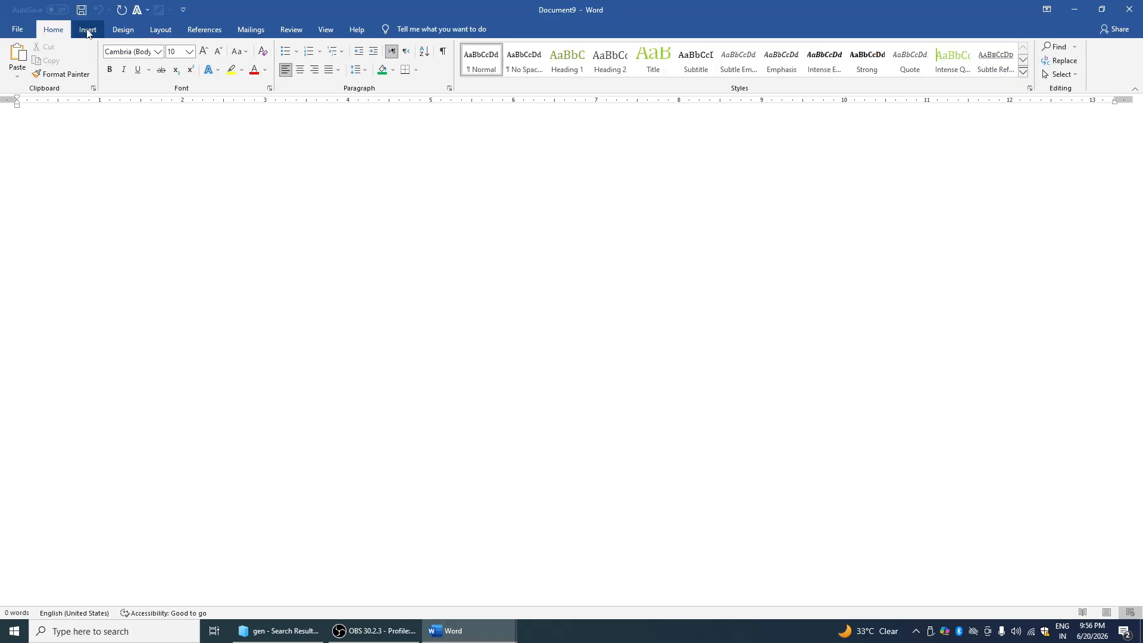
Insert four page breaks, checking the header designs without adding a header
click(88, 31)
click(66, 60)
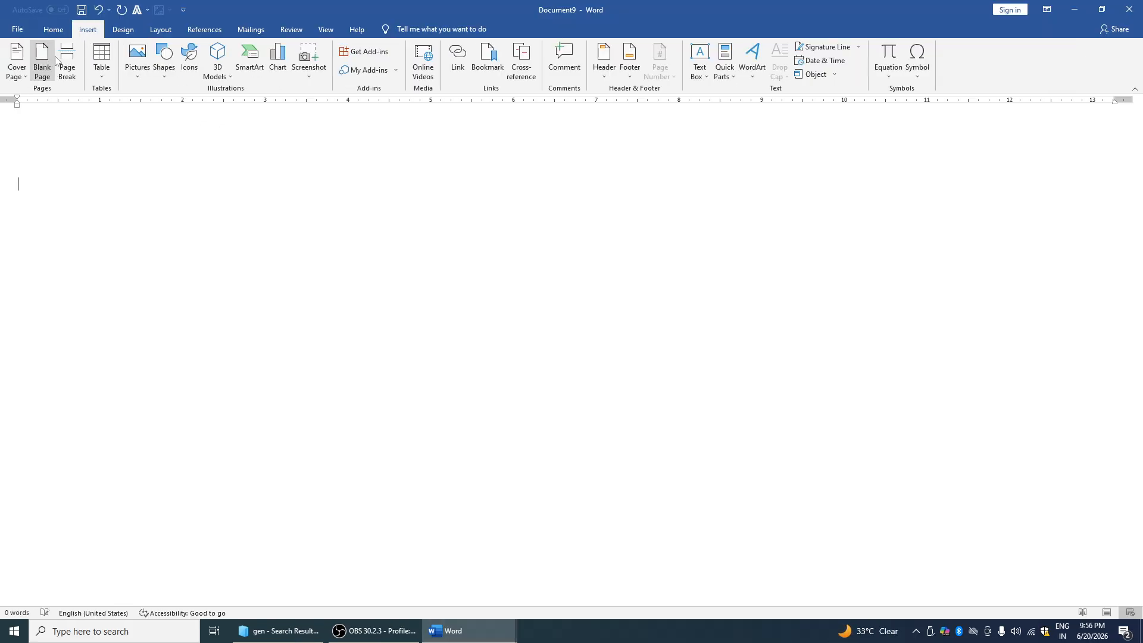
scroll(252, 229, down, 1)
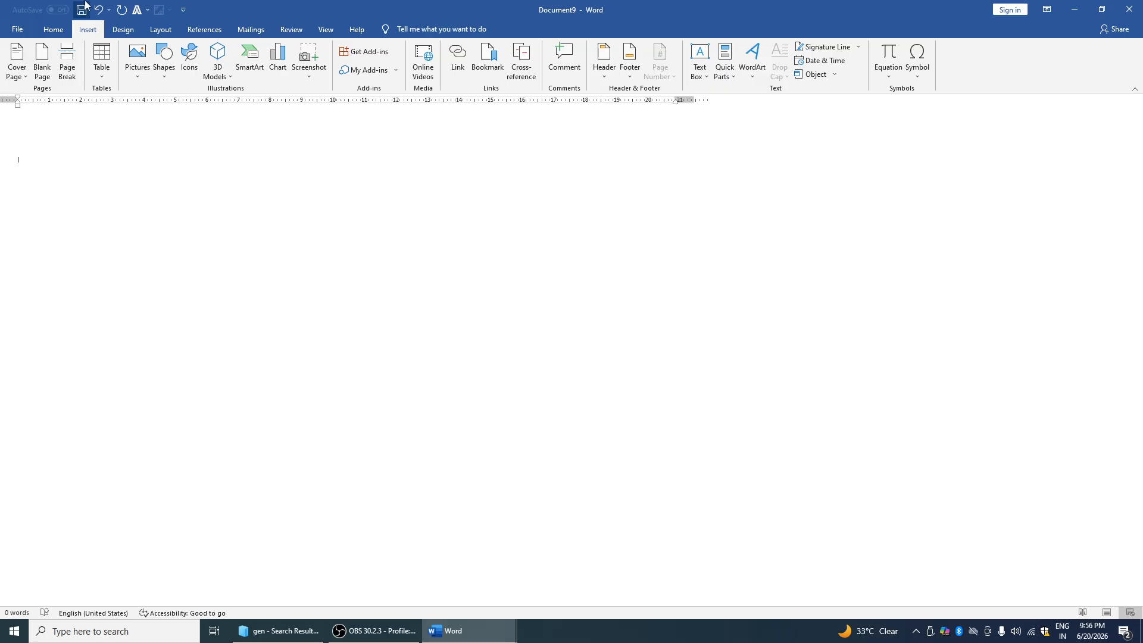
click(64, 57)
click(63, 58)
click(63, 58)
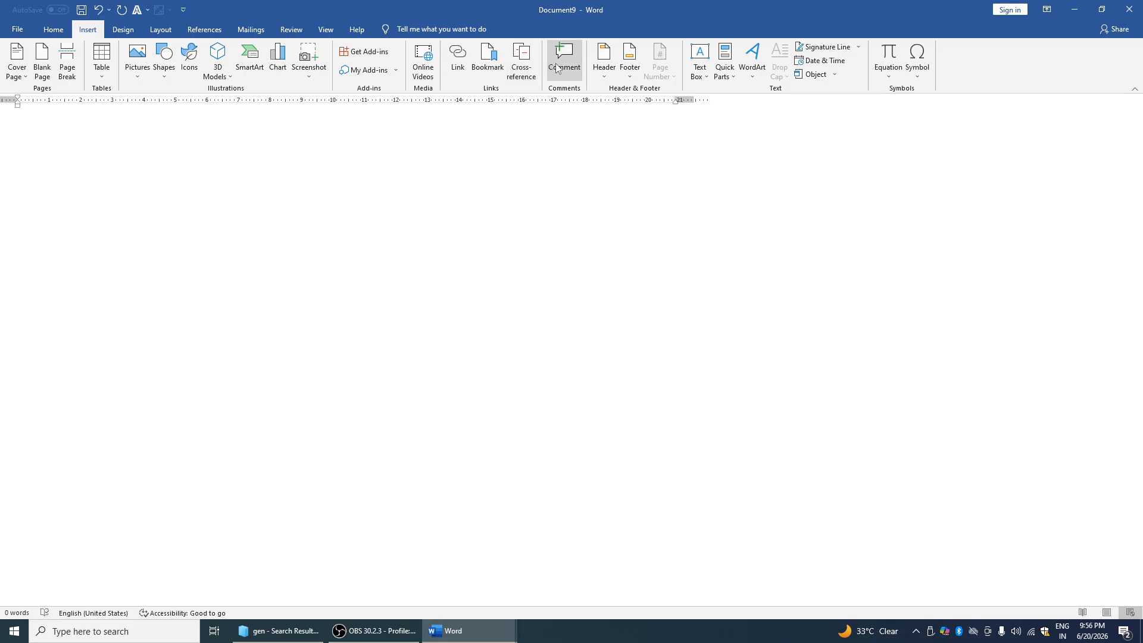
click(604, 60)
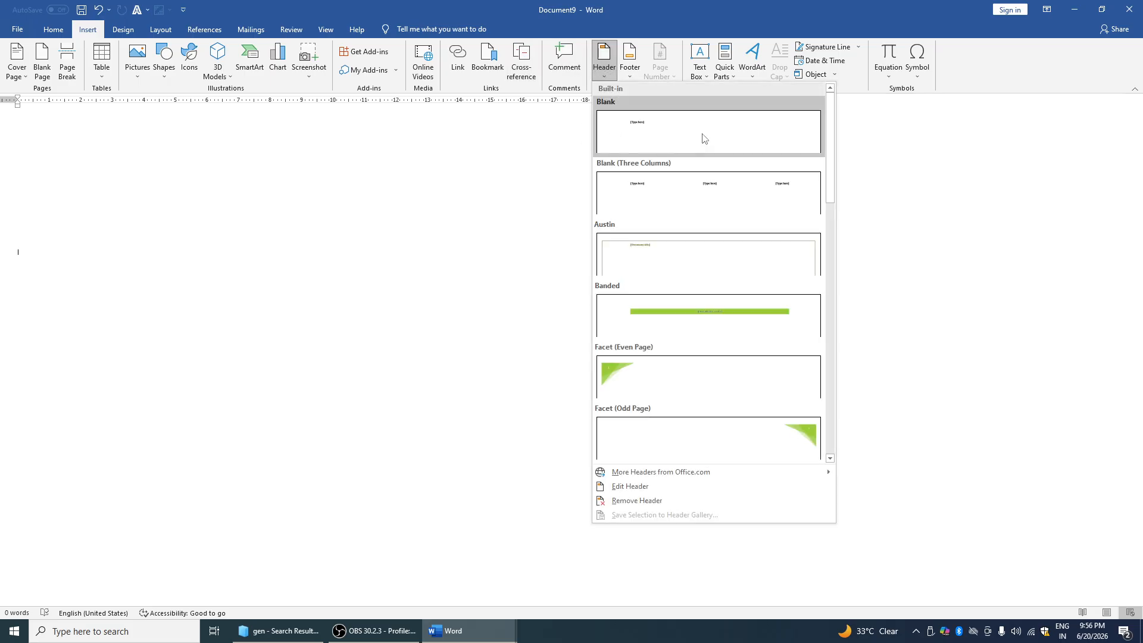
click(954, 172)
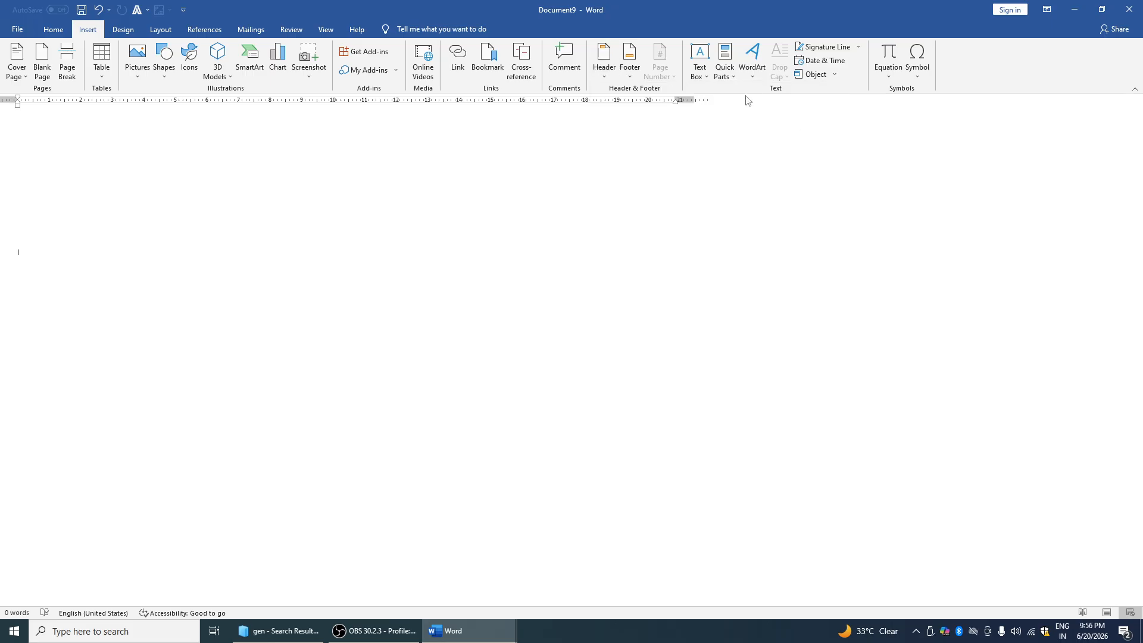
Insert a Simple Text Box and replace its placeholder with 'dfsdfjksd'
click(699, 63)
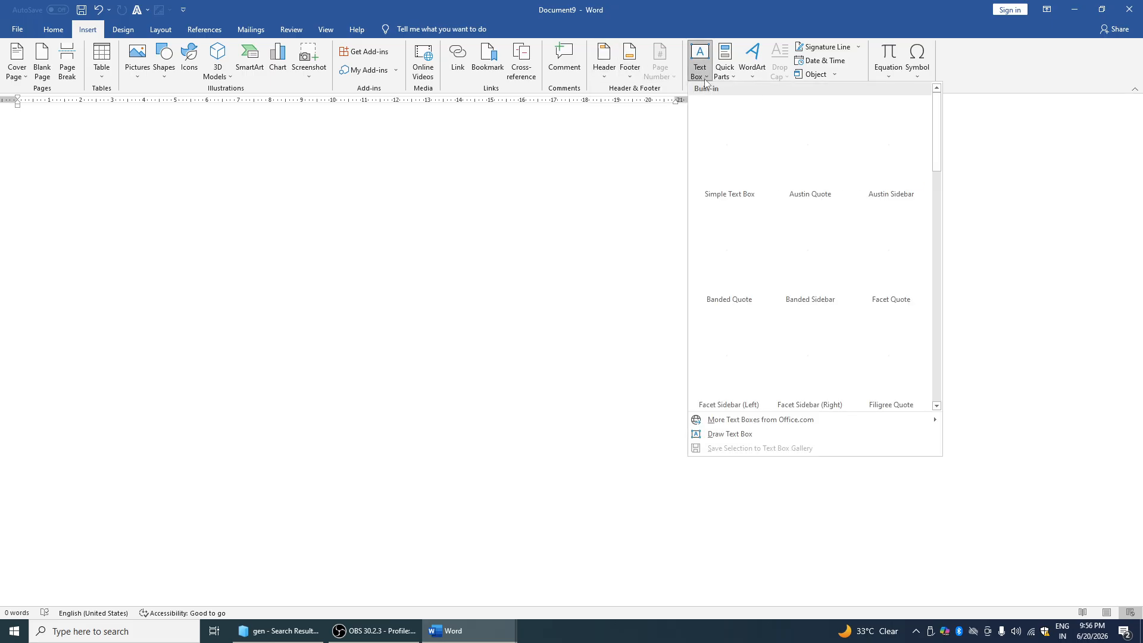
click(415, 185)
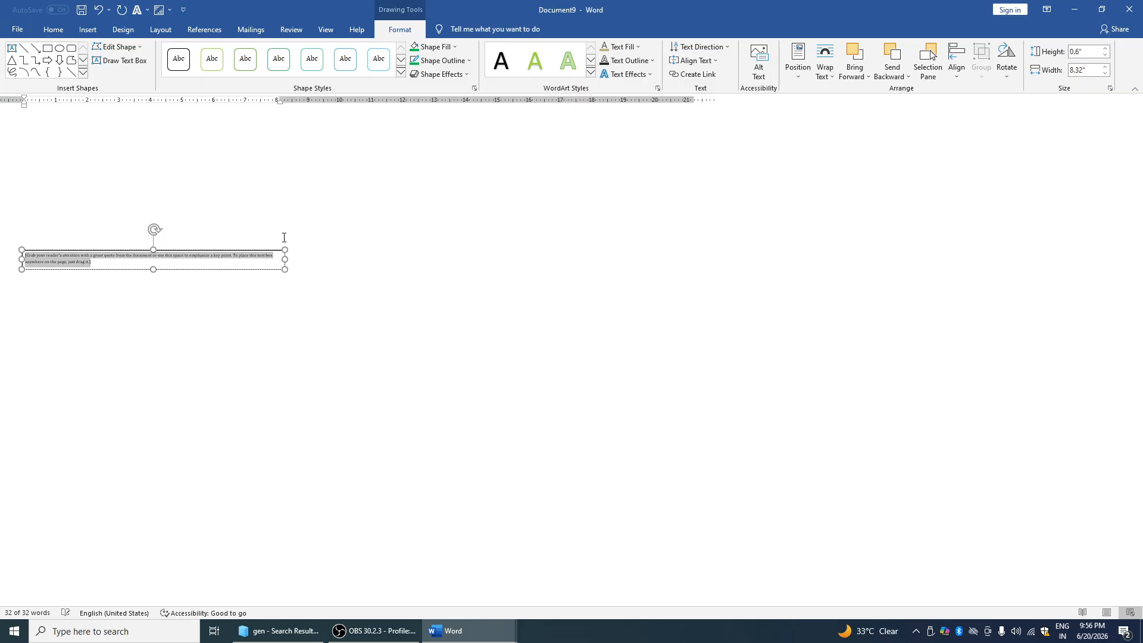
key(BackSpace)
text(dfsdfjksdjfjsd)
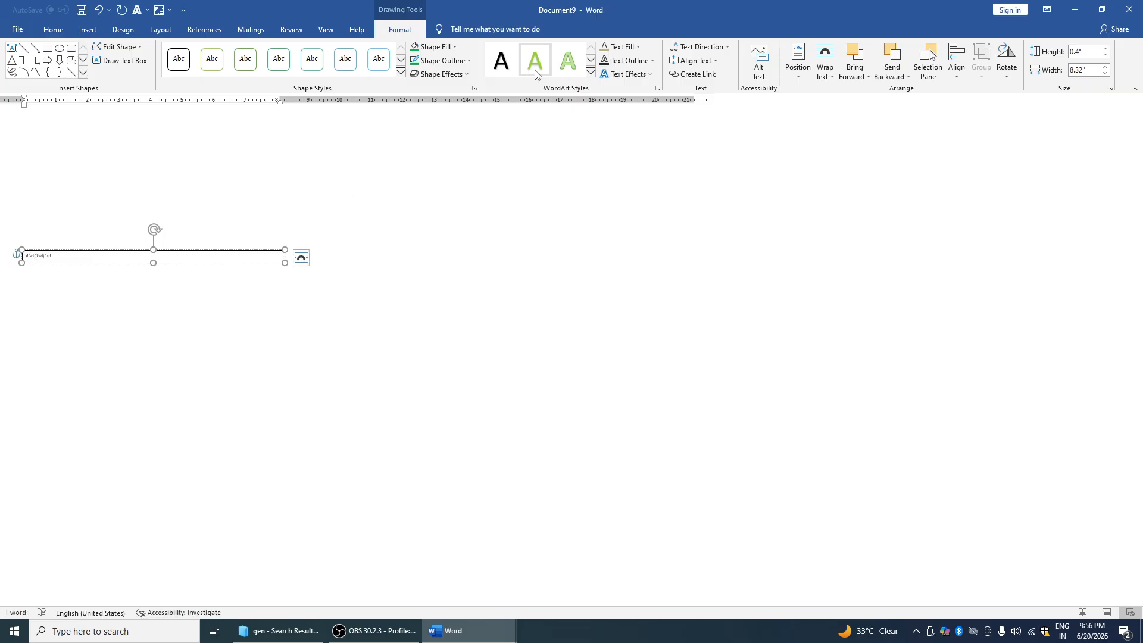
Add the Company Address document property field to the text box, then deselect it
click(53, 30)
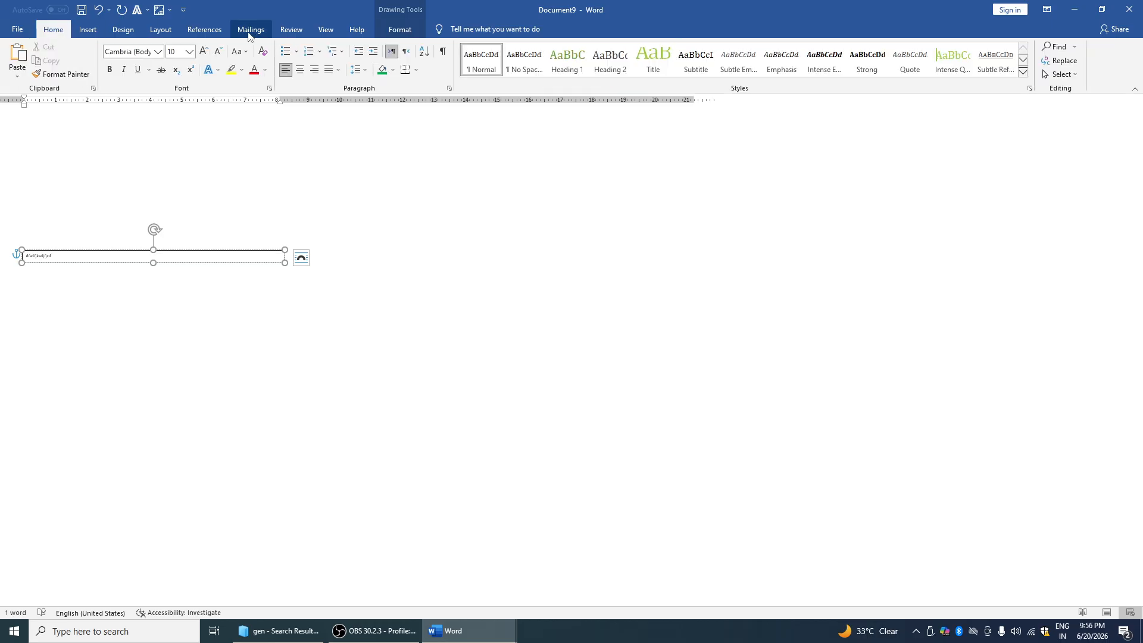
click(87, 29)
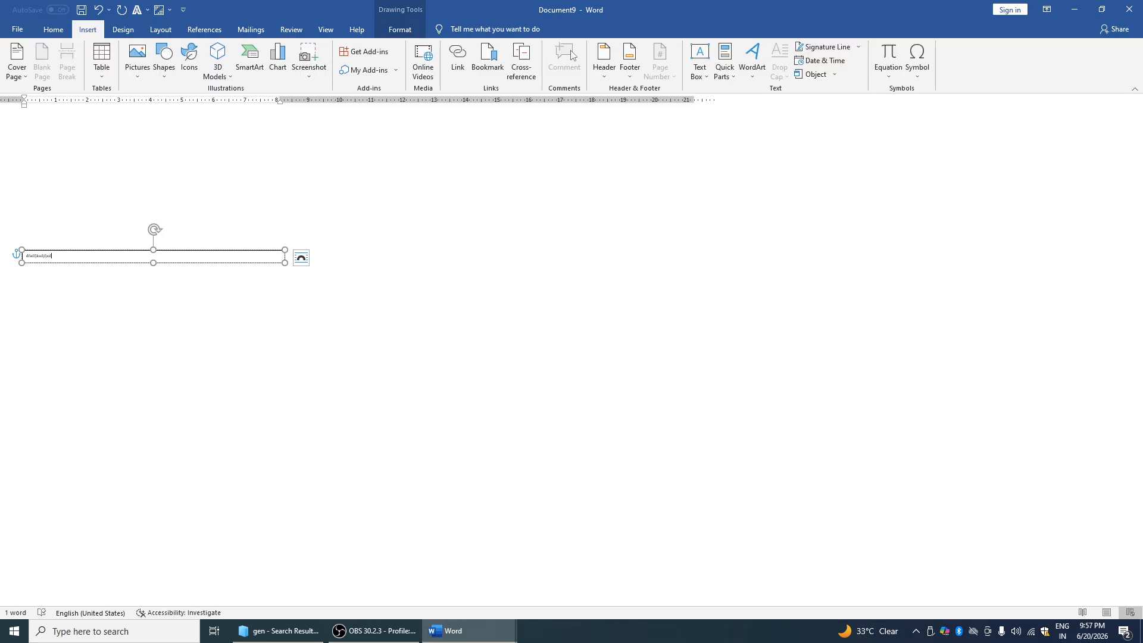
click(734, 81)
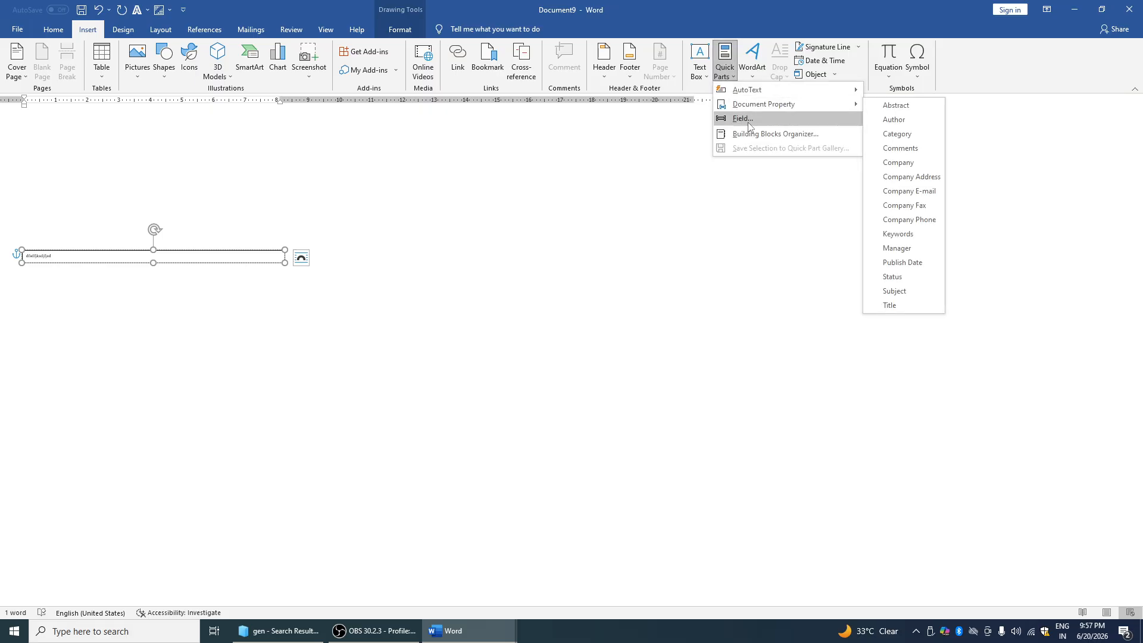
mouse_move(752, 107)
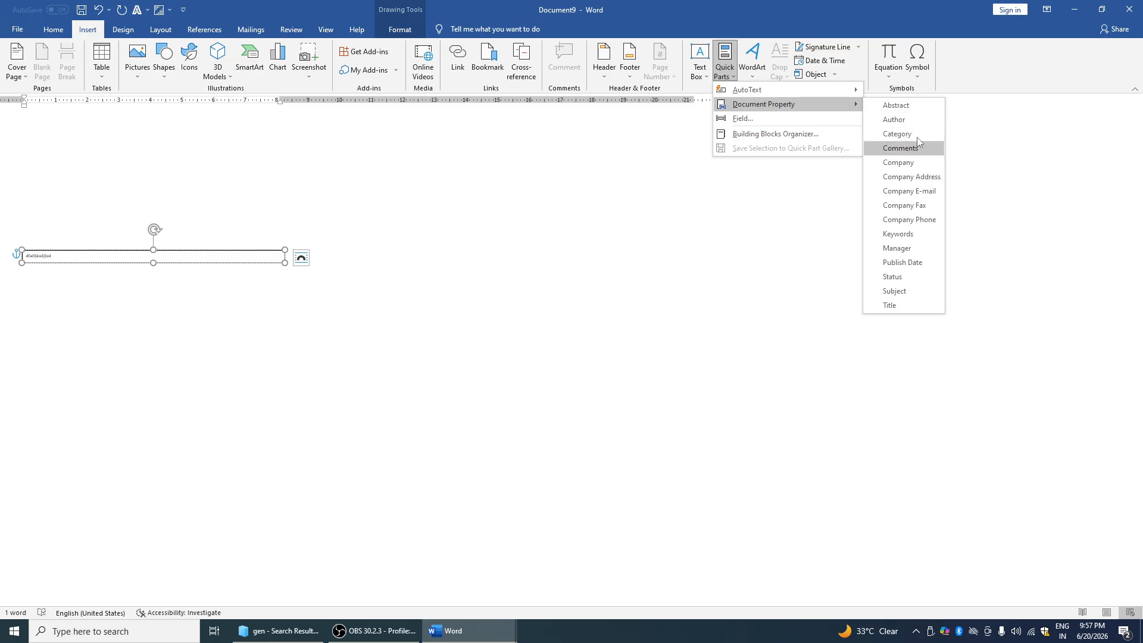
click(926, 182)
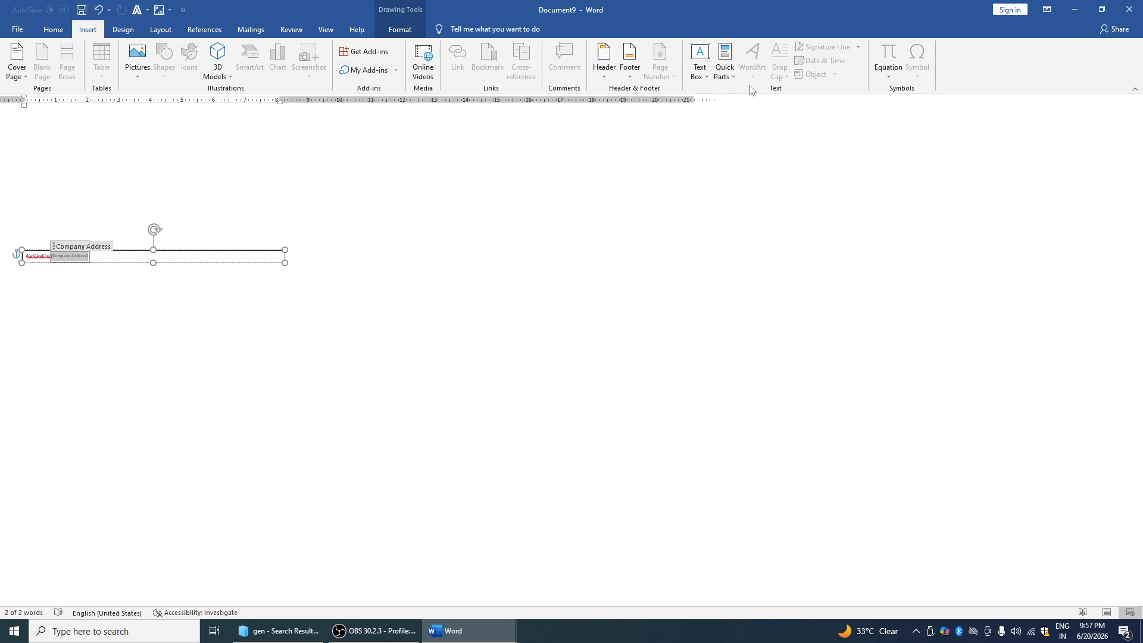
click(416, 189)
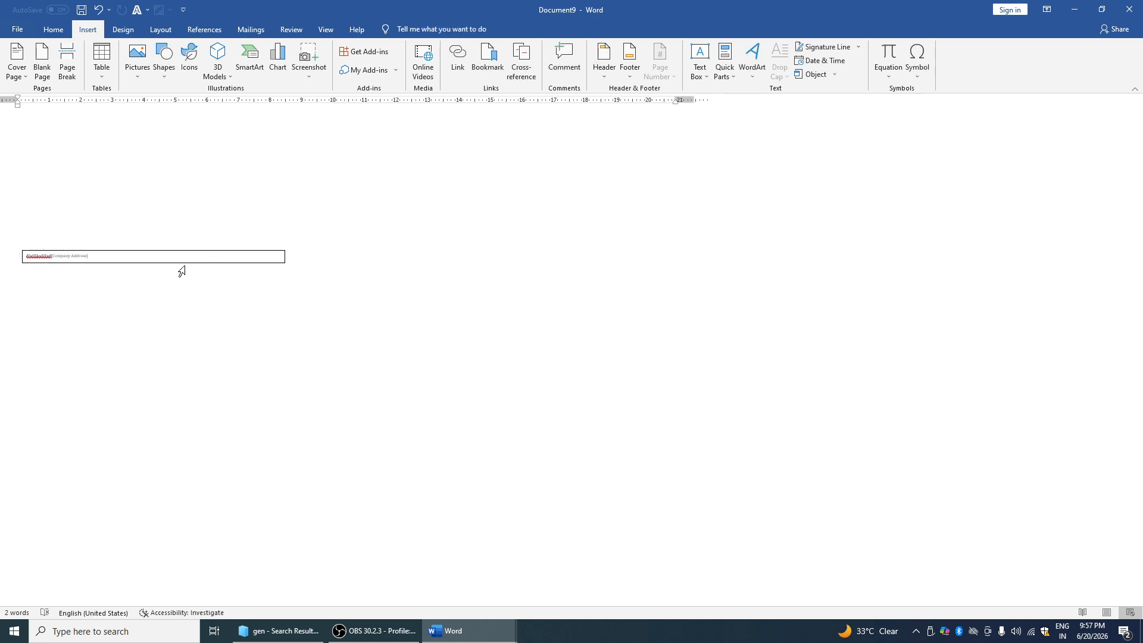
Insert pale green WordArt reading 'fdfijsdlkfjlk' and select its text
click(752, 64)
click(855, 133)
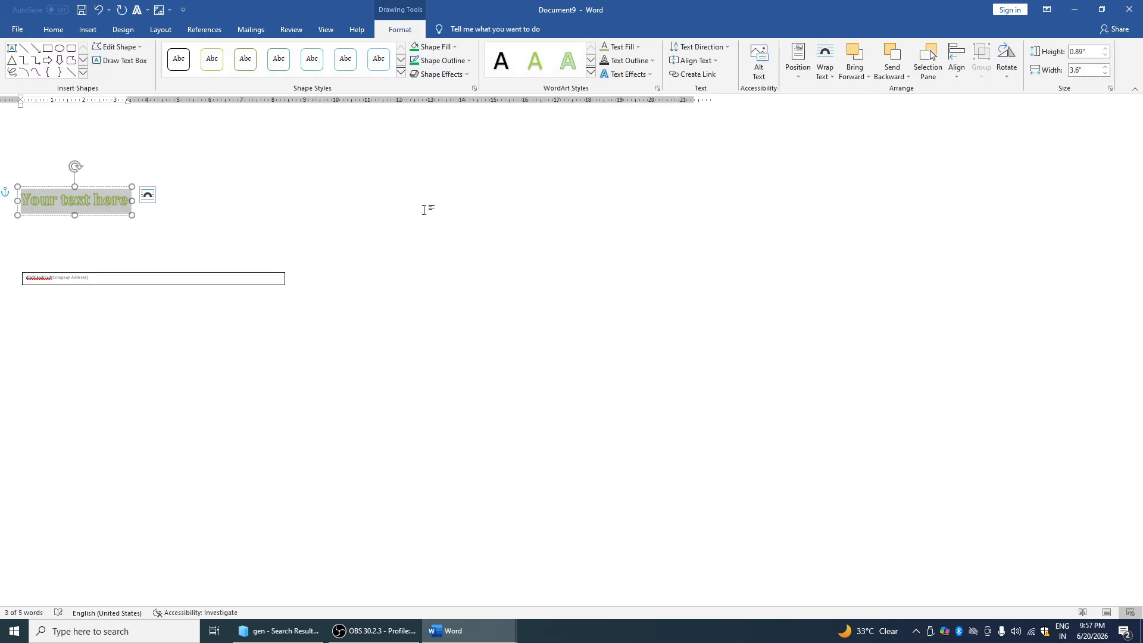
text(fdfijsdlkfjlk)
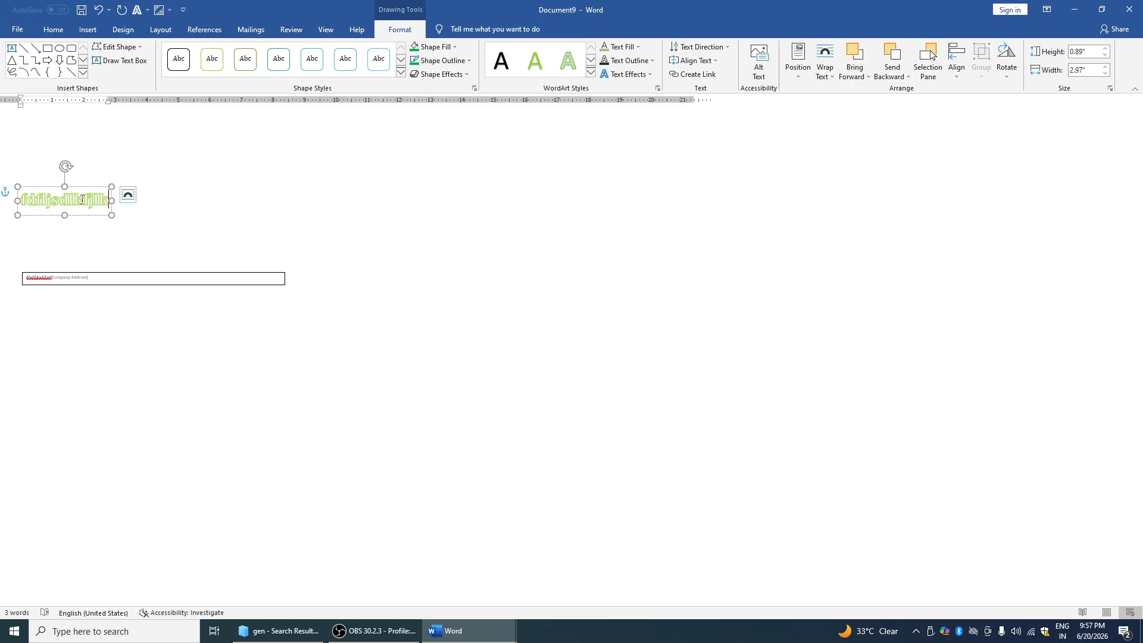
double_click(82, 200)
Grow the WordArt text to 110 pt and colour it light green
click(53, 29)
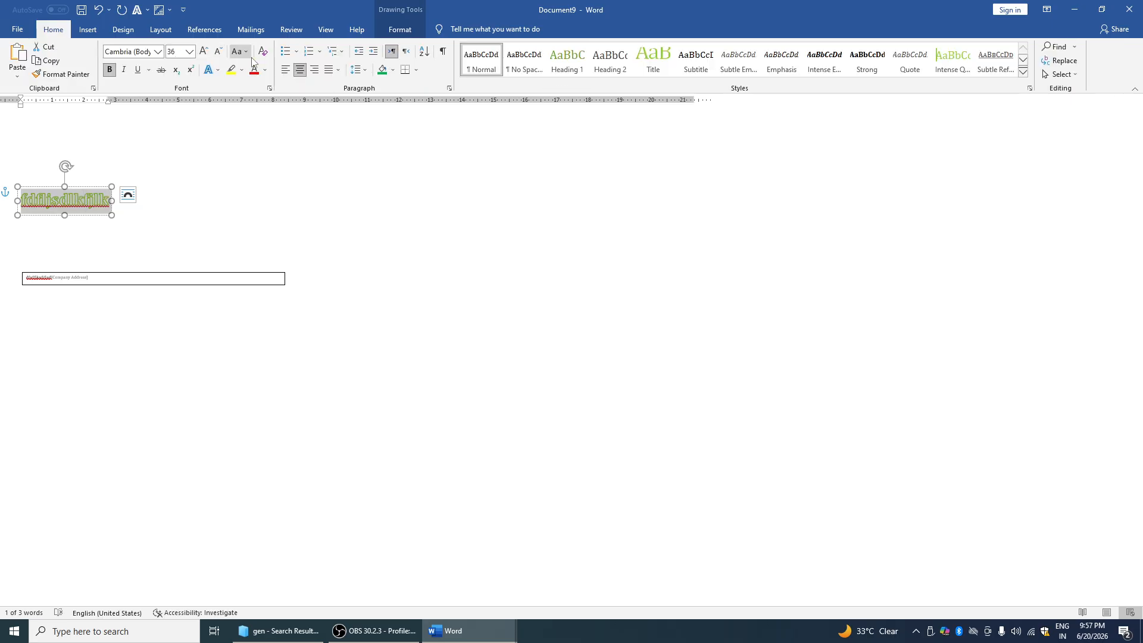
click(204, 51)
click(203, 52)
click(204, 52)
click(203, 52)
click(204, 52)
click(204, 52)
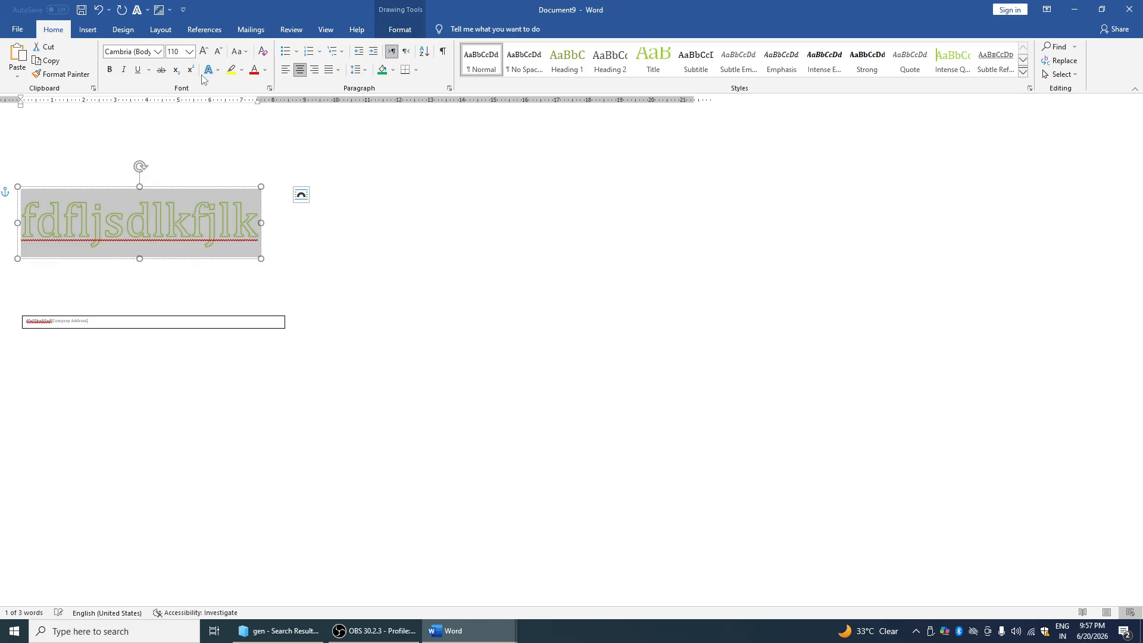
click(265, 70)
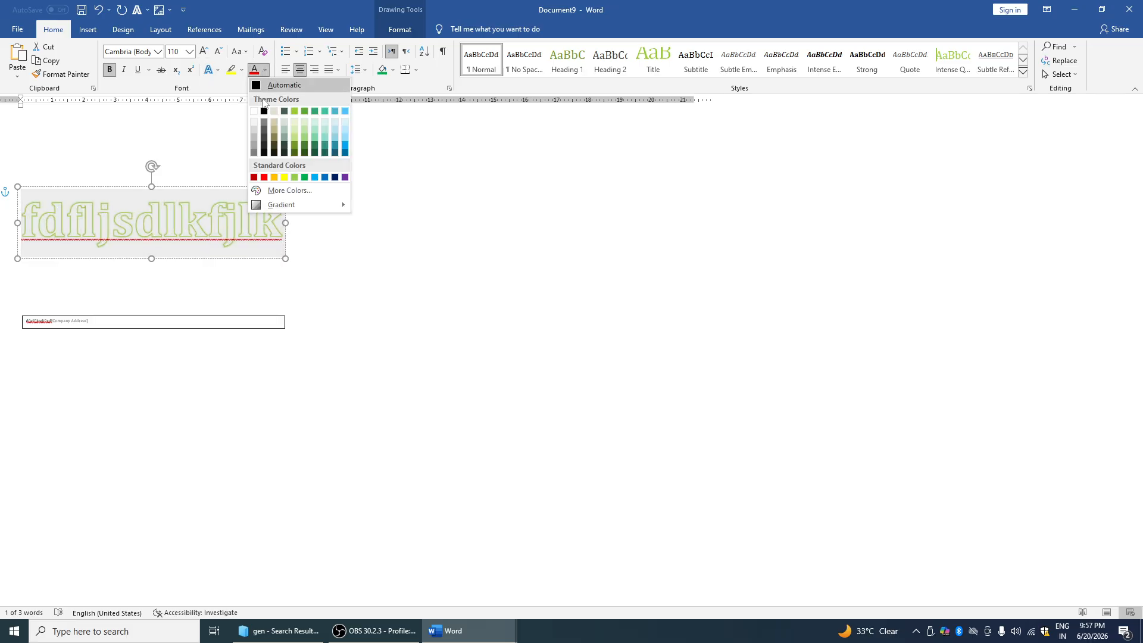
click(291, 130)
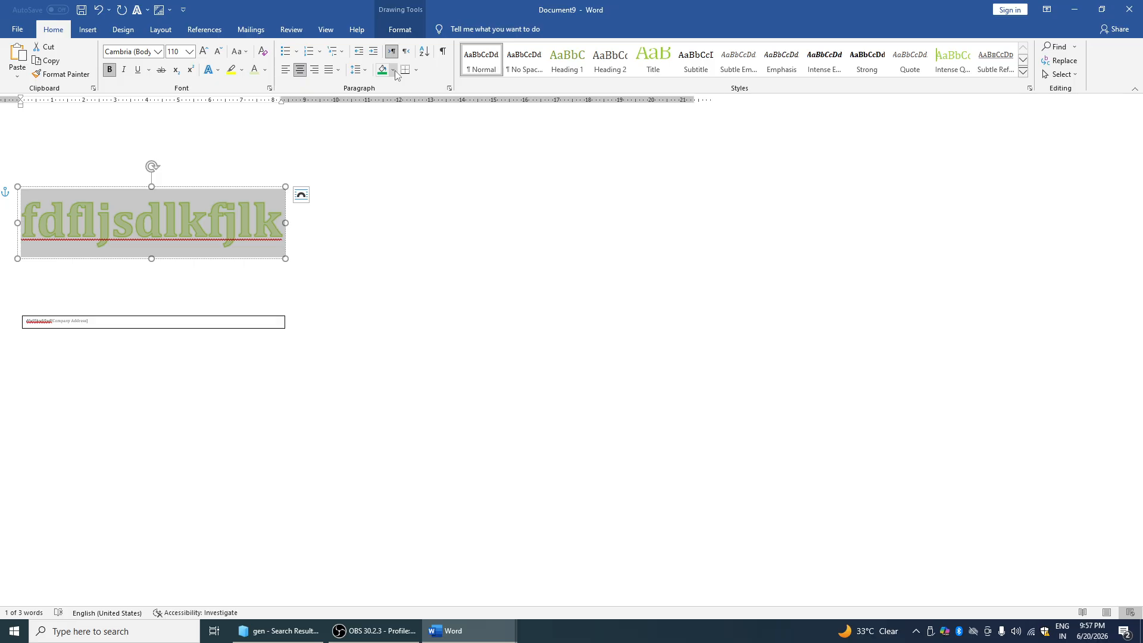
click(121, 34)
click(88, 30)
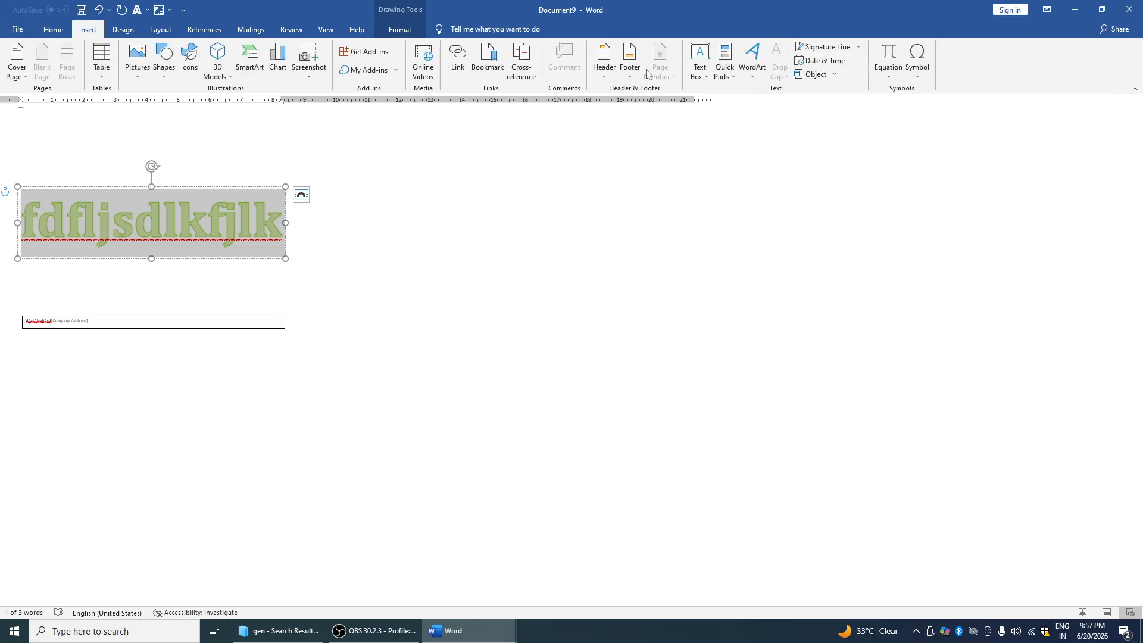
Insert a signature line followed by the date in 2026-06-20 format
click(828, 53)
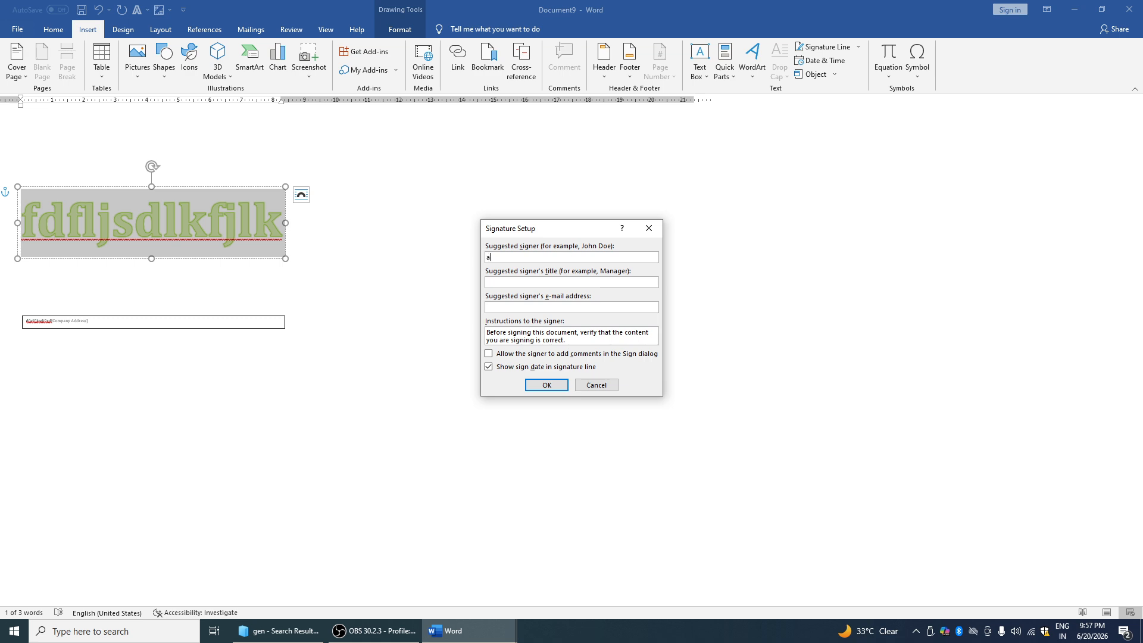
key(Return)
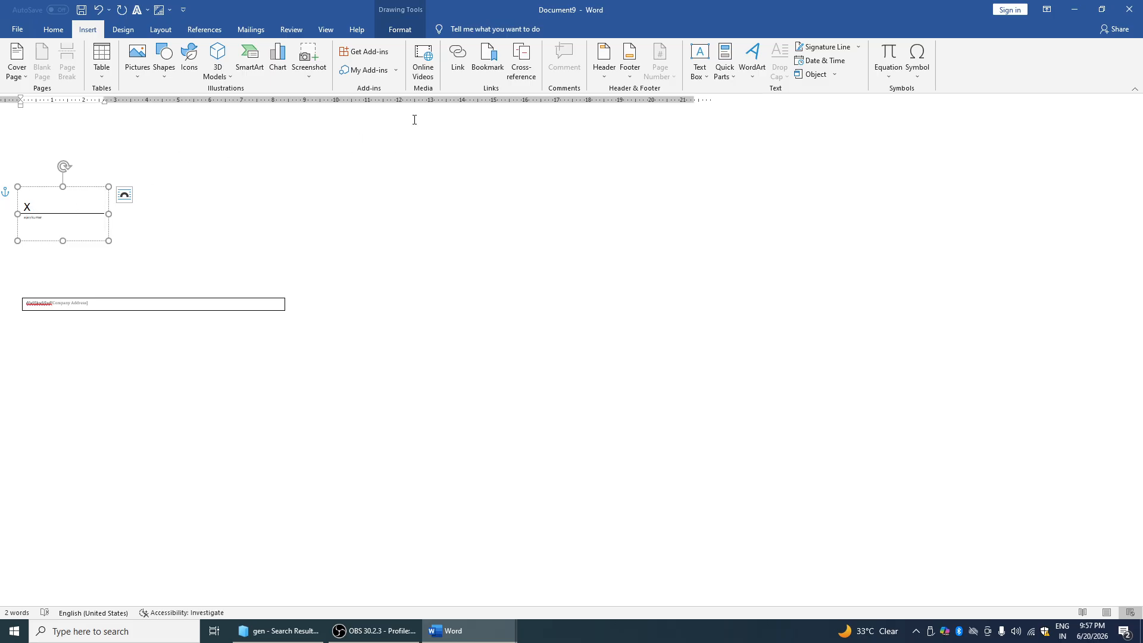
click(821, 60)
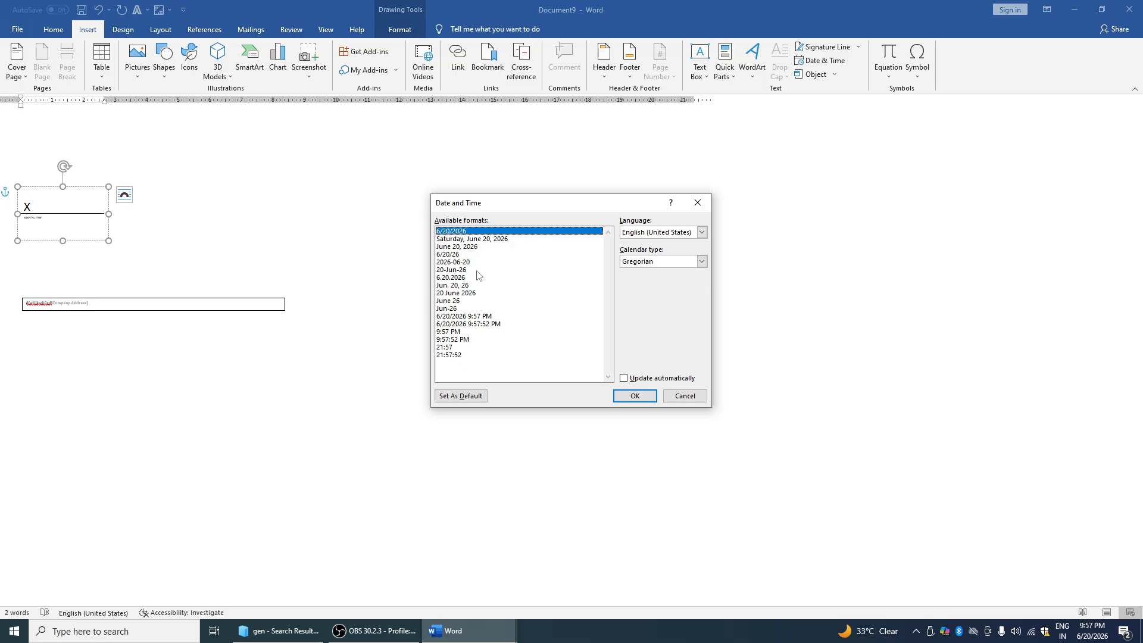
click(447, 262)
click(635, 397)
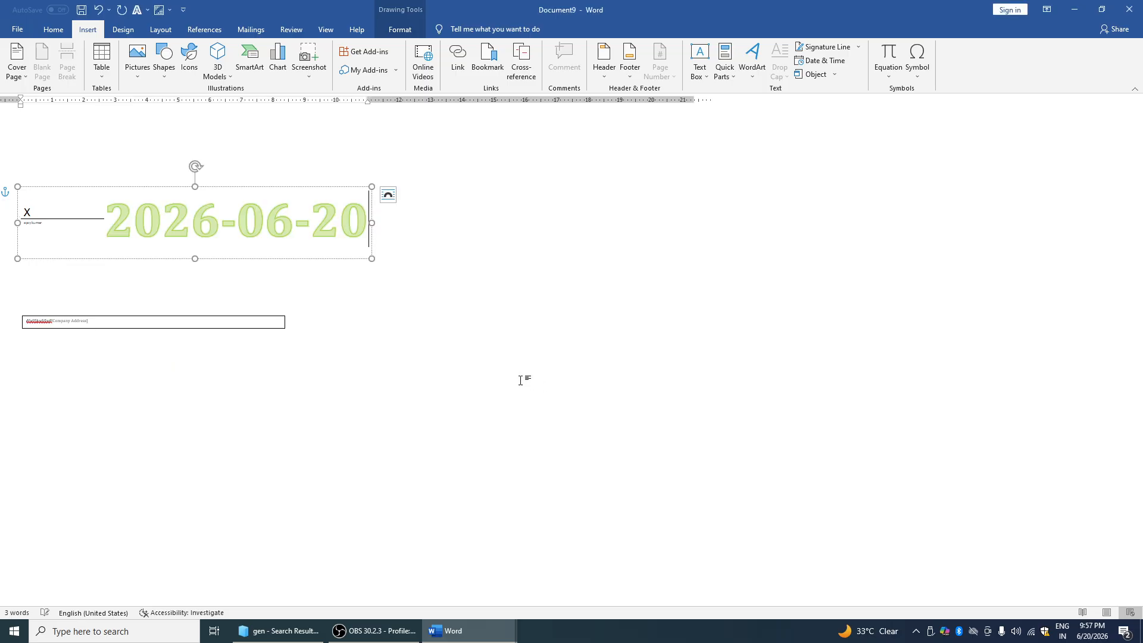
Insert the area-of-a-circle equation, then undo it
click(893, 74)
click(900, 185)
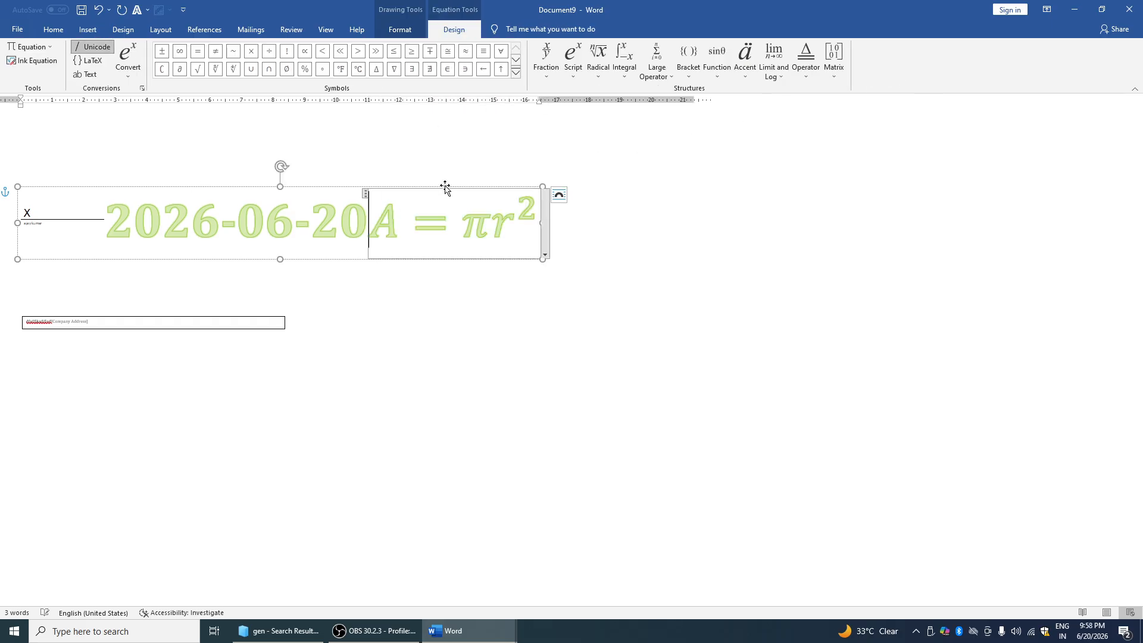
key(ctrl+z)
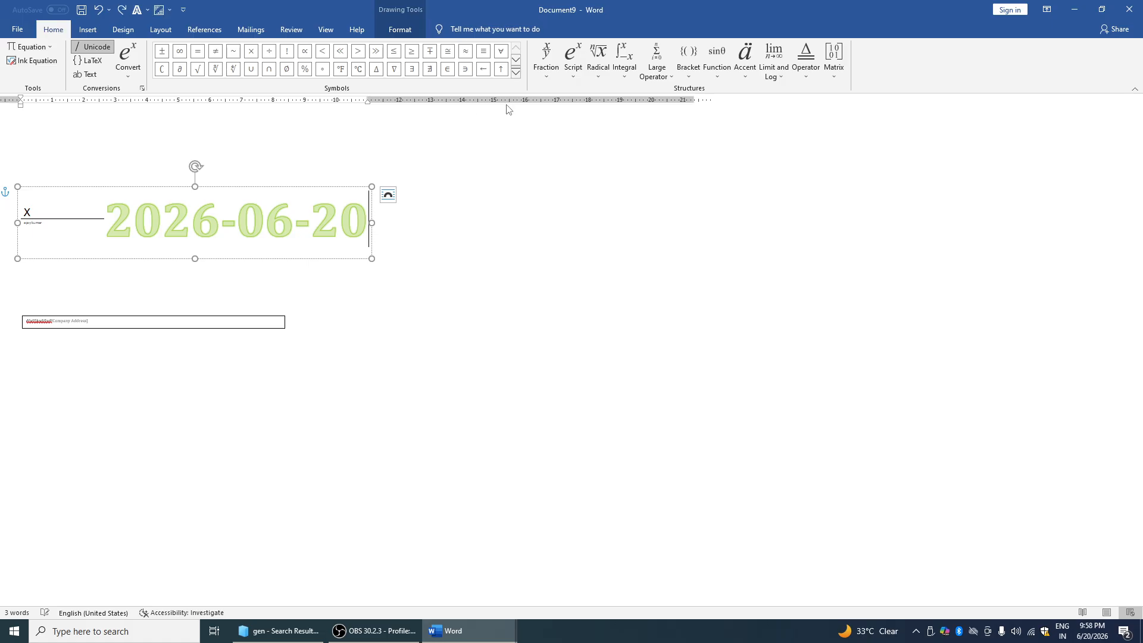
Insert a $ symbol after the date, then delete it
click(87, 30)
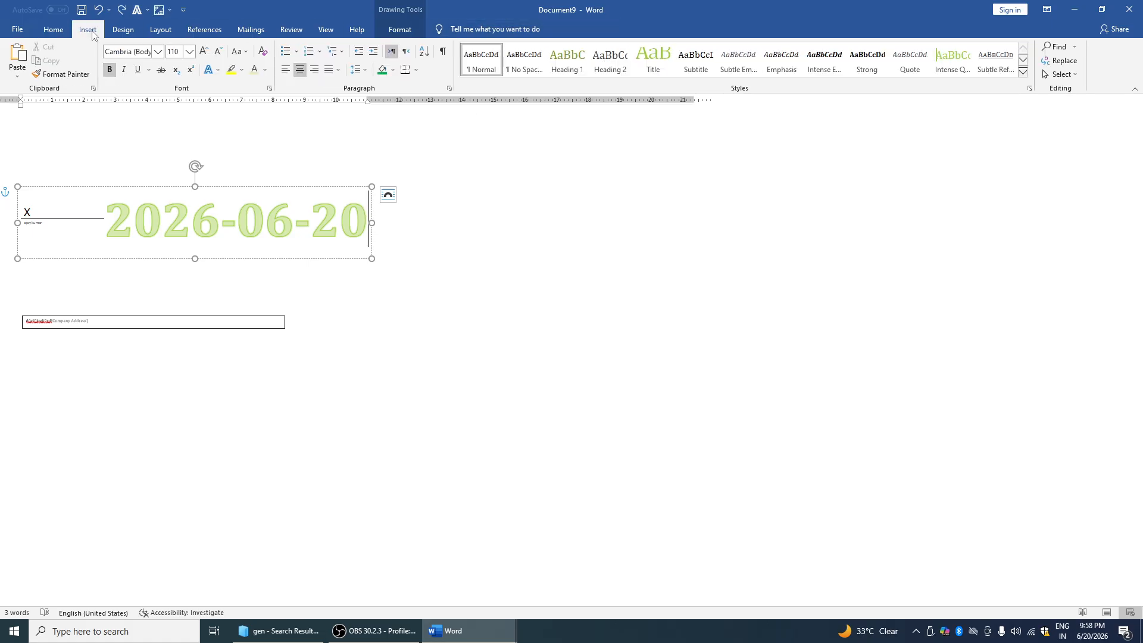
click(918, 66)
click(914, 91)
key(BackSpace)
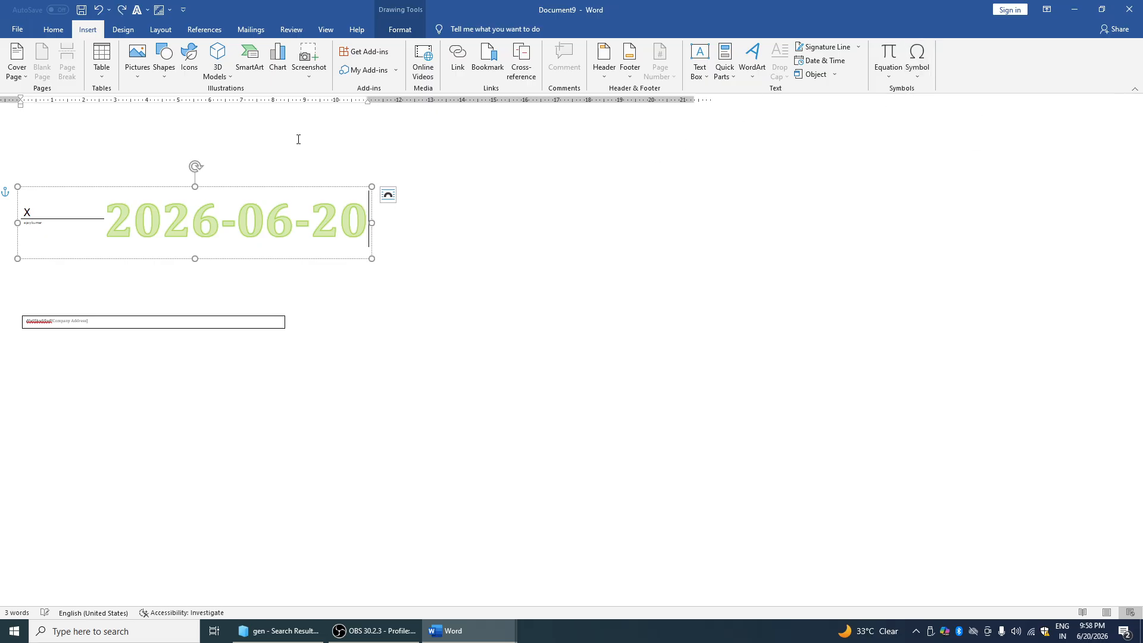
Browse the Home, Insert, Design, Layout, References, Mailings and Review tabs
click(54, 30)
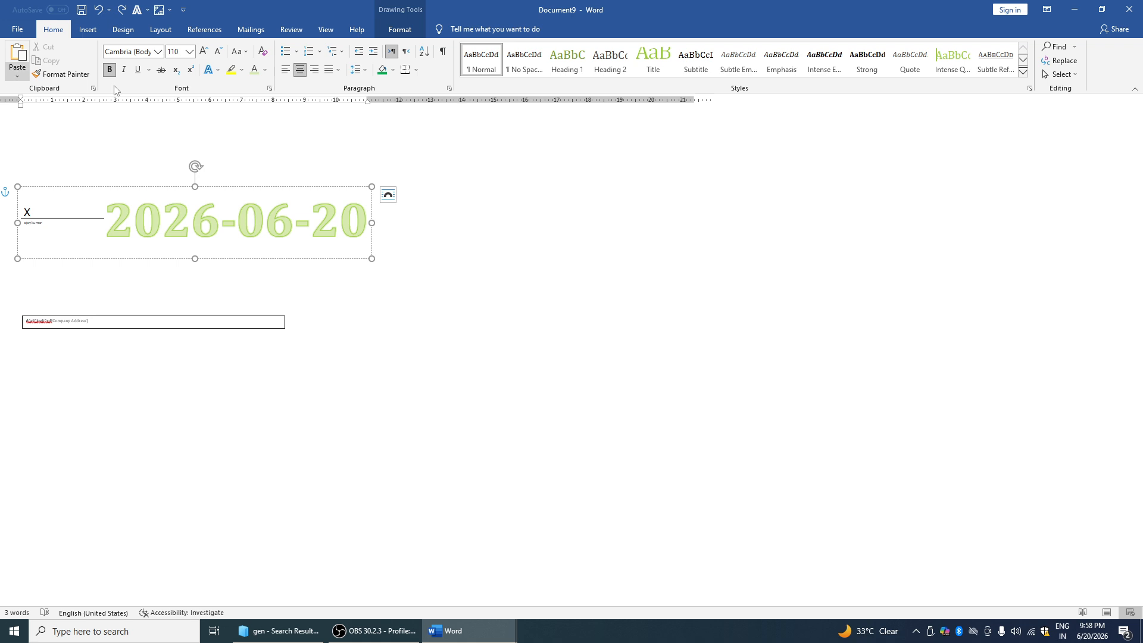
click(87, 30)
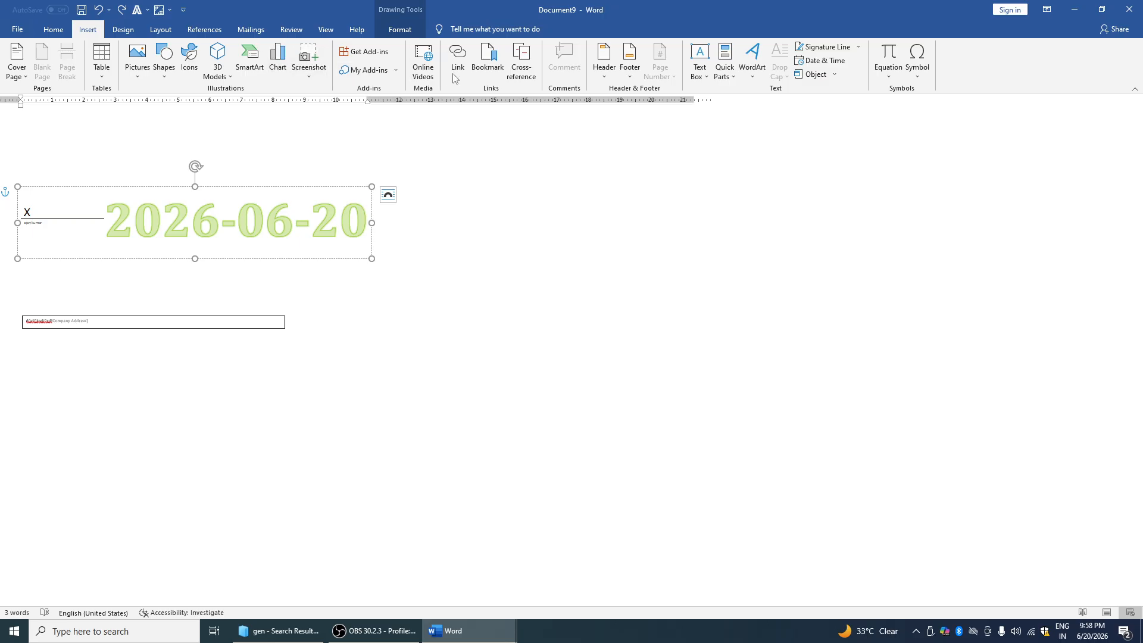
click(124, 29)
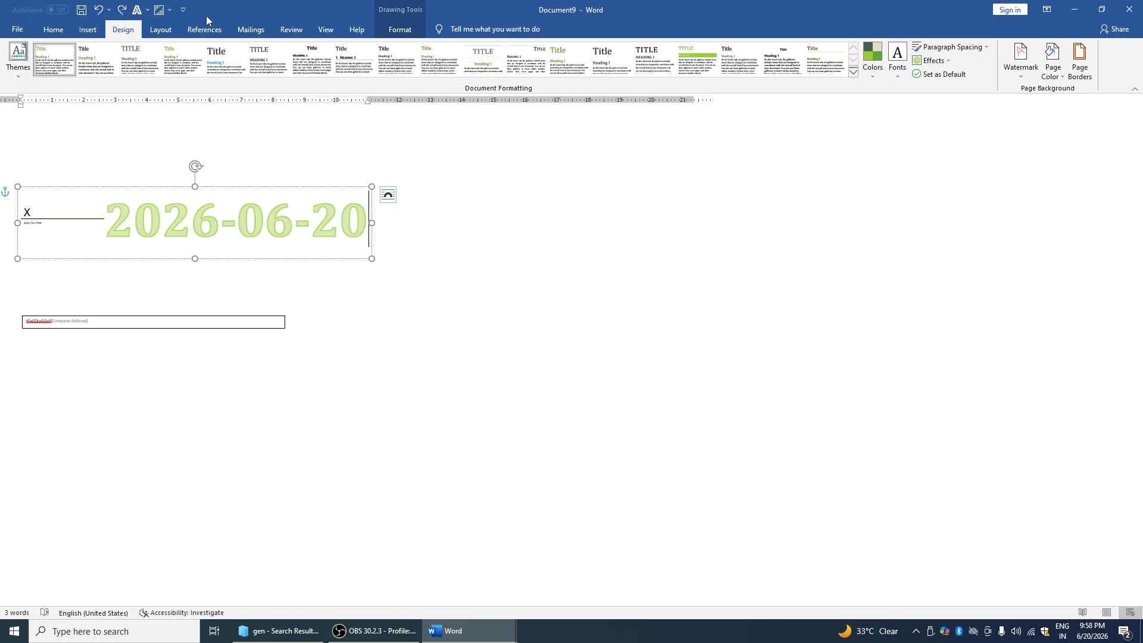
click(161, 29)
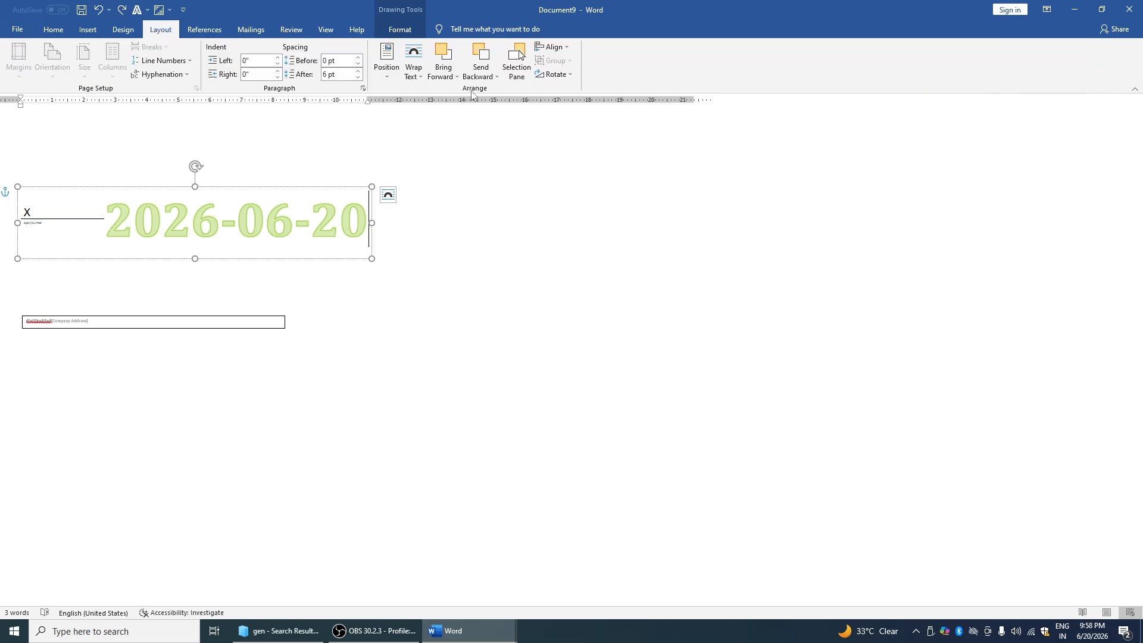
click(206, 30)
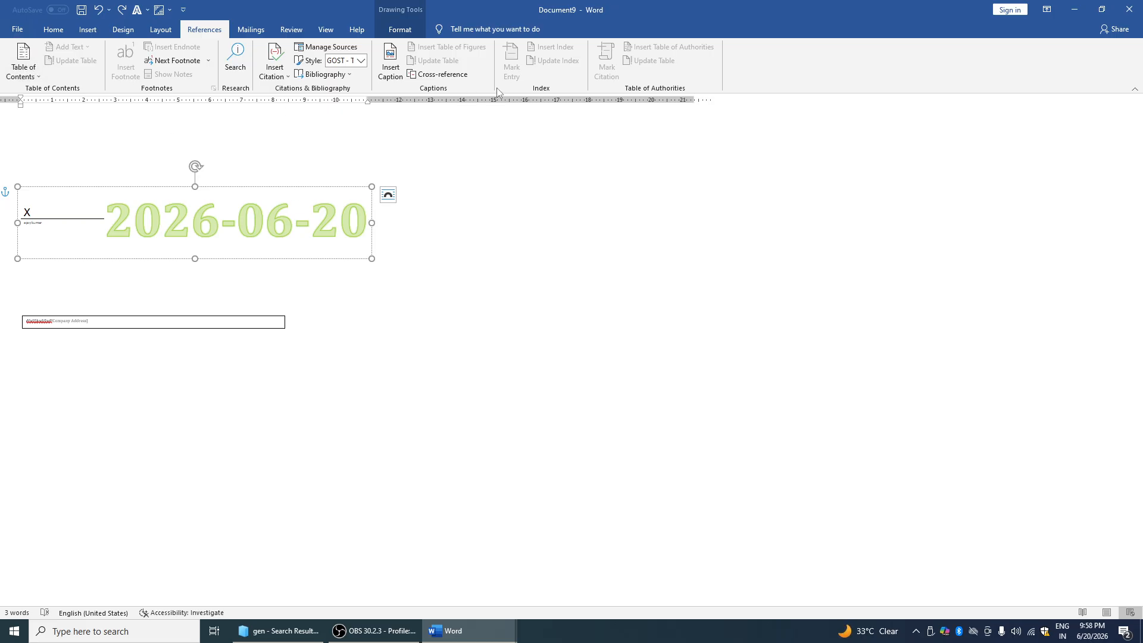
click(244, 33)
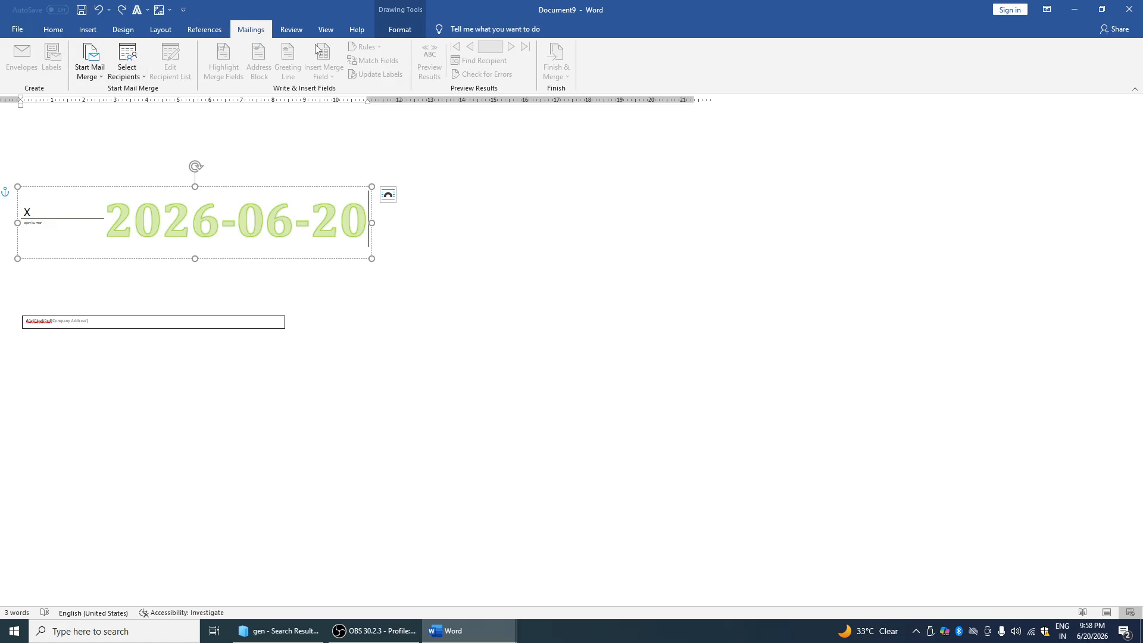
click(291, 29)
Deselect the text box and turn on Track Changes with Ctrl+Shift+E
click(442, 134)
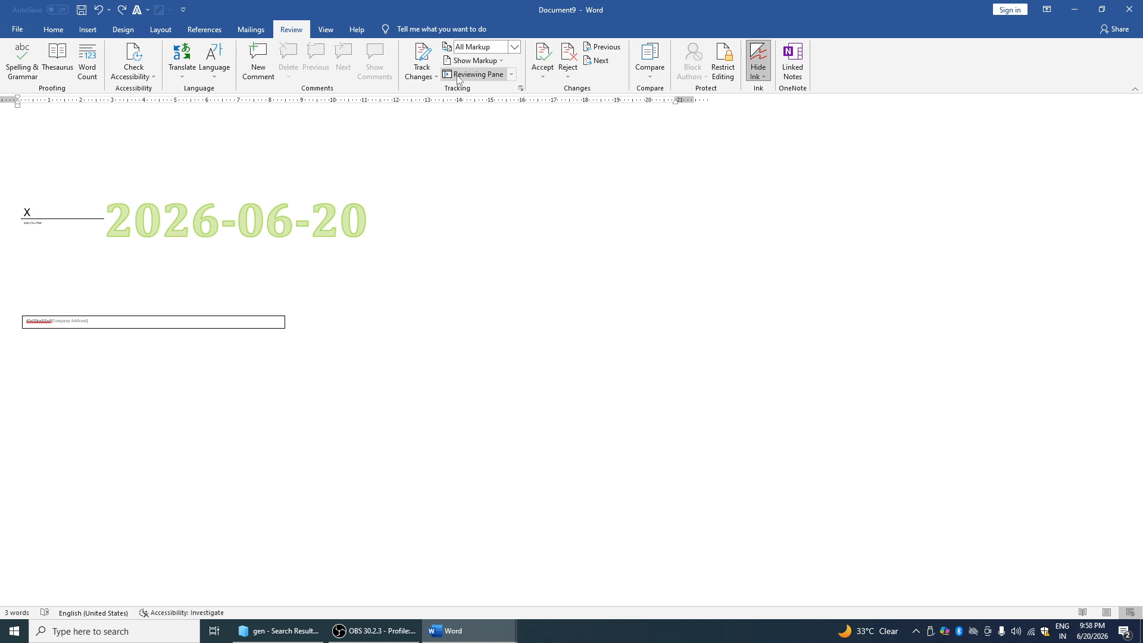
key(ctrl+shift+e)
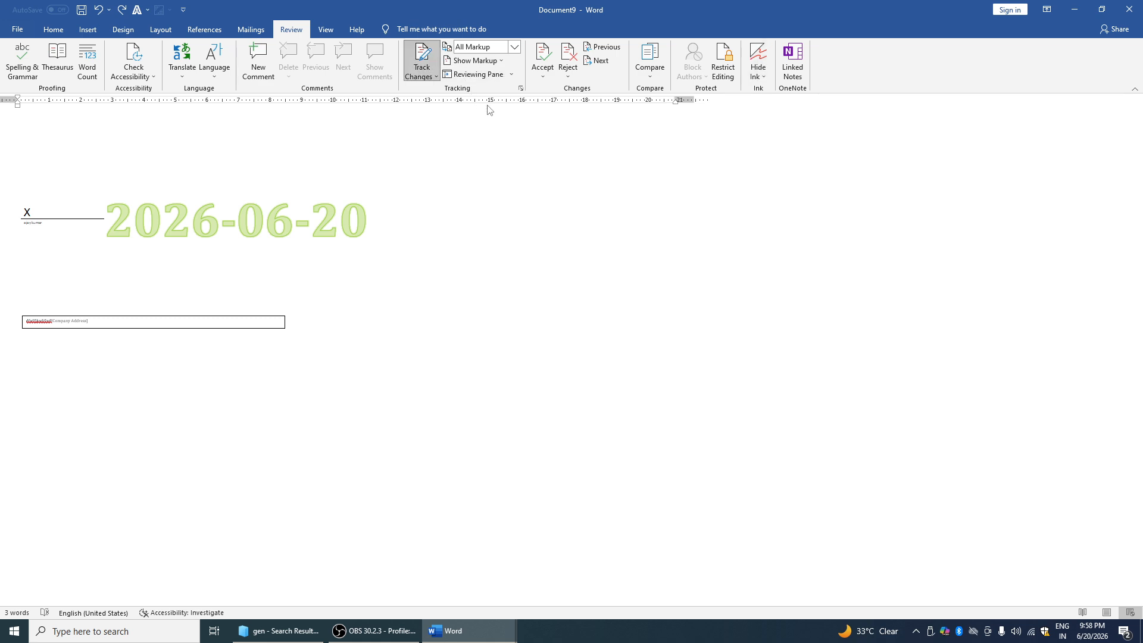
click(325, 29)
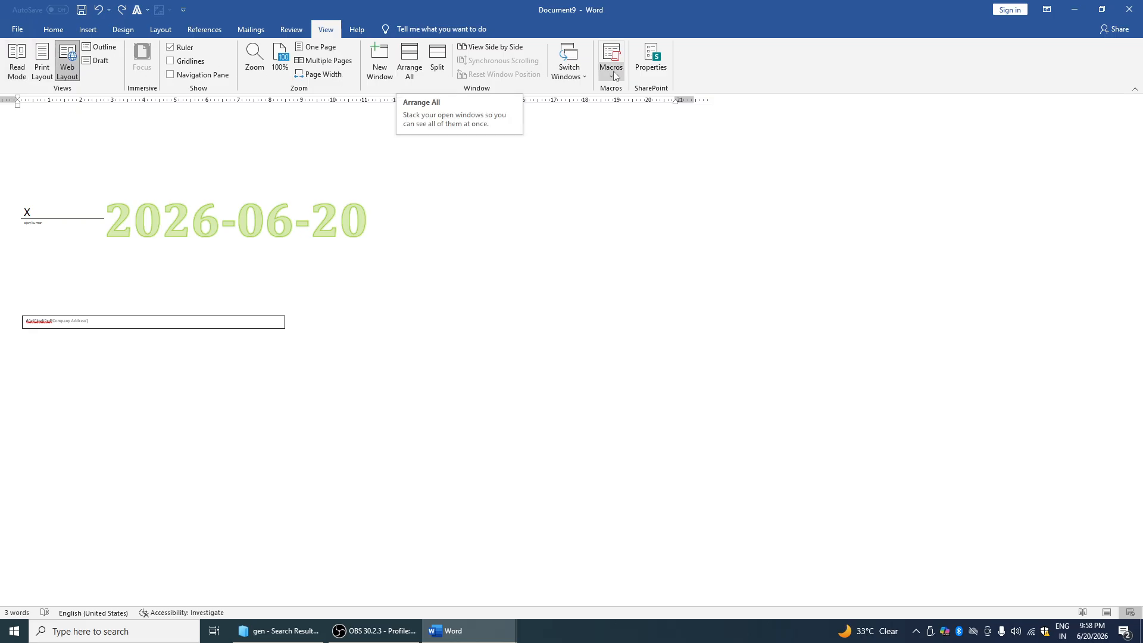
click(357, 29)
click(326, 29)
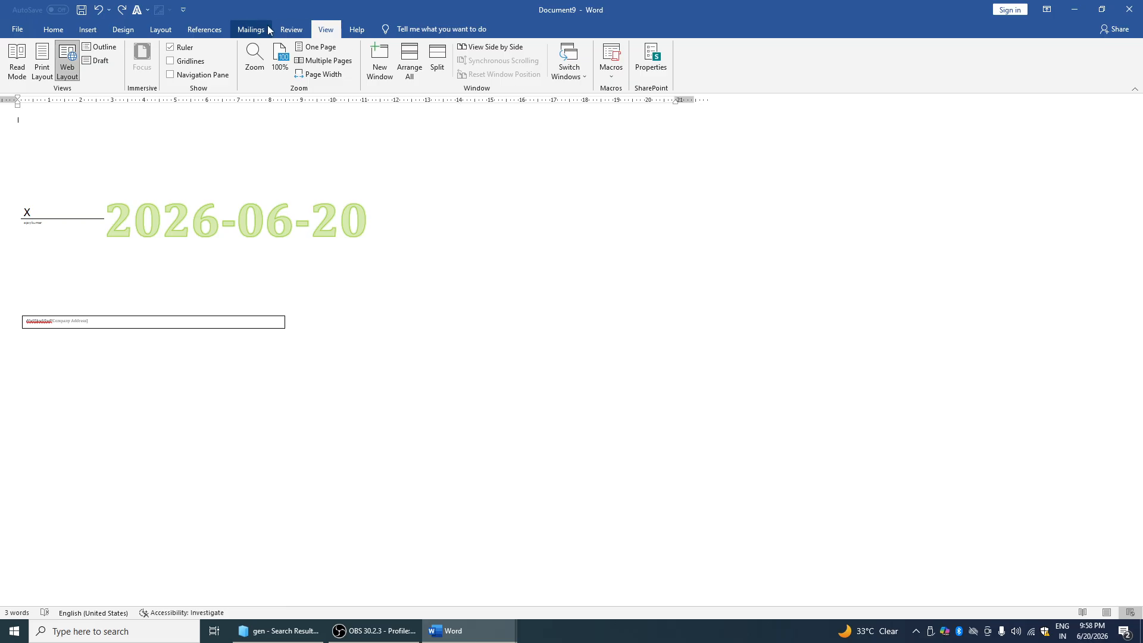
click(248, 169)
Create a new blank document and remove the space after paragraphs
key(ctrl+n)
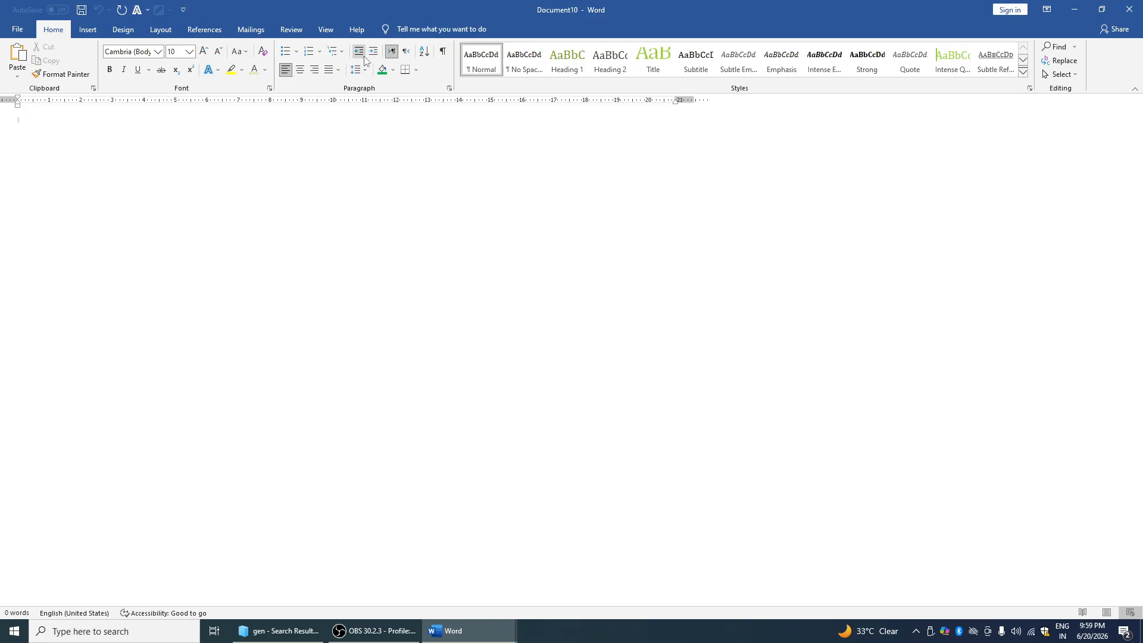
click(370, 71)
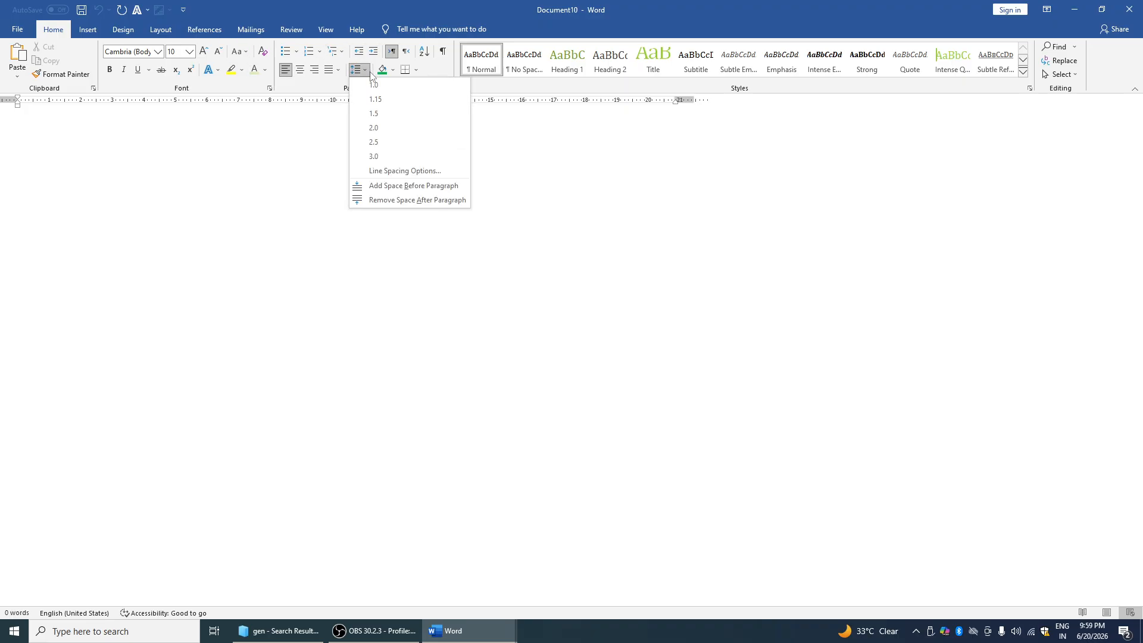
click(391, 202)
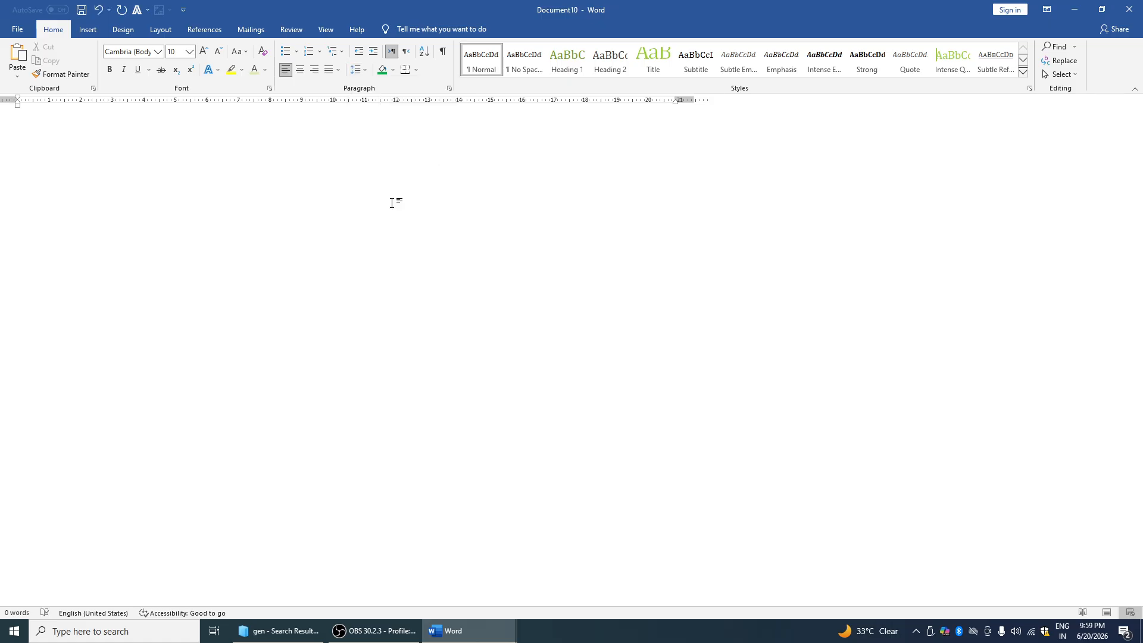
Try centre and left alignment, finally right-aligning the empty first paragraph
click(302, 72)
click(302, 72)
click(300, 72)
click(315, 71)
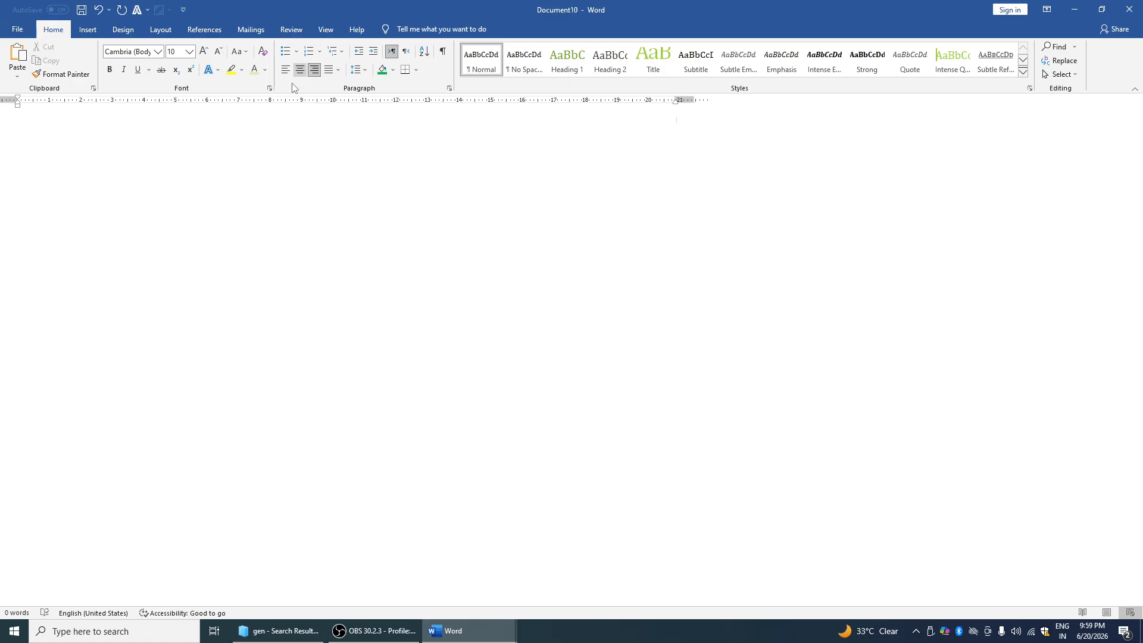